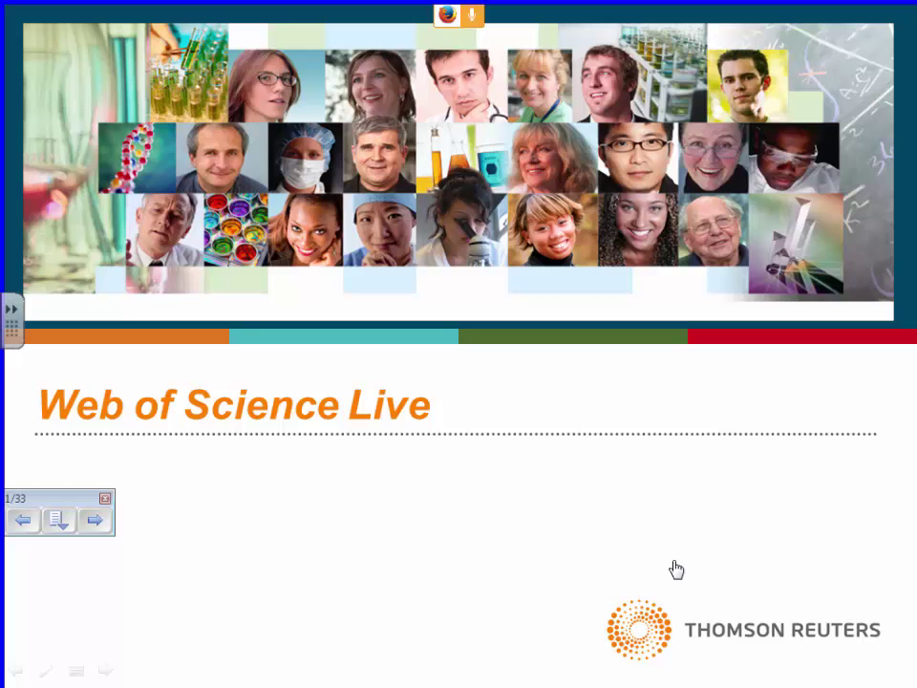
- End the PowerPoint slideshow and switch to the Web of Science page in Firefox
right_click(626, 501)
left_click(587, 489)
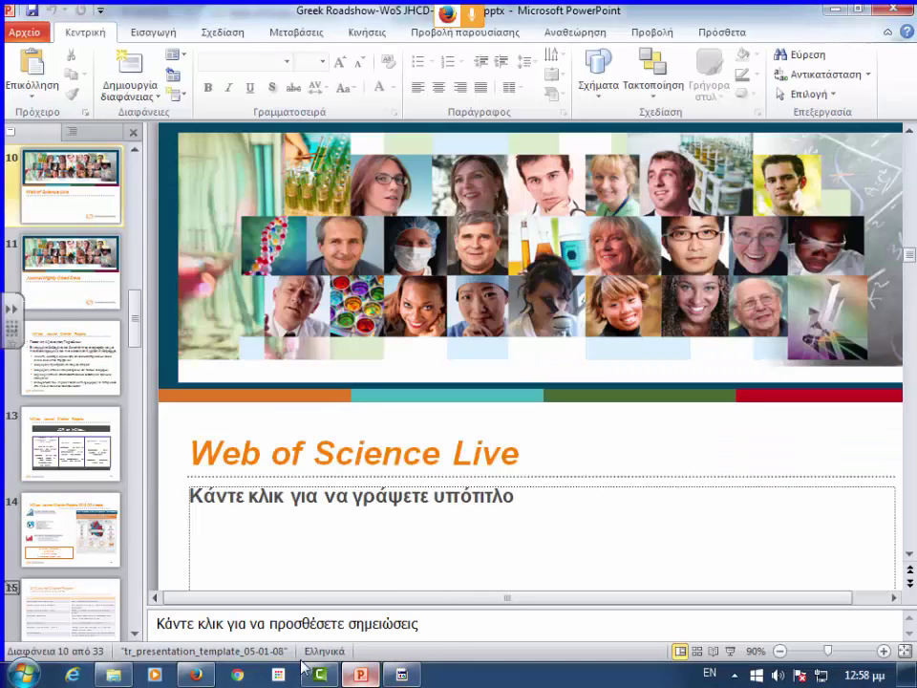
left_click(194, 674)
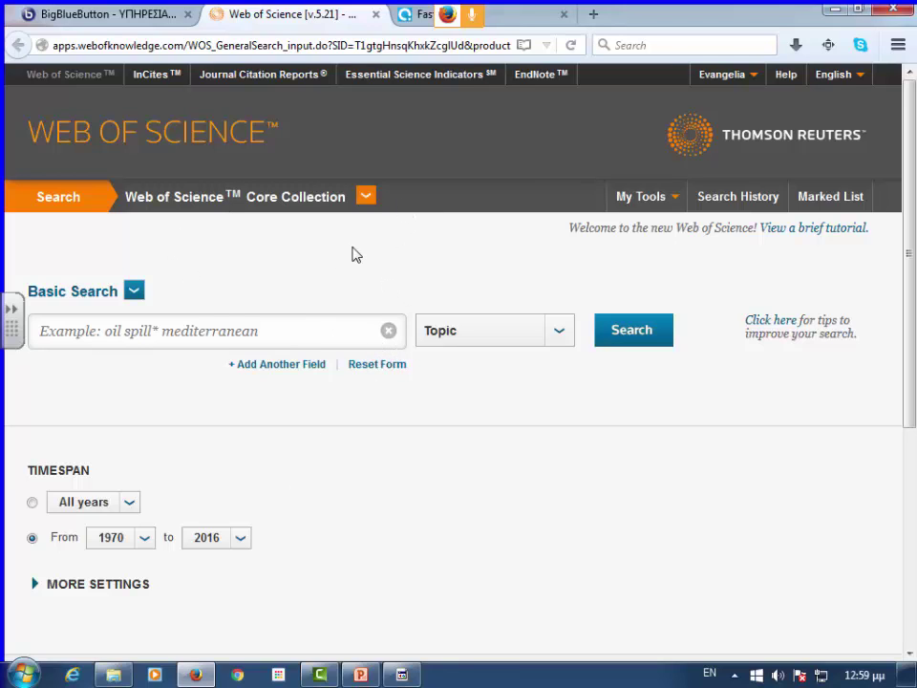
left_click(366, 200)
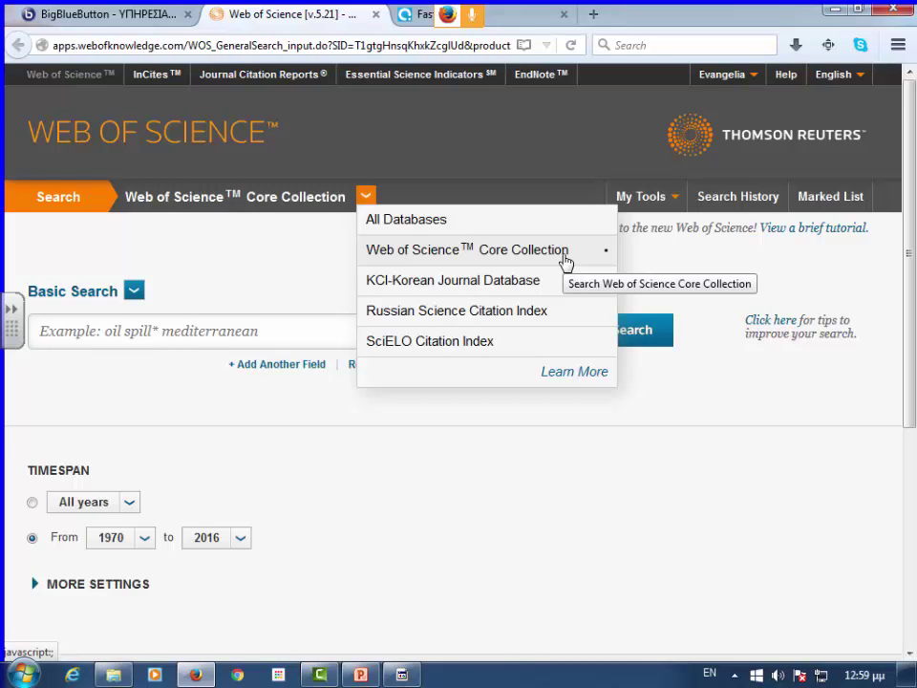
left_click(564, 254)
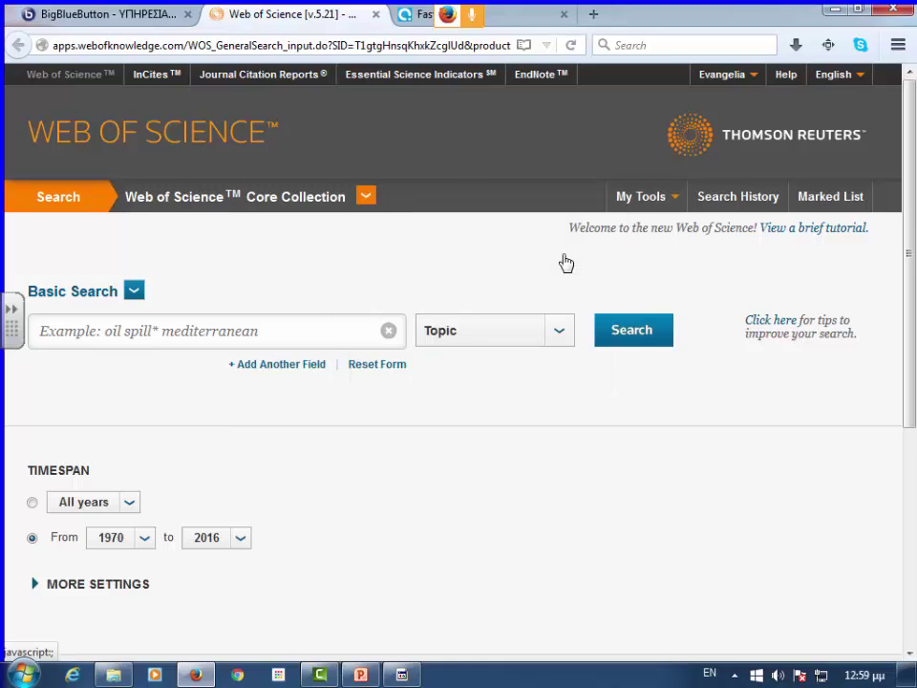
left_click(90, 586)
- Untick, then re-tick SCI-EXPANDED, SSCI, A&HCI and ESCI so all four citation indexes stay included
scroll(376, 536, "down", 5)
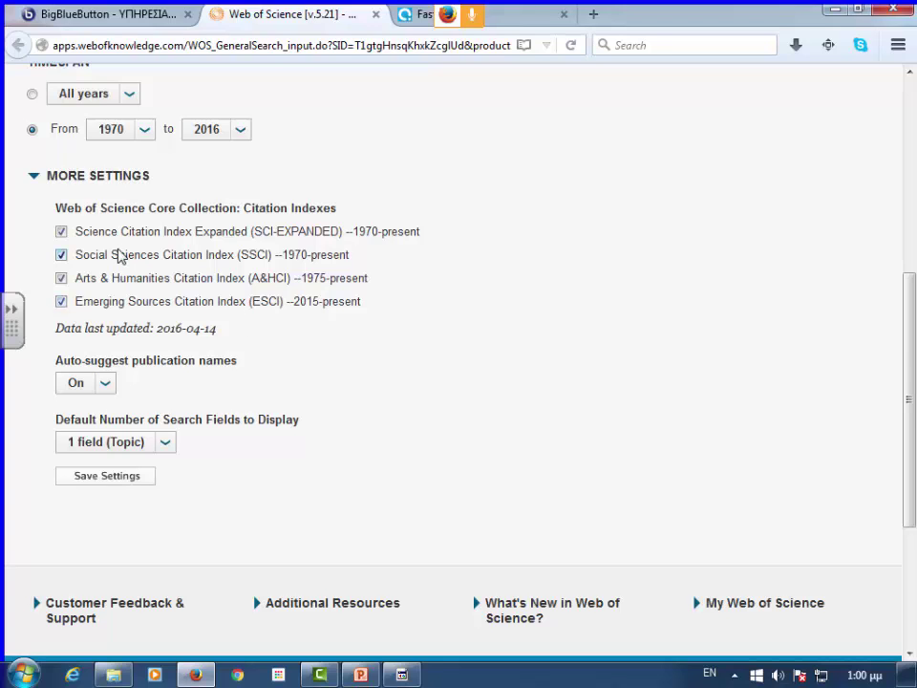
left_click(61, 231)
left_click(61, 255)
left_click(61, 278)
left_click(62, 302)
left_click(61, 232)
left_click(62, 255)
left_click(61, 278)
left_click(61, 300)
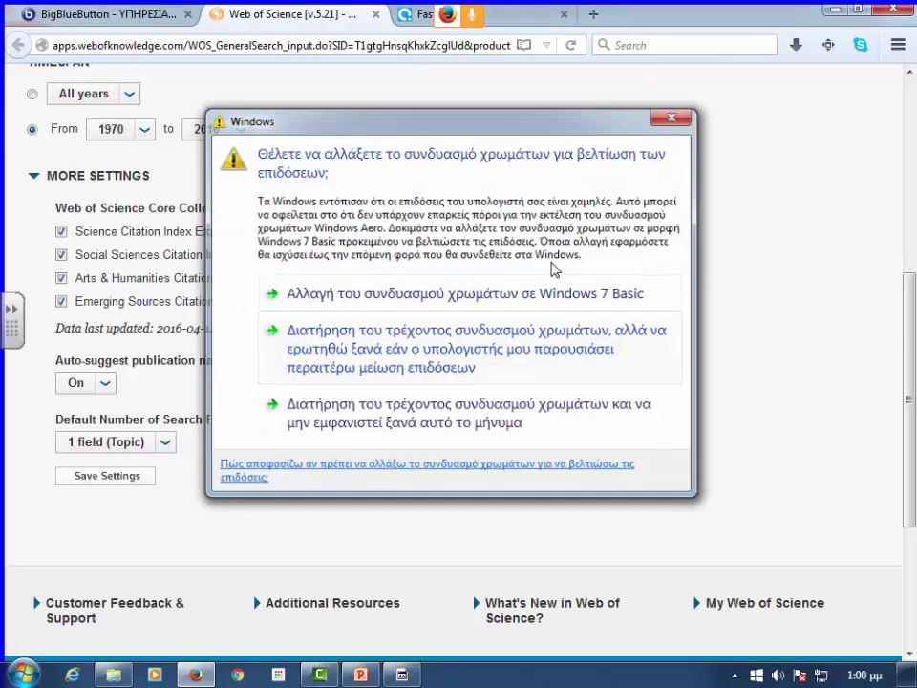
- Dismiss the Windows colour-scheme prompt and return to the top of the Basic Search page
left_click(668, 320)
scroll(668, 315, "up", 5)
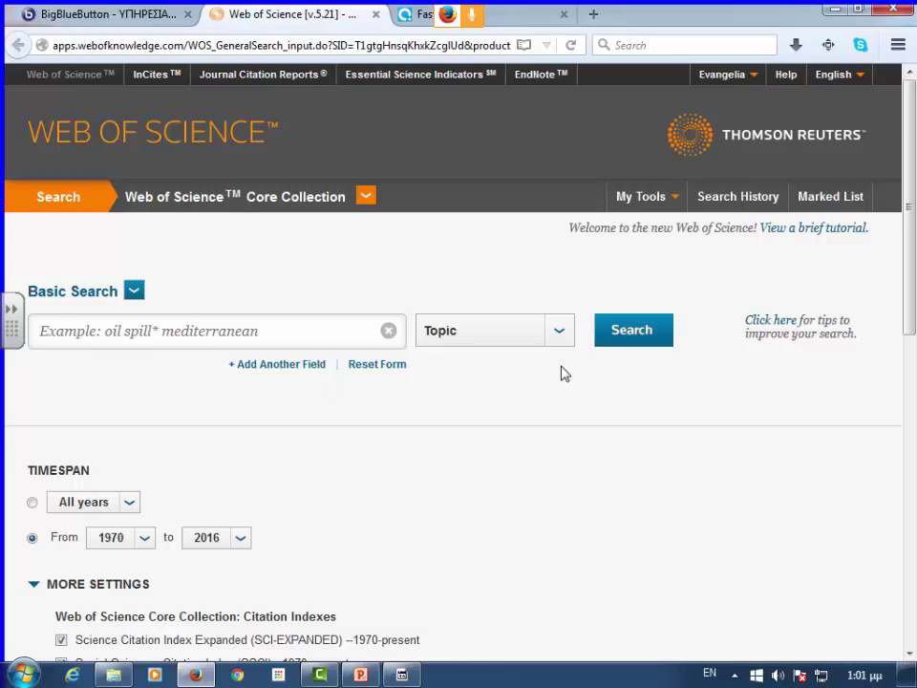
- Check the searchable fields, keep Topic, and place the cursor in the Basic Search box
left_click(100, 331)
left_click(570, 340)
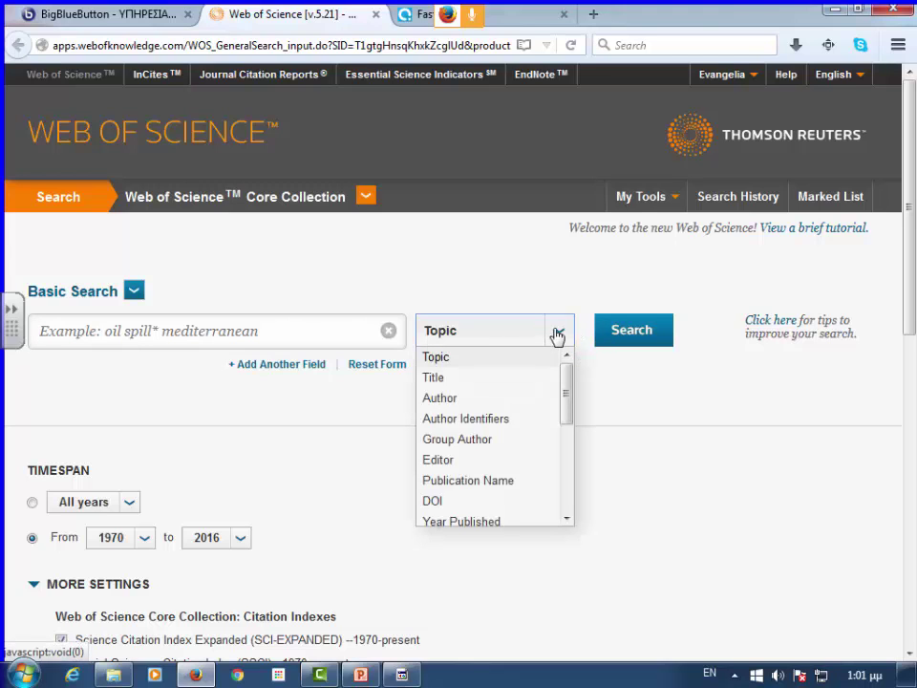
scroll(611, 330, "down", 2)
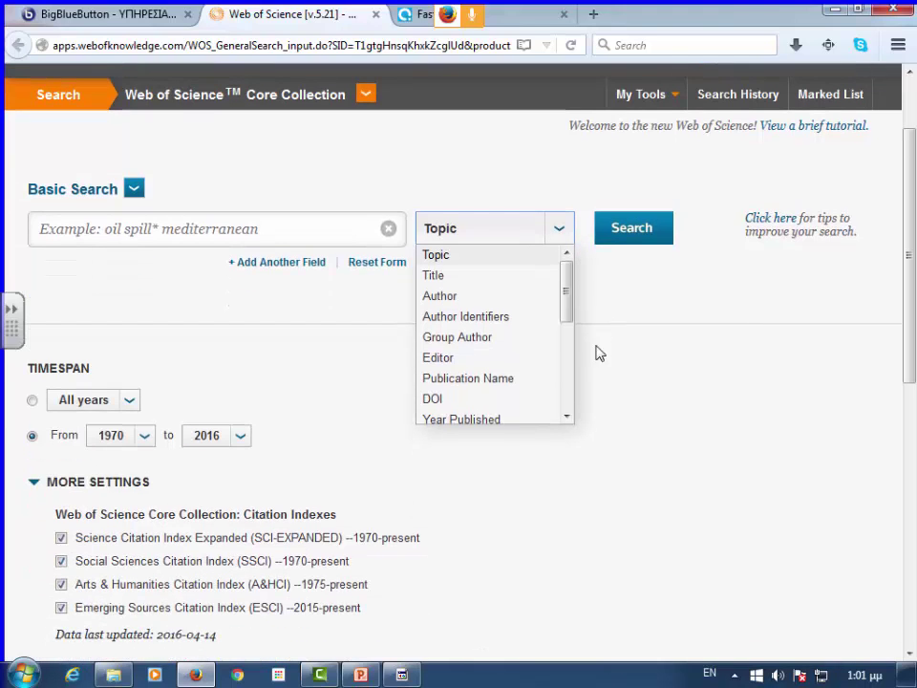
left_click(453, 262)
left_click(310, 239)
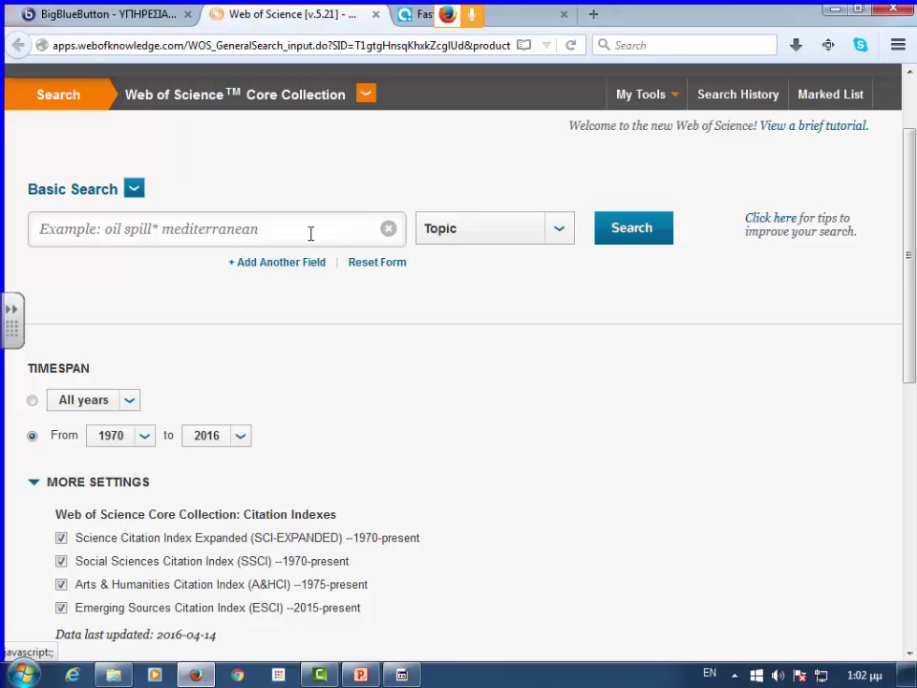
- Enter 'diabetes' as the Topic search term and add a second AND search row
type("d")
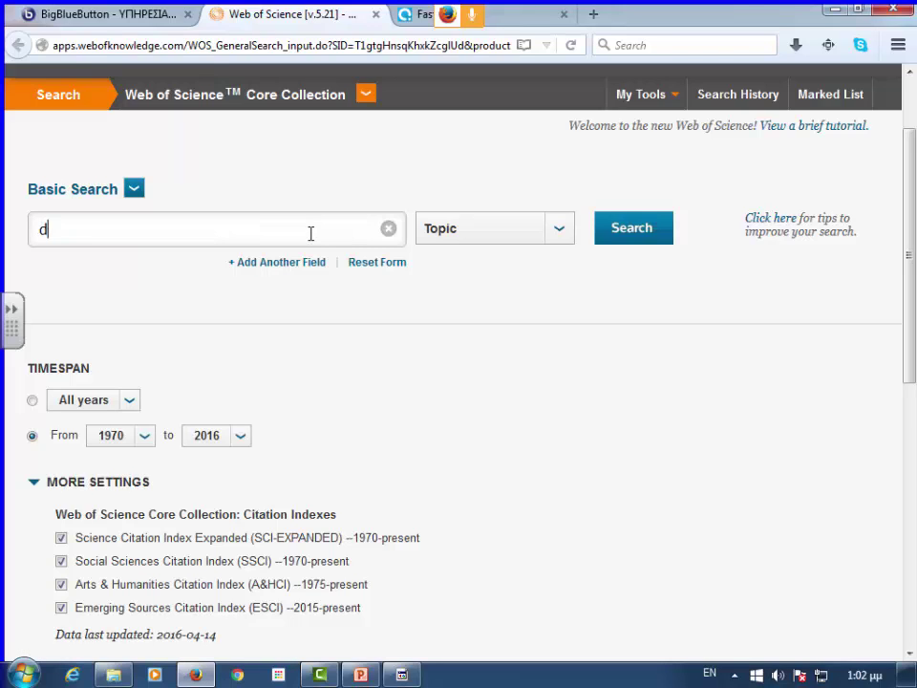
type("iabetes")
left_click(560, 231)
left_click(561, 233)
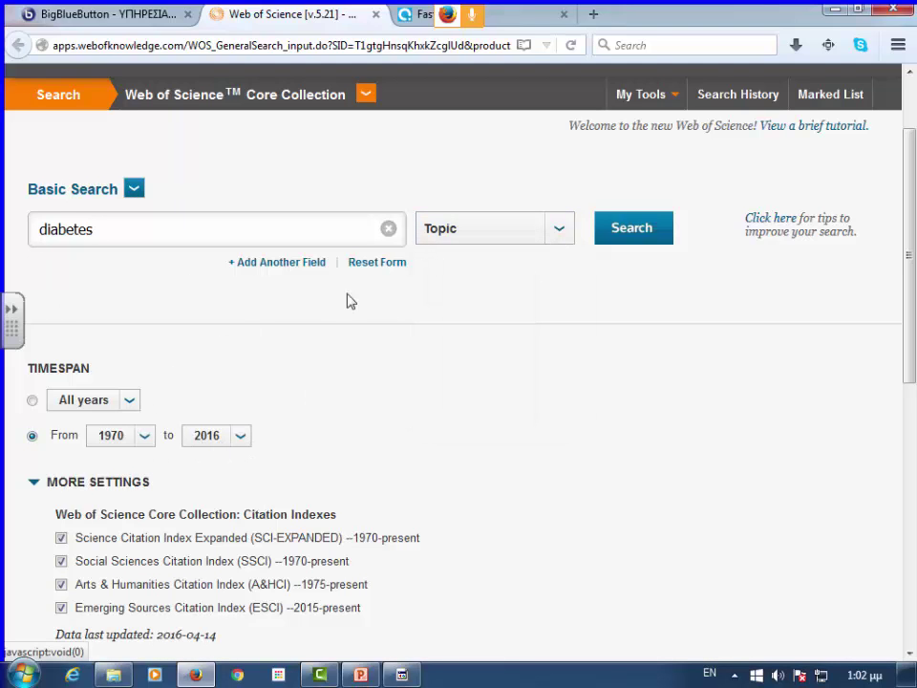
left_click(290, 262)
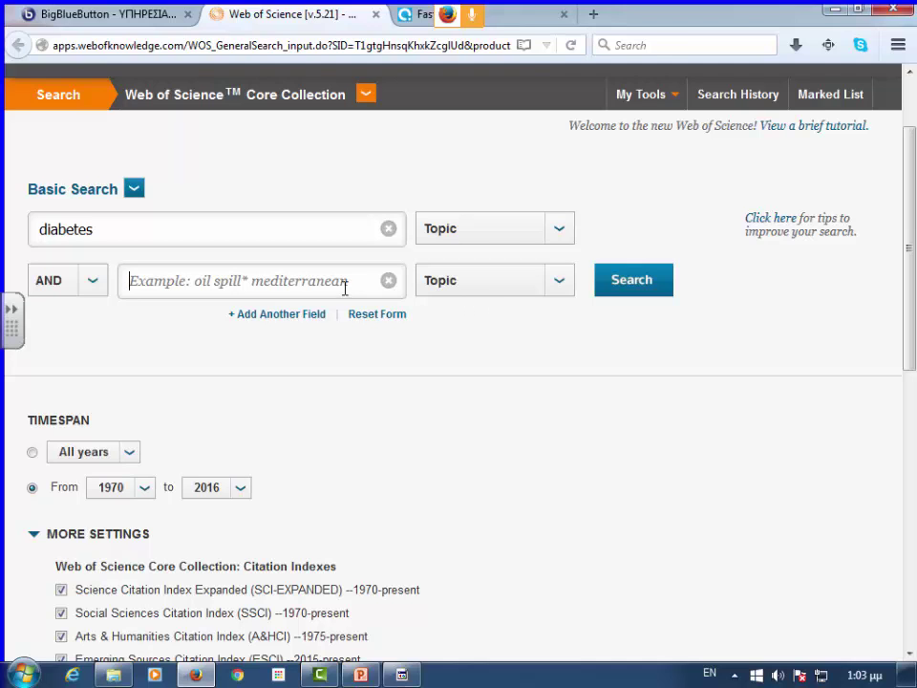
- Set the second row to Year Published with the range 2000-2016
left_click(560, 291)
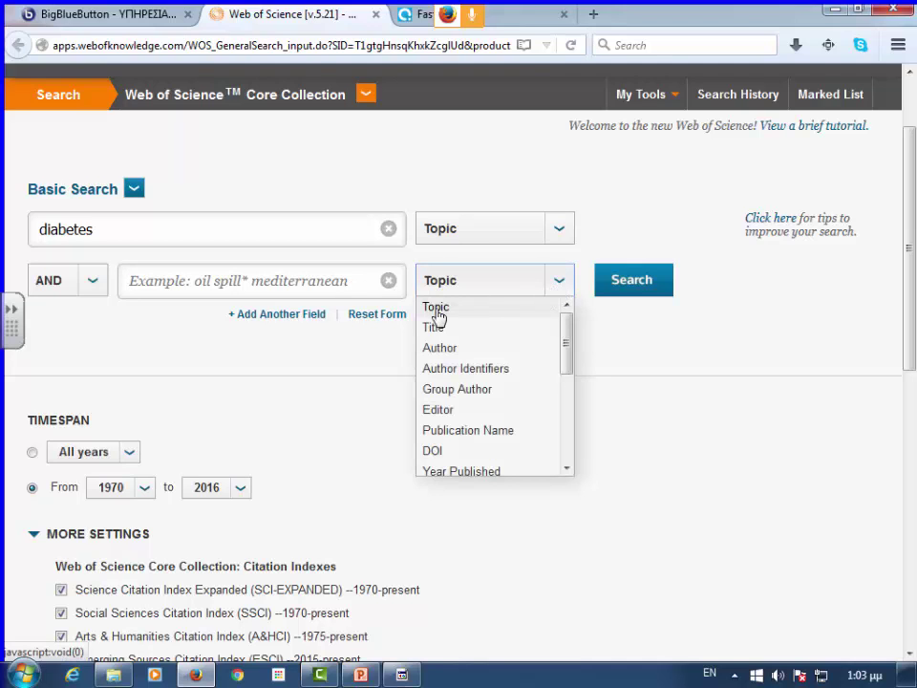
scroll(492, 382, "down", 1)
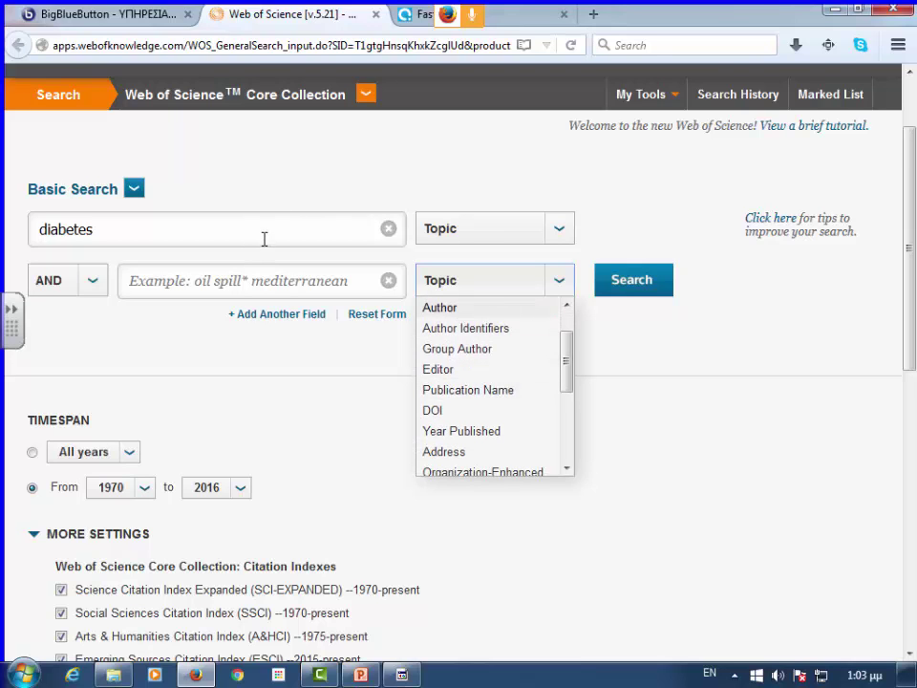
scroll(464, 329, "up", 1)
scroll(485, 386, "down", 2)
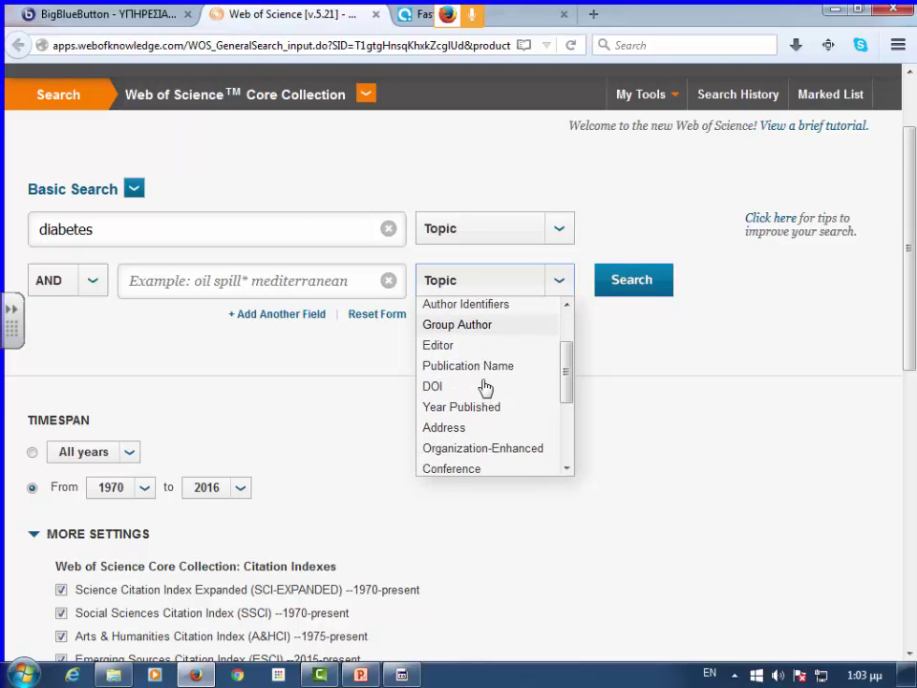
scroll(468, 344, "down", 2)
scroll(457, 321, "up", 2)
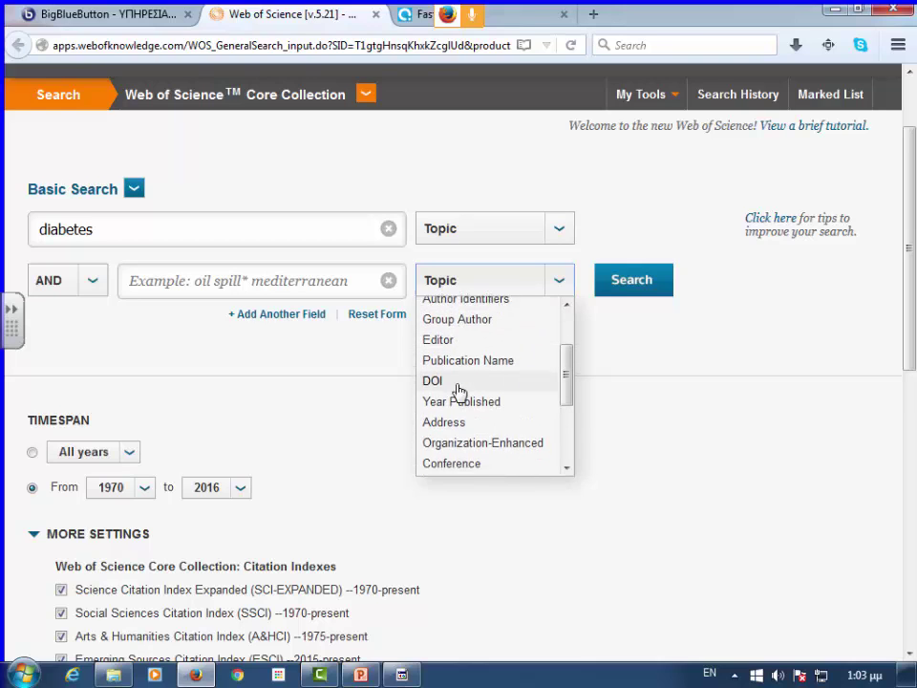
scroll(459, 382, "down", 1)
left_click(459, 371)
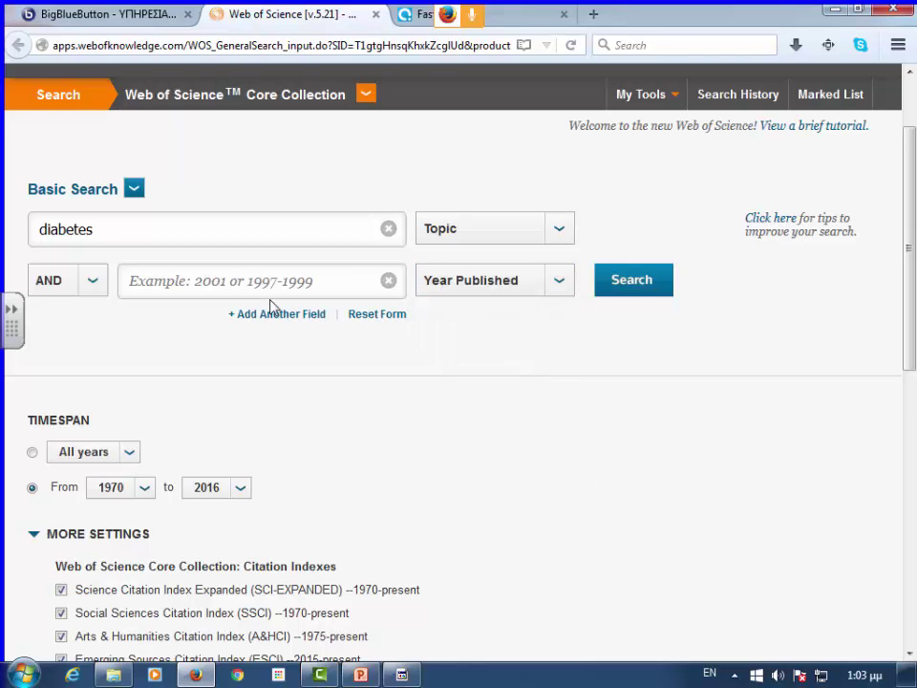
type("2")
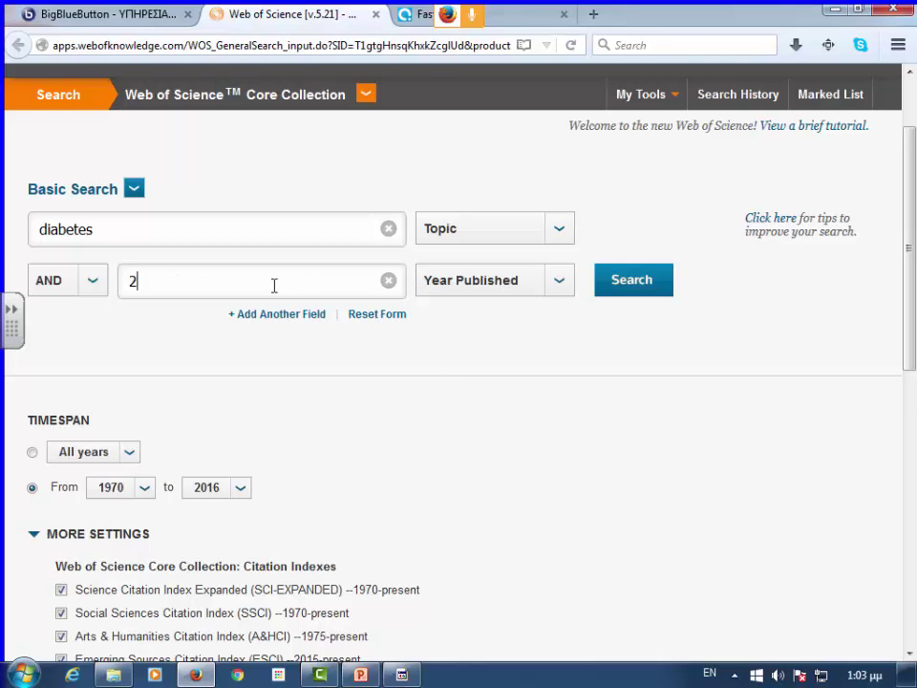
type("000-2016")
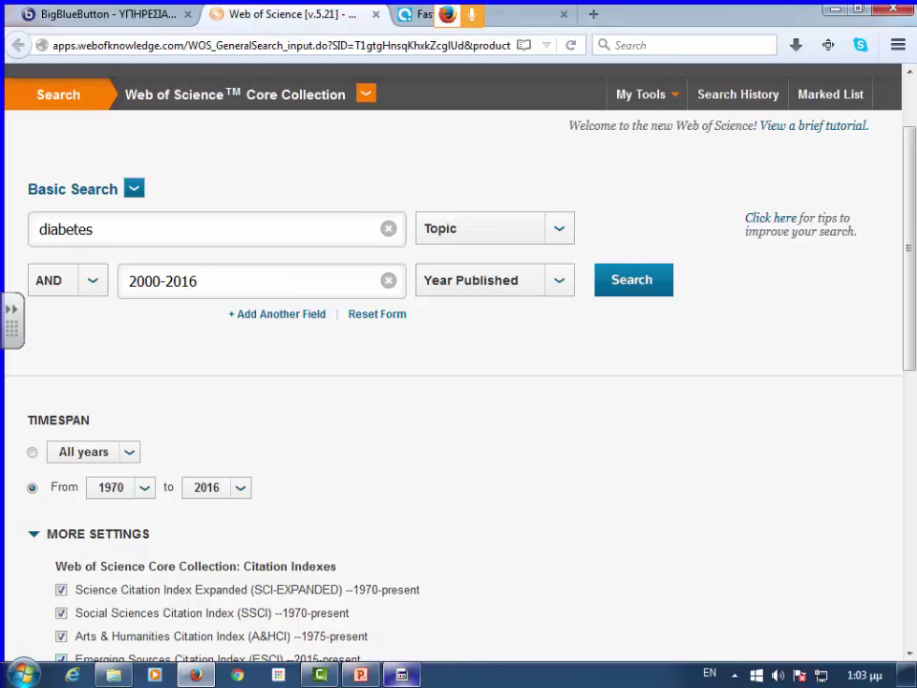
- Add a third AND search row and look through its field options
left_click(292, 318)
left_click(560, 338)
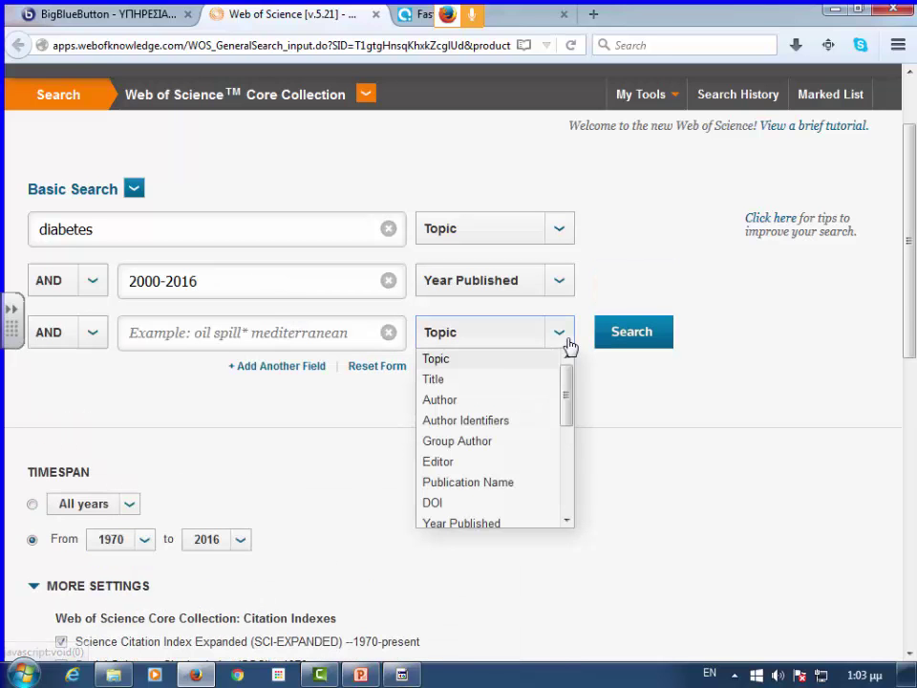
scroll(509, 405, "down", 3)
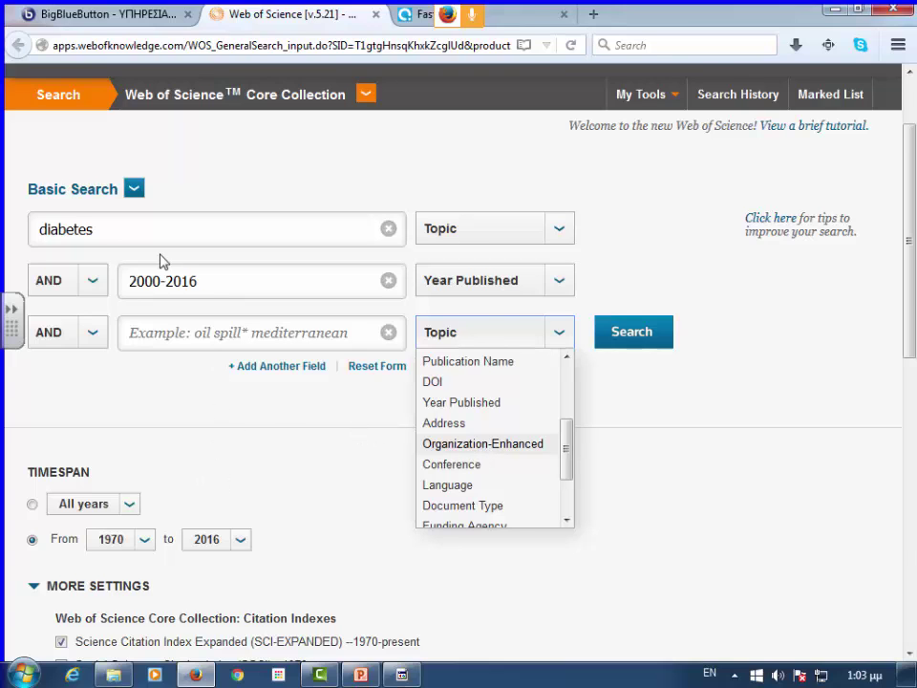
scroll(480, 363, "up", 1)
- Switch to the Web of Science Core Collection and enter 'diabetes' as the Topic term
left_click(631, 334)
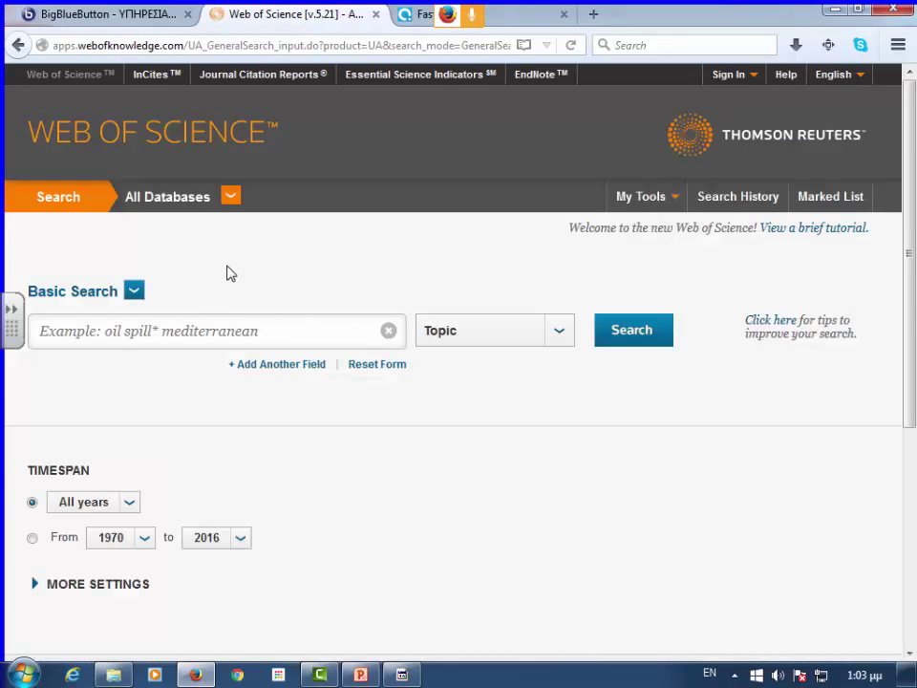
left_click(230, 197)
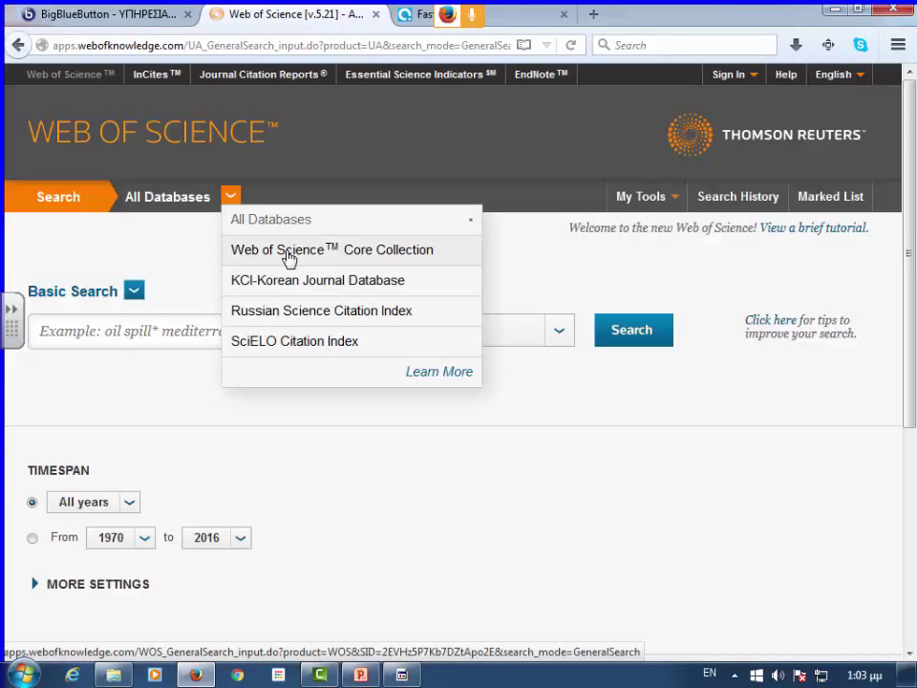
left_click(288, 251)
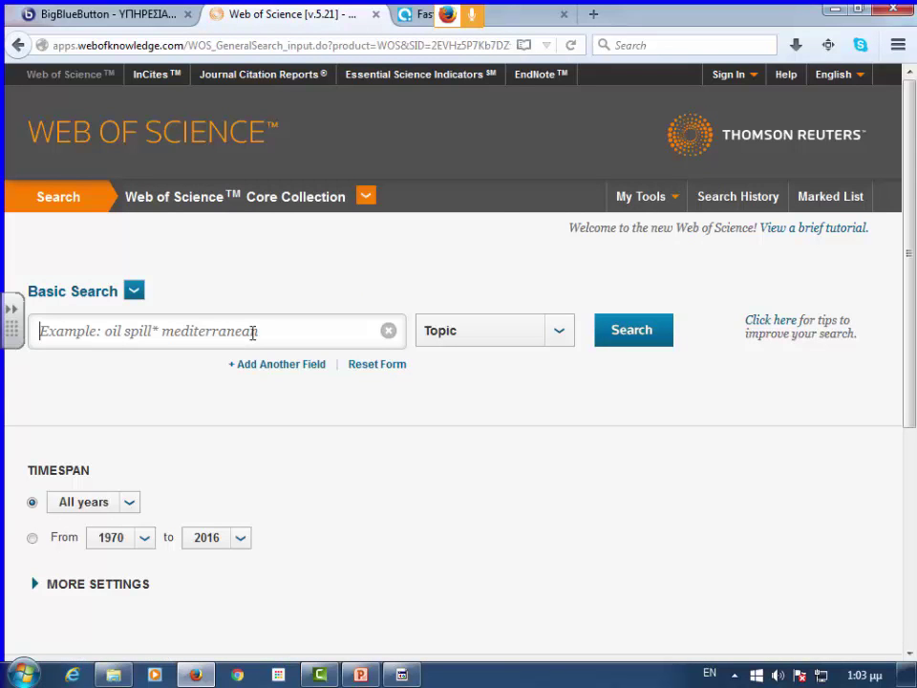
type("dabet")
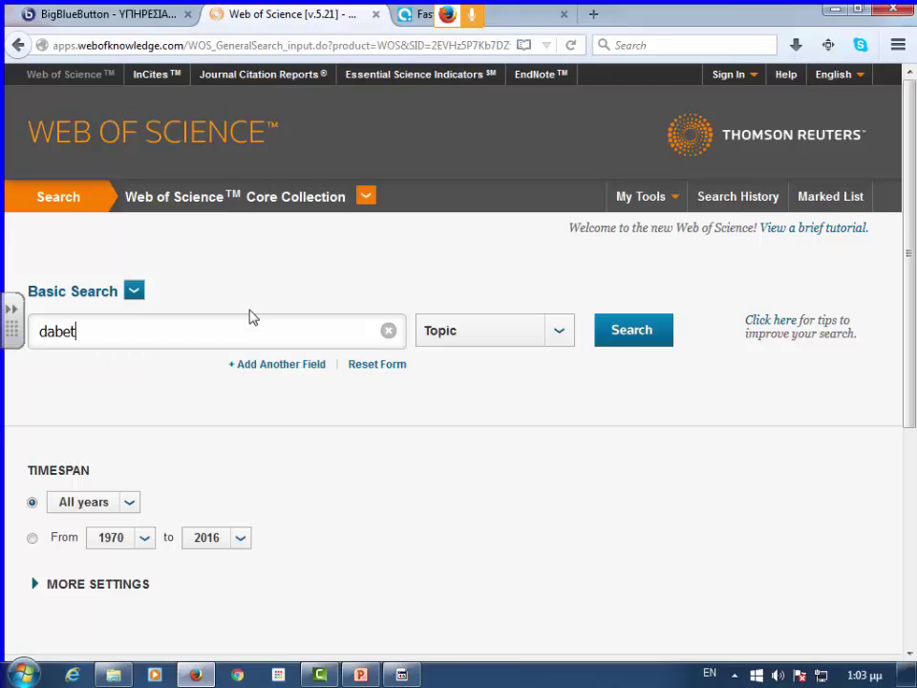
key("BackSpace")
key("BackSpace")
key("BackSpace")
key("BackSpace")
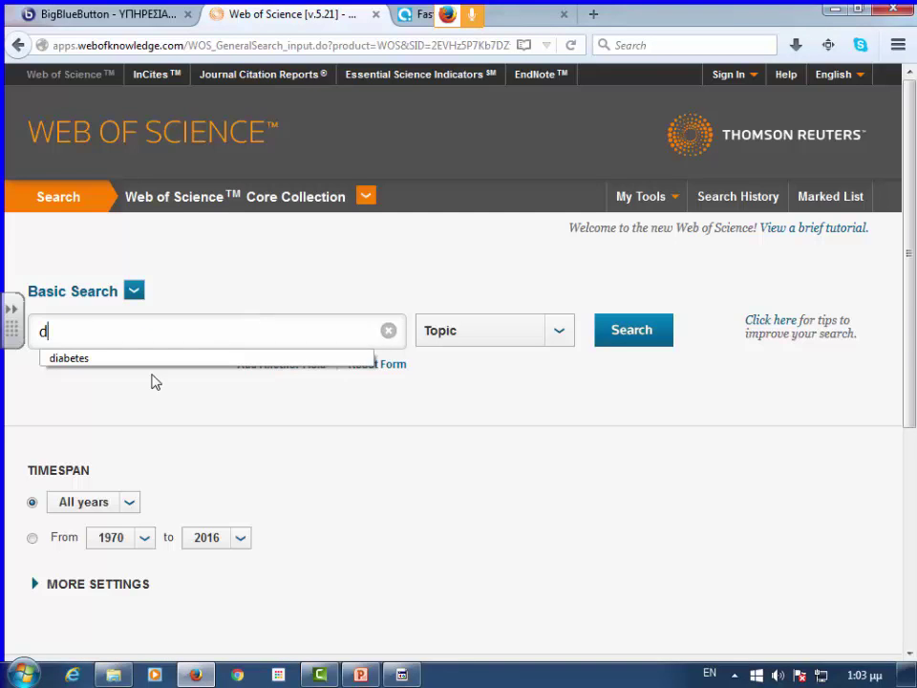
left_click(155, 359)
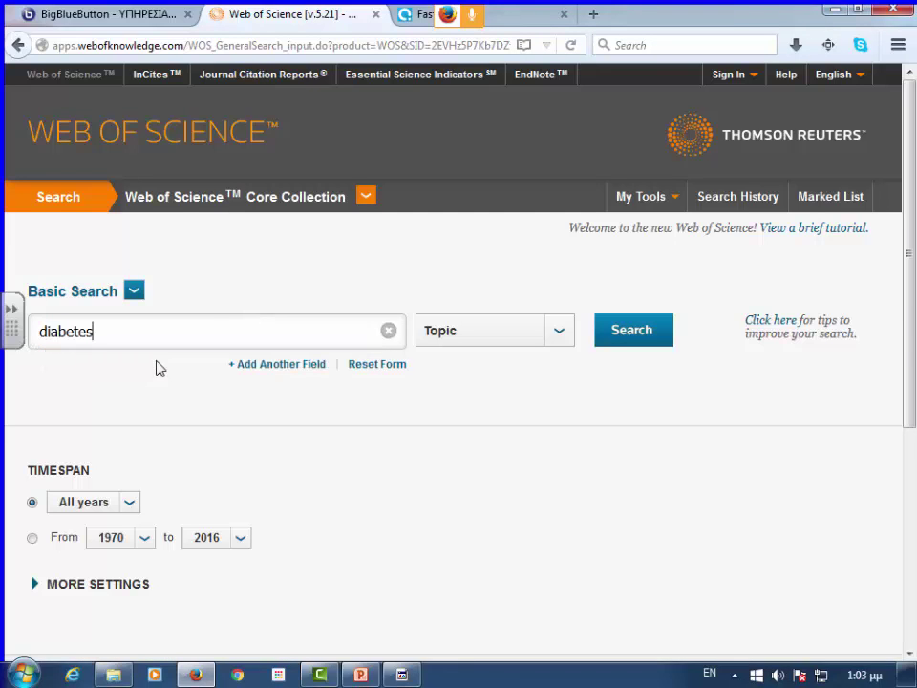
- Add a Year Published row of 2000-2016 and run the search, giving 322,876 results
left_click(266, 366)
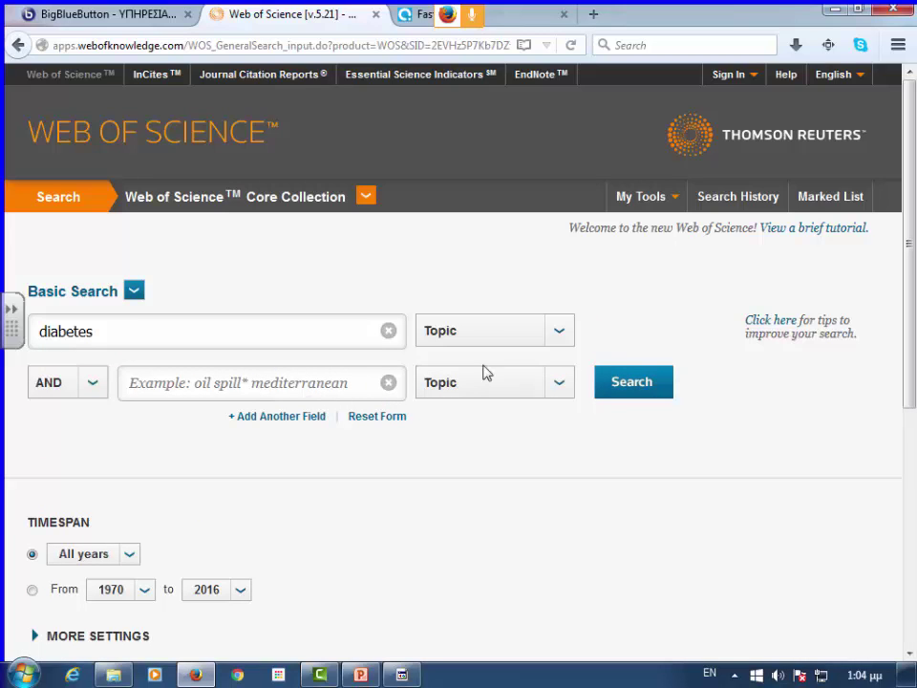
left_click(554, 387)
scroll(449, 487, "down", 2)
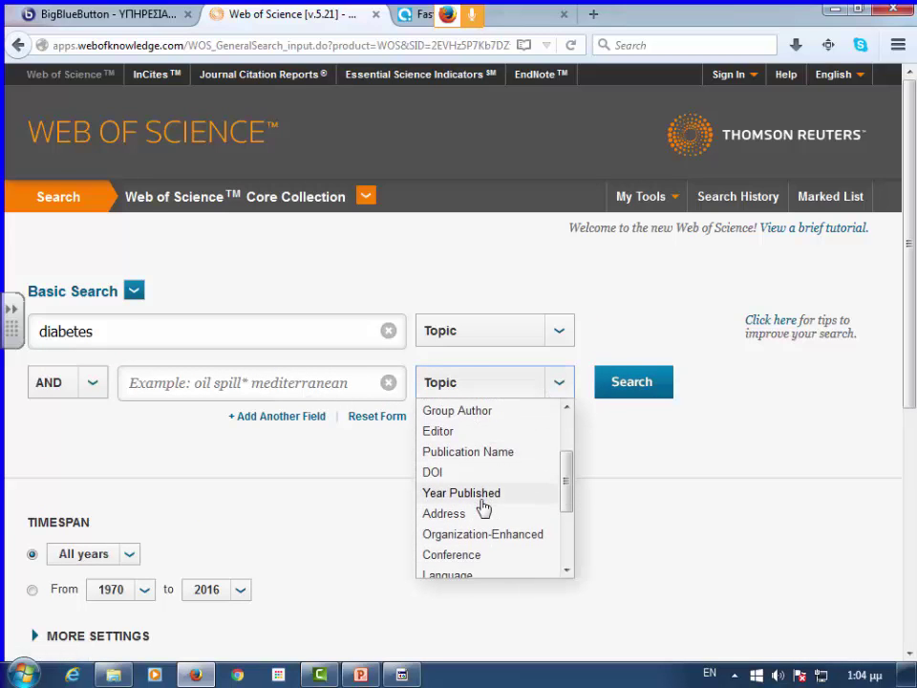
left_click(428, 493)
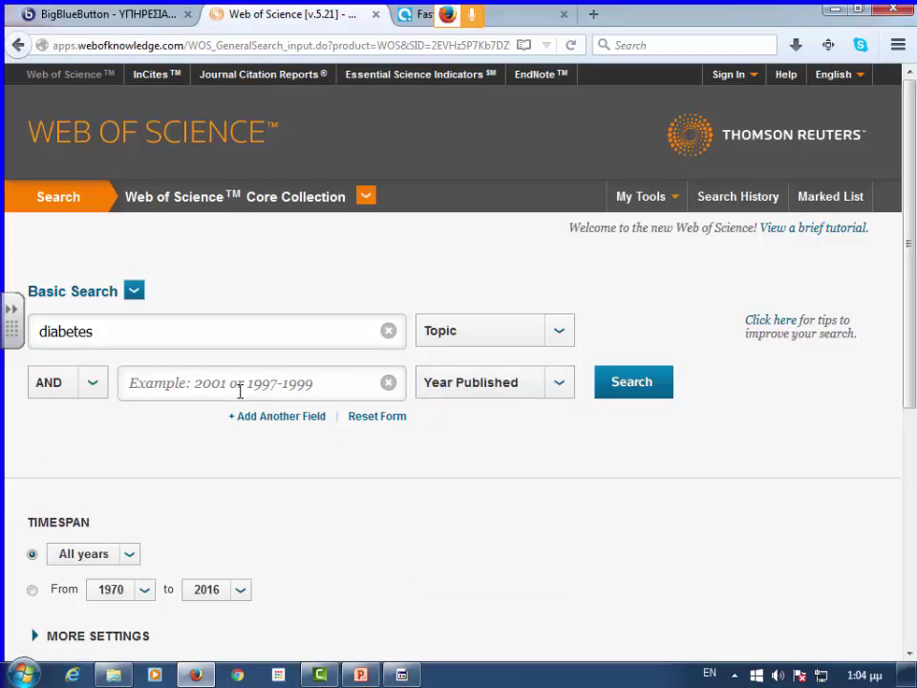
left_click(240, 390)
type("200")
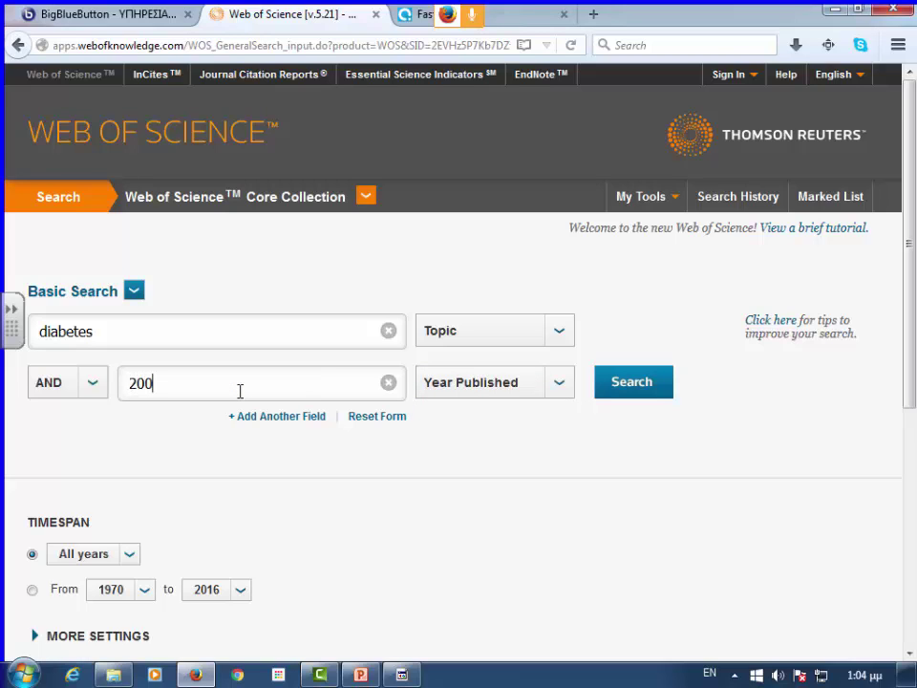
type("0-2016")
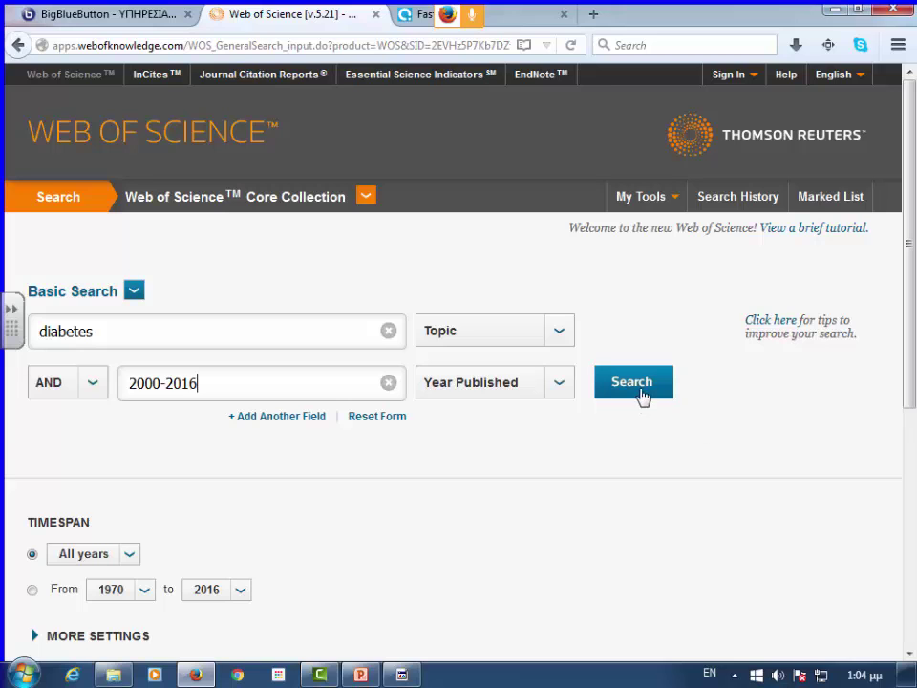
left_click(625, 392)
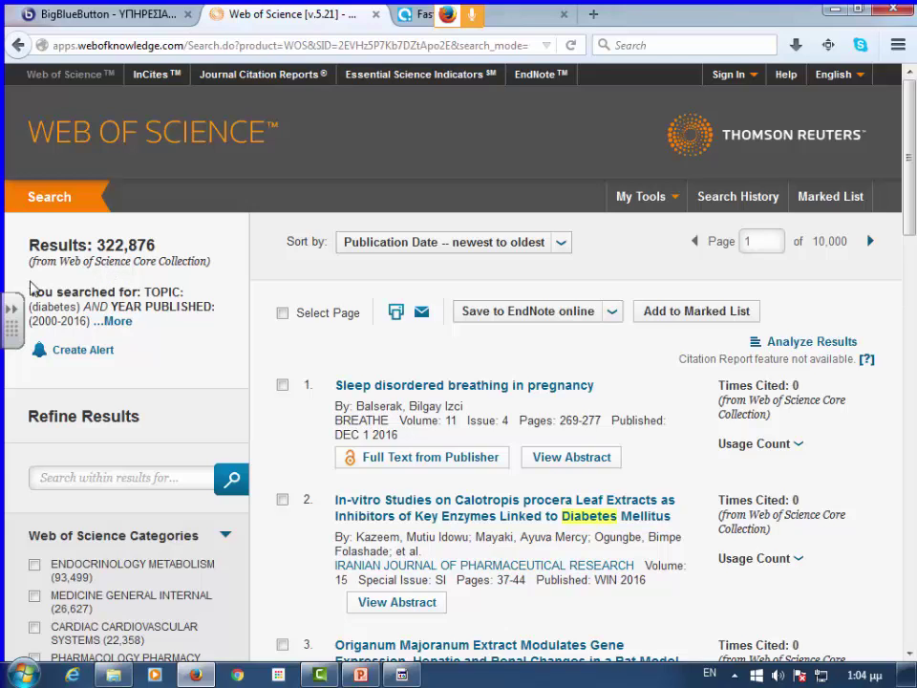
scroll(195, 311, "down", 5)
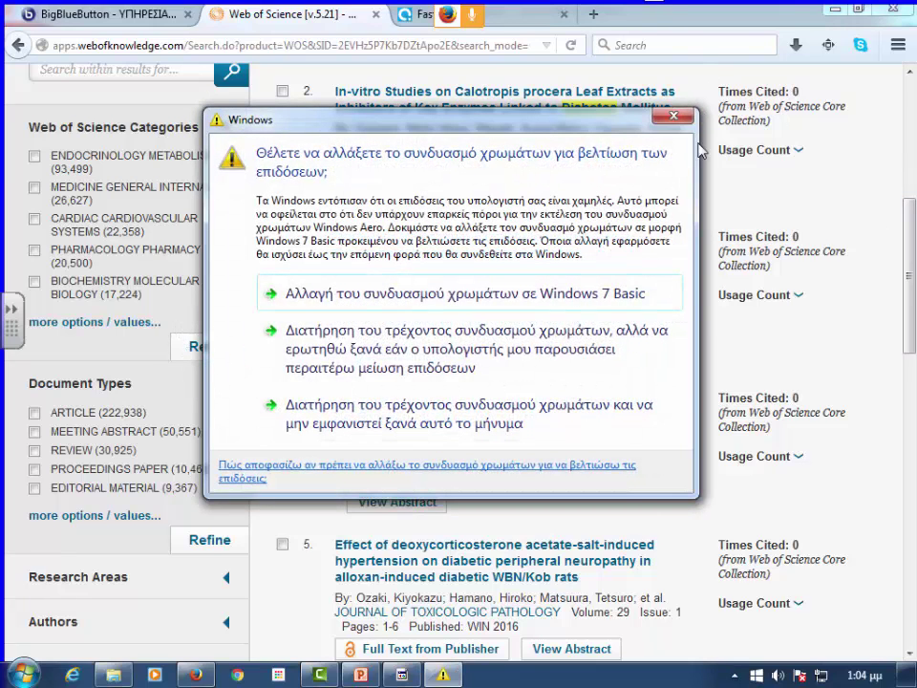
left_click(674, 116)
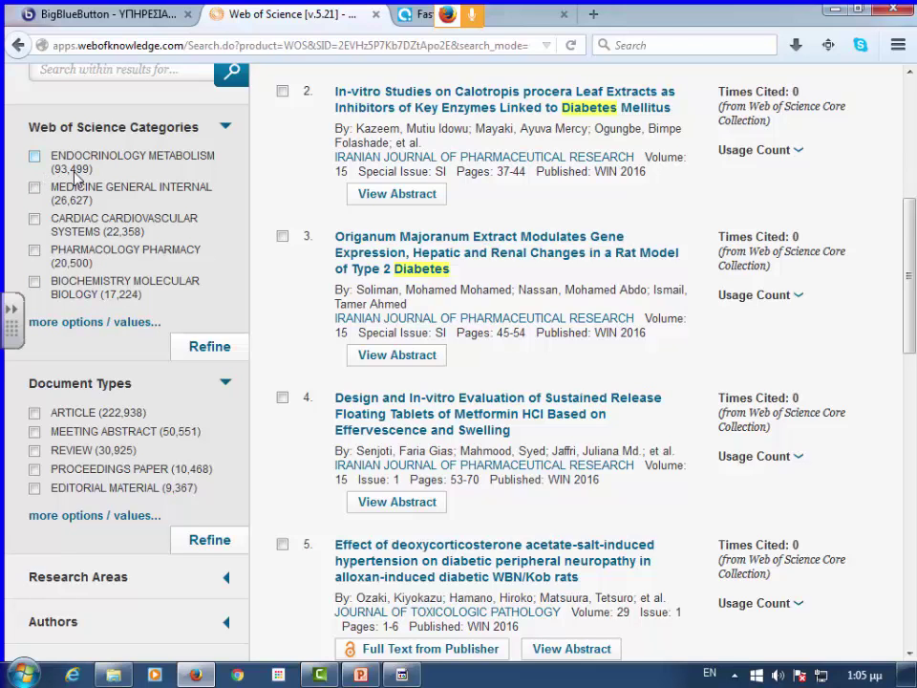
- Show the full Web of Science Categories list, sorted alphabetically
left_click(77, 322)
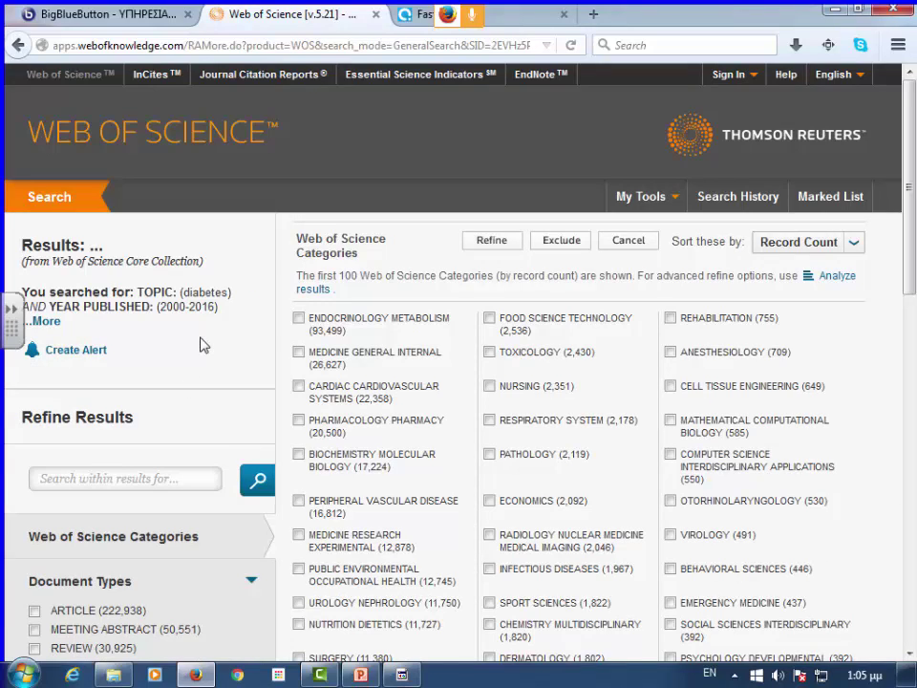
scroll(204, 345, "down", 4)
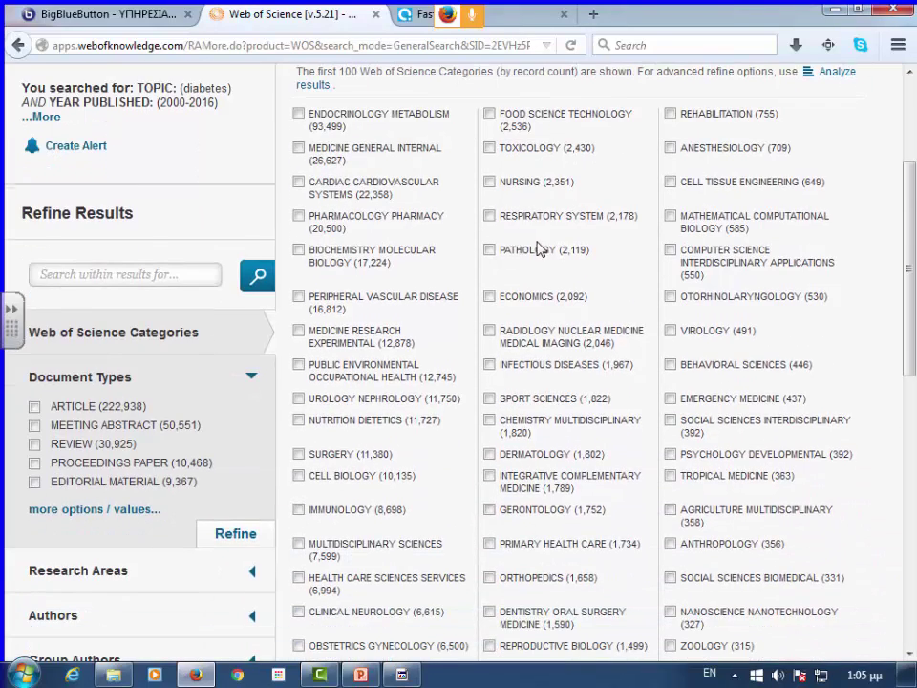
scroll(539, 248, "up", 4)
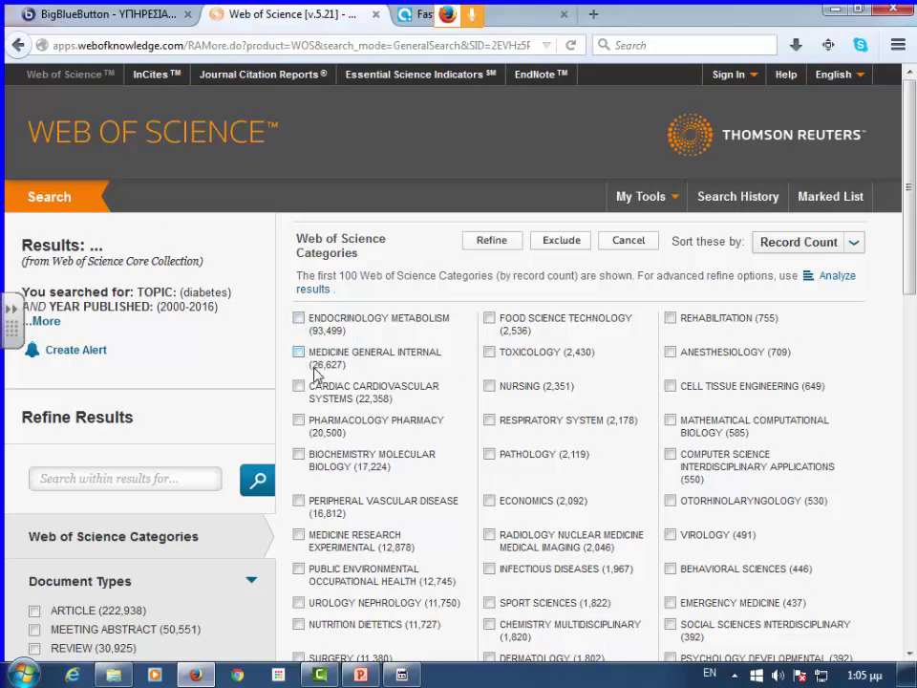
mouse_move(320, 674)
left_click(850, 246)
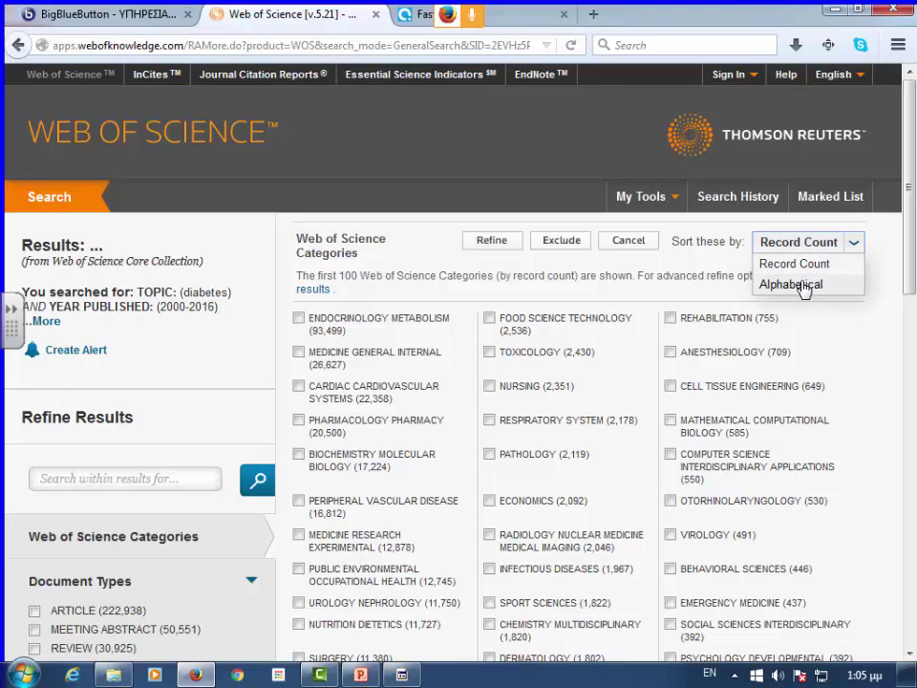
left_click(800, 285)
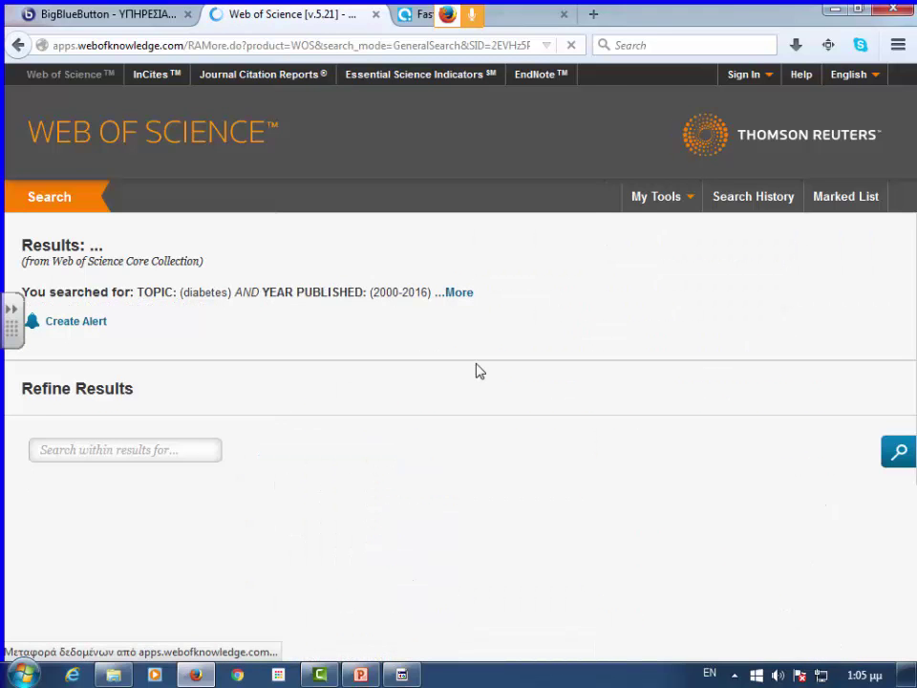
- Tick the seven chemistry categories: Analytical, Applied, Inorganic Nuclear, Medicinal, Multidisciplinary, Organic, Physical
scroll(478, 370, "down", 5)
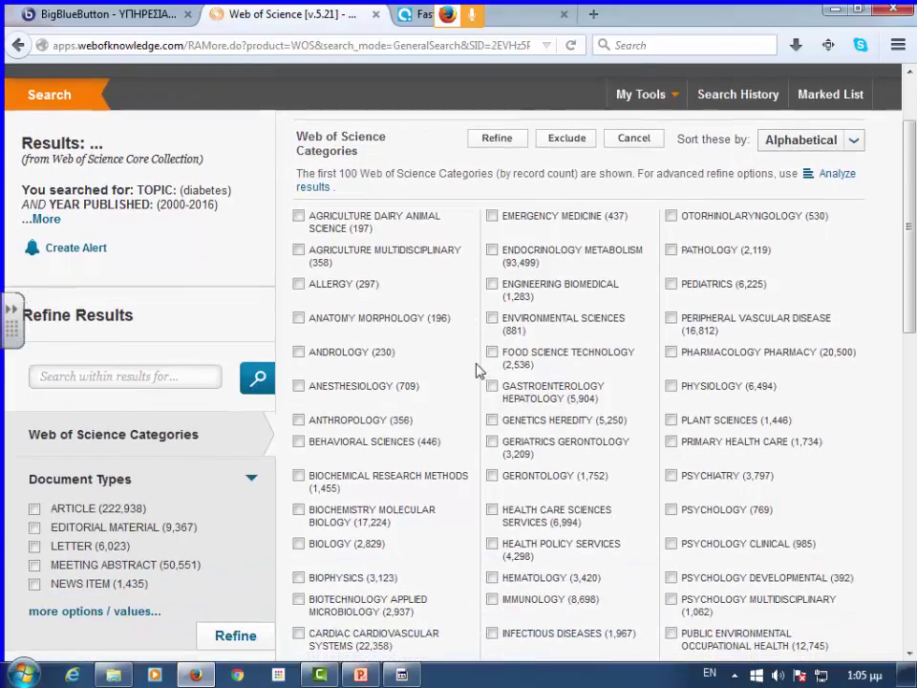
scroll(477, 370, "down", 3)
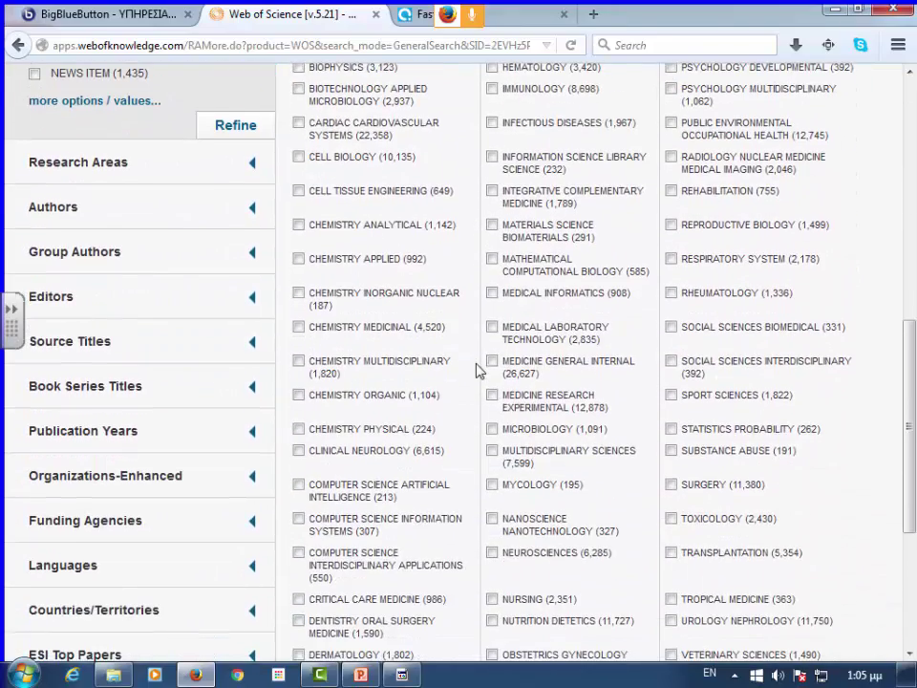
left_click(300, 228)
left_click(300, 260)
left_click(299, 296)
left_click(299, 326)
left_click(299, 361)
left_click(299, 394)
left_click(299, 430)
scroll(587, 446, "down", 5)
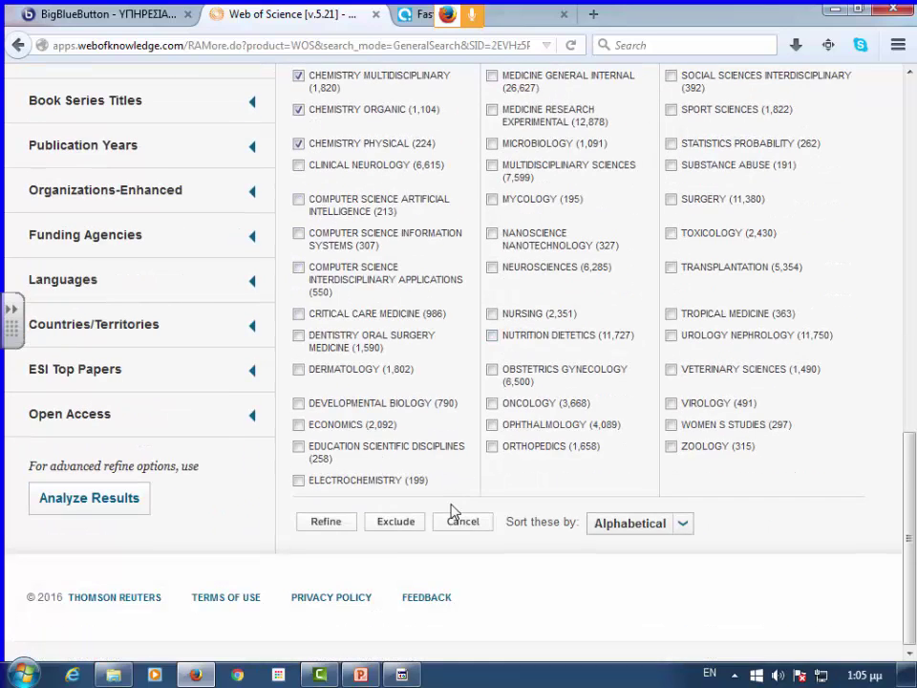
- Refine the diabetes results to the ticked chemistry categories
left_click(337, 526)
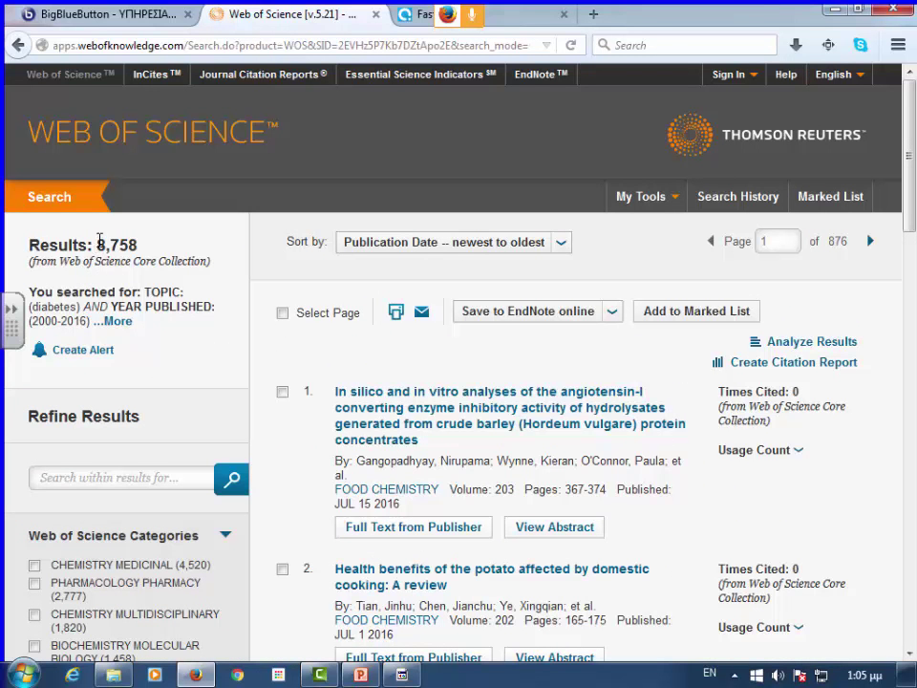
scroll(206, 262, "down", 3)
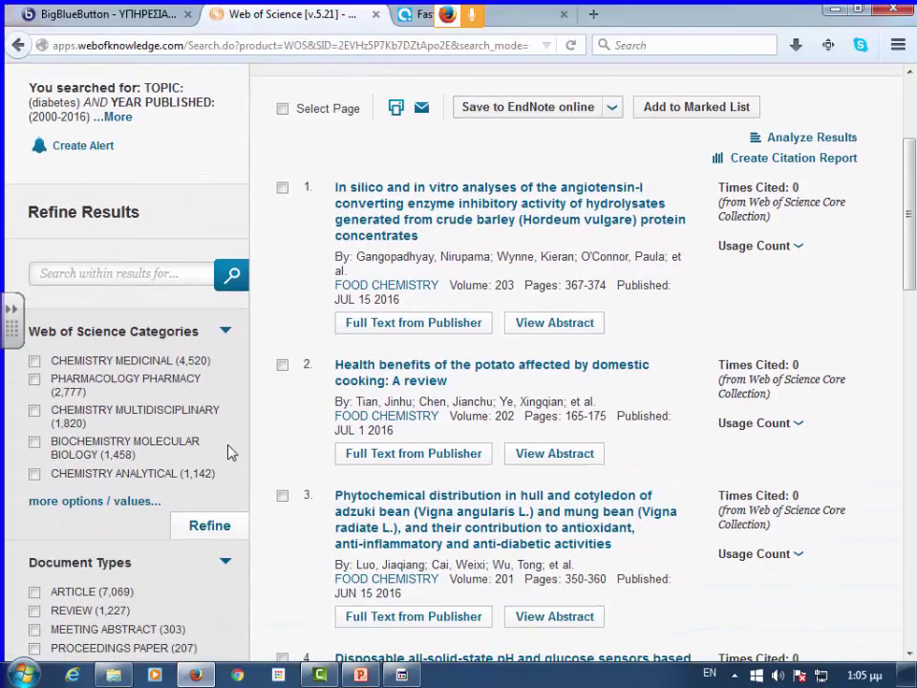
scroll(208, 490, "down", 5)
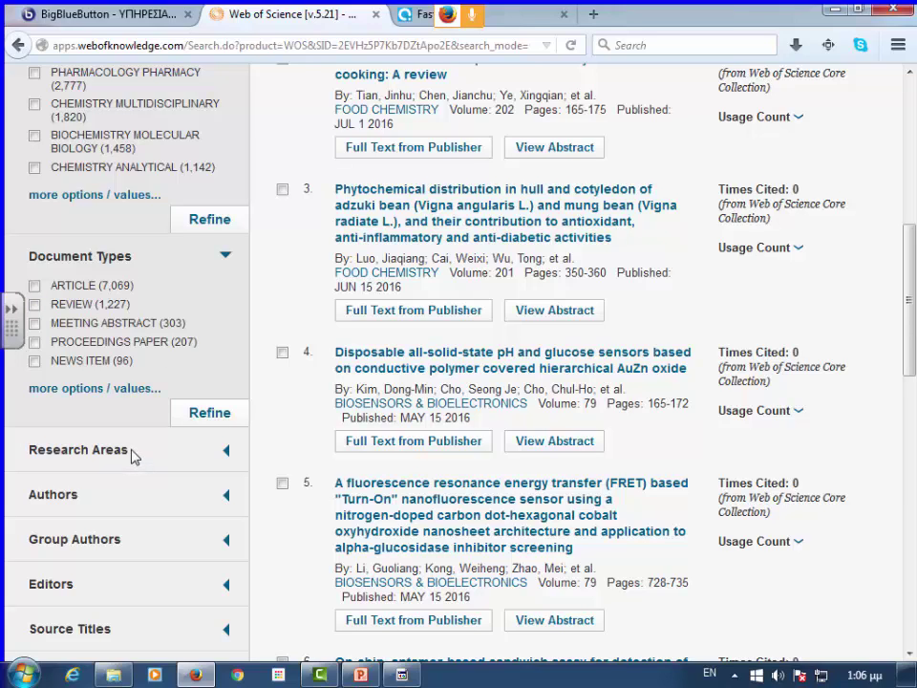
- Restrict the results to the ARTICLE document type, leaving 7,069 records
left_click(33, 288)
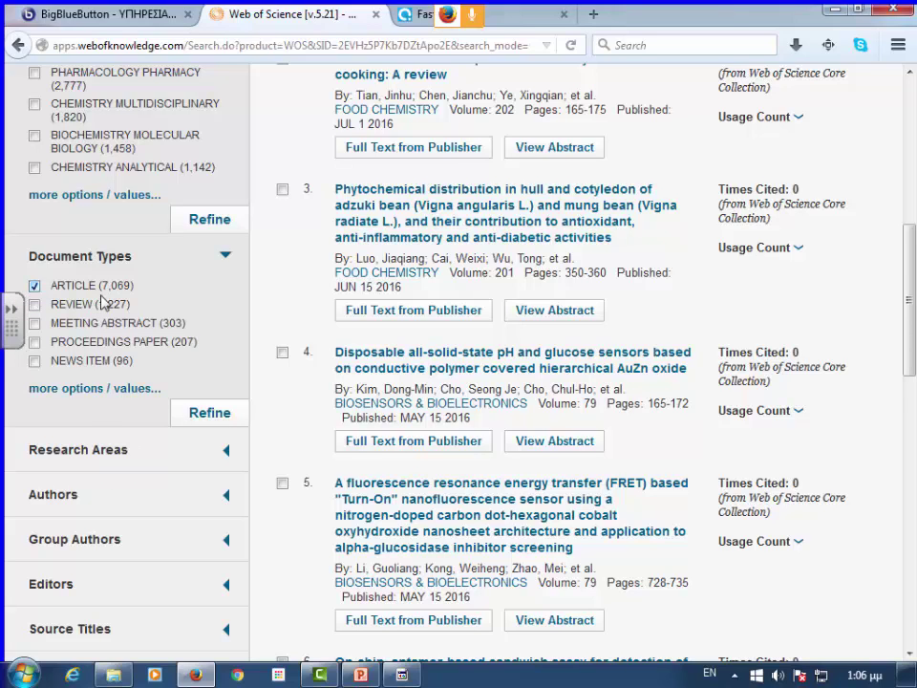
left_click(131, 391)
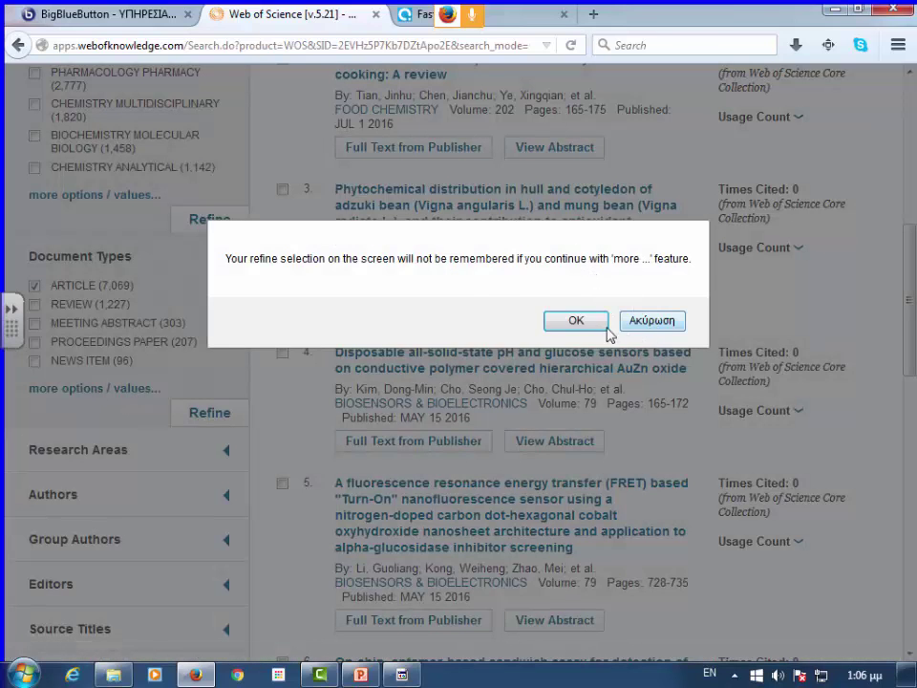
left_click(665, 321)
left_click(206, 413)
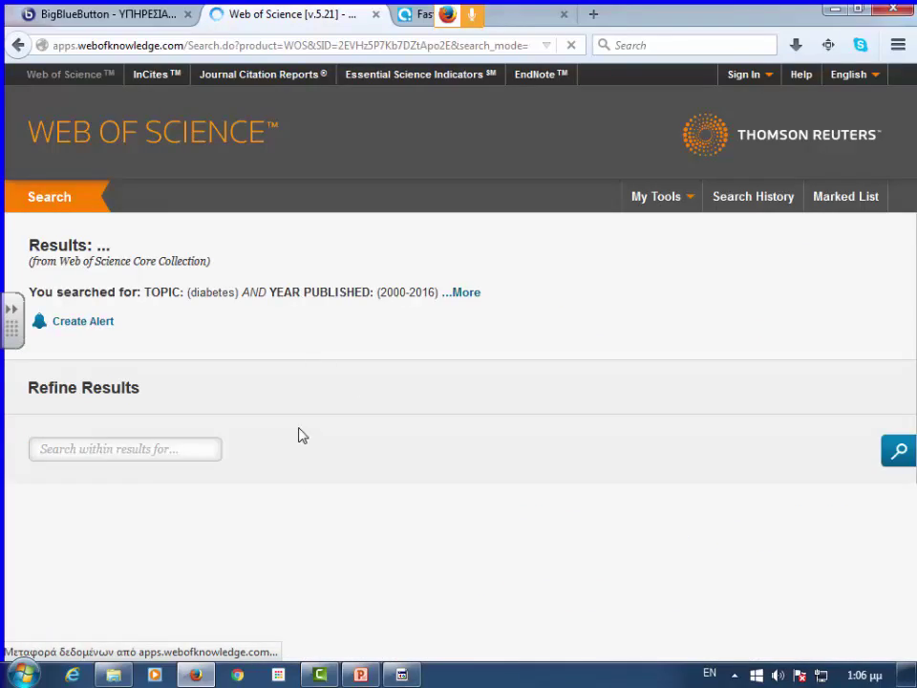
scroll(286, 415, "down", 5)
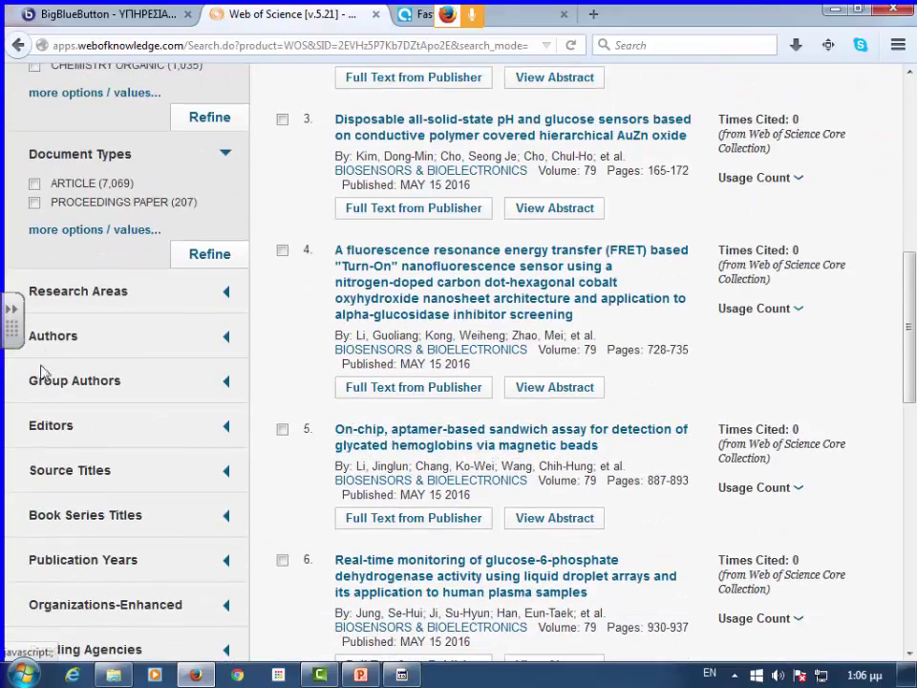
- Expand Research Areas, Editors, Source Titles, Publication Years and Organizations-Enhanced, led by Chinese Academy of Sciences (253)
scroll(249, 317, "down", 2)
left_click(110, 194)
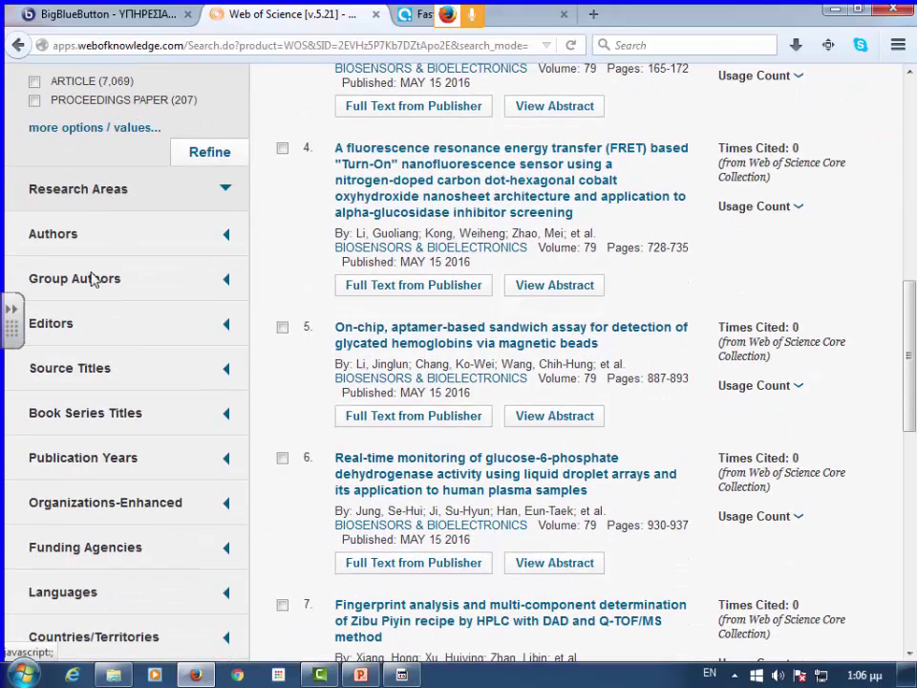
scroll(82, 355, "down", 6)
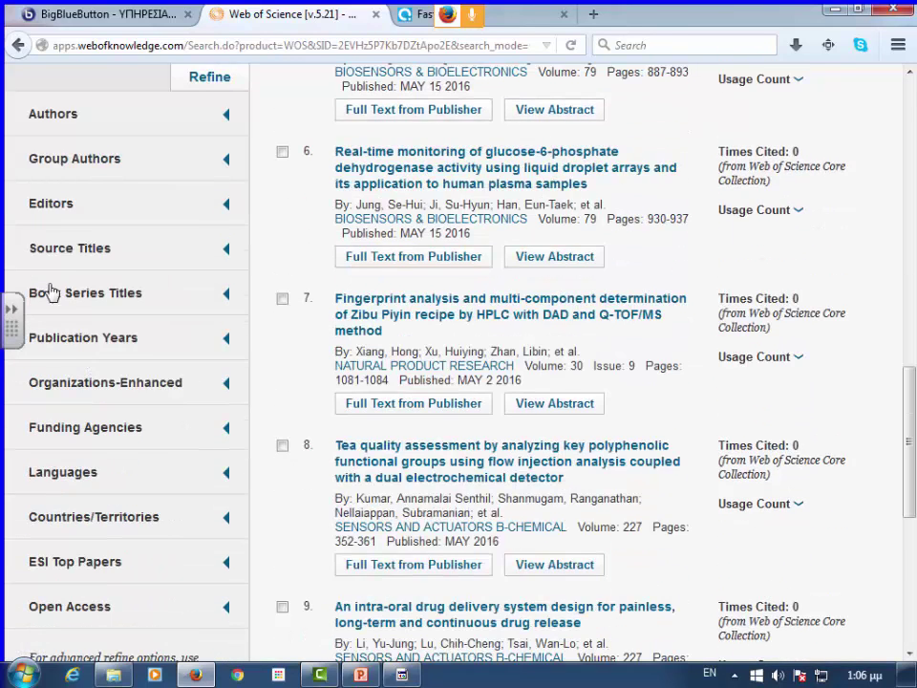
left_click(55, 206)
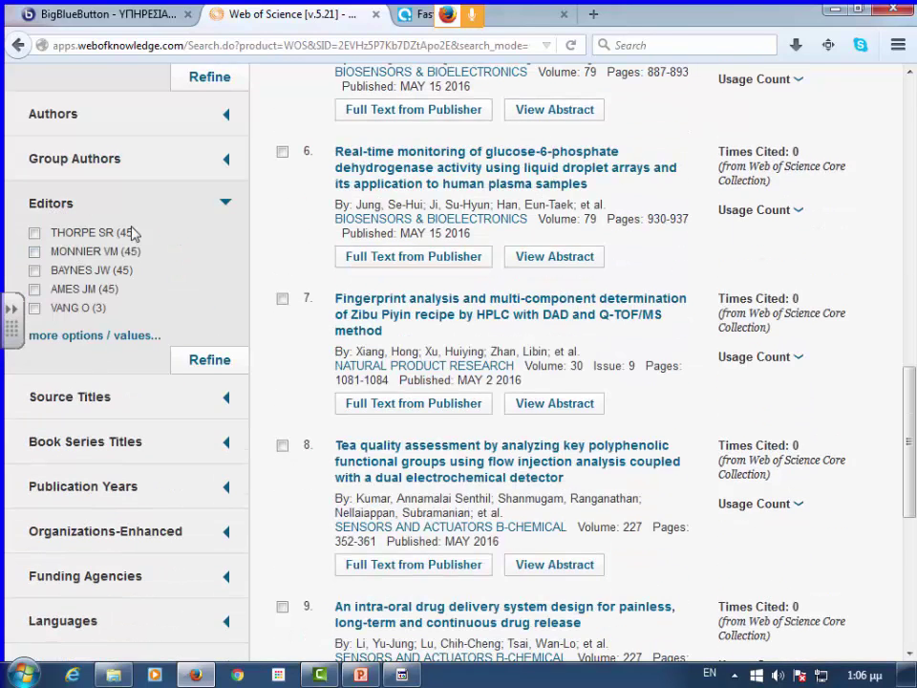
left_click(79, 397)
scroll(100, 401, "down", 4)
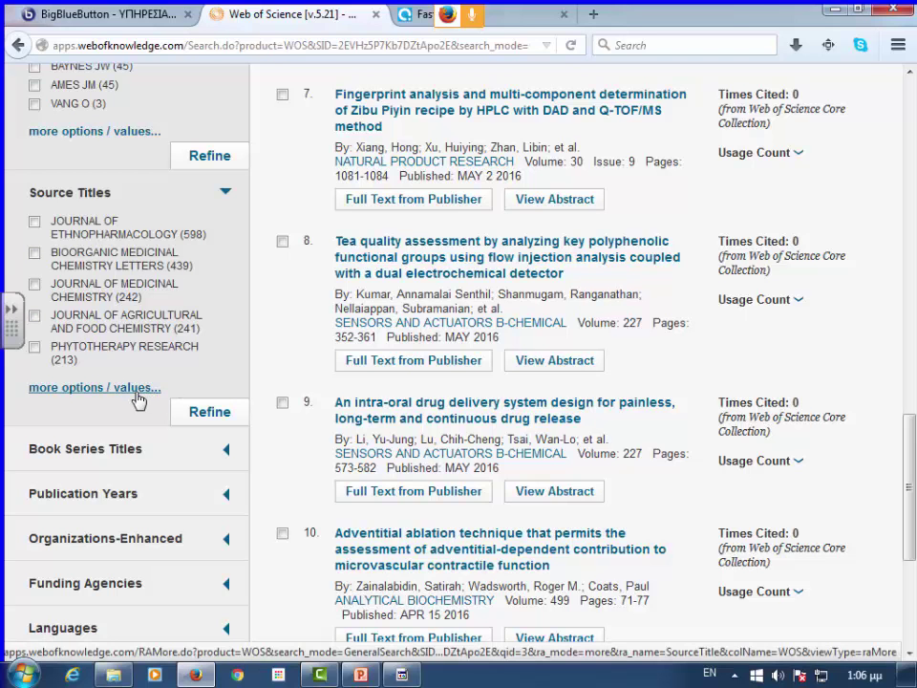
scroll(138, 399, "down", 5)
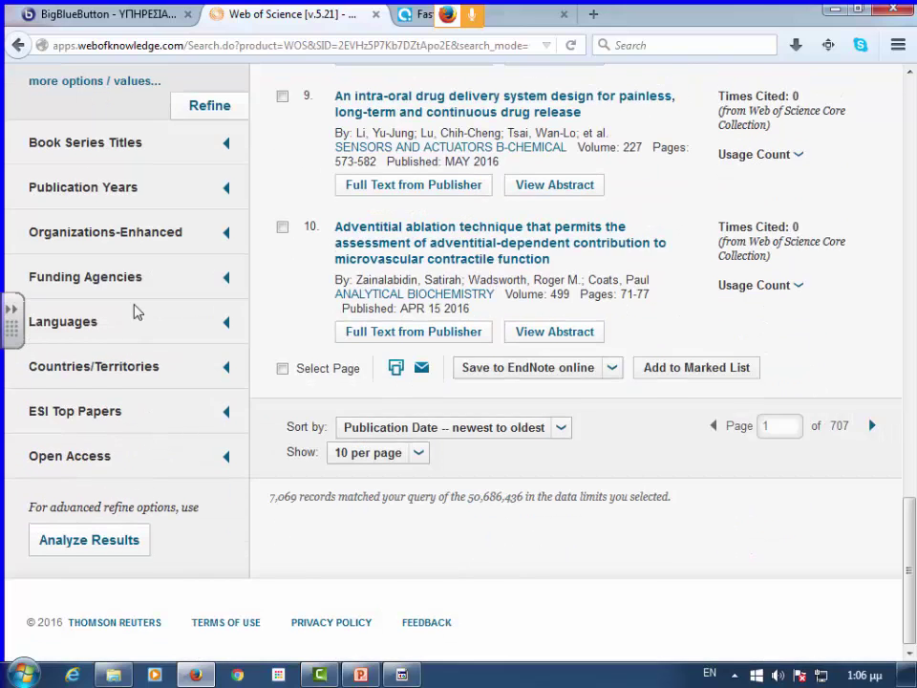
left_click(124, 195)
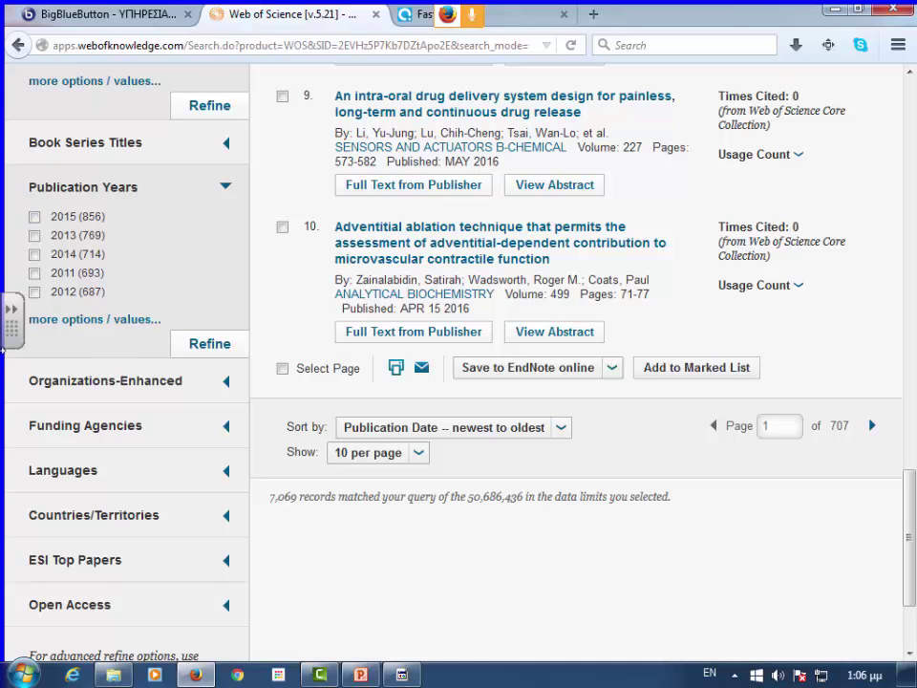
scroll(144, 363, "down", 3)
left_click(121, 233)
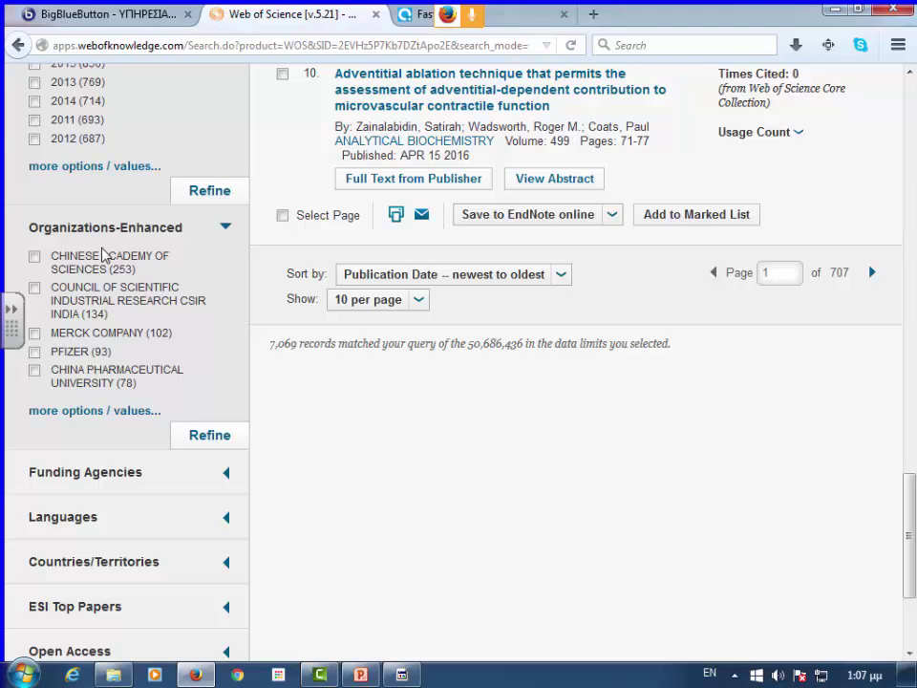
- Expand the Funding Agencies, Languages and Countries/Territories breakdowns, showing ENGLISH 6,969 and USA 1,425 on top
scroll(187, 412, "down", 2)
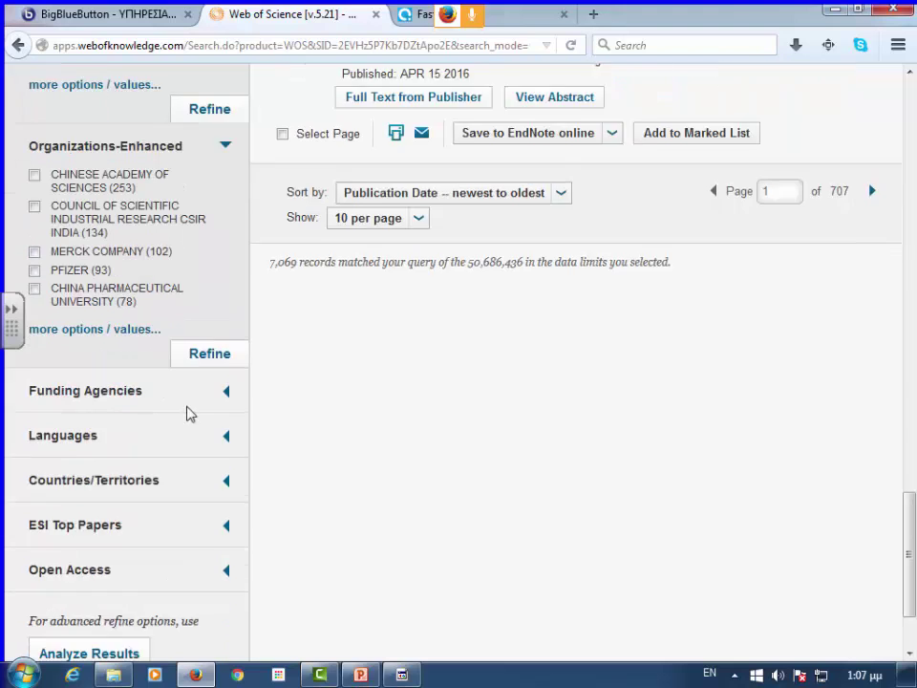
scroll(187, 412, "down", 3)
left_click(86, 274)
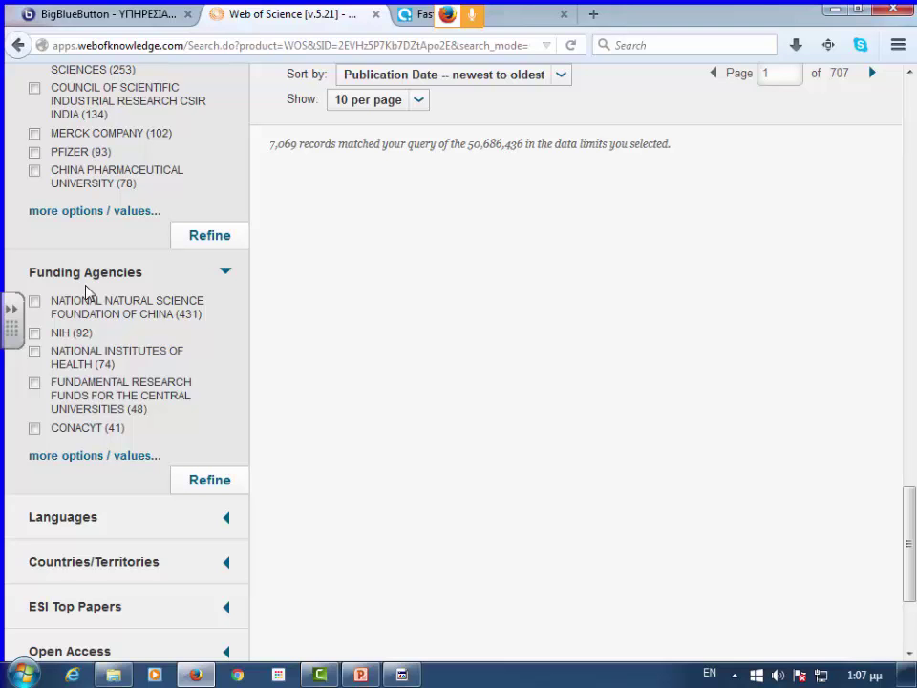
scroll(197, 391, "down", 1)
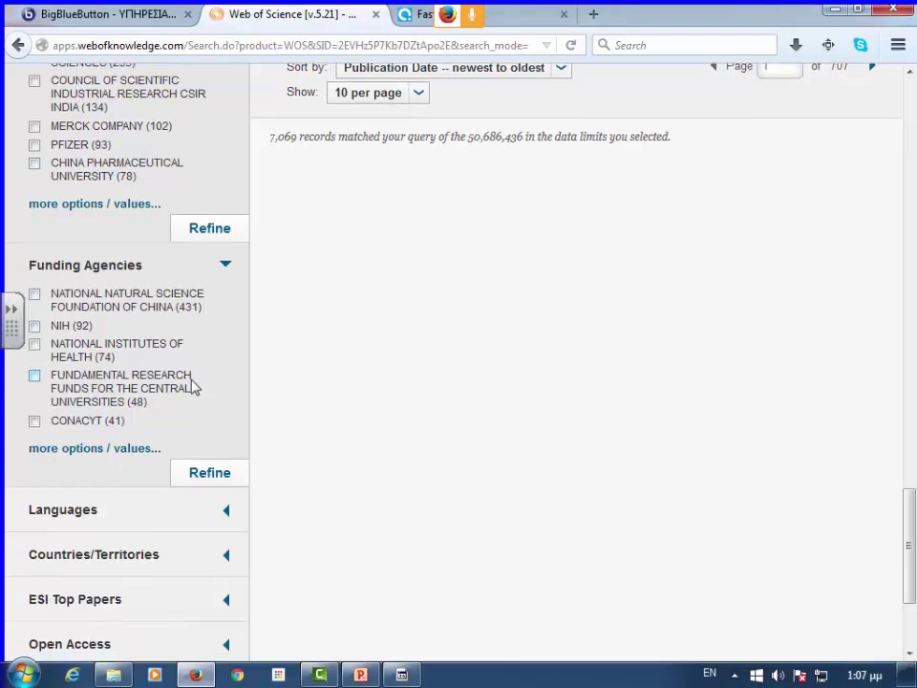
scroll(191, 385, "down", 2)
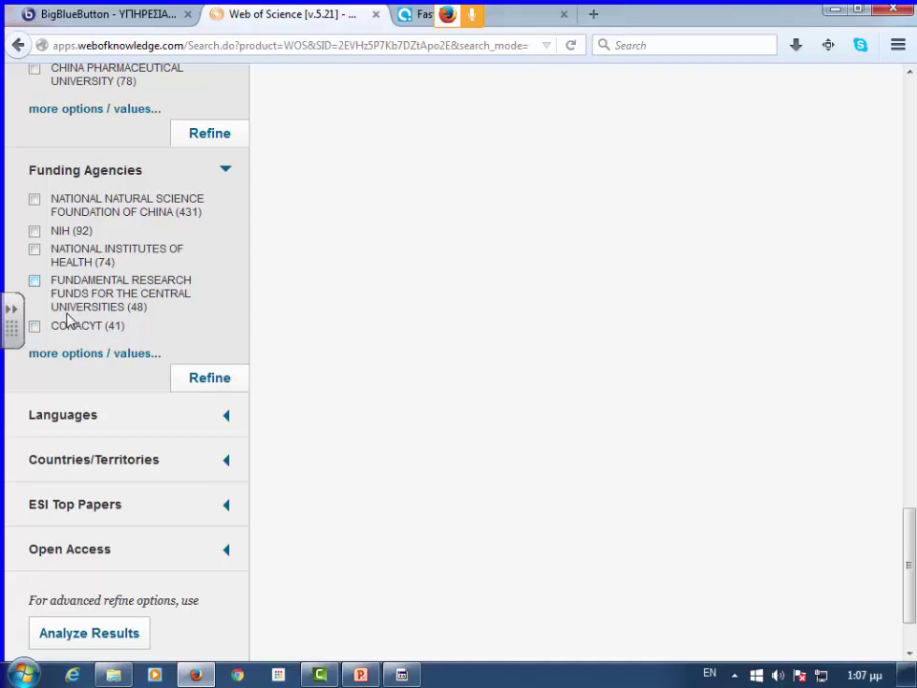
scroll(72, 324, "down", 2)
left_click(76, 322)
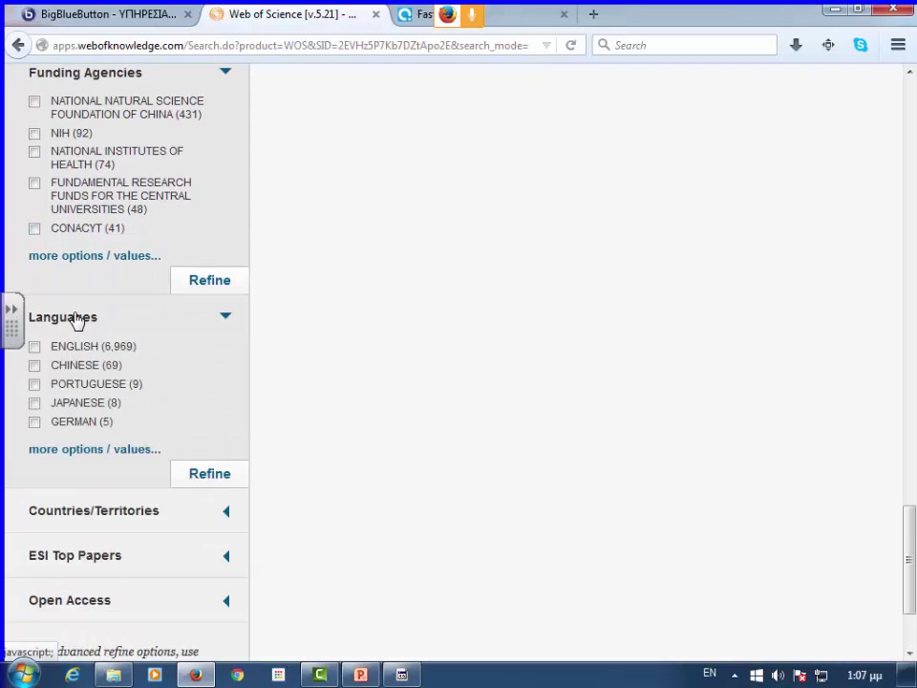
scroll(117, 428, "down", 3)
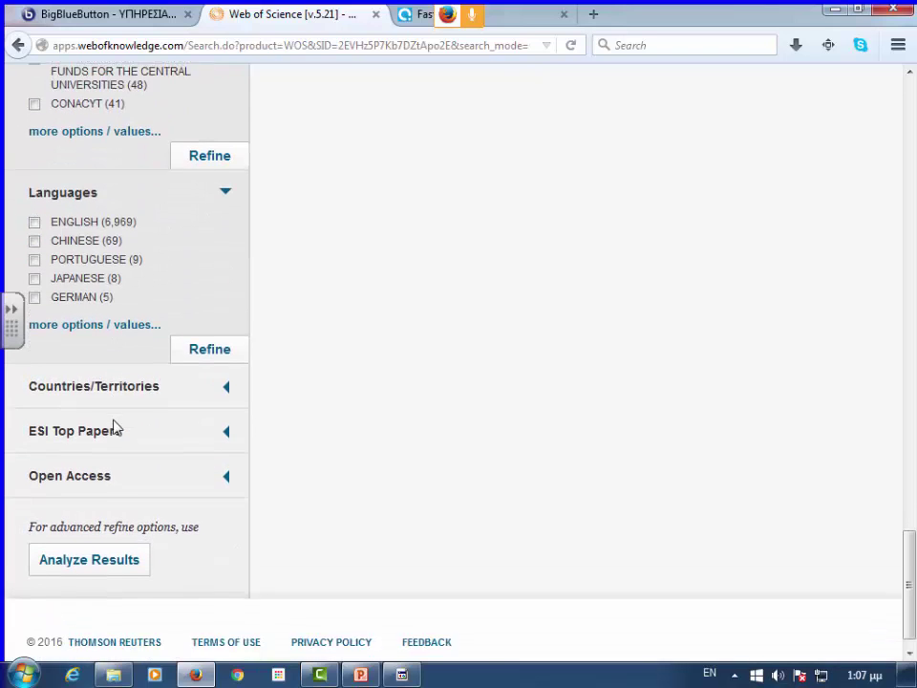
left_click(128, 374)
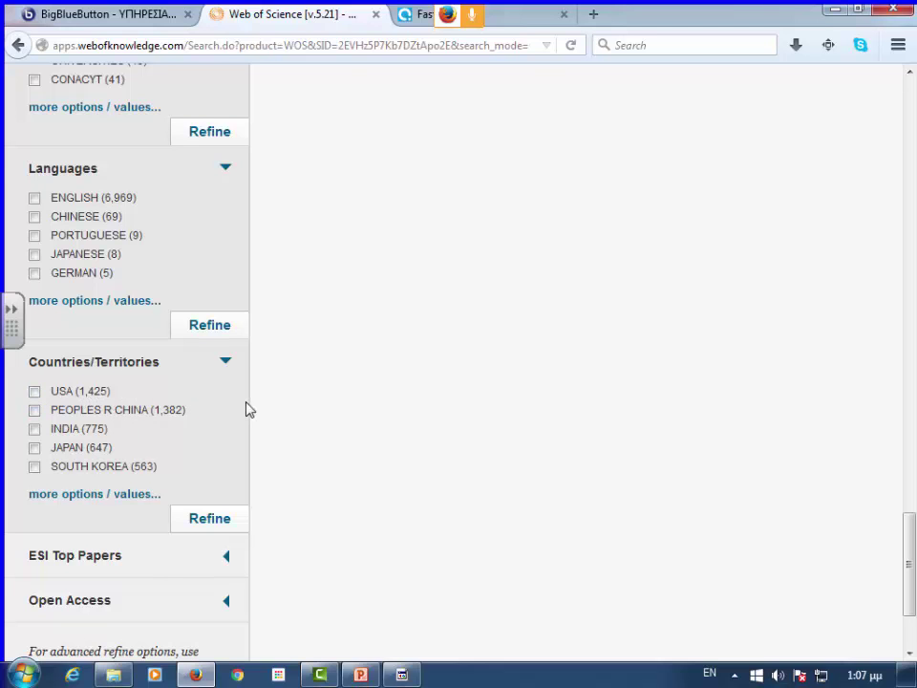
scroll(236, 399, "down", 3)
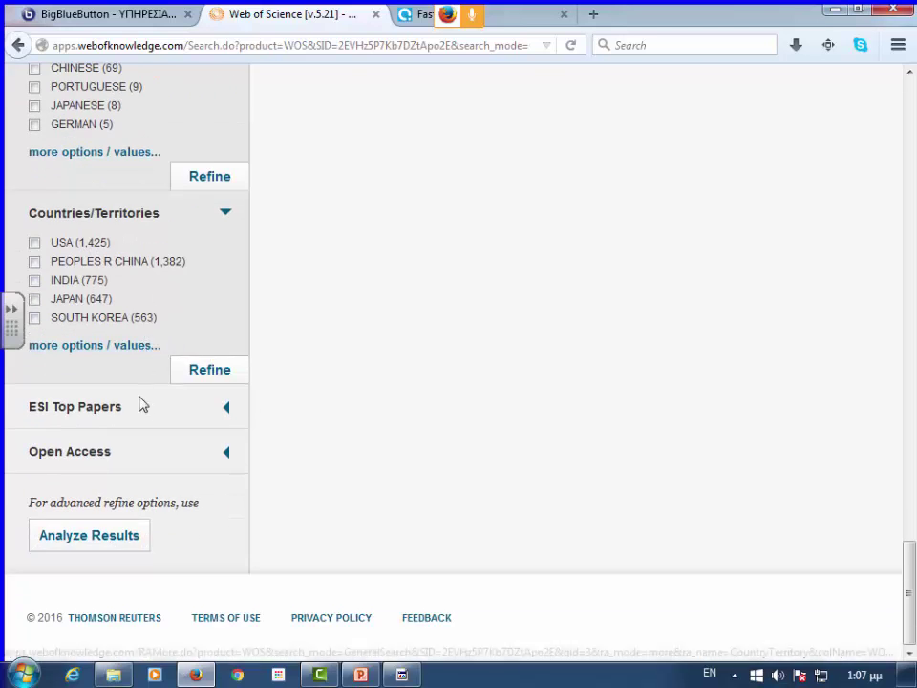
- Tick Highly Cited Papers under ESI Top Papers and refine to the 28 records
left_click(105, 417)
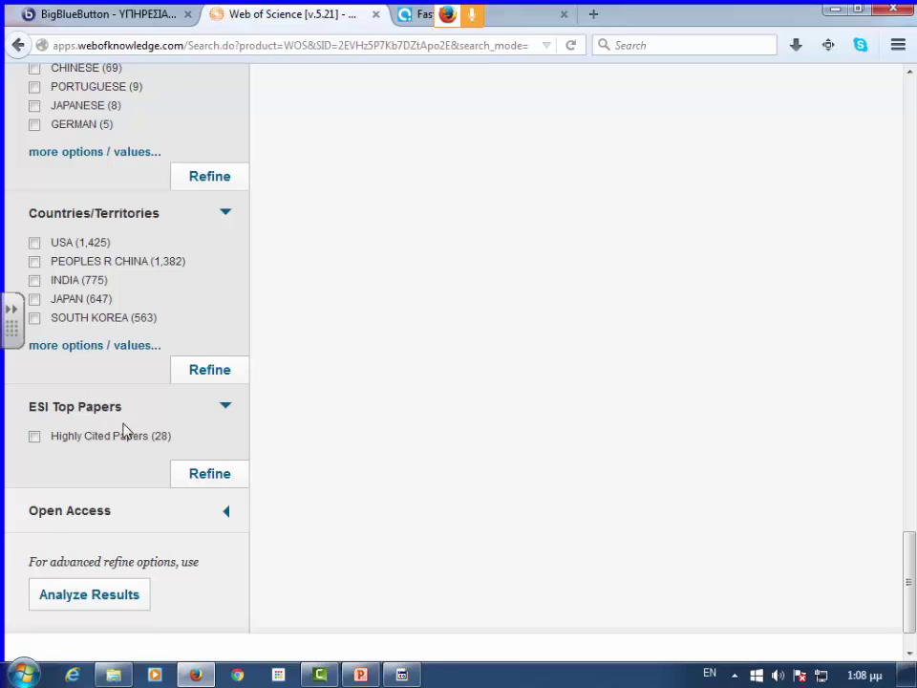
left_click(36, 437)
left_click(93, 523)
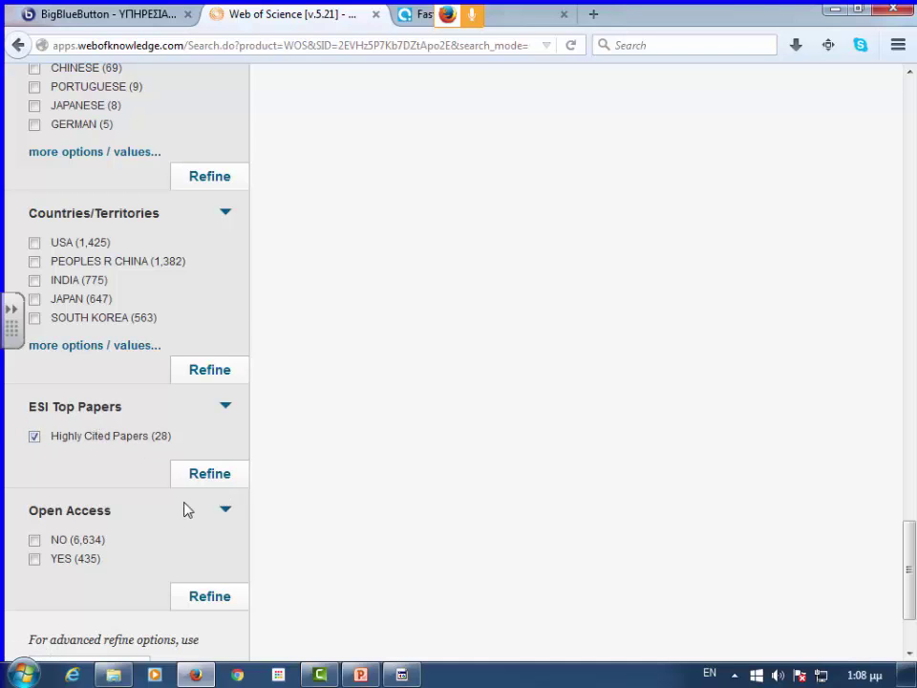
scroll(182, 476, "down", 3)
left_click(191, 350)
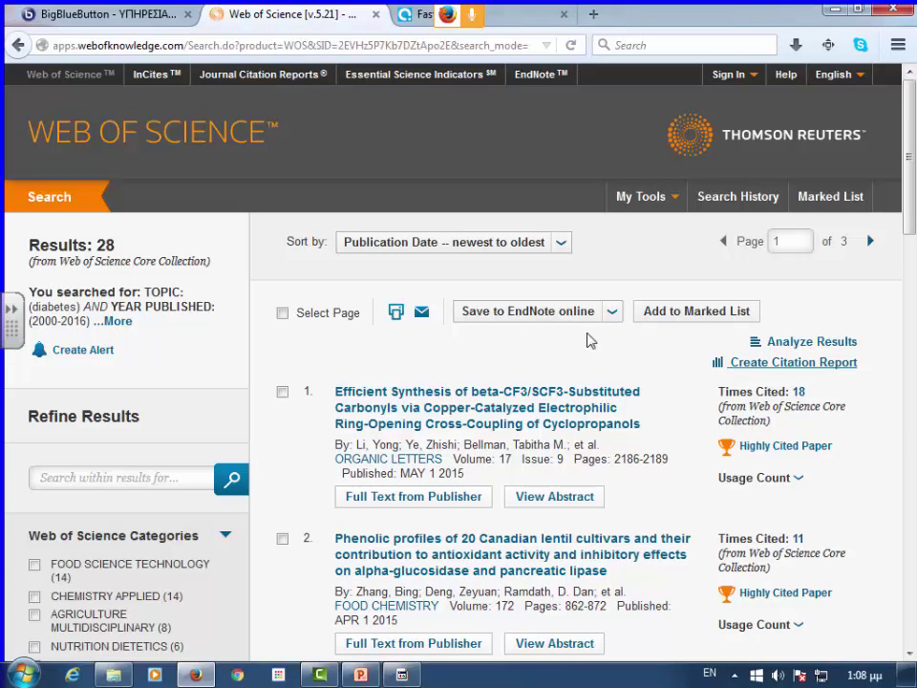
- Sort the 28 results by 'Publication Date -- oldest to newest'
left_click(563, 246)
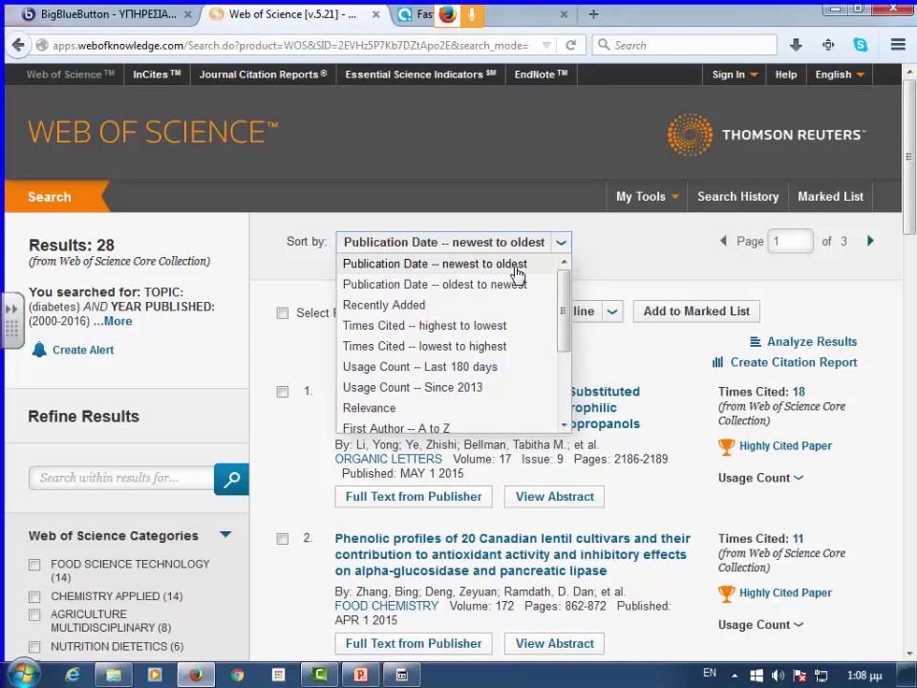
left_click(516, 285)
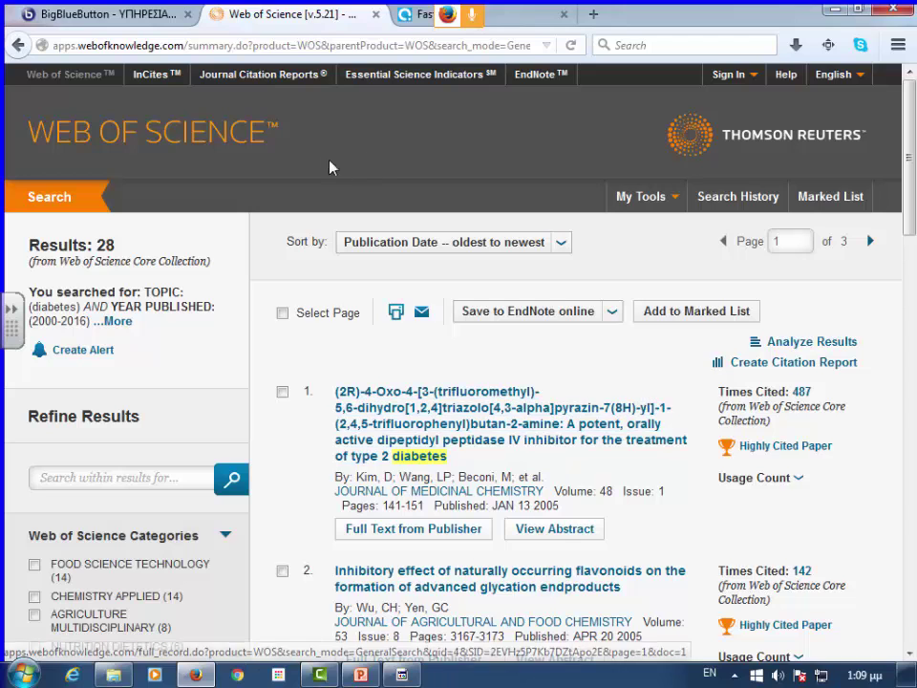
- Sort the 28 results by 'Times Cited -- highest to lowest'
left_click(567, 244)
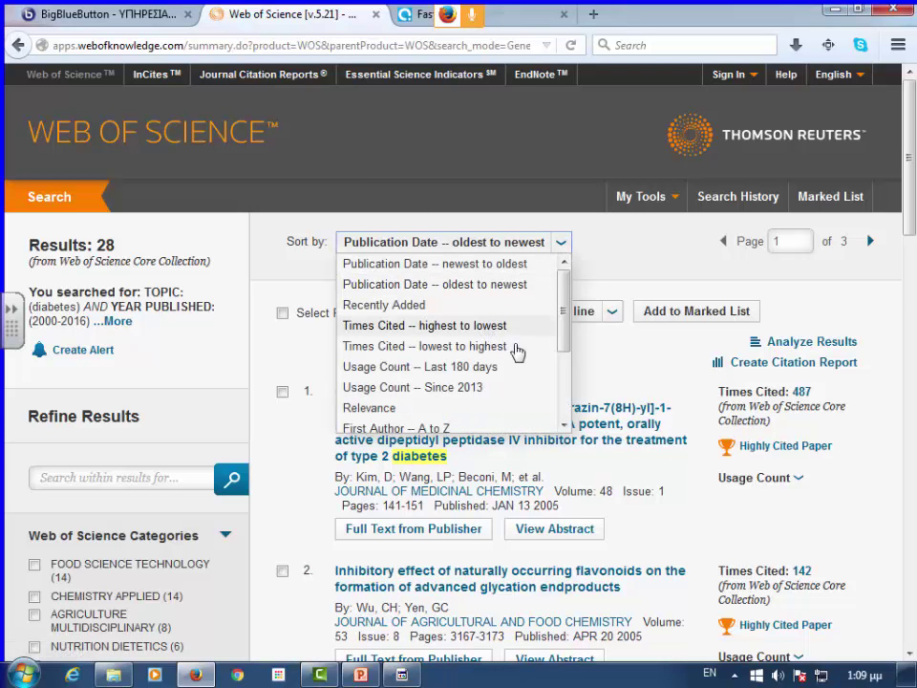
scroll(516, 351, "down", 2)
scroll(517, 354, "down", 2)
scroll(517, 354, "up", 4)
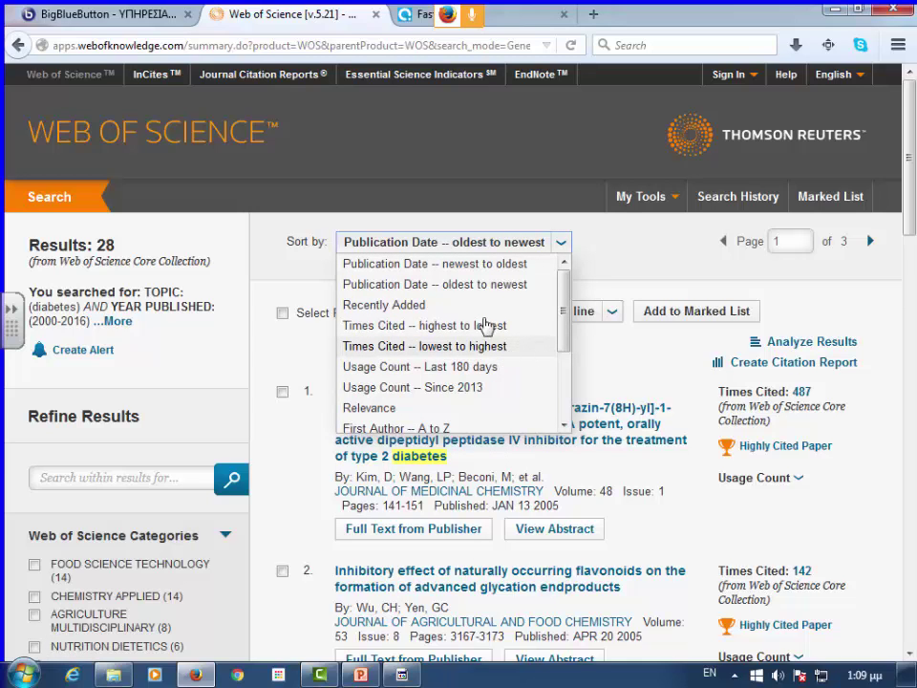
scroll(452, 344, "down", 2)
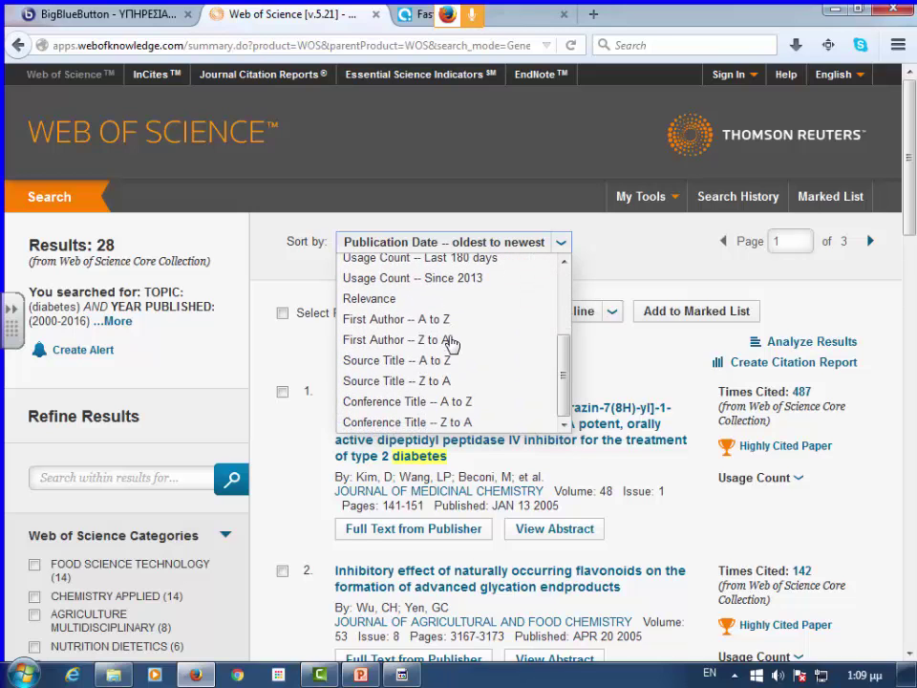
left_click_drag(569, 349, 569, 266)
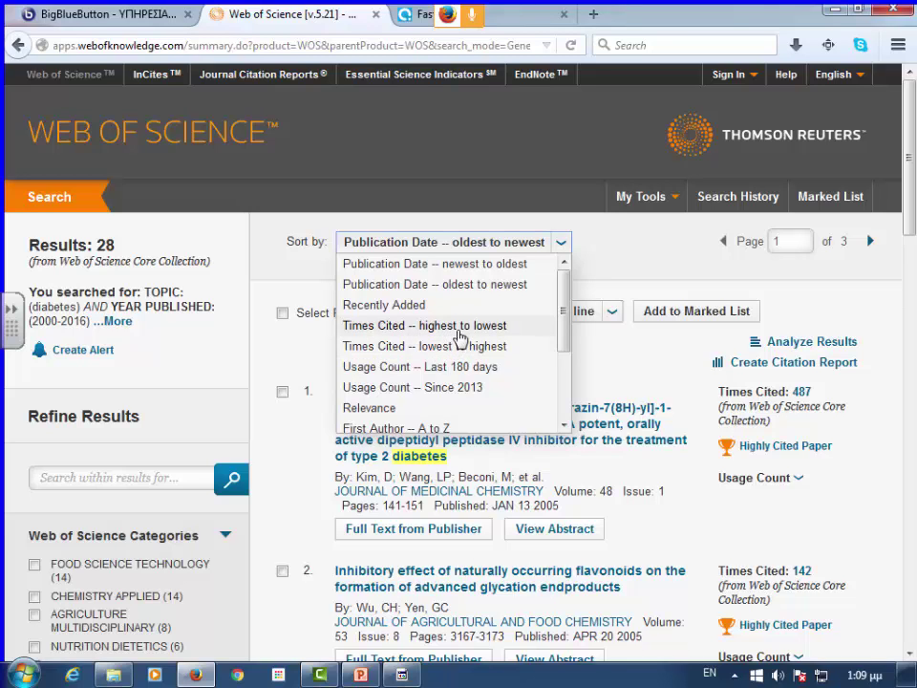
left_click(456, 326)
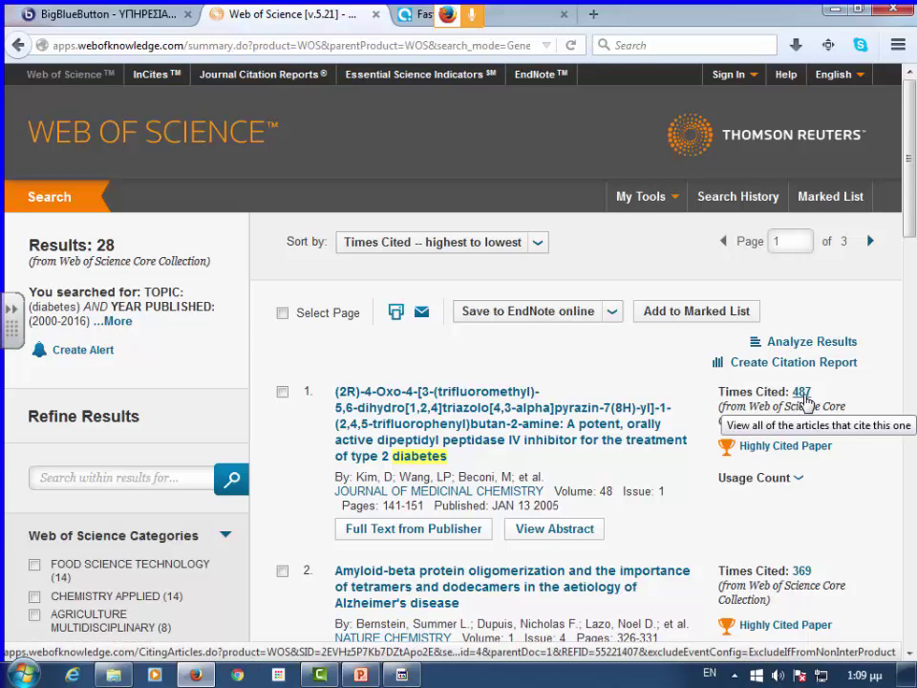
- Open the Sort by dropdown above the 28 highly cited results
left_click(538, 245)
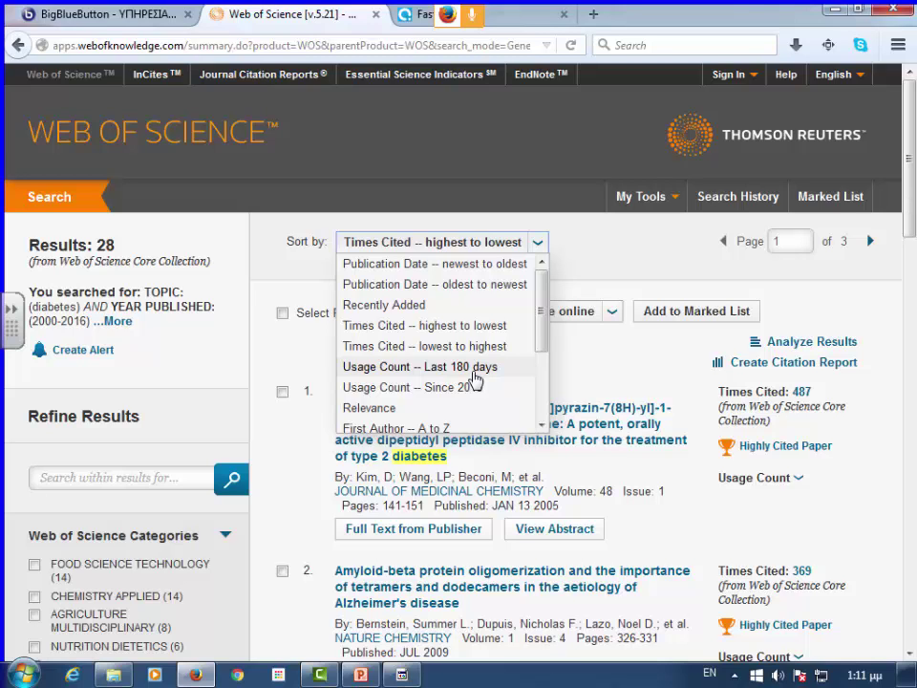
- Sort by 'Usage Count -- Since 2013' and expand the top glucose-sensor paper's usage counts
left_click(475, 387)
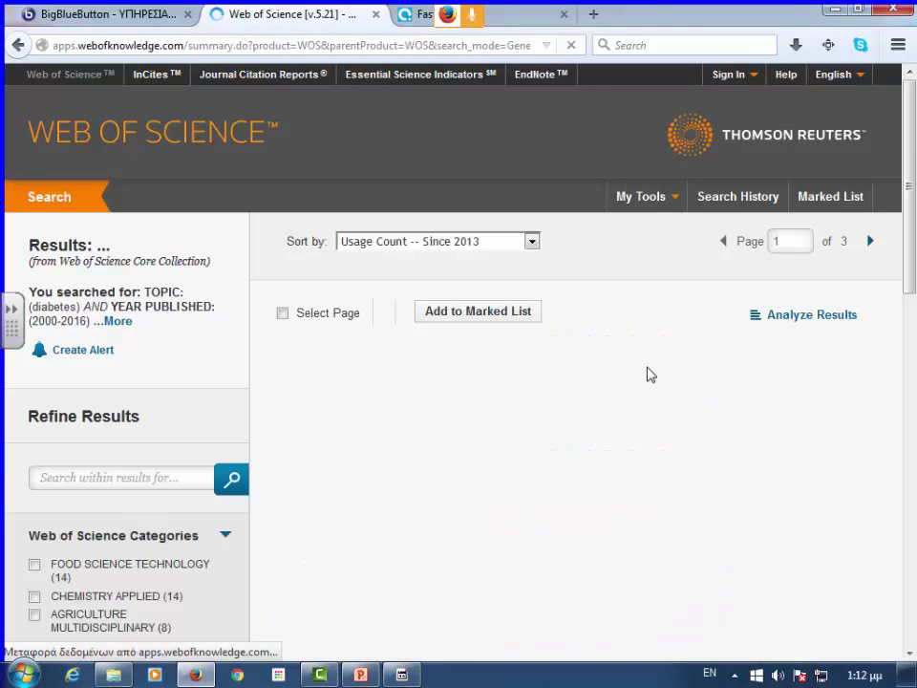
scroll(856, 424, "down", 1)
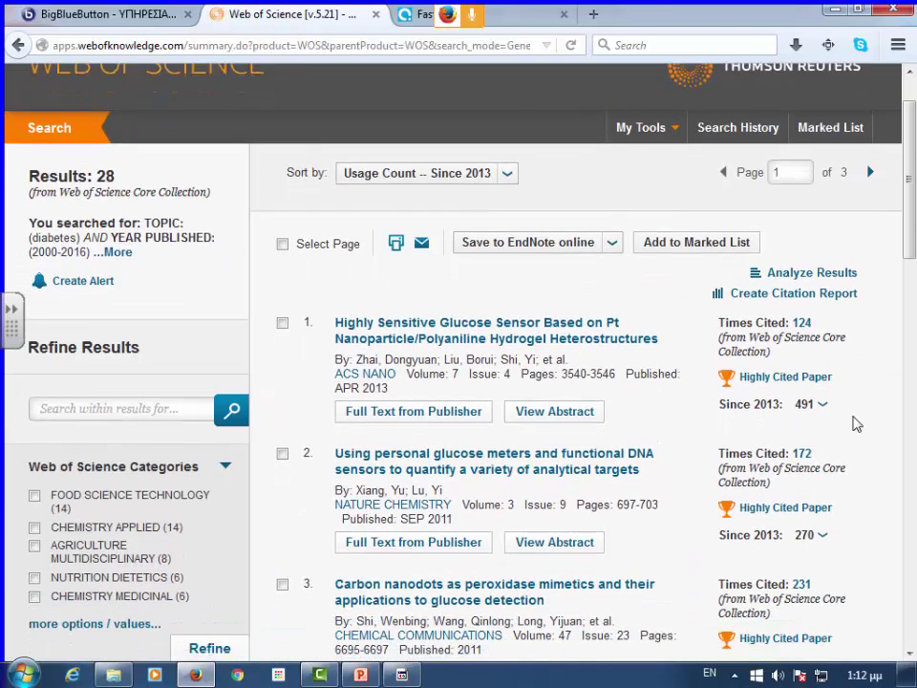
scroll(840, 406, "down", 1)
left_click(823, 373)
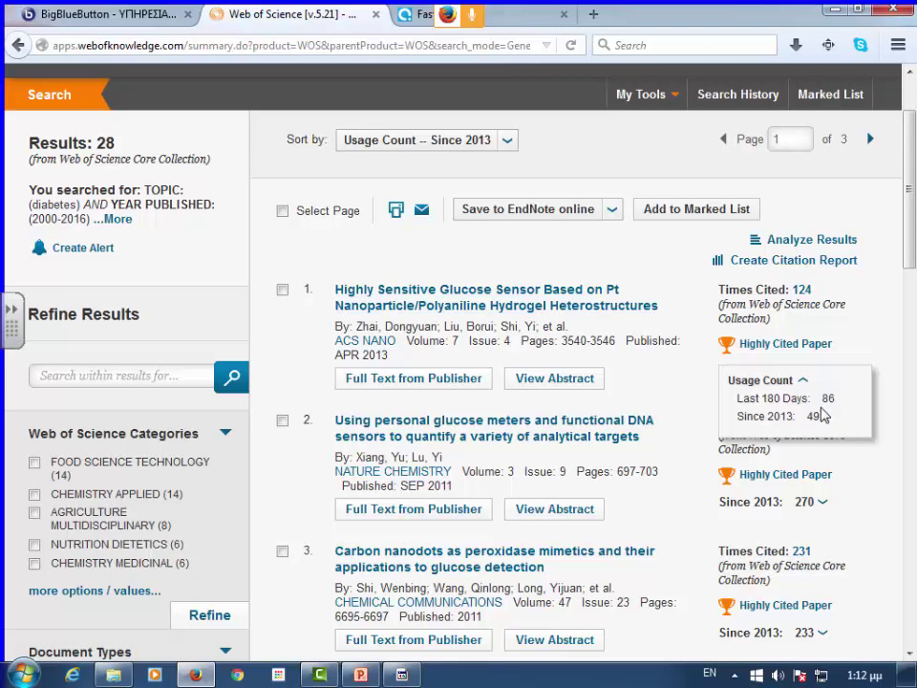
scroll(772, 474, "down", 2)
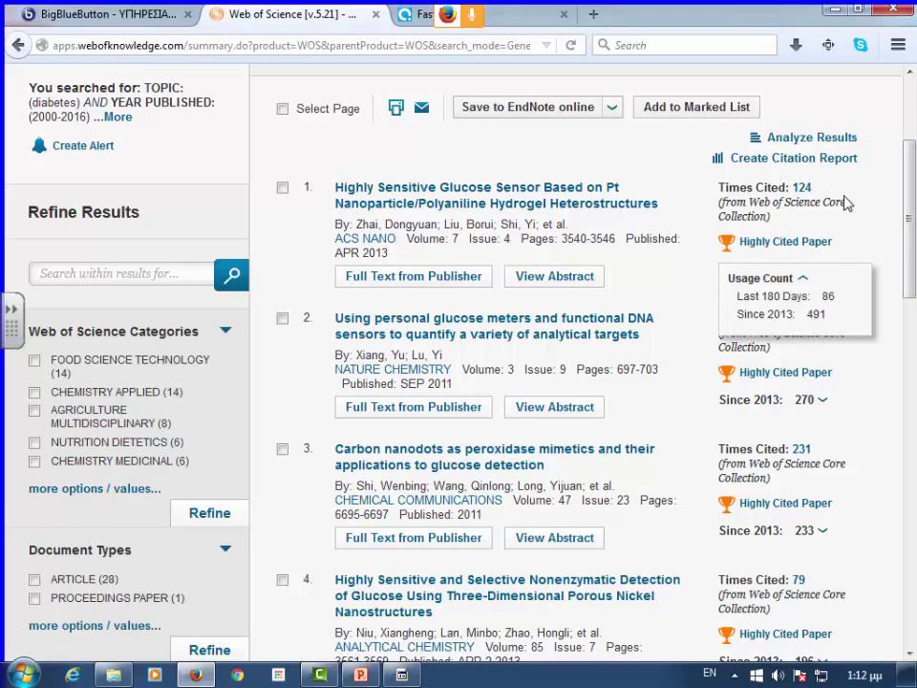
scroll(508, 141, "up", 3)
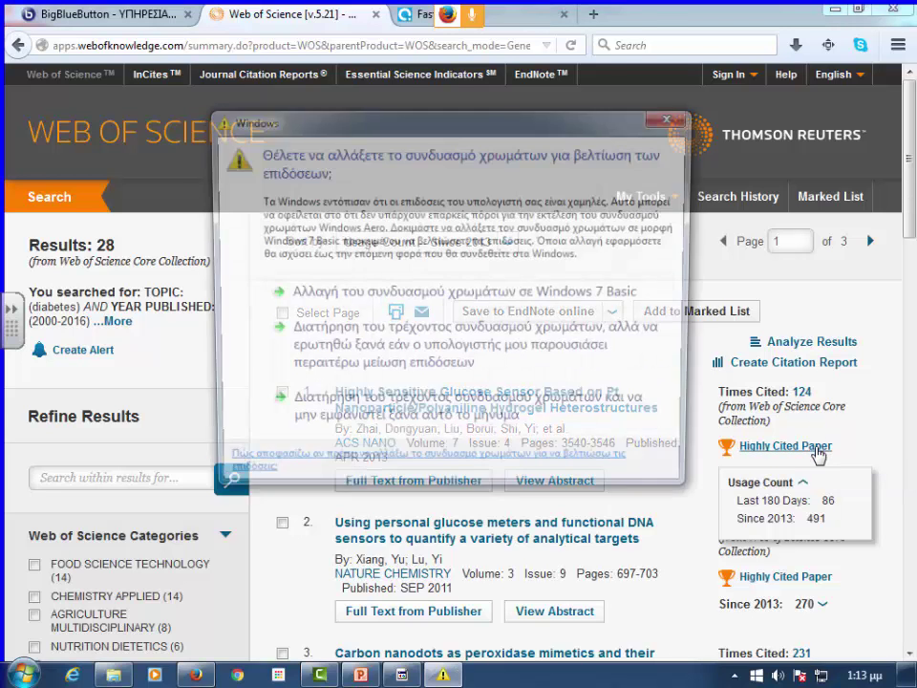
- Review the first paper's Highly Cited explanation (Chemistry, top 1%), then view ACS NANO journal details
left_click(789, 446)
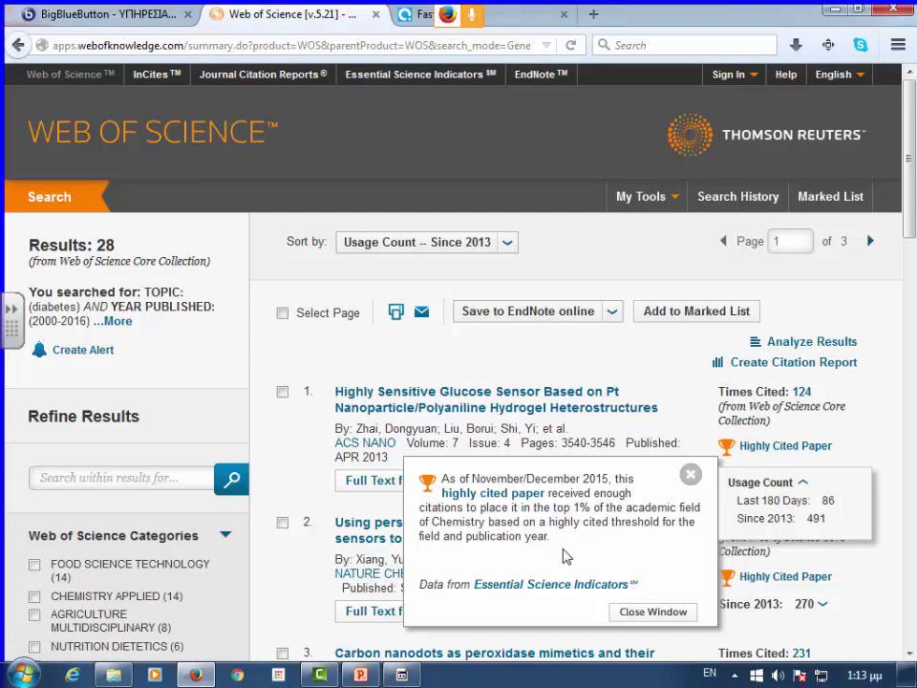
scroll(565, 556, "down", 1)
scroll(566, 556, "down", 2)
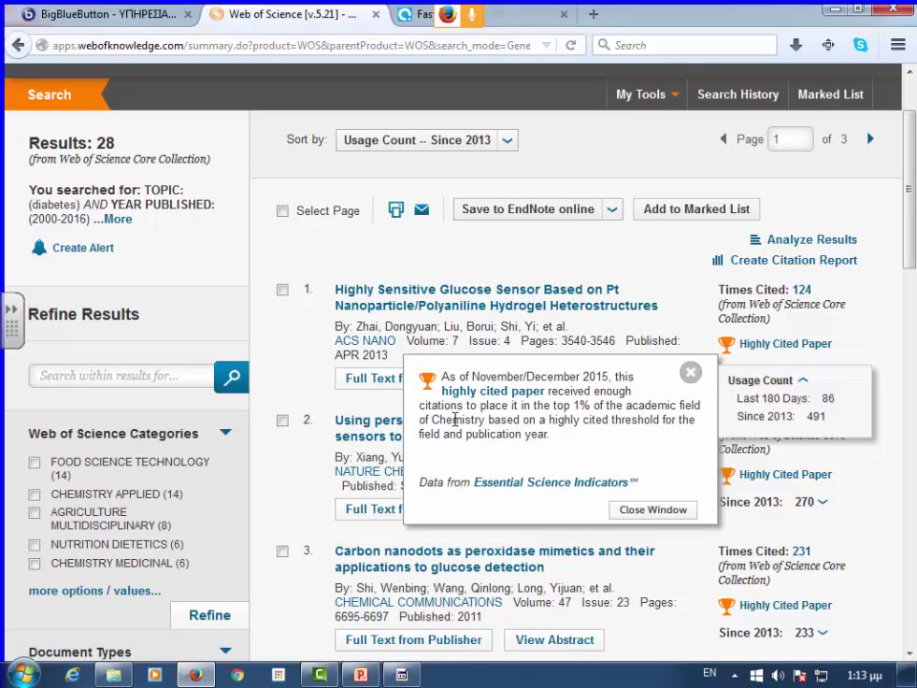
left_click_drag(425, 420, 488, 427)
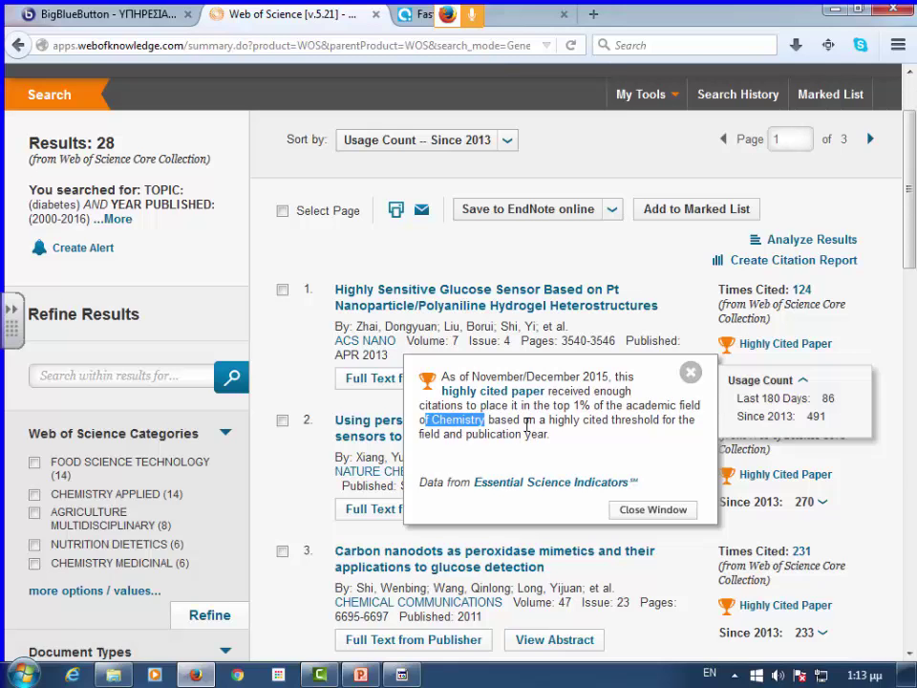
left_click_drag(552, 406, 599, 406)
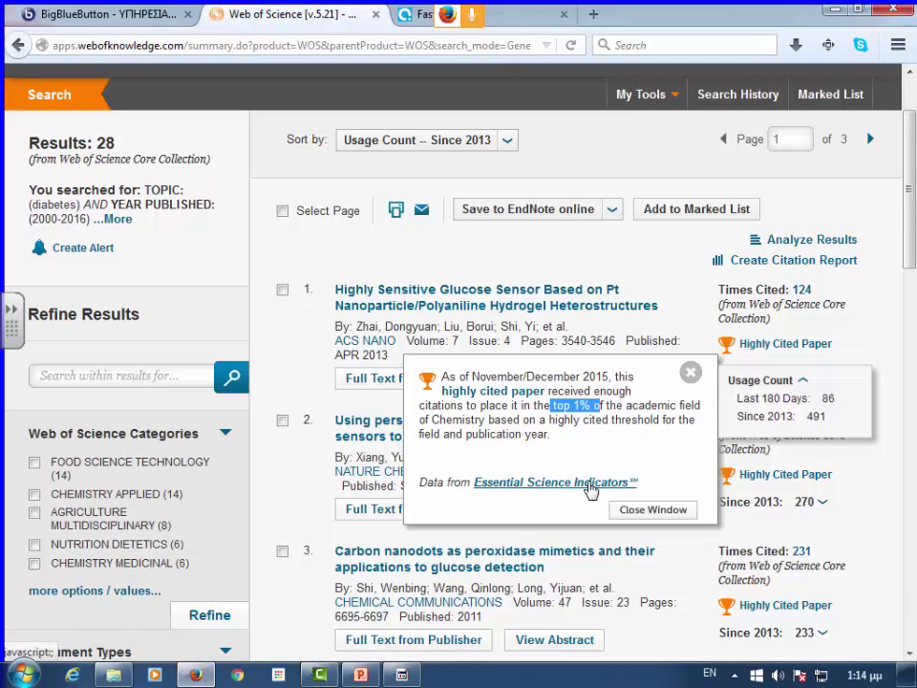
left_click(462, 265)
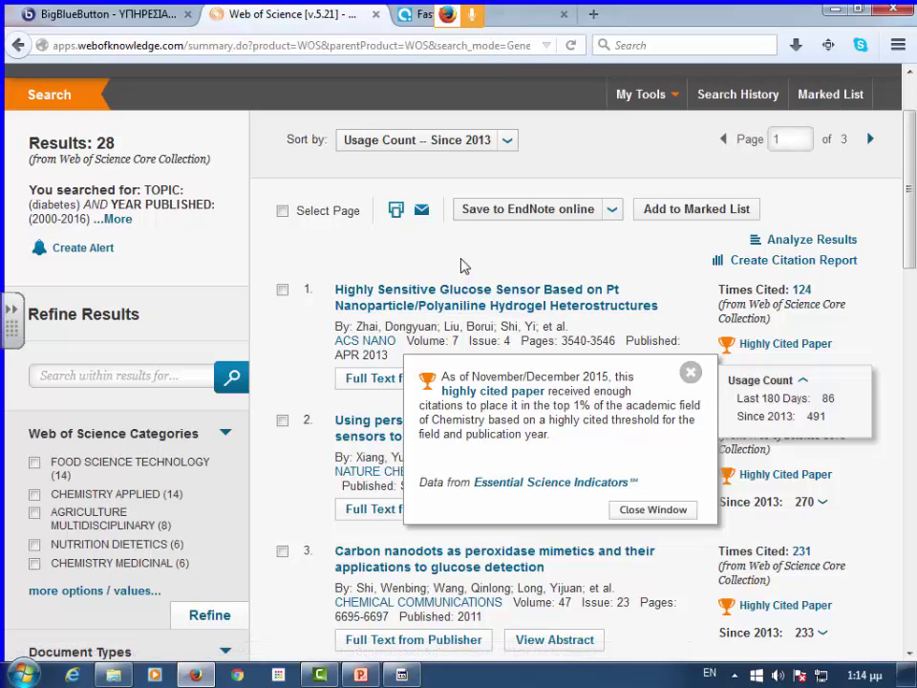
left_click(689, 371)
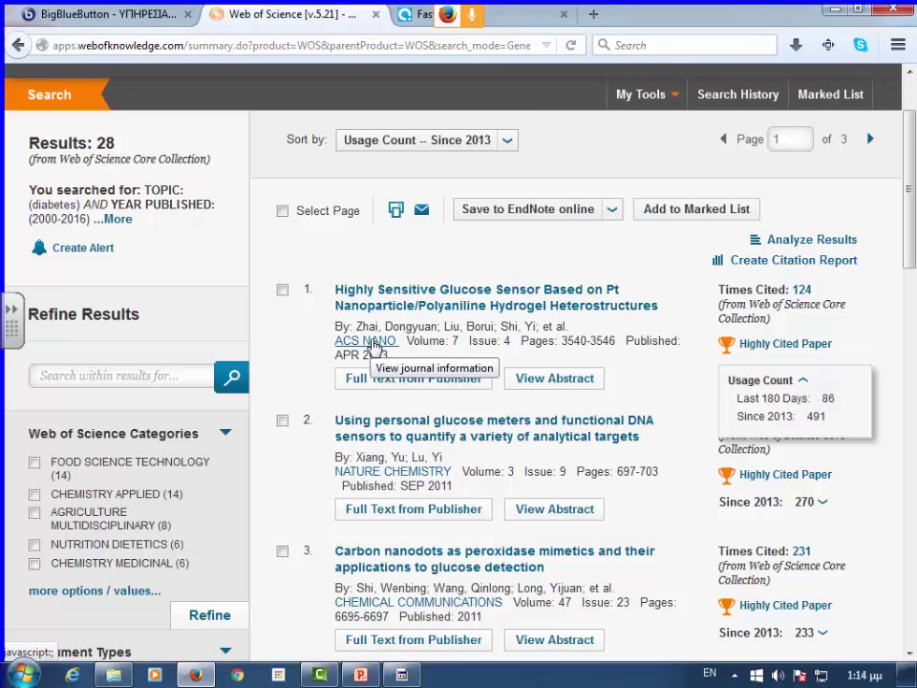
left_click(370, 342)
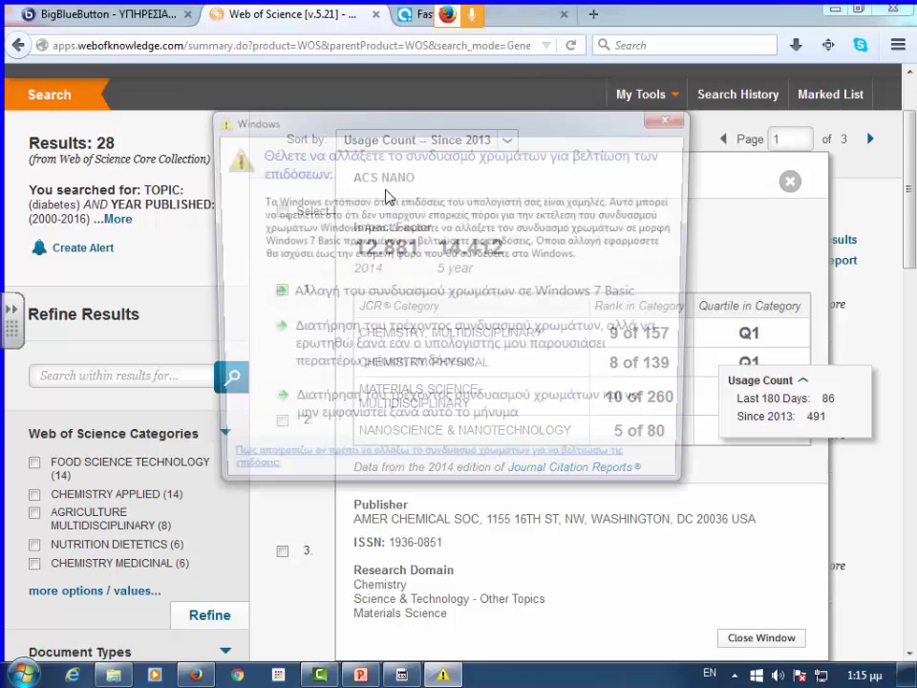
left_click(673, 117)
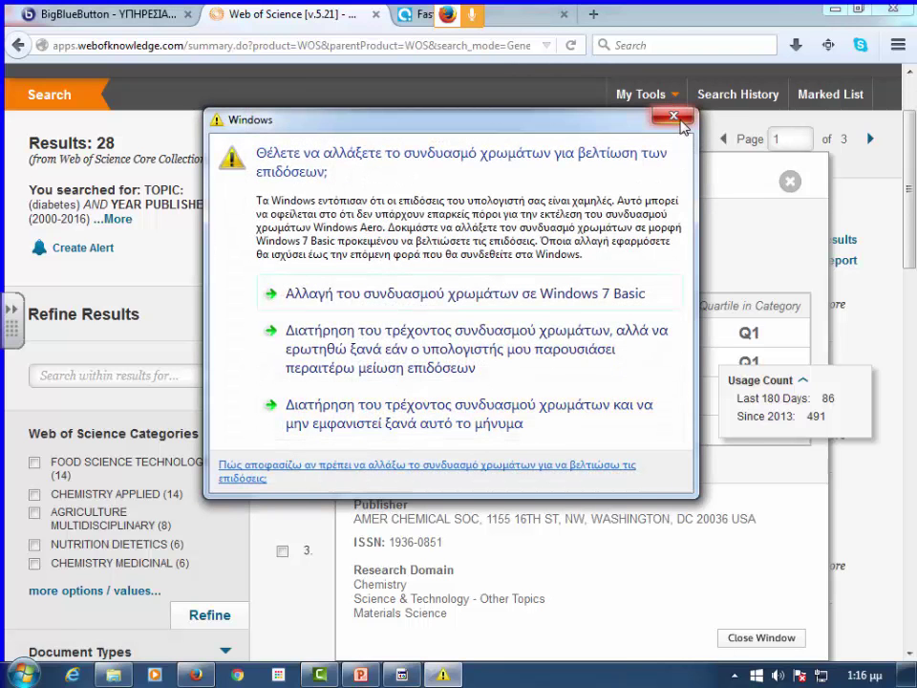
left_click(678, 118)
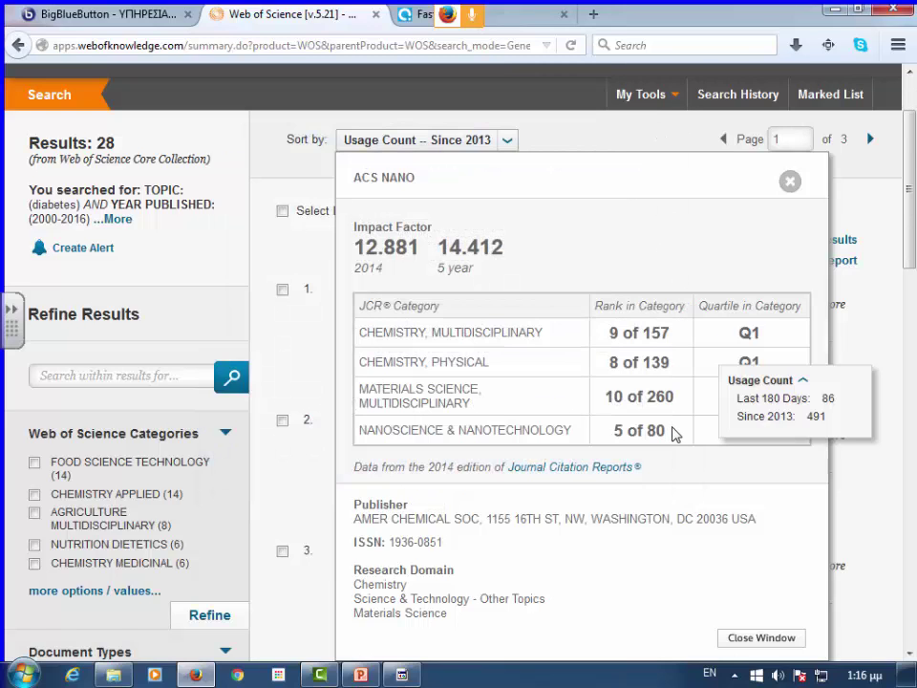
- Collapse the usage counts, dismiss the Windows colour-scheme prompt, and close the ACS NANO details
left_click(804, 383)
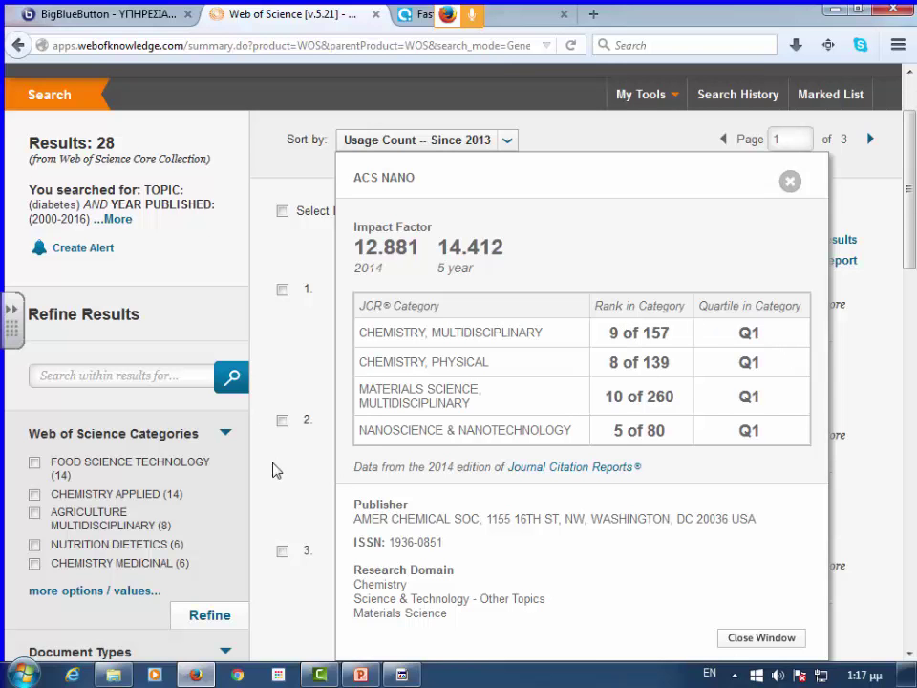
scroll(392, 542, "down", 4)
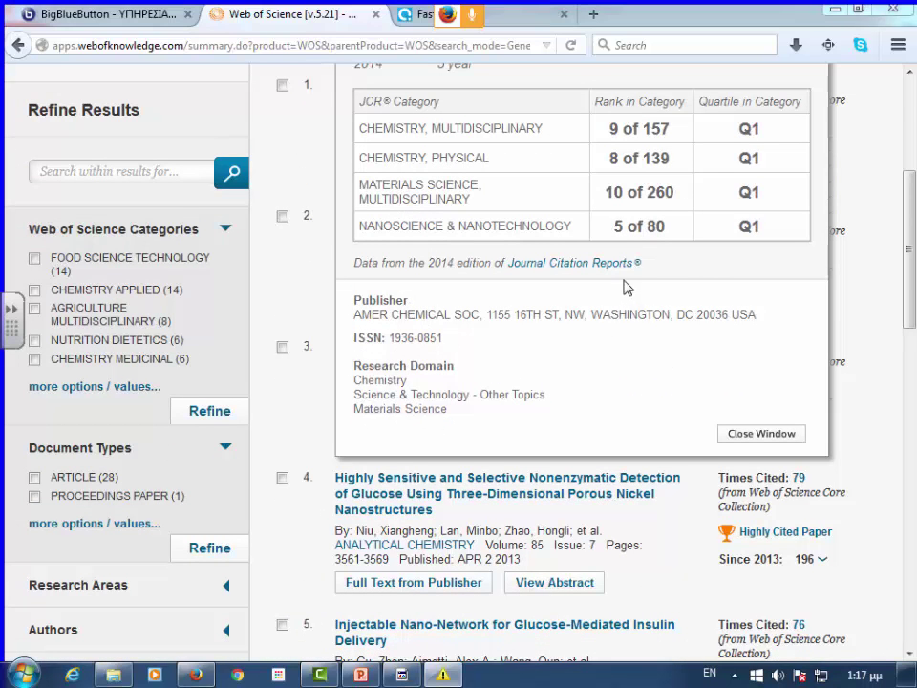
left_click(673, 115)
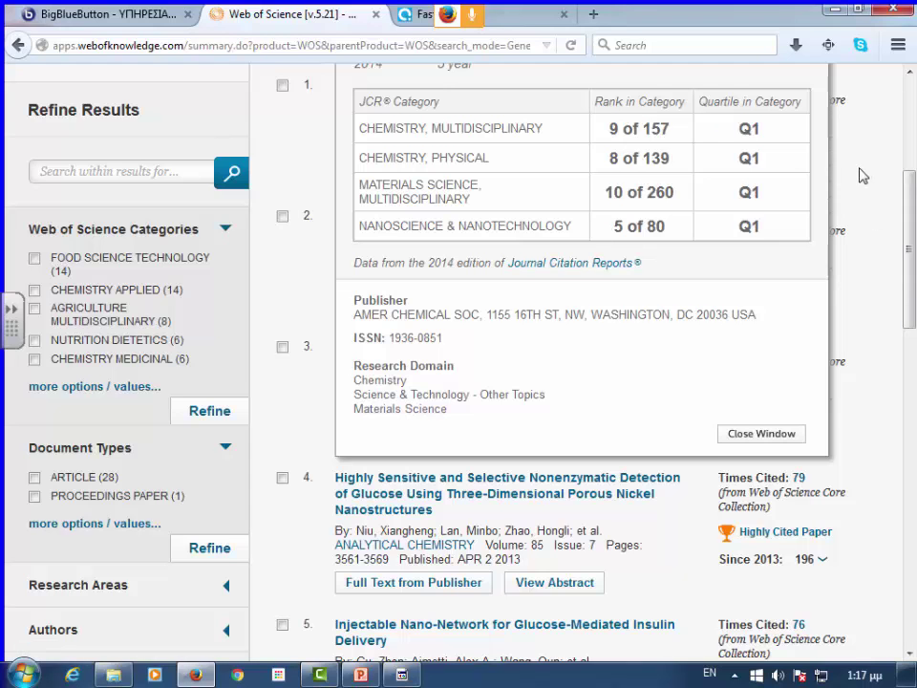
scroll(821, 176, "up", 3)
left_click(791, 182)
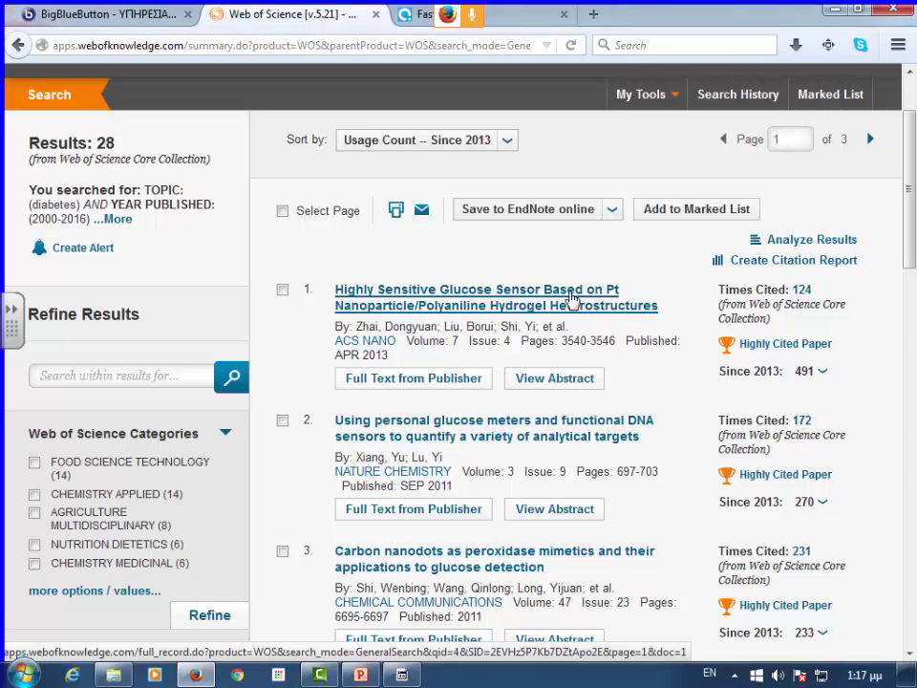
- Open the top glucose-sensor article's full record and scroll through its details
left_click(570, 299)
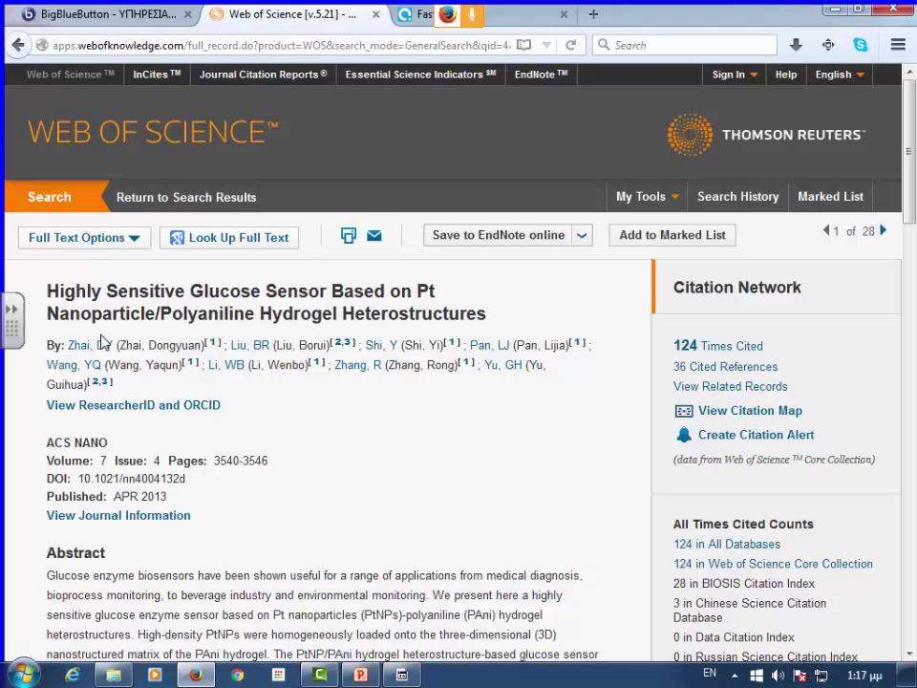
scroll(210, 419, "down", 10)
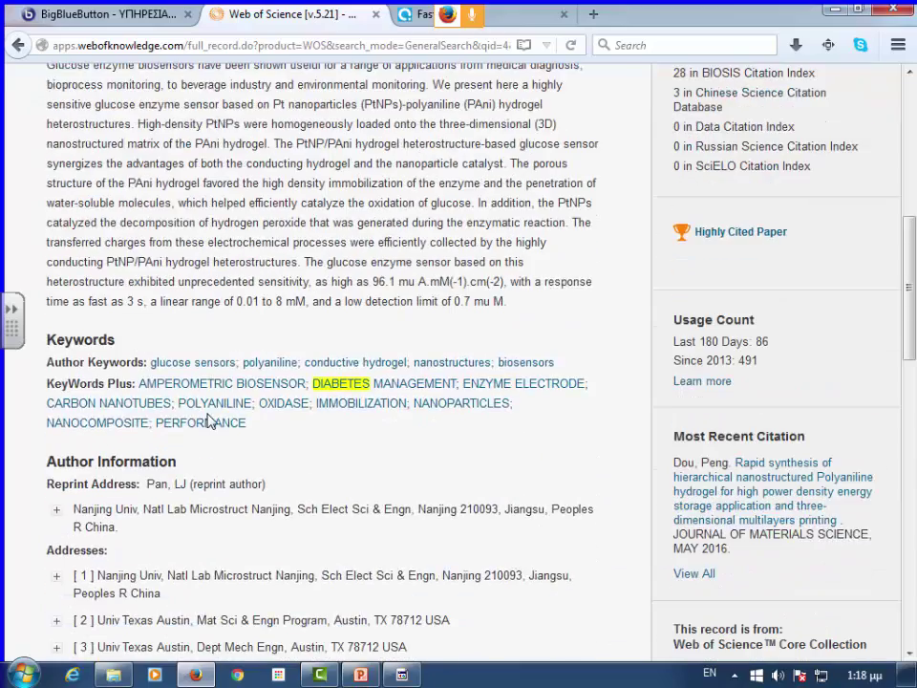
scroll(208, 420, "down", 2)
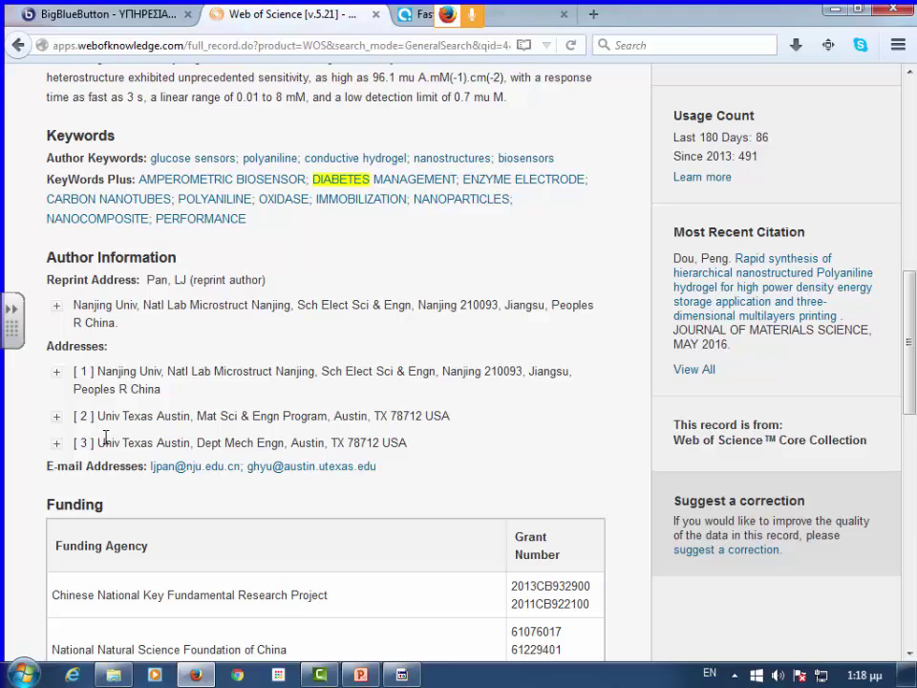
scroll(234, 317, "up", 10)
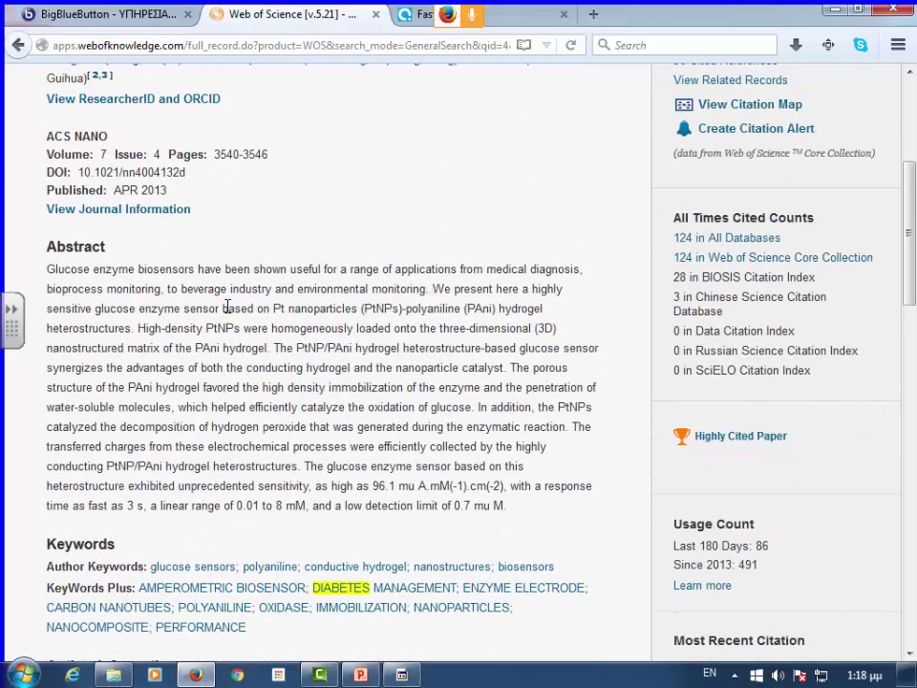
scroll(230, 304, "up", 2)
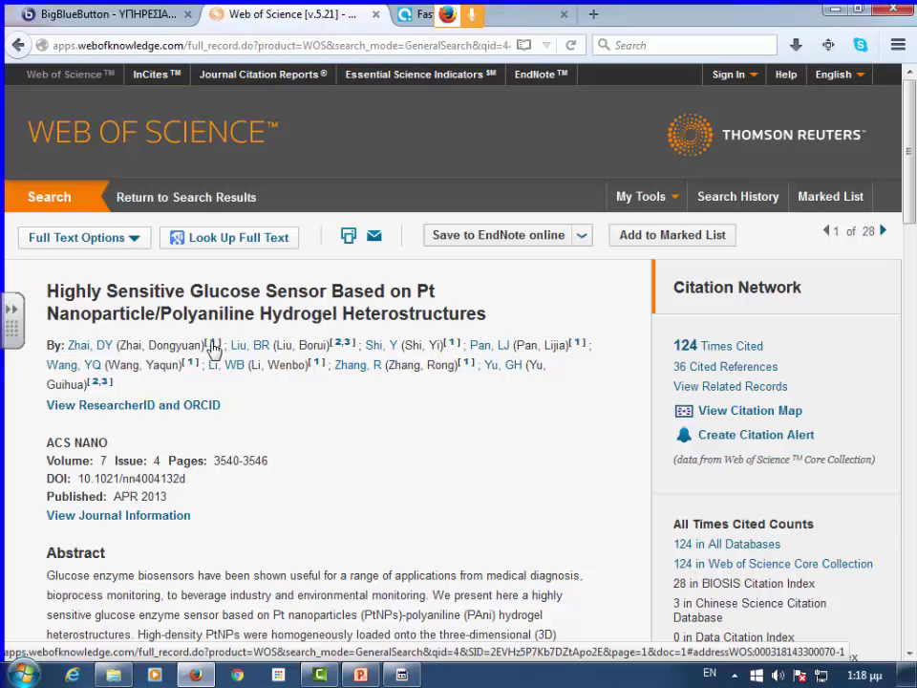
scroll(212, 350, "down", 15)
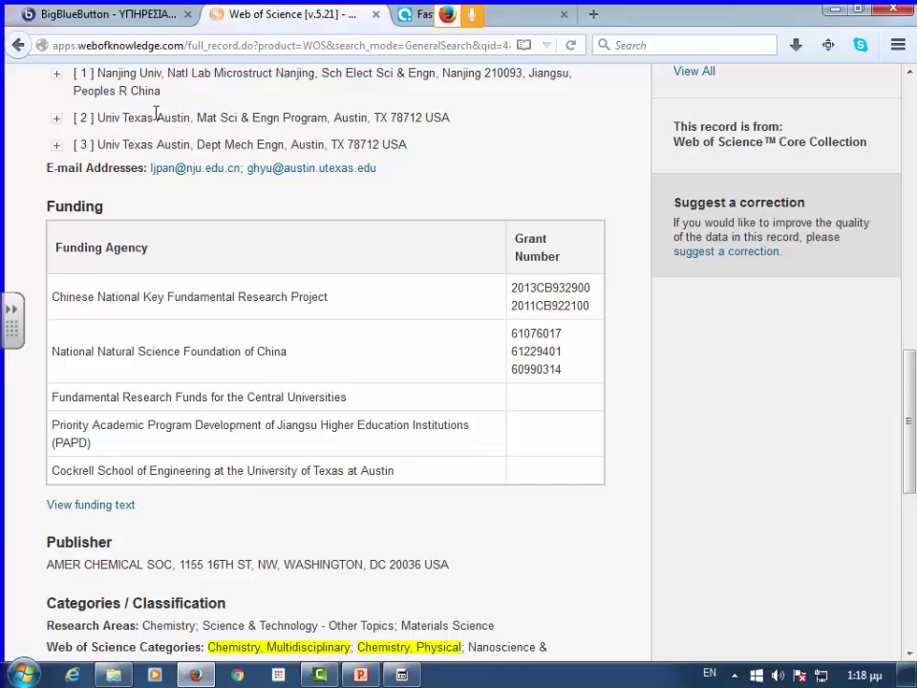
scroll(189, 140, "up", 1)
scroll(189, 140, "up", 15)
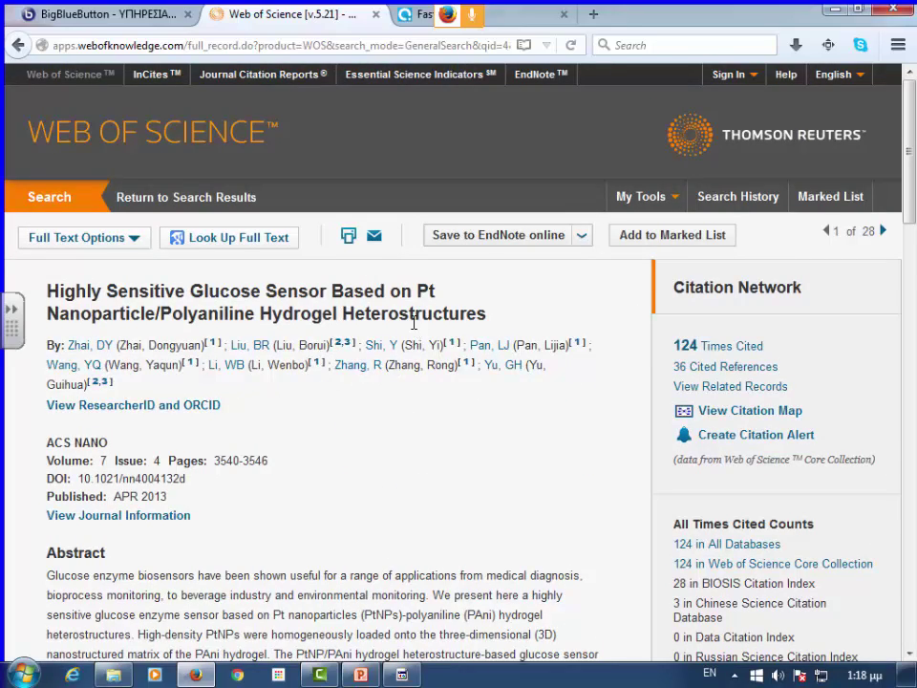
scroll(411, 286, "down", 4)
scroll(377, 285, "down", 10)
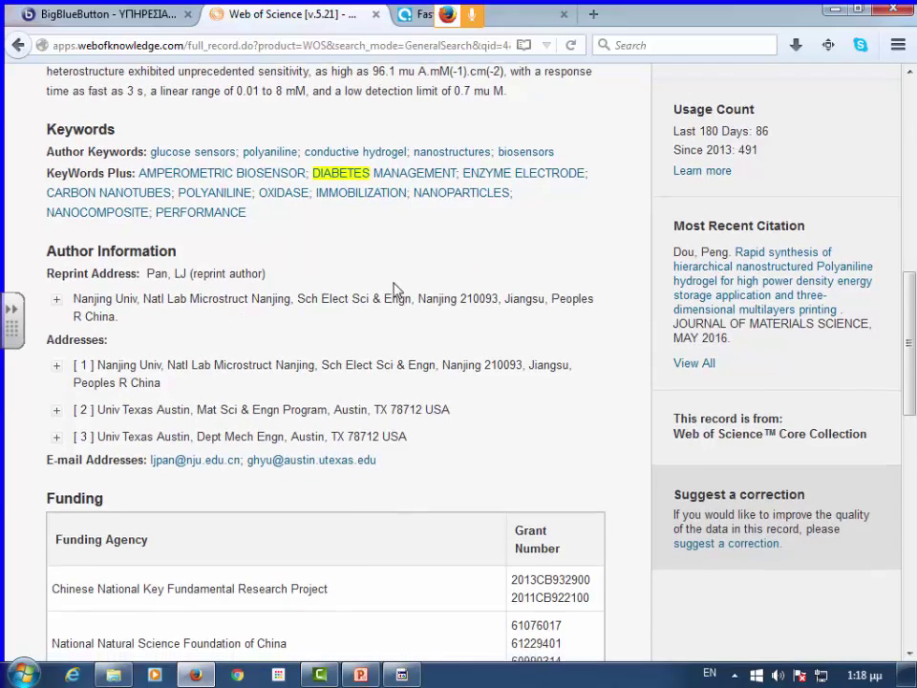
scroll(393, 281, "up", 10)
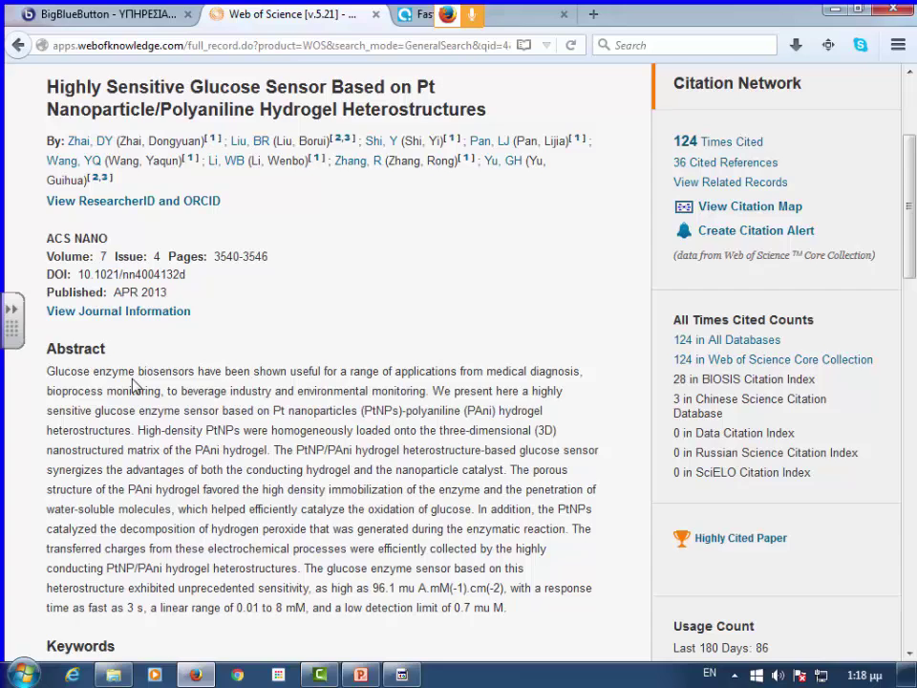
- Check the ACS NANO journal information, then review the five funding agencies and publisher AMER CHEMICAL SOC
left_click(132, 311)
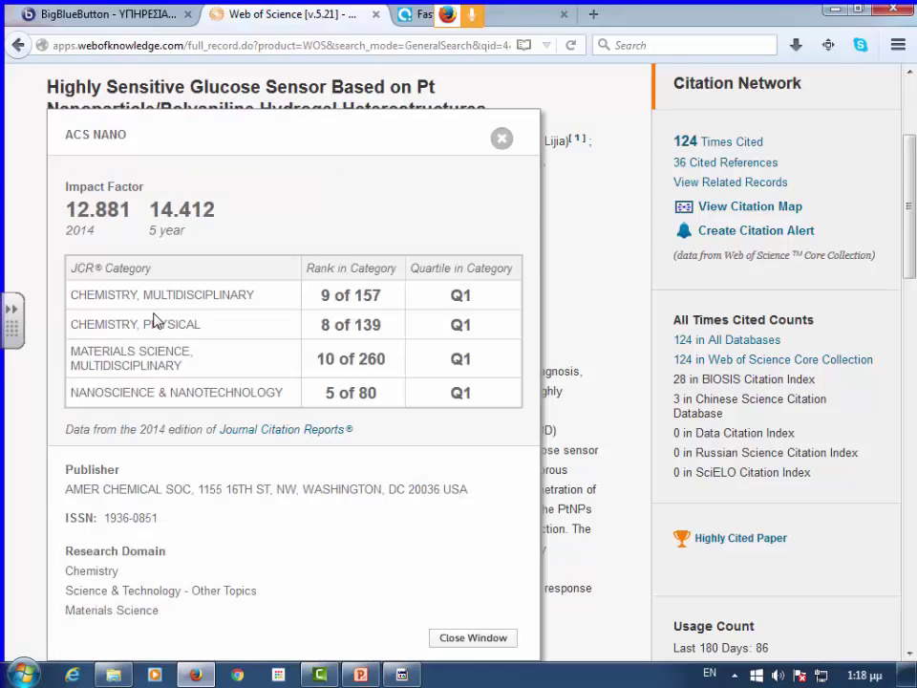
left_click(502, 140)
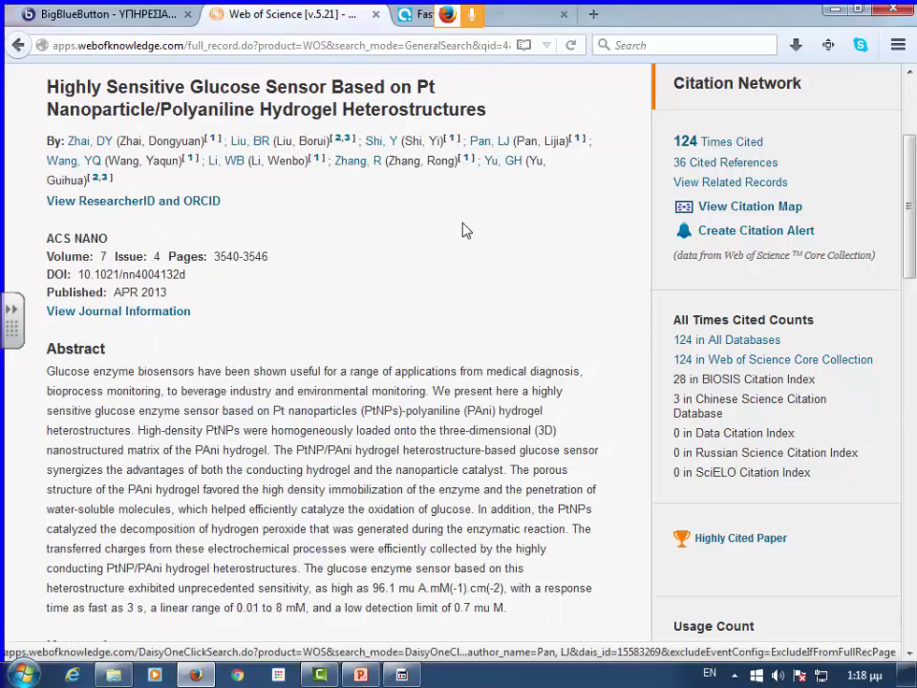
scroll(462, 239, "down", 5)
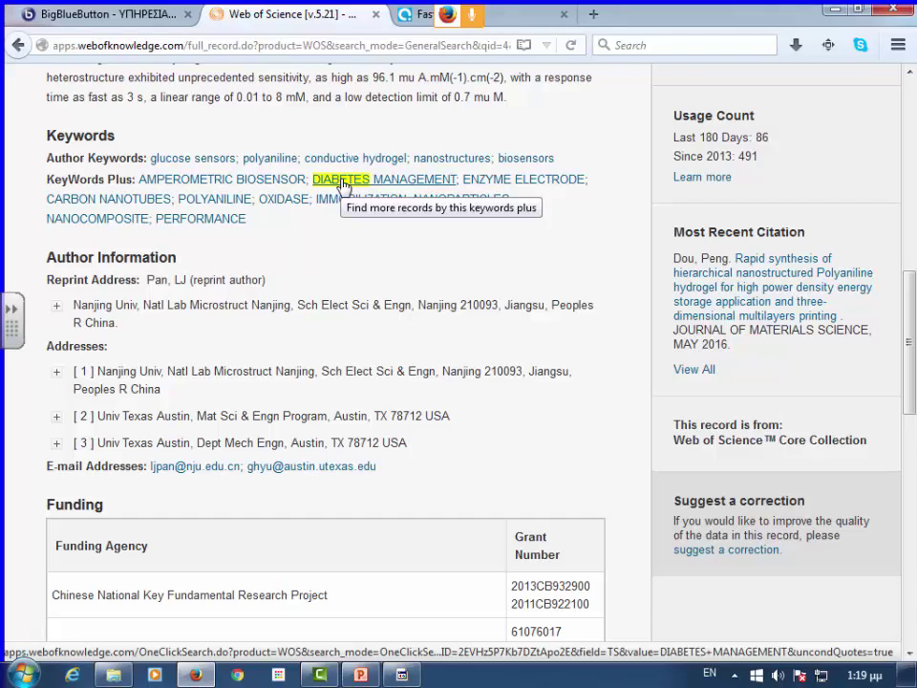
scroll(344, 184, "up", 10)
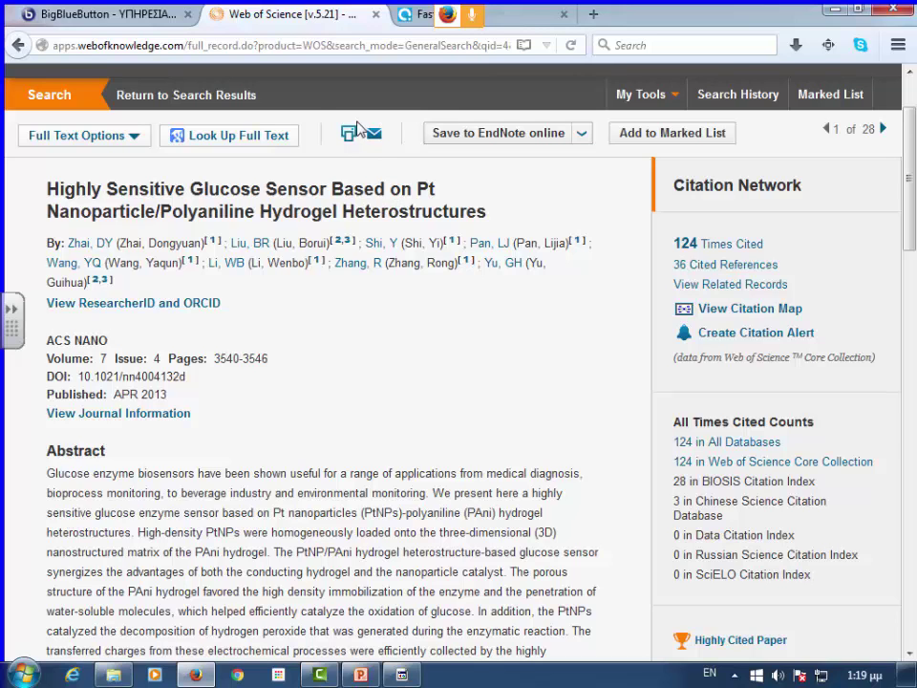
scroll(344, 354, "down", 4)
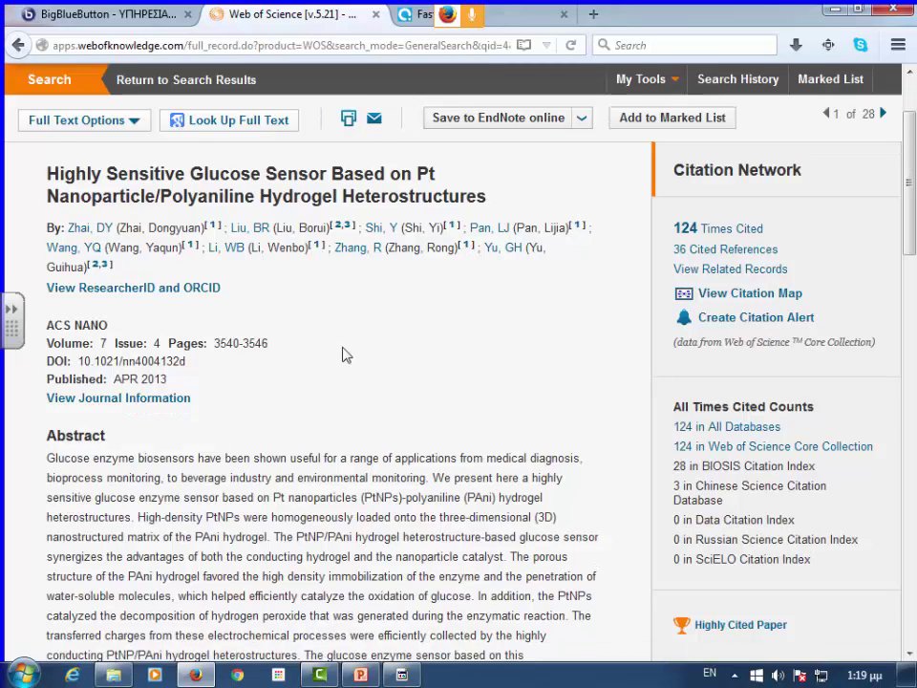
scroll(190, 249, "down", 4)
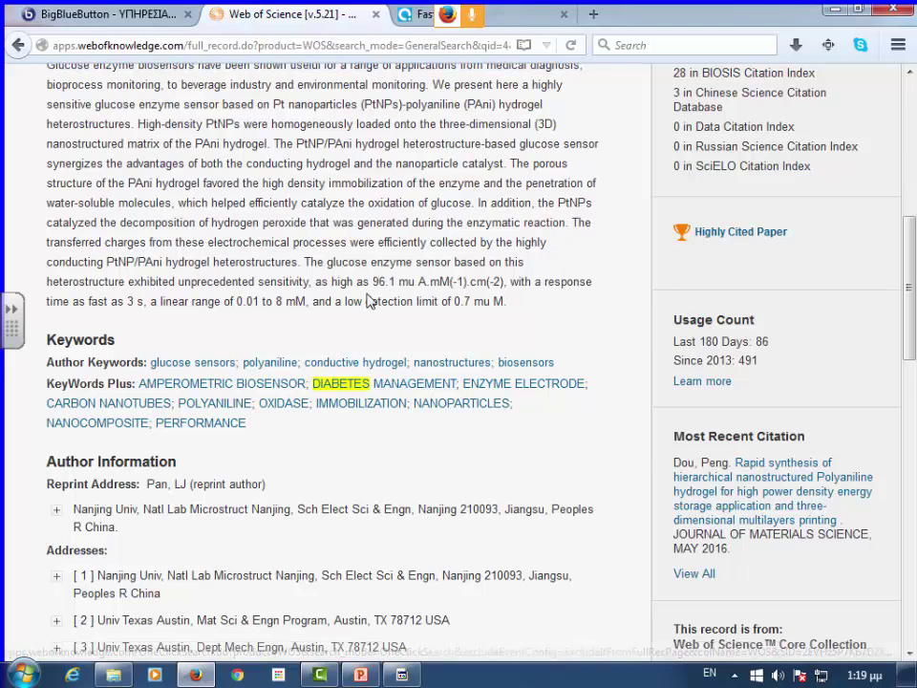
scroll(369, 302, "up", 3)
scroll(306, 339, "down", 4)
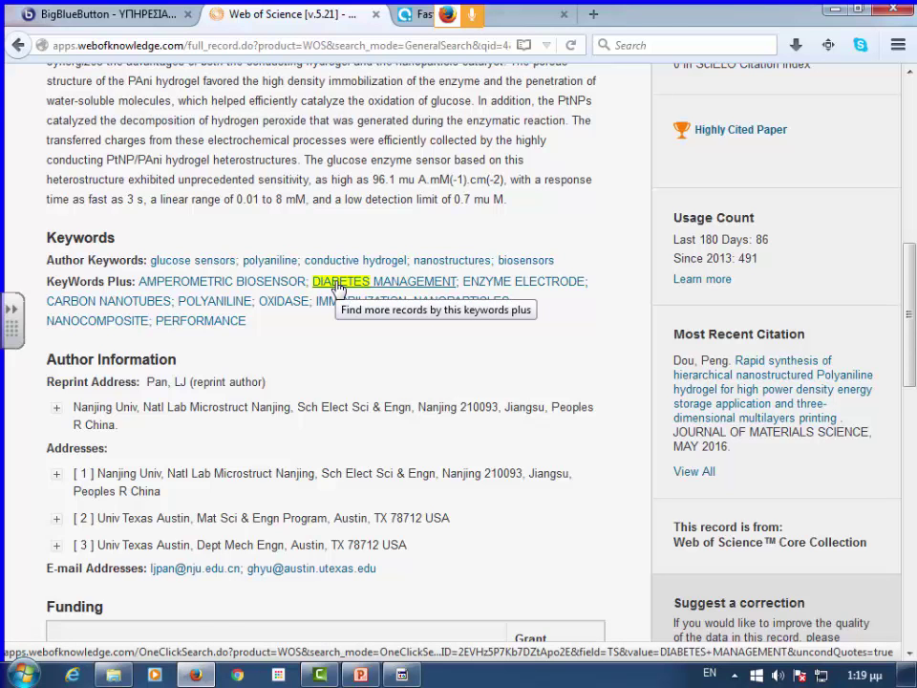
scroll(351, 292, "down", 7)
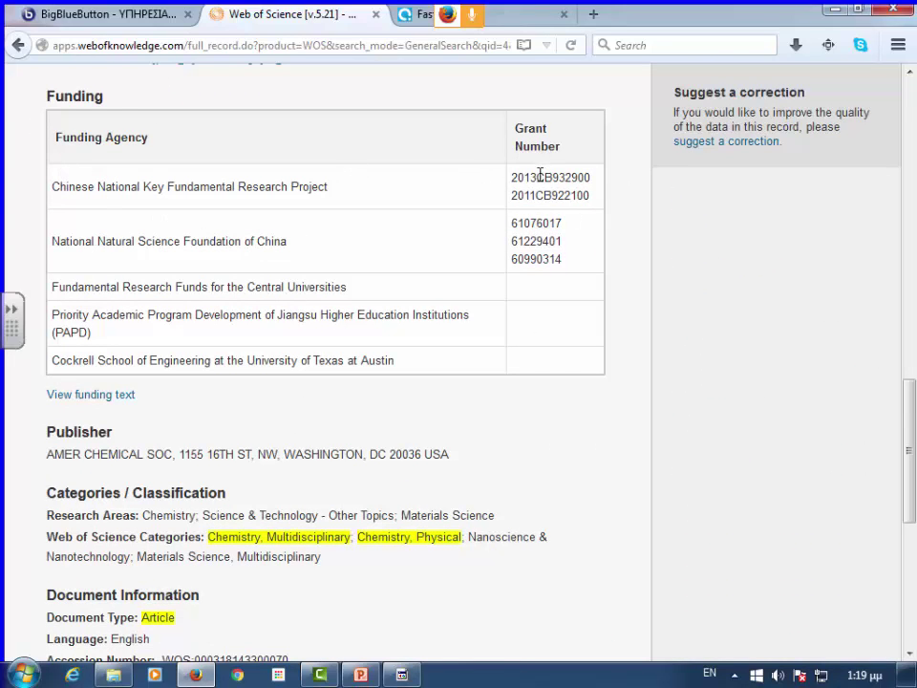
scroll(321, 223, "down", 5)
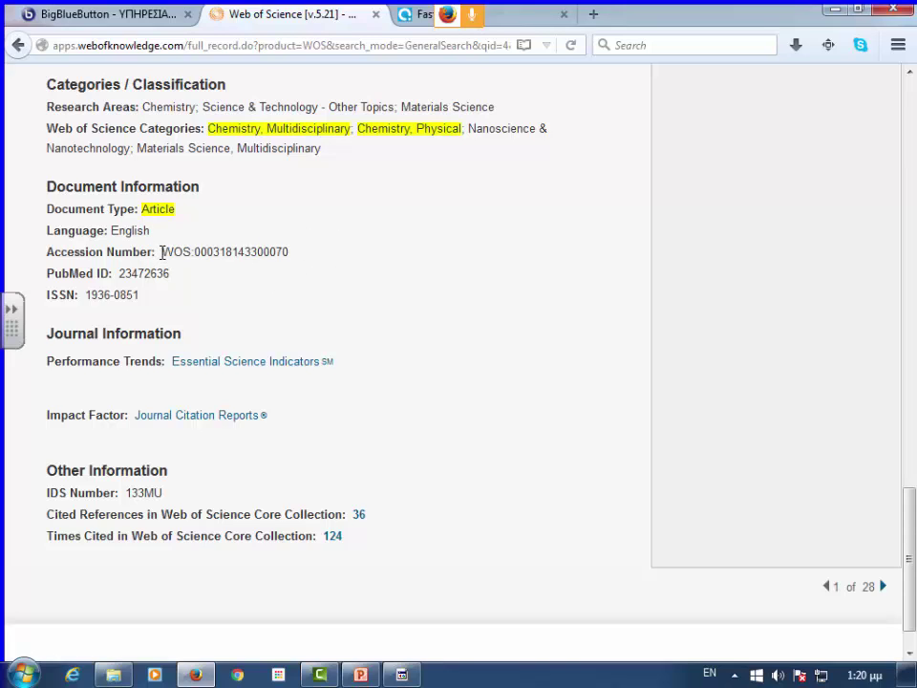
left_click_drag(162, 252, 311, 260)
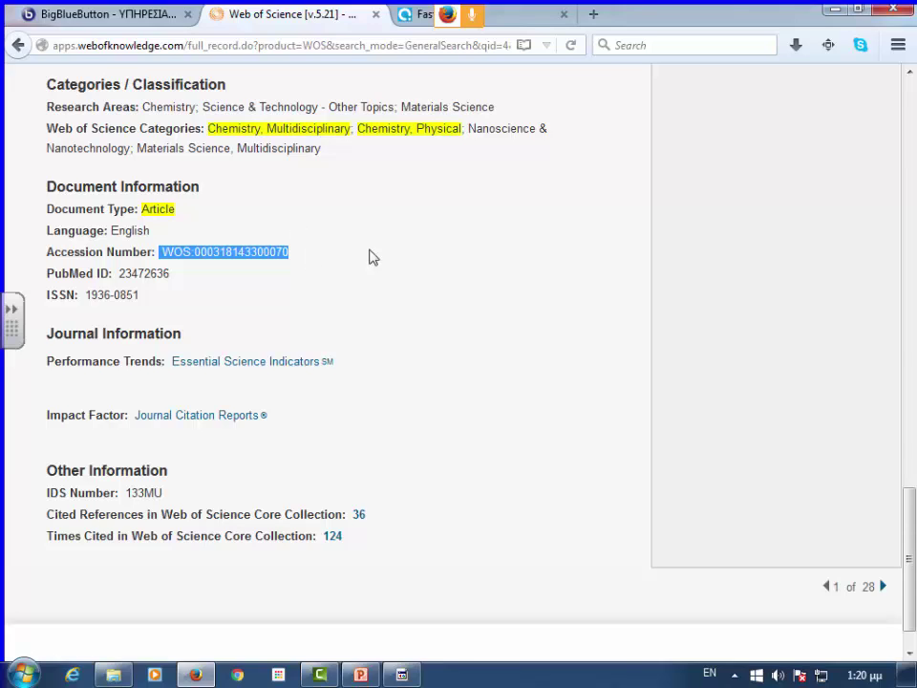
scroll(433, 288, "up", 7)
scroll(433, 289, "up", 4)
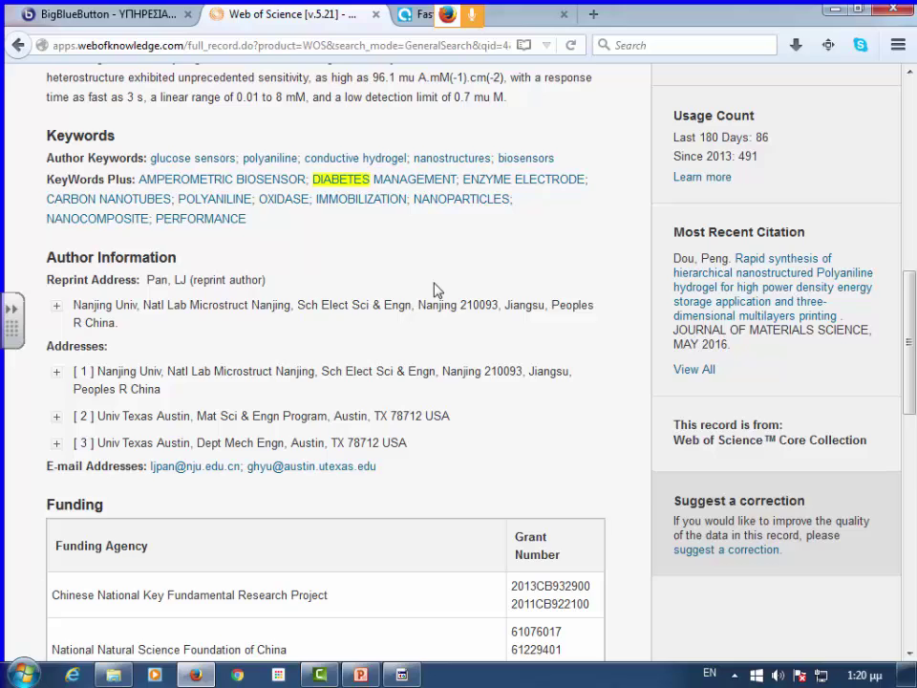
scroll(465, 297, "up", 10)
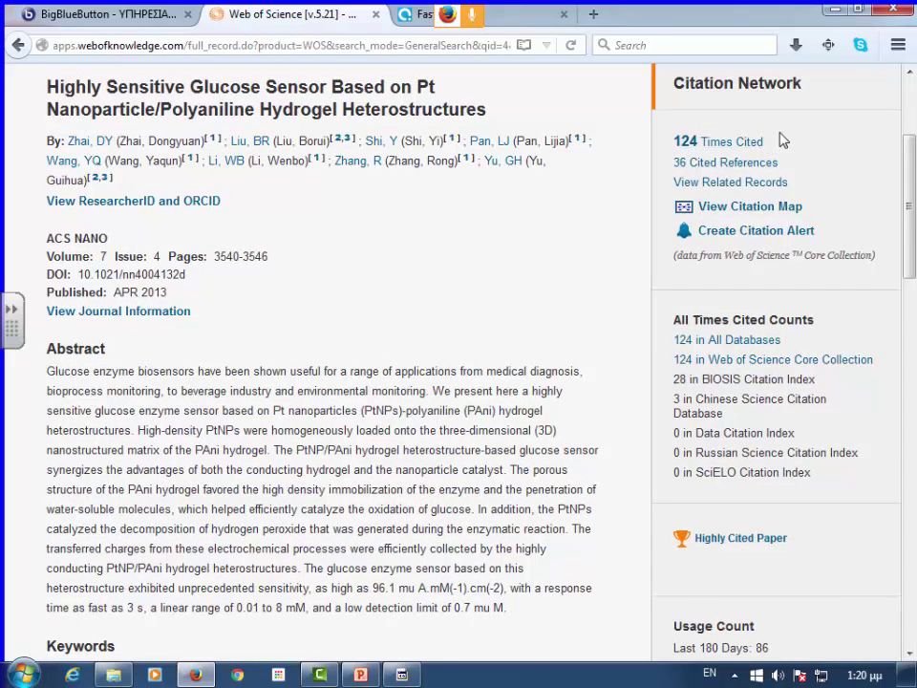
scroll(782, 141, "up", 2)
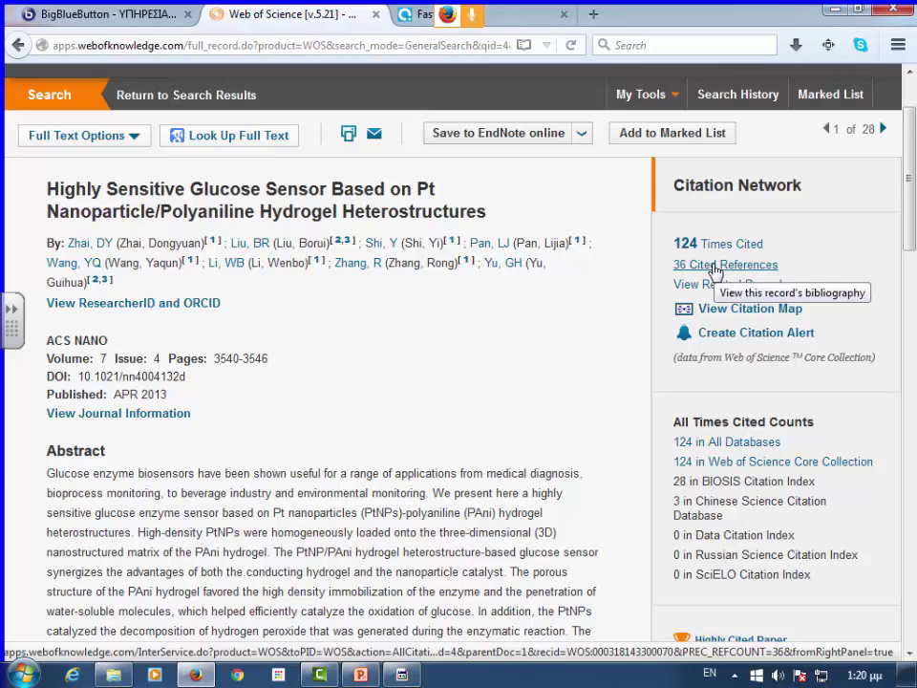
- List the 124 articles citing the glucose-sensor paper
left_click(716, 247)
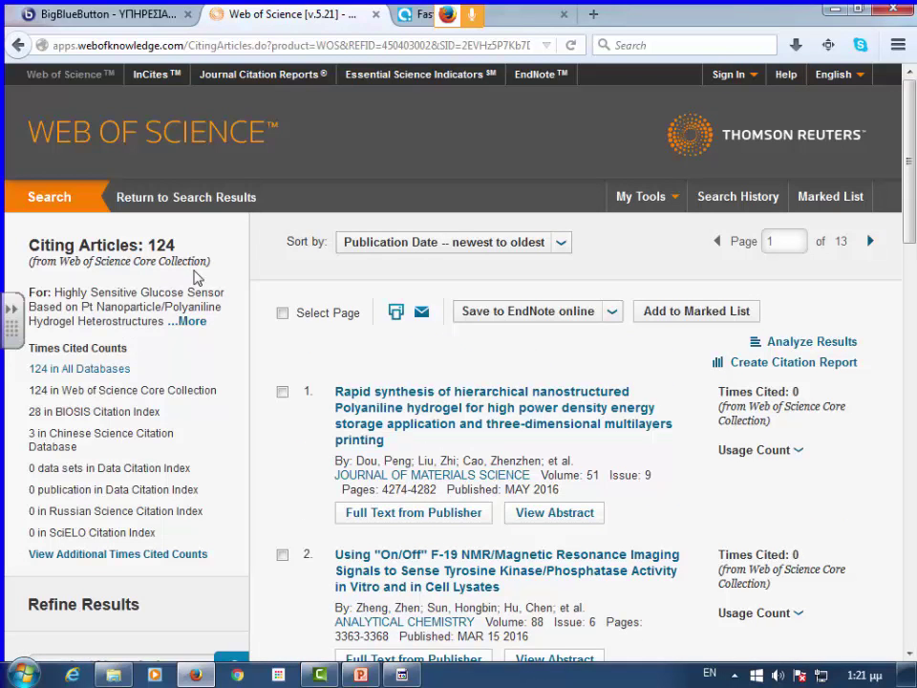
scroll(264, 280, "down", 4)
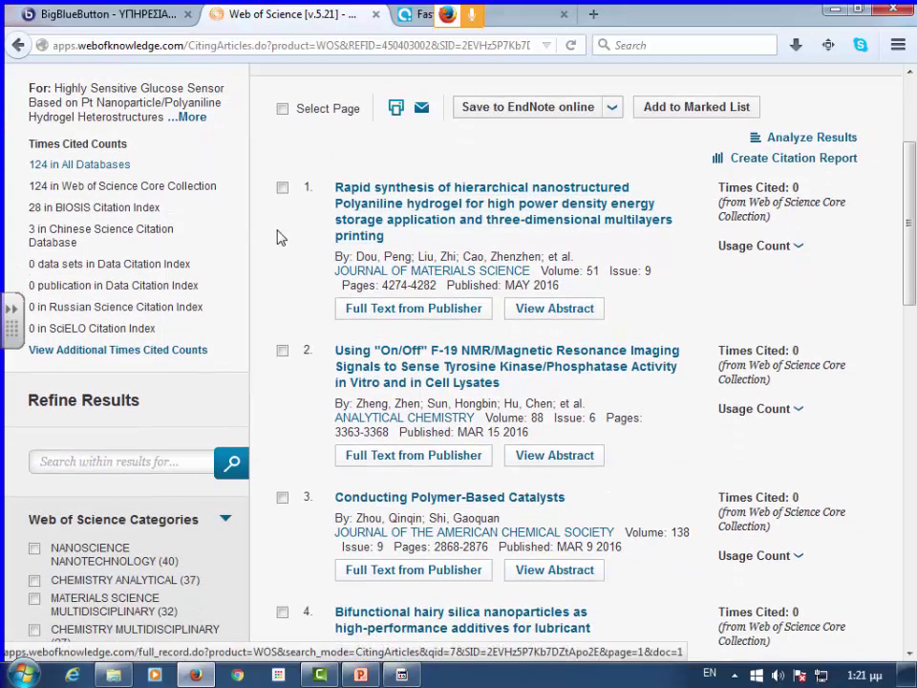
scroll(551, 221, "down", 2)
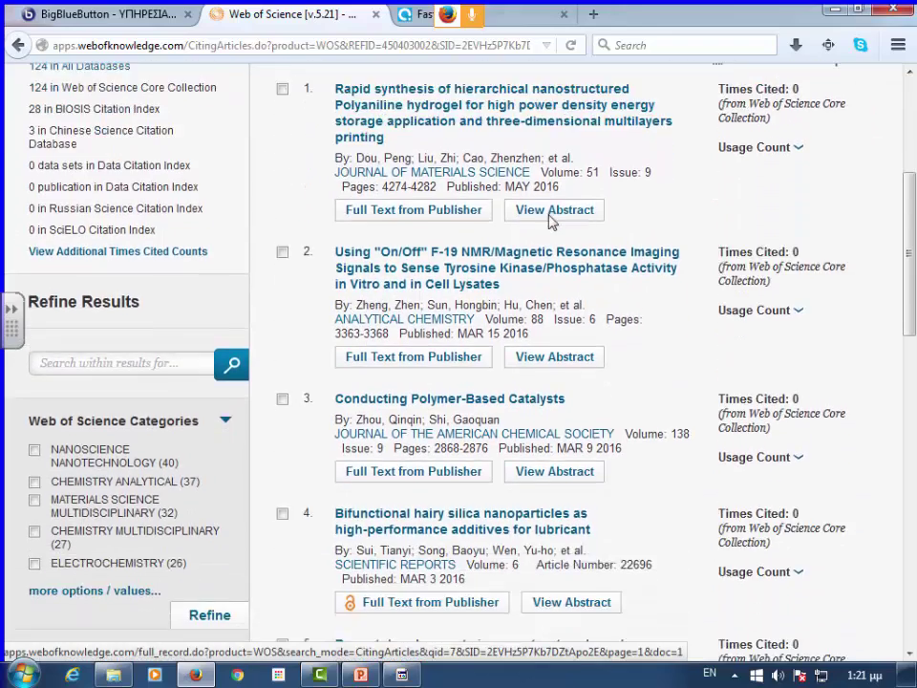
scroll(551, 221, "up", 6)
- Sort the citing articles by 'Times Cited -- highest to lowest', led by a 62-citation paper
left_click(554, 241)
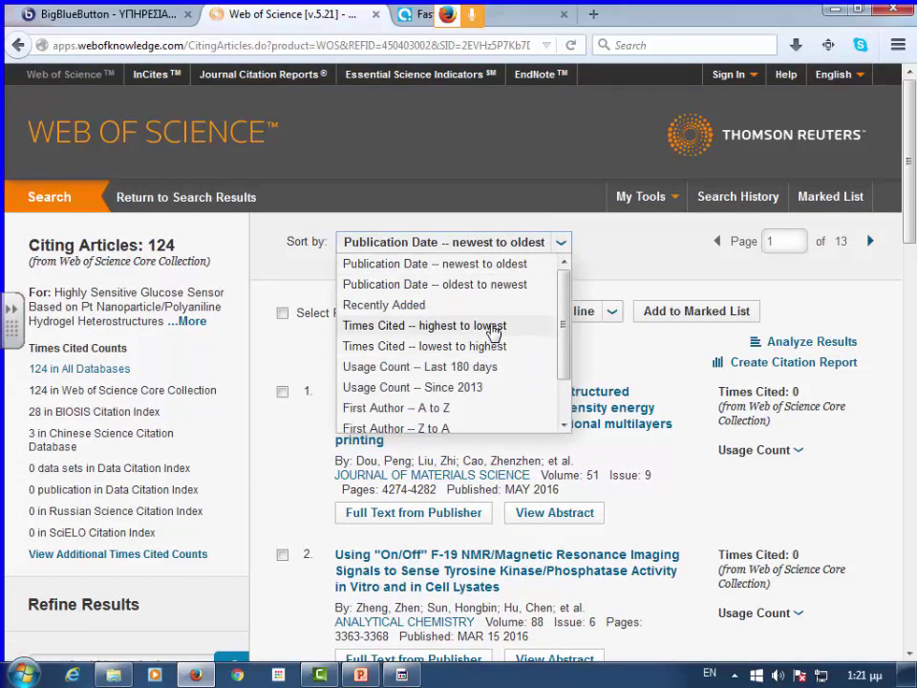
left_click(485, 325)
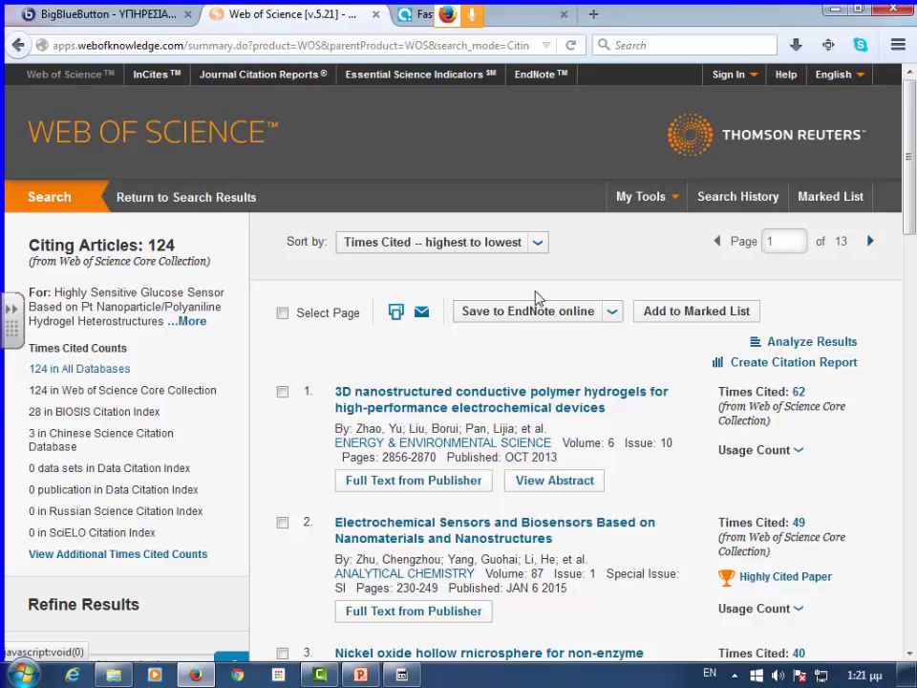
scroll(857, 432, "down", 1)
scroll(856, 431, "down", 3)
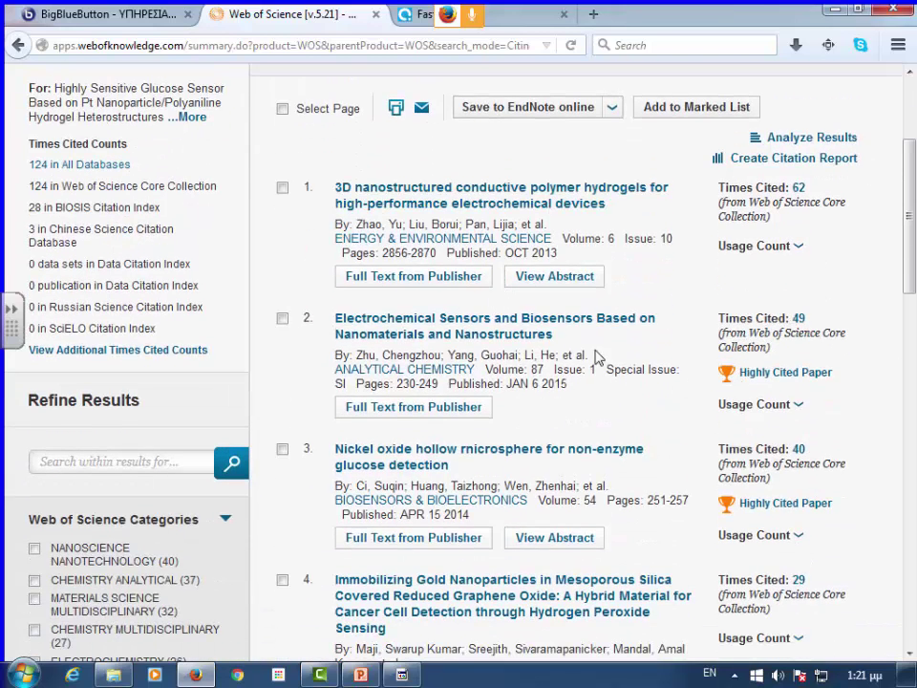
- Open citing record 2 of 124, the 2015 Analytical Chemistry nanomaterial sensors review, and browse it
left_click(550, 327)
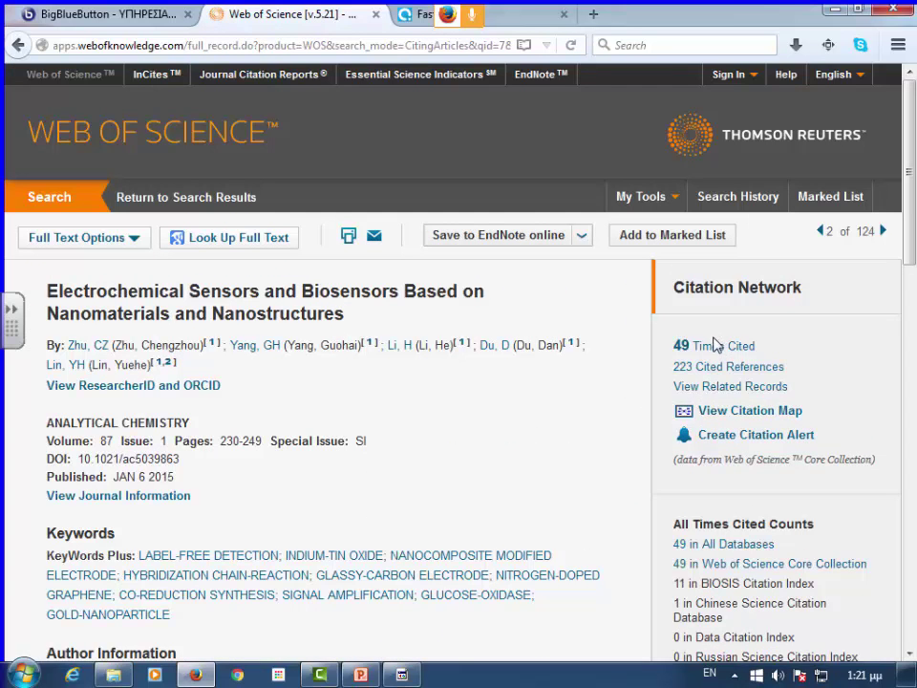
scroll(510, 385, "down", 3)
scroll(510, 385, "up", 3)
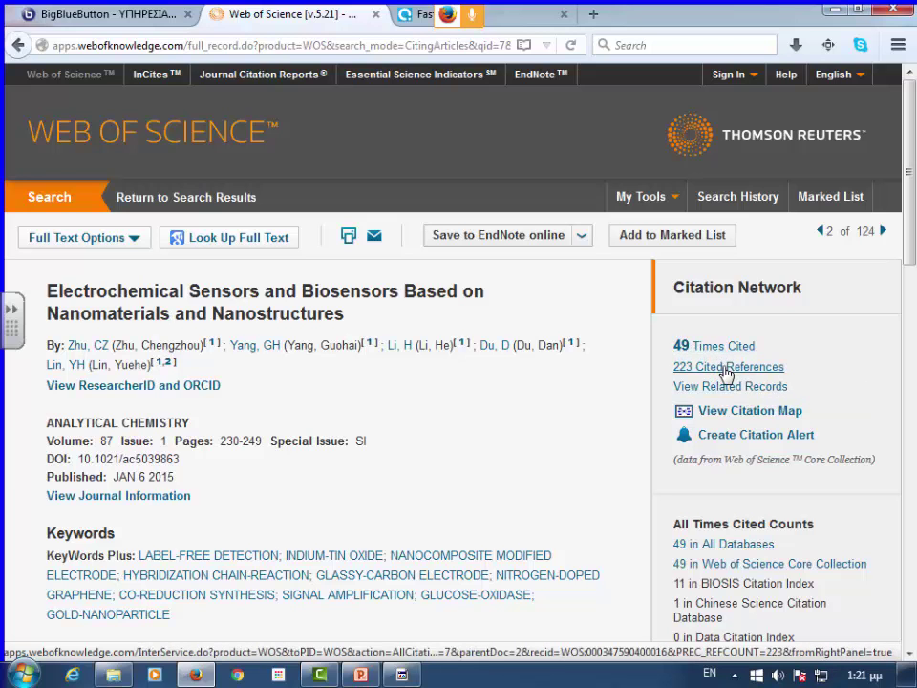
scroll(383, 382, "down", 8)
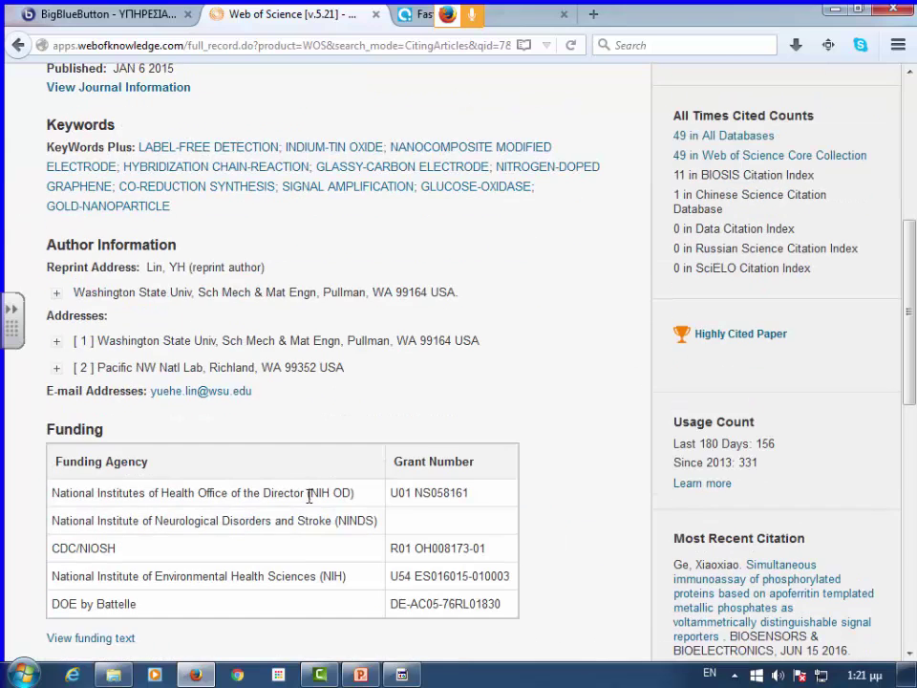
scroll(246, 506, "down", 4)
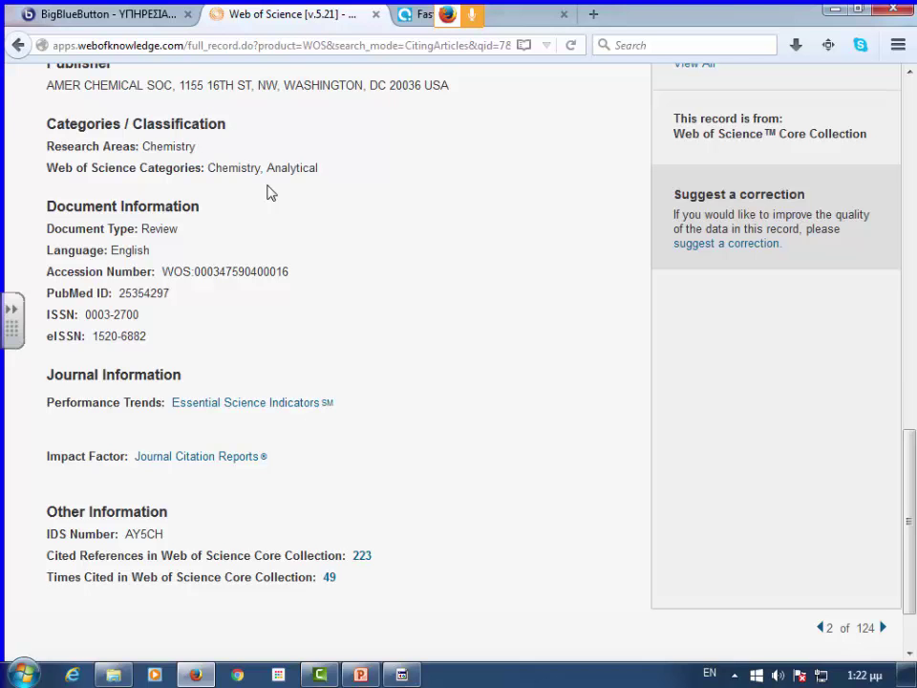
scroll(592, 220, "up", 12)
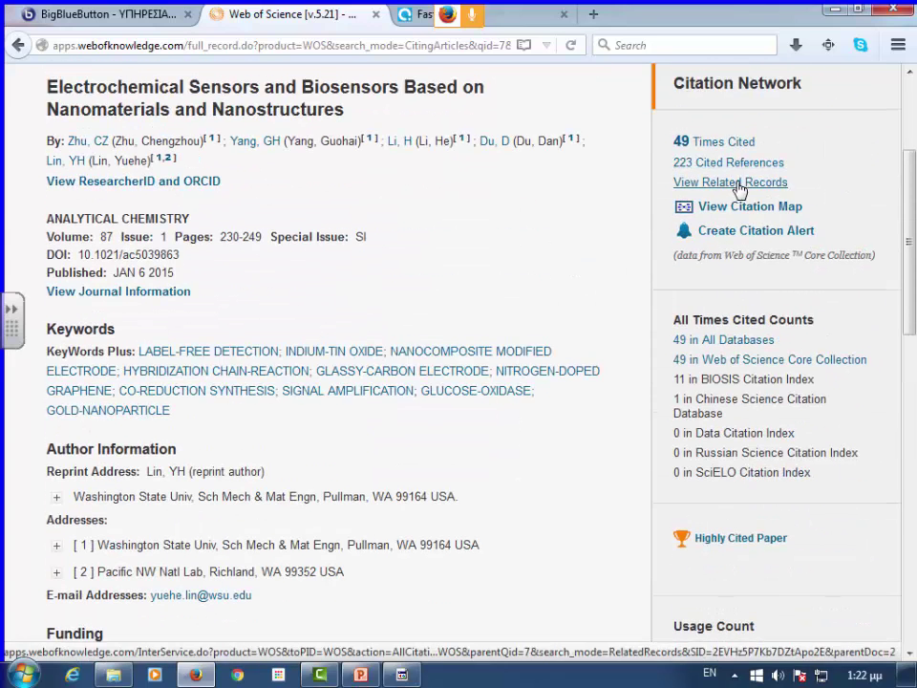
- List the review's 223 cited references and open result 5, the 2014 gold-nanoparticle DNA detection paper
left_click(742, 164)
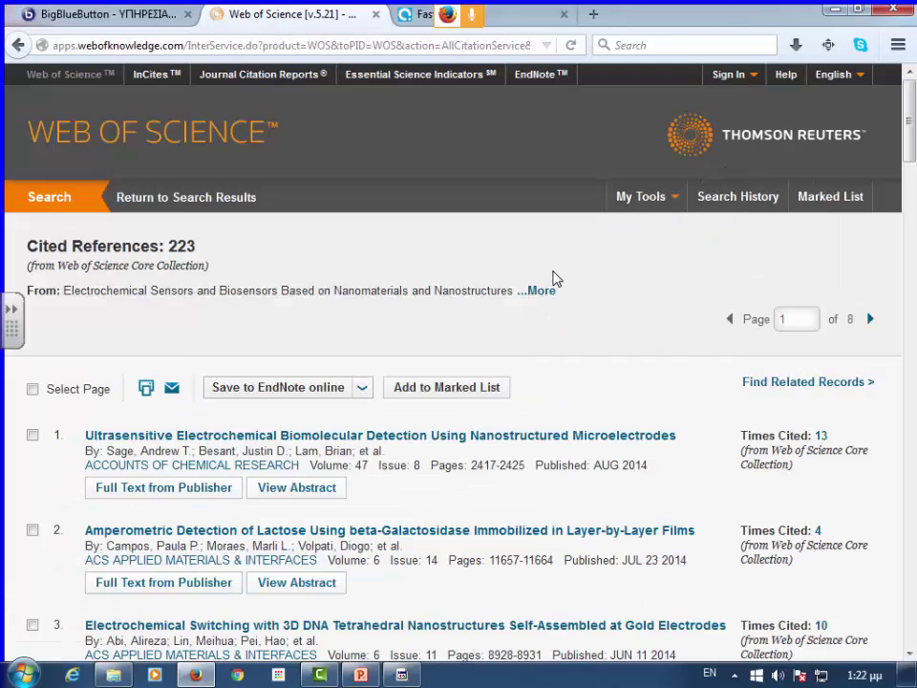
scroll(554, 278, "down", 5)
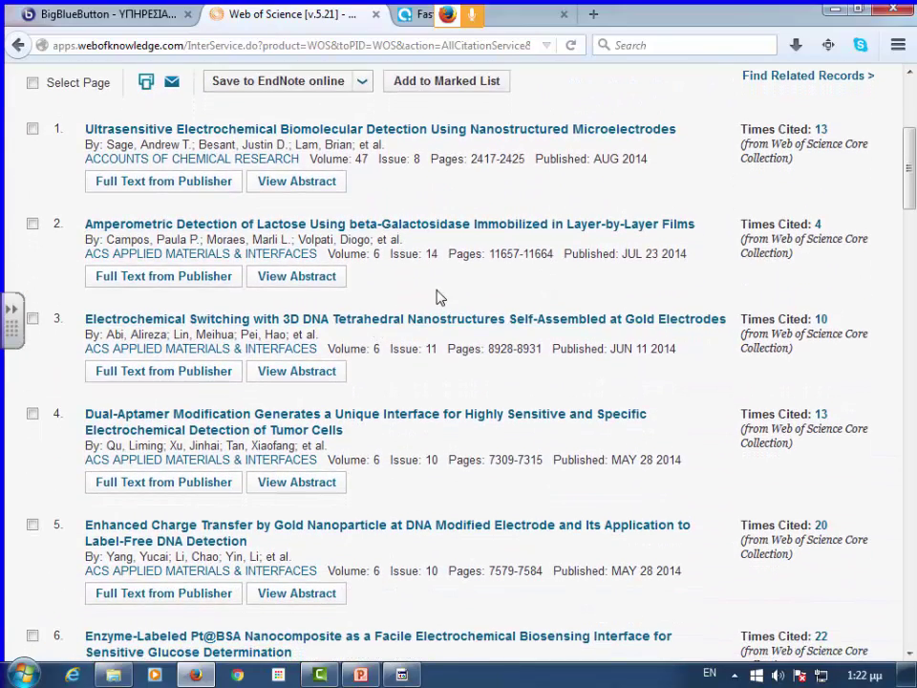
scroll(429, 296, "up", 4)
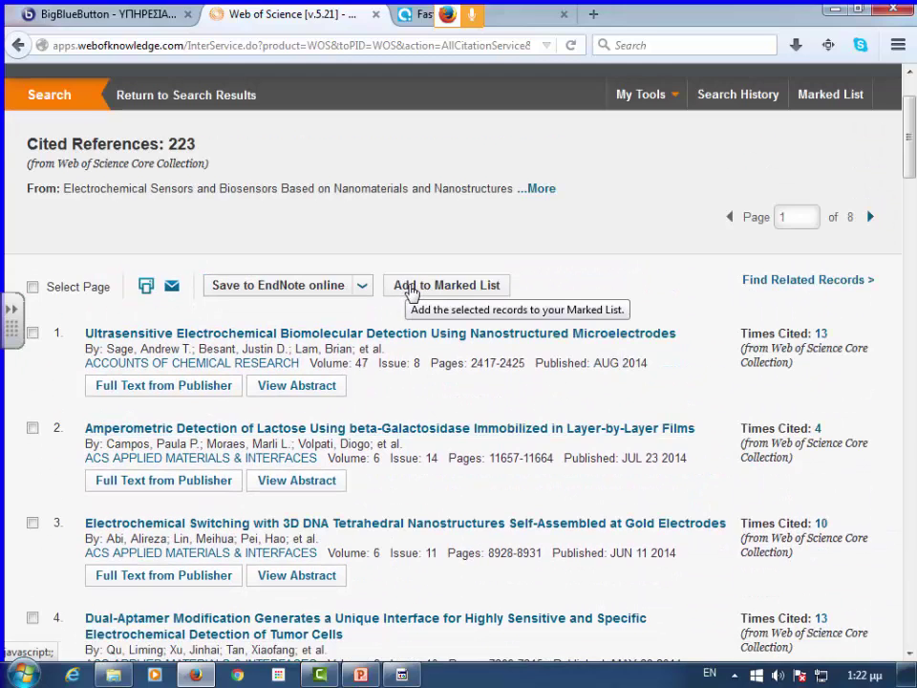
scroll(367, 297, "down", 7)
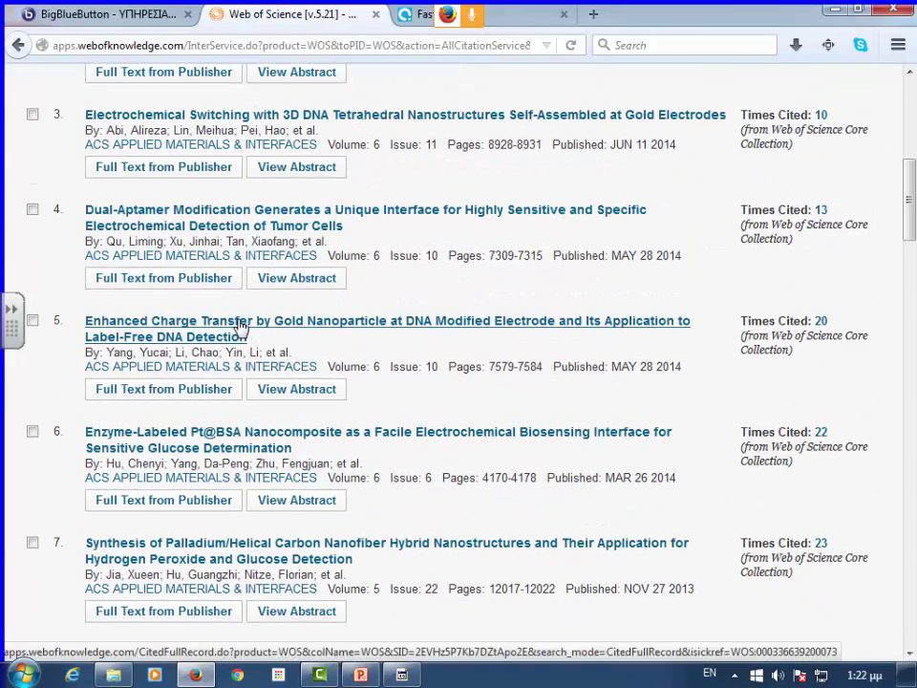
left_click(240, 327)
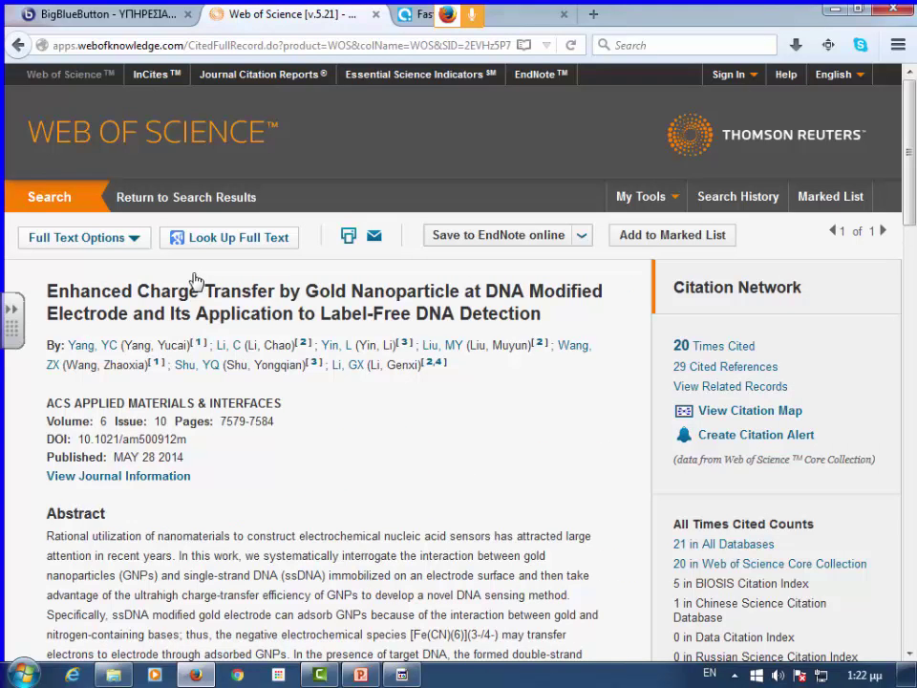
- Look over the record's saving options and the account sign-in menu
left_click(581, 236)
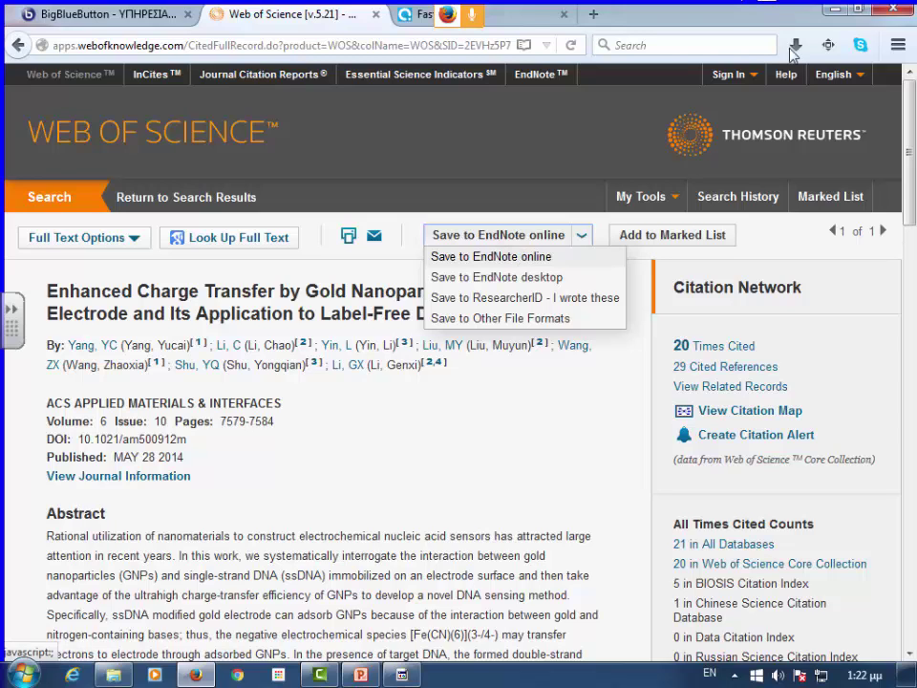
left_click(753, 76)
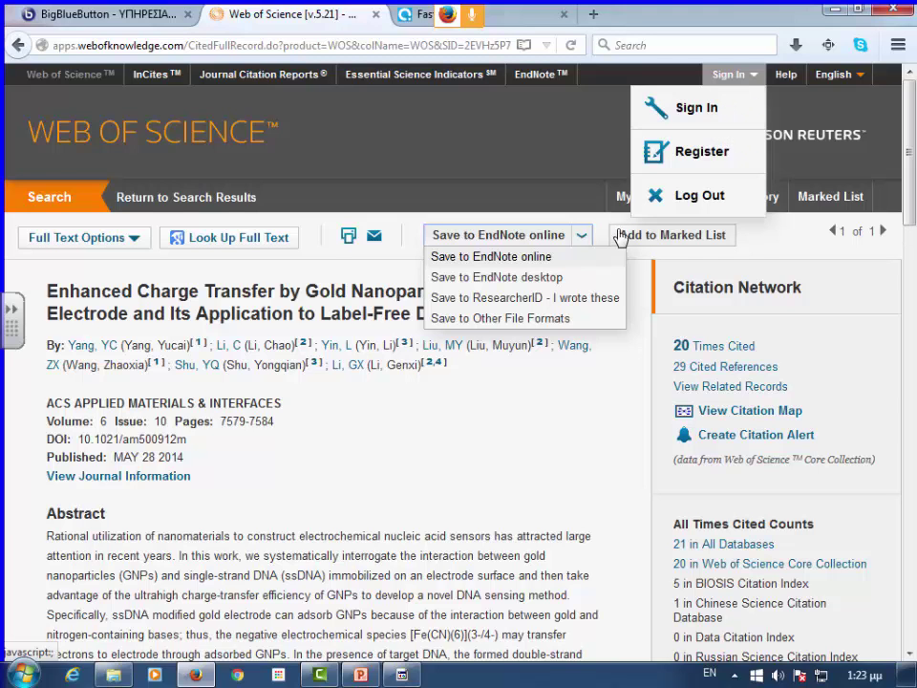
key("ctrl+a")
left_click(481, 184)
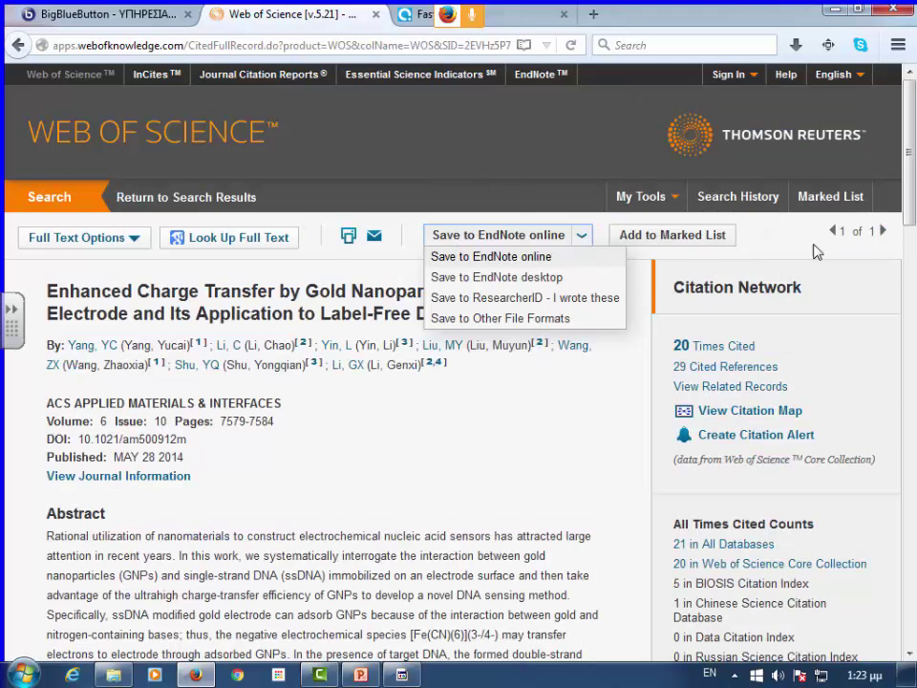
scroll(831, 334, "down", 4)
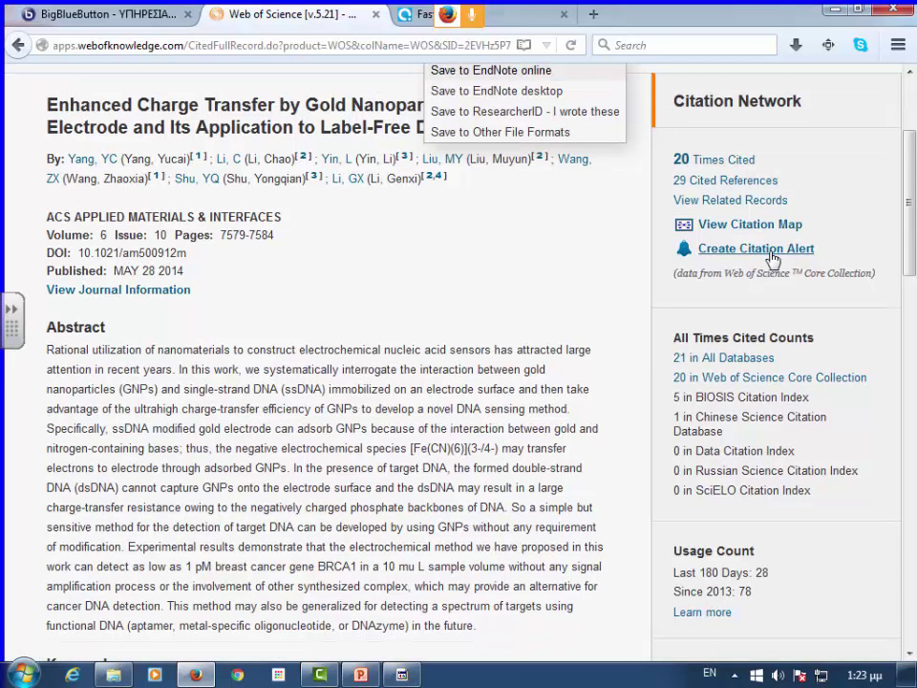
- Start a citation alert for the article and sign in with the account e-mail and password
left_click(771, 251)
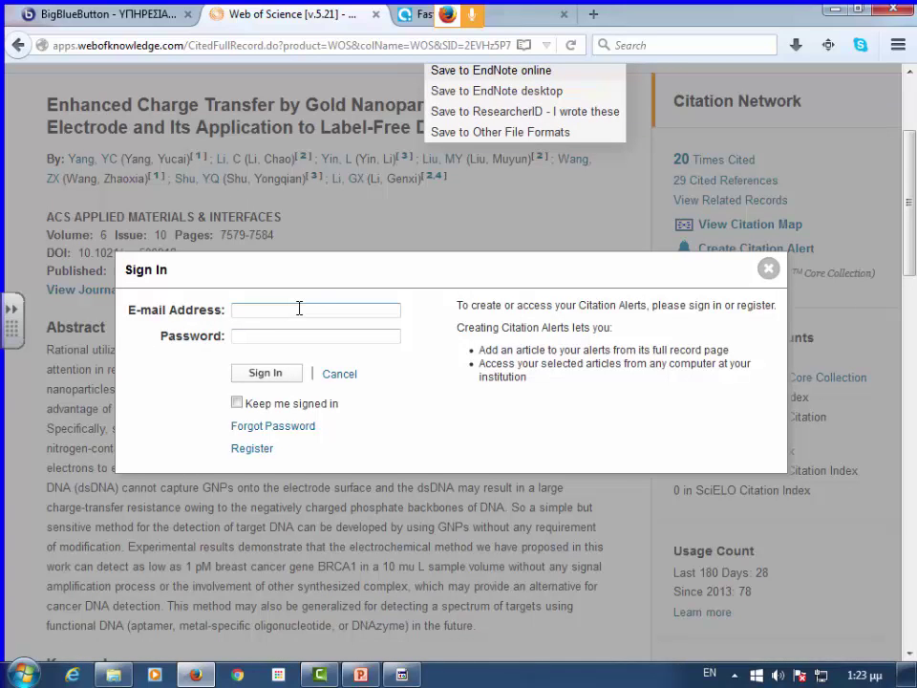
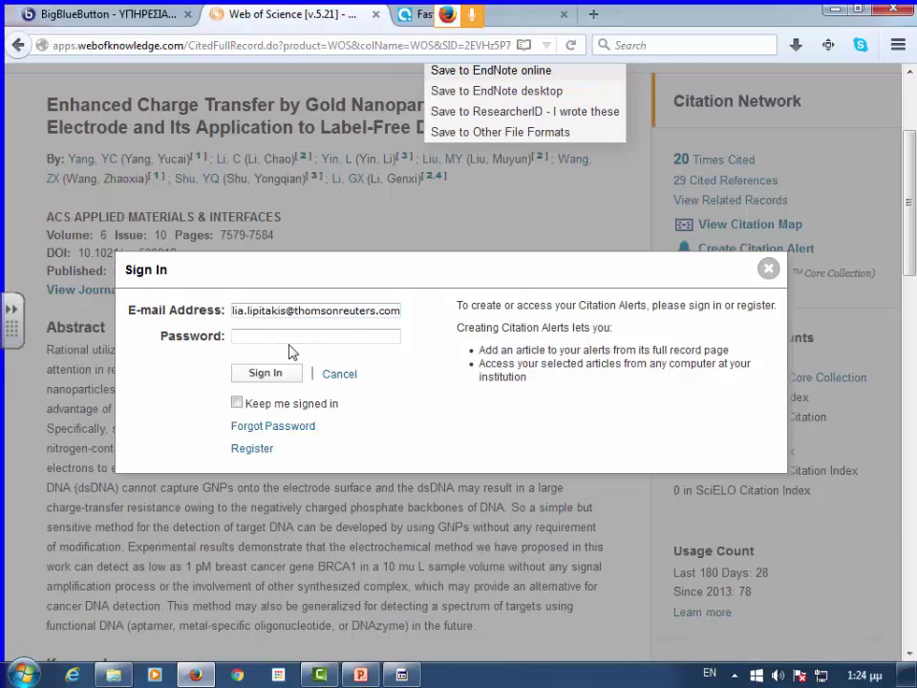
left_click(291, 338)
type("•••••••")
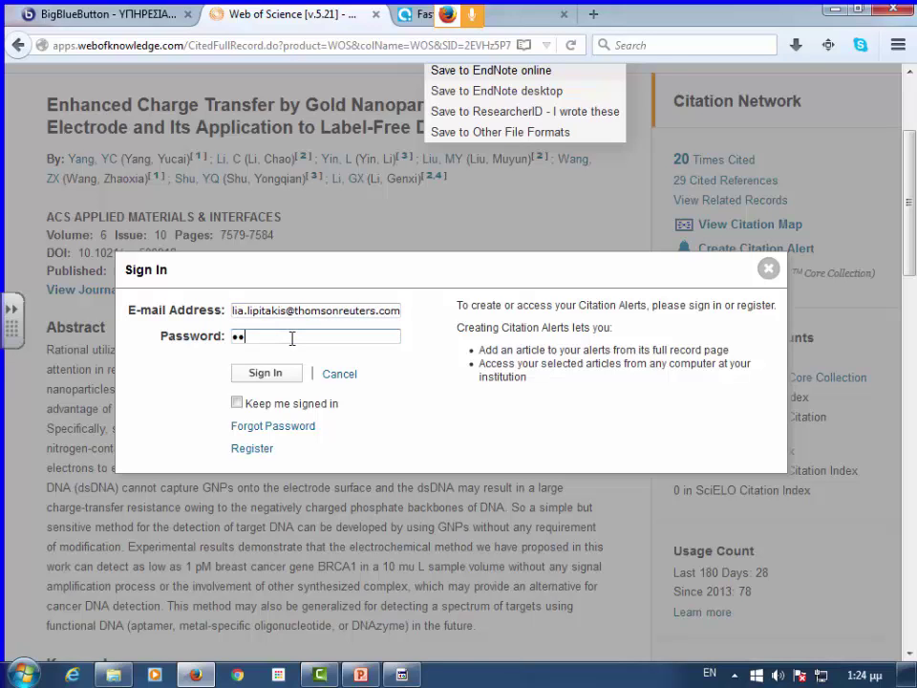
type("•••")
left_click(287, 380)
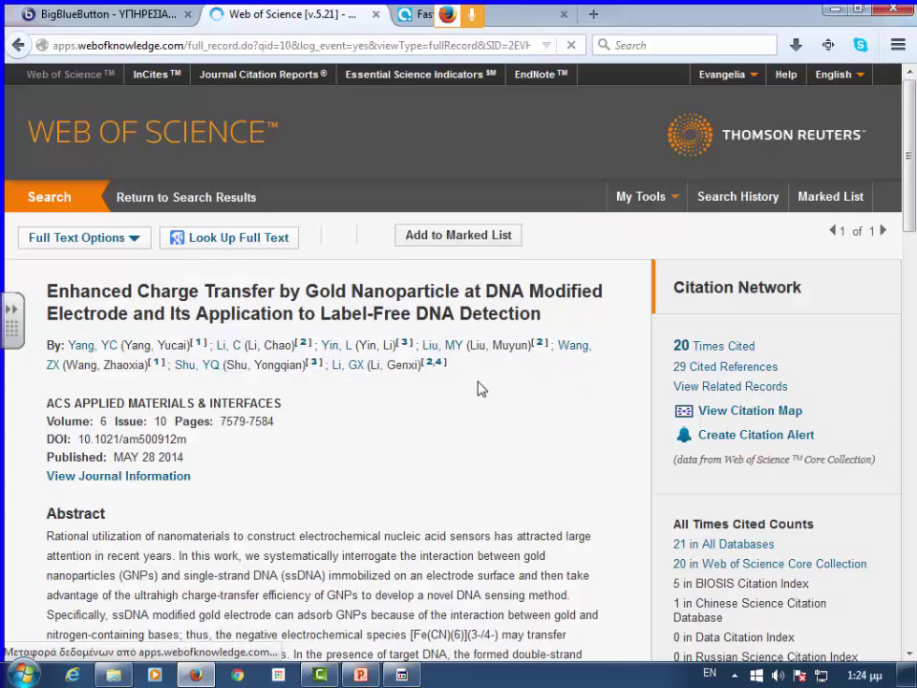
- Confirm the citation alert for the gold-nanoparticle DNA paper and dismiss the confirmation
scroll(515, 372, "down", 2)
scroll(716, 205, "up", 2)
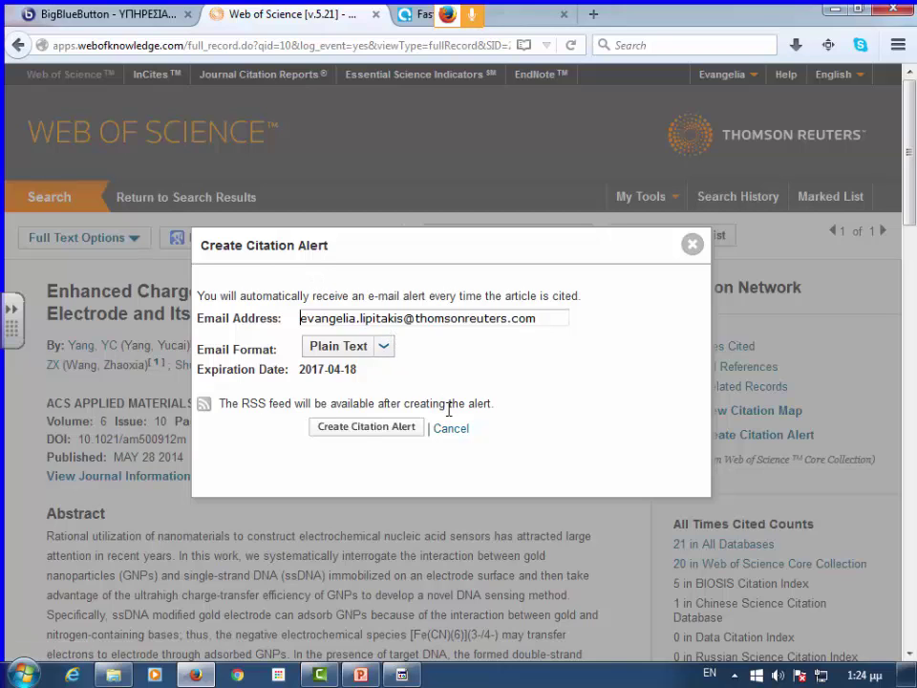
left_click(386, 429)
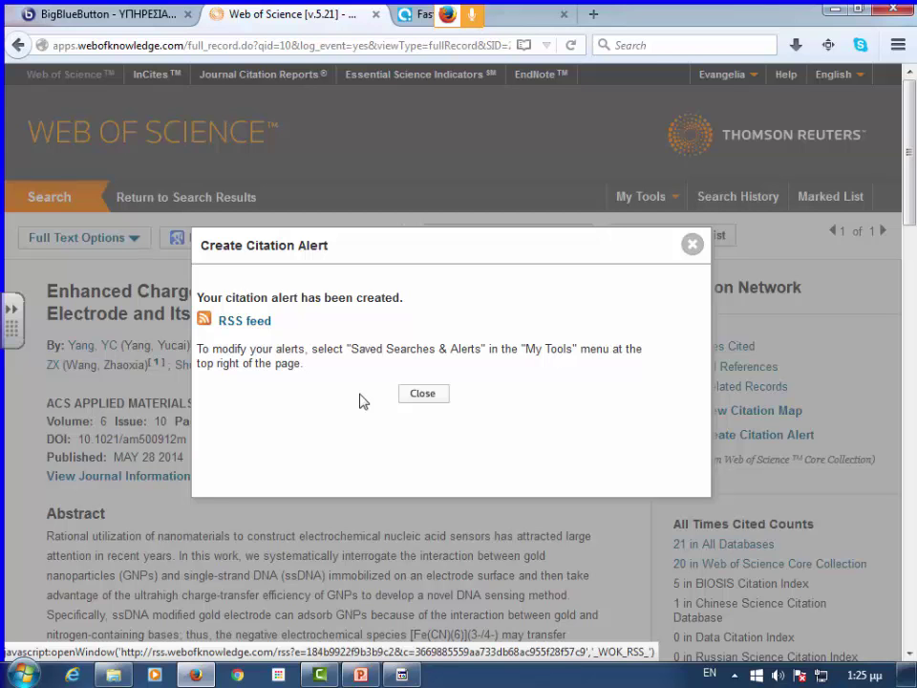
left_click(428, 396)
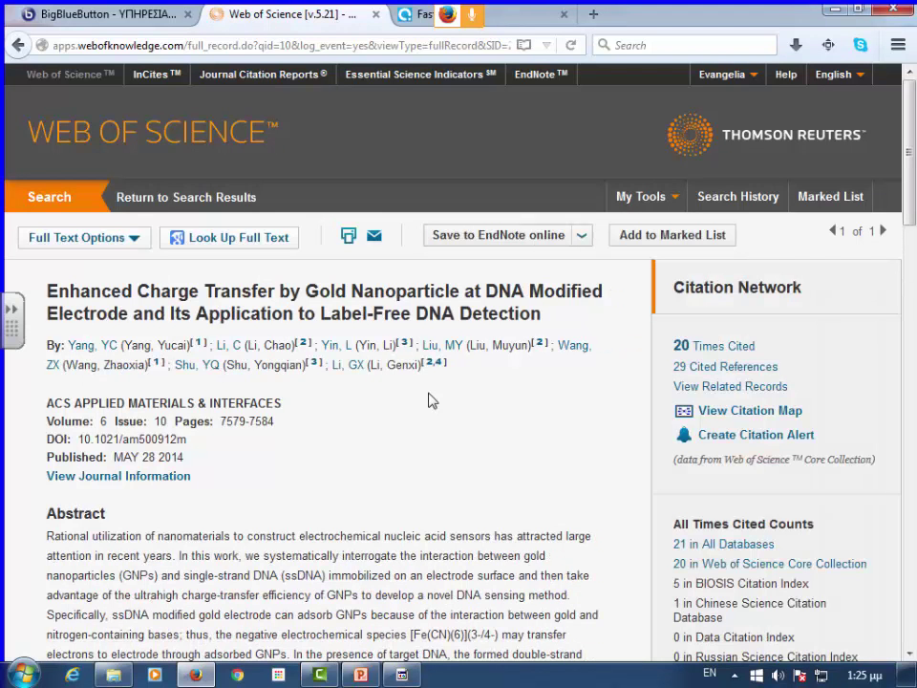
- Reopen the 28 highly cited diabetes results of set #4 from Search History
left_click(54, 205)
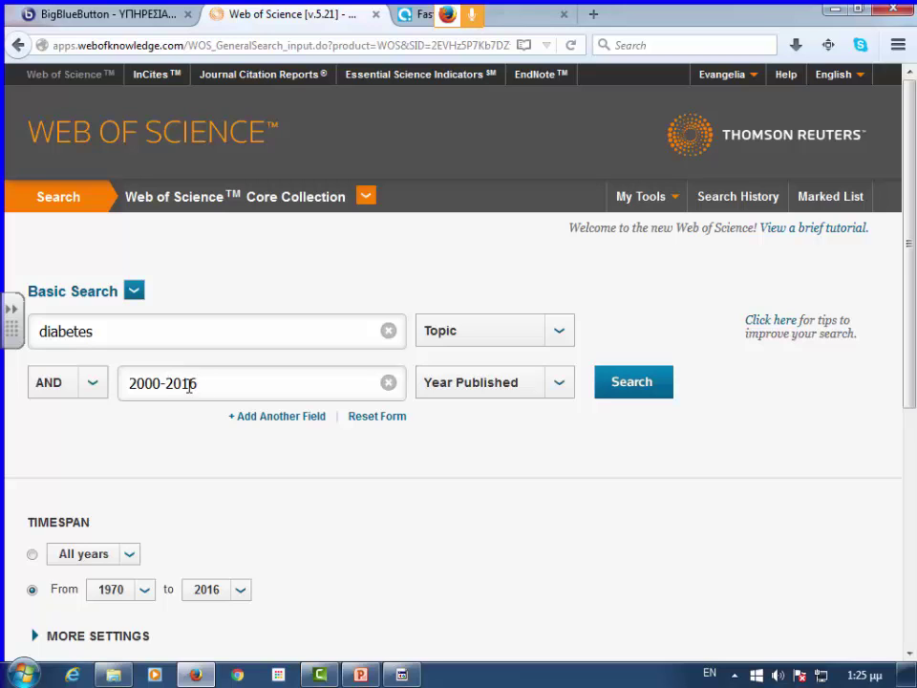
left_click_drag(167, 385, 111, 385)
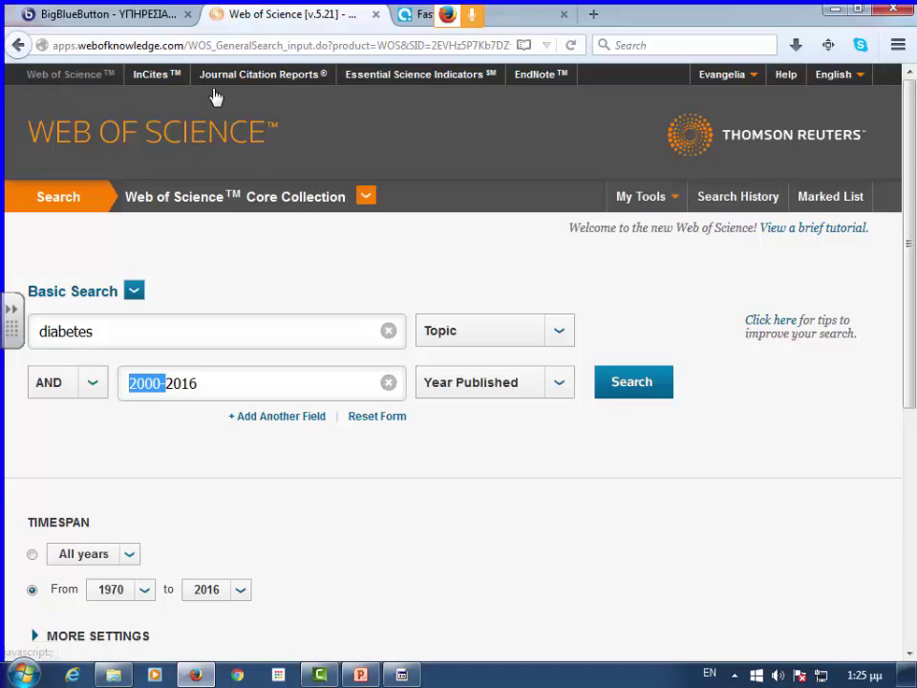
left_click(733, 197)
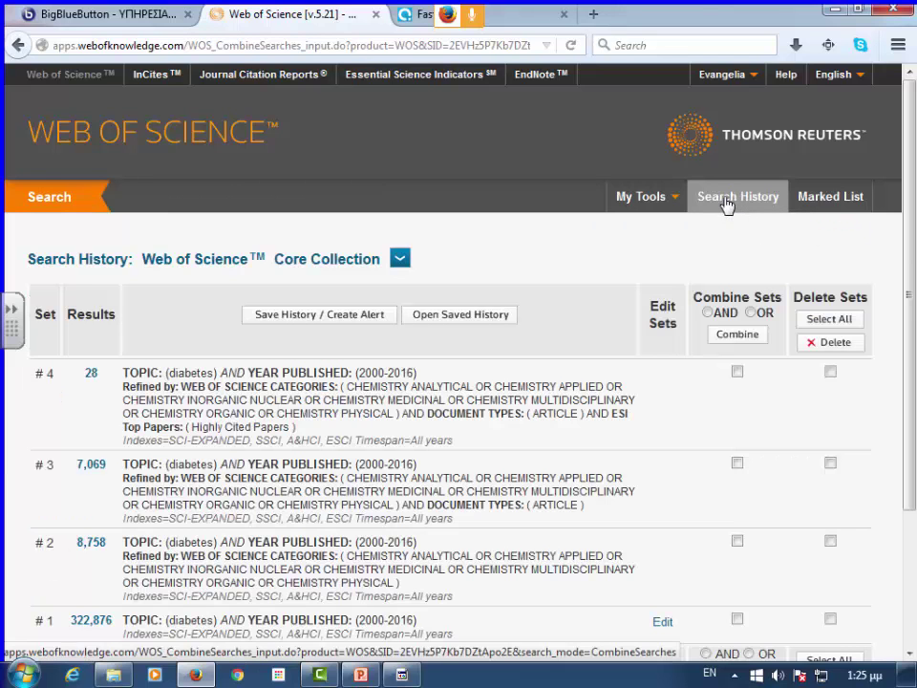
scroll(239, 277, "down", 2)
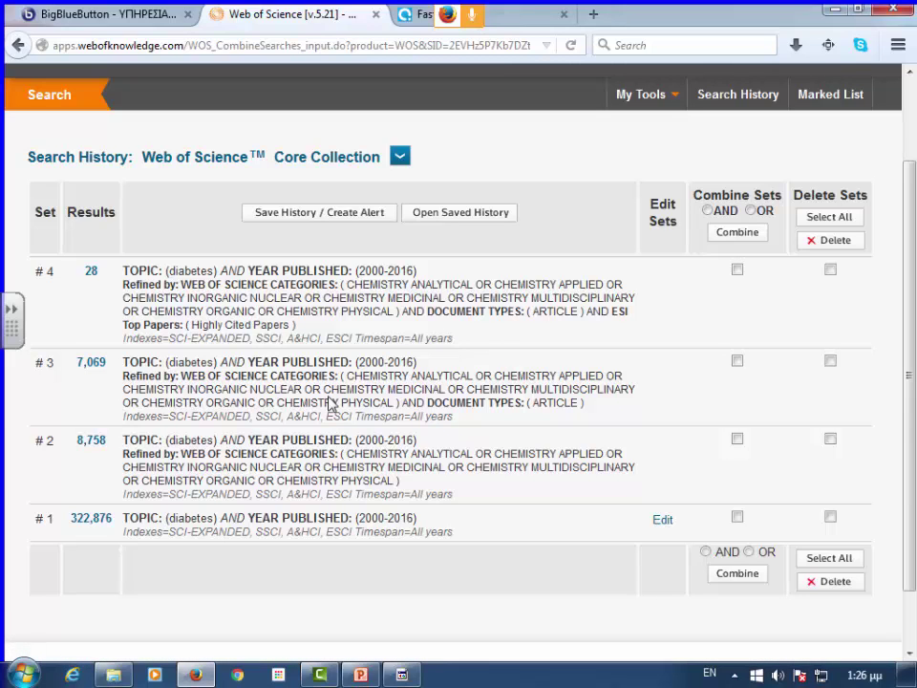
left_click(90, 274)
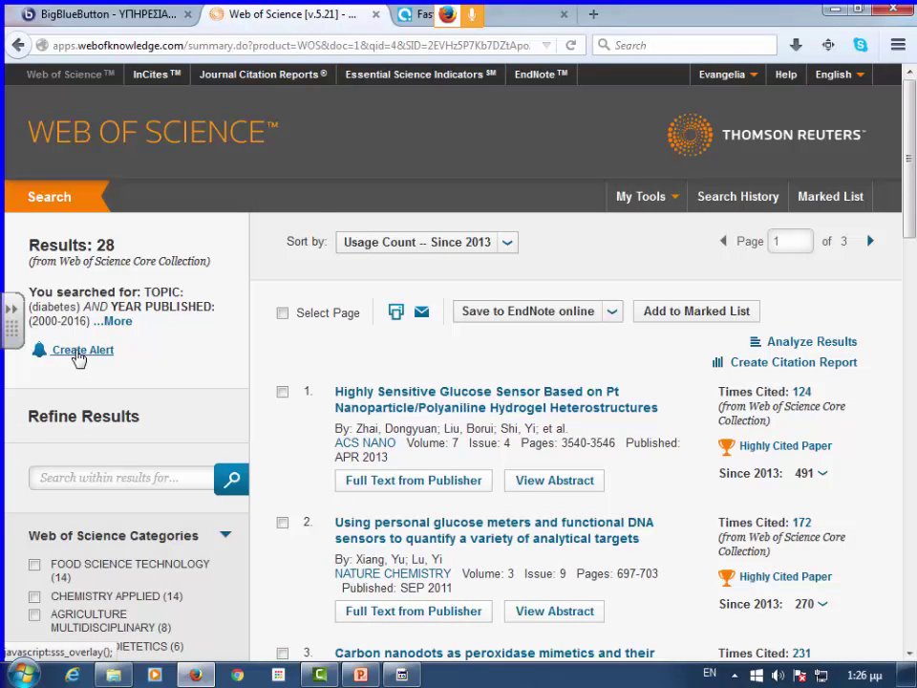
- Save the search history as 'diabetes Highly Cite', described 'Highly Cited Papers', with a weekly e-mail alert
left_click(79, 351)
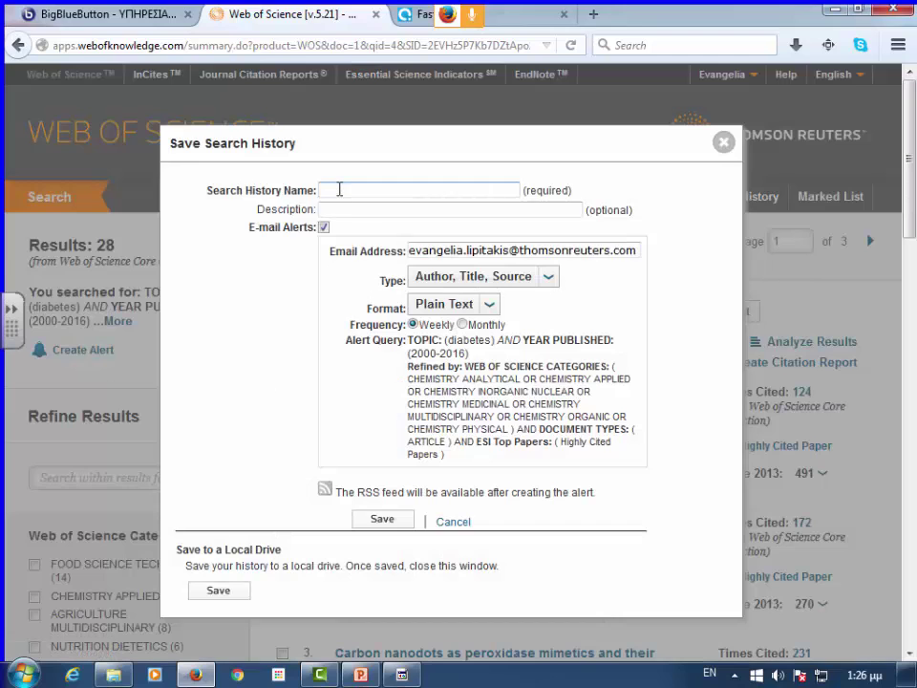
type("diabetes Highl")
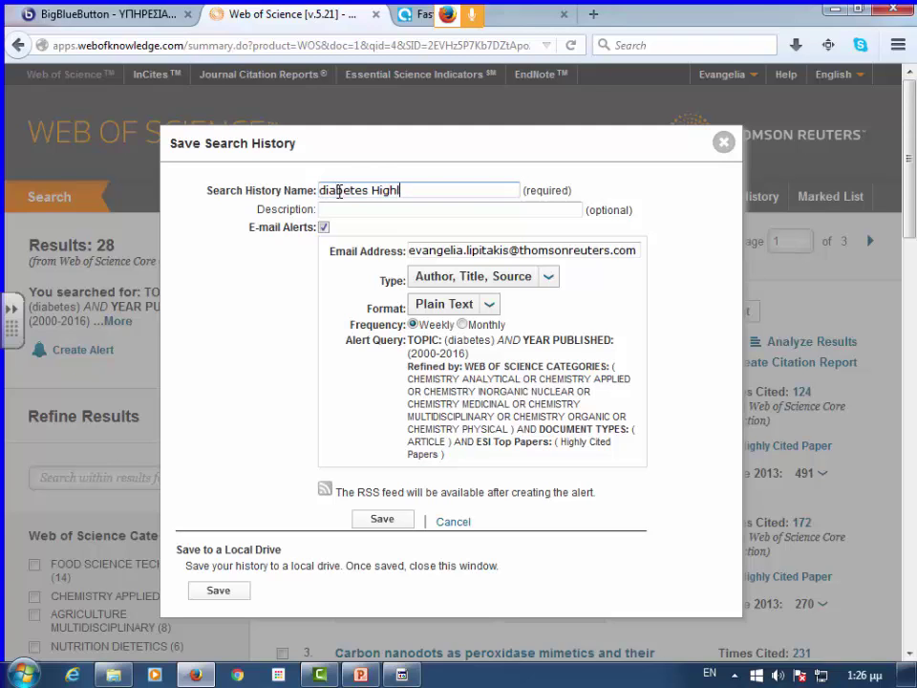
type("y Cite")
left_click(347, 210)
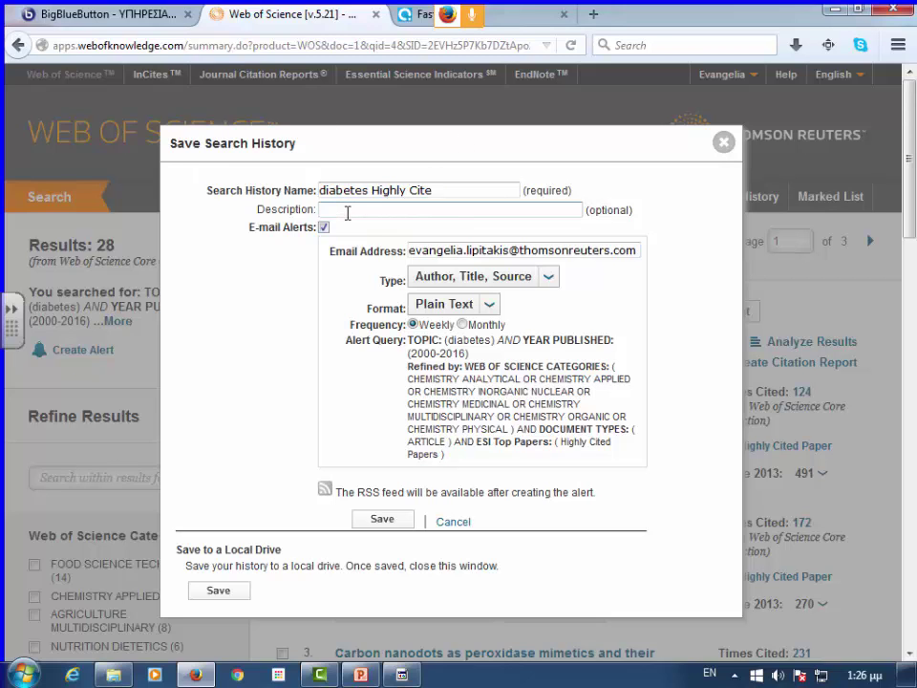
type("Highly Cited Papers")
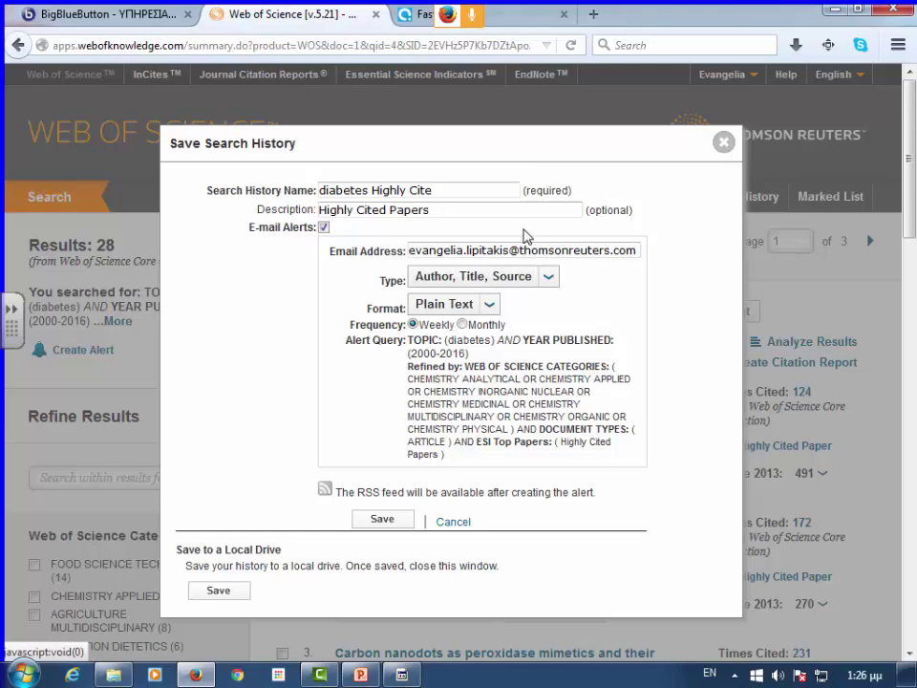
left_click(384, 520)
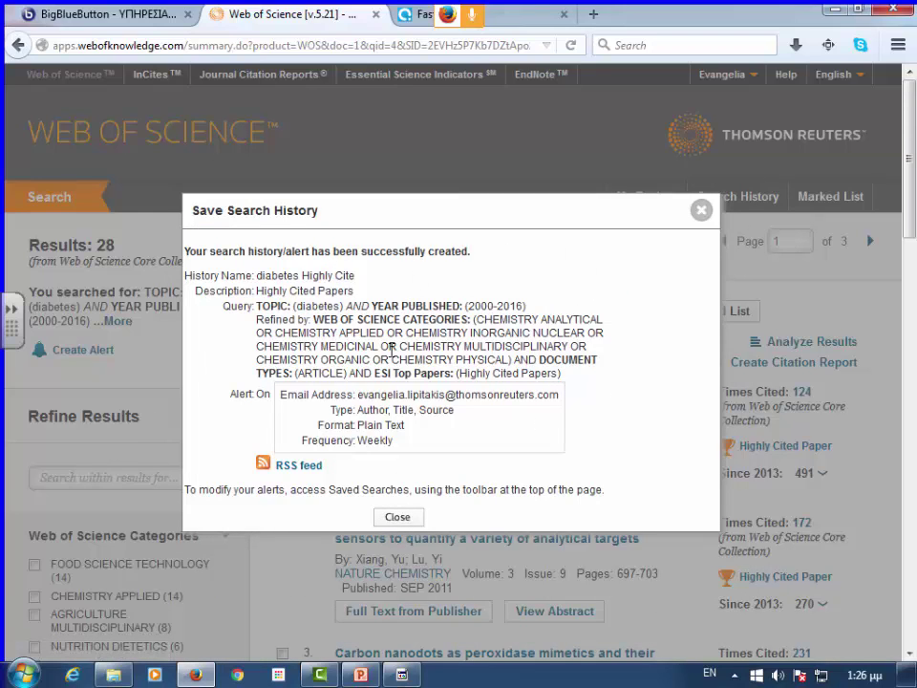
left_click_drag(233, 308, 552, 385)
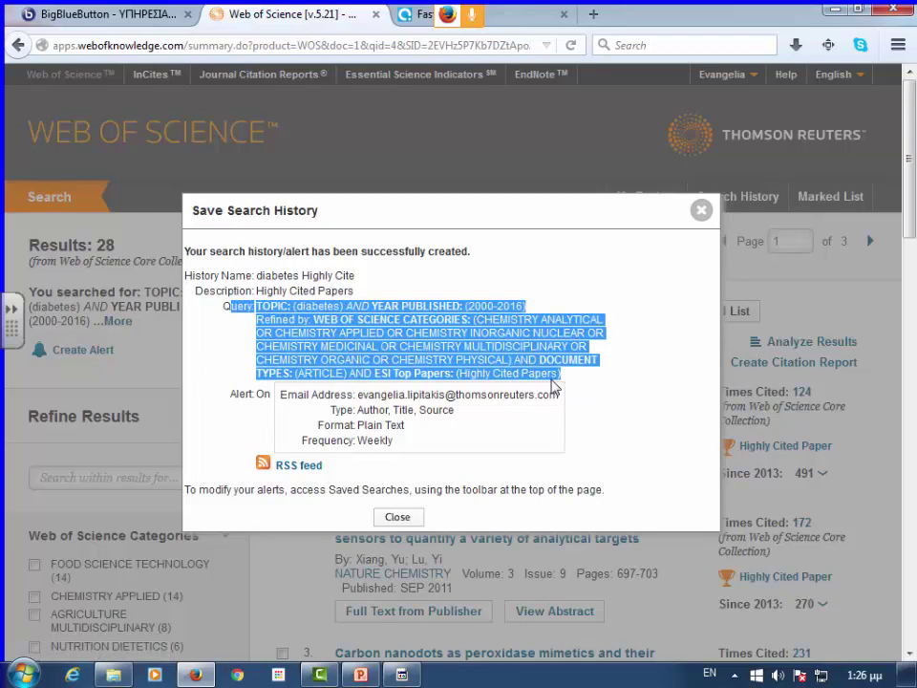
left_click(394, 516)
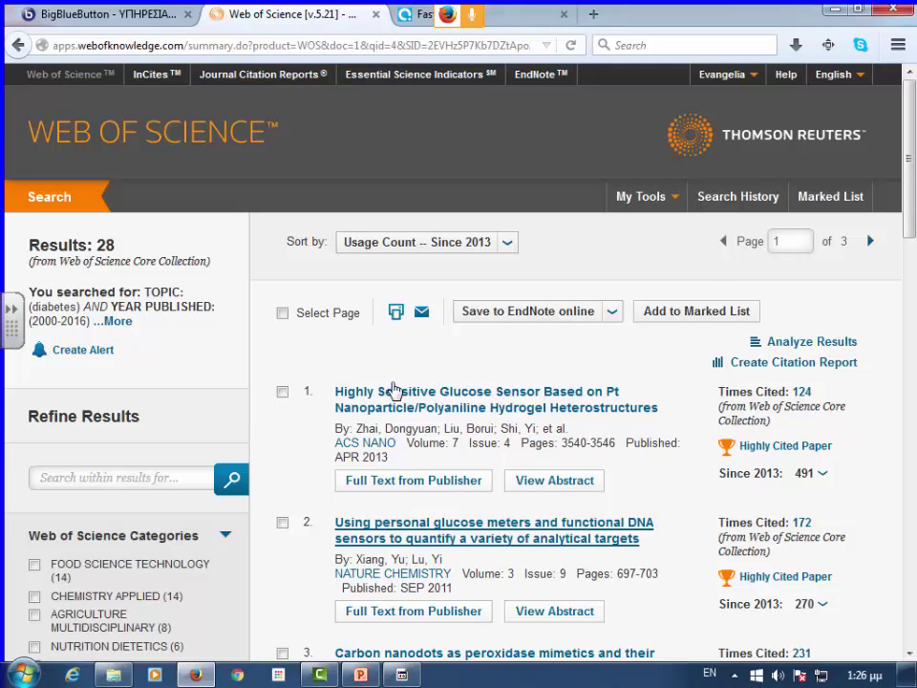
- Open Saved Searches & Alerts and locate the 'diabetes Highly Cite' alert, expiring 2016-10-03
left_click(674, 200)
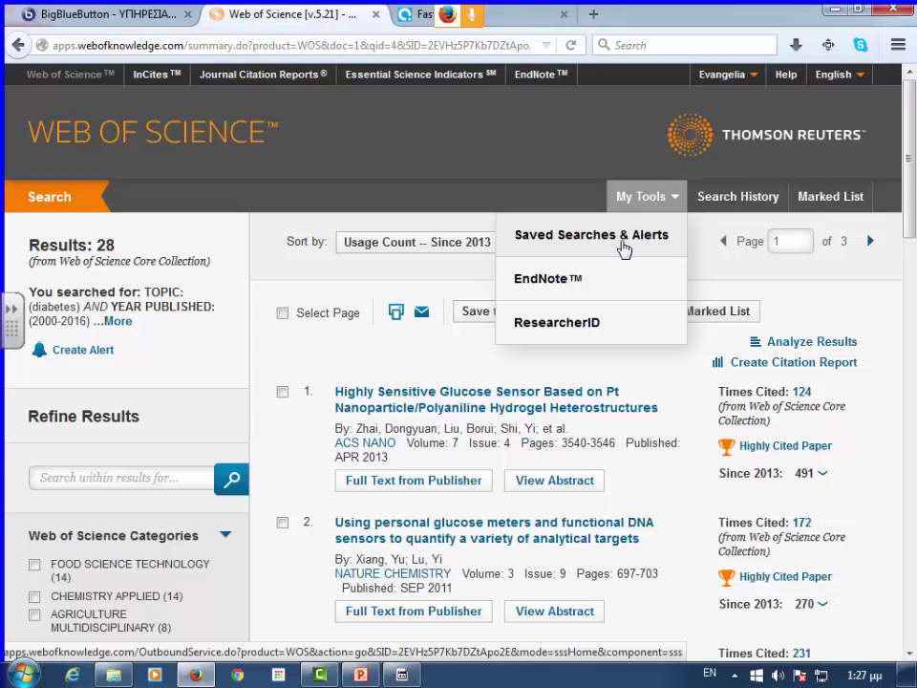
left_click(649, 247)
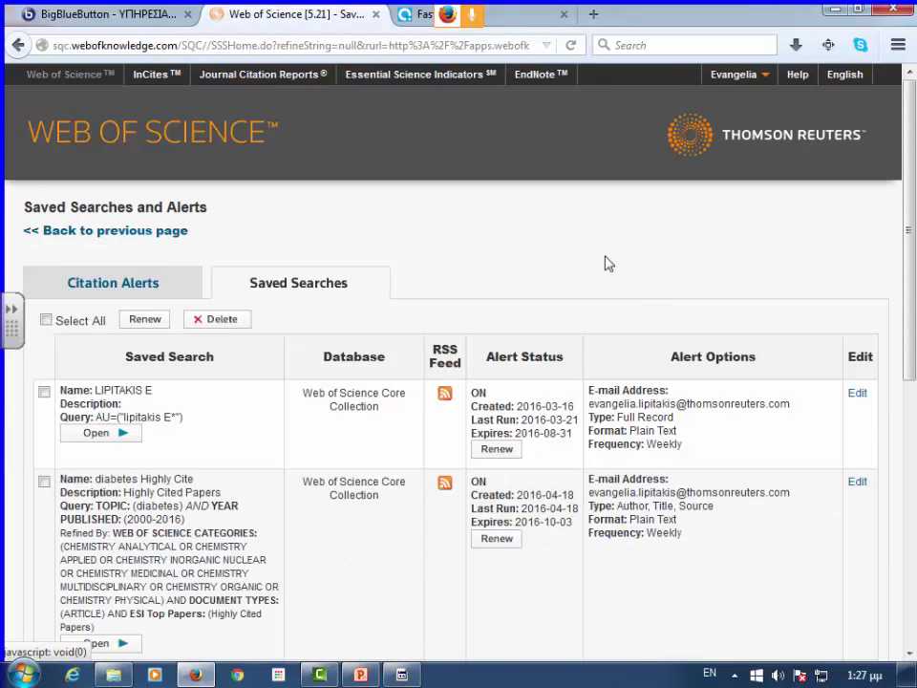
scroll(228, 301, "down", 4)
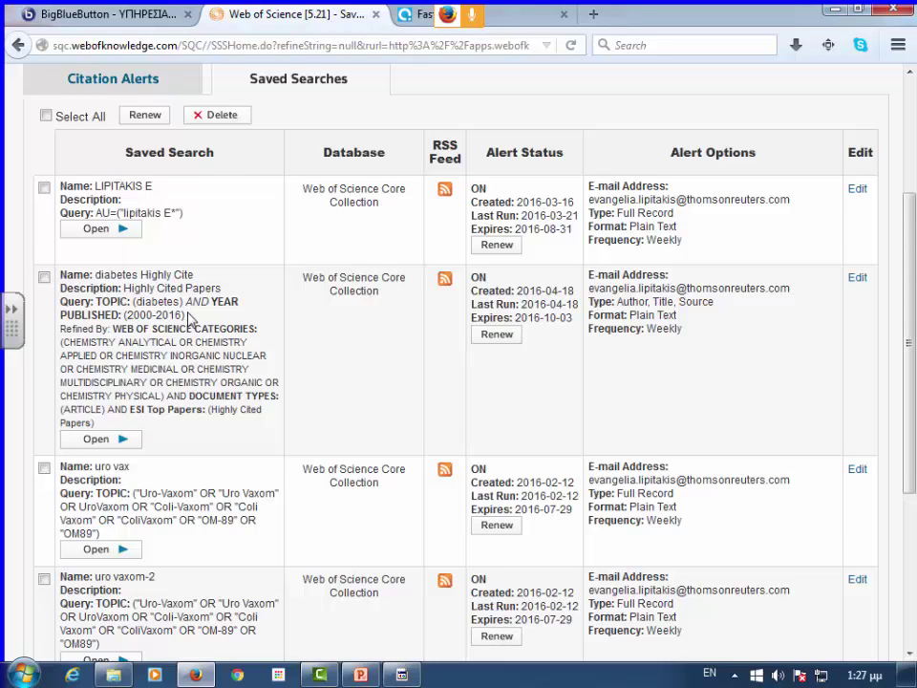
scroll(164, 346, "down", 2)
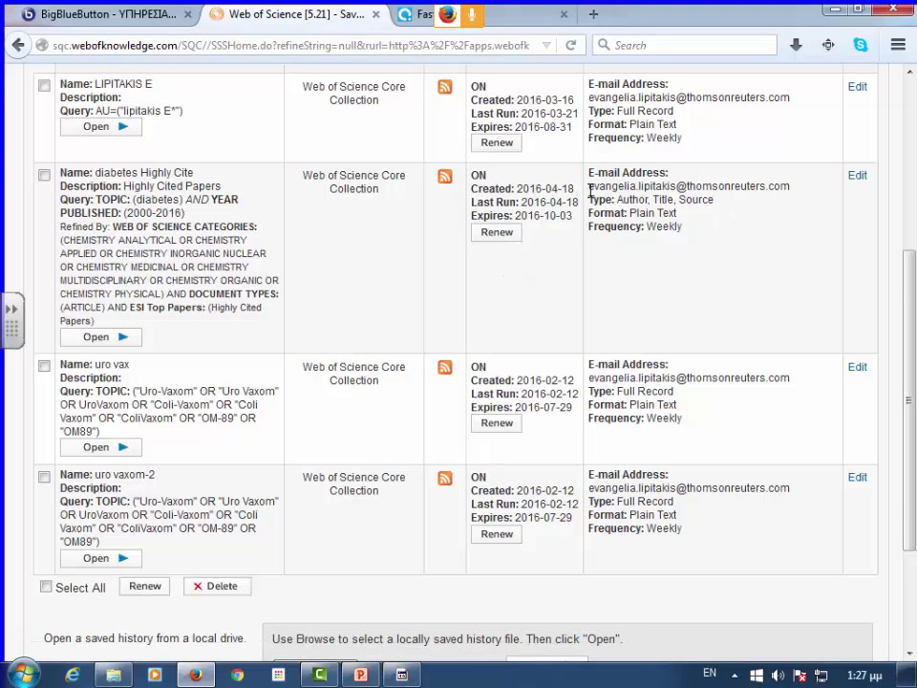
left_click_drag(586, 184, 736, 190)
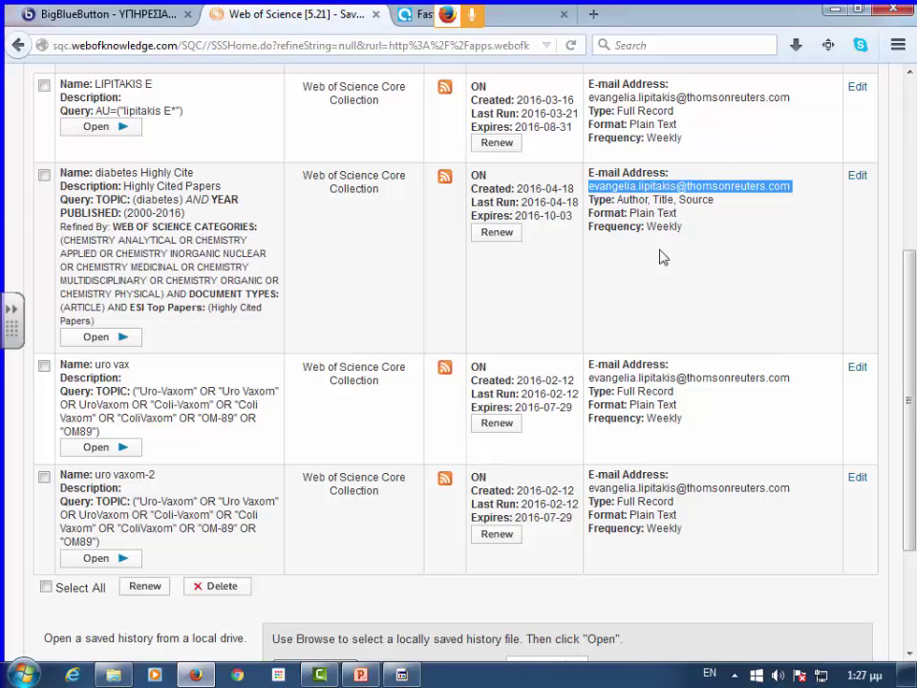
- Toggle the 'diabetes Highly Cite' alert off and back on, then save it
left_click(855, 180)
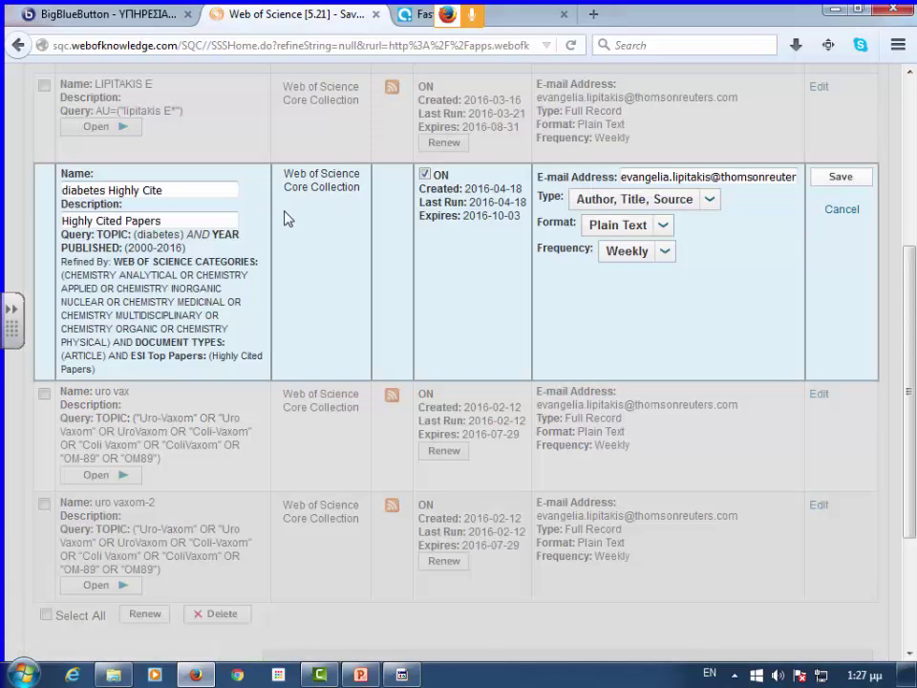
left_click(425, 174)
left_click(425, 175)
left_click(842, 179)
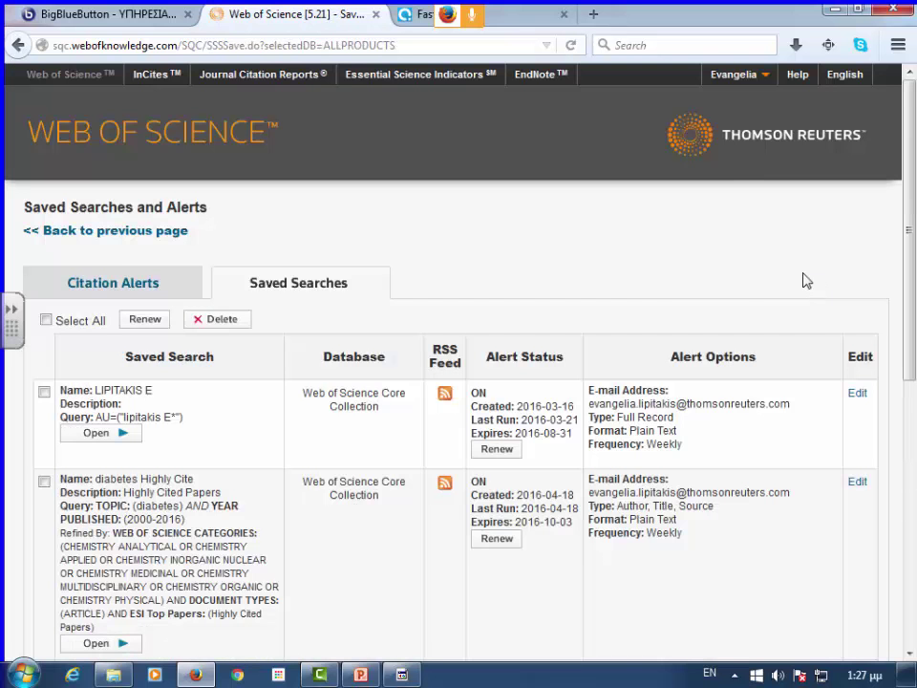
scroll(606, 309, "down", 5)
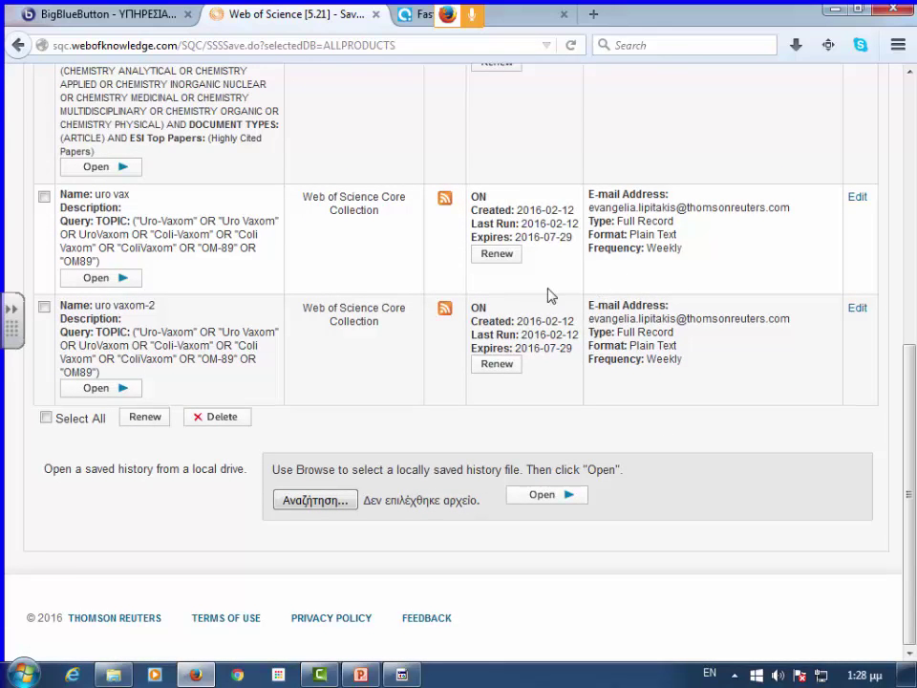
scroll(535, 303, "up", 5)
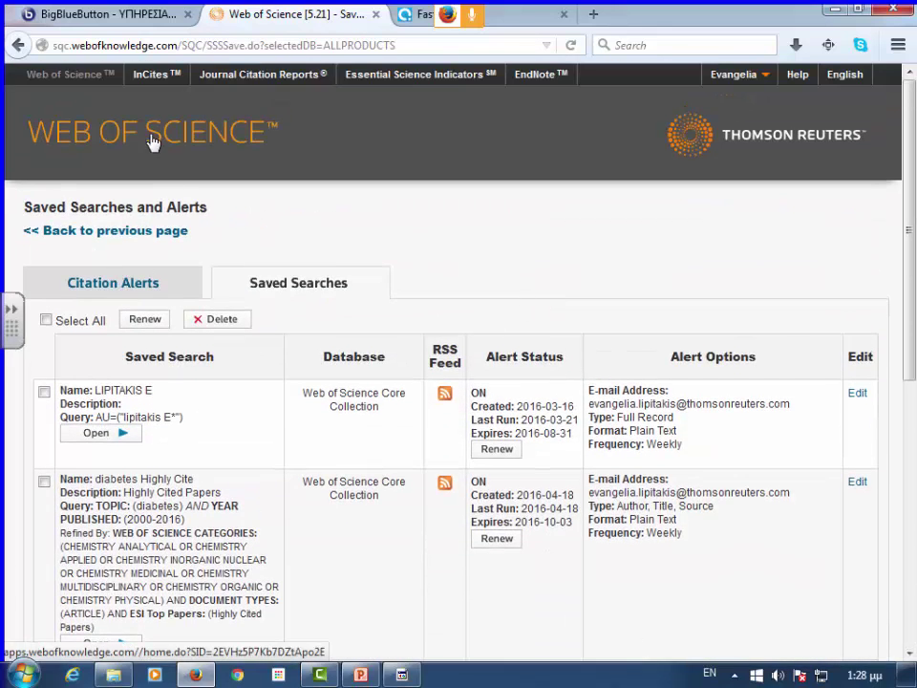
- Go back to the diabetes search results
left_click(740, 75)
left_click(528, 127)
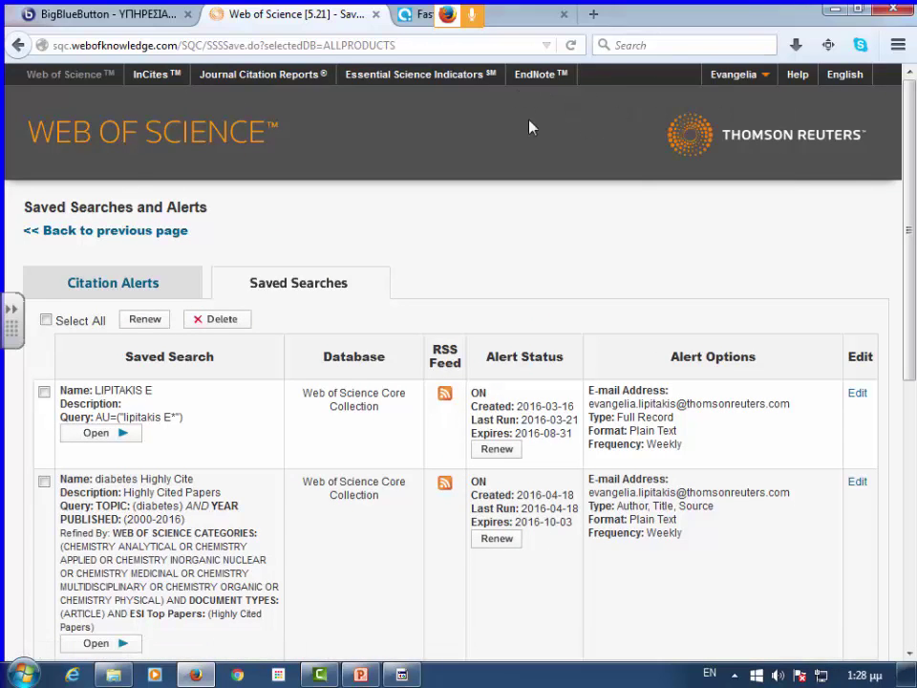
left_click(115, 235)
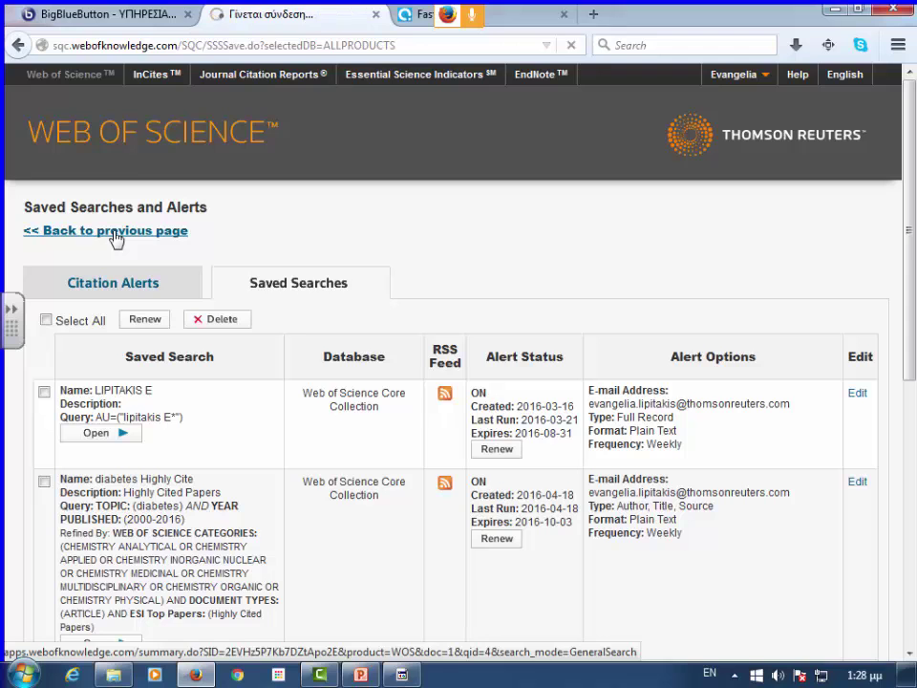
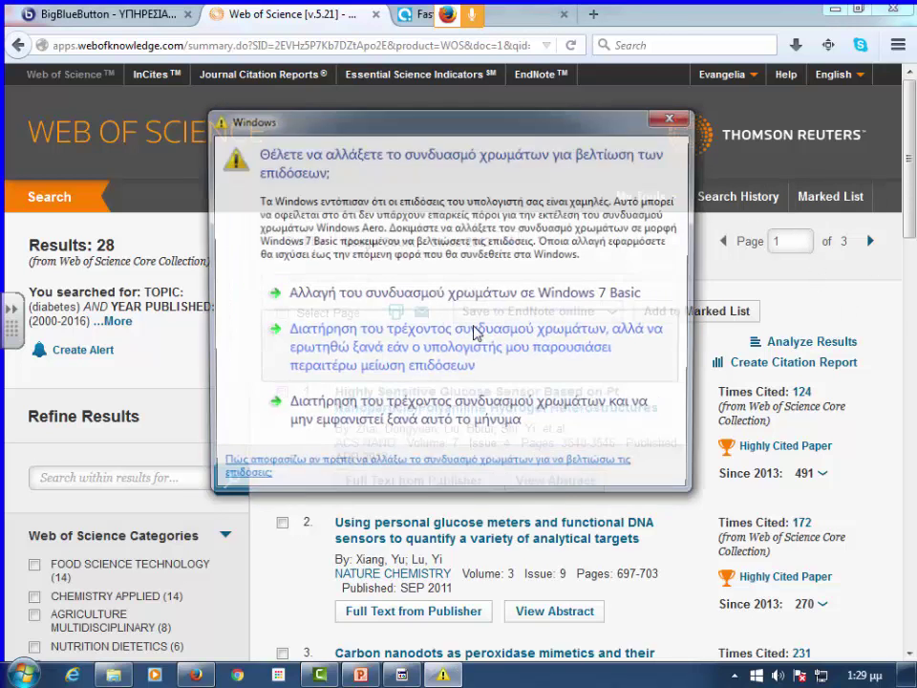
- Dismiss the Windows colour-scheme prompt and bring up Add to Marked List for the 28 results
left_click(662, 128)
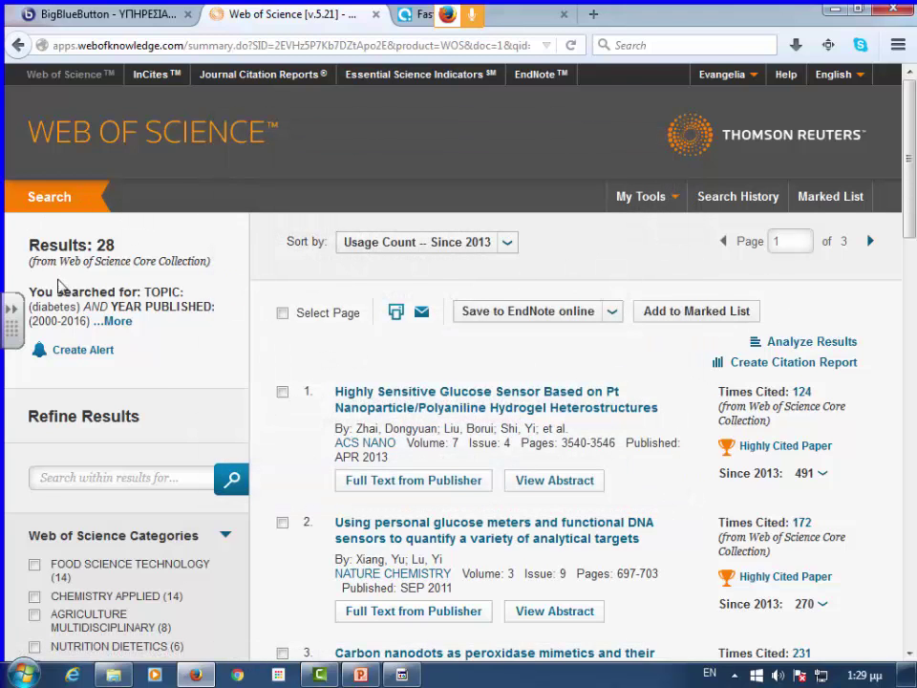
left_click(715, 313)
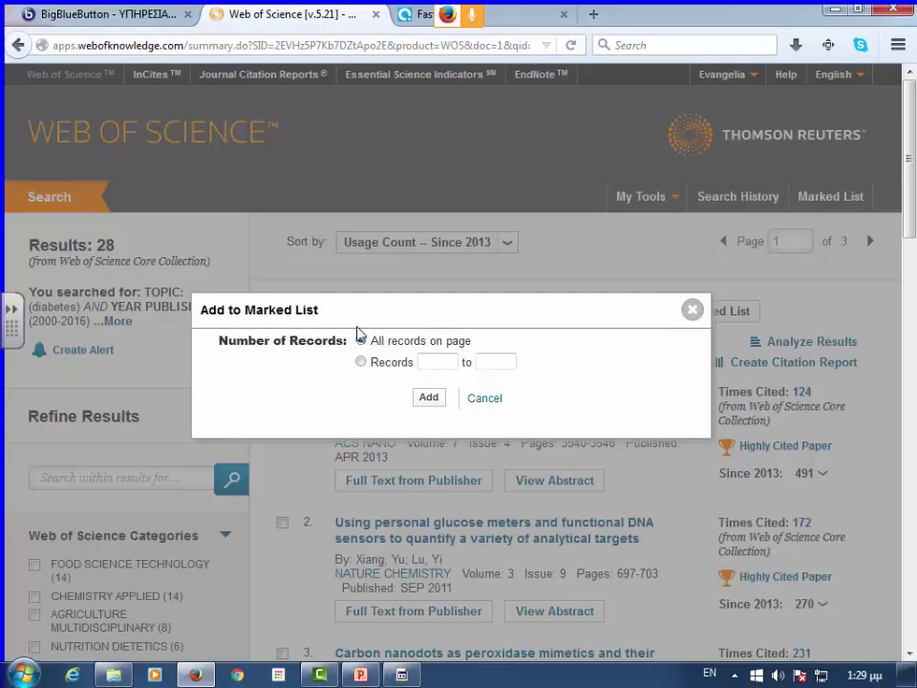
- Close the marked-list dialog and show 50 results per page
left_click(692, 309)
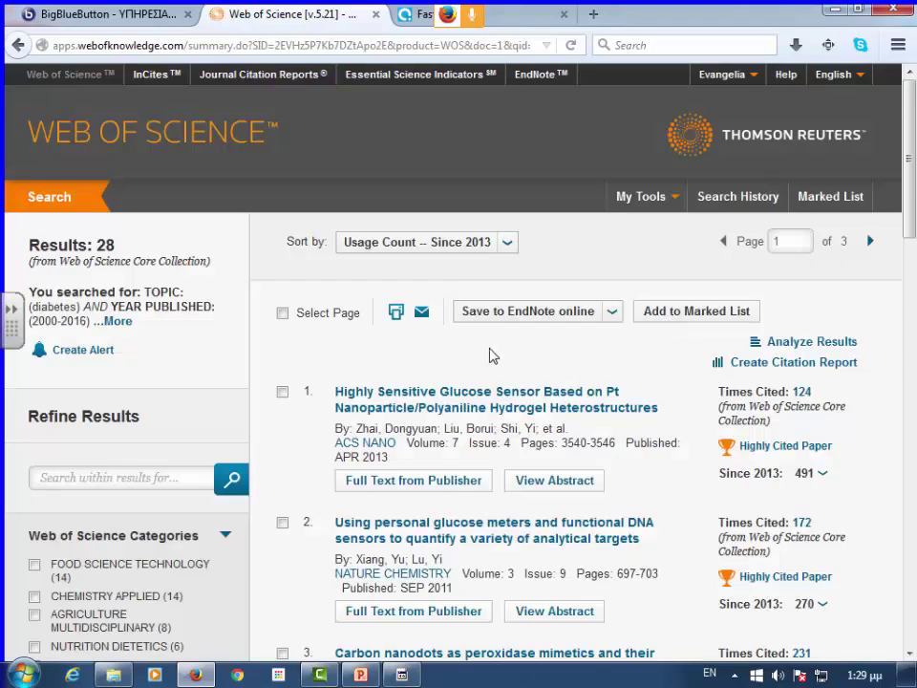
scroll(430, 368, "down", 15)
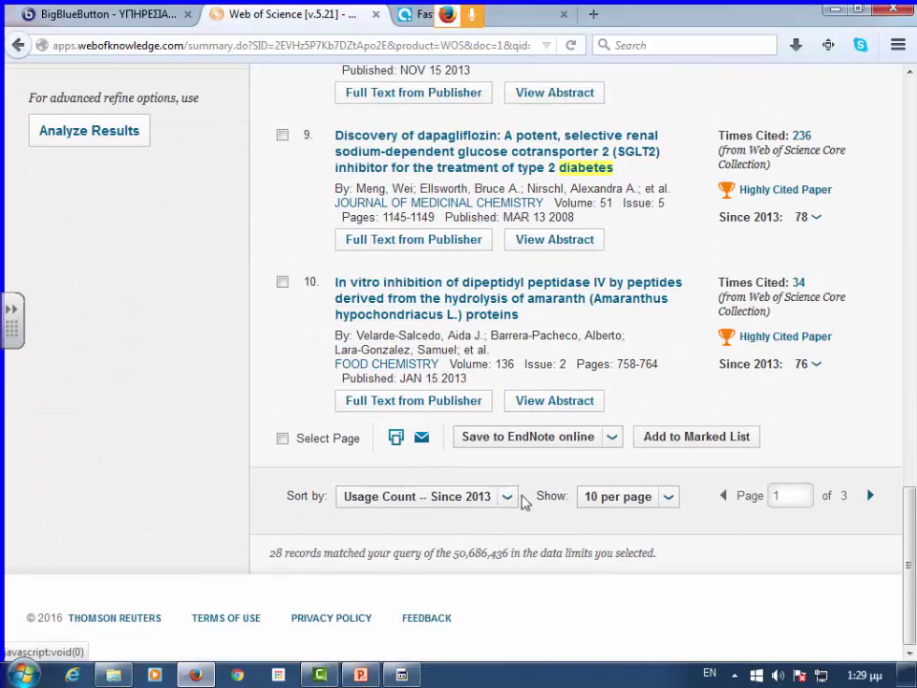
left_click(666, 497)
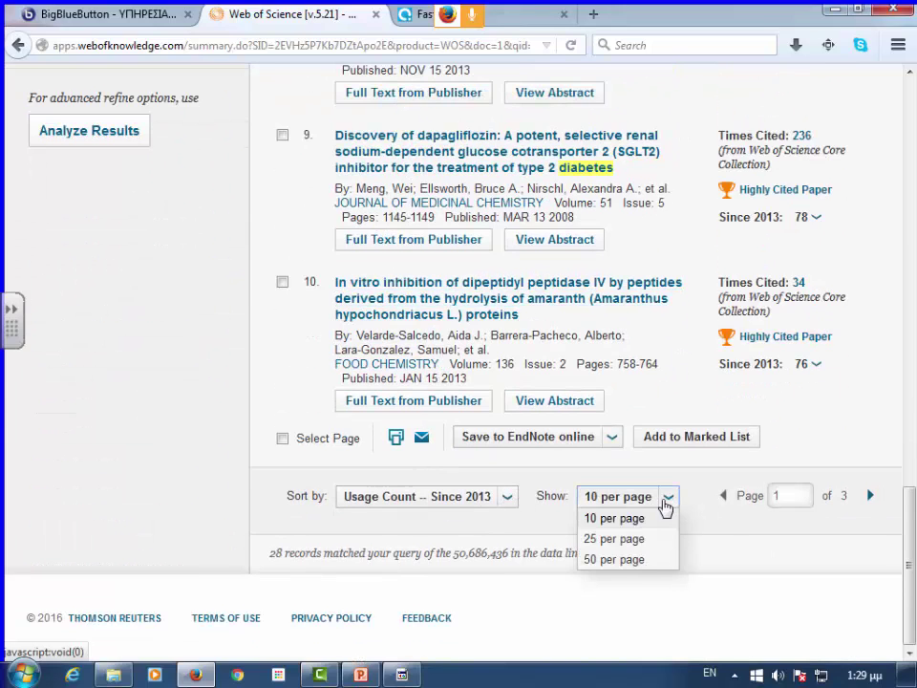
left_click(637, 564)
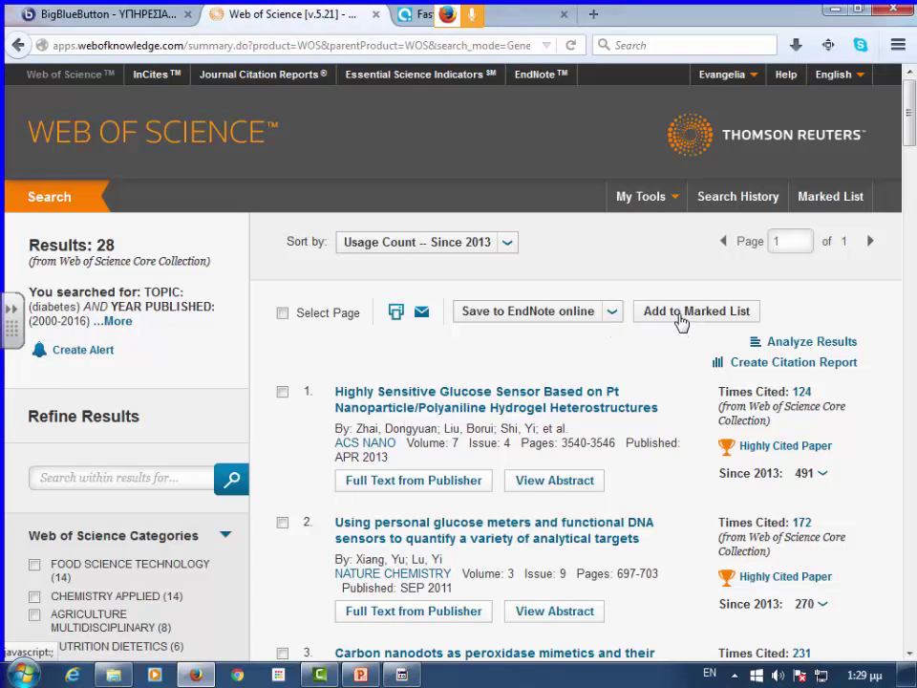
- Add records 1 to 28 to the Marked List
left_click(680, 312)
left_click(361, 358)
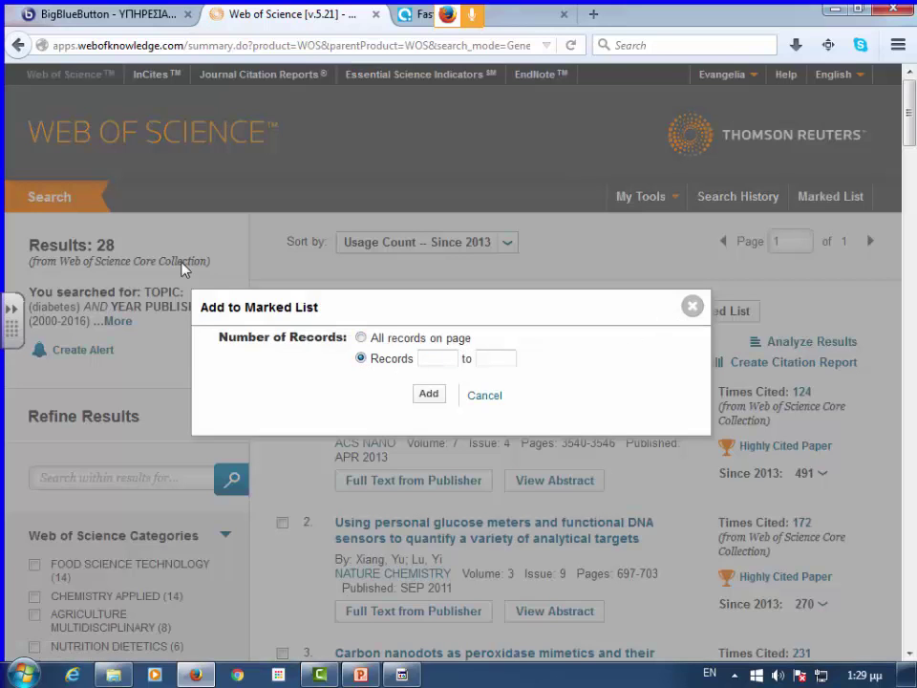
left_click(435, 357)
type("1")
left_click(488, 359)
type("28")
left_click(429, 394)
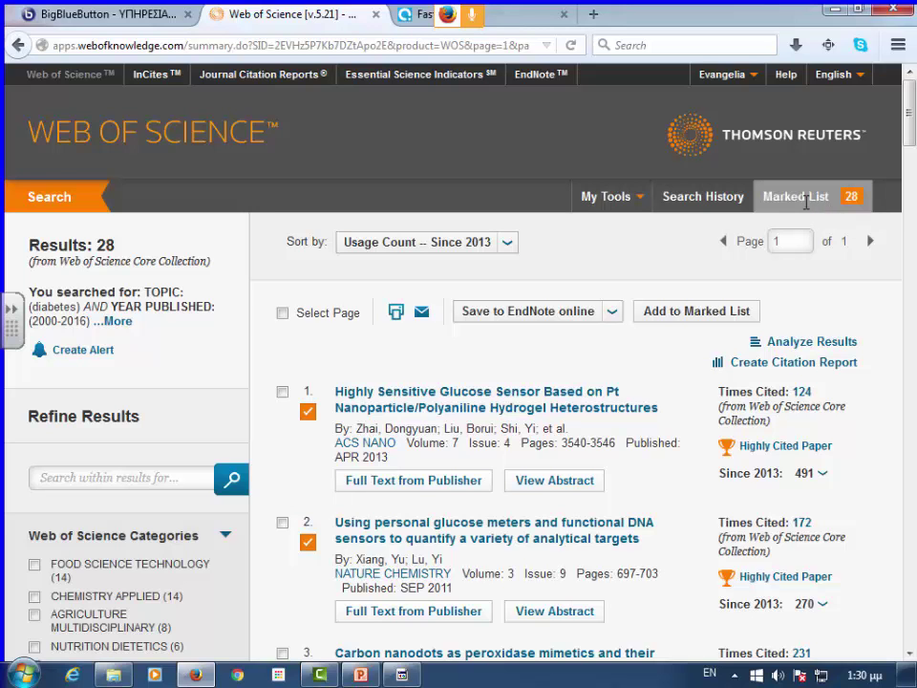
- Open the Marked List of 28 records and scroll through its output options
left_click(795, 196)
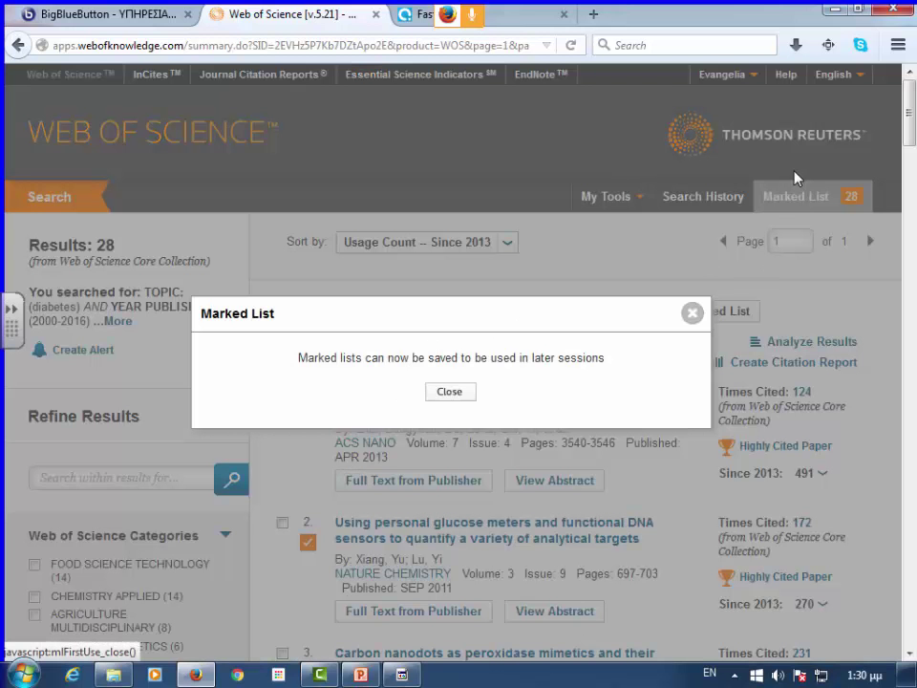
left_click(455, 396)
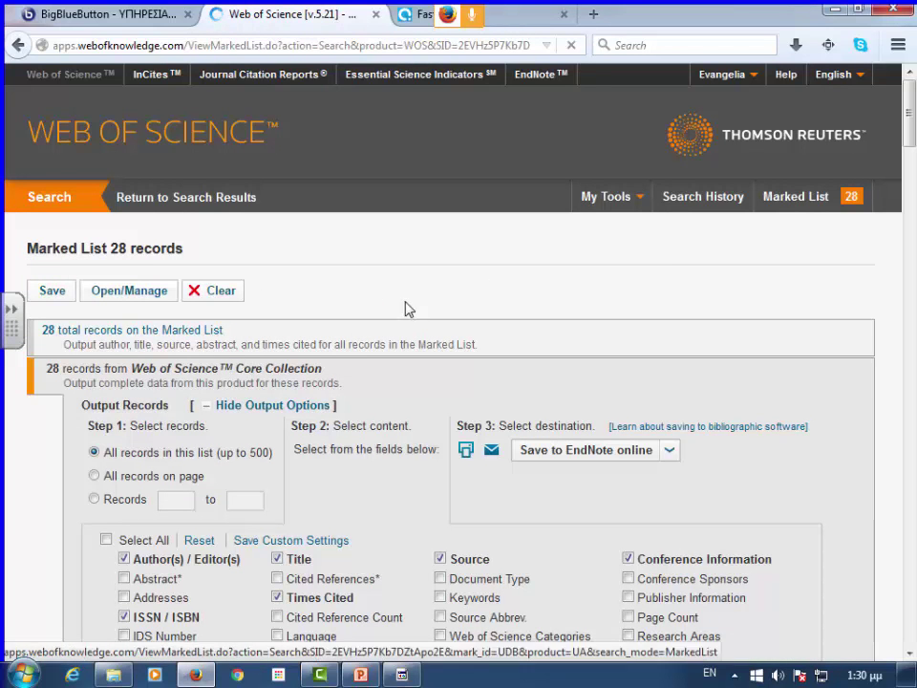
scroll(334, 298, "down", 1)
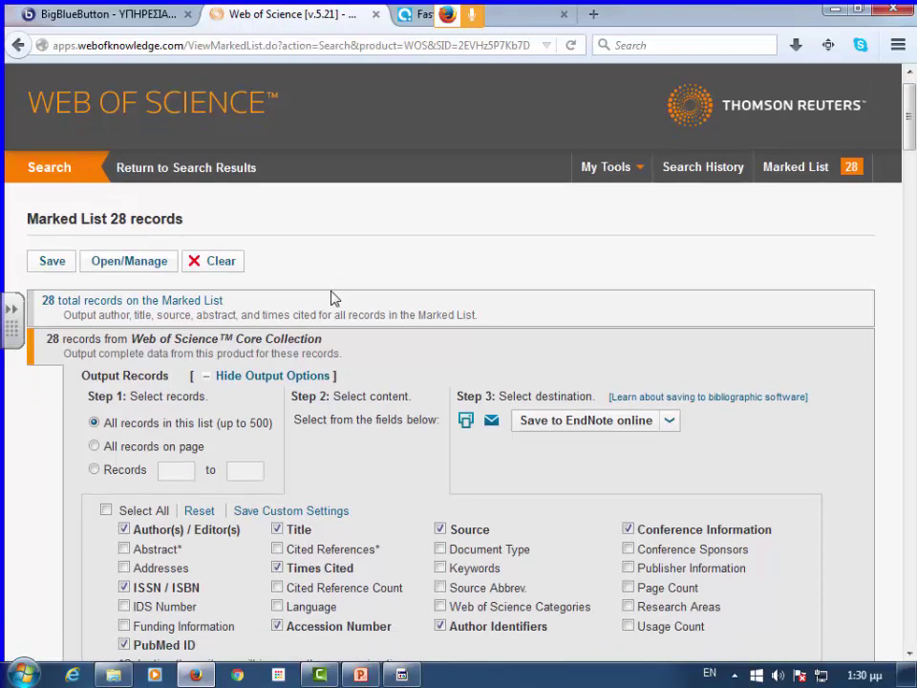
scroll(171, 266, "down", 3)
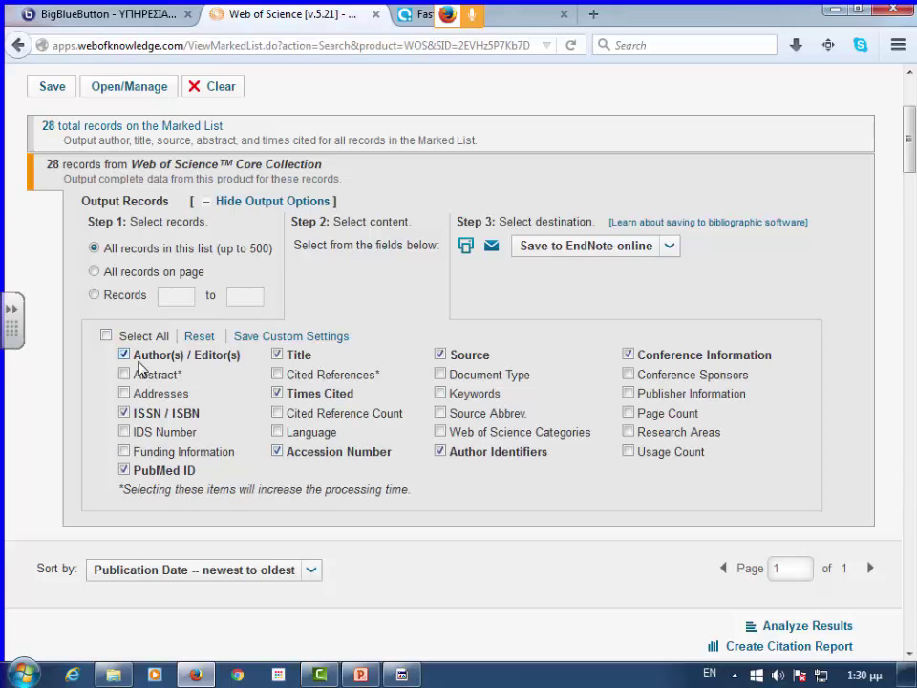
scroll(143, 363, "down", 3)
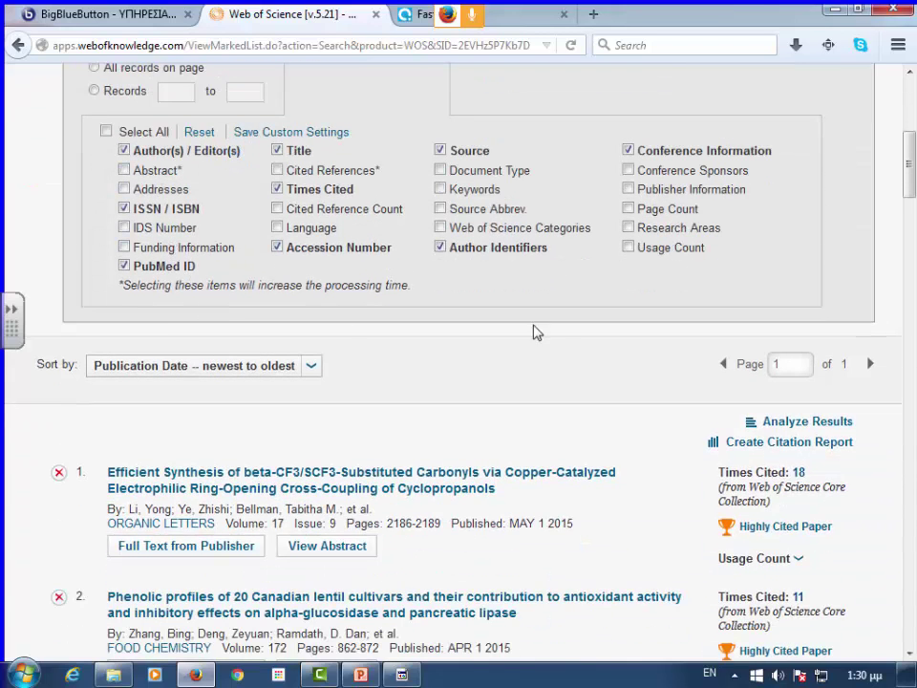
scroll(430, 333, "up", 3)
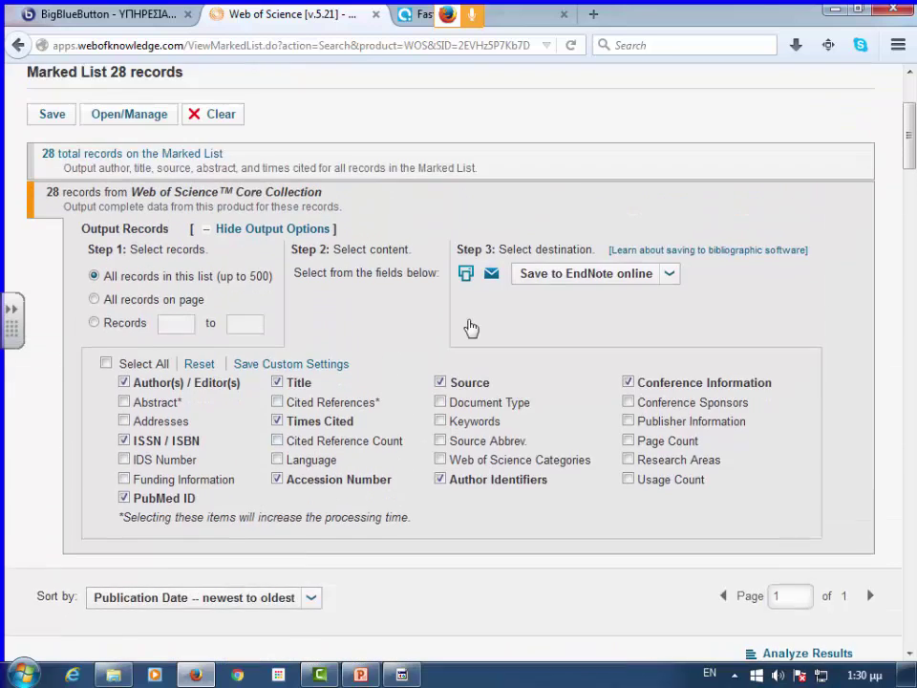
scroll(458, 344, "up", 1)
- Review the save destinations in the Save to EndNote online dropdown
left_click(671, 350)
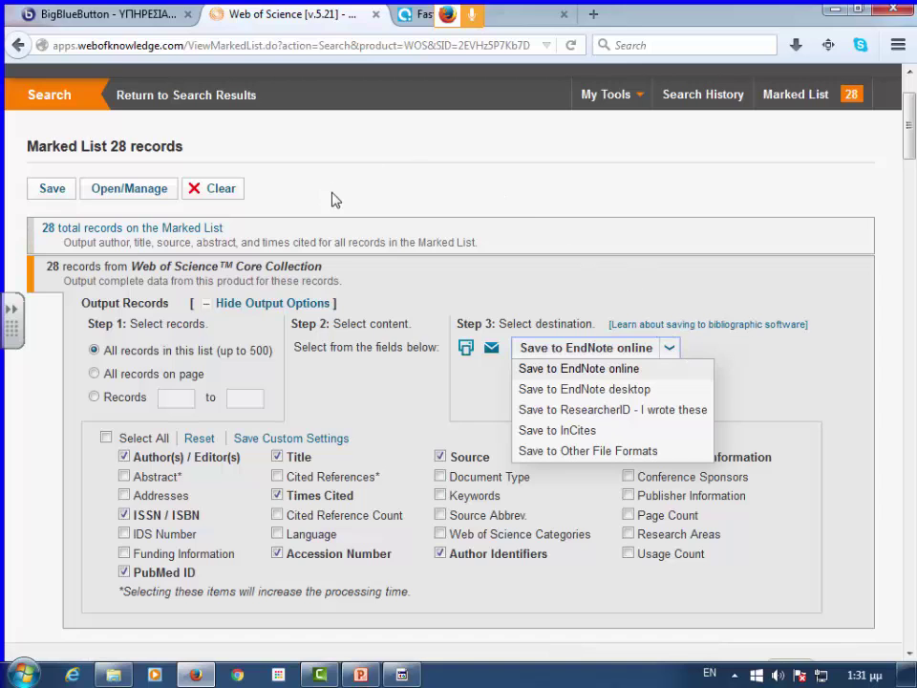
scroll(347, 294, "down", 4)
scroll(334, 293, "down", 3)
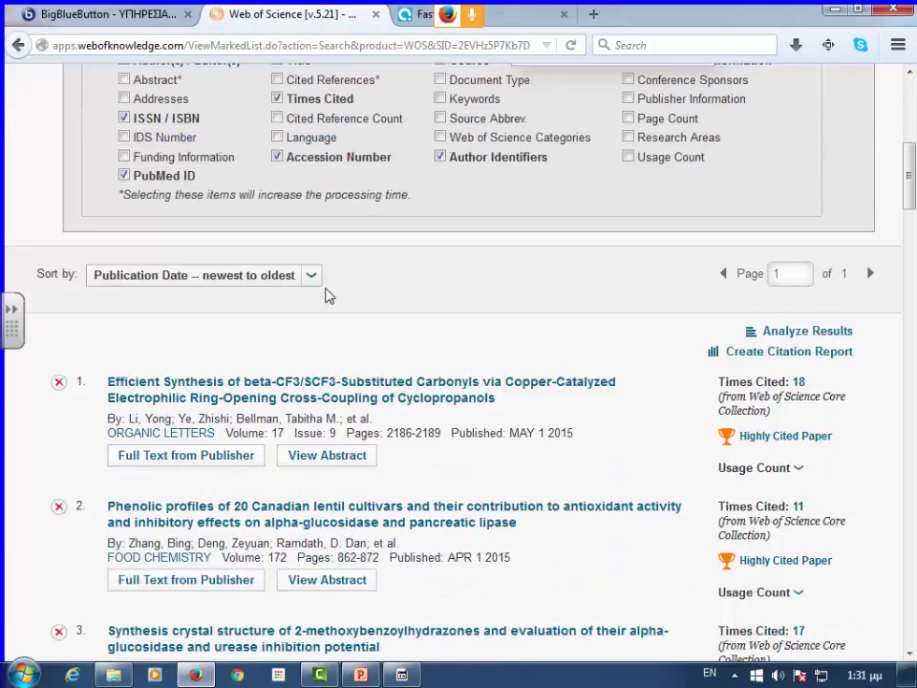
scroll(92, 260, "up", 5)
- Return to Basic Search and delete the diabetes topic and 2000-2016 year range
left_click(57, 197)
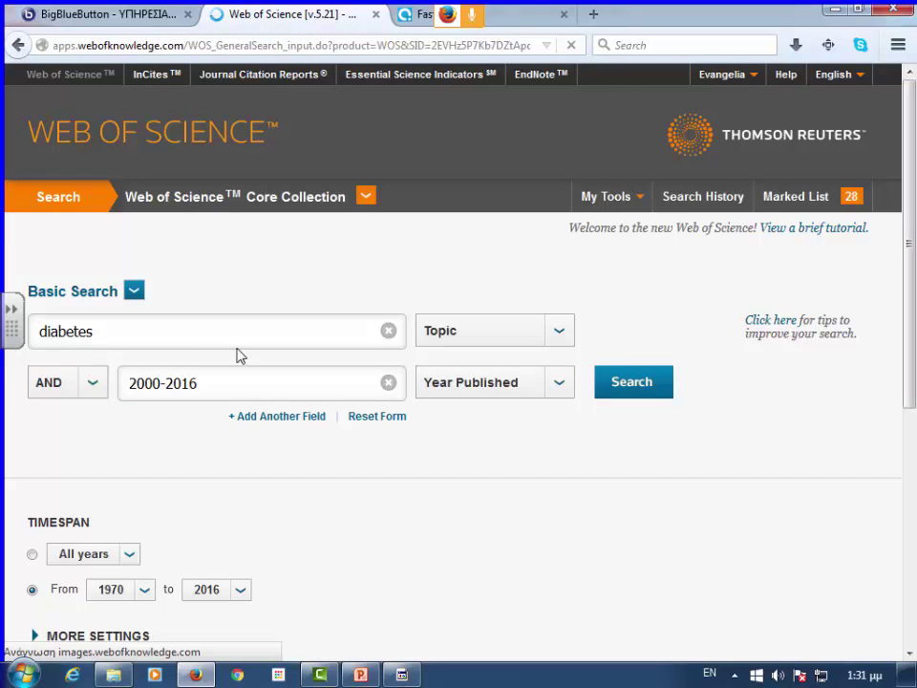
double_click(74, 329)
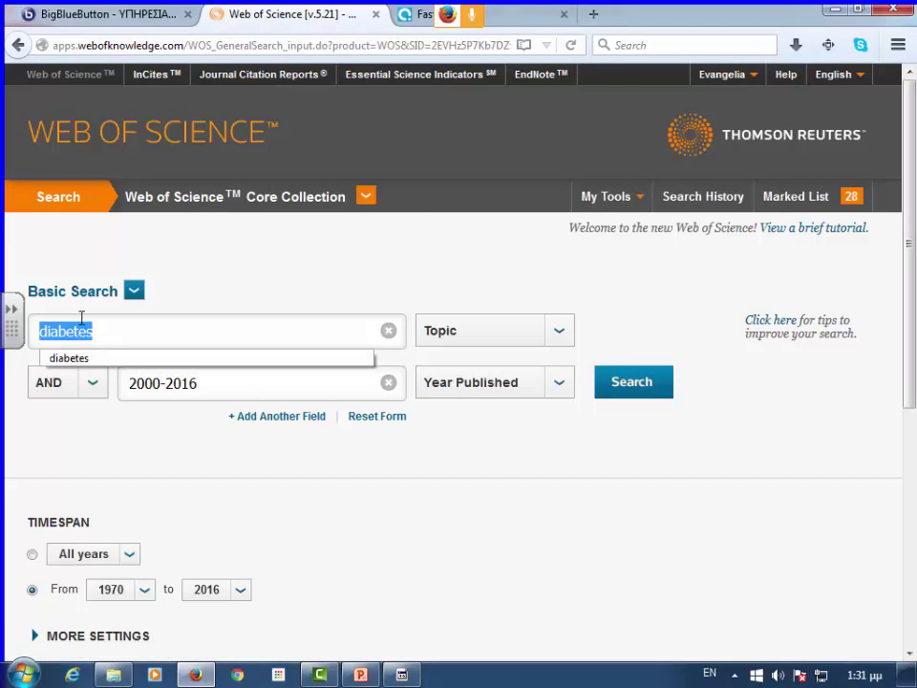
key("BackSpace")
left_click_drag(206, 386, 76, 378)
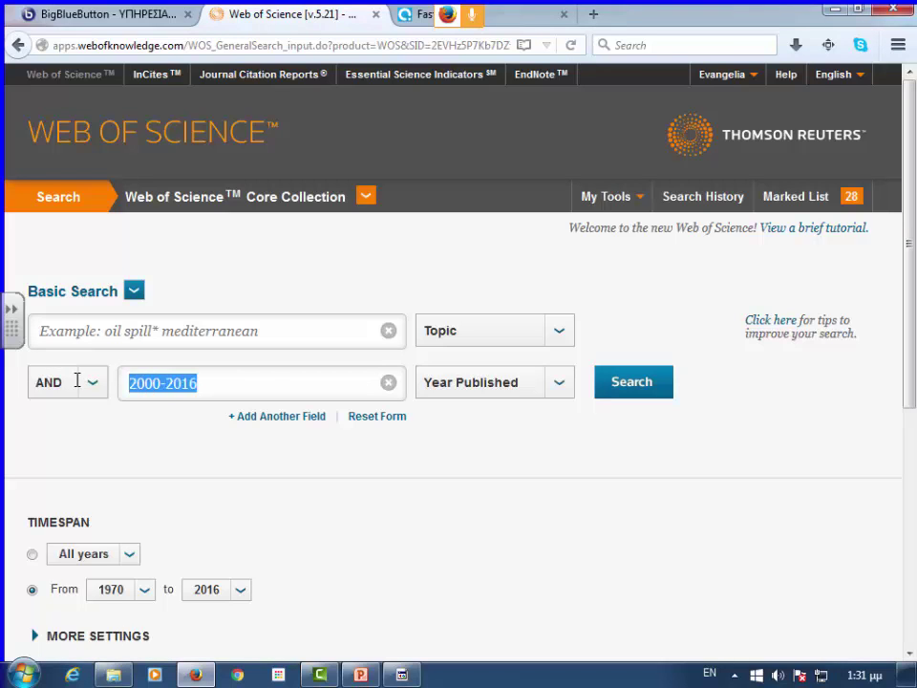
key("BackSpace")
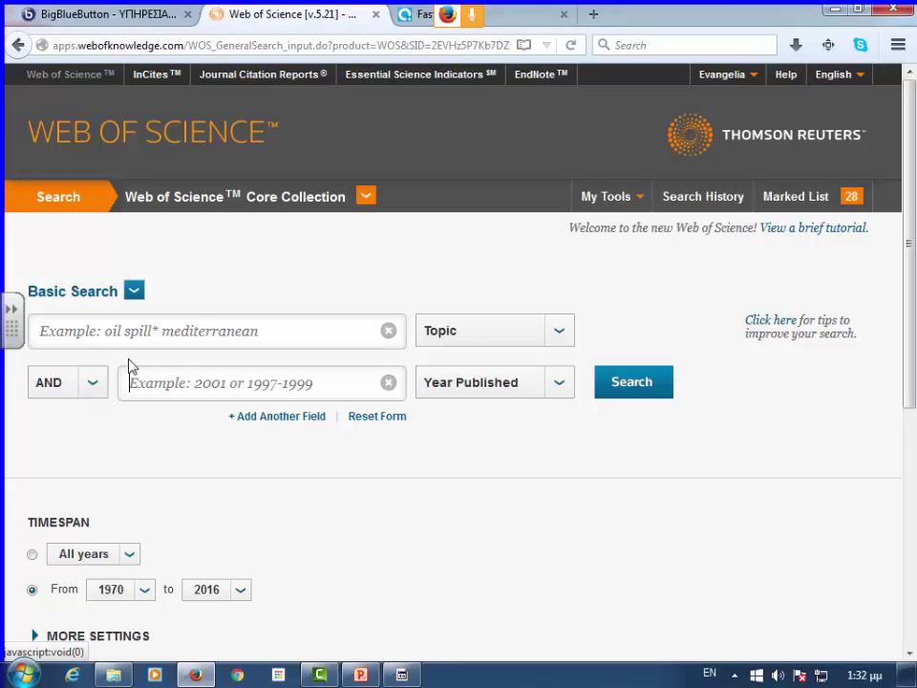
- Switch the first search field to Organization-Enhanced
left_click(558, 332)
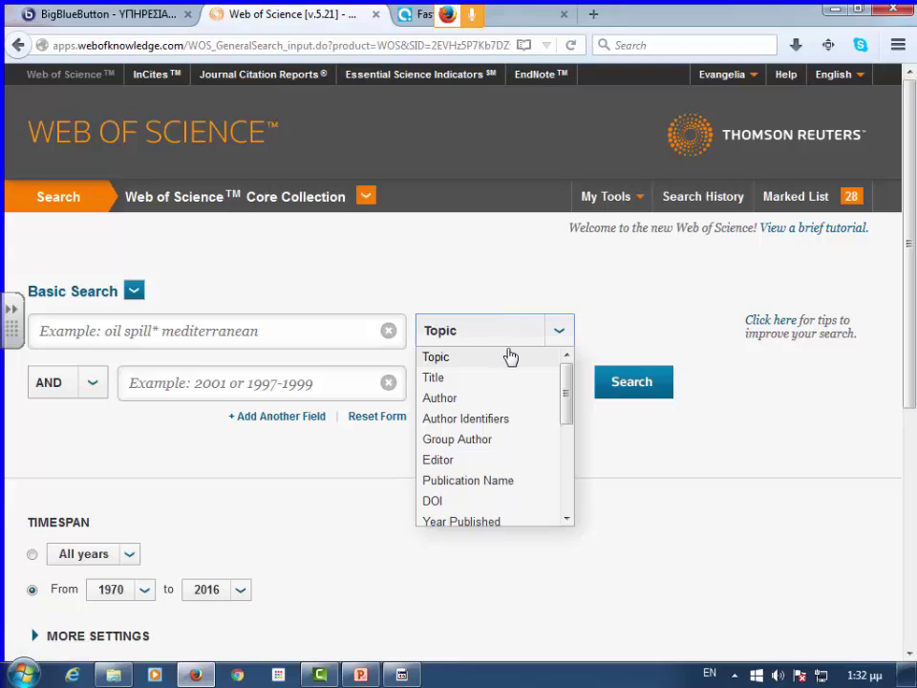
scroll(497, 404, "down", 2)
scroll(505, 435, "down", 1)
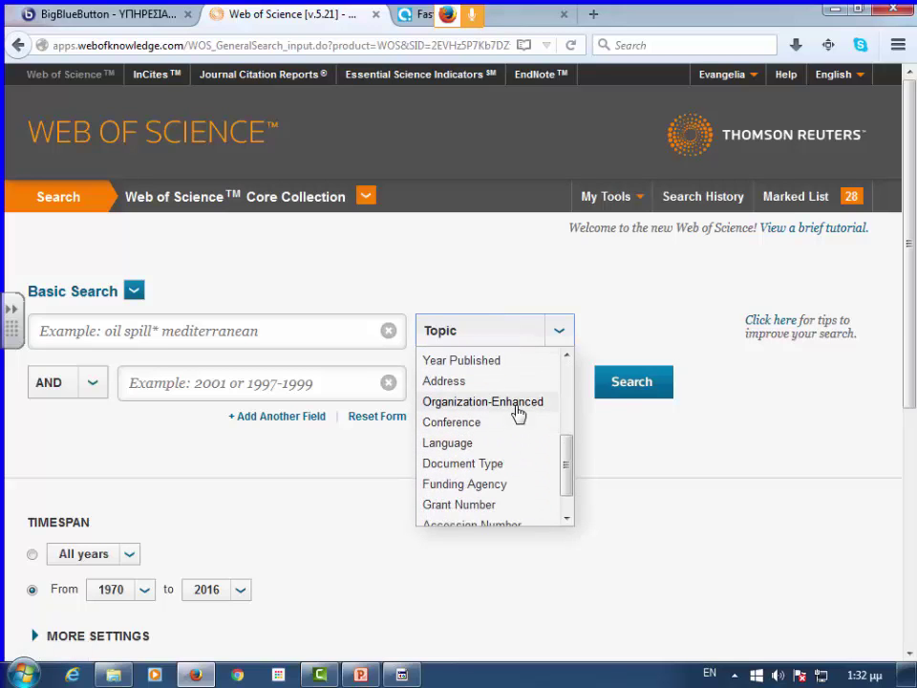
left_click(516, 402)
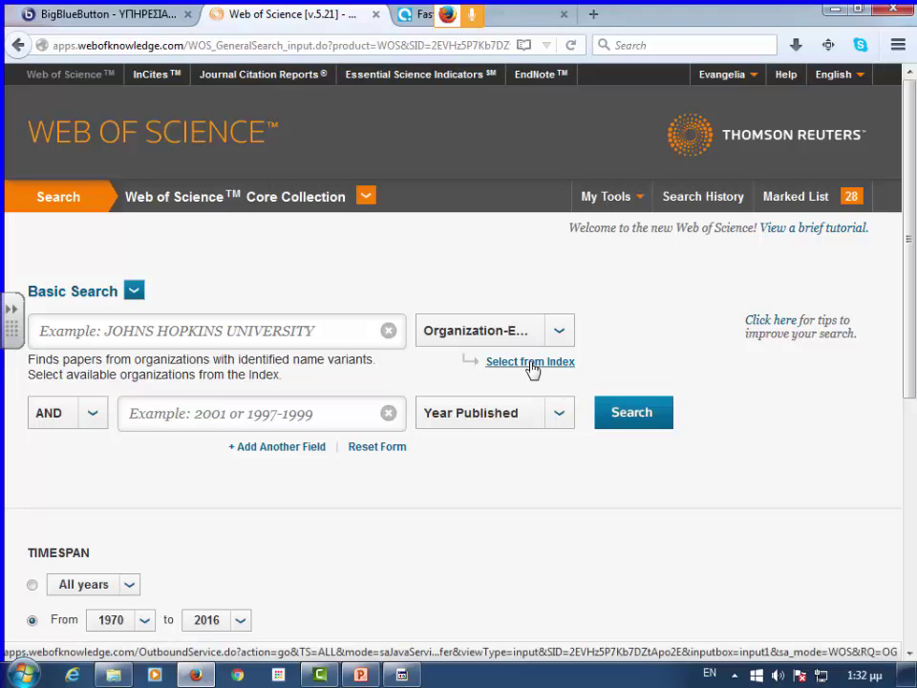
- Find 'thessaly' in the organizations index and view University of Thessaly's Volos, Greece details
left_click(531, 362)
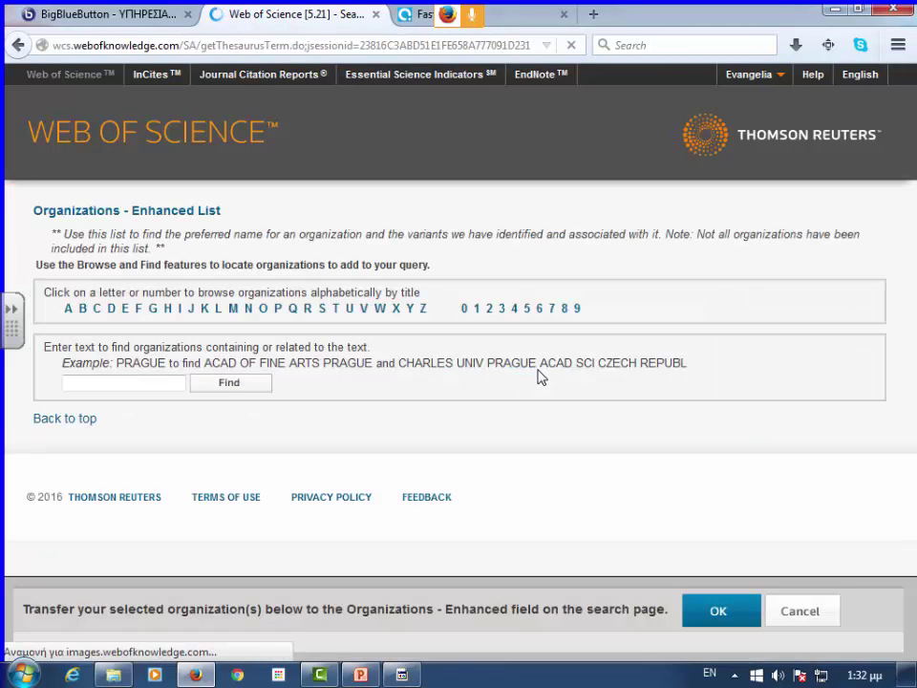
left_click(156, 383)
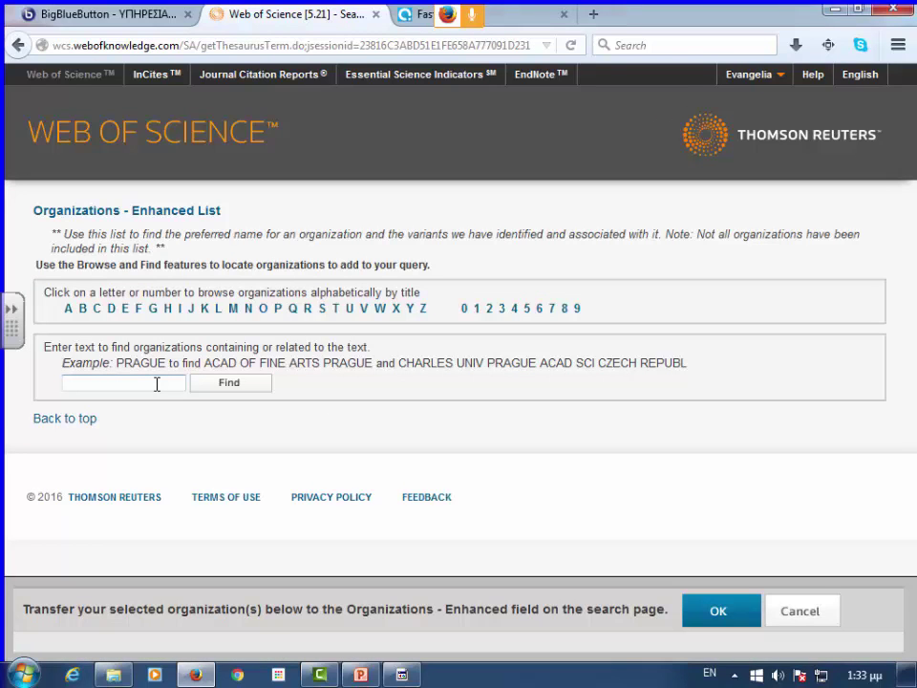
type("thessaly")
left_click(247, 388)
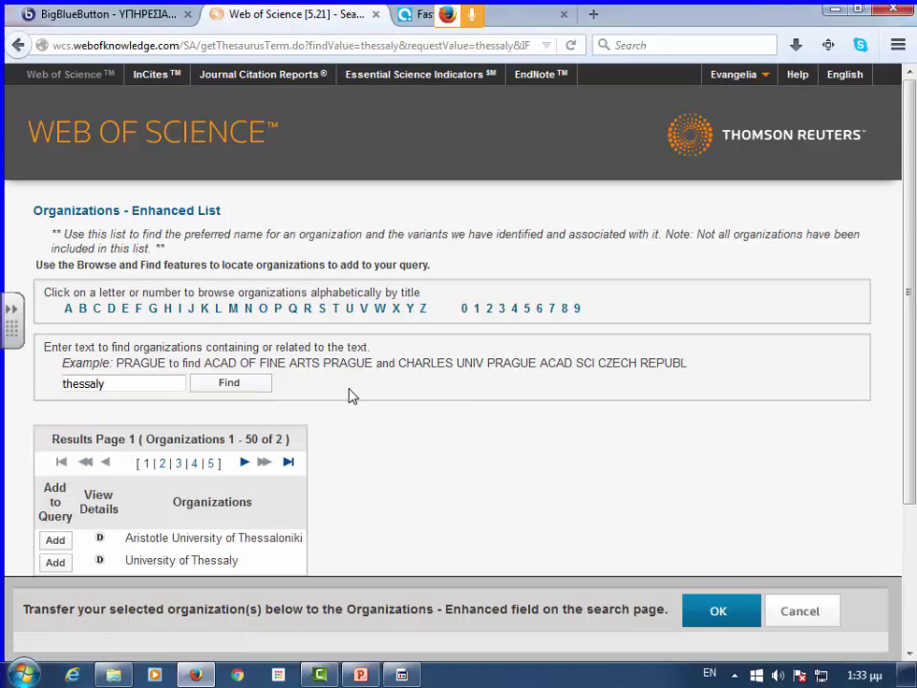
scroll(349, 392, "down", 3)
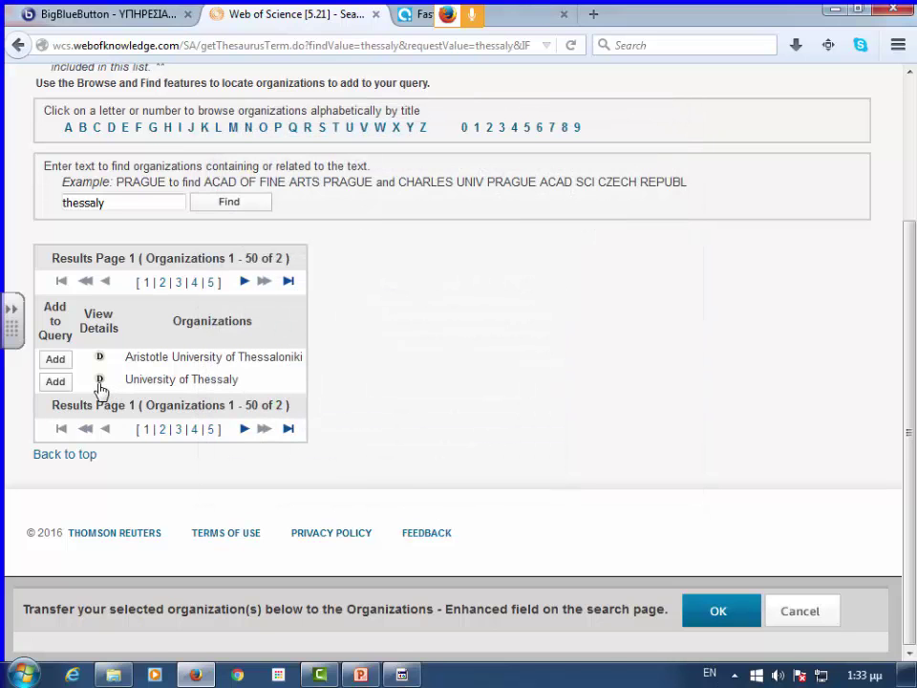
left_click(99, 383)
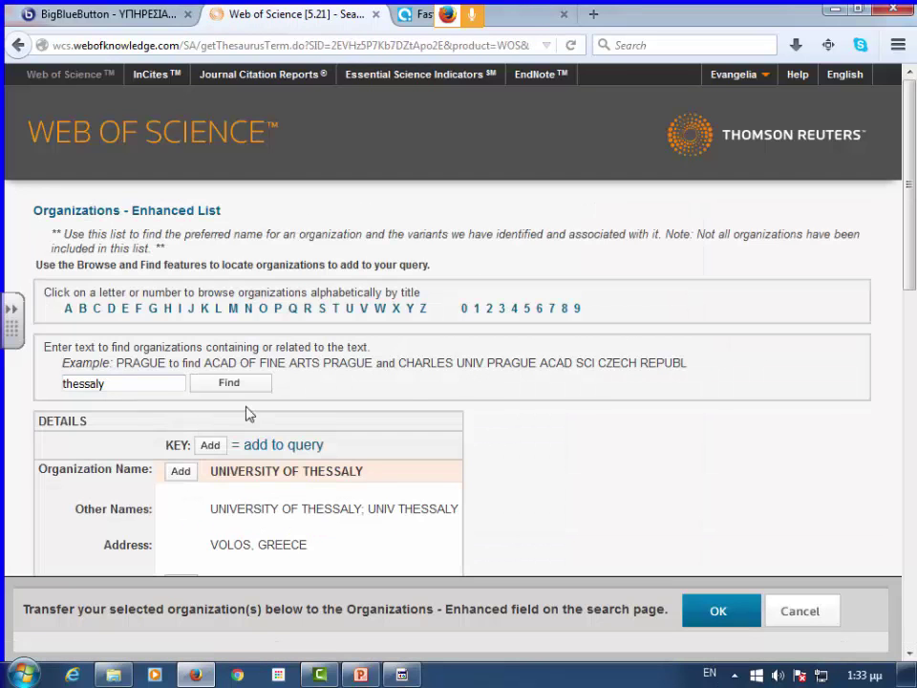
scroll(286, 408, "down", 5)
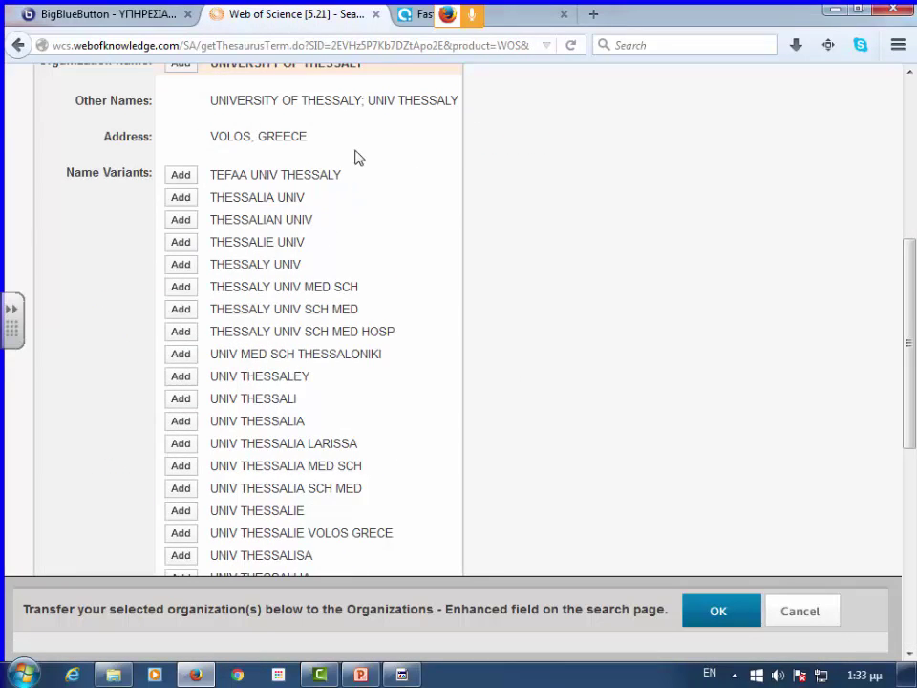
scroll(359, 465, "down", 4)
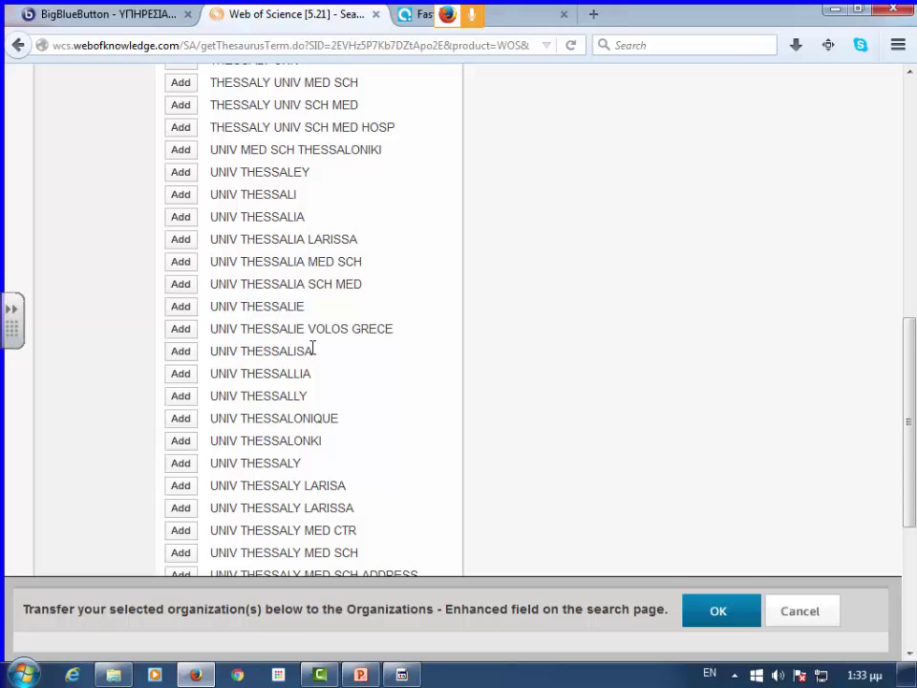
scroll(351, 351, "down", 5)
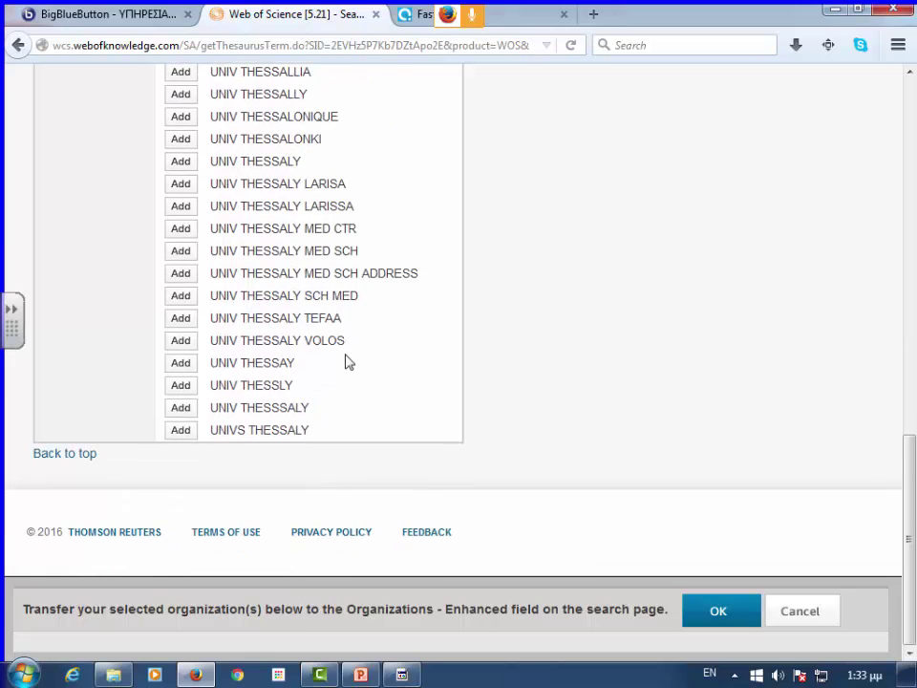
scroll(348, 361, "up", 2)
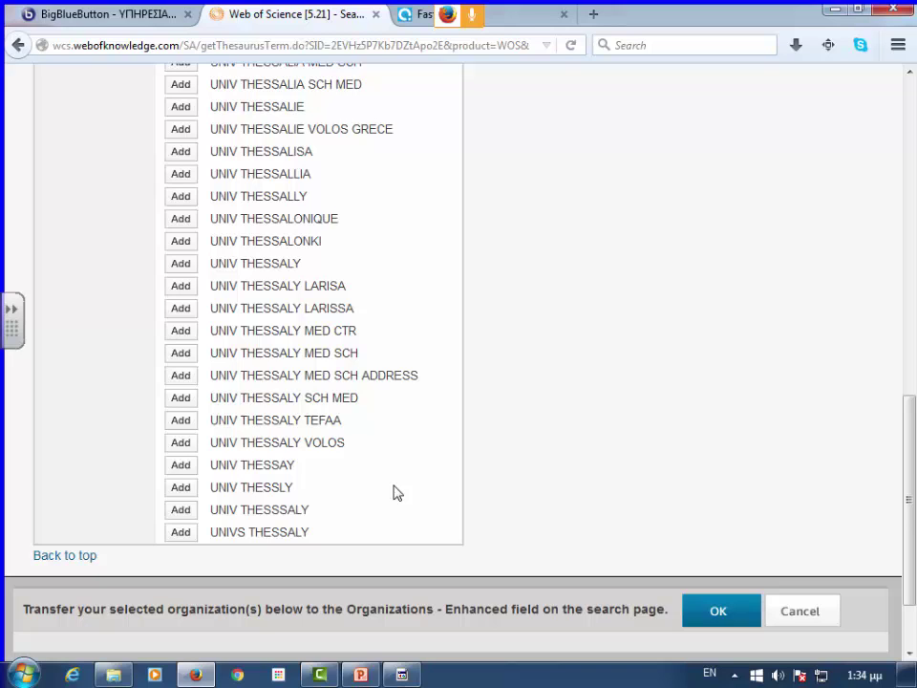
scroll(371, 256, "up", 7)
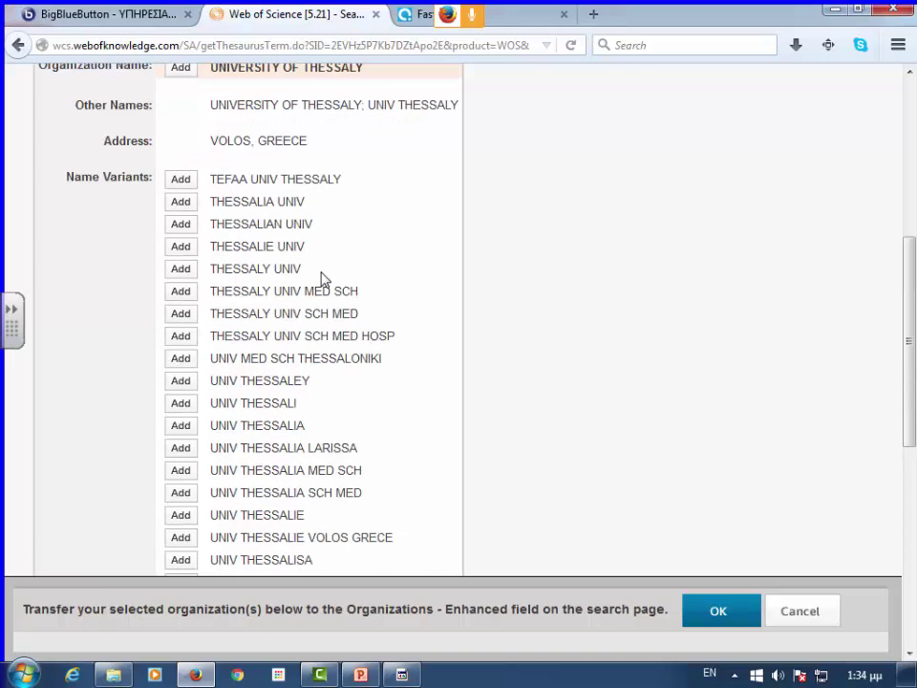
scroll(325, 287, "up", 4)
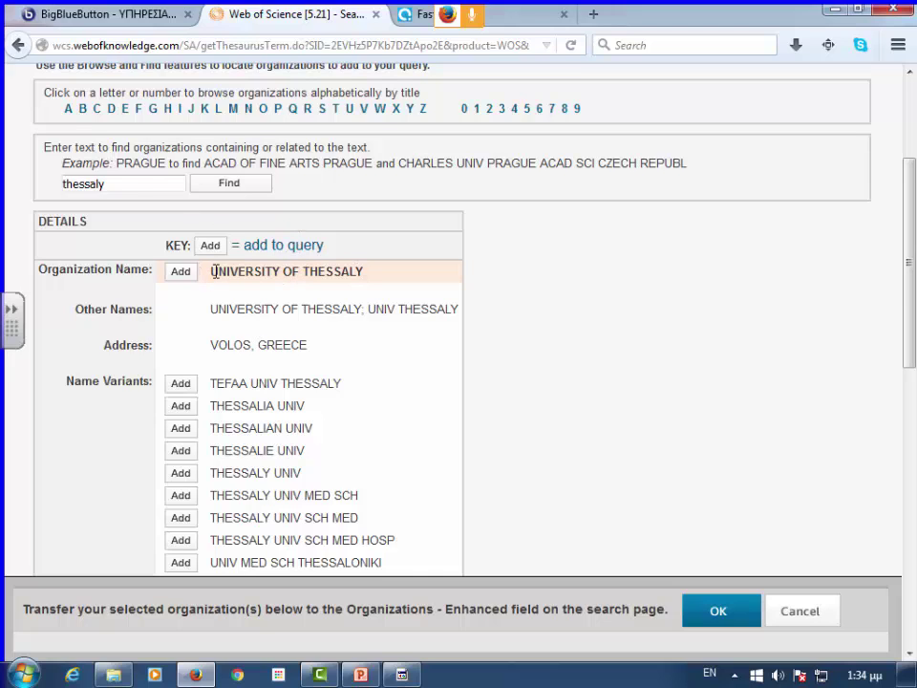
- Add UNIVERSITY OF THESSALY to the Organization-Enhanced field and run the search
left_click_drag(211, 272, 375, 281)
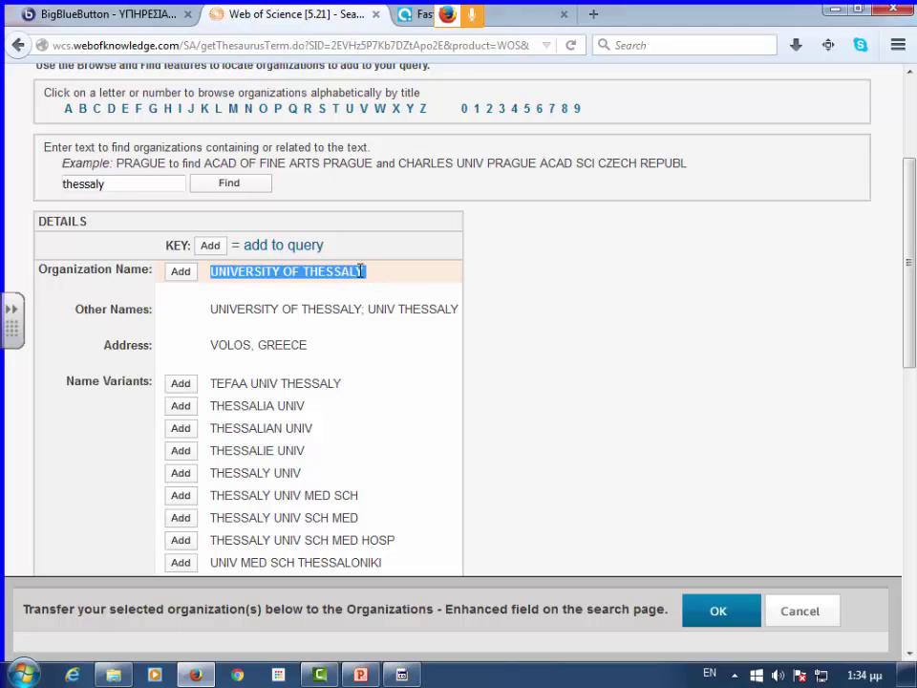
left_click(181, 273)
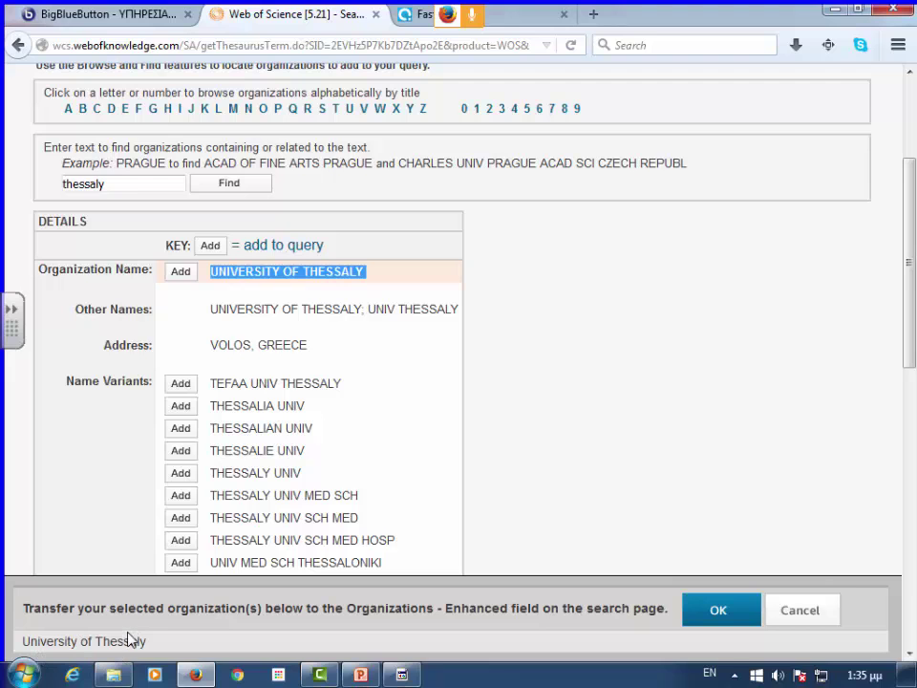
left_click(740, 620)
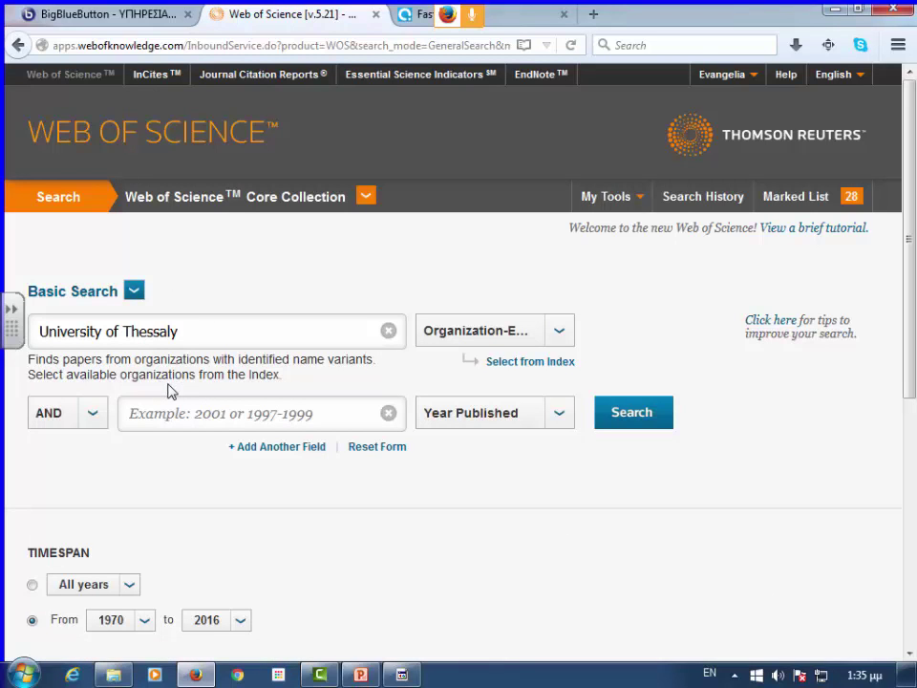
left_click(563, 334)
scroll(479, 458, "down", 2)
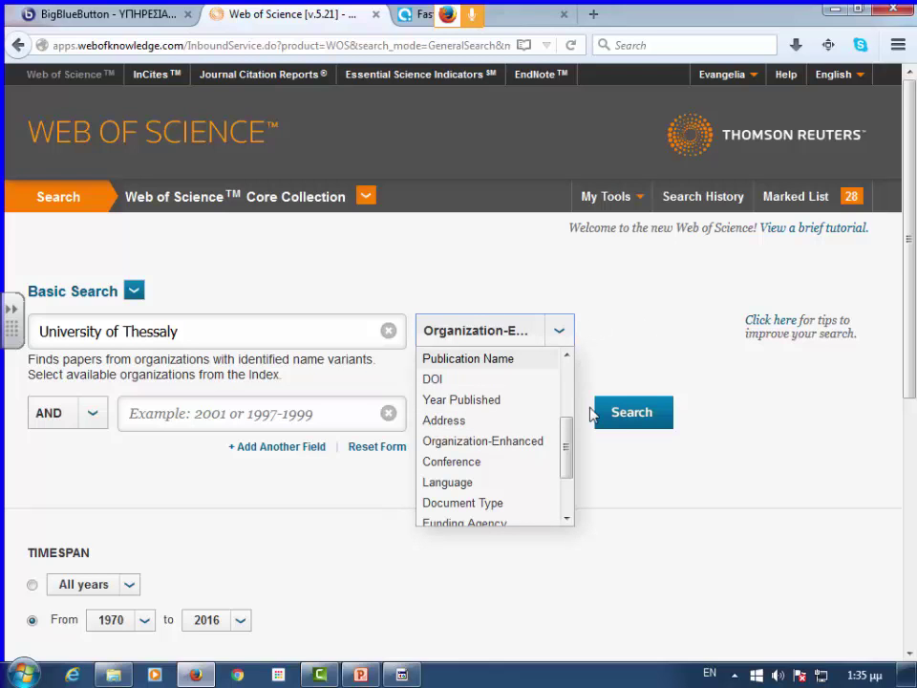
left_click(542, 400)
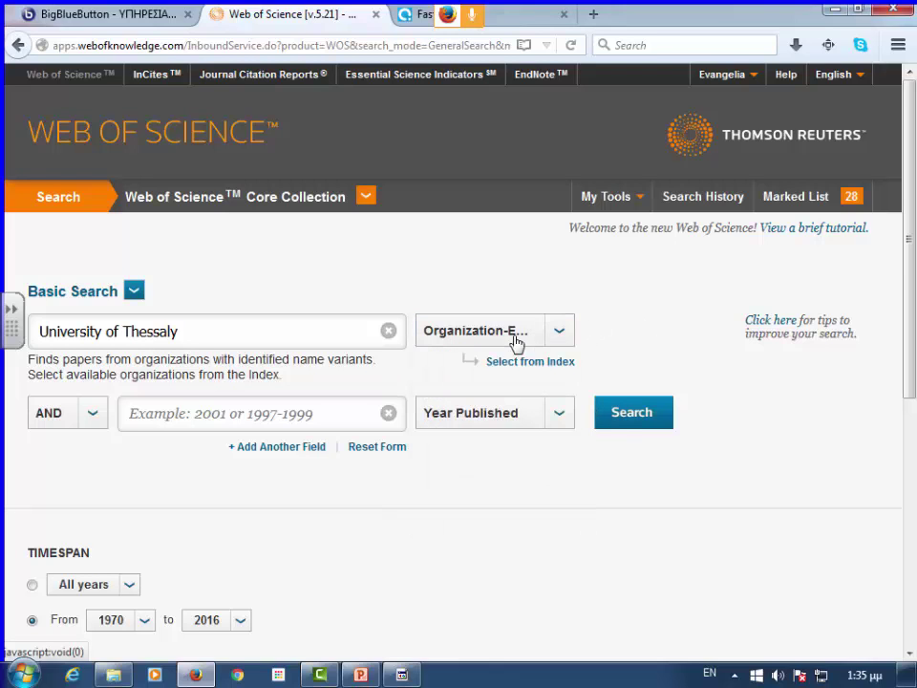
left_click(638, 422)
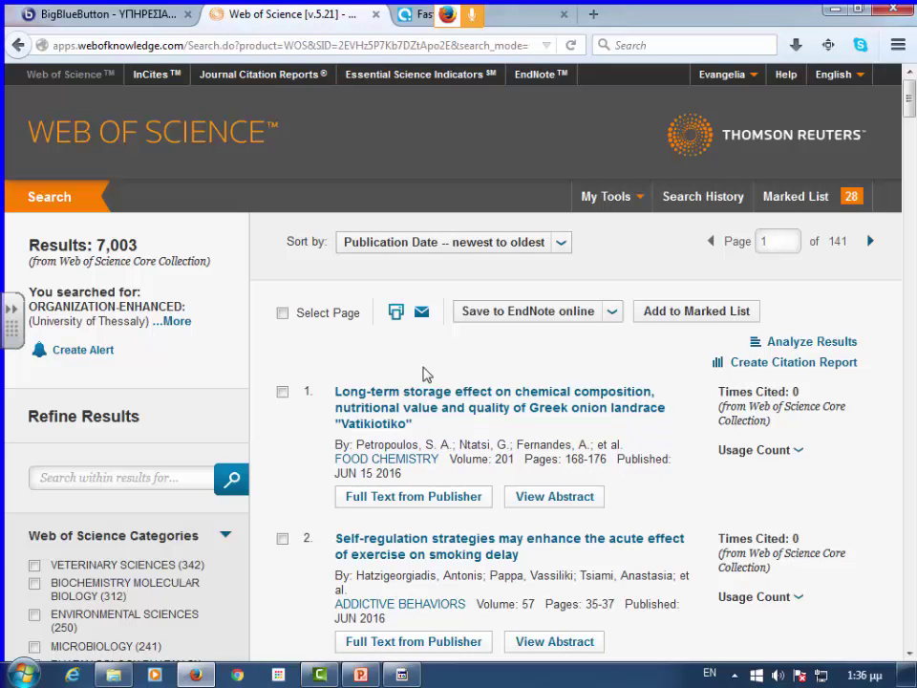
- Scroll through the 7,003 University of Thessaly results and Refine Results panel, then back up
scroll(277, 435, "down", 5)
scroll(282, 437, "down", 1)
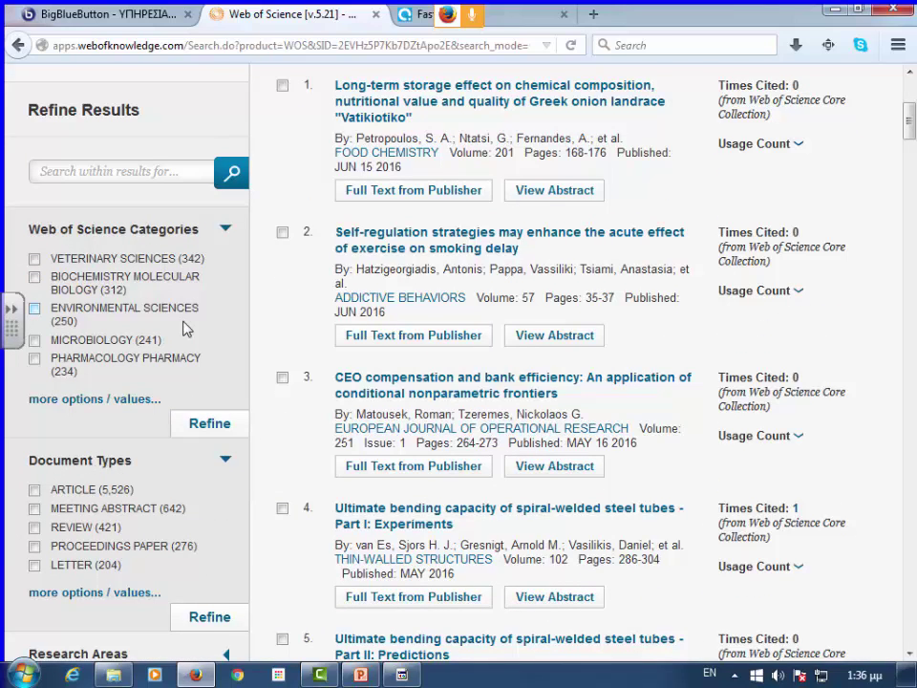
scroll(205, 279, "up", 6)
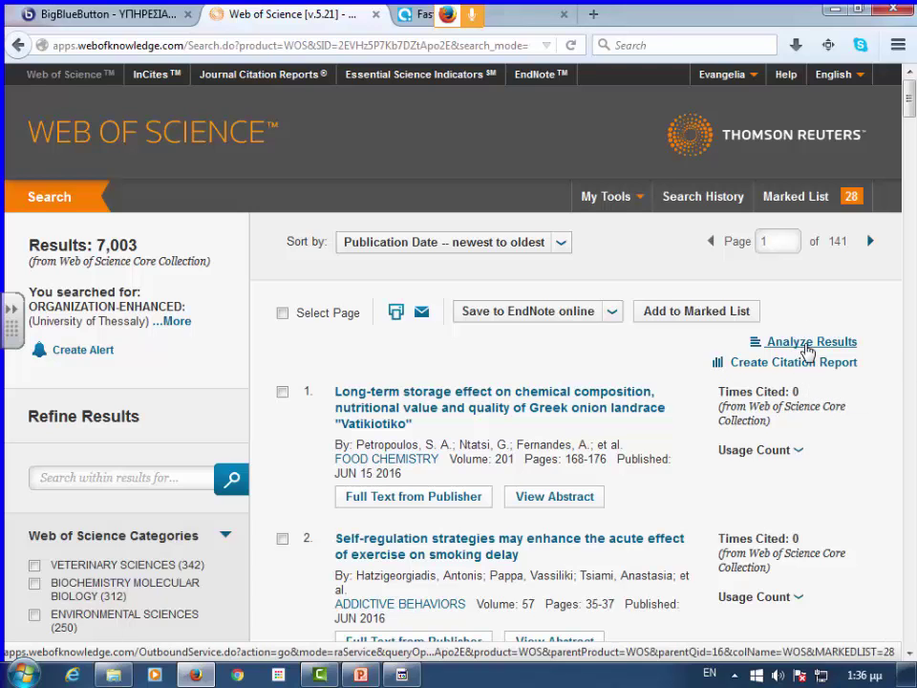
- Set Results Analysis to Web of Science Categories, top 500, minimum record count 0
left_click(806, 349)
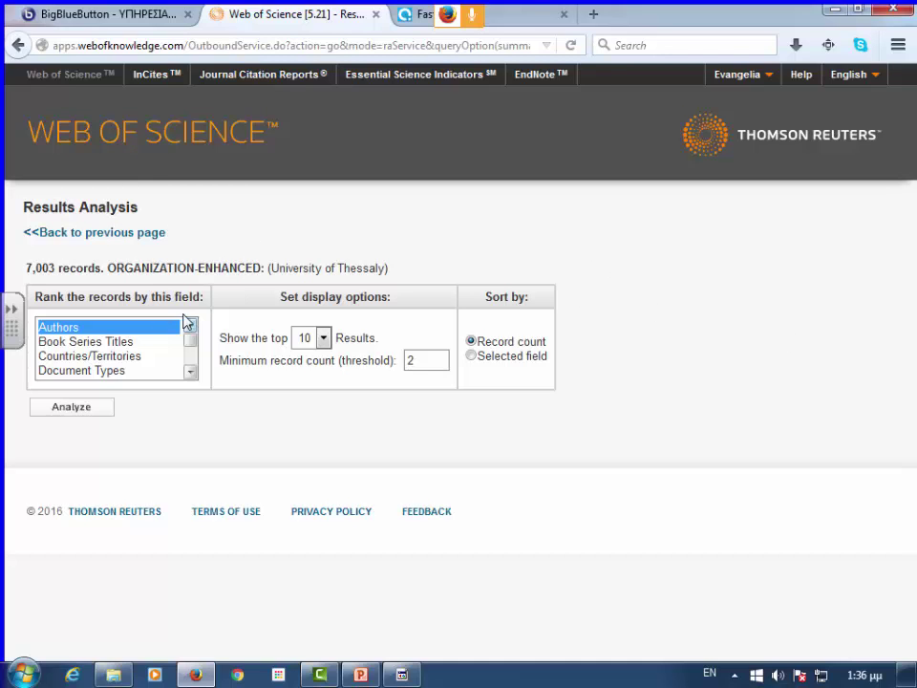
left_click_drag(190, 340, 197, 354)
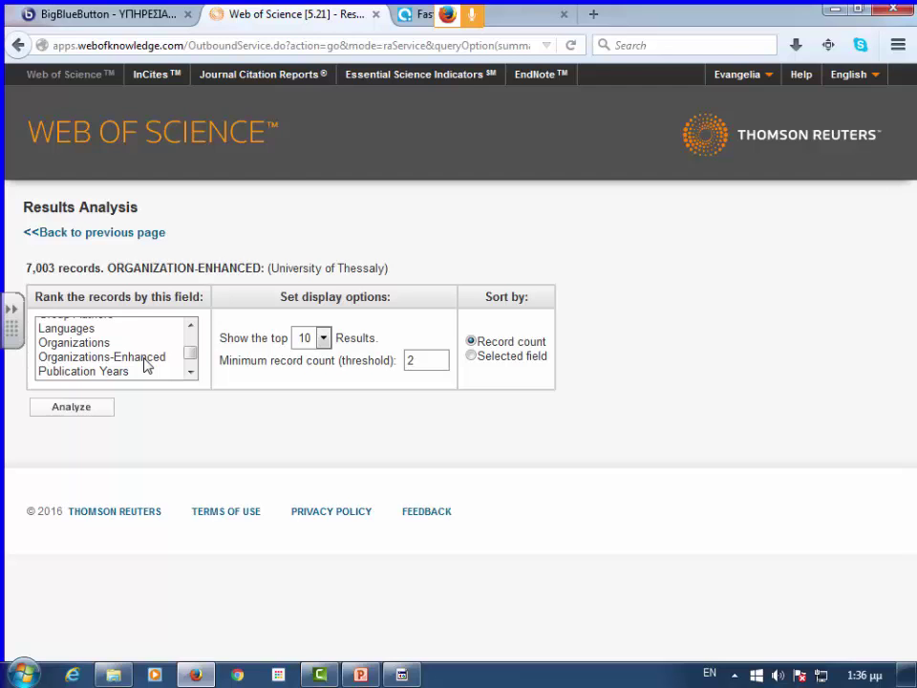
left_click_drag(188, 348, 192, 367)
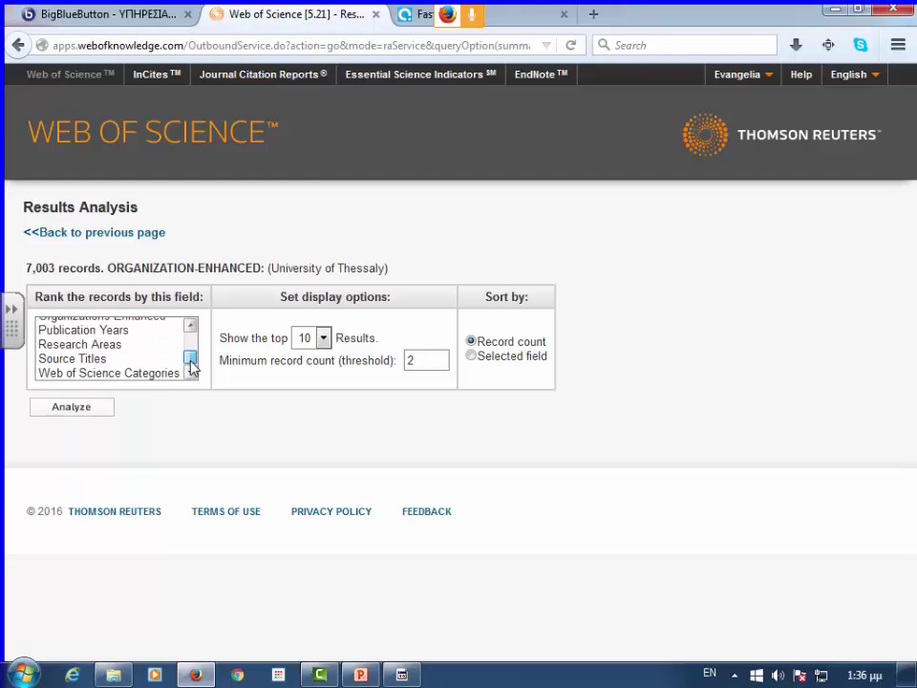
left_click(143, 376)
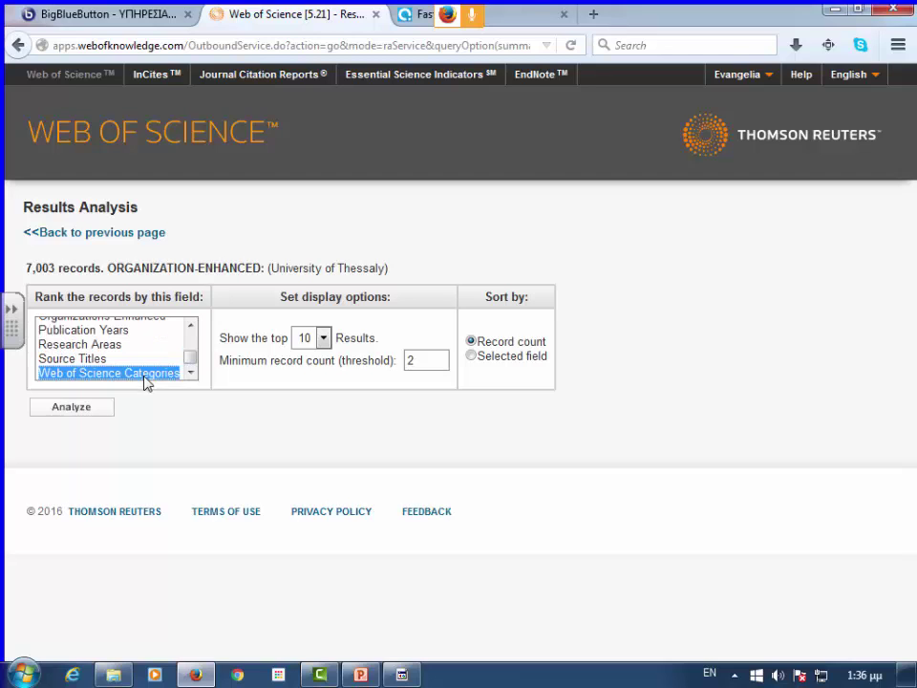
left_click(323, 340)
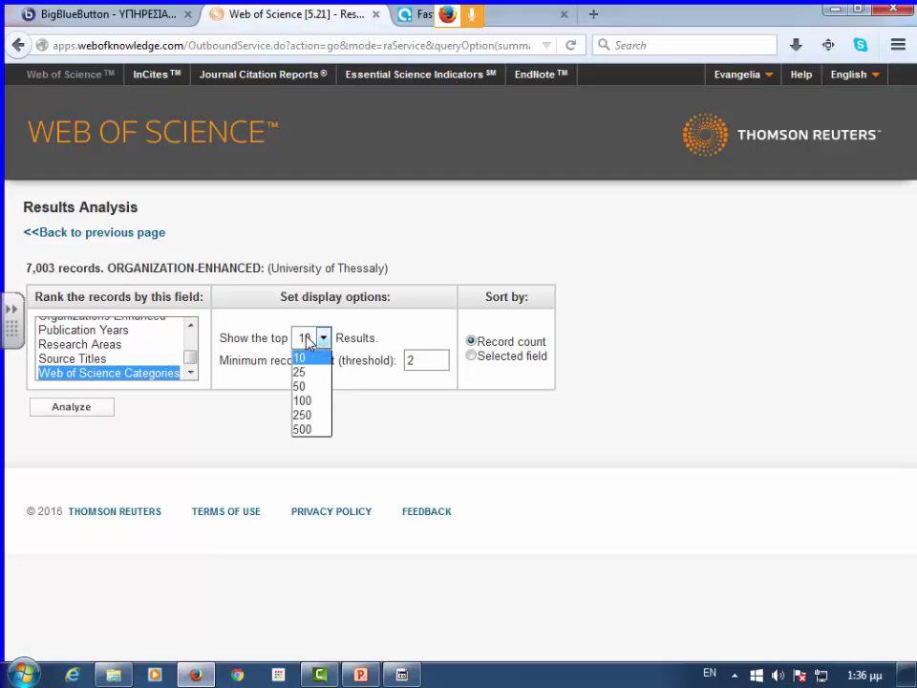
left_click(322, 431)
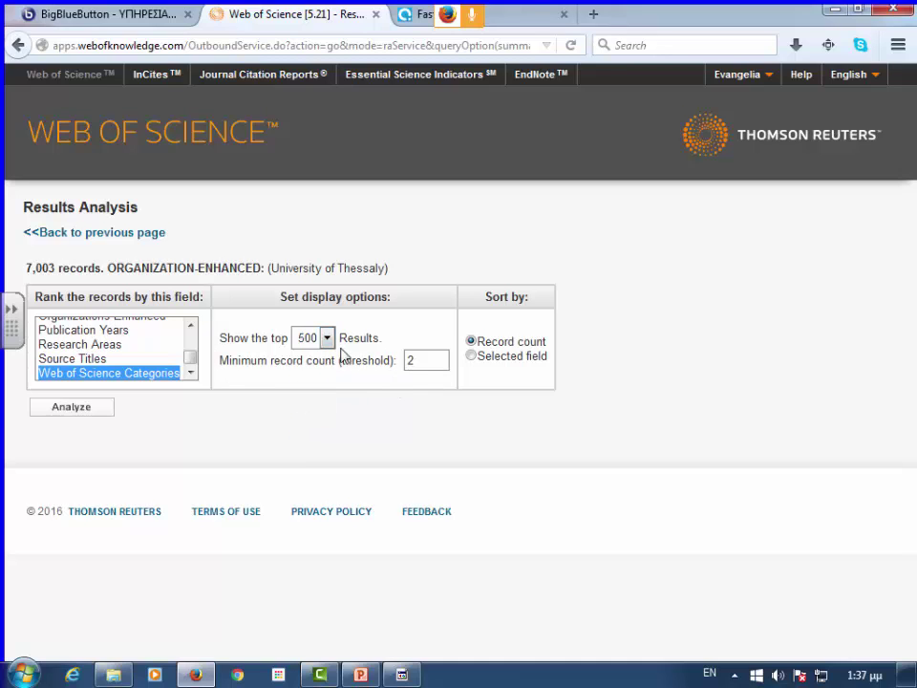
left_click(420, 359)
key("BackSpace")
type("1")
key("BackSpace")
type("0")
- Run the category analysis and scroll the ranked table led by Veterinary Sciences (342)
left_click(103, 416)
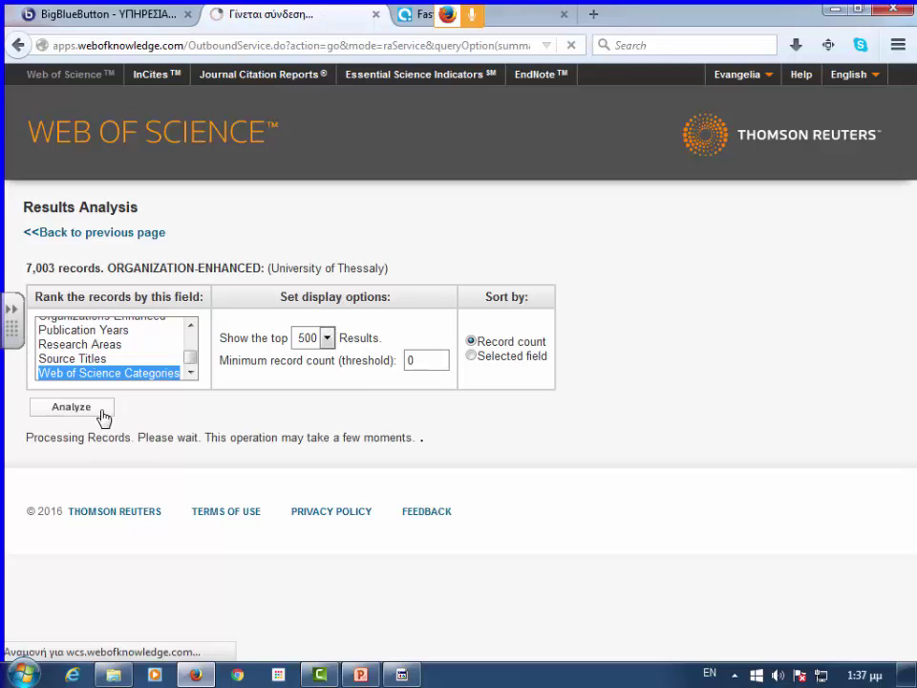
scroll(284, 426, "down", 2)
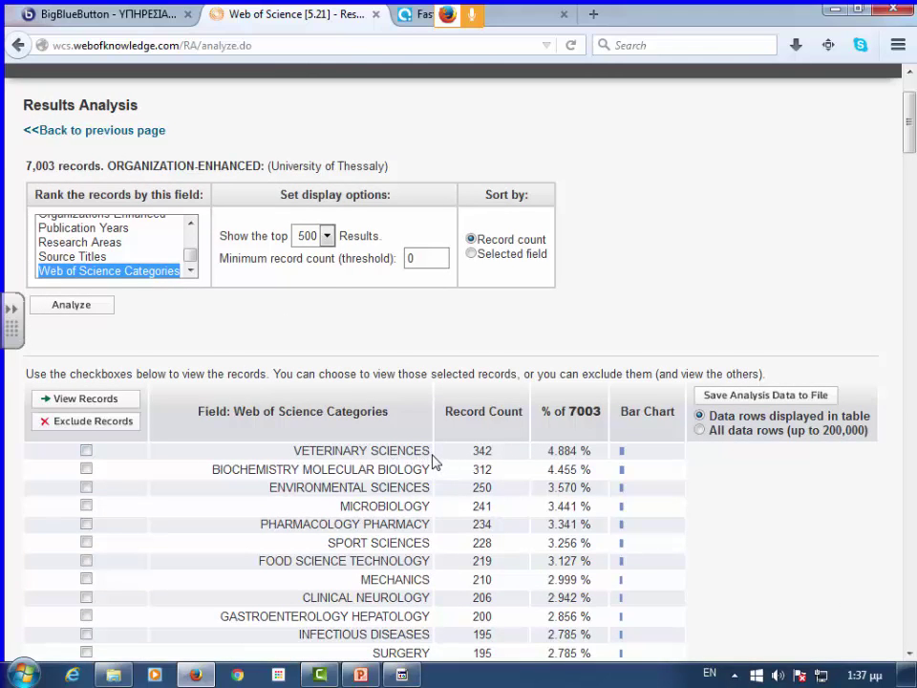
scroll(432, 462, "down", 2)
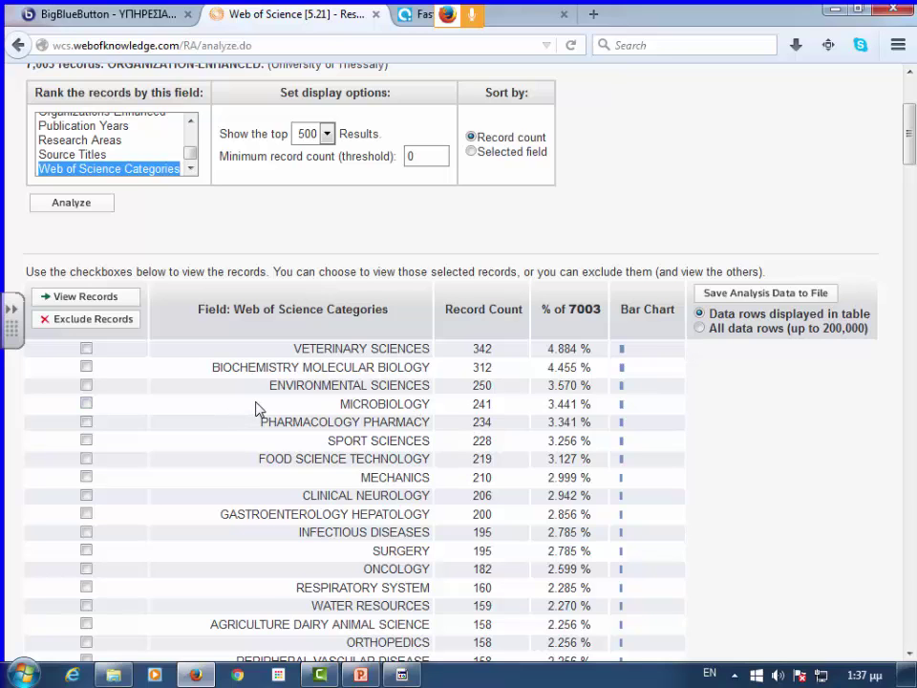
scroll(134, 346, "down", 1)
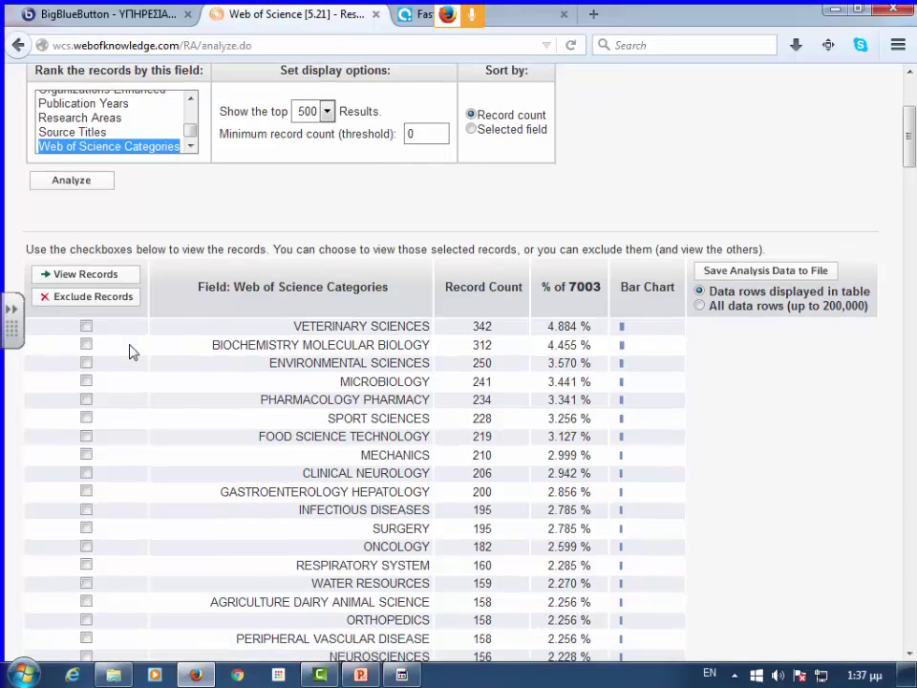
scroll(131, 352, "down", 2)
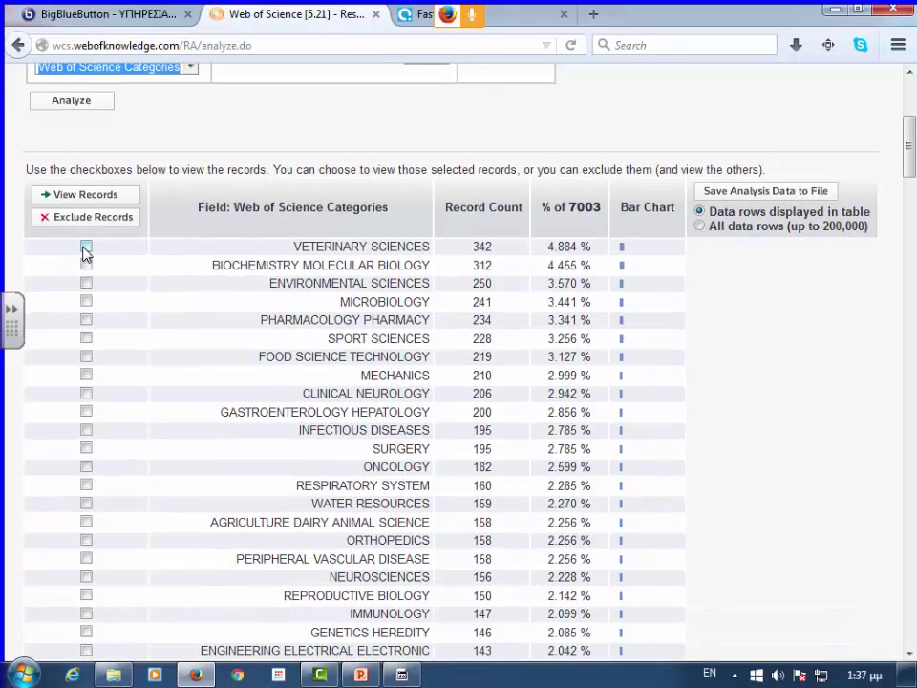
- Tick and untick several category checkboxes, then choose All data rows (up to 200,000) for saving
left_click(85, 248)
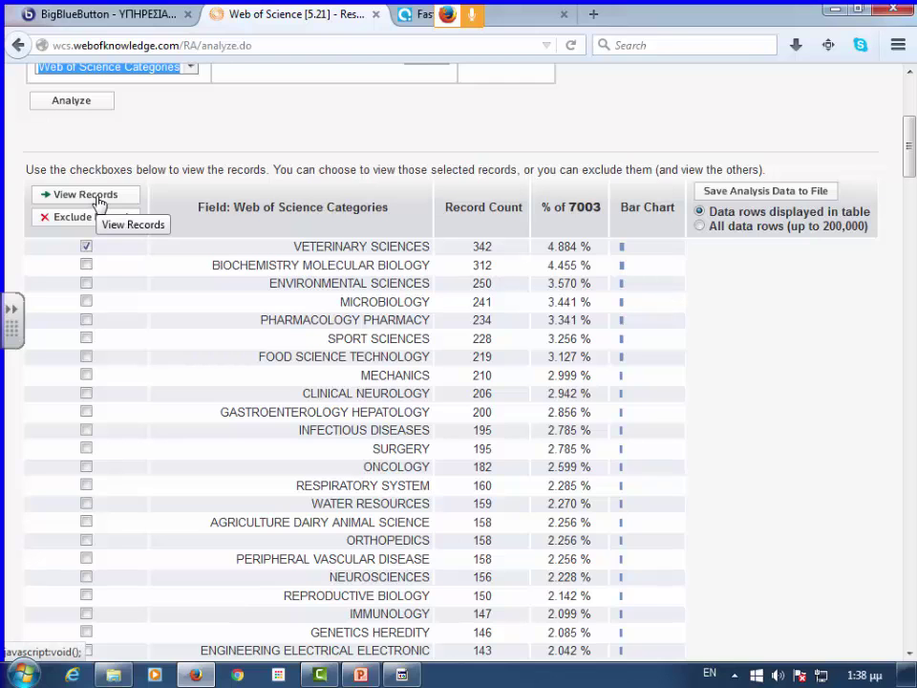
scroll(267, 279, "down", 1)
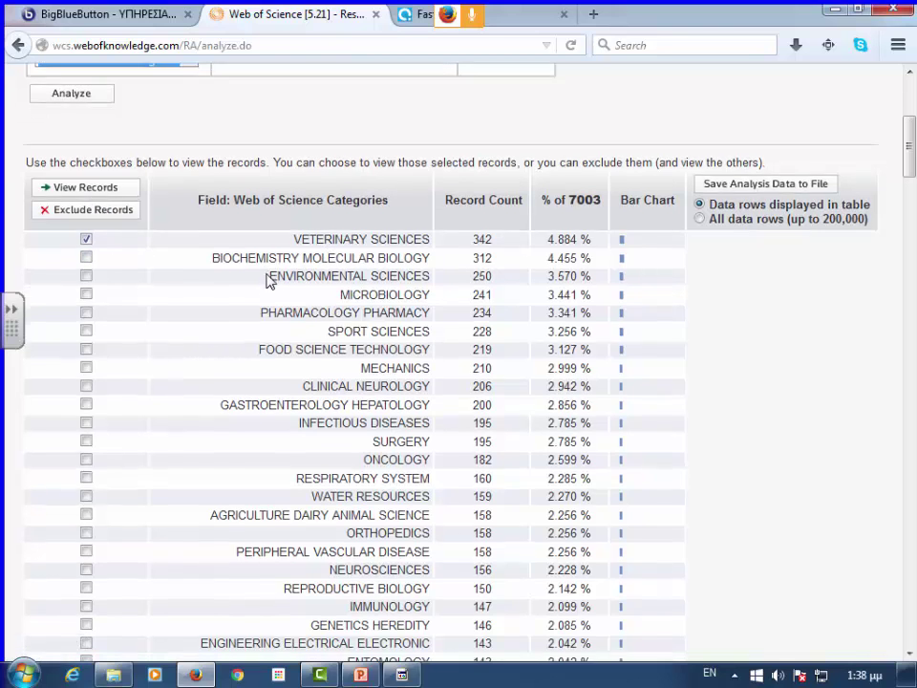
scroll(267, 278, "down", 5)
scroll(278, 169, "up", 5)
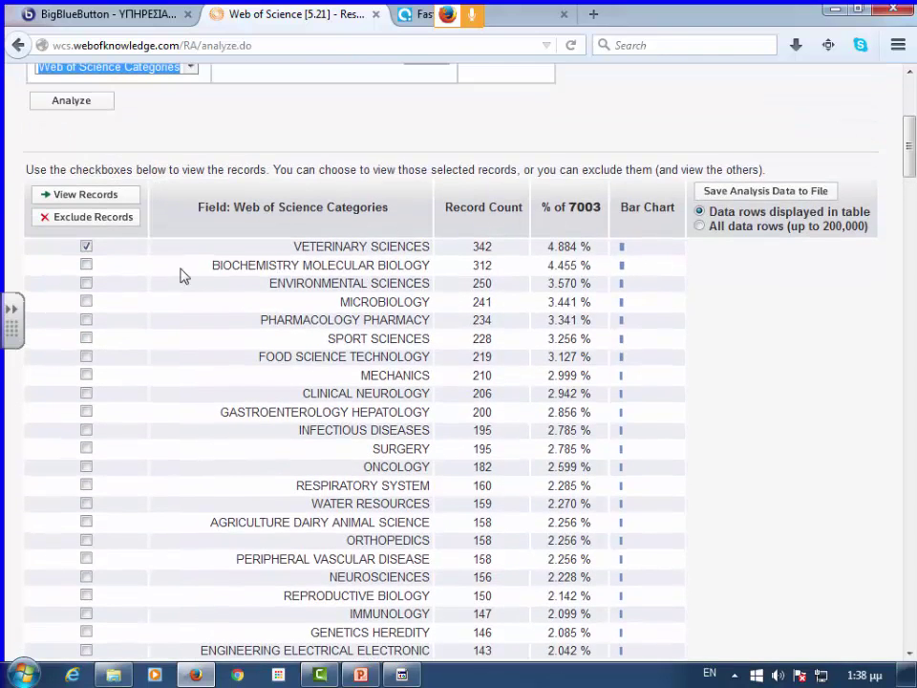
left_click(86, 248)
left_click(85, 320)
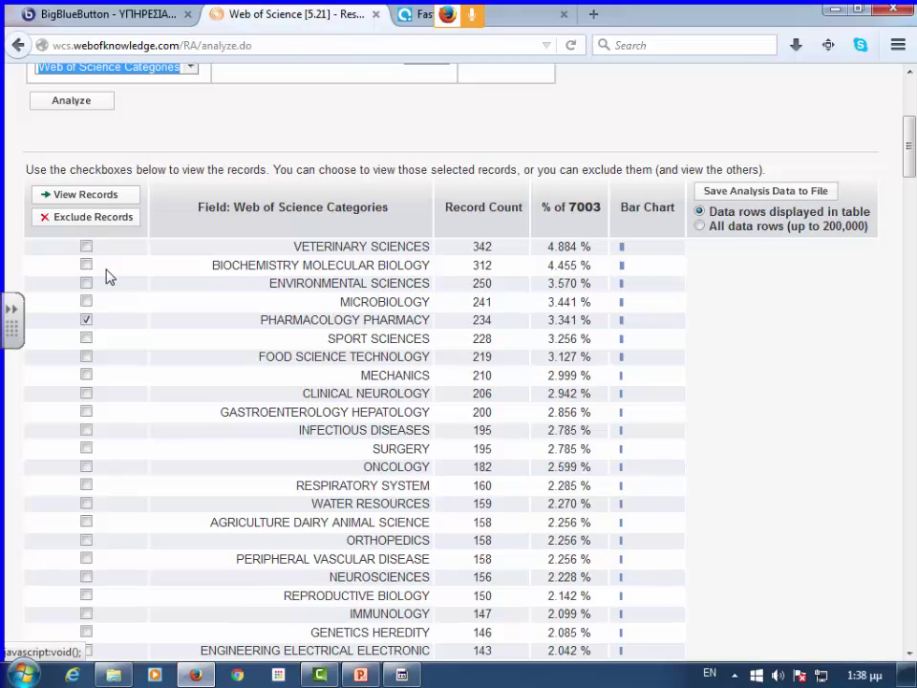
left_click(86, 247)
left_click(86, 264)
left_click(86, 283)
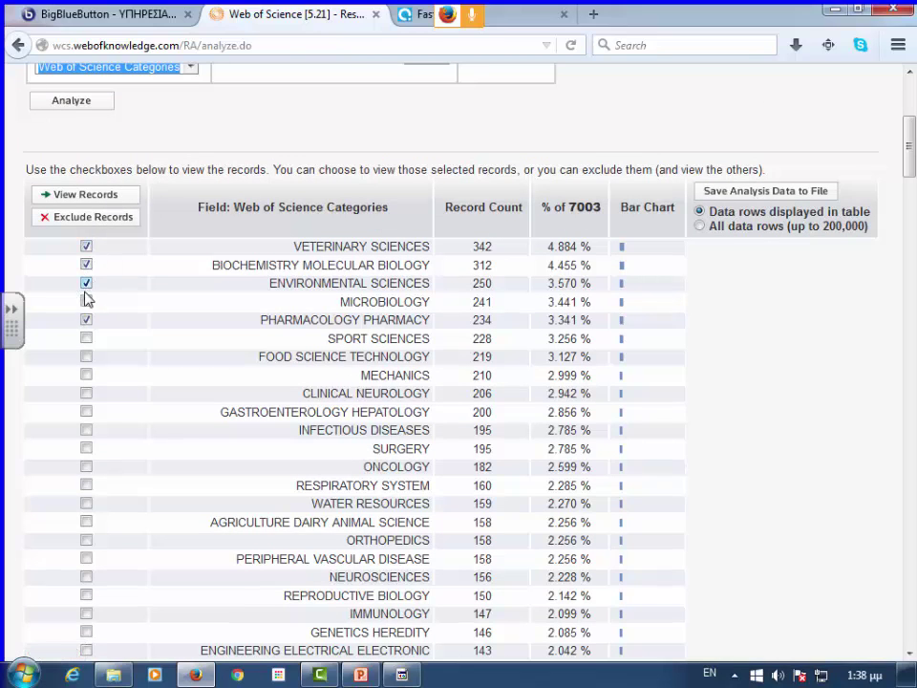
left_click(85, 320)
left_click(86, 302)
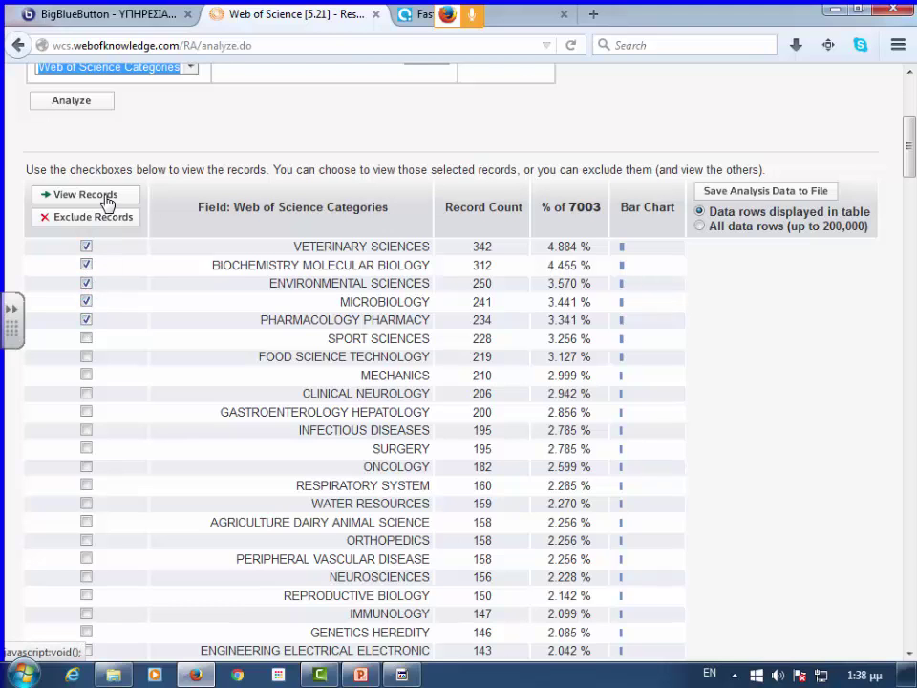
left_click(86, 246)
left_click(86, 283)
left_click(86, 302)
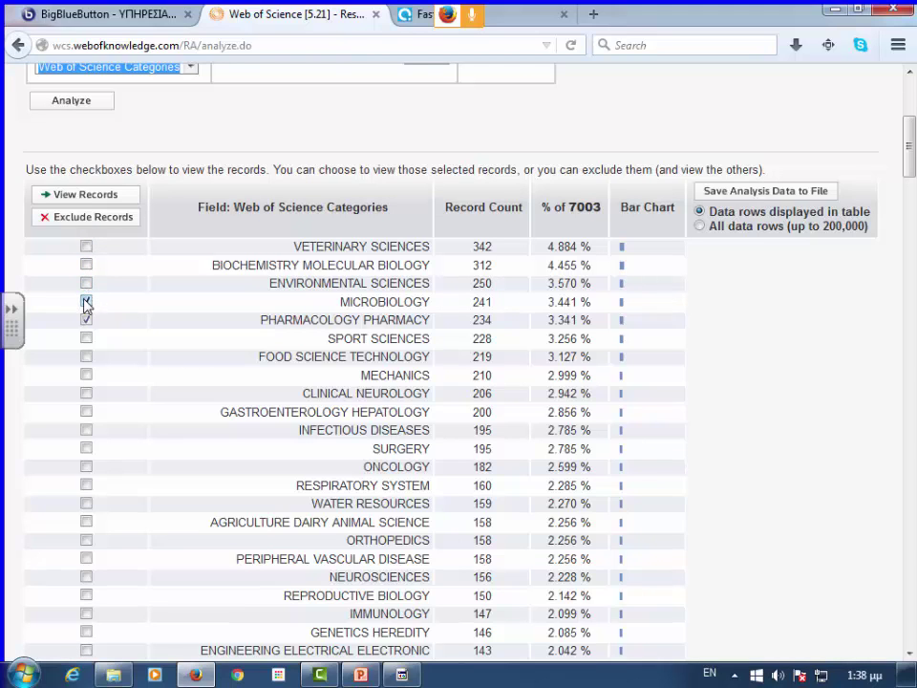
left_click(86, 320)
left_click(700, 226)
- Save the category analysis data to disk as analyze.txt via Firefox's Save file option
scroll(201, 214, "up", 5)
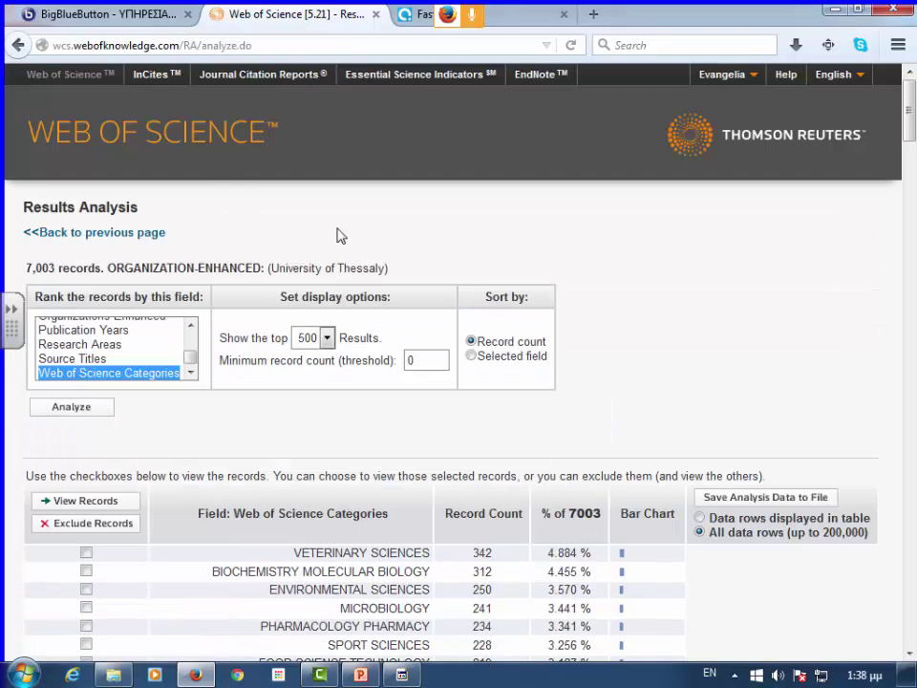
scroll(338, 235, "down", 4)
scroll(725, 274, "down", 4)
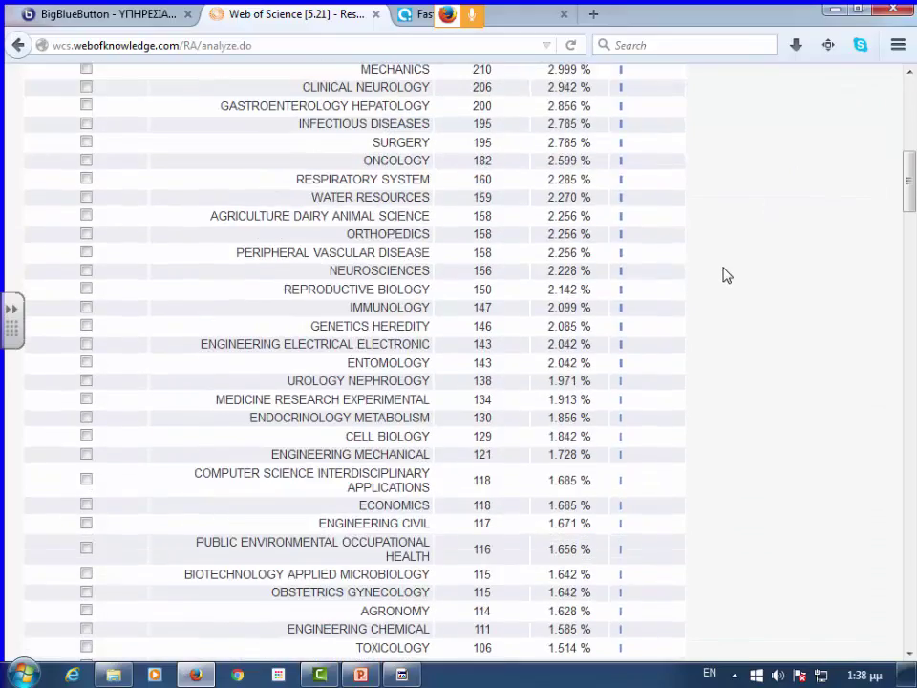
scroll(730, 286, "up", 4)
scroll(734, 342, "down", 10)
scroll(734, 342, "down", 12)
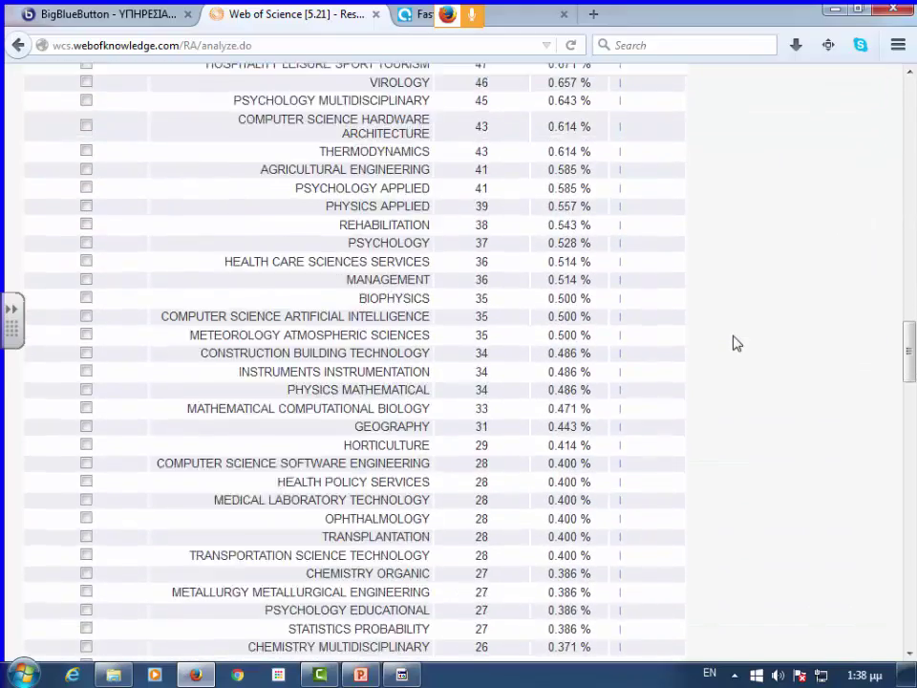
left_click_drag(909, 353, 911, 119)
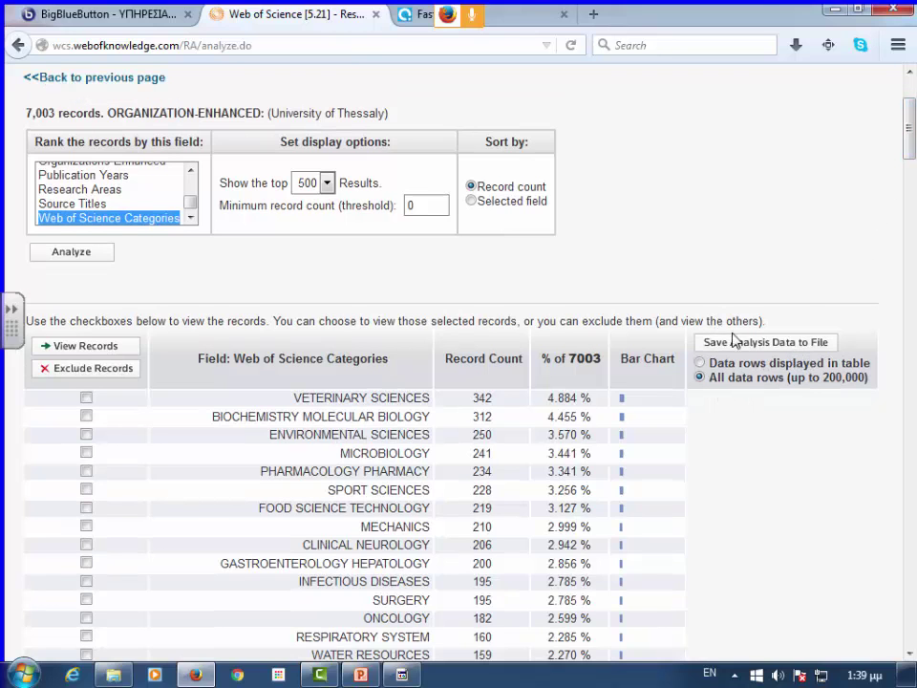
left_click(771, 343)
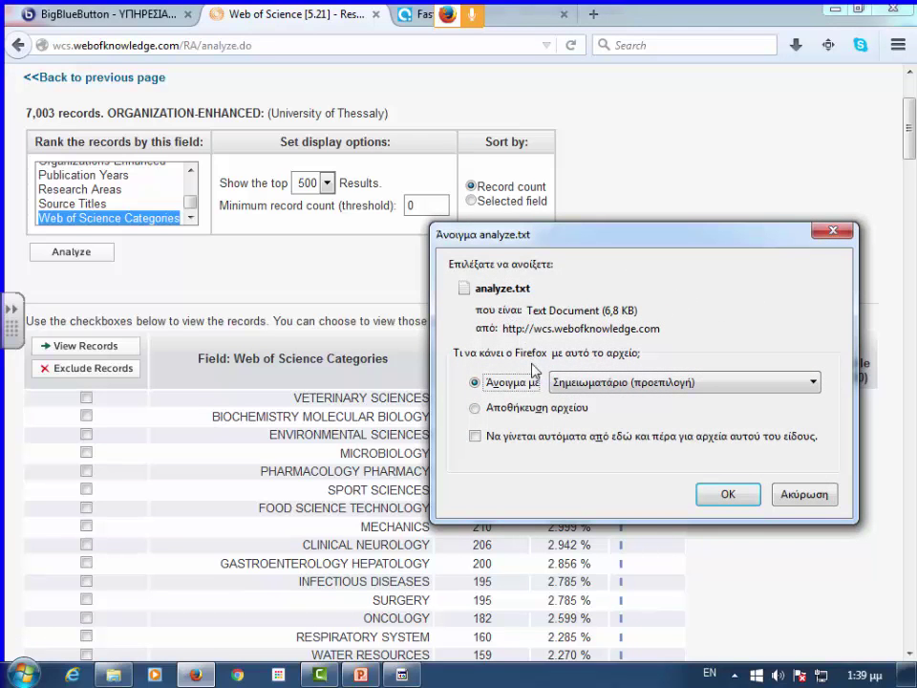
left_click(477, 408)
left_click(701, 495)
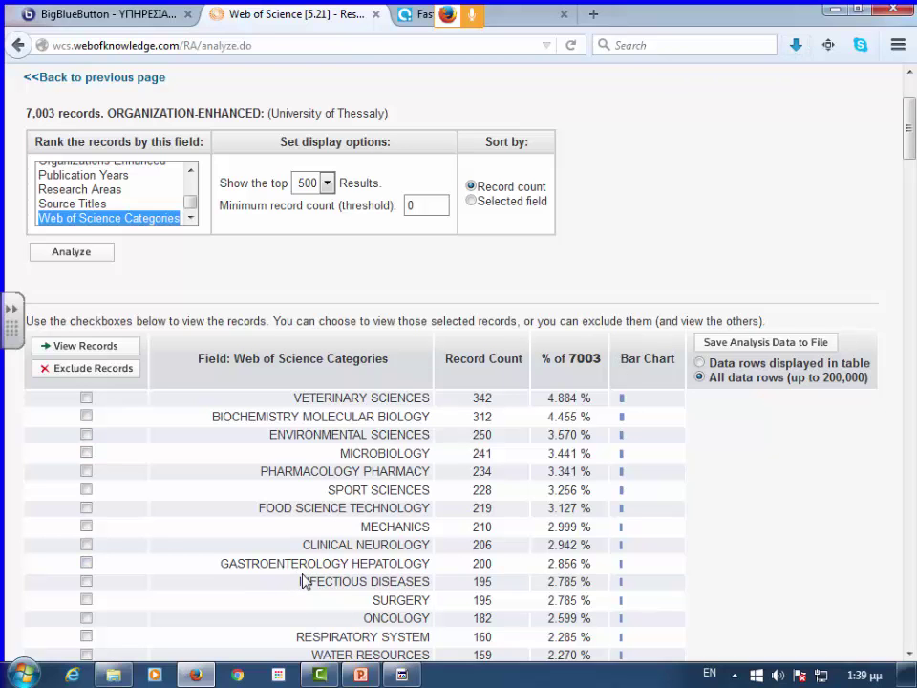
- Browse the Start menu program list, then close the Microsoft Office activation prompt
left_click(23, 675)
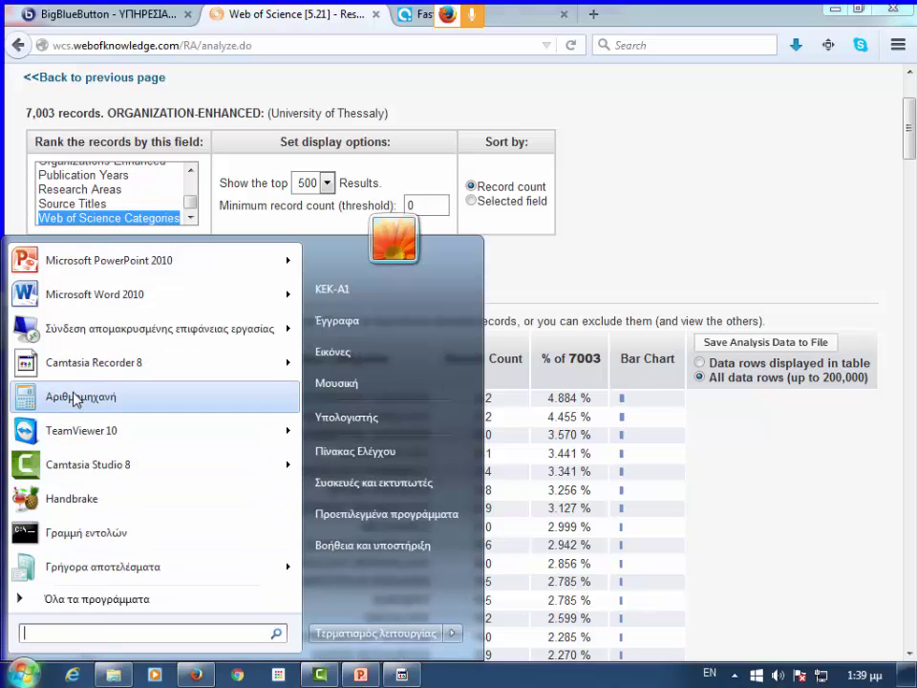
left_click(100, 601)
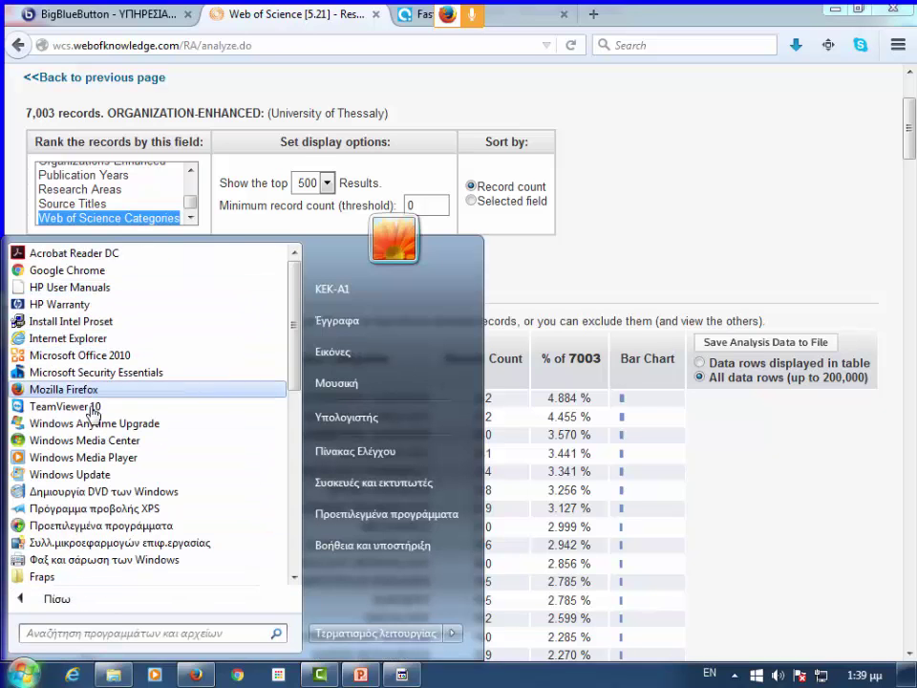
key("Escape")
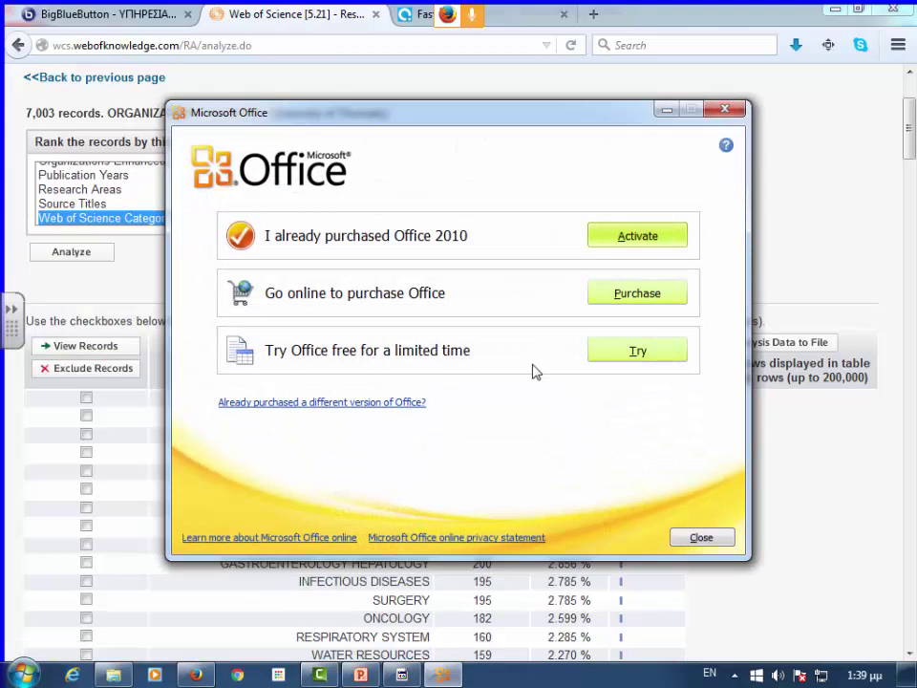
left_click(723, 112)
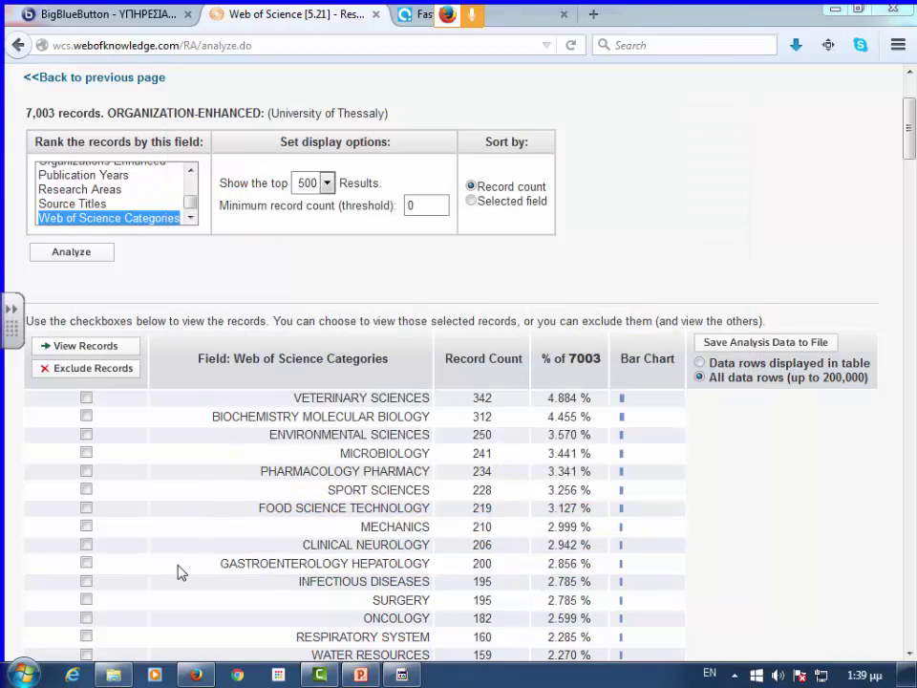
- Try launching Microsoft Office 2010 from the program list and dismiss its setup error
left_click(37, 672)
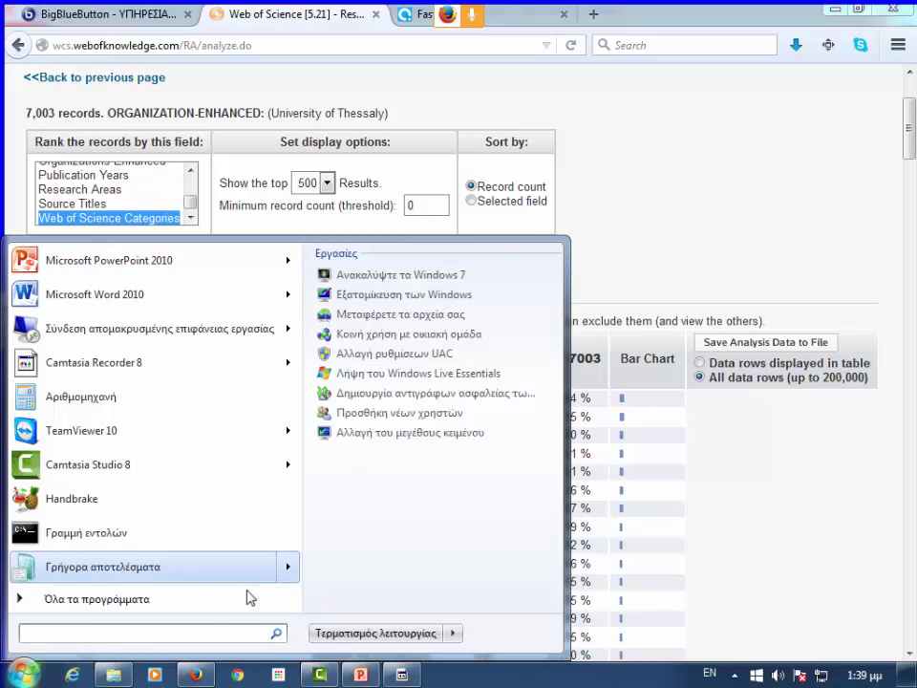
left_click(191, 612)
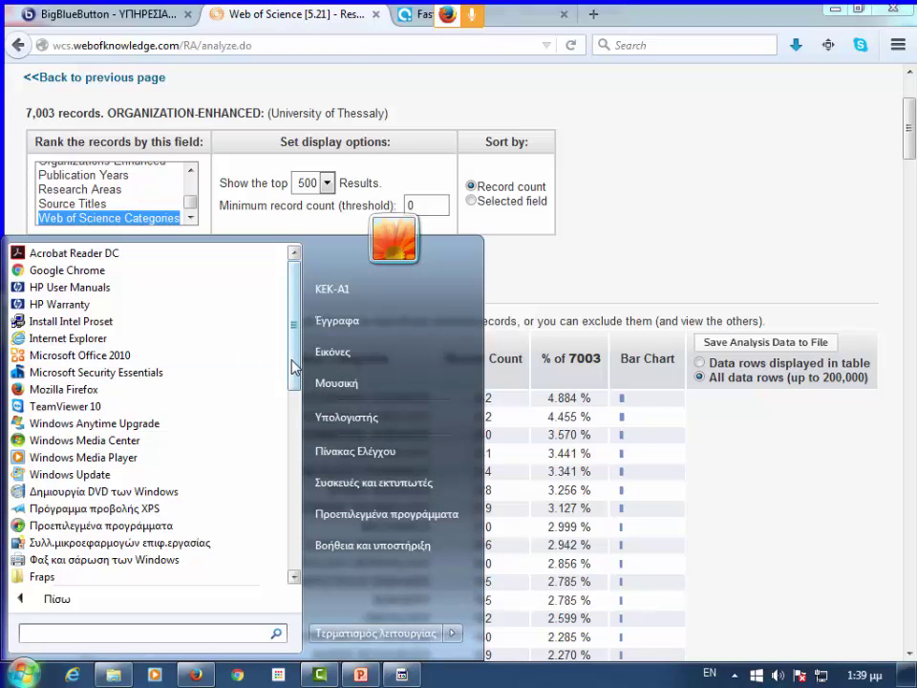
left_click_drag(294, 366, 298, 312)
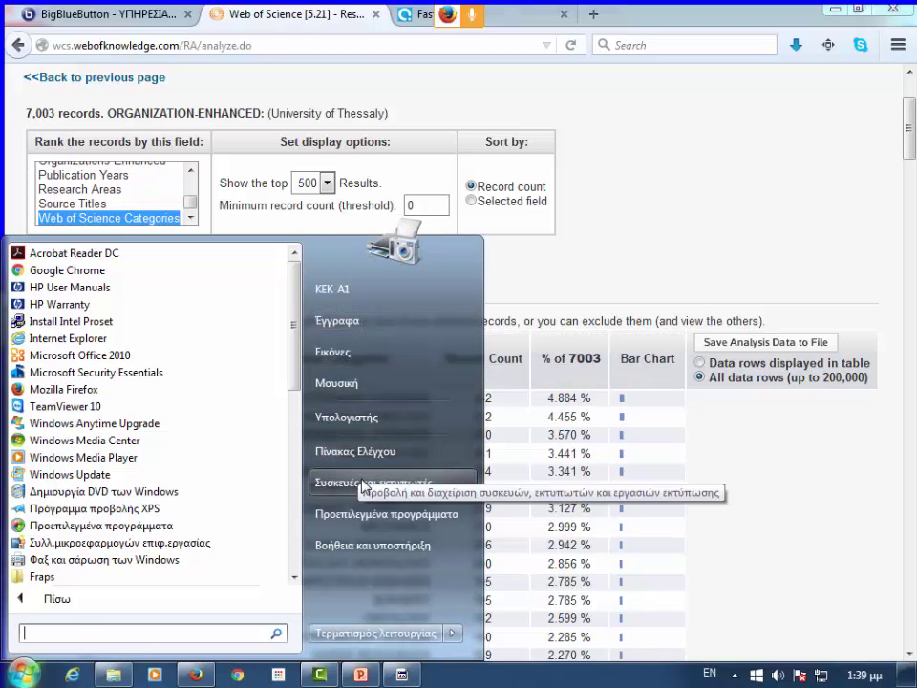
left_click(69, 606)
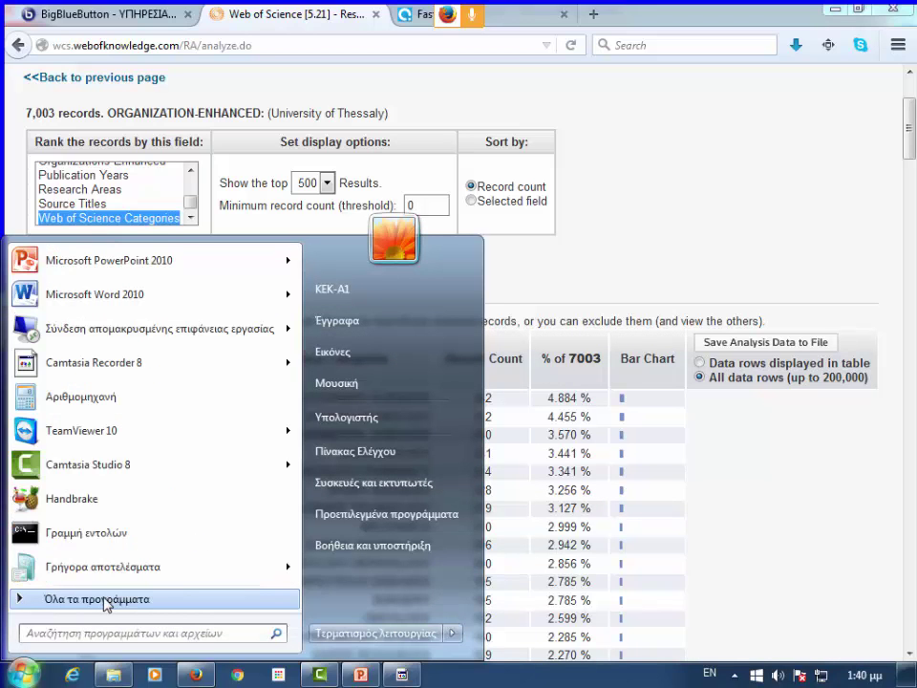
mouse_move(105, 603)
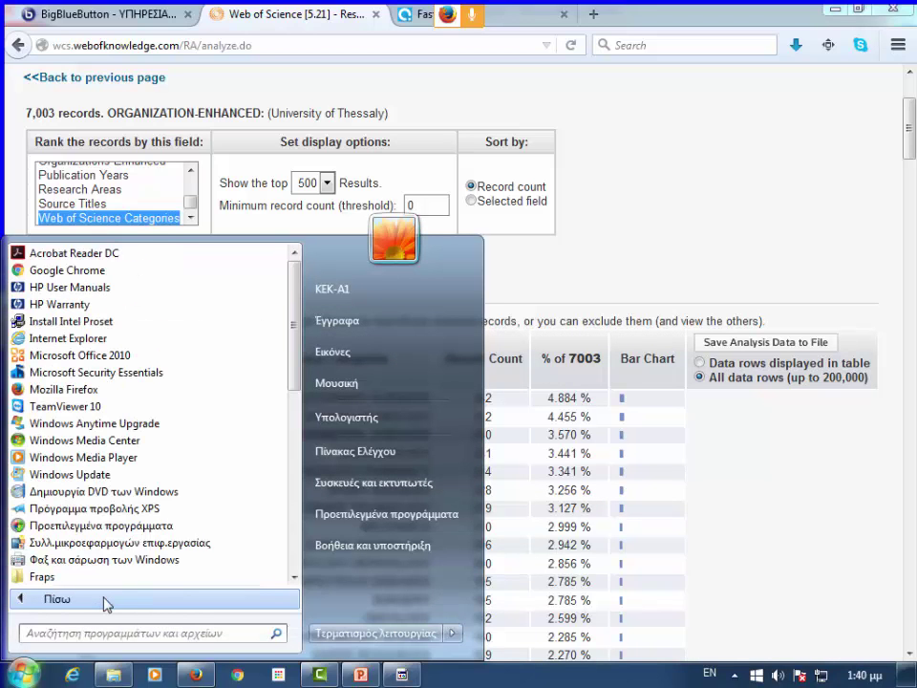
left_click(117, 355)
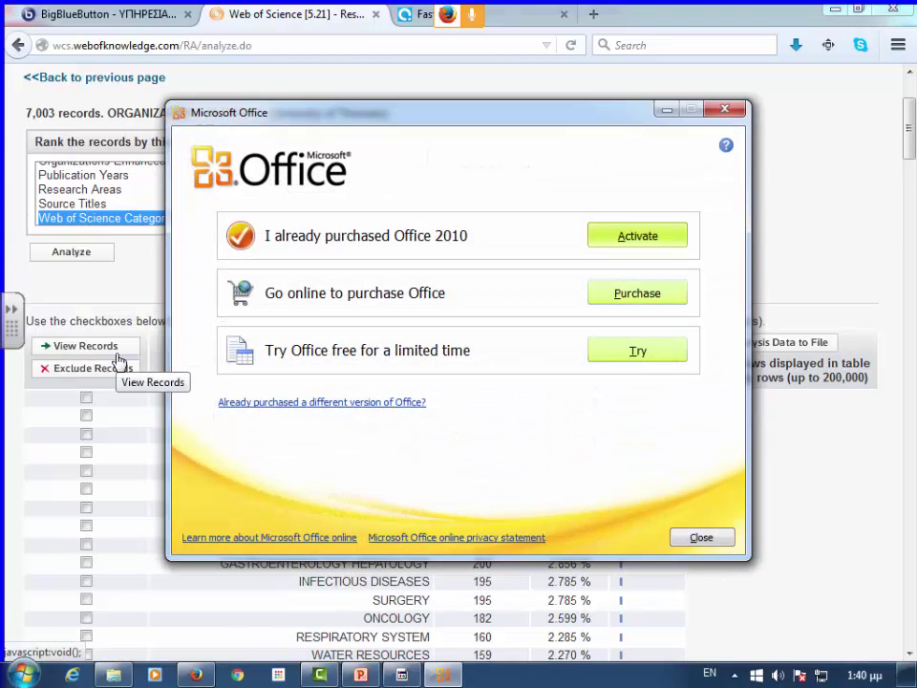
left_click(623, 242)
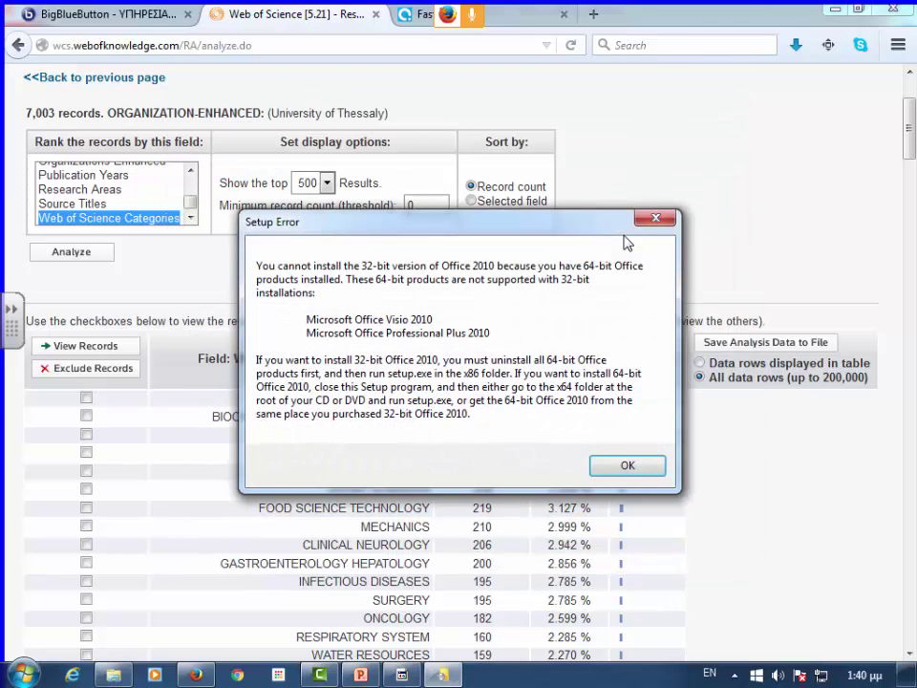
left_click(628, 466)
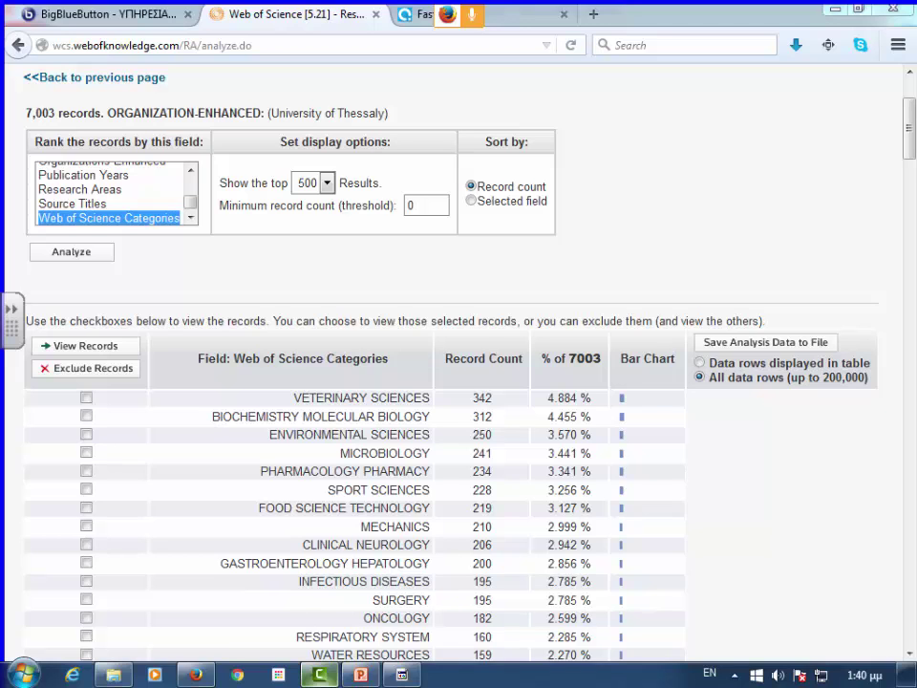
- Scroll through the full installed-programs list again, then close the Start menu
left_click(25, 674)
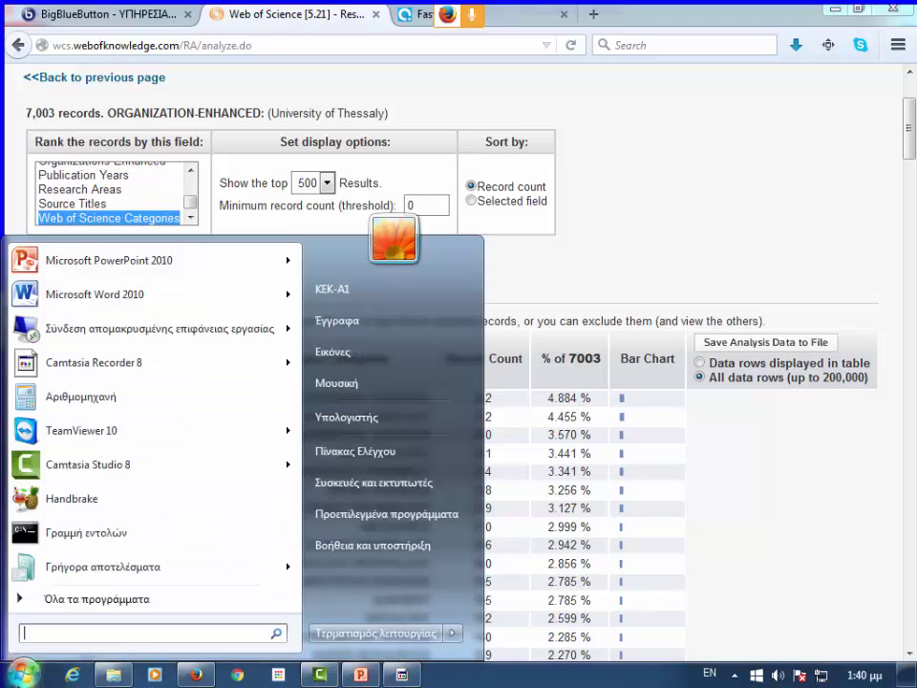
left_click(195, 603)
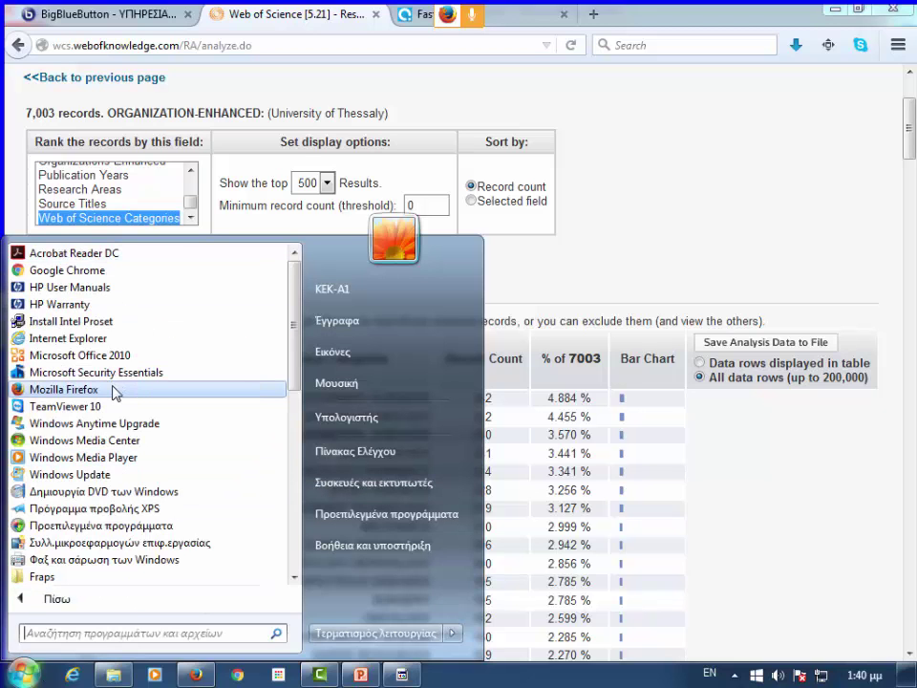
scroll(117, 389, "down", 6)
scroll(113, 389, "down", 3)
scroll(112, 388, "up", 10)
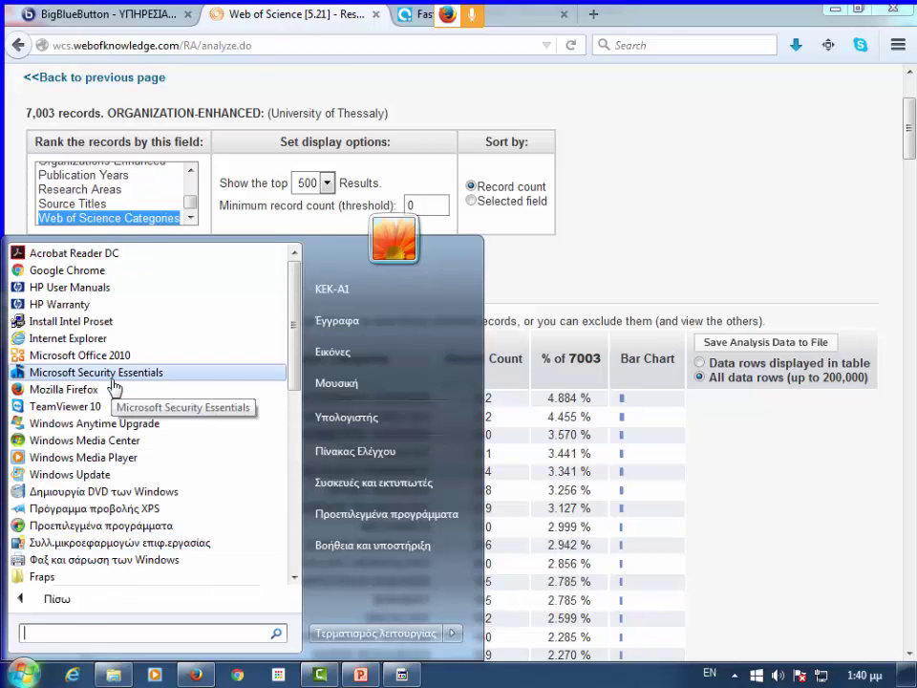
left_click(548, 284)
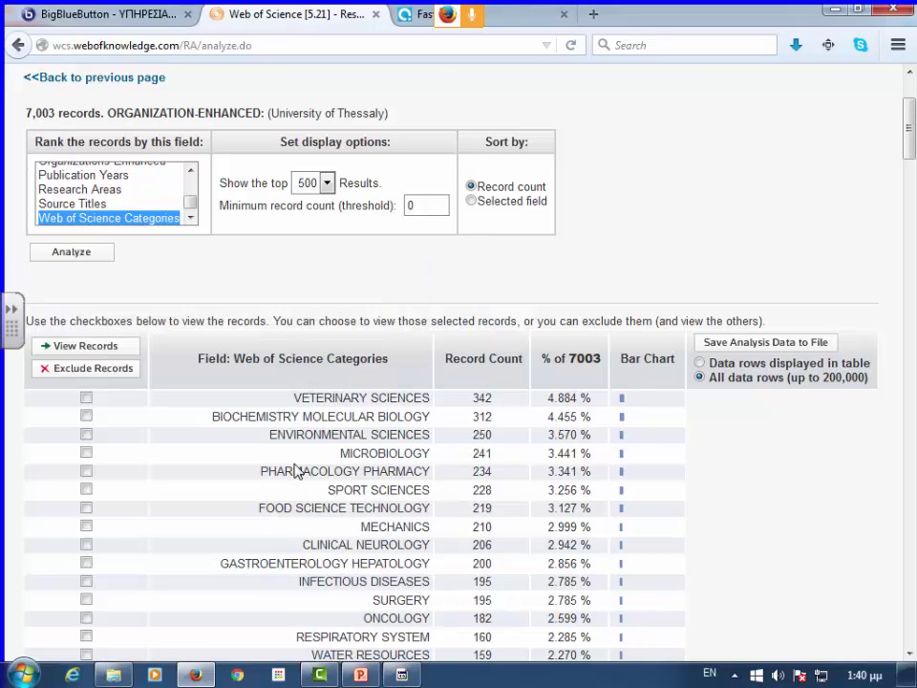
- Search the Start menu for 'ex' and launch Microsoft Excel 2010
left_click(26, 662)
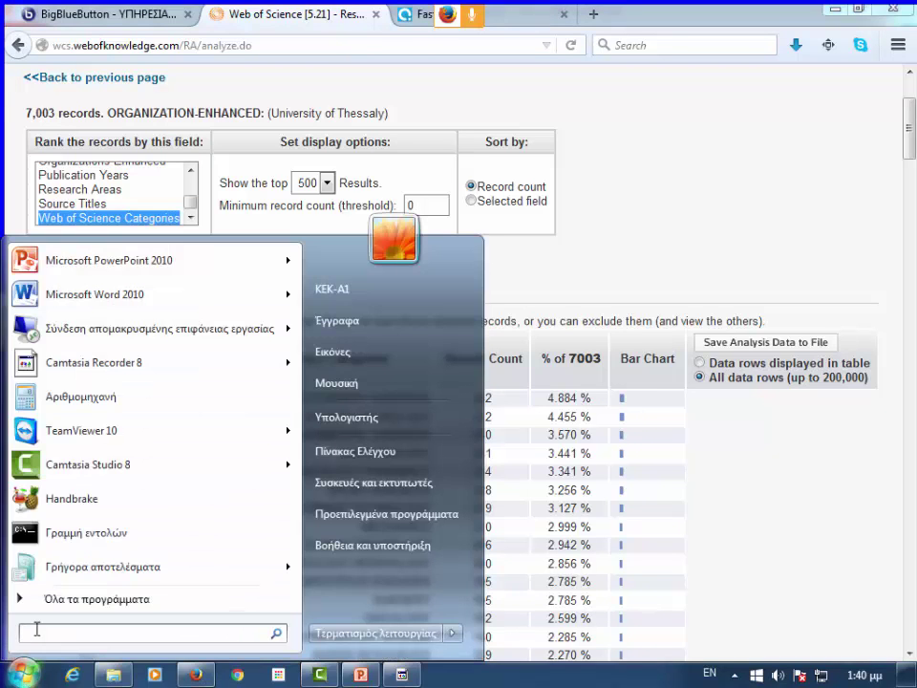
type("ex")
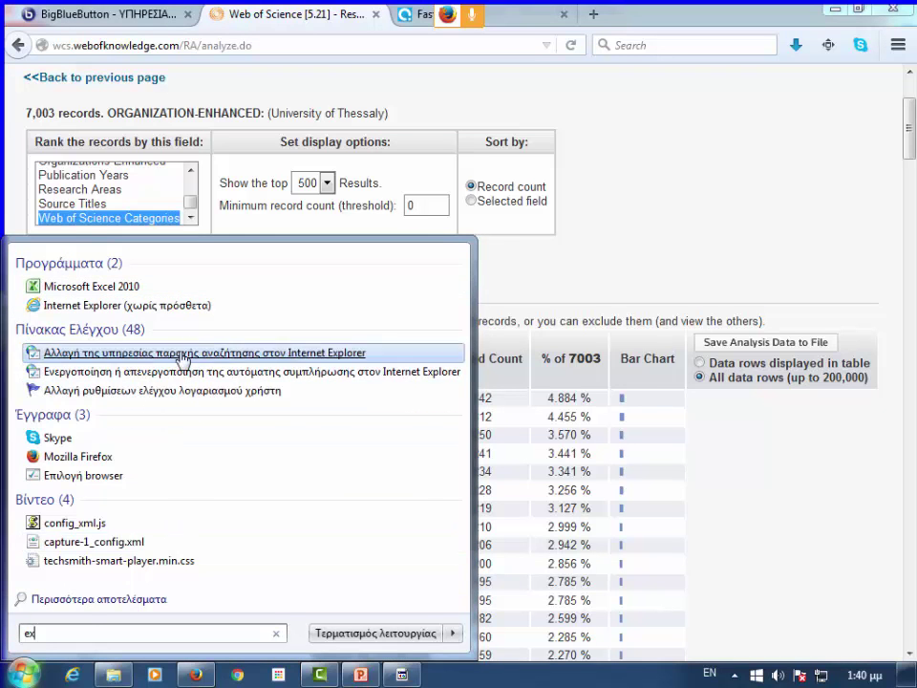
left_click(203, 288)
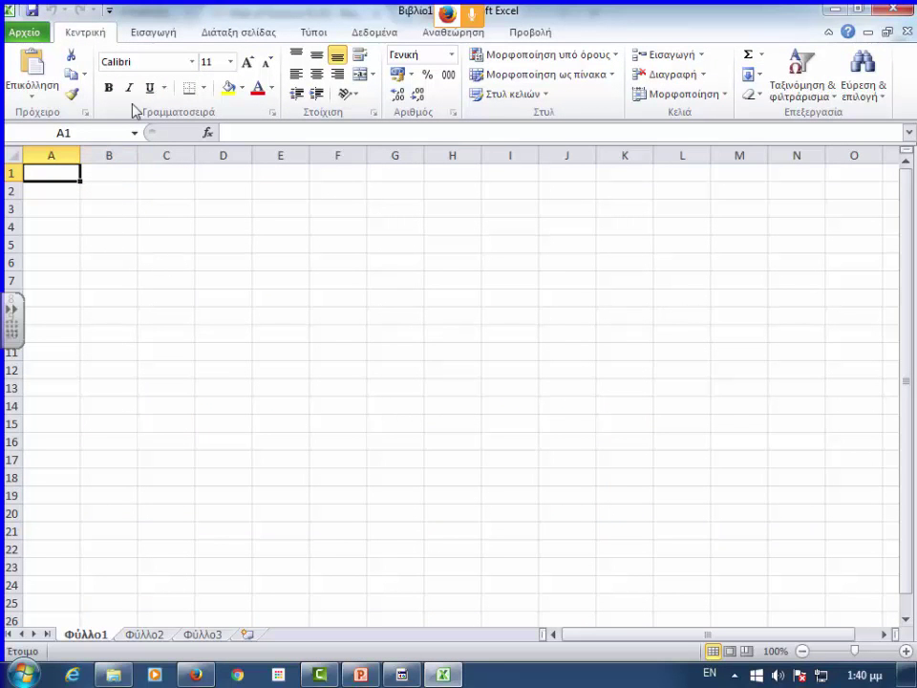
- Choose Open (Άνοιγμα) from Excel's File (Αρχείο) Backstage view
left_click(109, 11)
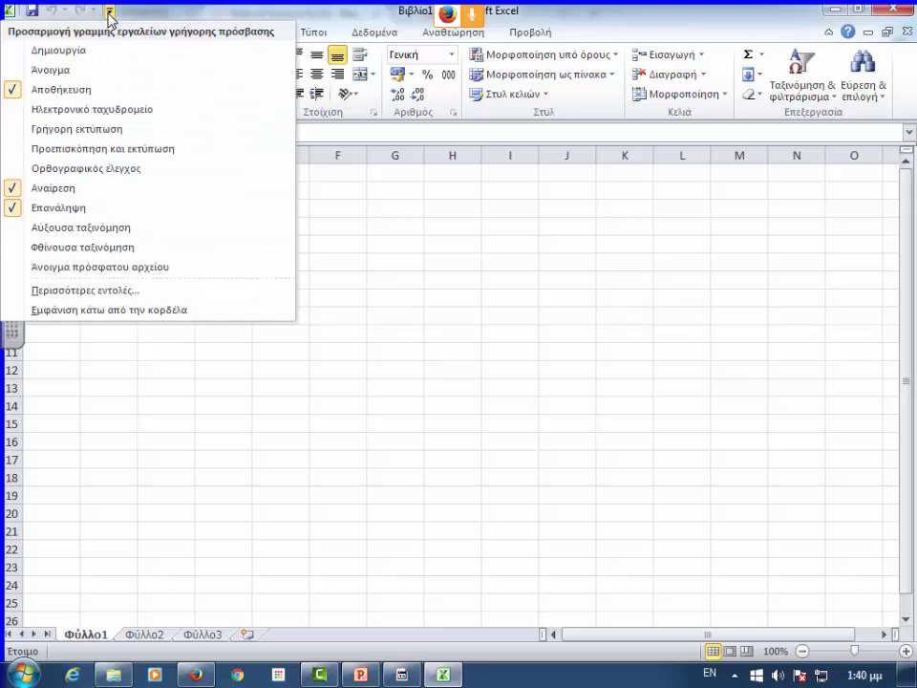
left_click(109, 11)
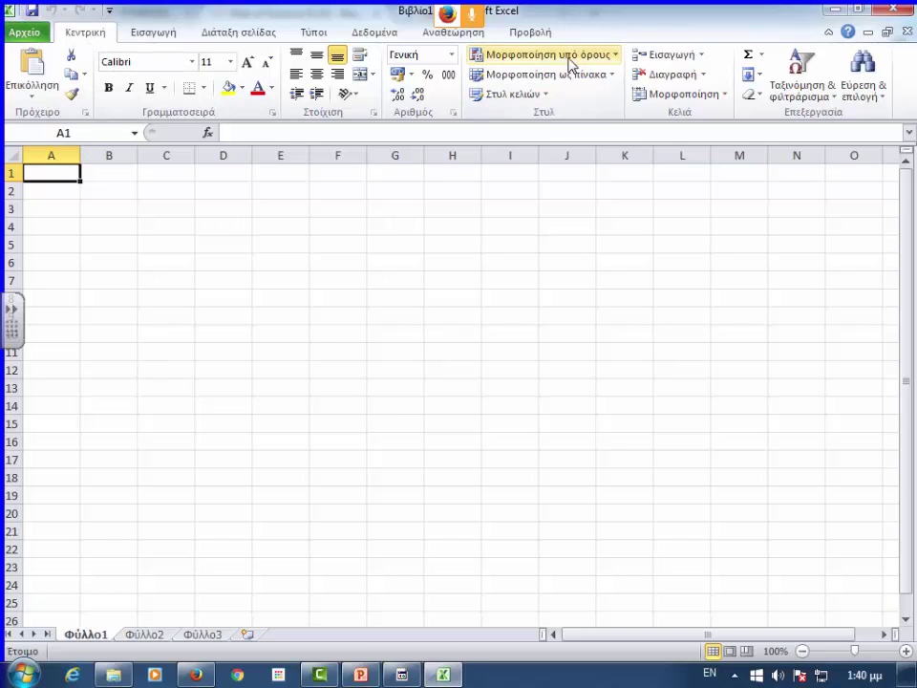
left_click(23, 34)
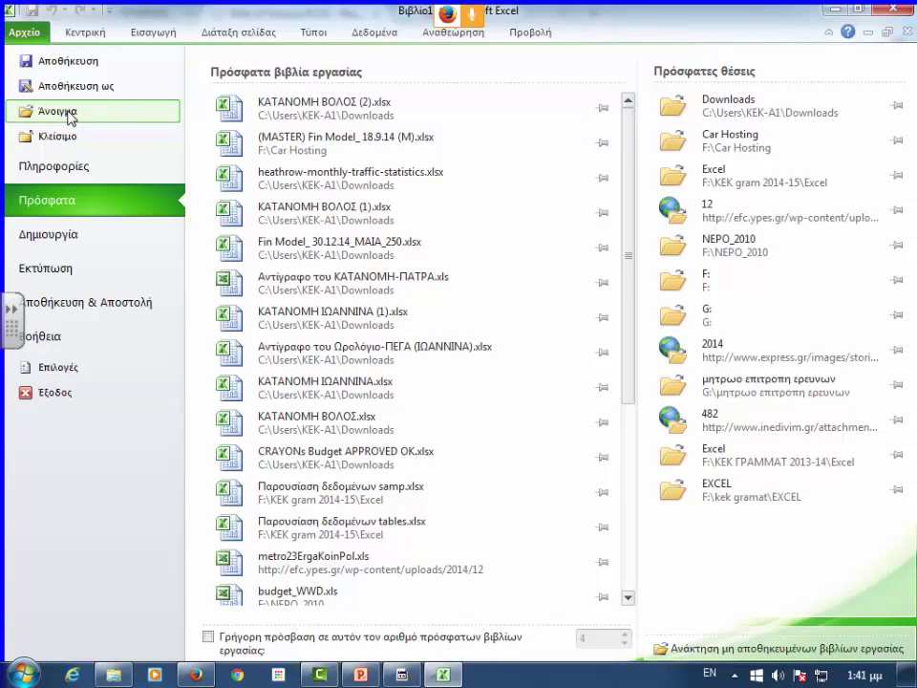
left_click(57, 112)
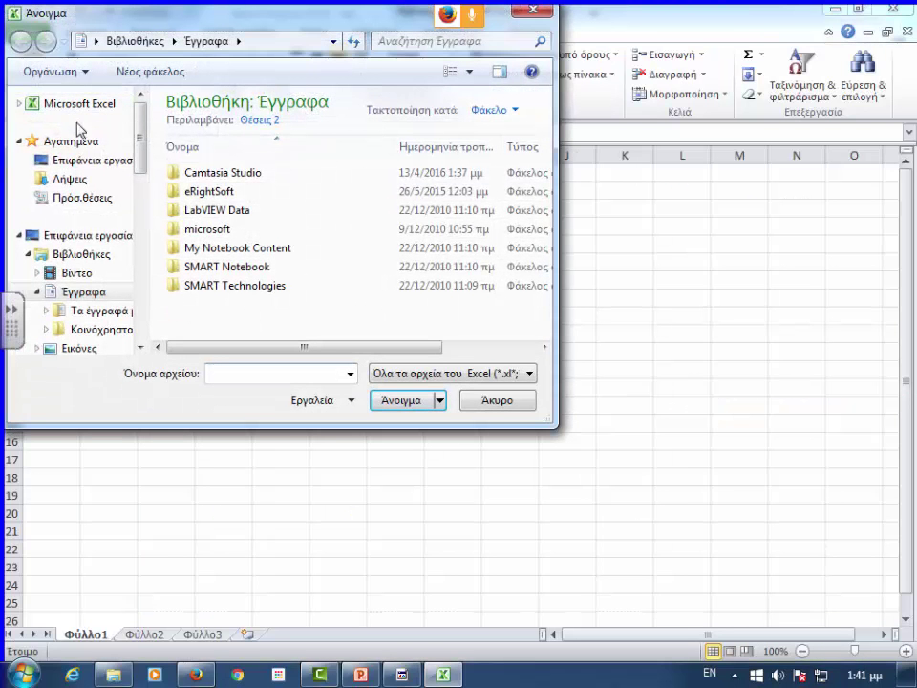
- In Downloads, show all file types; opening the typed name 'thessally' fails with file-not-found
left_click(82, 179)
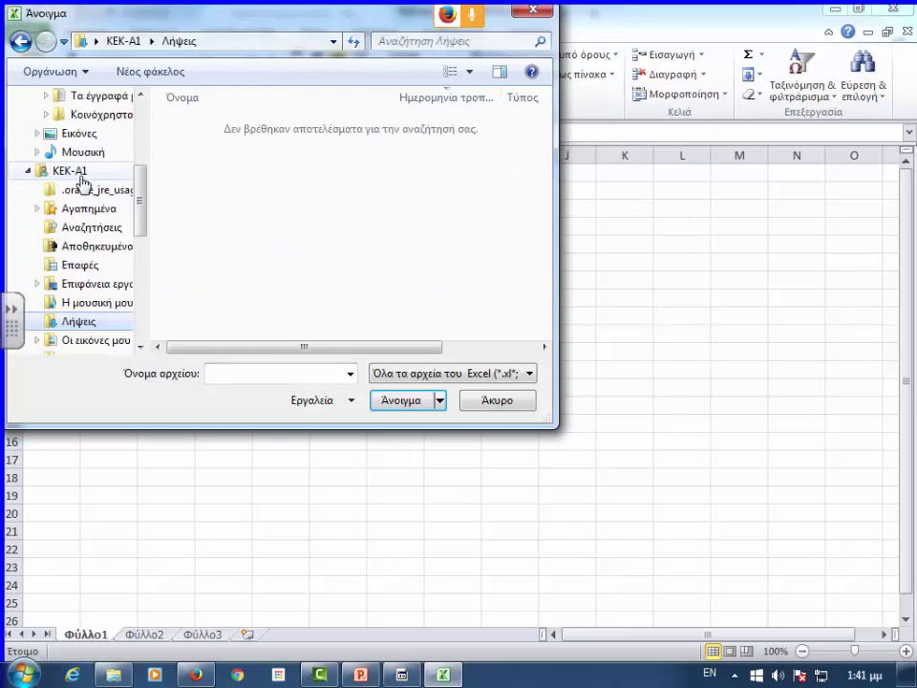
left_click(487, 374)
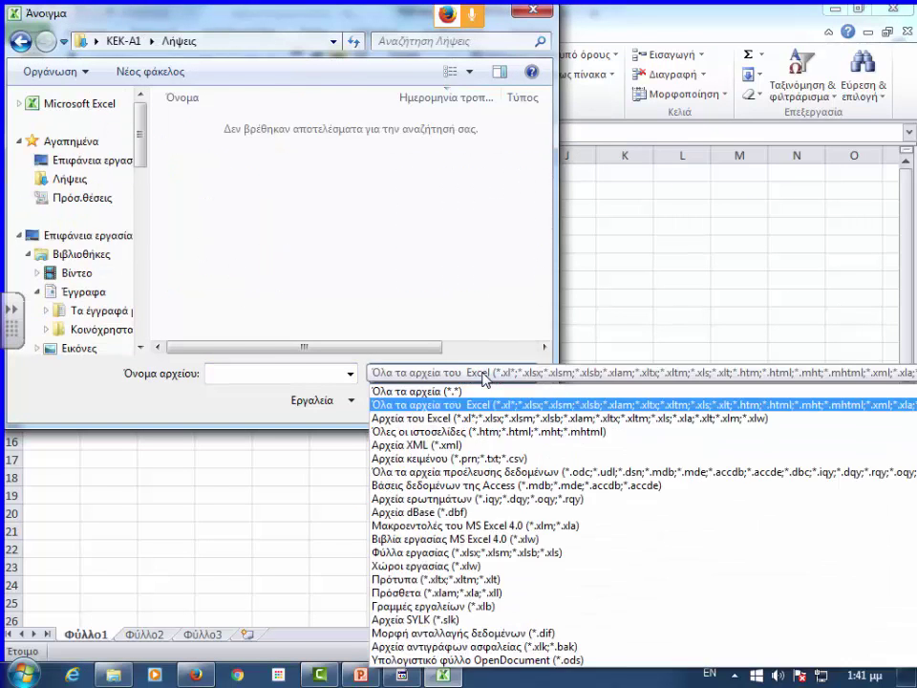
left_click(421, 391)
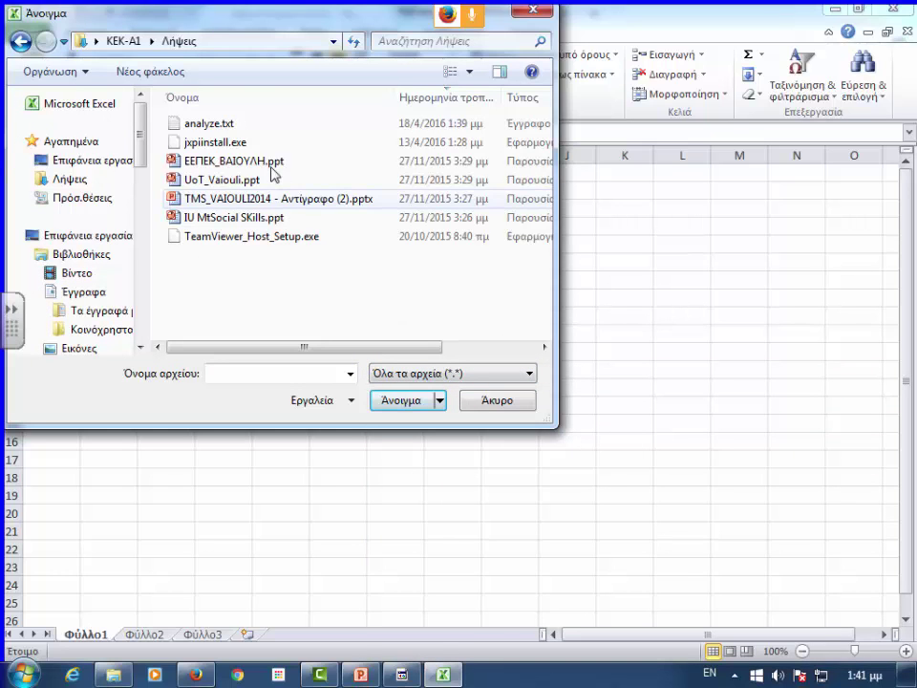
left_click(256, 124)
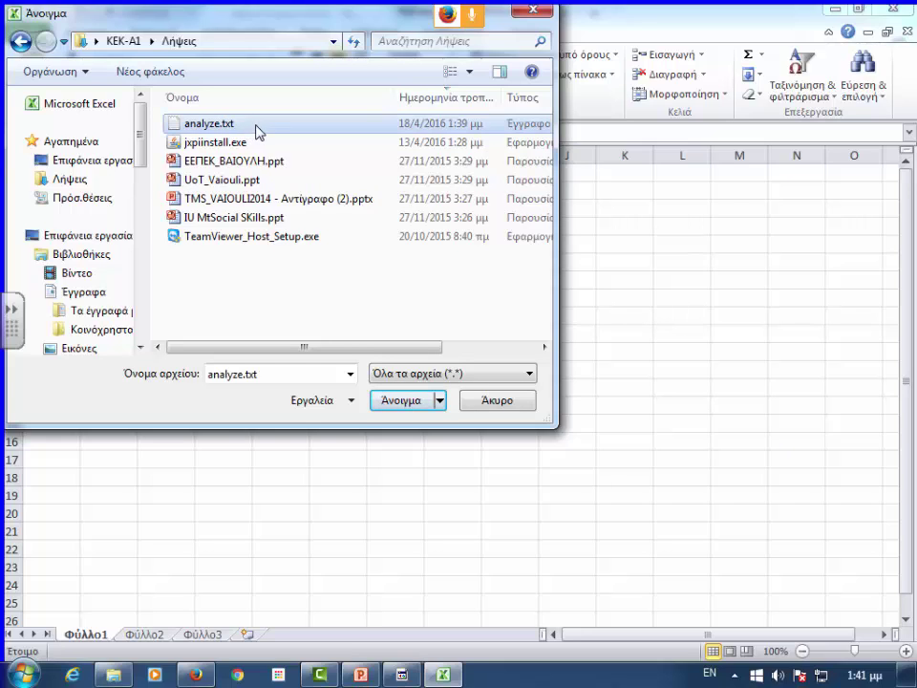
key("Tab")
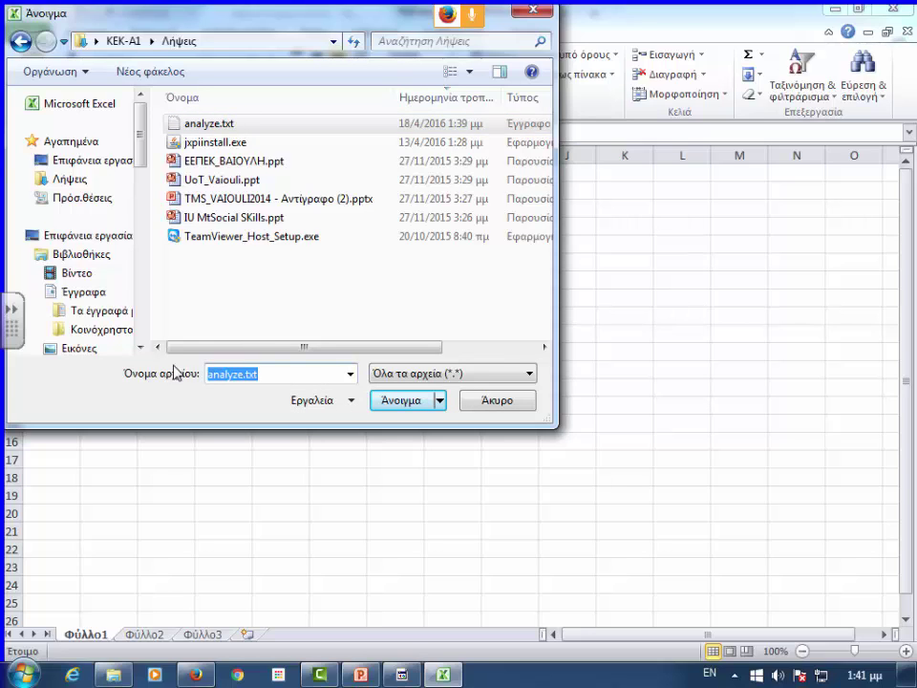
key("BackSpace")
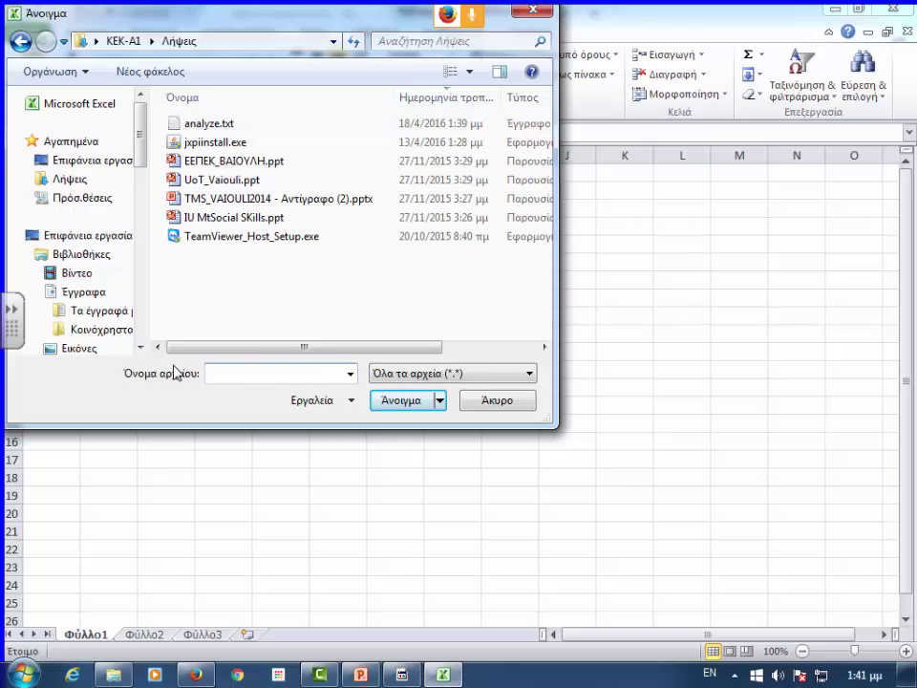
type("thessally uni-research categ")
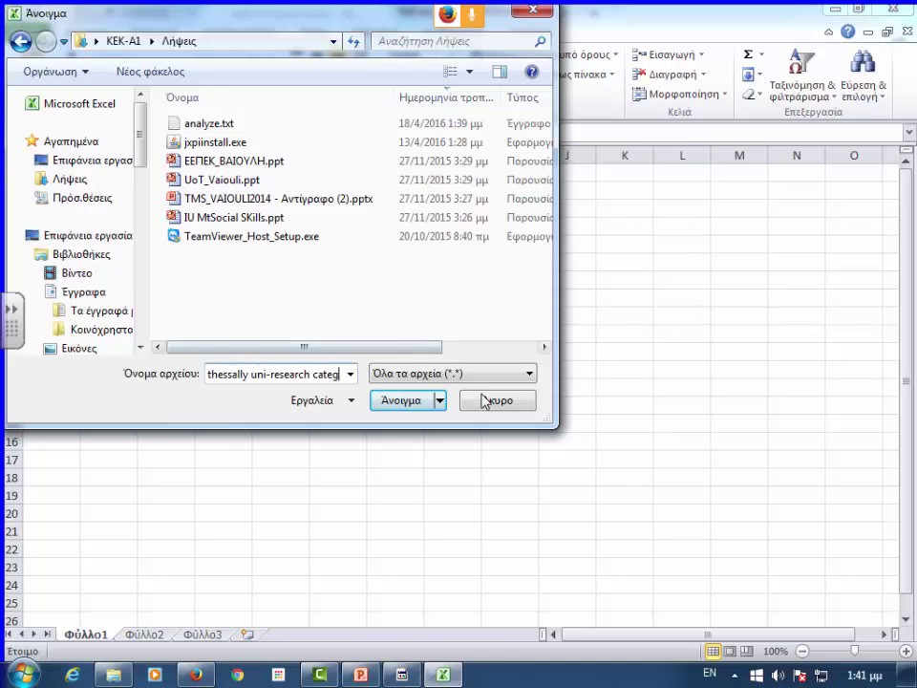
left_click(404, 401)
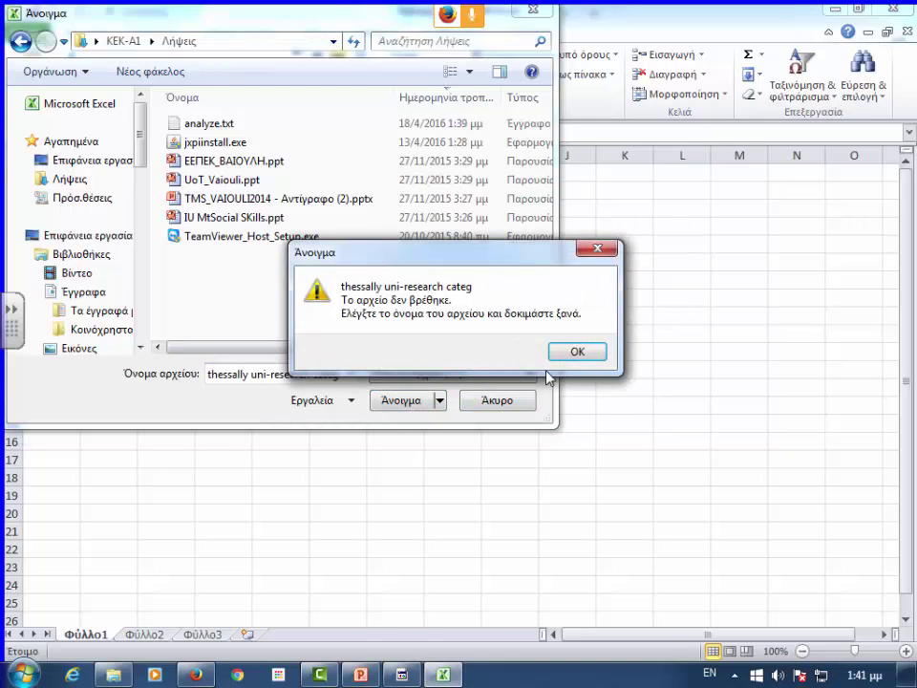
left_click(597, 249)
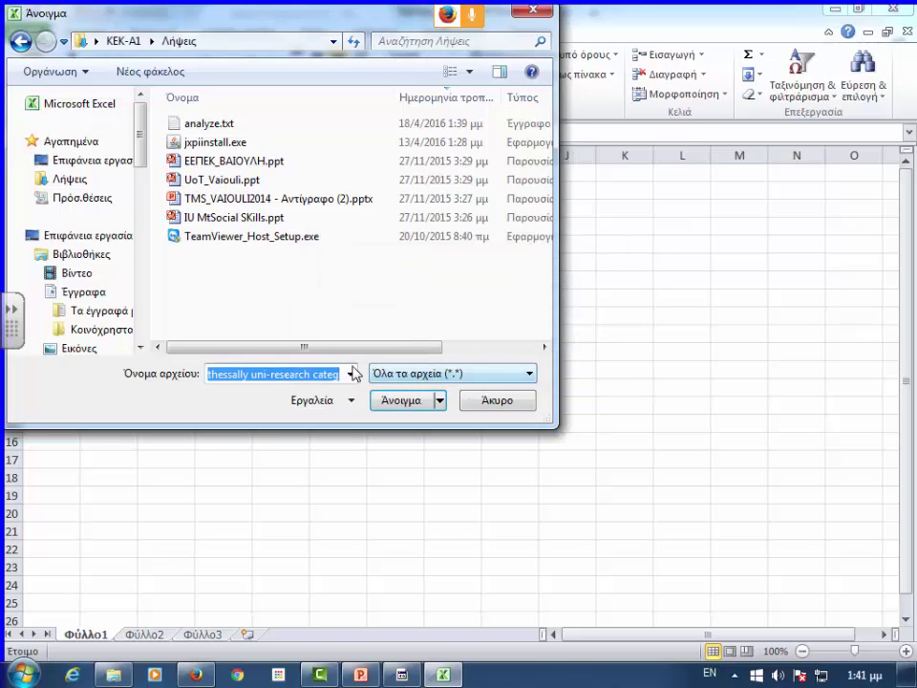
- Clear the mistyped file name, select analyze.txt and open it
double_click(314, 378)
left_click(315, 377)
double_click(316, 377)
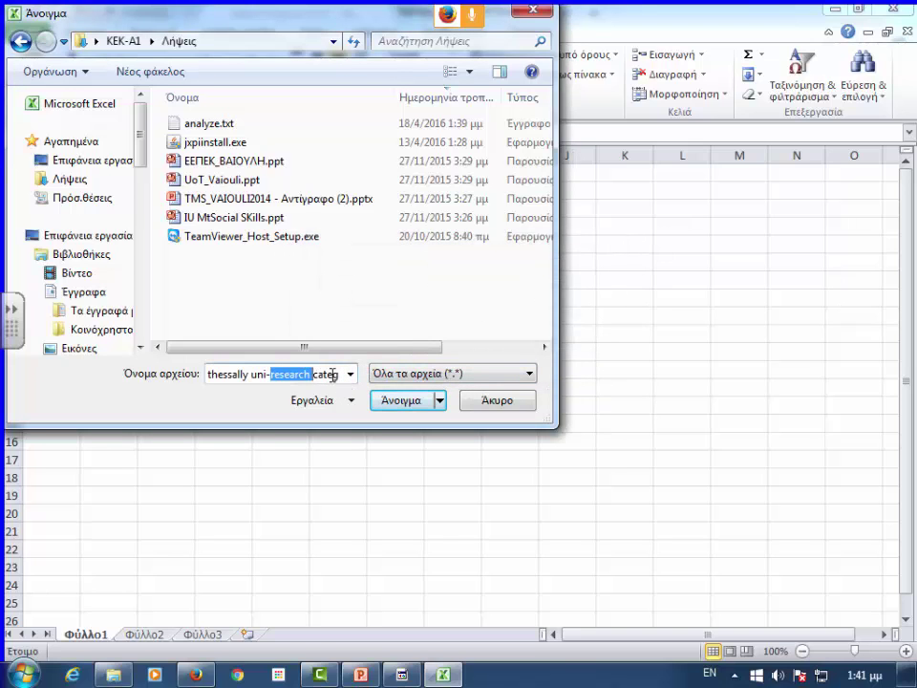
left_click(318, 378)
left_click_drag(318, 374, 251, 375)
key("BackSpace")
key("BackSpace")
key("BackSpace")
key("BackSpace")
key("BackSpace")
key("BackSpace")
key("BackSpace")
key("BackSpace")
key("BackSpace")
key("BackSpace")
key("BackSpace")
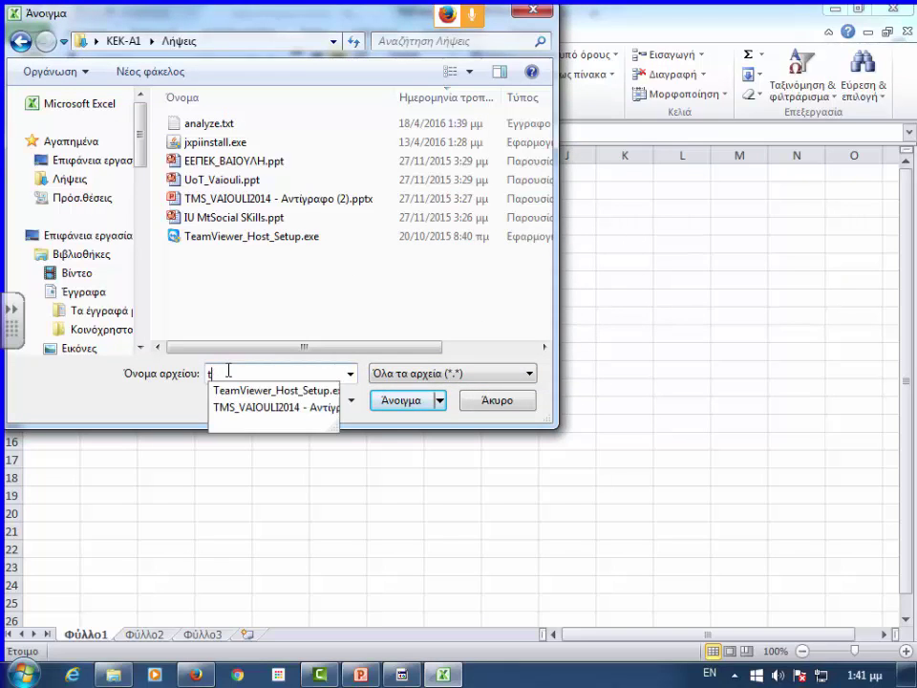
left_click(212, 125)
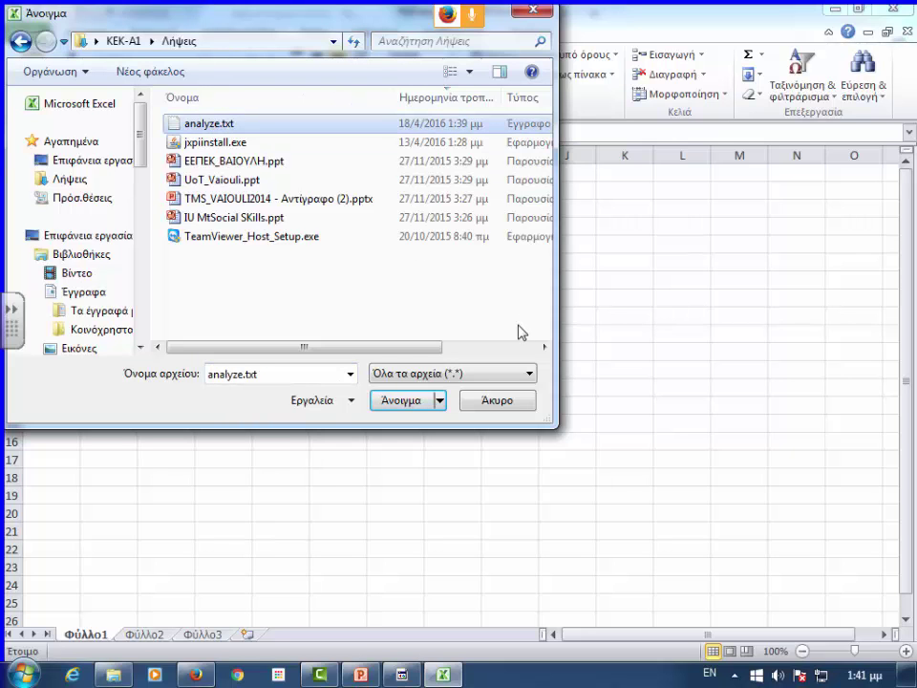
left_click(404, 401)
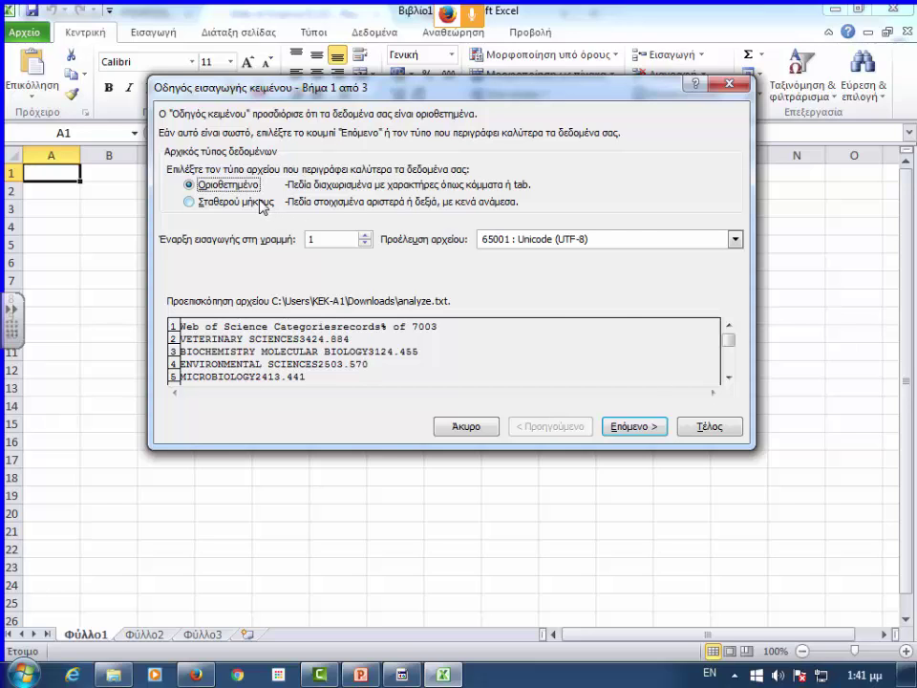
- Import analyze.txt as Delimited data with Tab delimiters and finish the Text Import Wizard
left_click(625, 433)
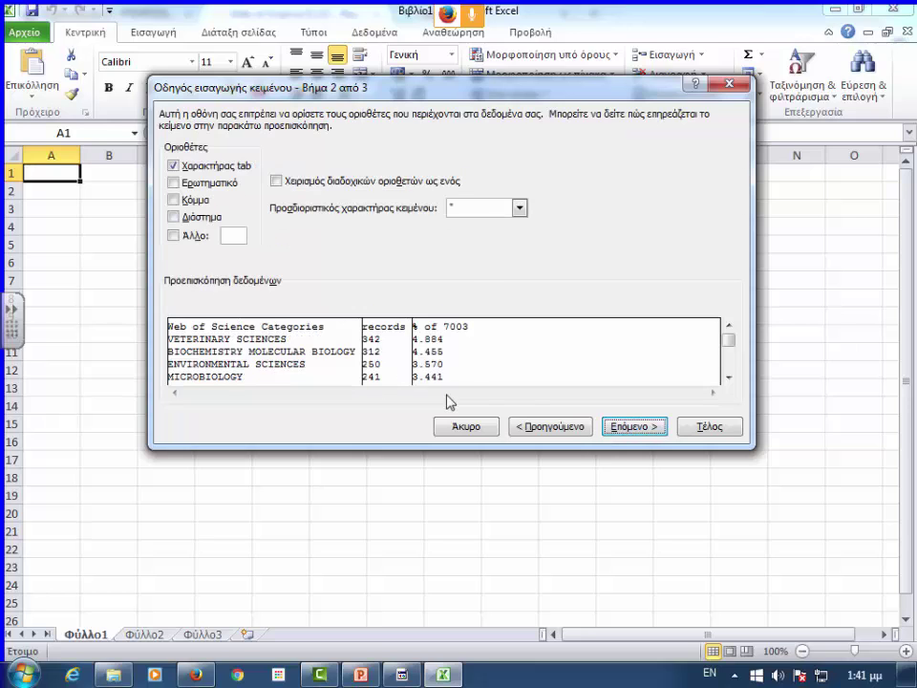
left_click(631, 430)
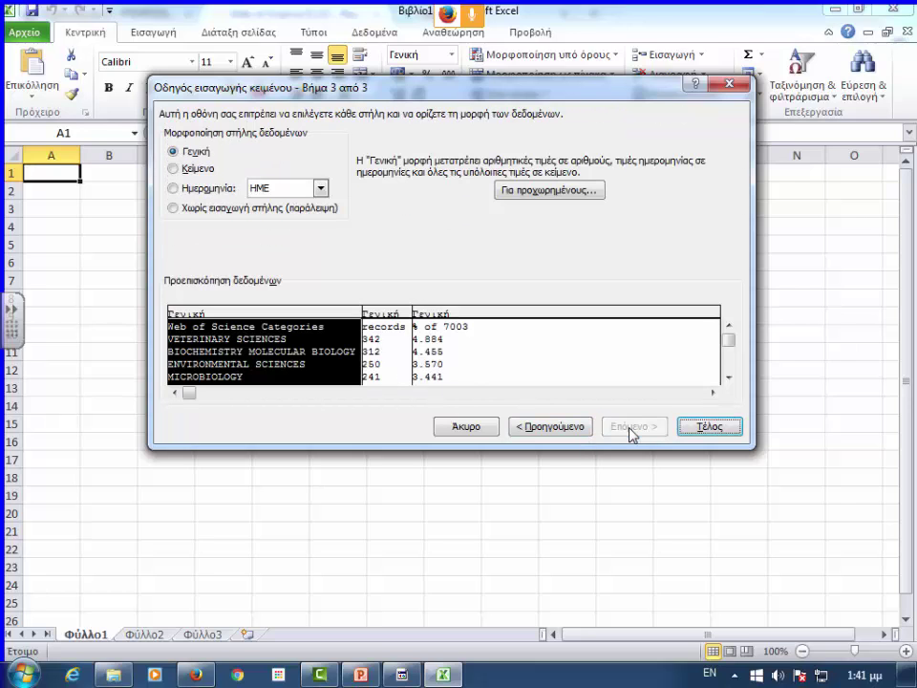
left_click(707, 427)
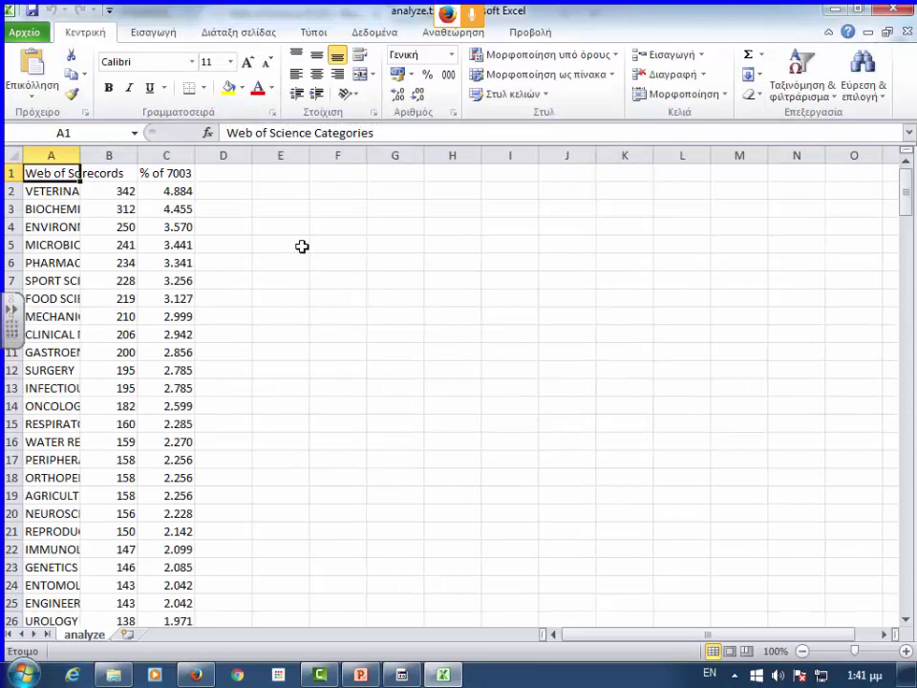
- Auto-fit columns A, B and C, then minimize Excel to return to Web of Science
double_click(80, 153)
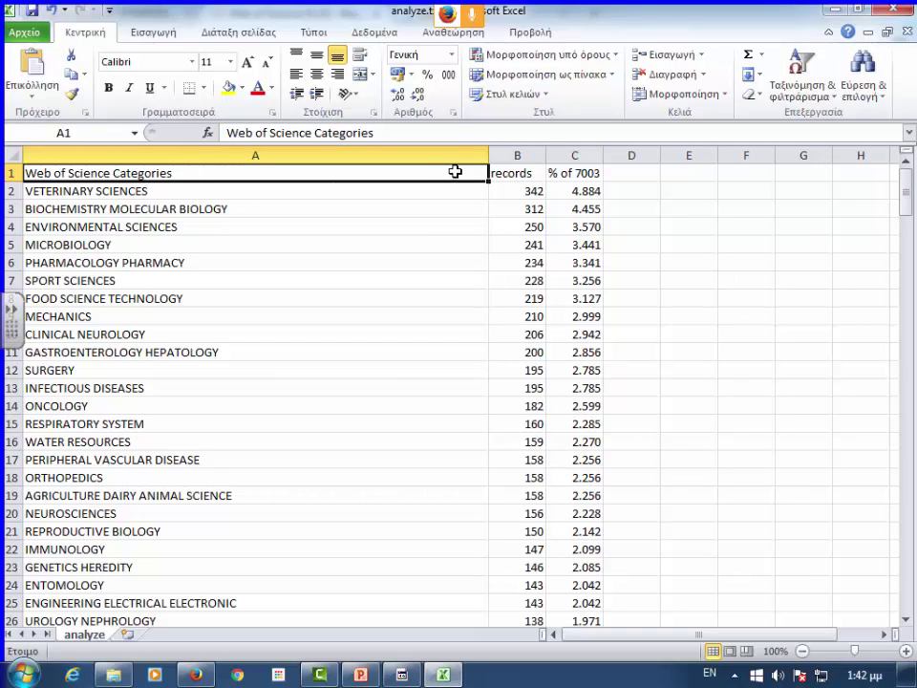
double_click(543, 154)
double_click(593, 154)
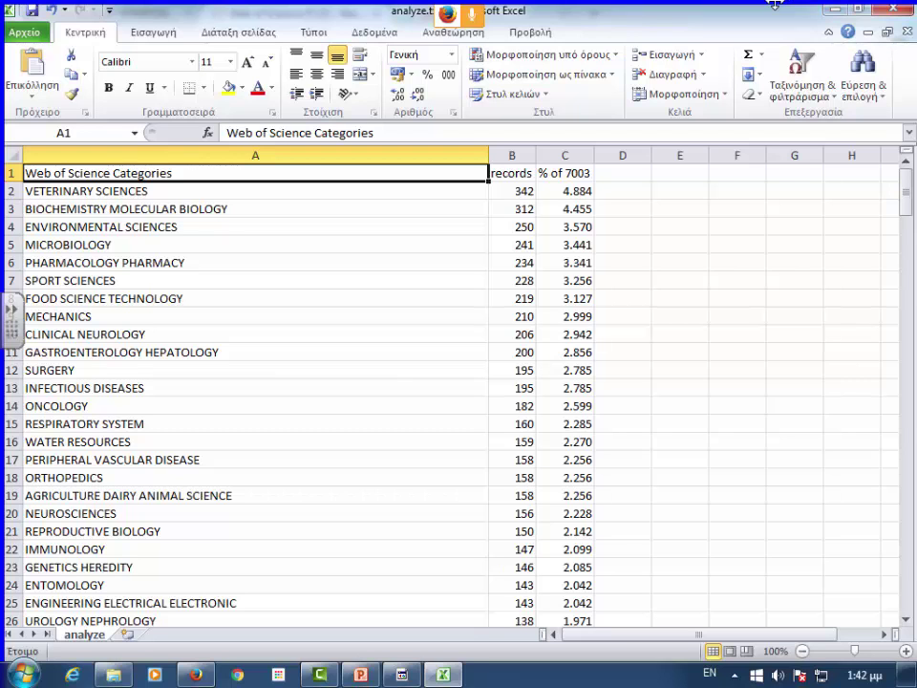
left_click(836, 10)
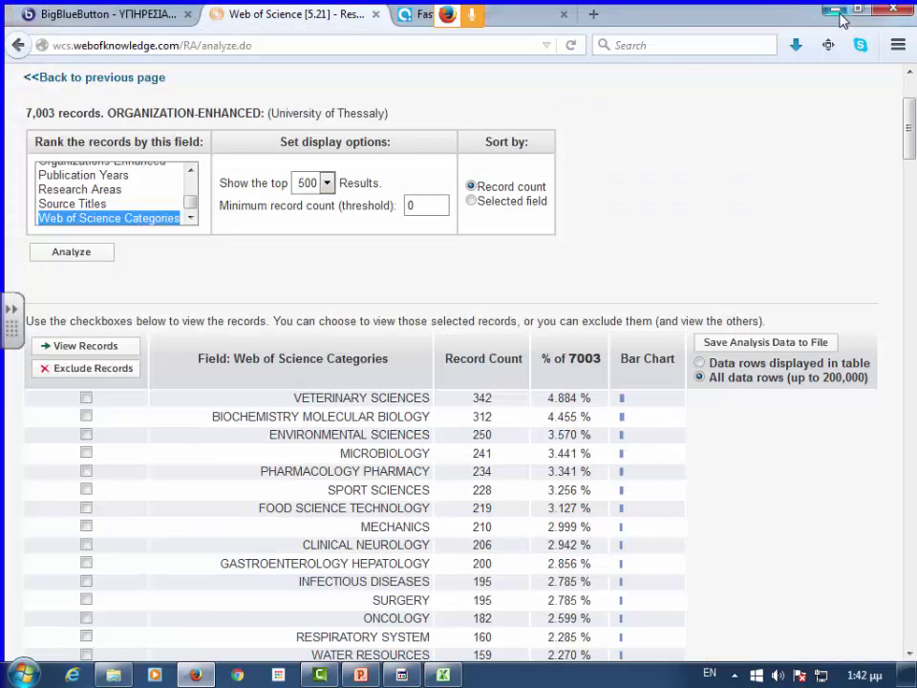
- Scroll the 'Rank the records by this field' list and select Source Titles
left_click(190, 172)
left_click(190, 172)
left_click(190, 172)
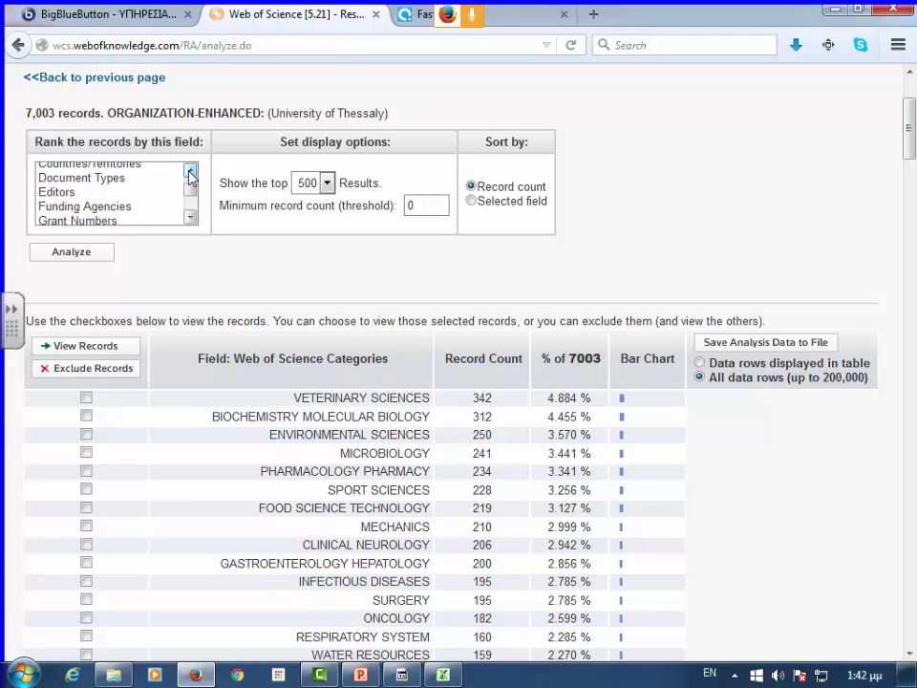
left_click(190, 172)
left_click(190, 172)
left_click(190, 172)
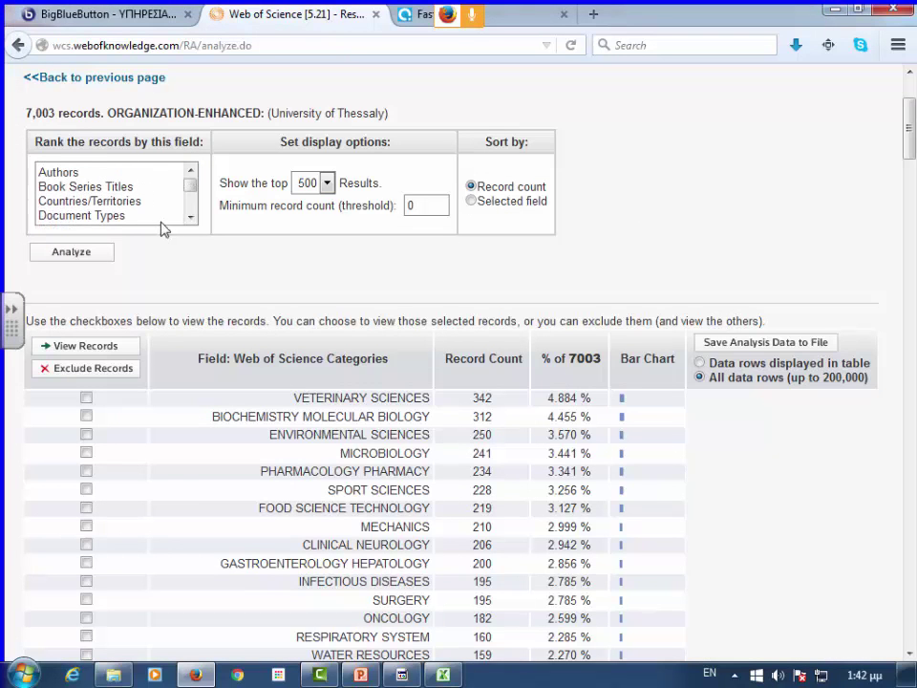
left_click(190, 217)
left_click(190, 218)
left_click(190, 219)
left_click(190, 219)
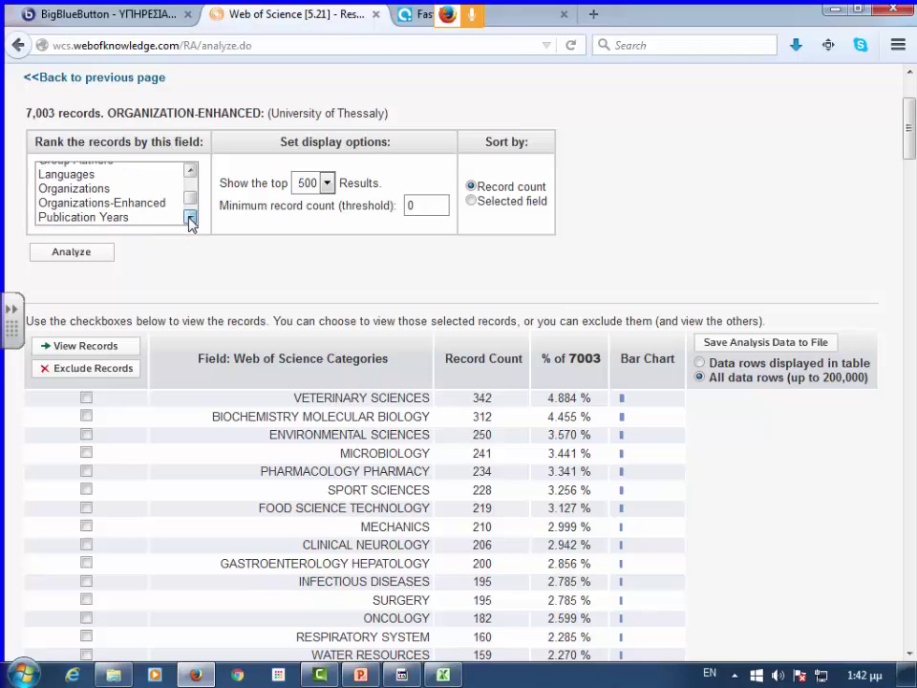
left_click(190, 218)
left_click(190, 219)
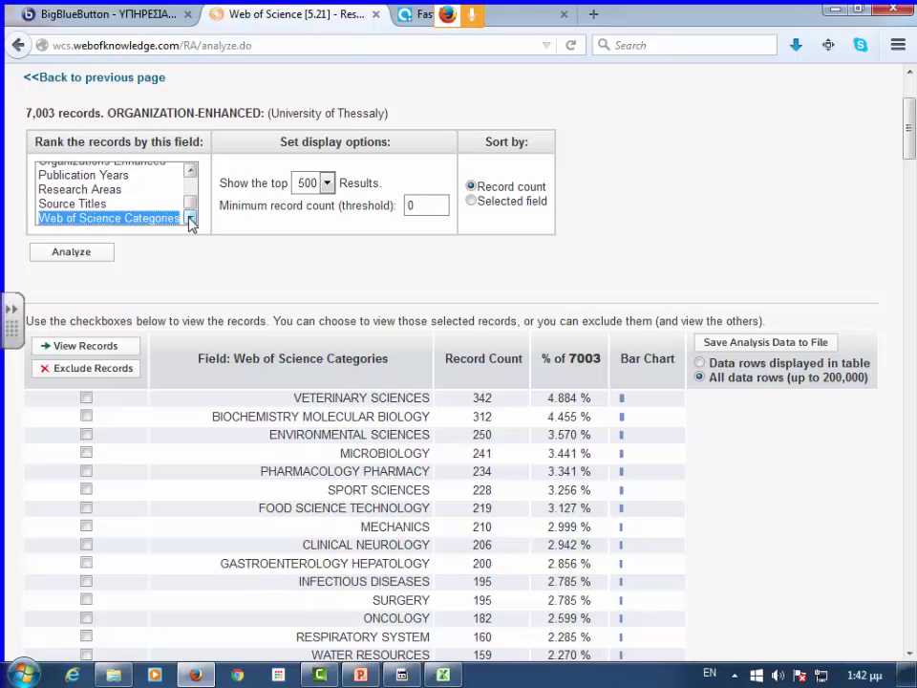
left_click(107, 205)
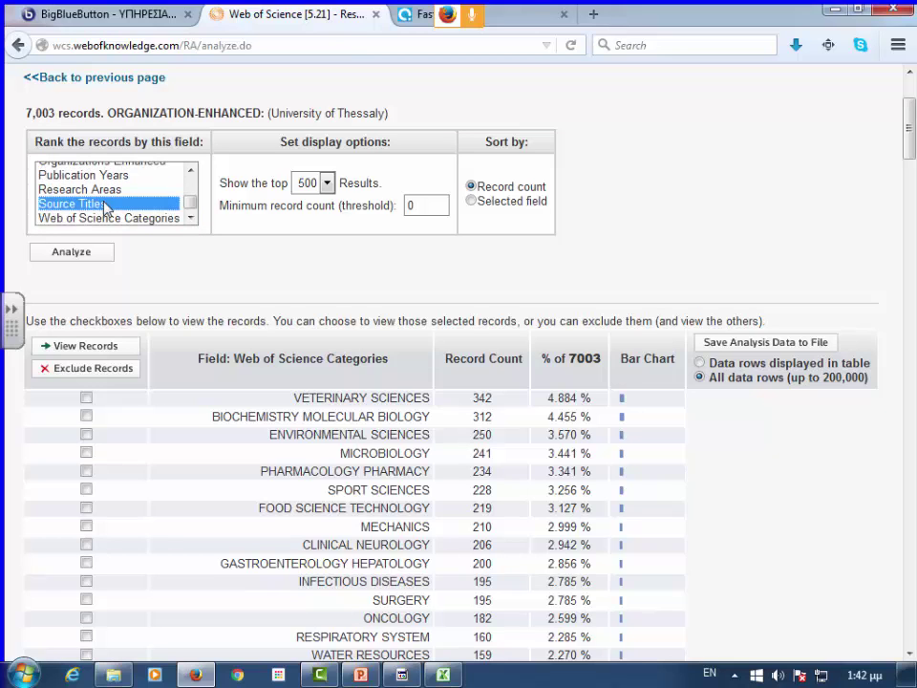
- Run the Source Titles analysis and review the table, led by PLOS ONE with 59 records
left_click(76, 254)
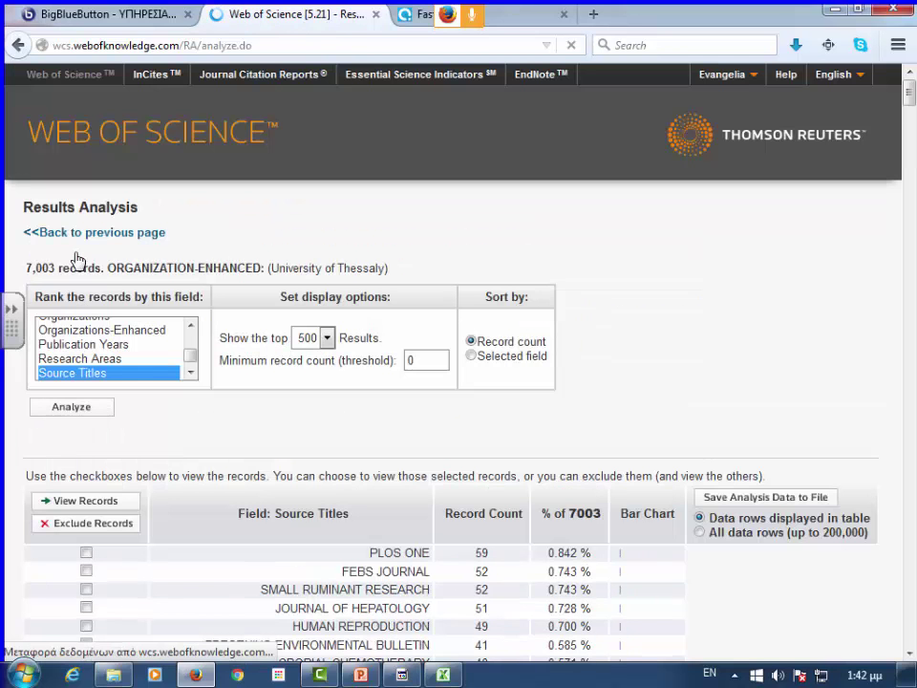
scroll(650, 471, "down", 4)
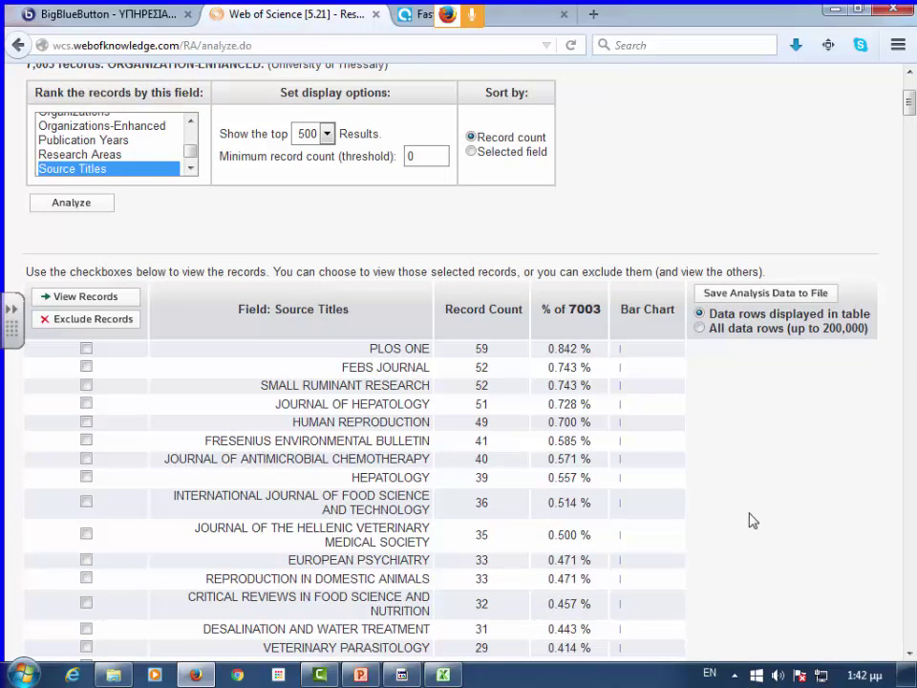
scroll(585, 465, "down", 1)
scroll(586, 465, "down", 1)
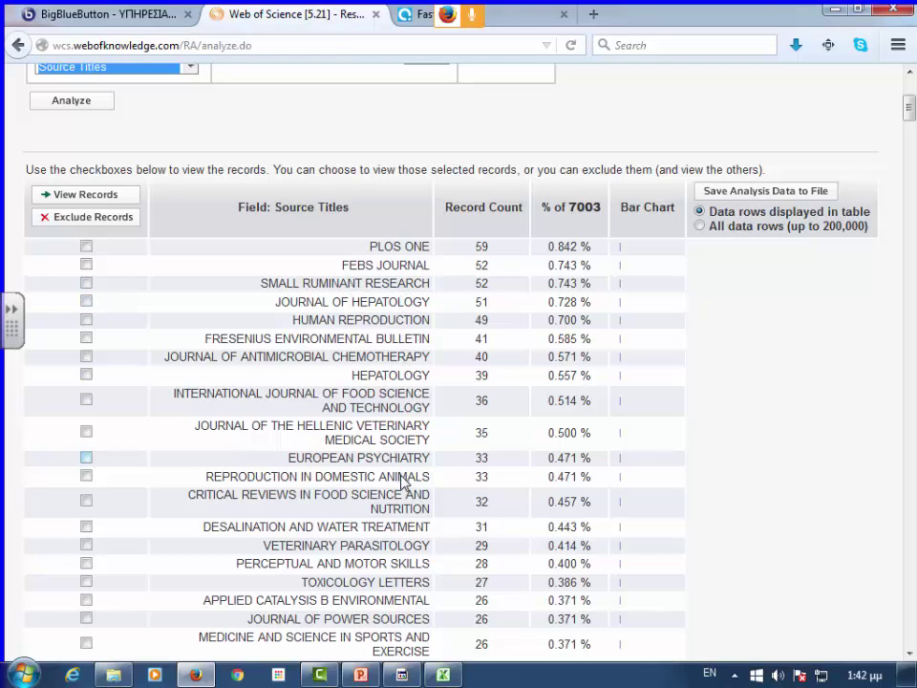
scroll(399, 487, "down", 9)
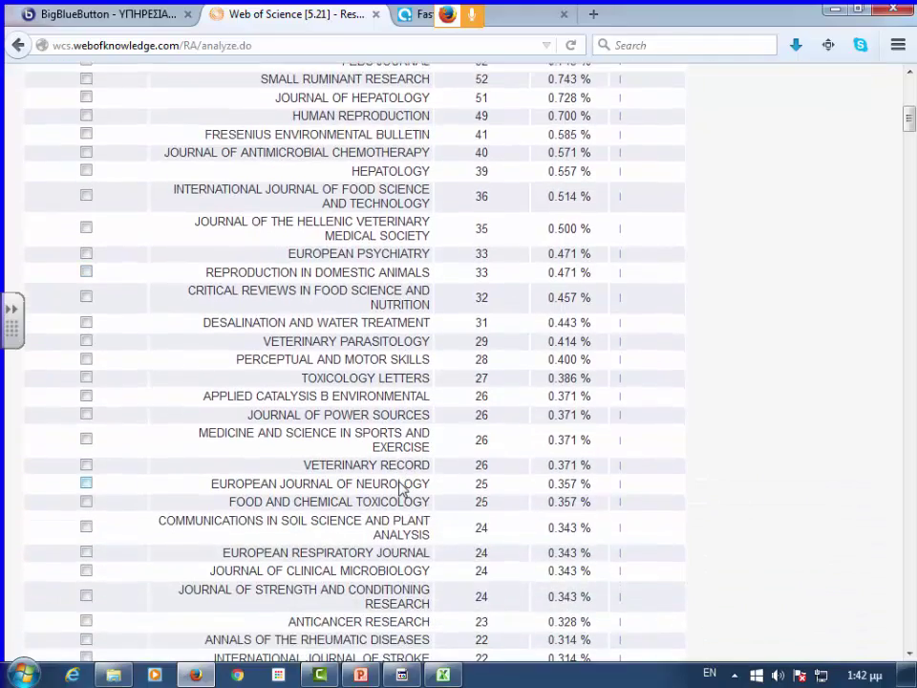
scroll(399, 487, "up", 7)
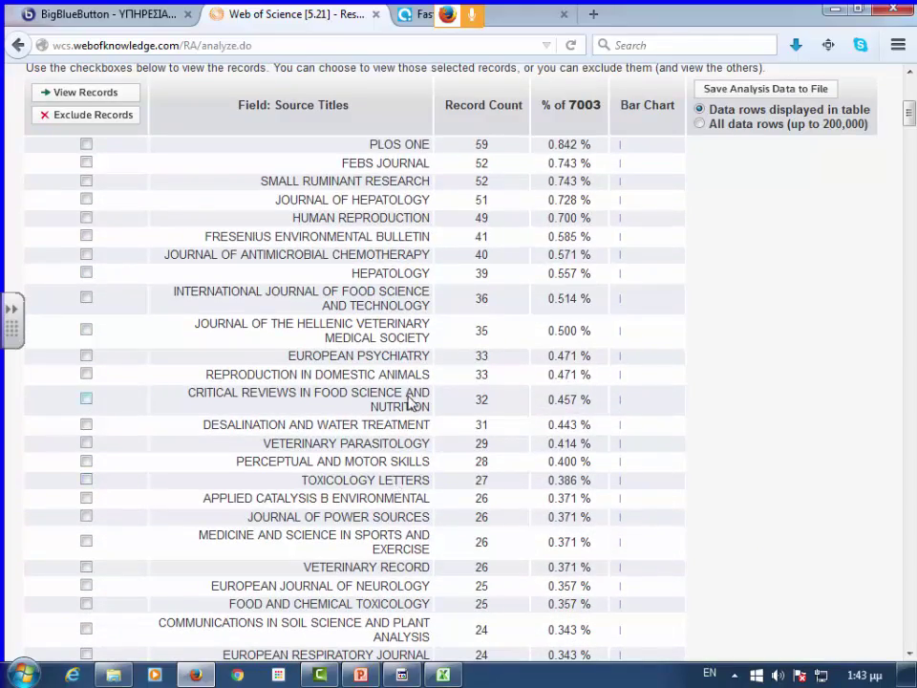
scroll(196, 287, "up", 9)
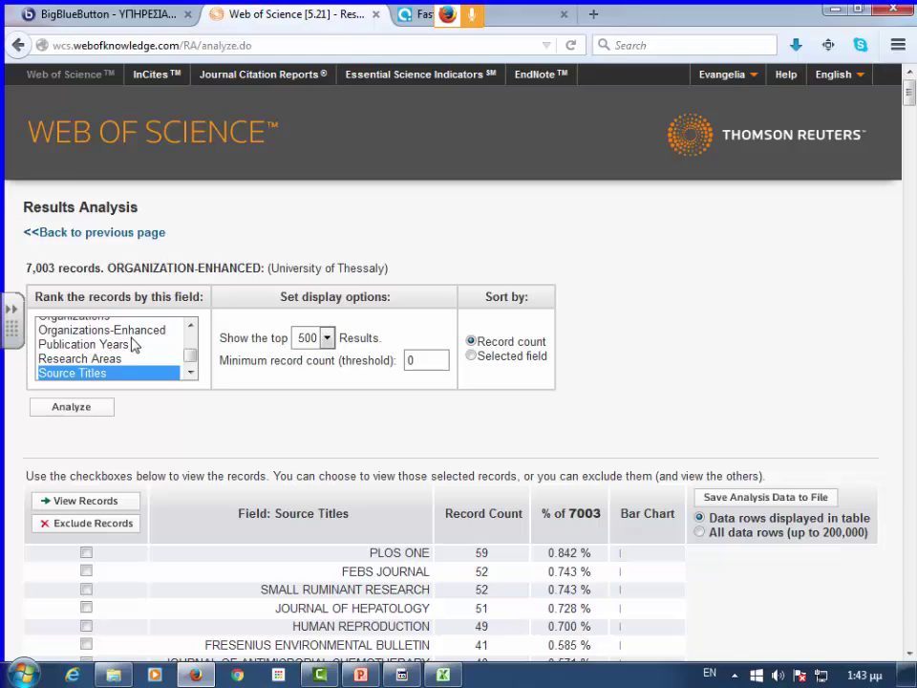
- Analyze by Funding Agencies and review the table, led by European Union with 99 records
left_click(191, 374)
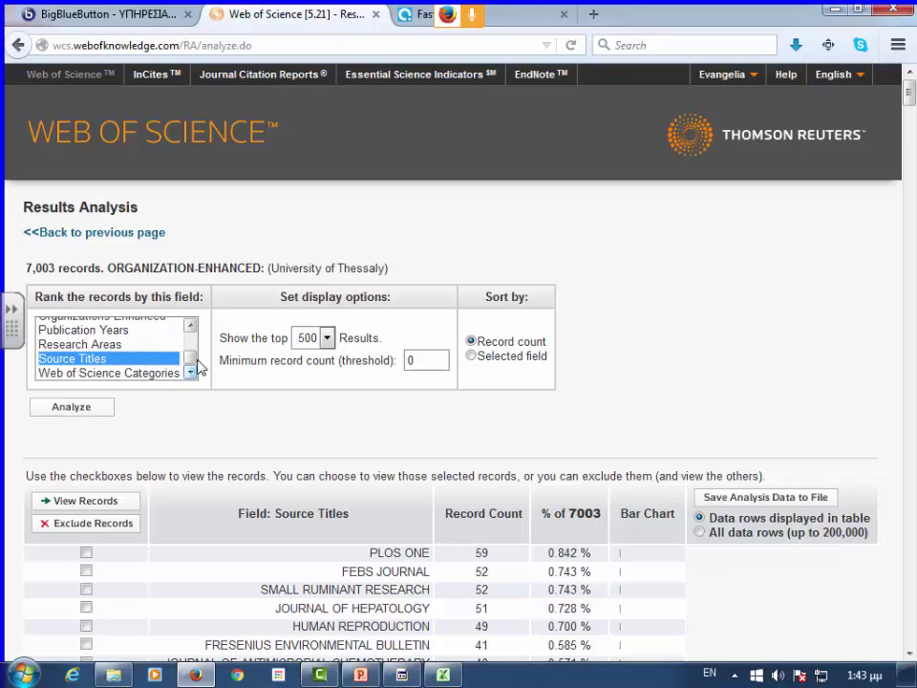
scroll(180, 344, "up", 1)
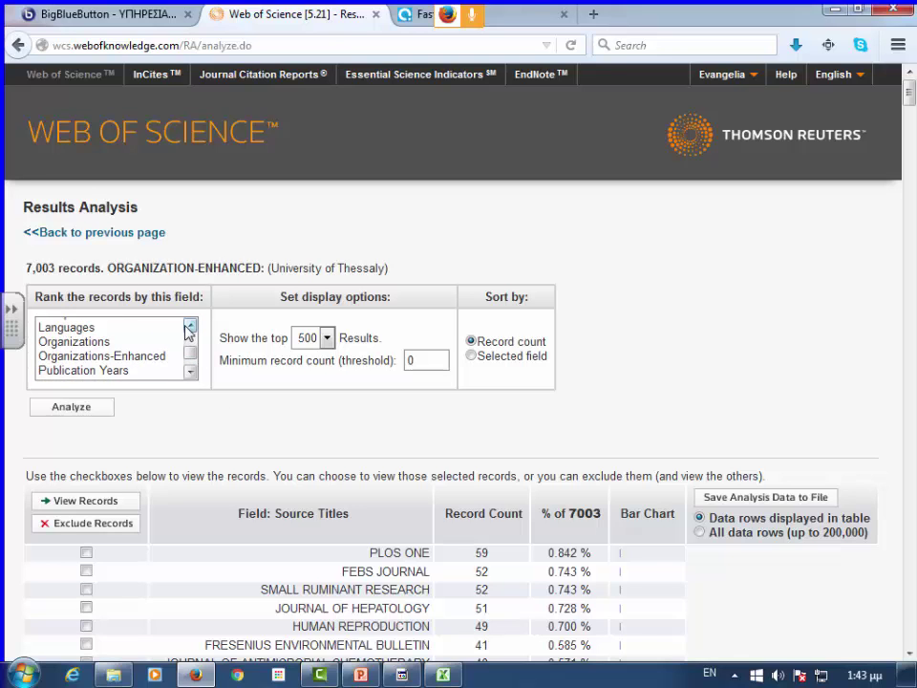
scroll(188, 325, "up", 1)
left_click(125, 326)
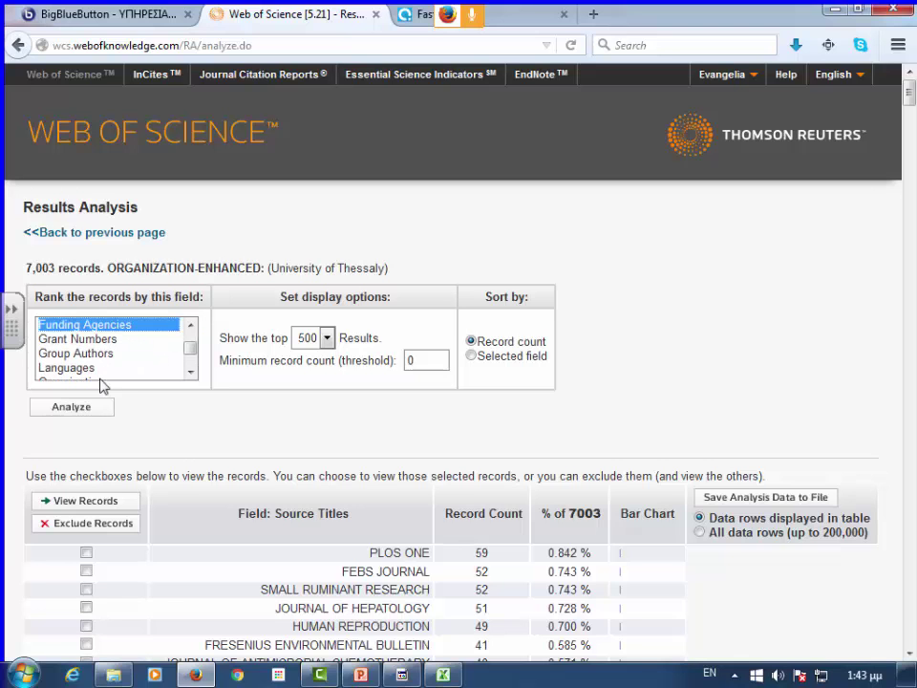
left_click(89, 409)
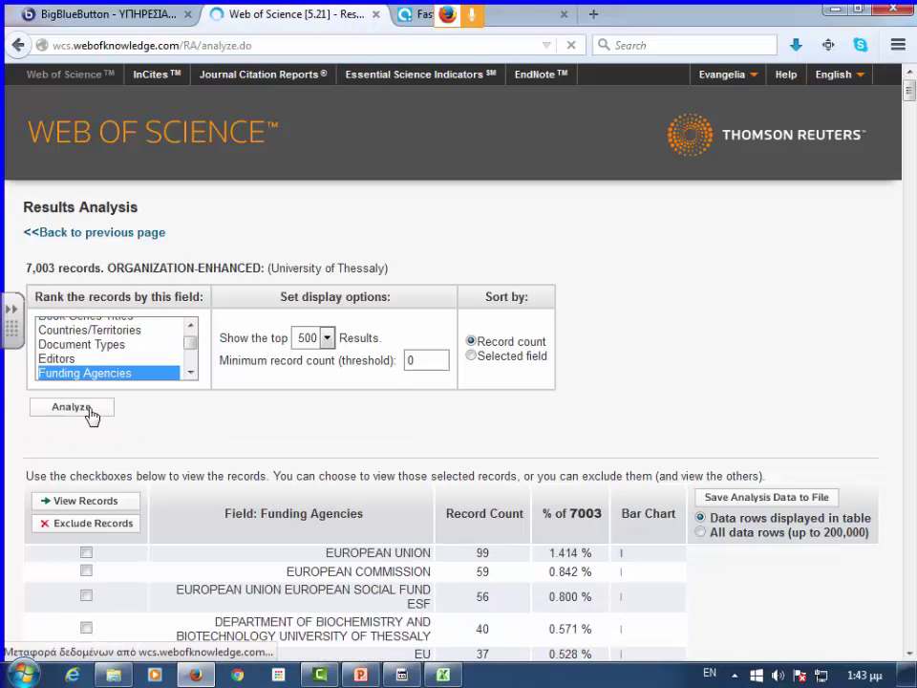
scroll(675, 317, "down", 2)
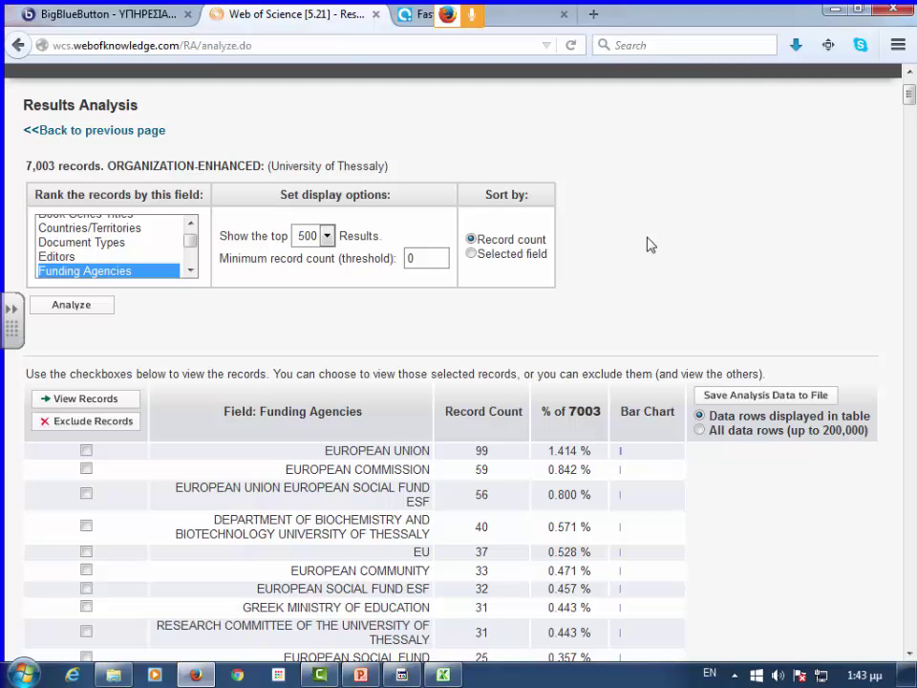
scroll(623, 313, "down", 4)
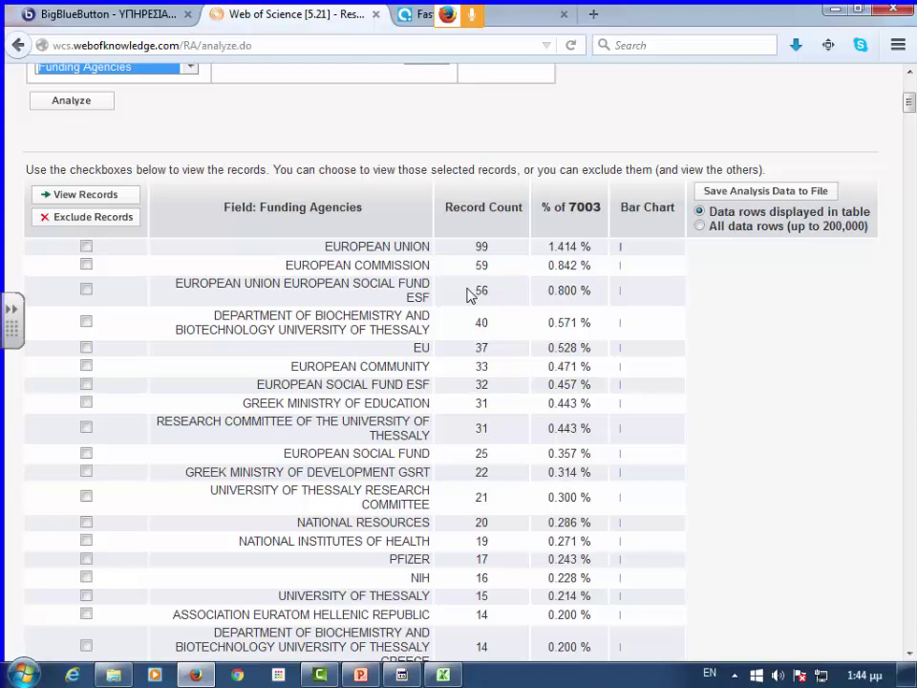
scroll(315, 306, "up", 5)
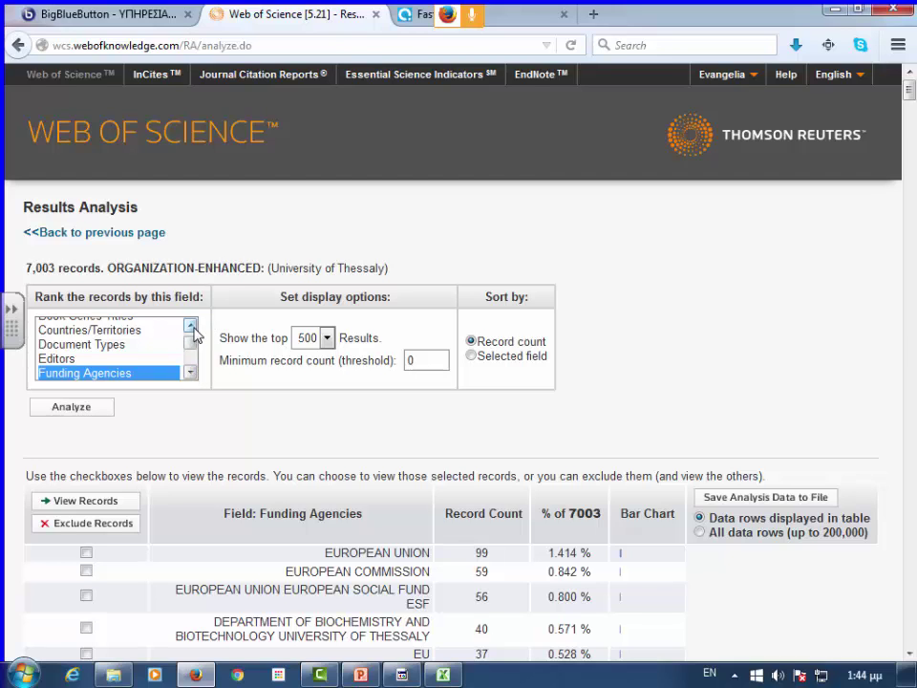
- Select Organizations-Enhanced as the ranking field and run the analysis
scroll(194, 332, "up", 1)
scroll(190, 371, "down", 3)
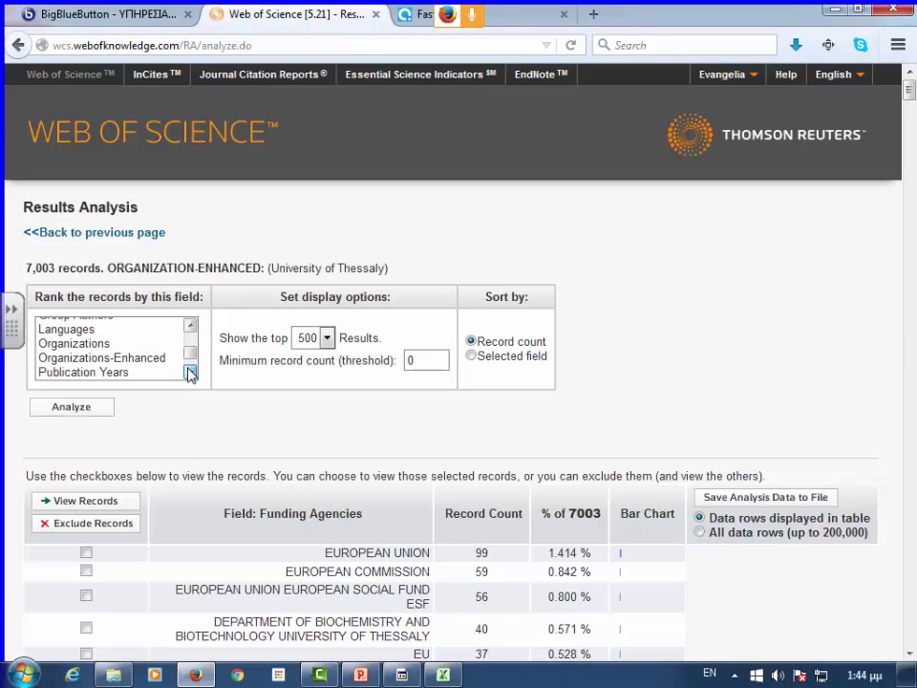
left_click(190, 374)
left_click(153, 349)
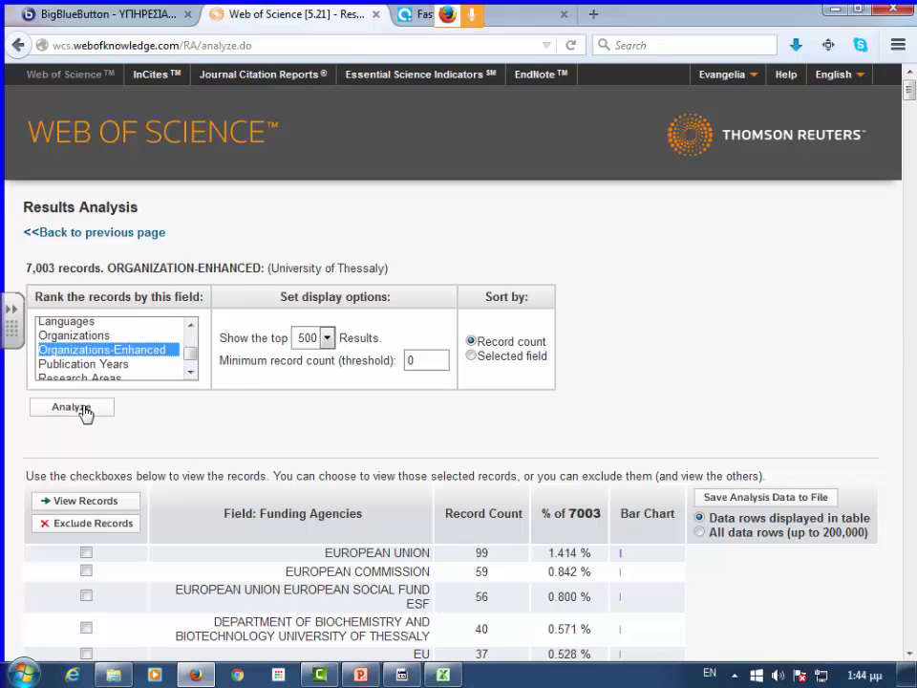
left_click(84, 408)
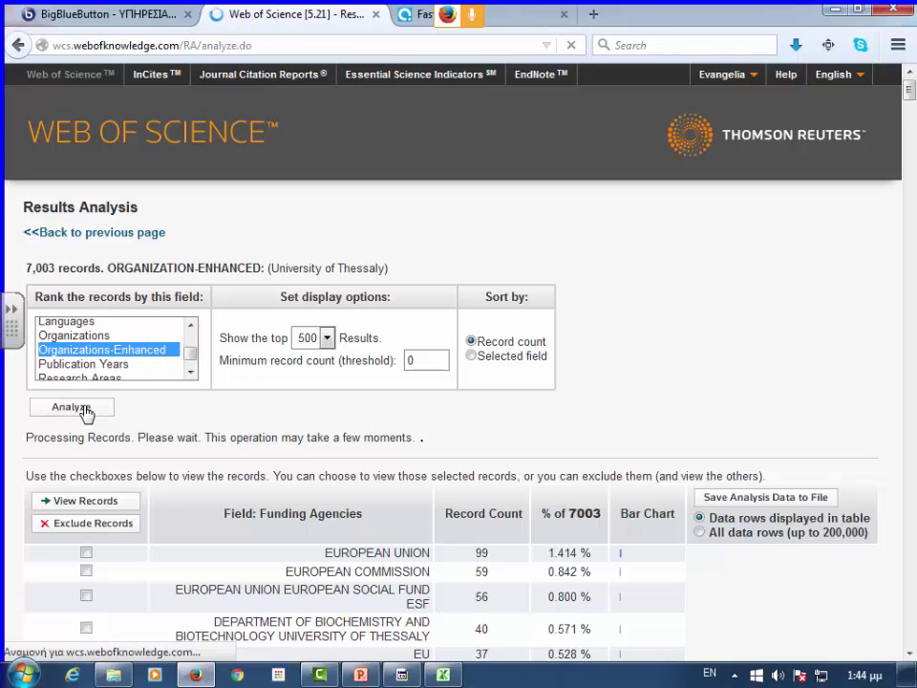
- Scroll the organization ranking and tick the HARVARD UNIVERSITY row
scroll(642, 377, "down", 4)
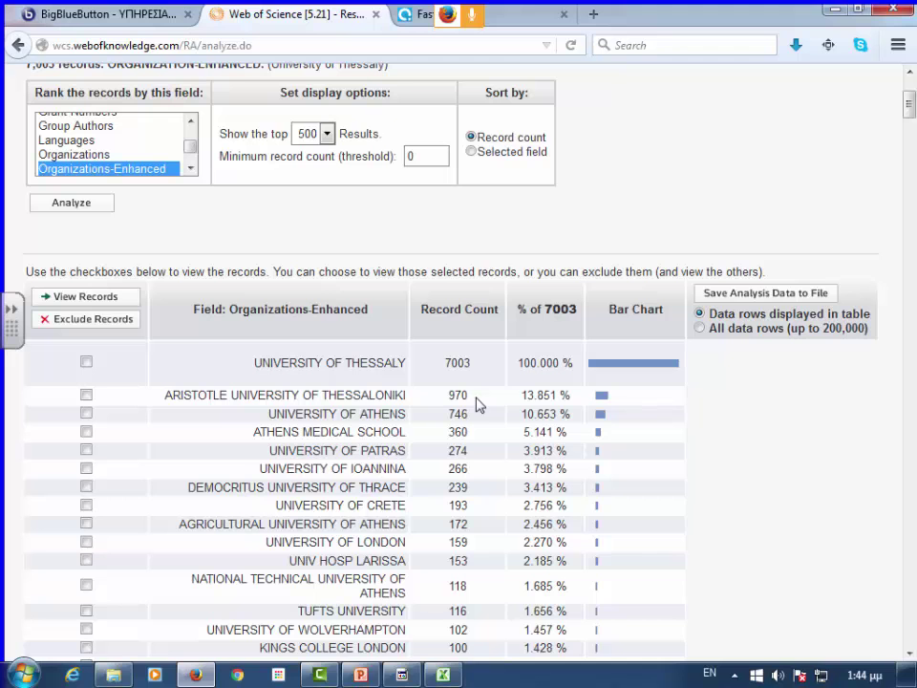
scroll(437, 528, "down", 2)
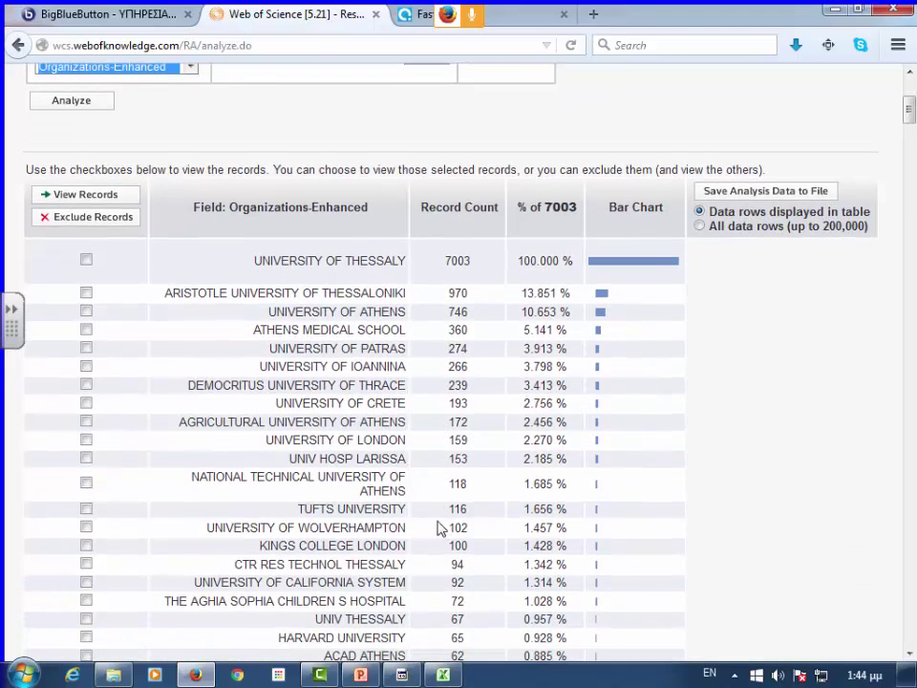
scroll(426, 506, "down", 4)
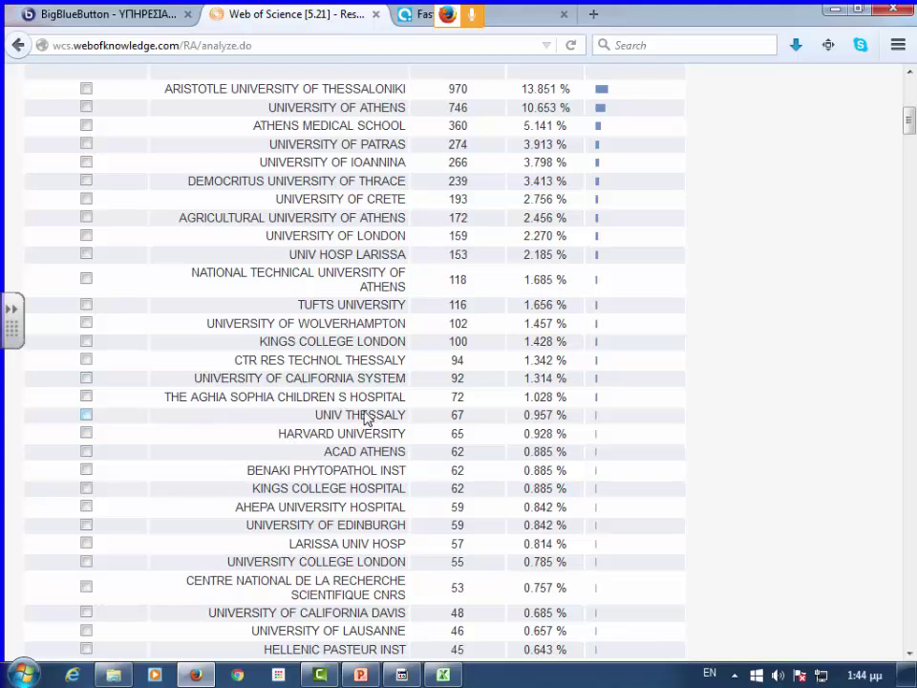
scroll(368, 420, "down", 2)
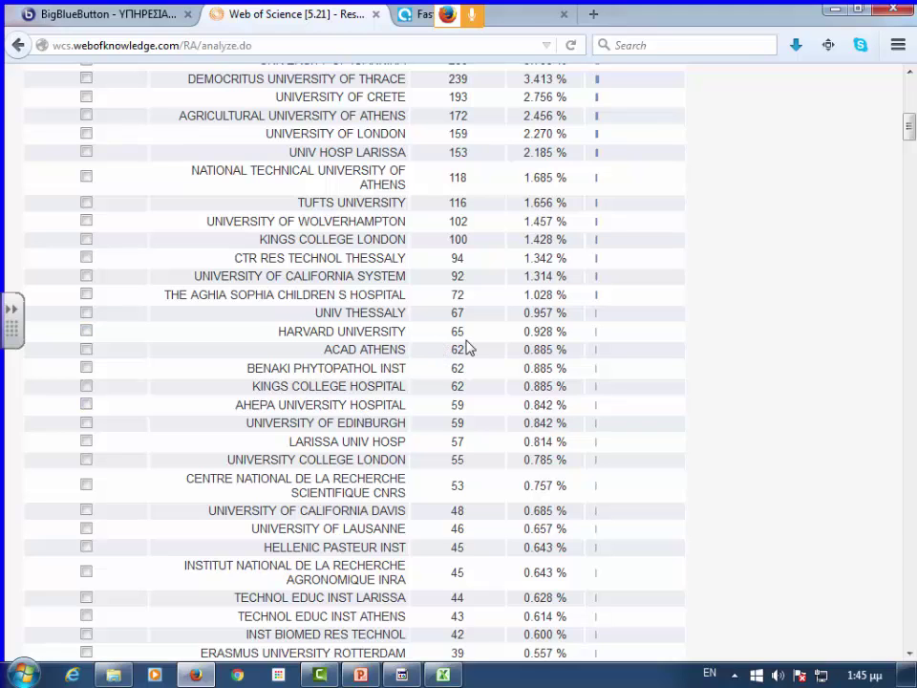
left_click(85, 332)
scroll(140, 342, "up", 10)
scroll(130, 343, "down", 2)
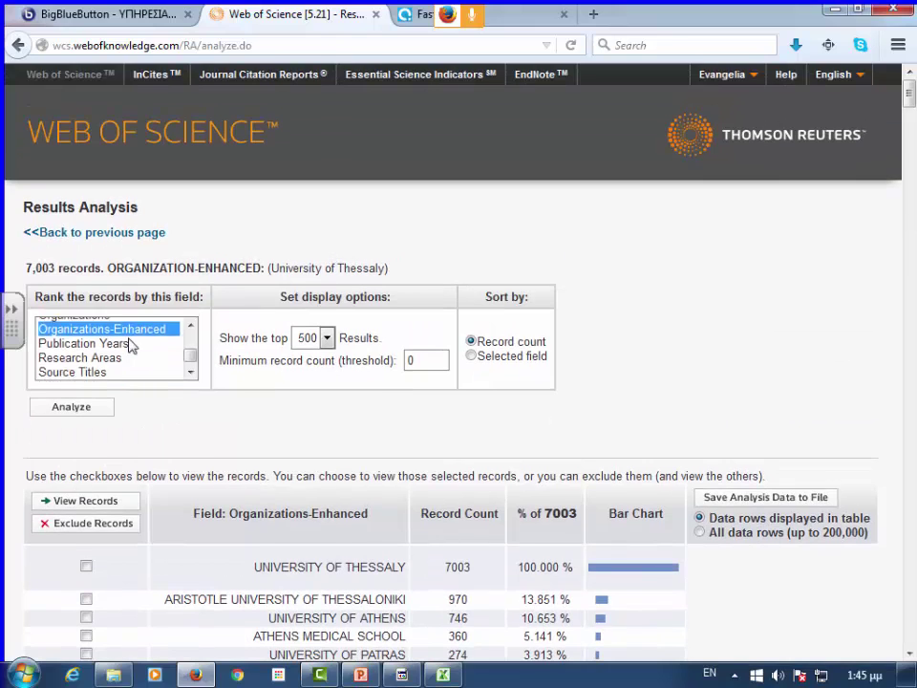
- View the 65 records shared with Harvard University
left_click(84, 501)
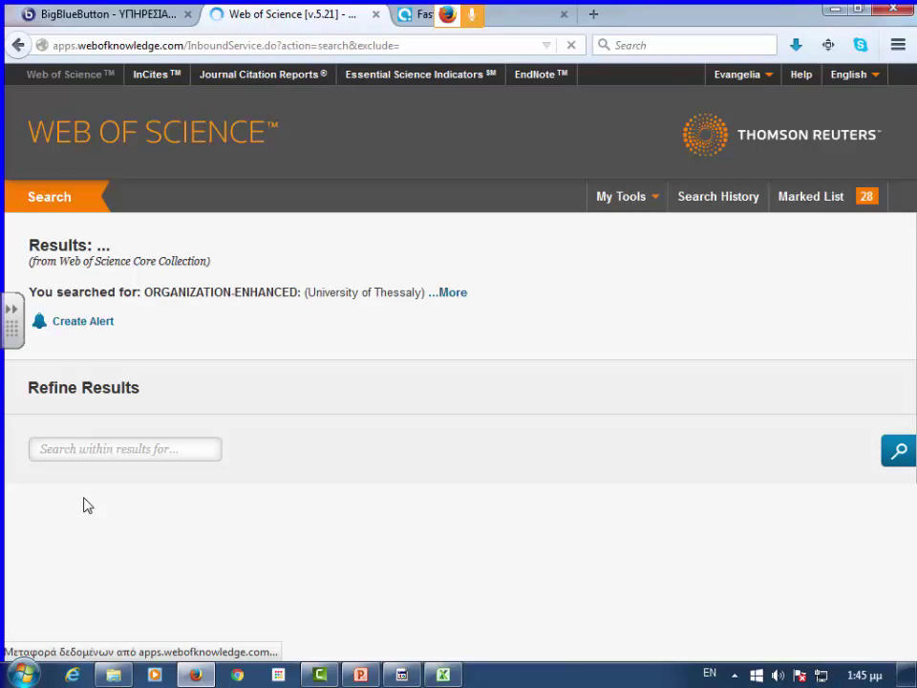
scroll(317, 446, "down", 2)
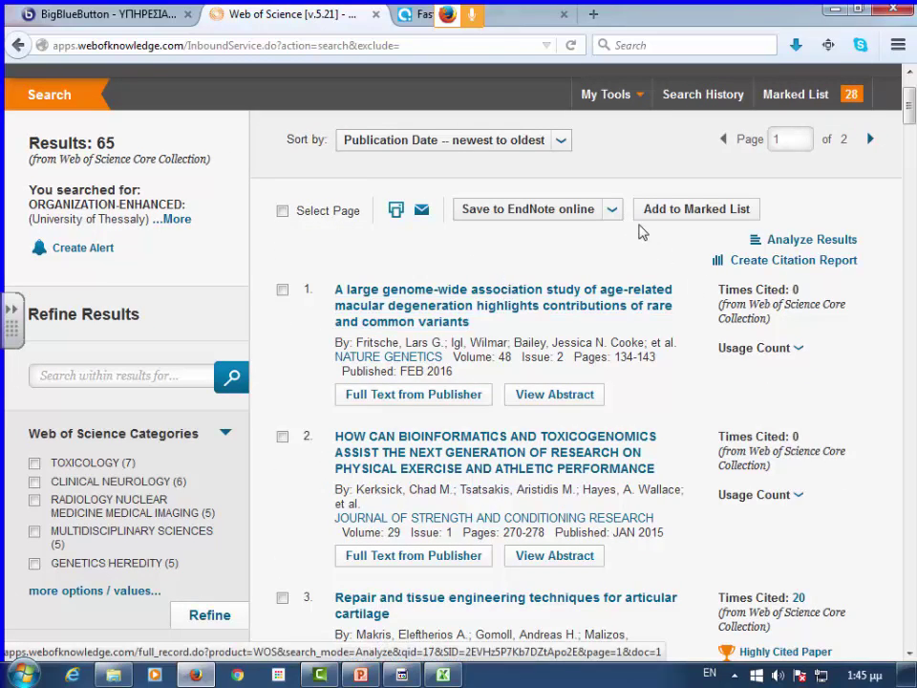
left_click(546, 208)
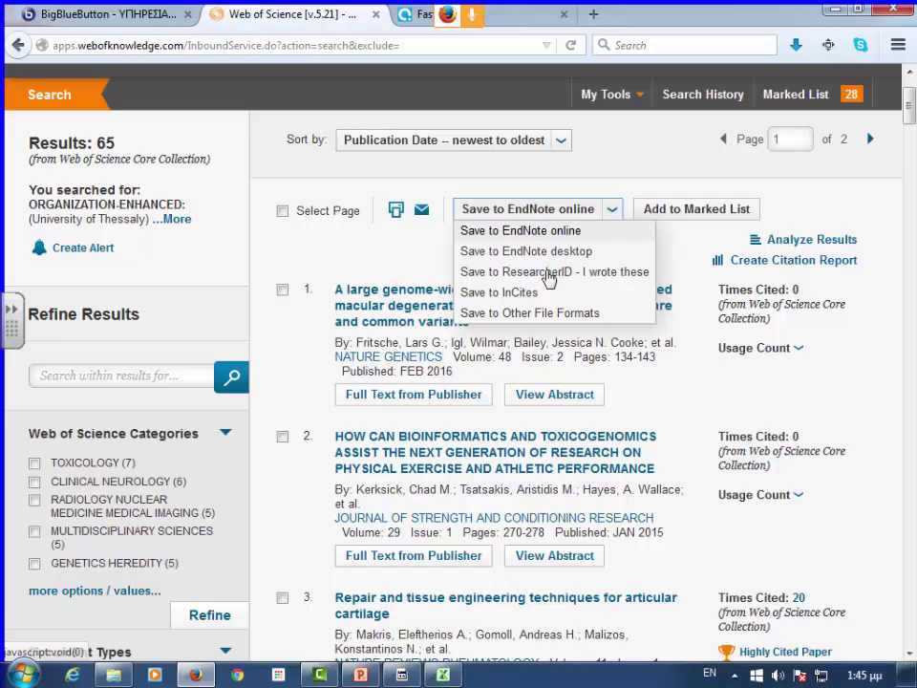
- Sort by Times Cited highest to lowest and open the top paper, cited 268 times
left_click(561, 144)
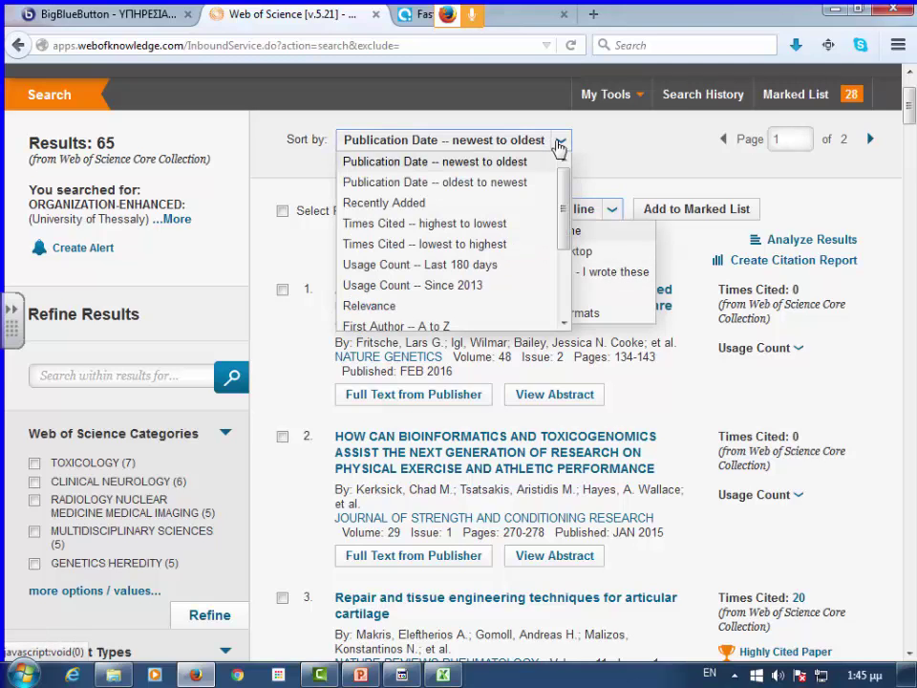
left_click(489, 233)
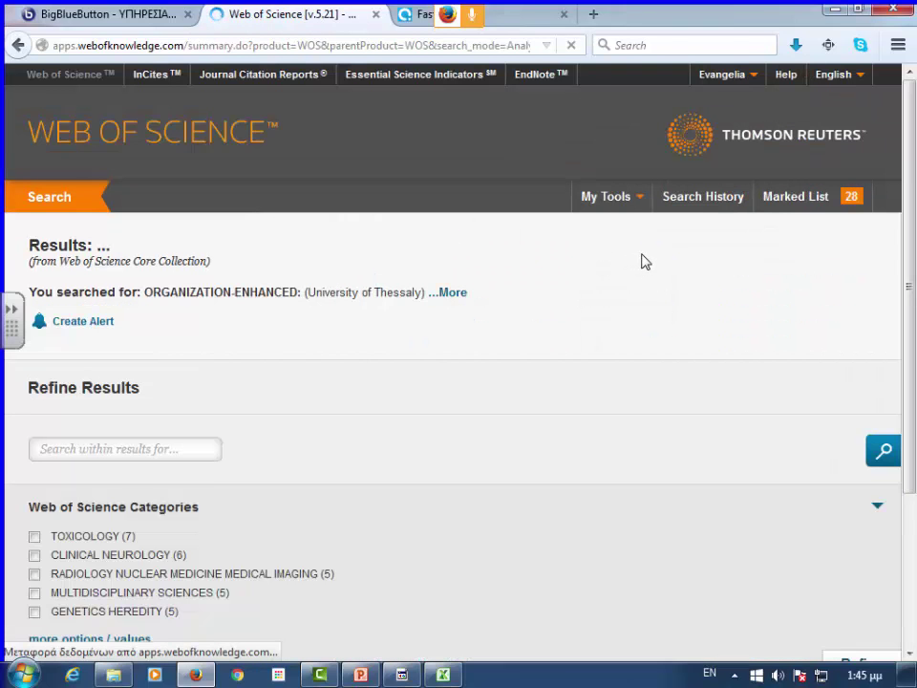
scroll(644, 261, "down", 2)
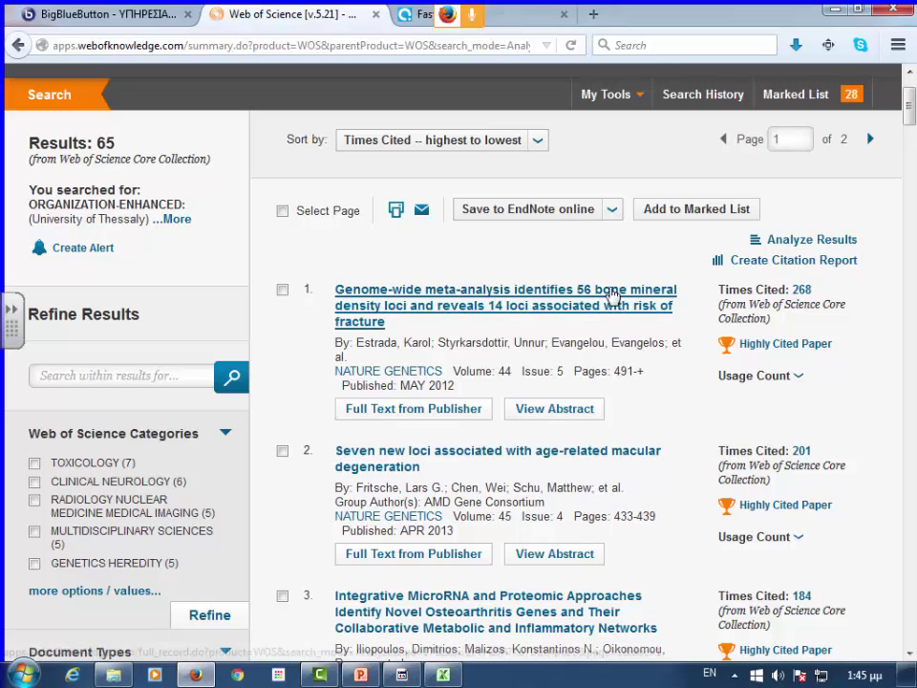
left_click(504, 306)
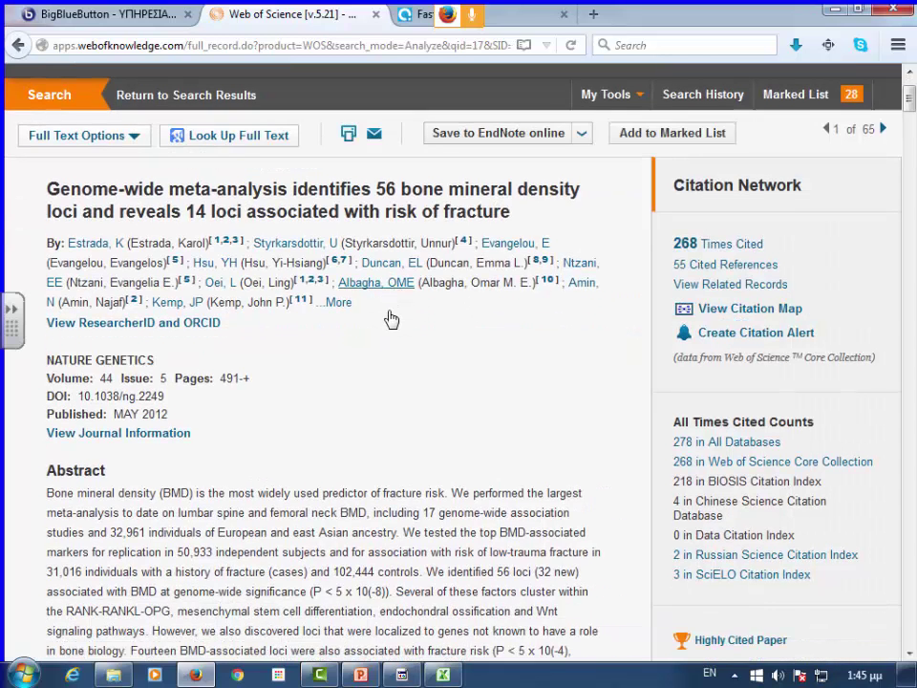
- Expand the paper's author list to show every author
left_click(338, 302)
scroll(469, 342, "down", 15)
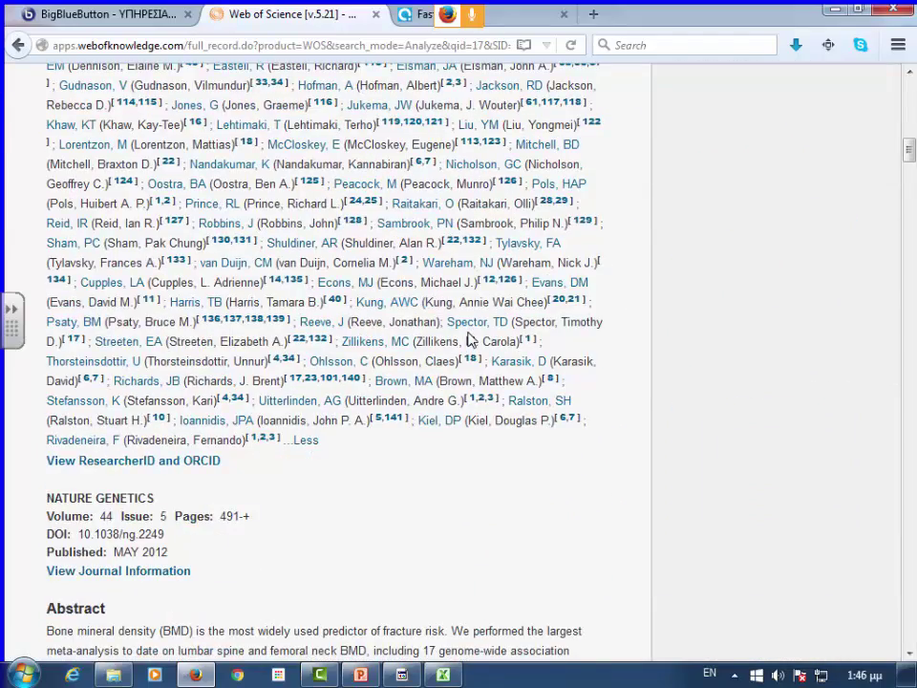
scroll(469, 342, "down", 10)
scroll(469, 331, "down", 8)
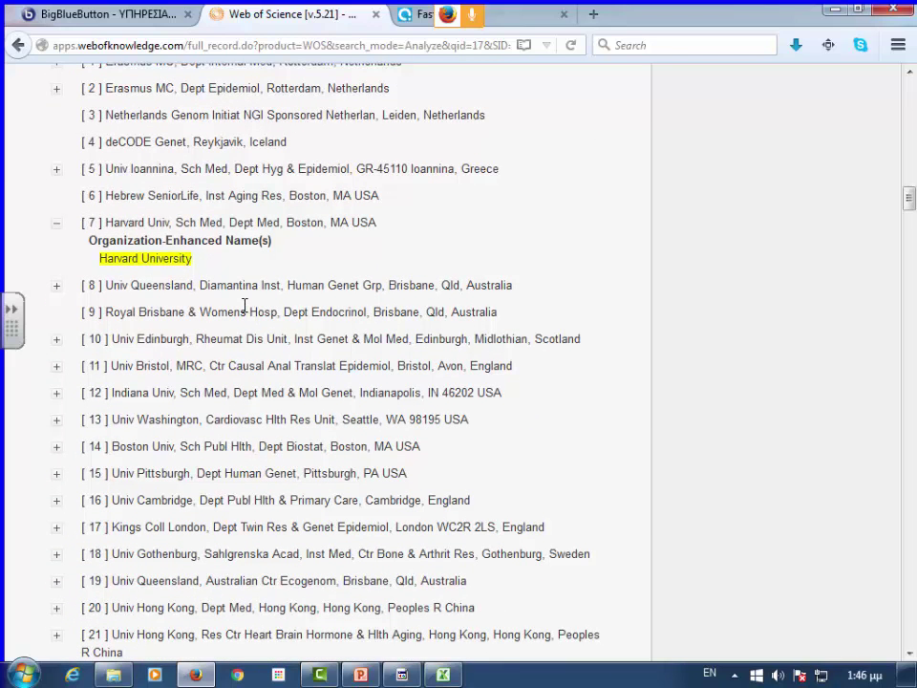
- Search the record page for 'thess', finding 2 matches
key("ctrl+f")
type("thes")
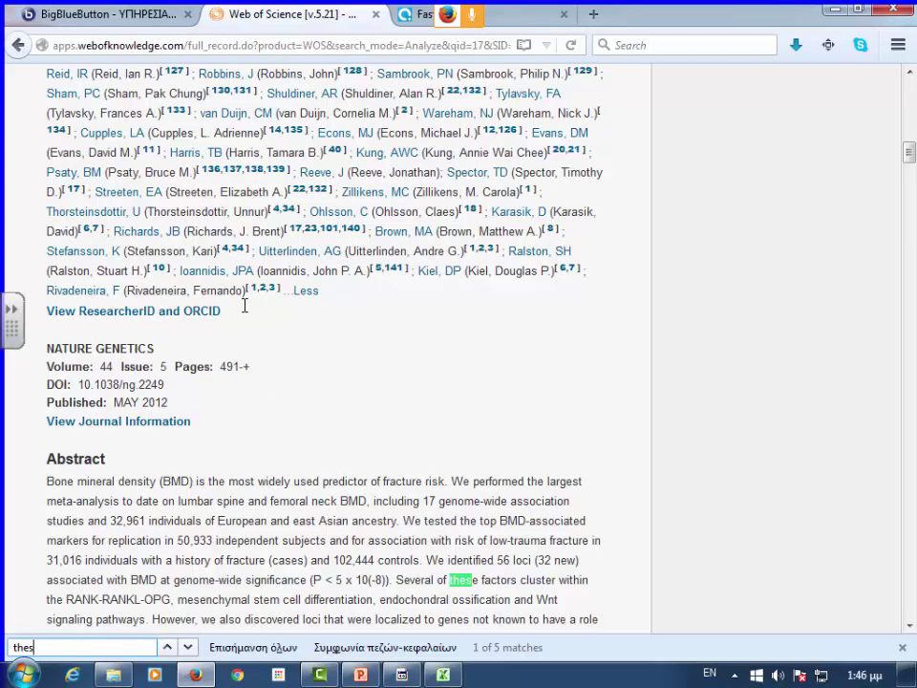
type("s")
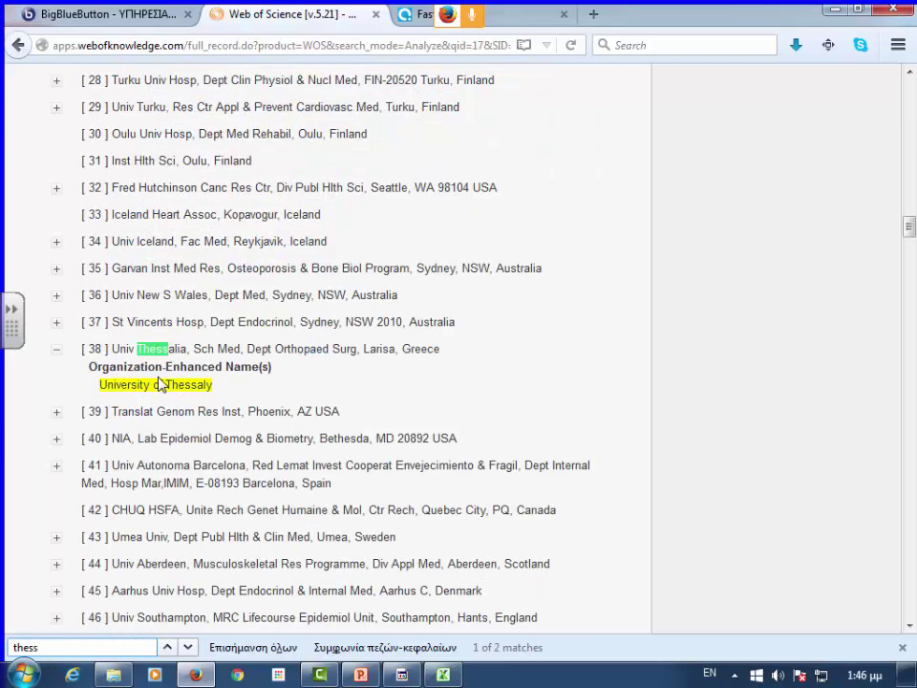
scroll(462, 354, "up", 10)
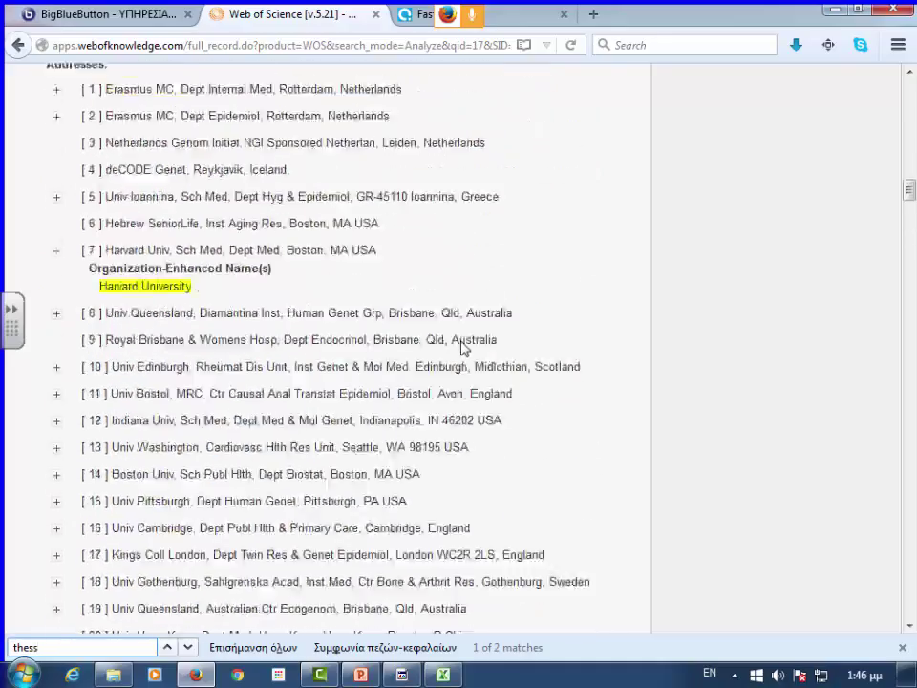
scroll(462, 348, "up", 10)
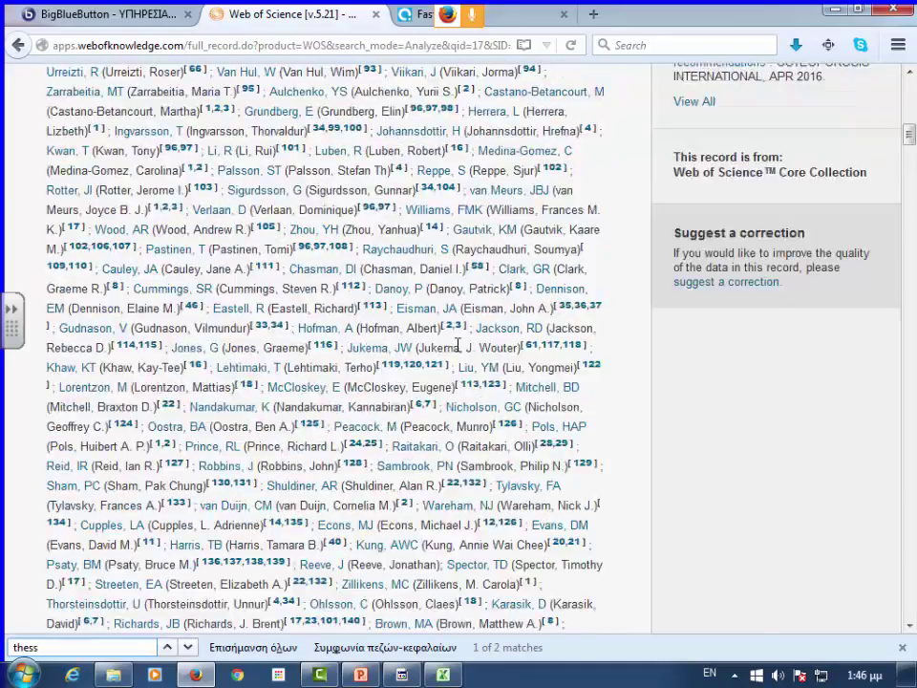
scroll(459, 345, "up", 15)
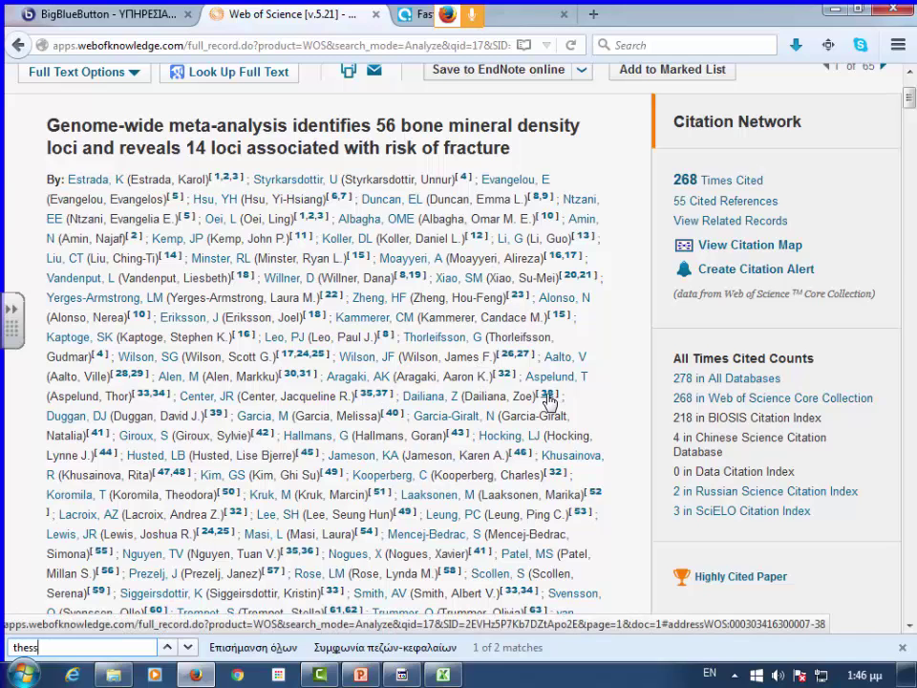
- Jump to the University of Thessaly affiliation, address [38], from an author's superscript
left_click(547, 397)
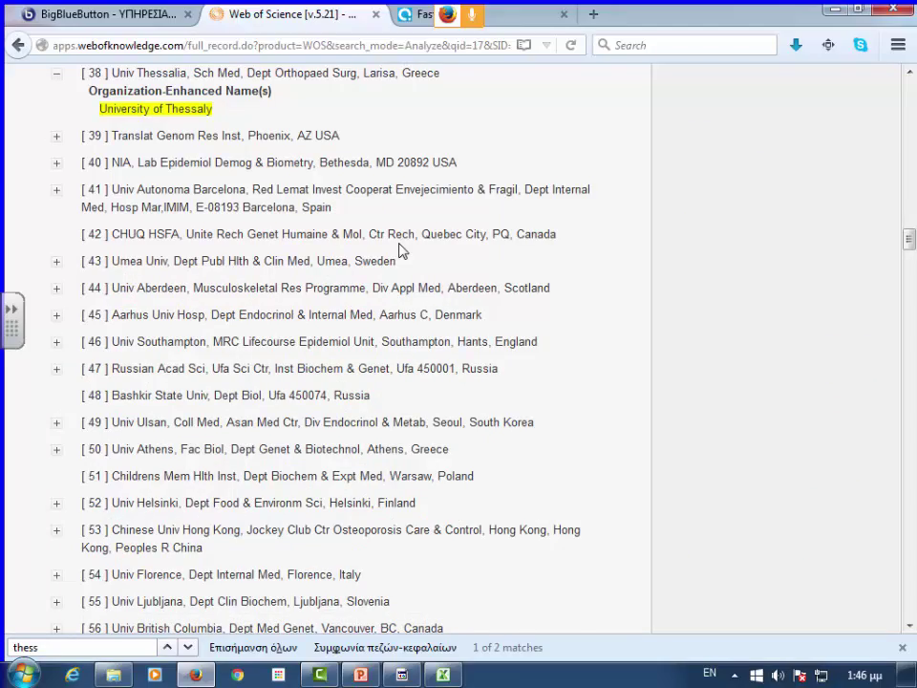
scroll(399, 250, "up", 15)
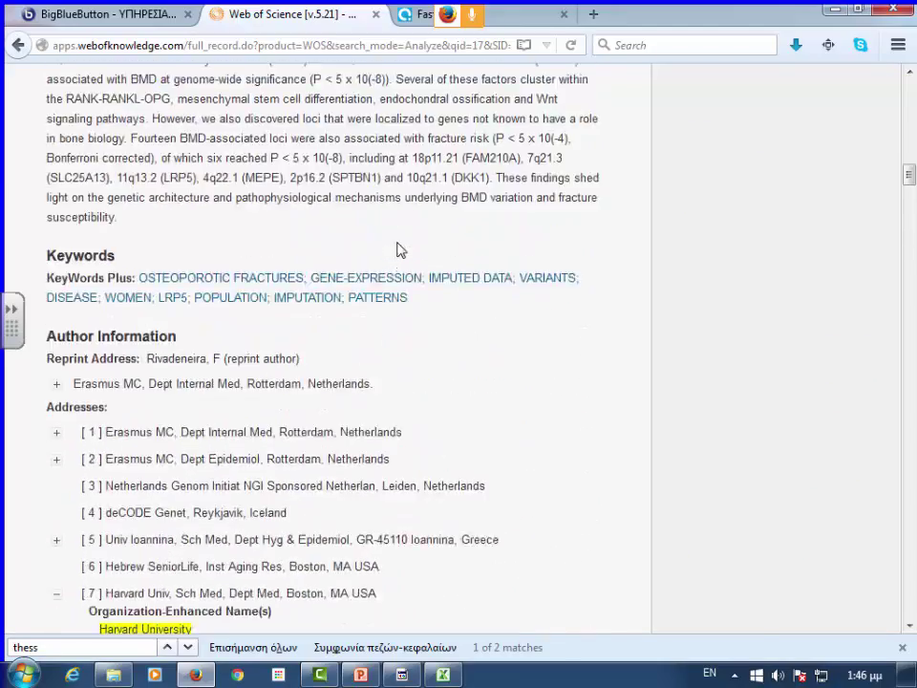
scroll(400, 250, "up", 12)
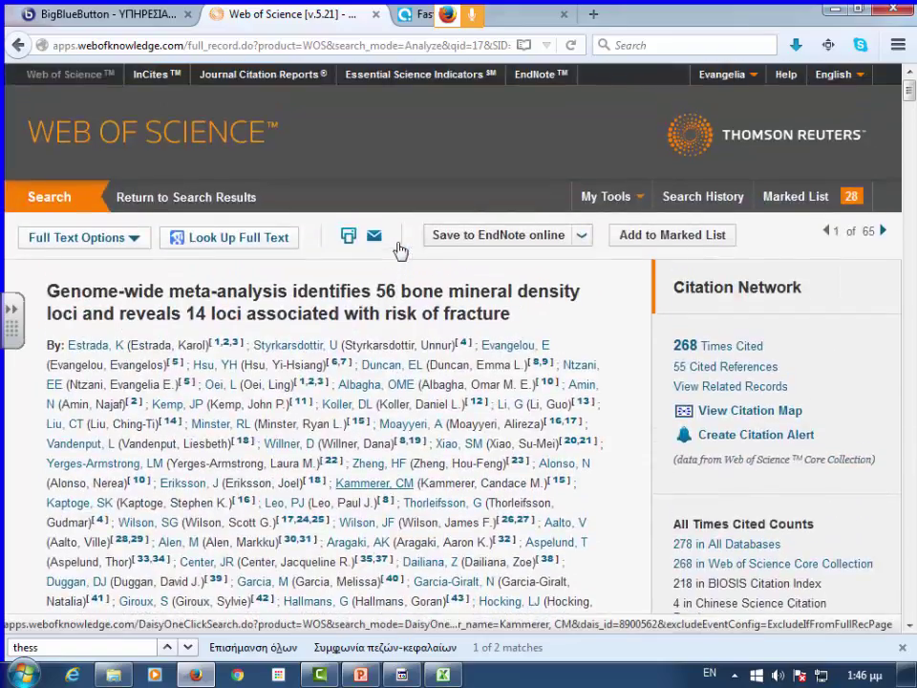
scroll(400, 250, "down", 6)
scroll(400, 250, "down", 11)
scroll(241, 252, "up", 5)
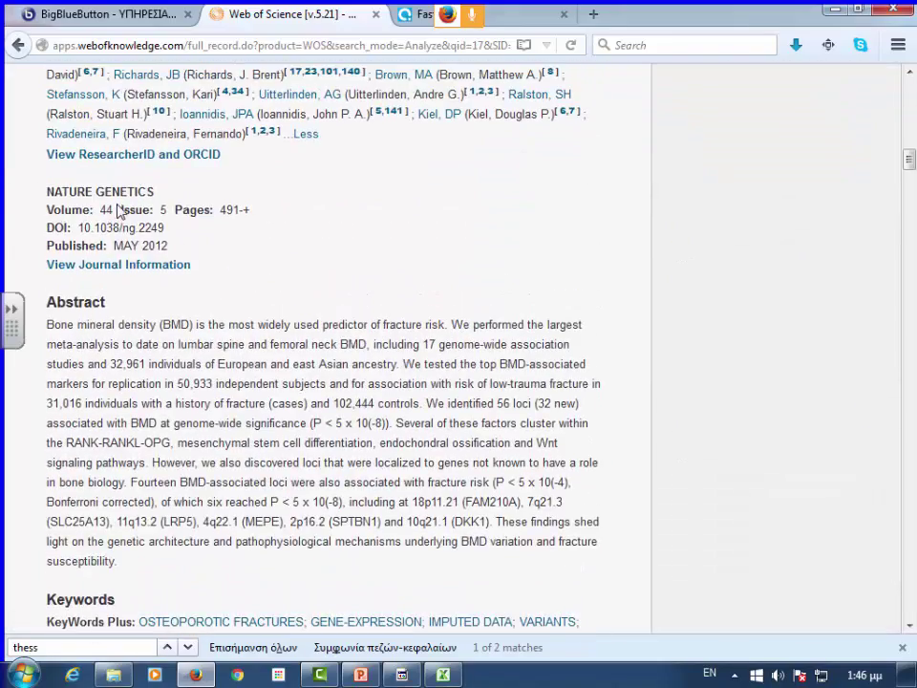
- Display the table of authors with their ResearcherID and ORCID numbers
left_click(181, 156)
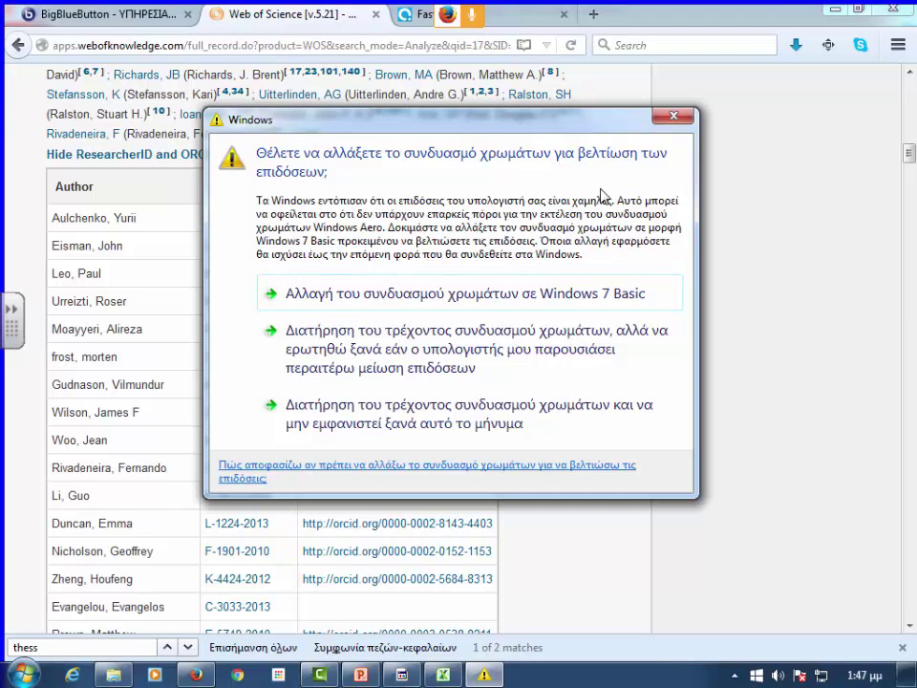
- Dismiss the Windows colour-scheme prompt and scroll down to the author ResearcherID/ORCID table
left_click(681, 117)
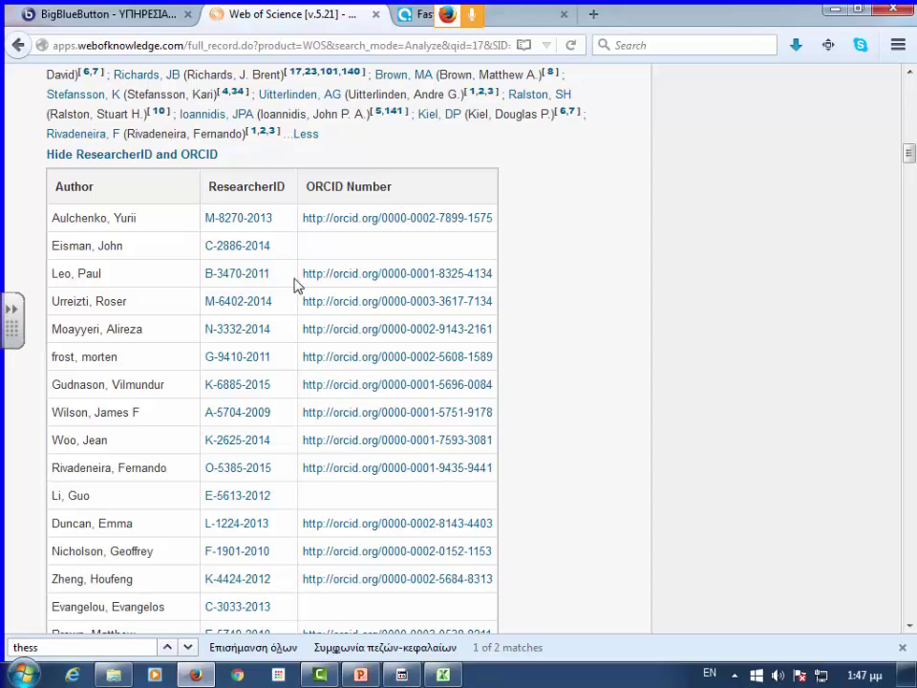
scroll(243, 317, "down", 6)
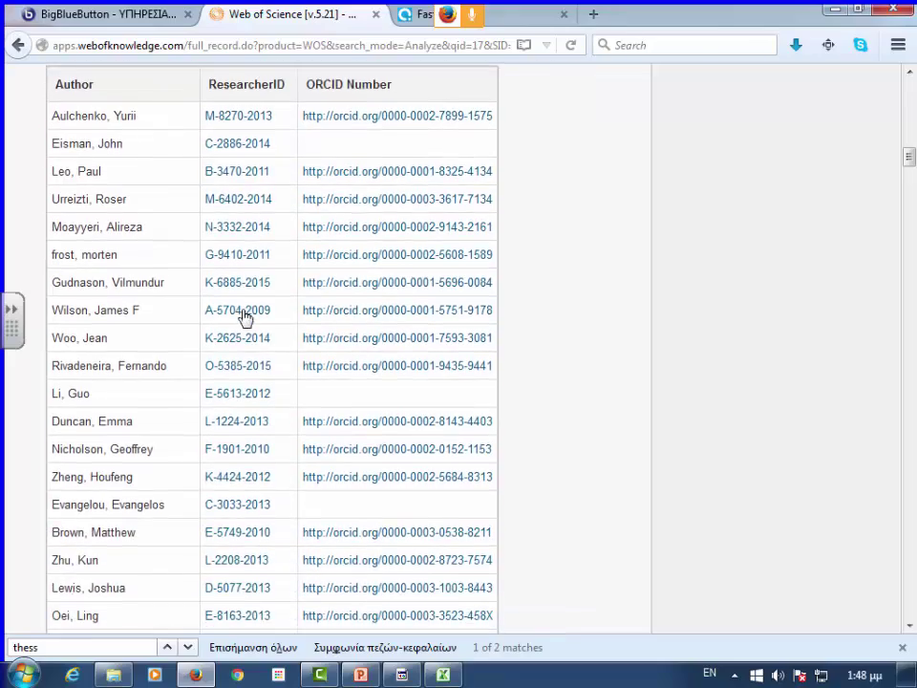
scroll(243, 317, "down", 2)
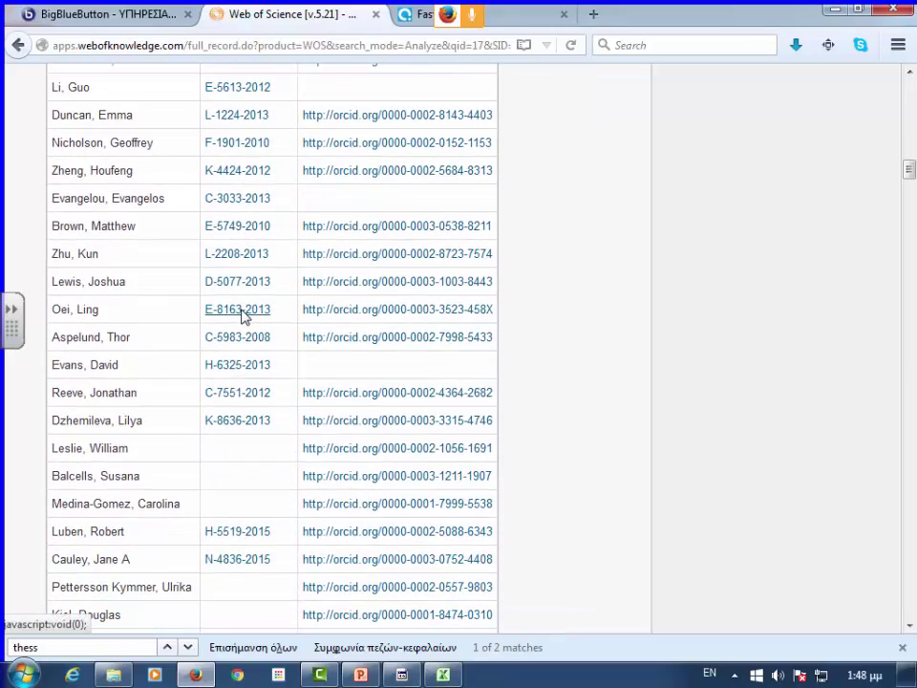
scroll(243, 317, "down", 2)
scroll(242, 317, "down", 6)
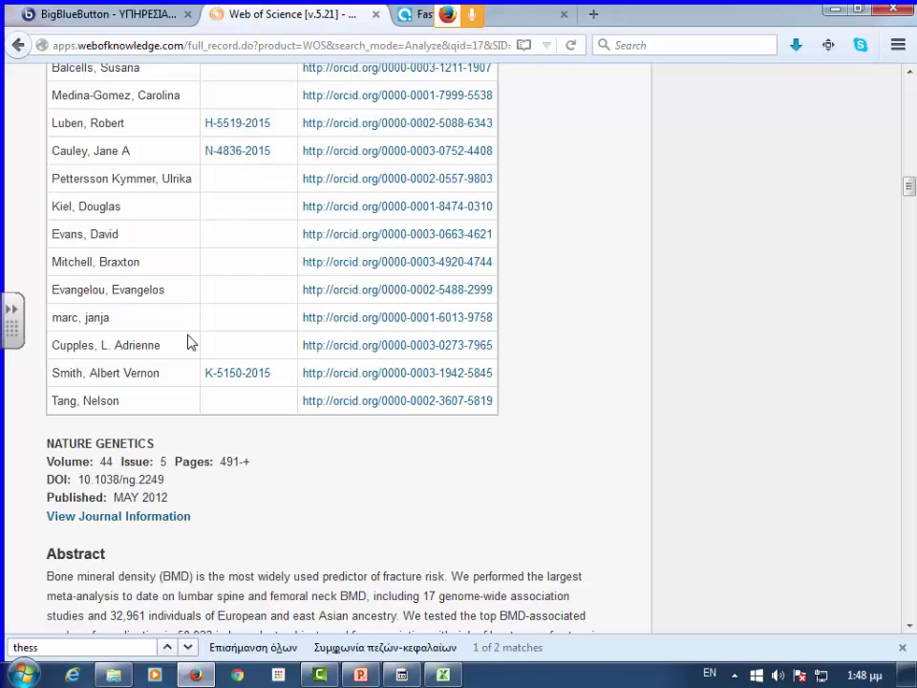
- Open a co-author's ORCID profile listing 64 works, then return to the Web of Science record
left_click(401, 295)
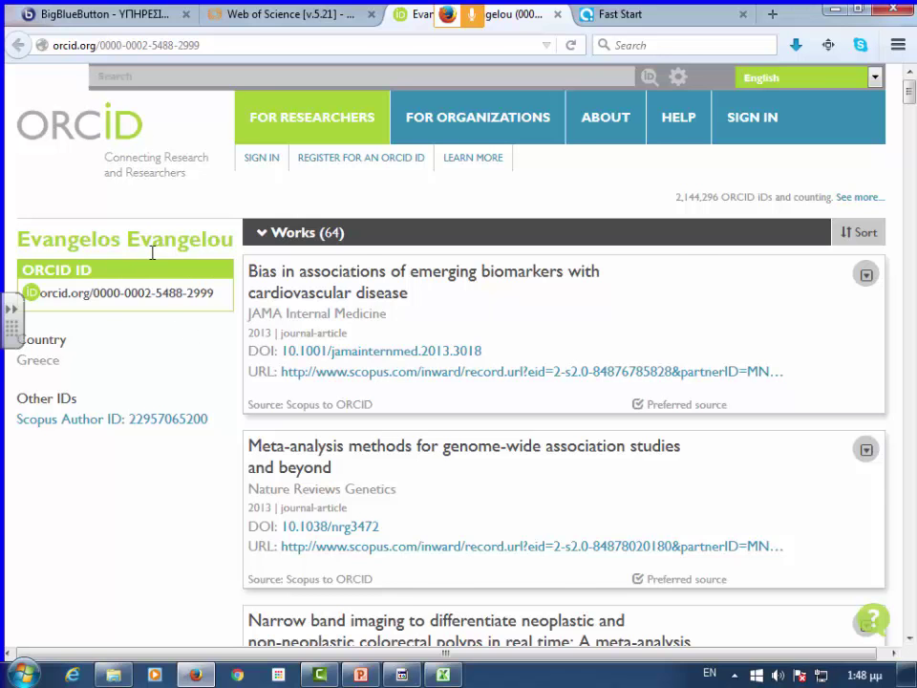
left_click(262, 17)
- Open the first author's ResearcherID profile with 215 publications, then return to the top of the record
scroll(239, 201, "up", 8)
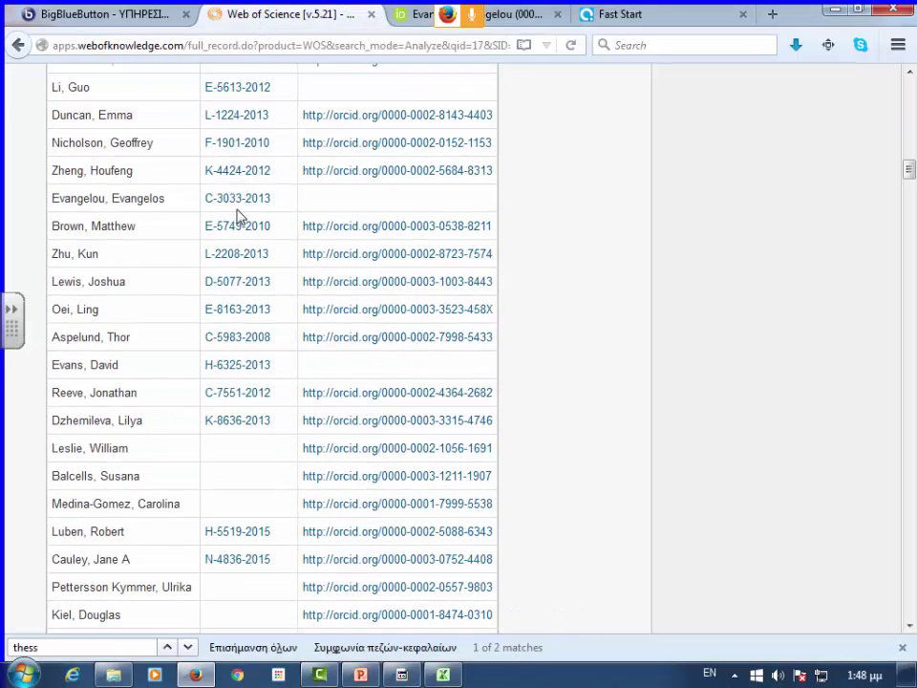
scroll(227, 161, "up", 1)
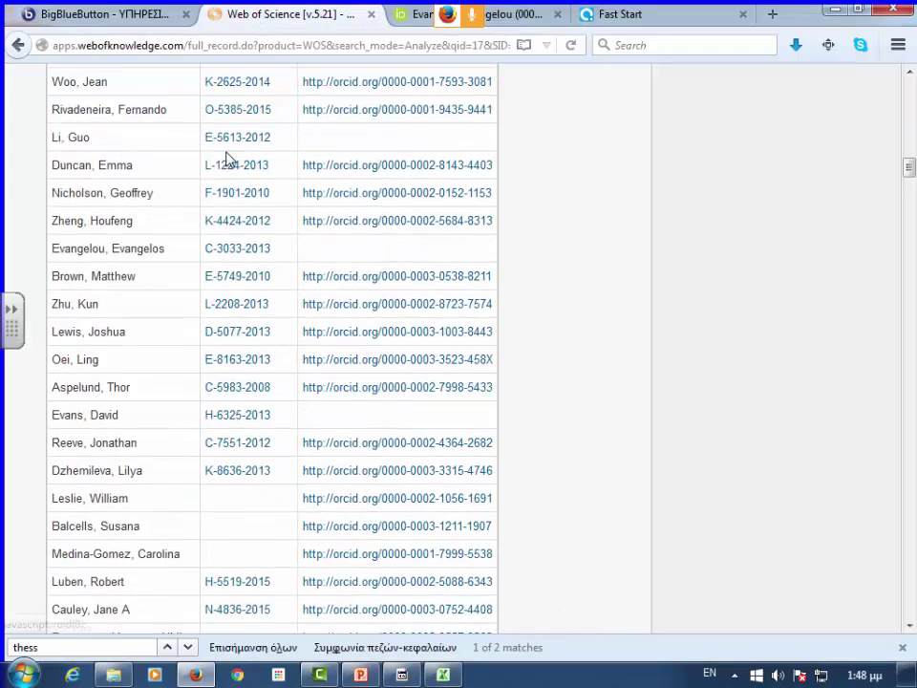
scroll(229, 160, "up", 7)
left_click(208, 160)
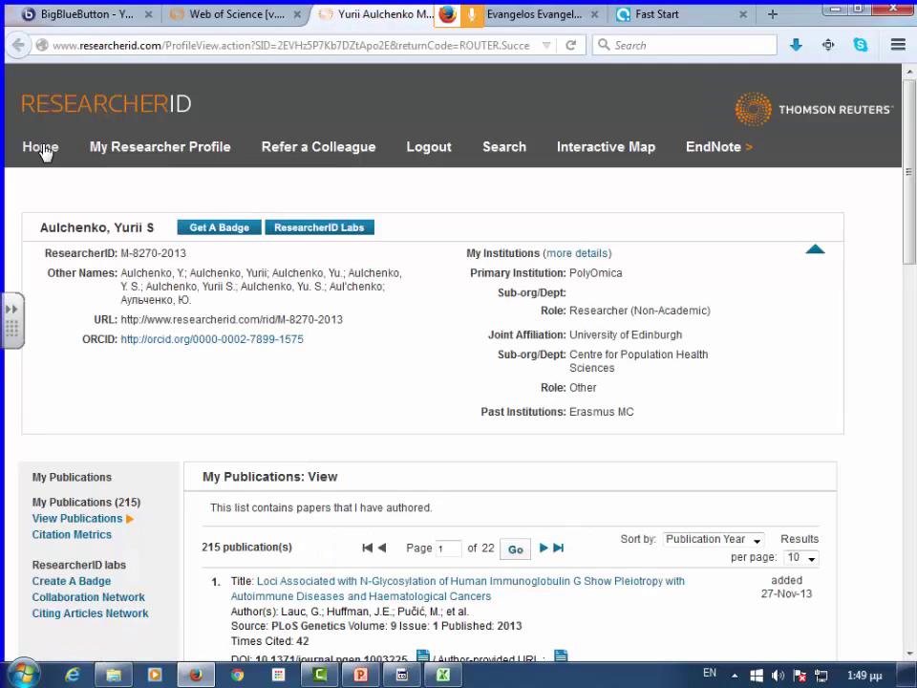
left_click(260, 16)
scroll(539, 131, "up", 1)
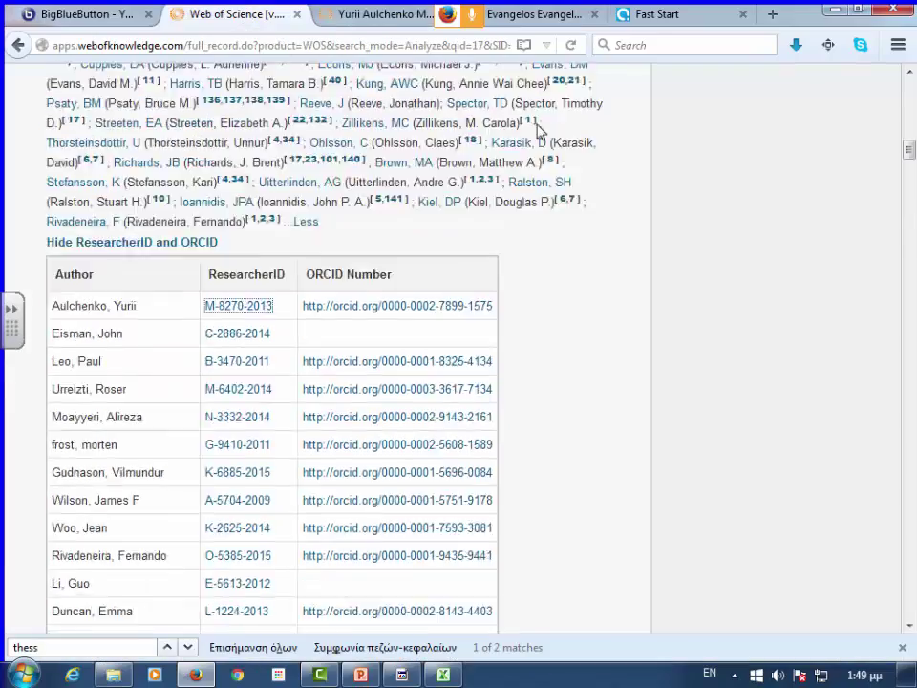
scroll(539, 131, "up", 15)
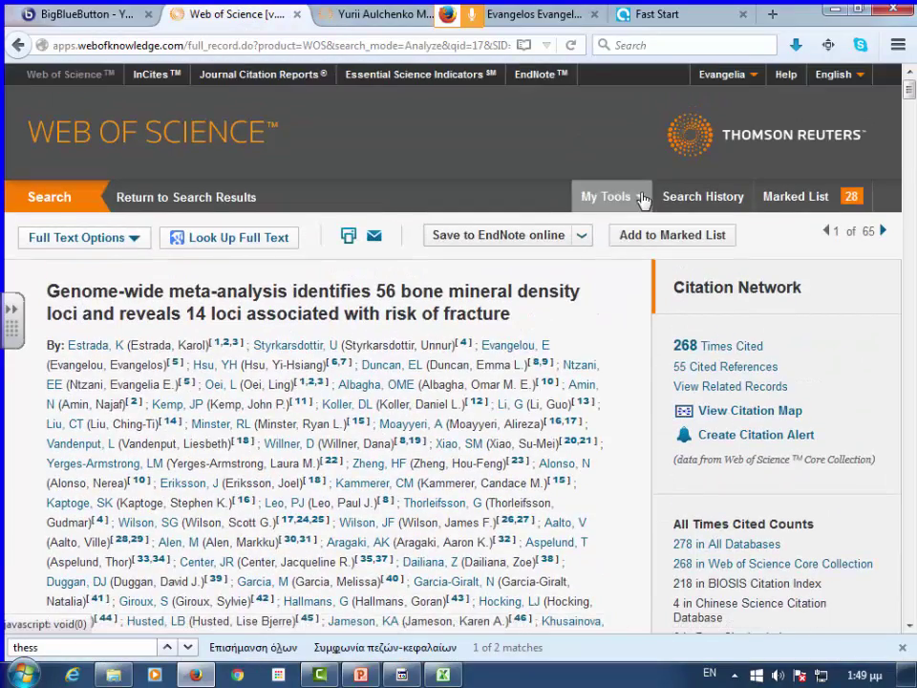
- Open EndNote online's My References library of 248 references in a new tab, then return to Web of Science
left_click(640, 197)
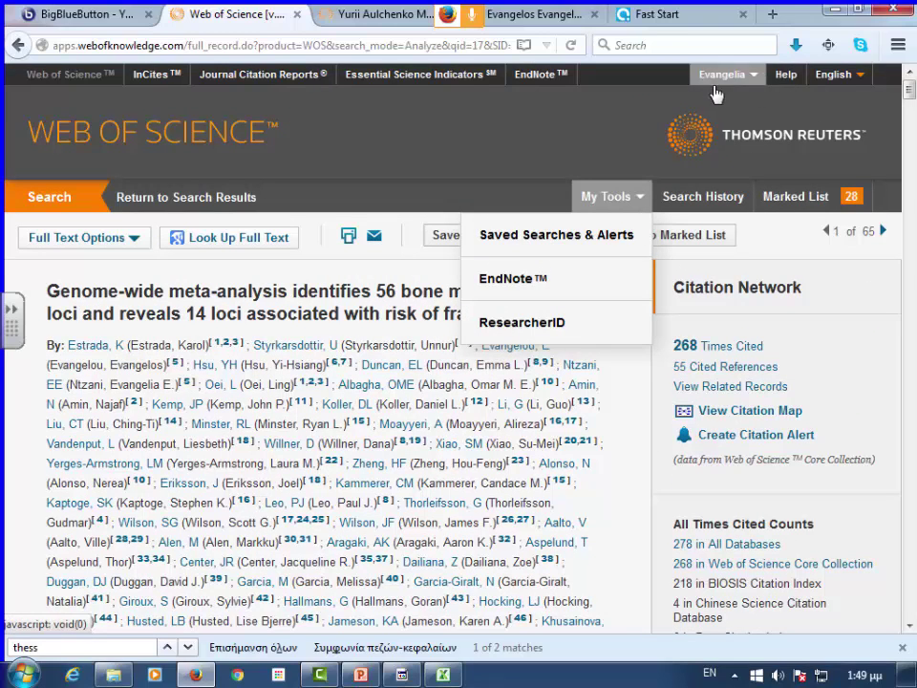
left_click(516, 277)
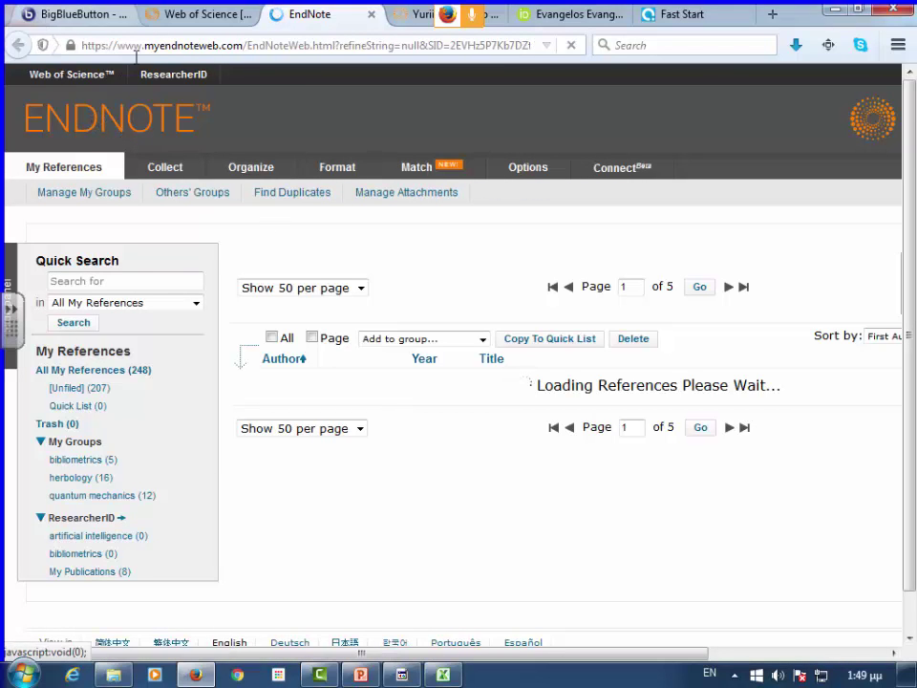
left_click(196, 14)
left_click(605, 196)
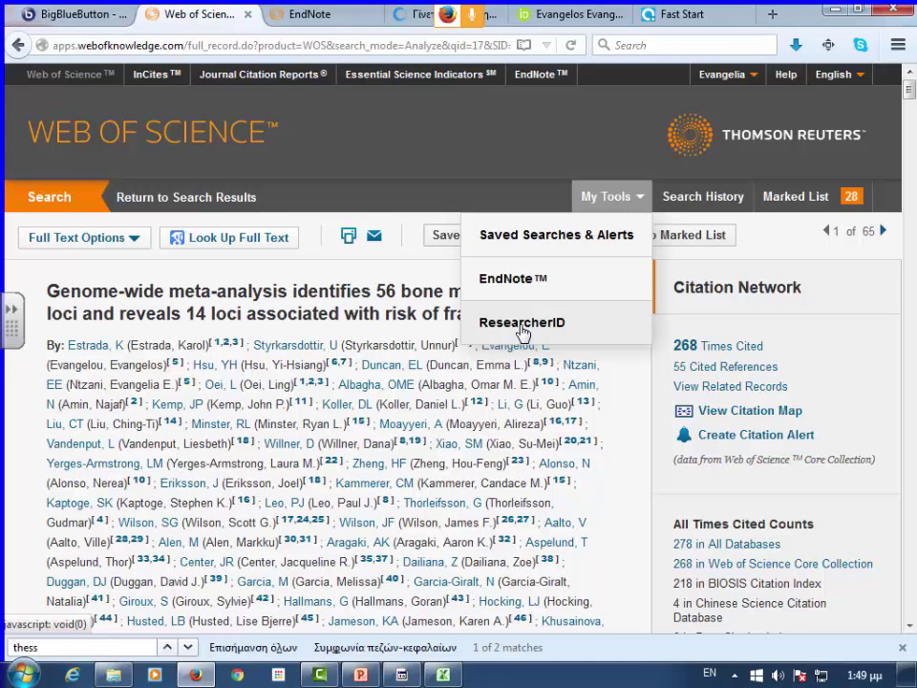
- Open your own ResearcherID profile with 8 publications and copy its ResearcherID value
left_click(416, 21)
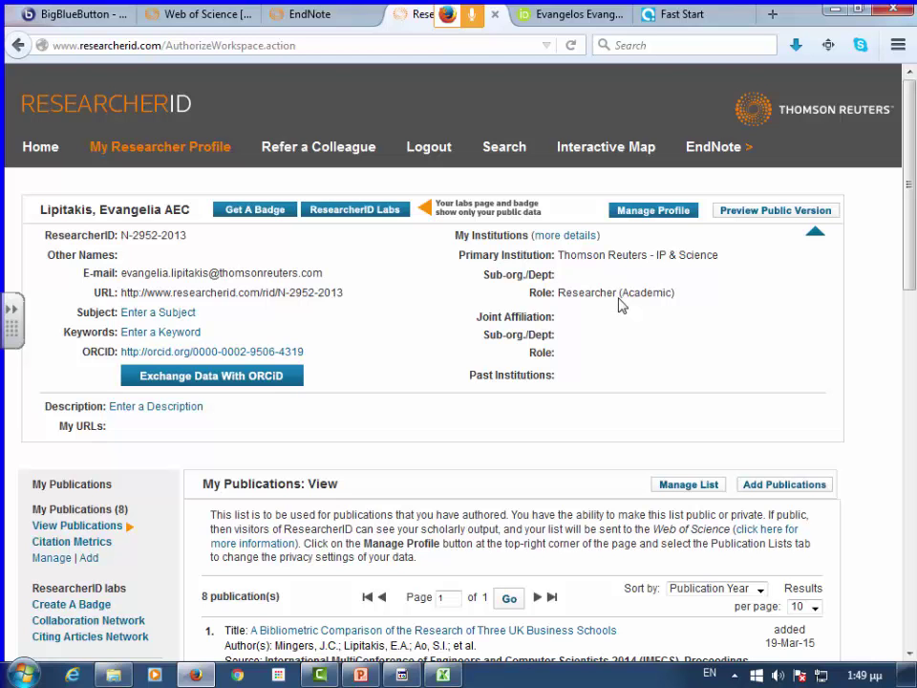
scroll(619, 304, "down", 2)
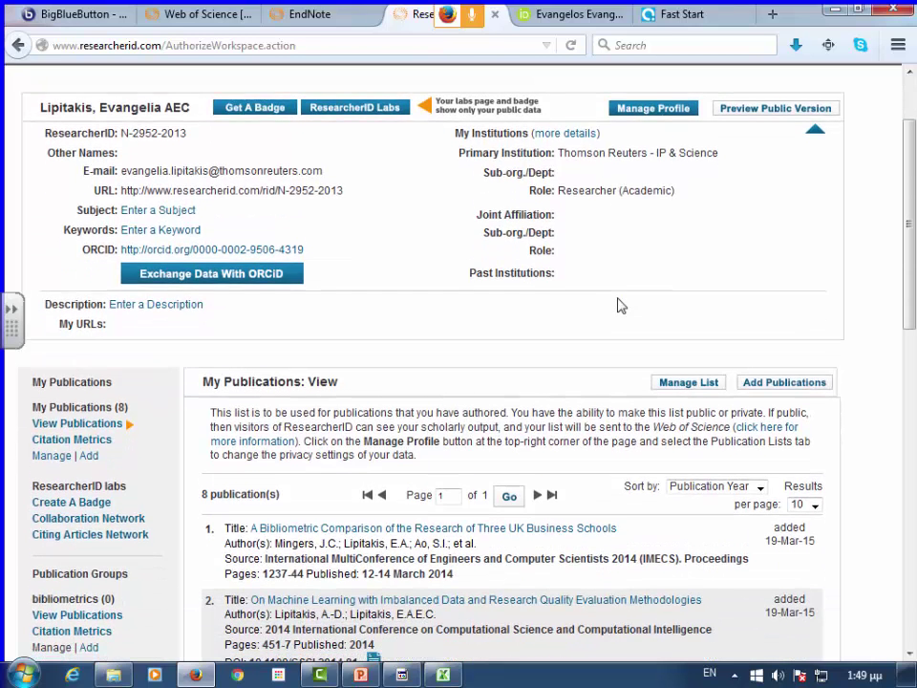
scroll(557, 323, "down", 5)
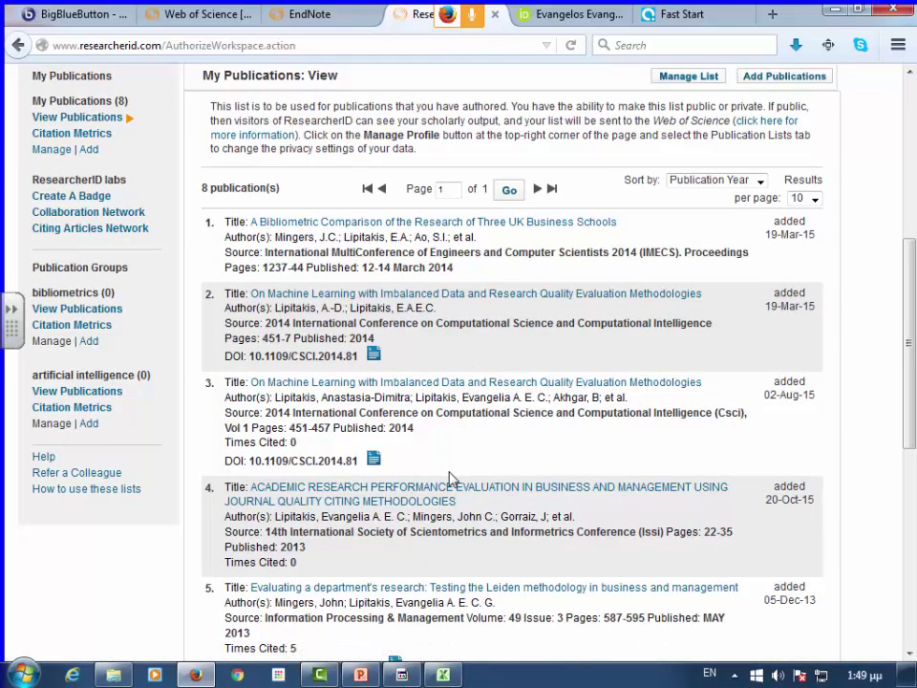
scroll(453, 477, "down", 4)
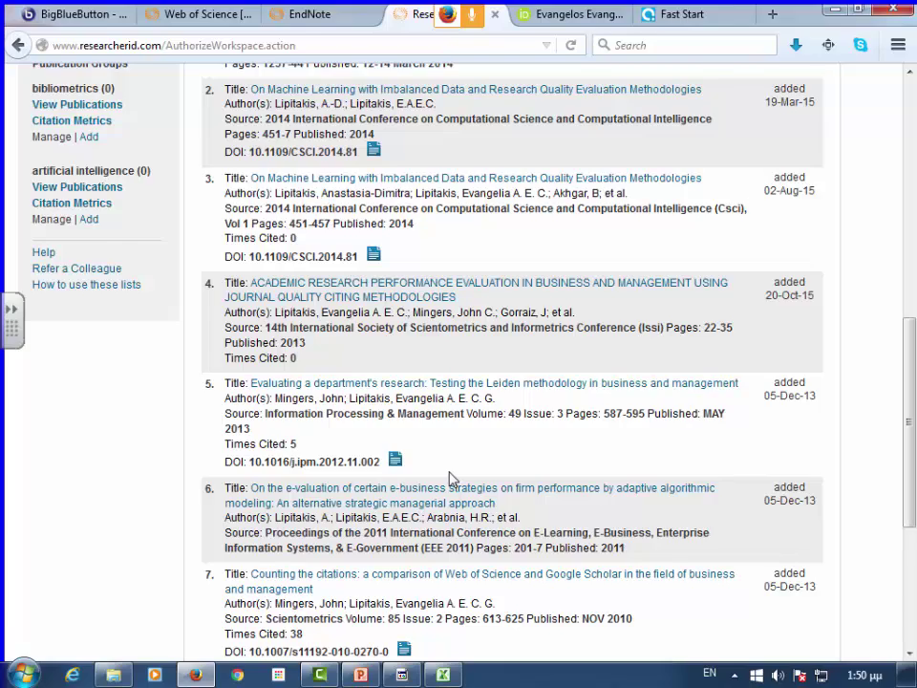
scroll(452, 478, "up", 8)
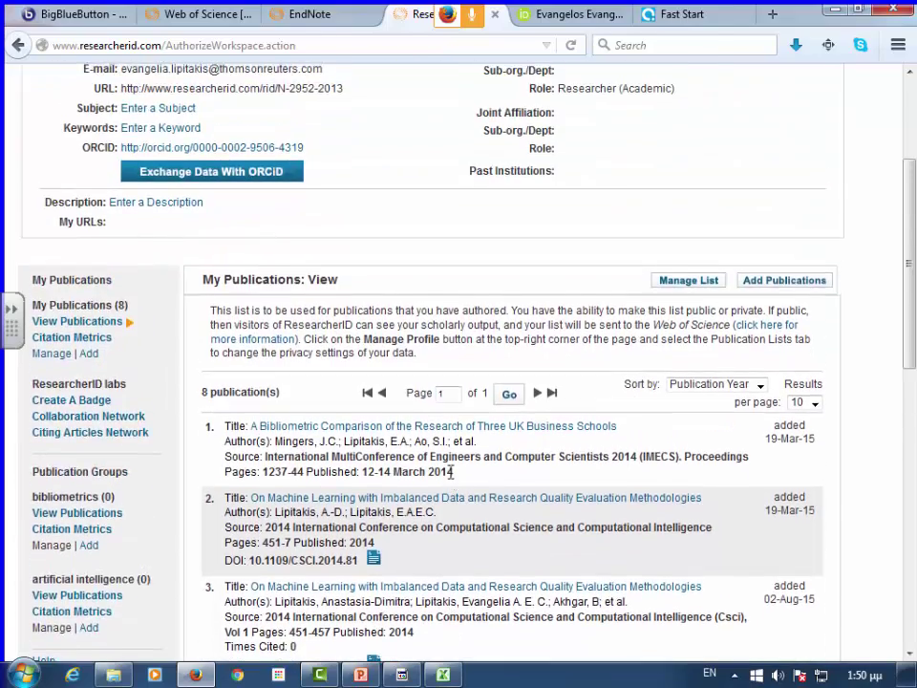
scroll(452, 470, "up", 4)
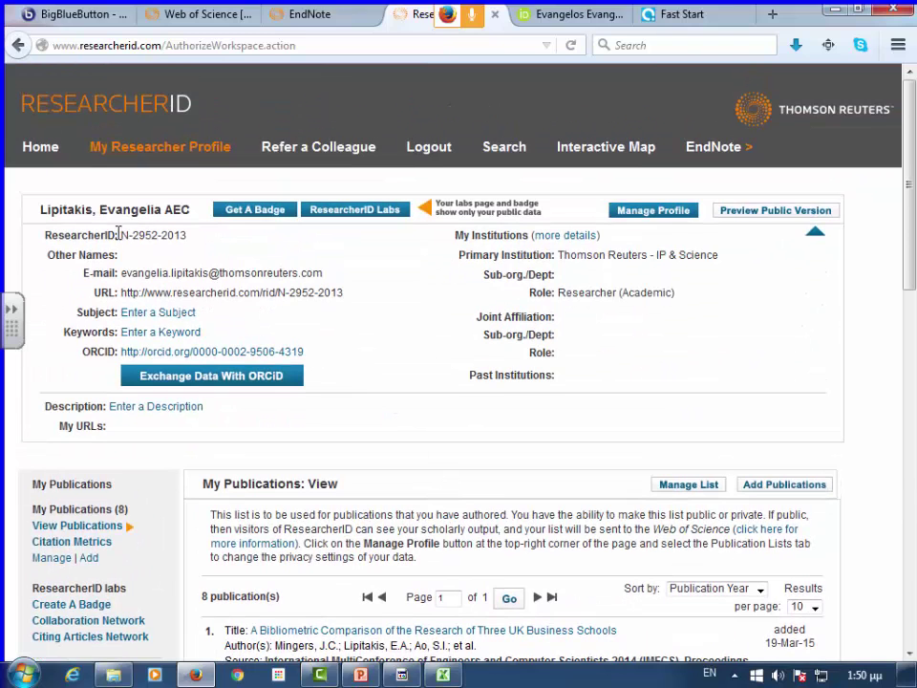
left_click_drag(120, 234, 179, 239)
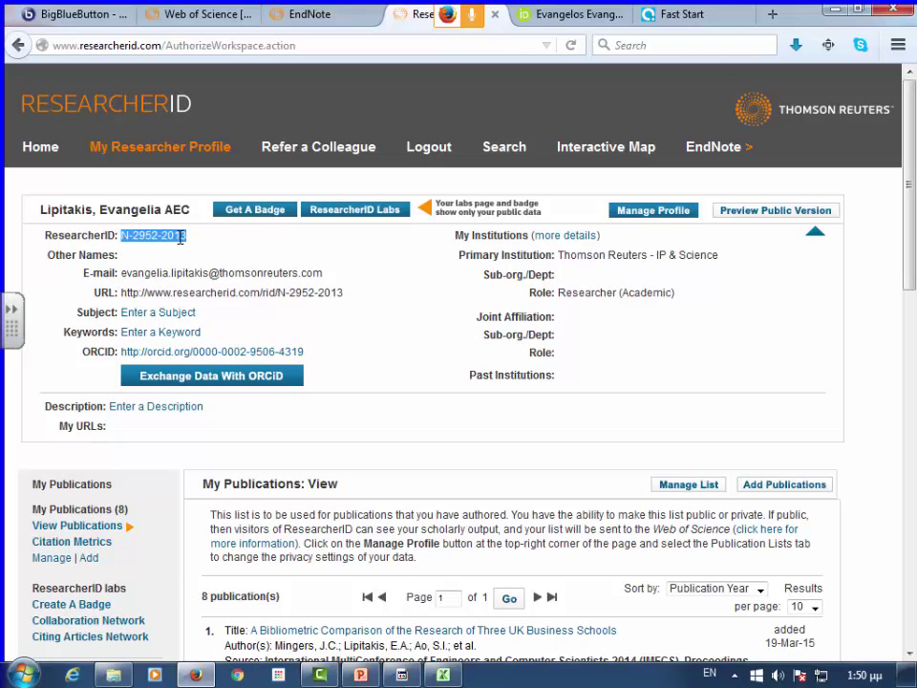
right_click(133, 174)
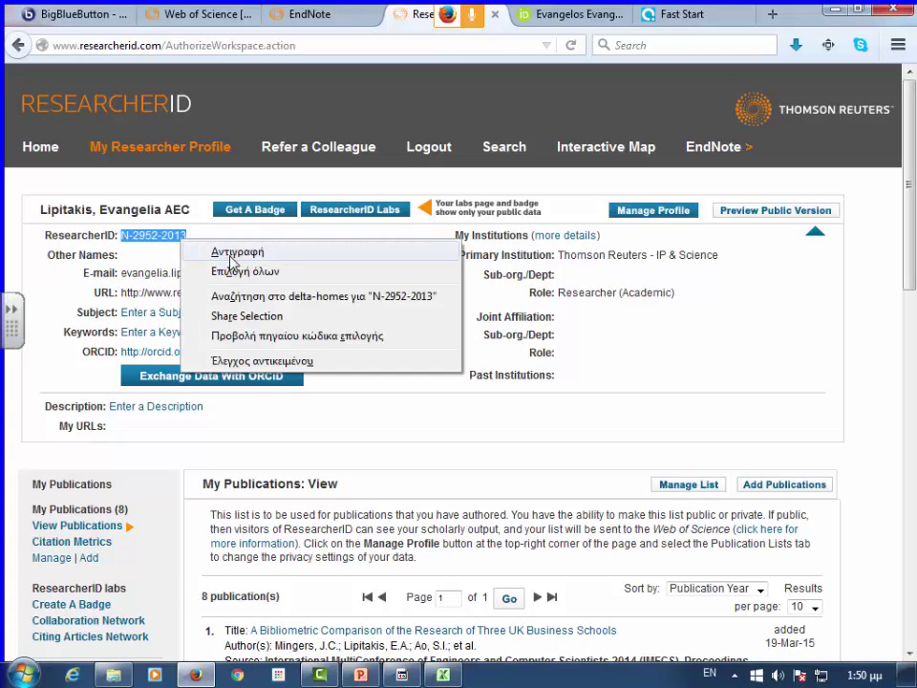
left_click(172, 194)
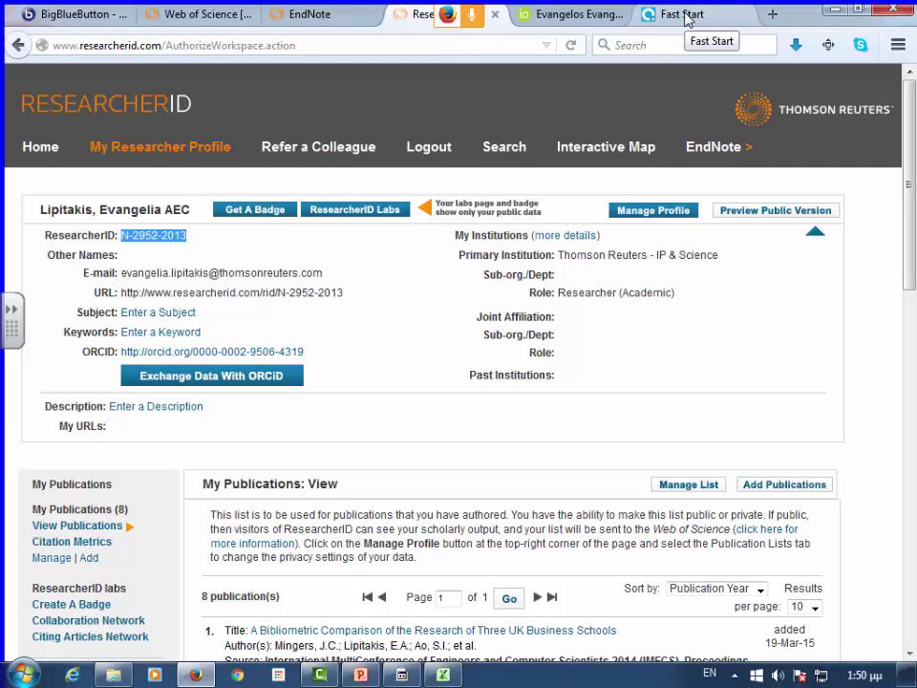
- Switch the basic search field from organization to Author Identifiers
left_click(212, 22)
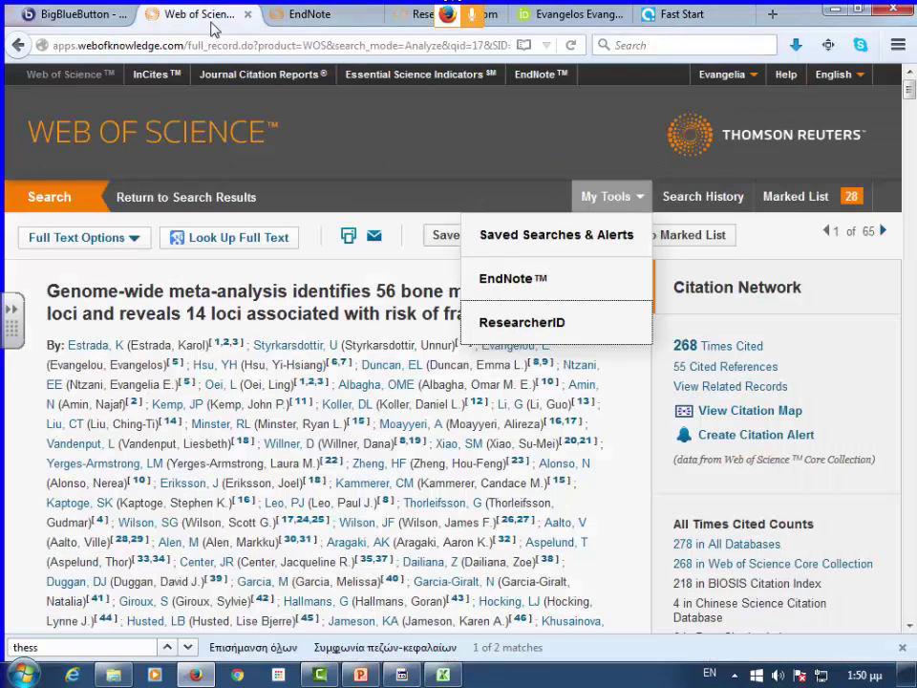
left_click(57, 203)
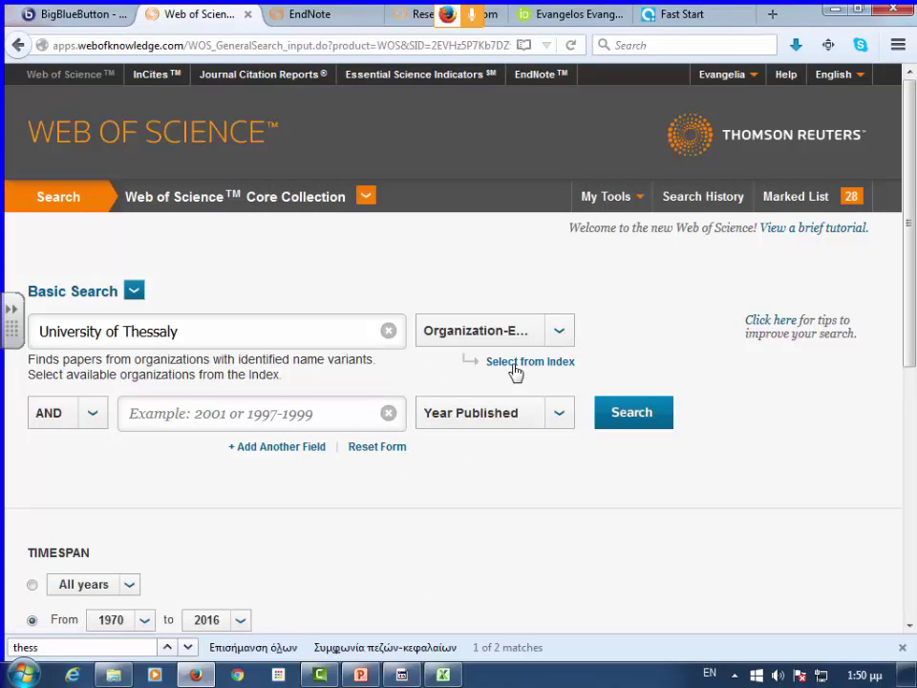
left_click(565, 340)
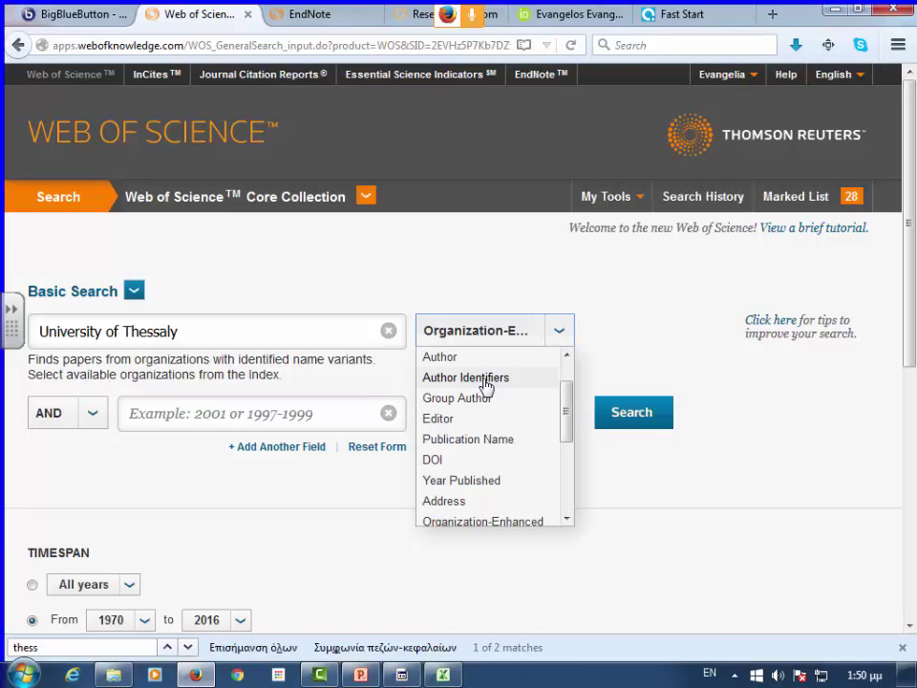
left_click(485, 378)
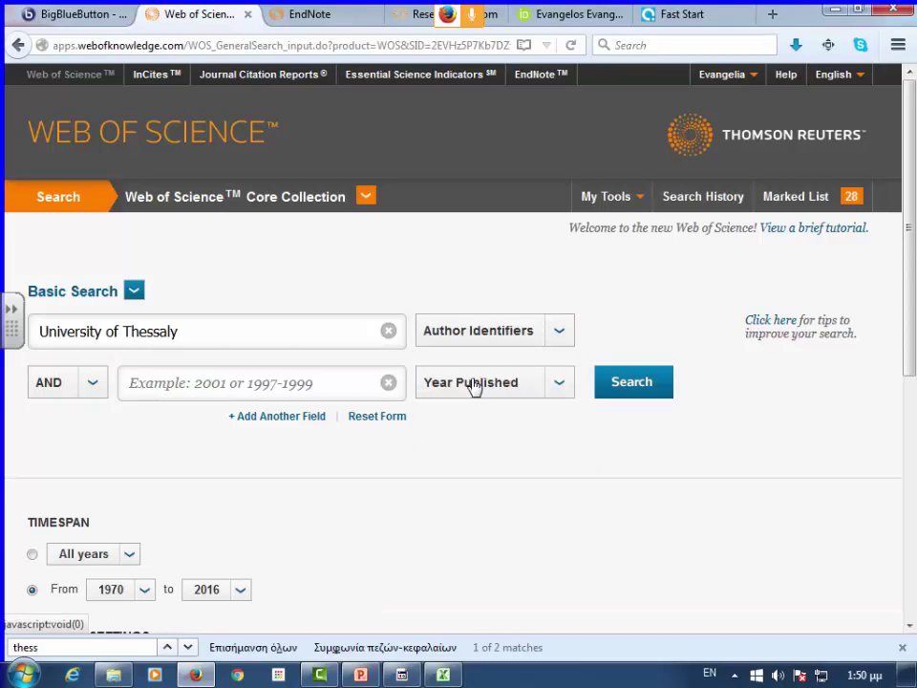
- Select the old University of Thessaly search text and re-copy the ResearcherID from the profile
triple_click(148, 340)
right_click(148, 338)
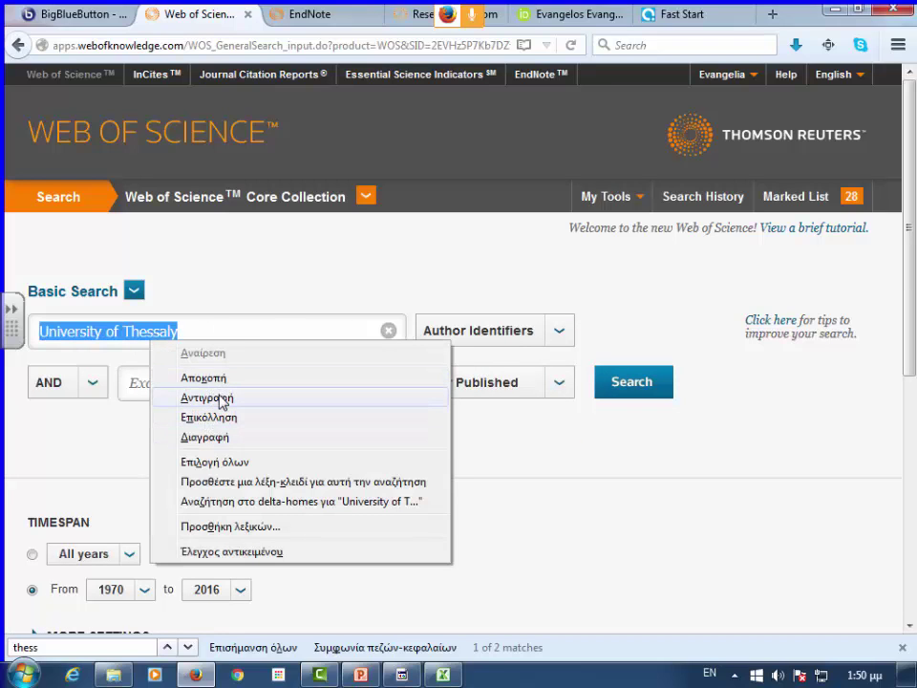
left_click(221, 400)
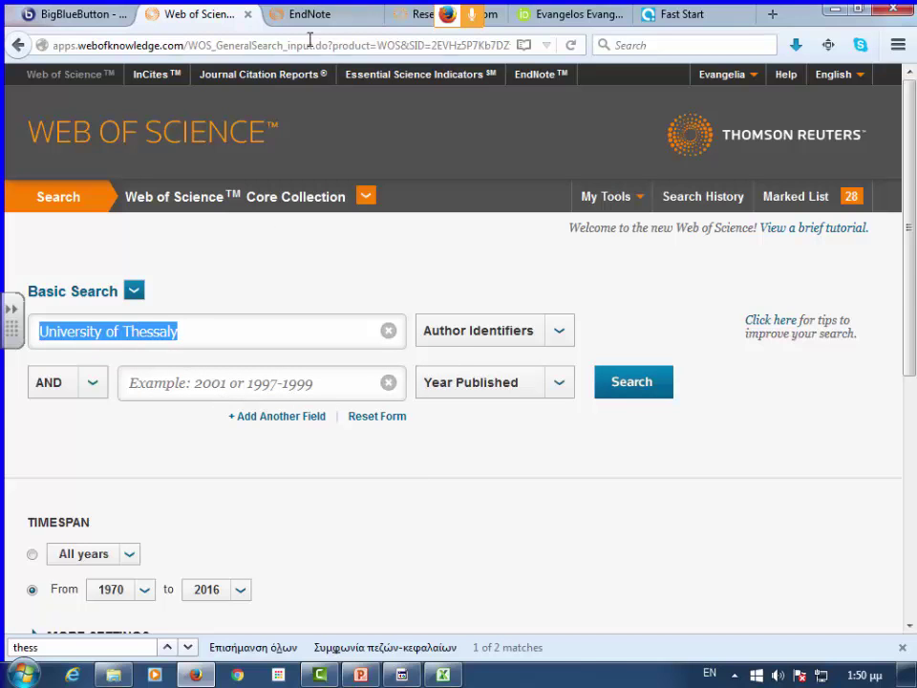
left_click(401, 14)
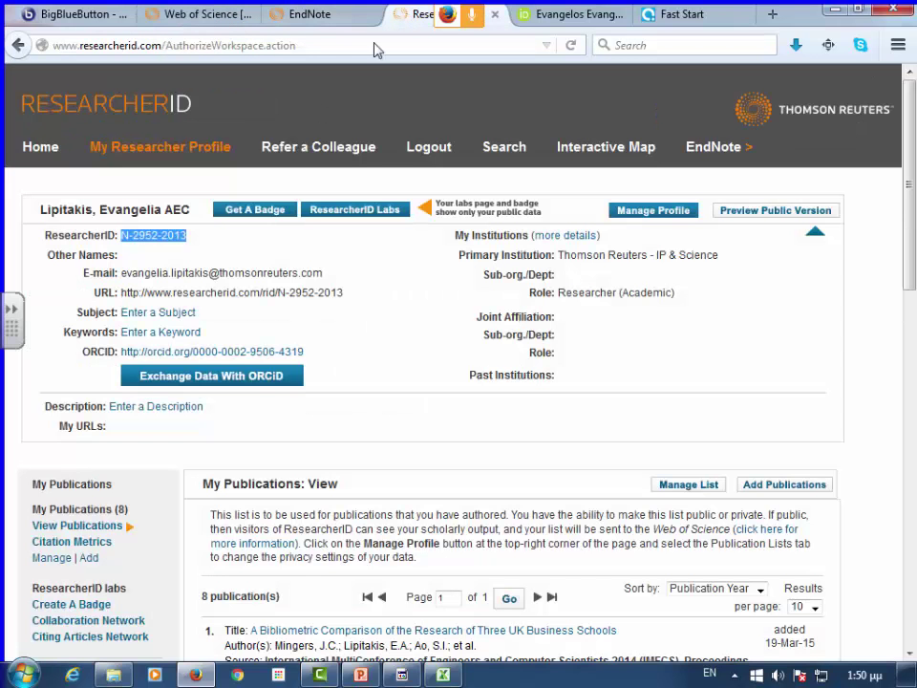
right_click(163, 231)
left_click(163, 189)
- Paste the ResearcherID into the search box and search, returning 2 records led by 'Counting the citations'
left_click(170, 12)
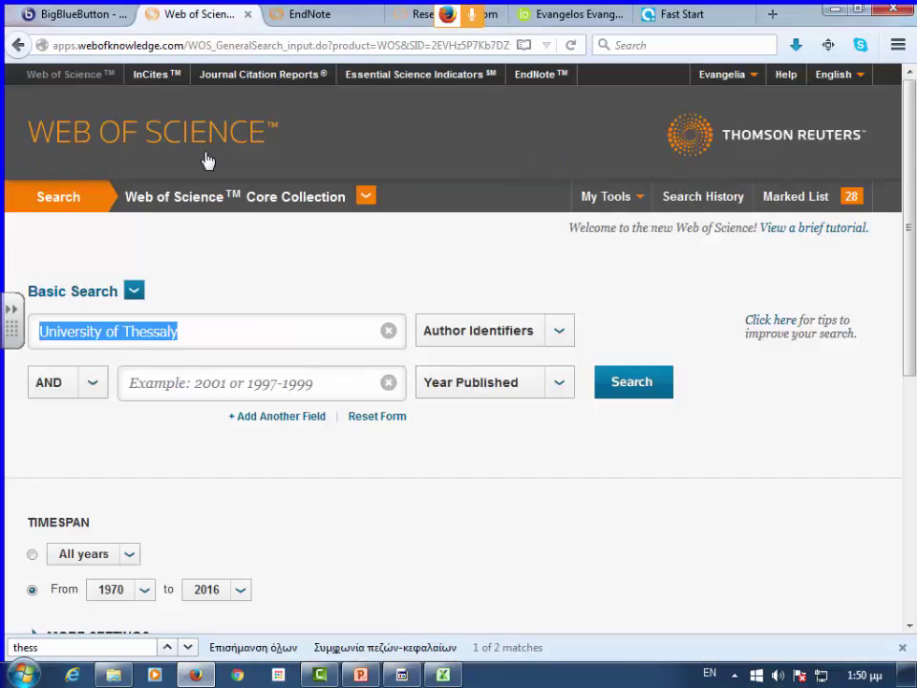
right_click(146, 332)
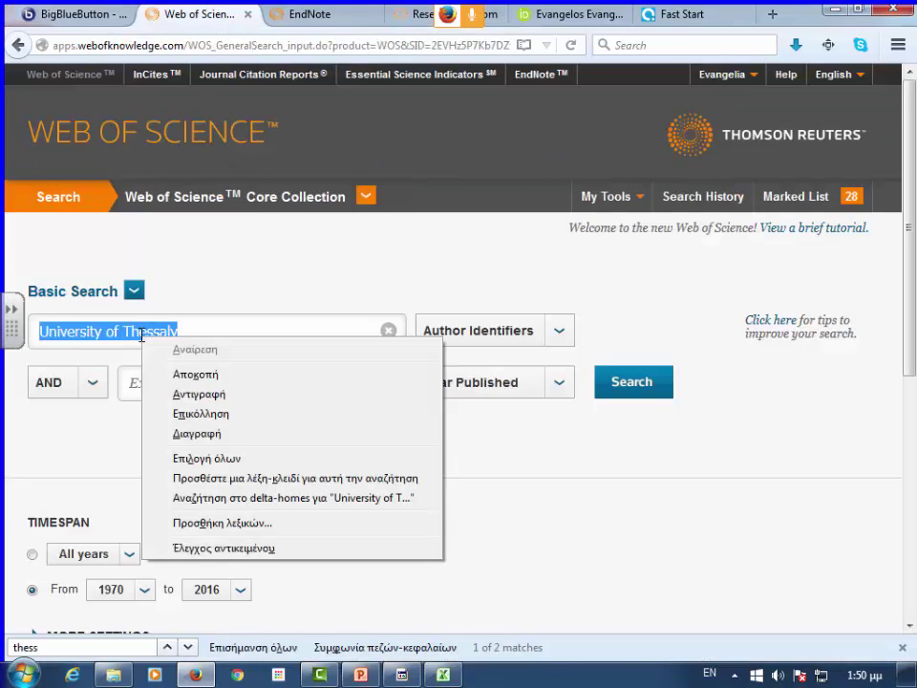
left_click(199, 414)
left_click(633, 386)
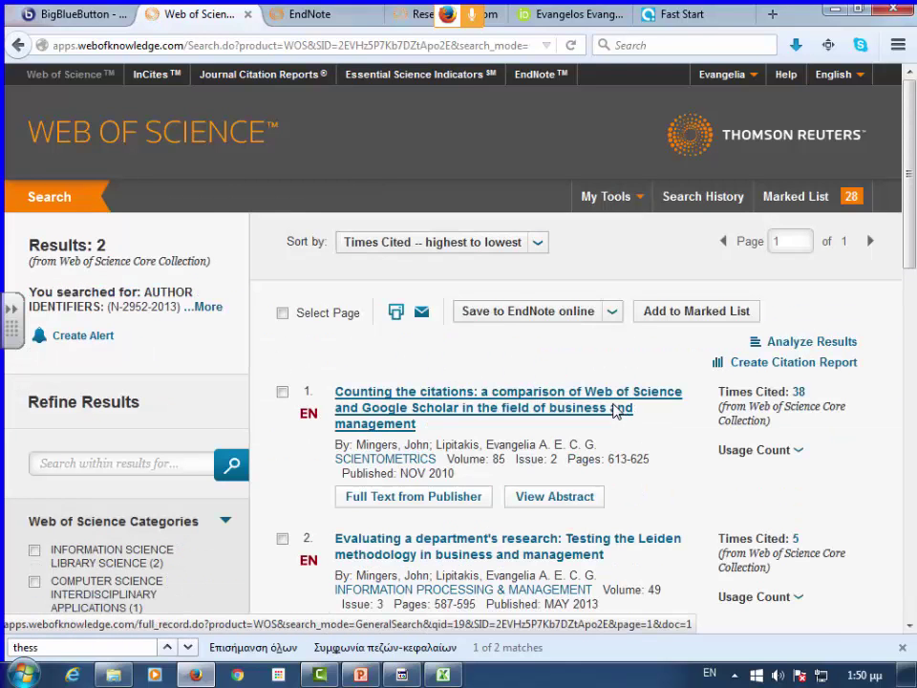
scroll(624, 403, "down", 4)
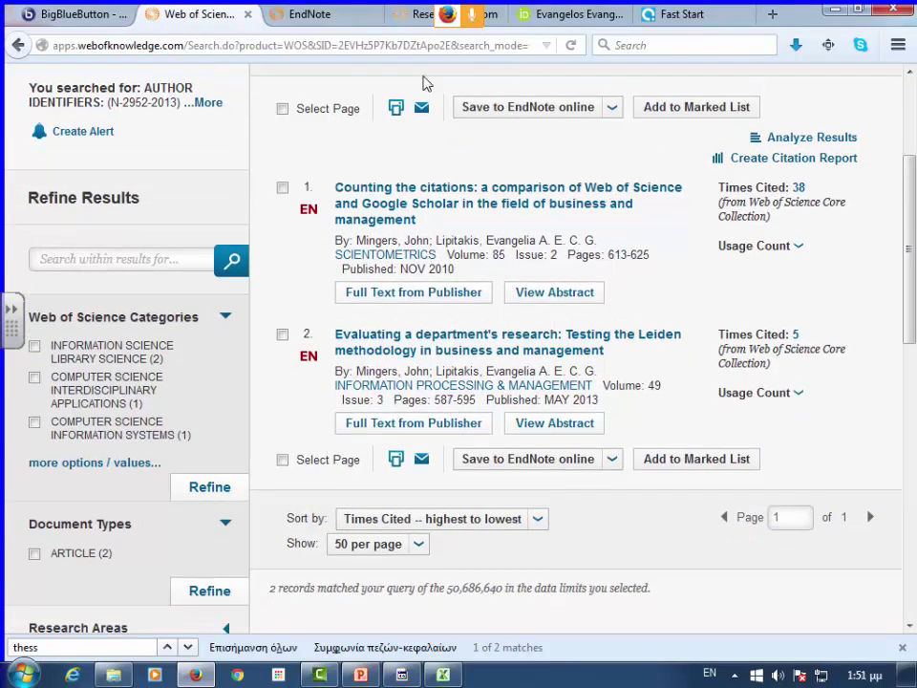
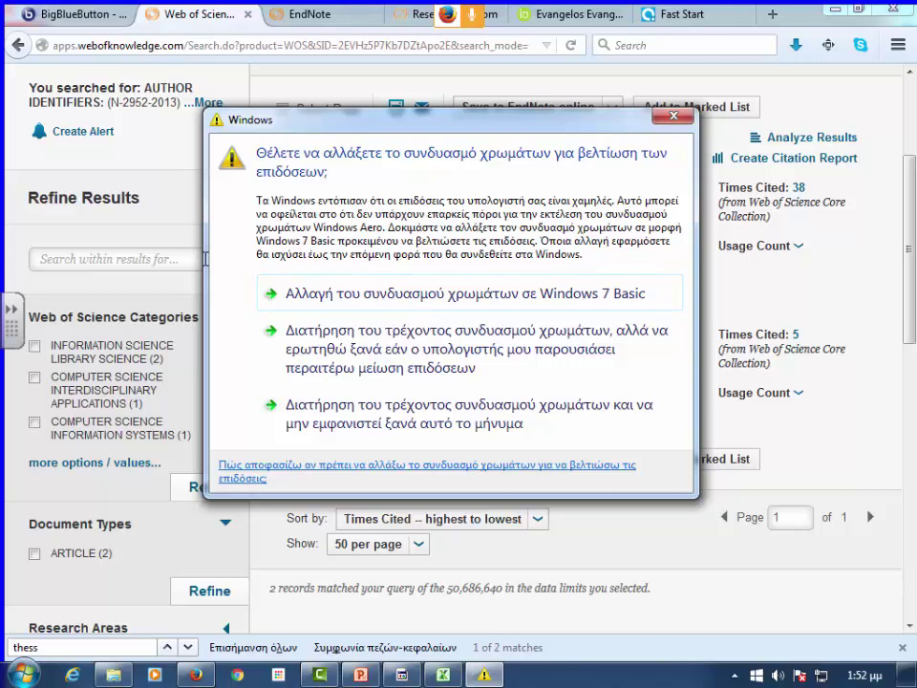
- Dismiss the Windows colour-scheme warning, then switch to the ResearcherID profile tab
left_click(673, 116)
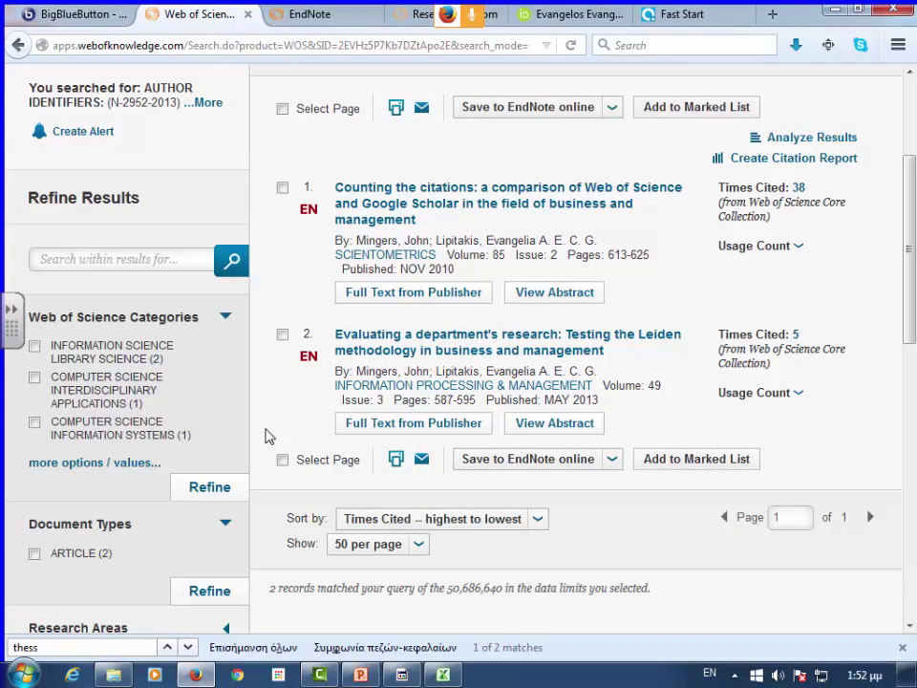
scroll(382, 448, "up", 4)
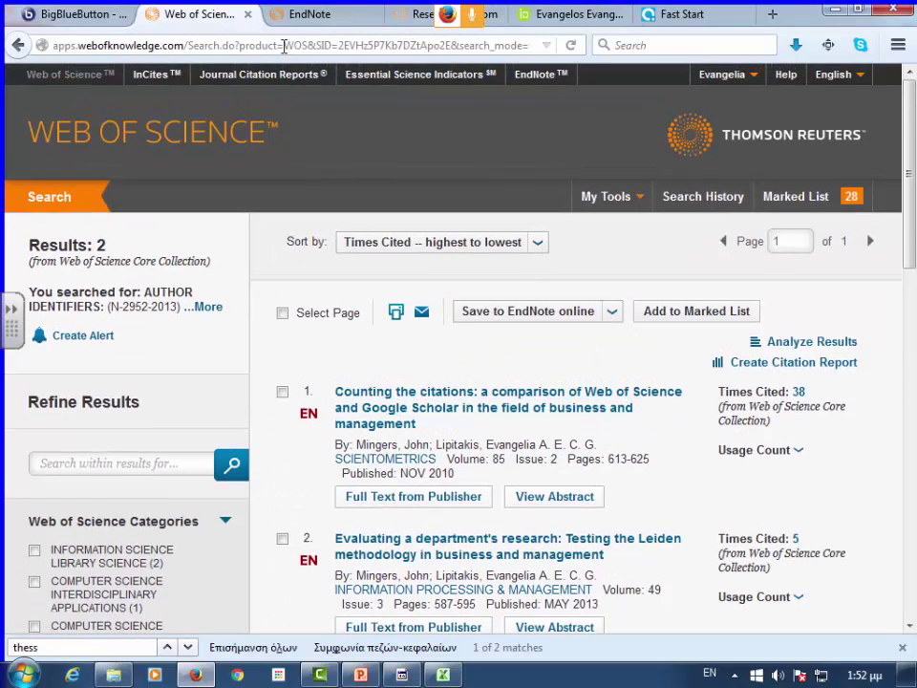
left_click(426, 13)
- Scroll through the eight ResearcherID publications, then return to the Web of Science results tab
scroll(380, 363, "down", 3)
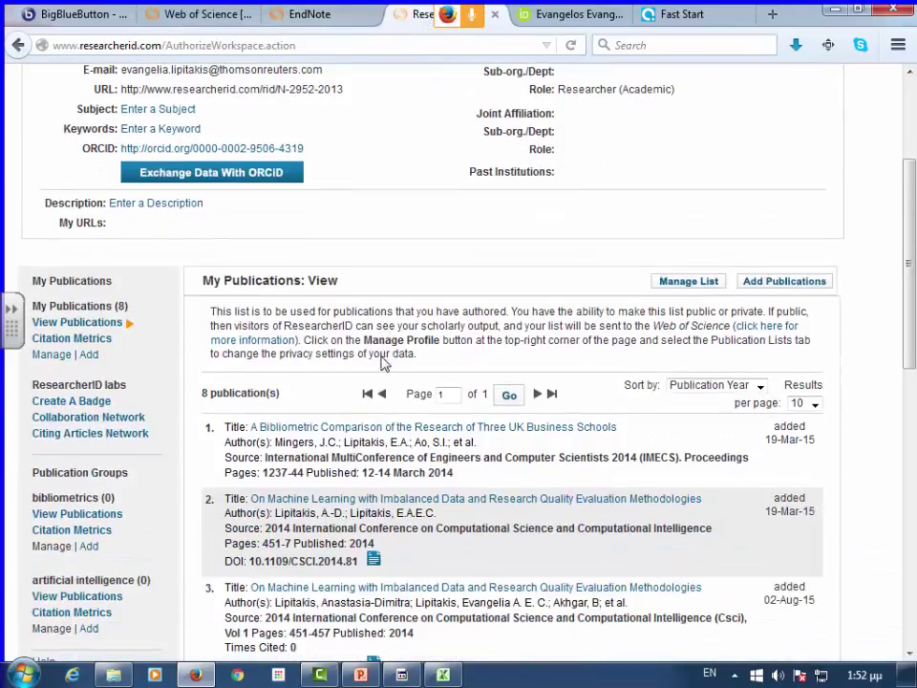
scroll(256, 300, "up", 3)
scroll(321, 298, "down", 10)
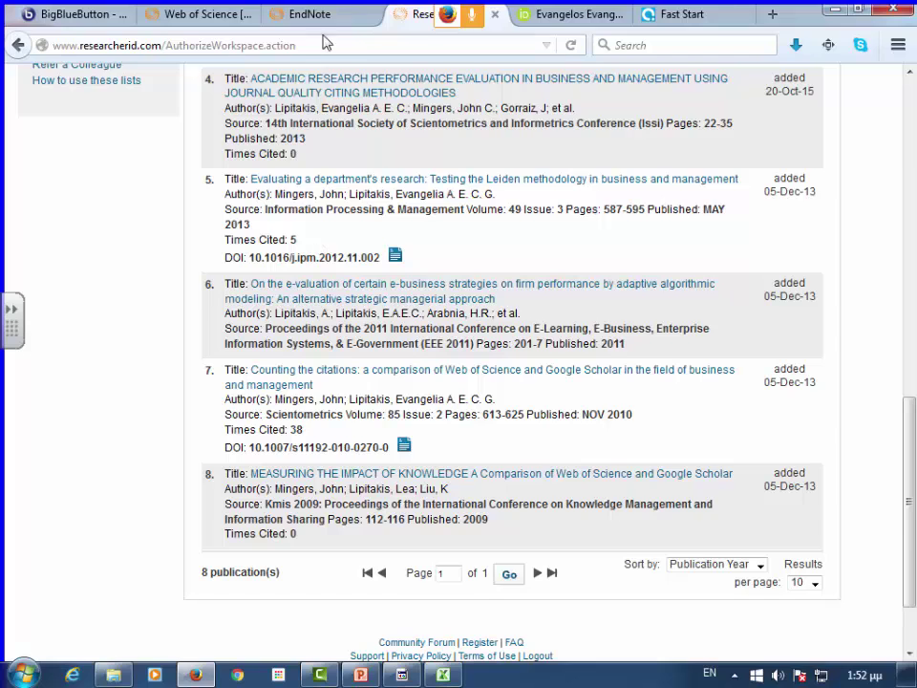
scroll(233, 156, "up", 10)
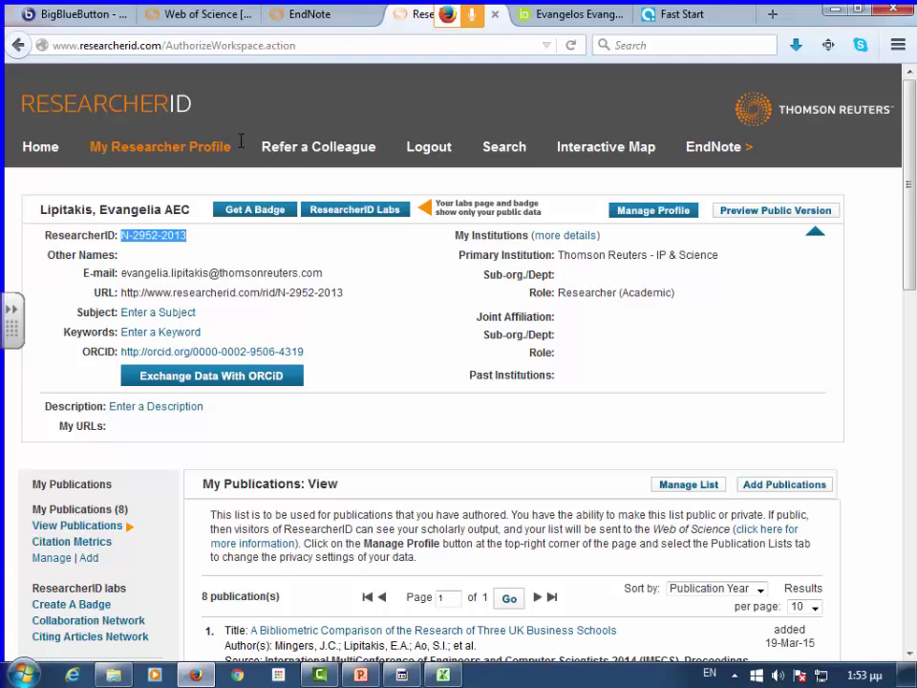
left_click(216, 14)
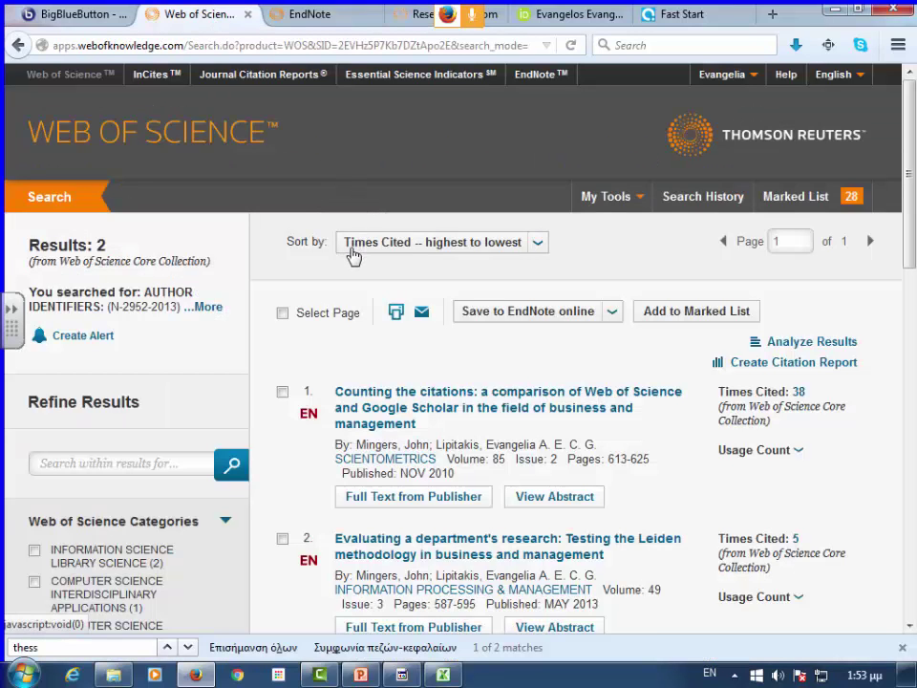
- Replace the author identifier with a Basic Search term 'cancer*', then open the 28-record Marked List
left_click(42, 204)
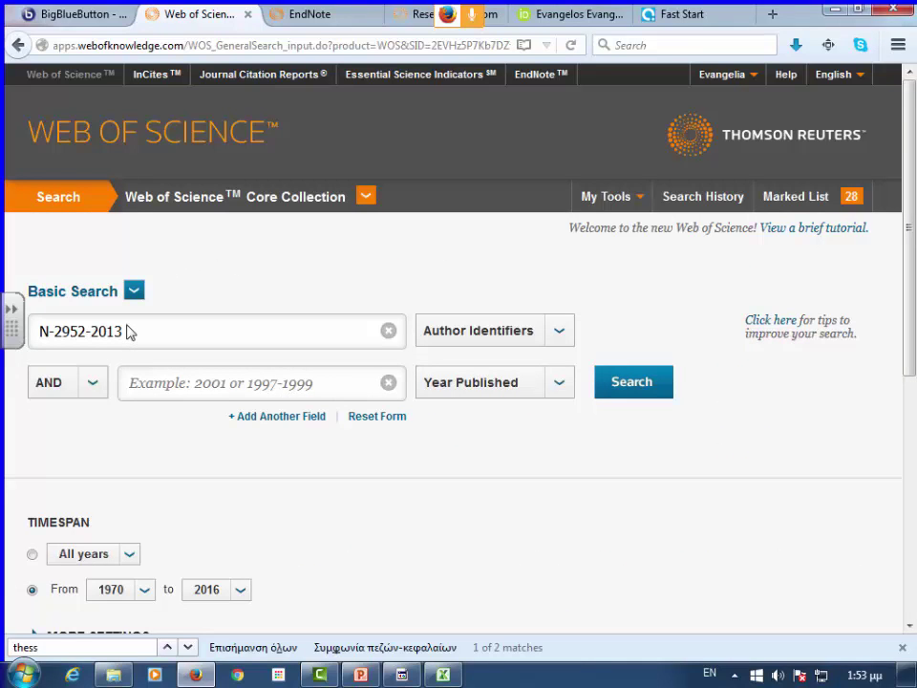
left_click_drag(129, 329, 55, 330)
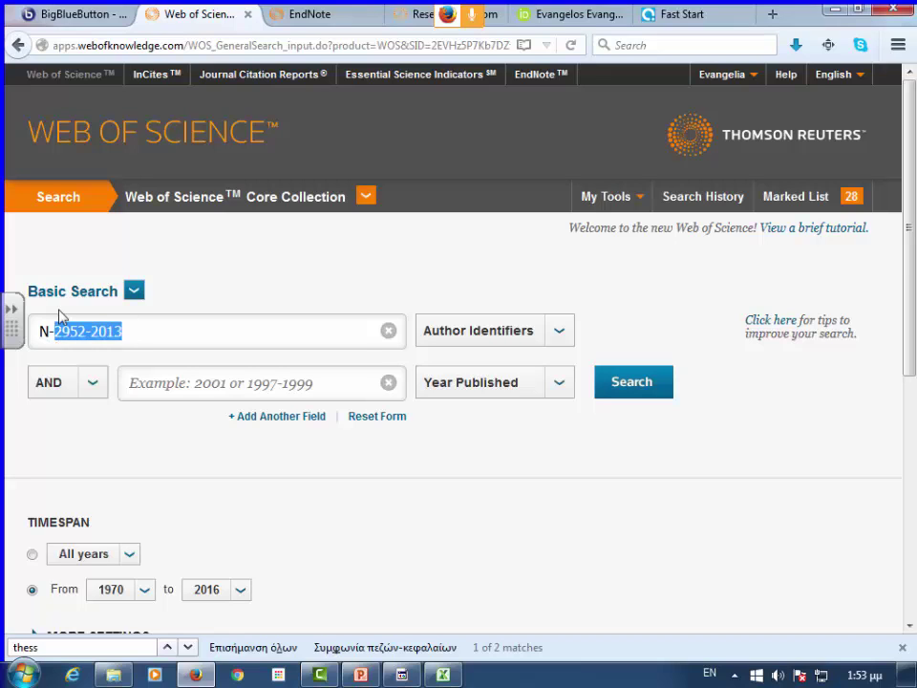
key("BackSpace")
key("BackSpace")
key("BackSpace")
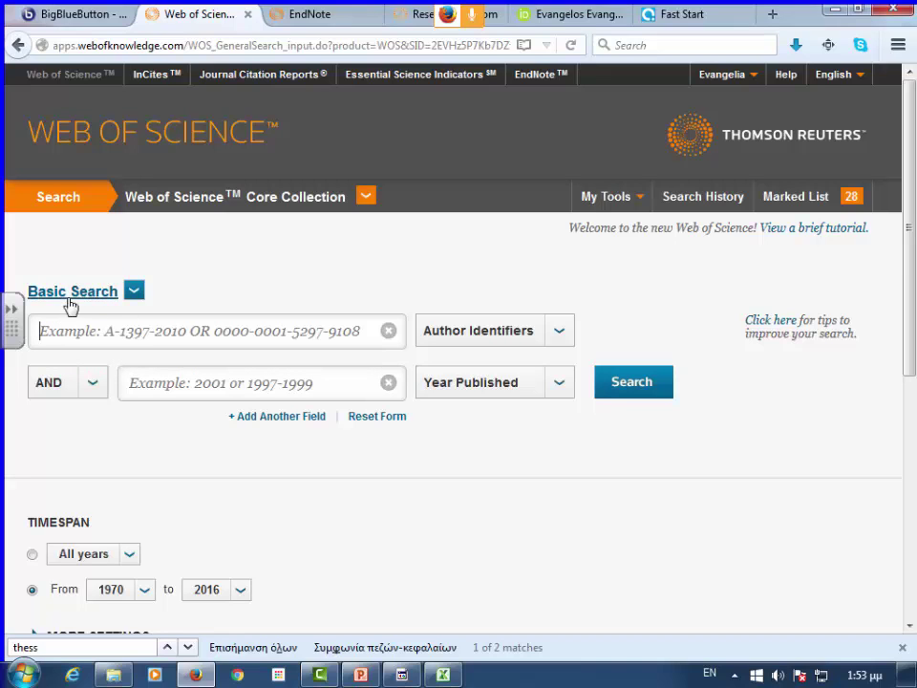
left_click(134, 297)
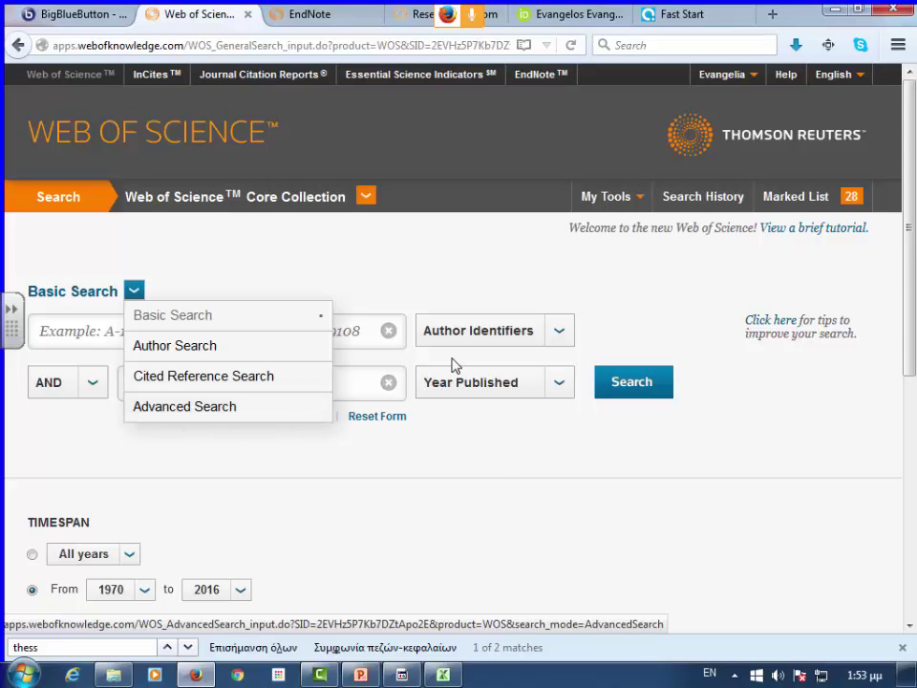
left_click(131, 312)
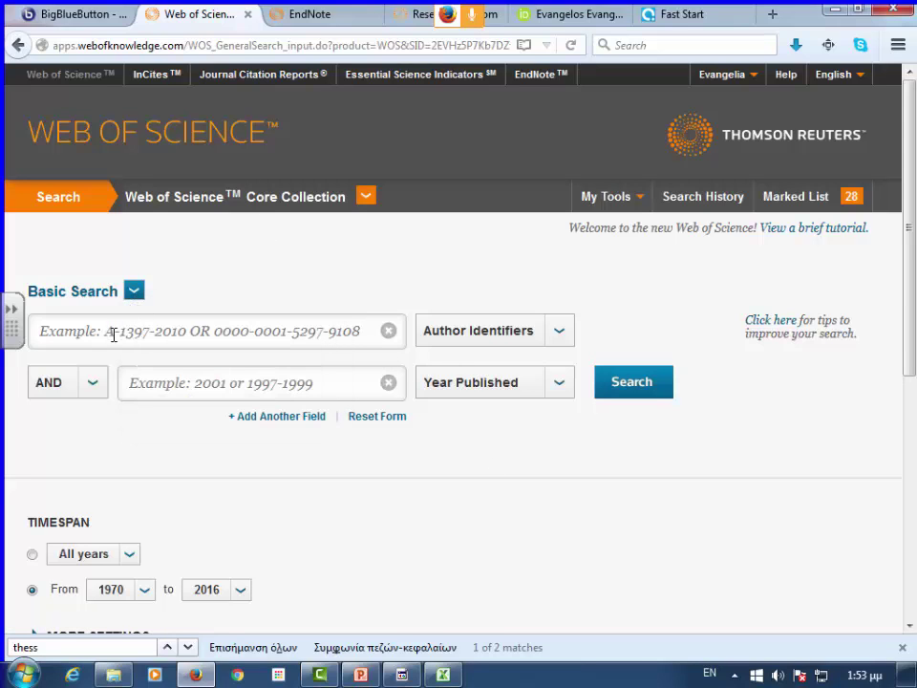
left_click(116, 330)
type("can")
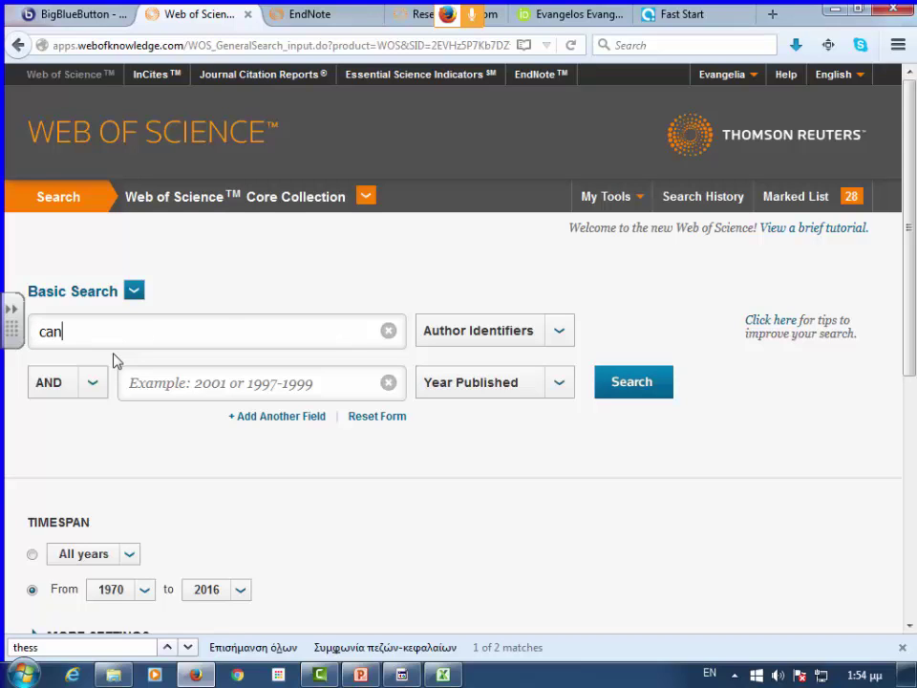
type("cer*")
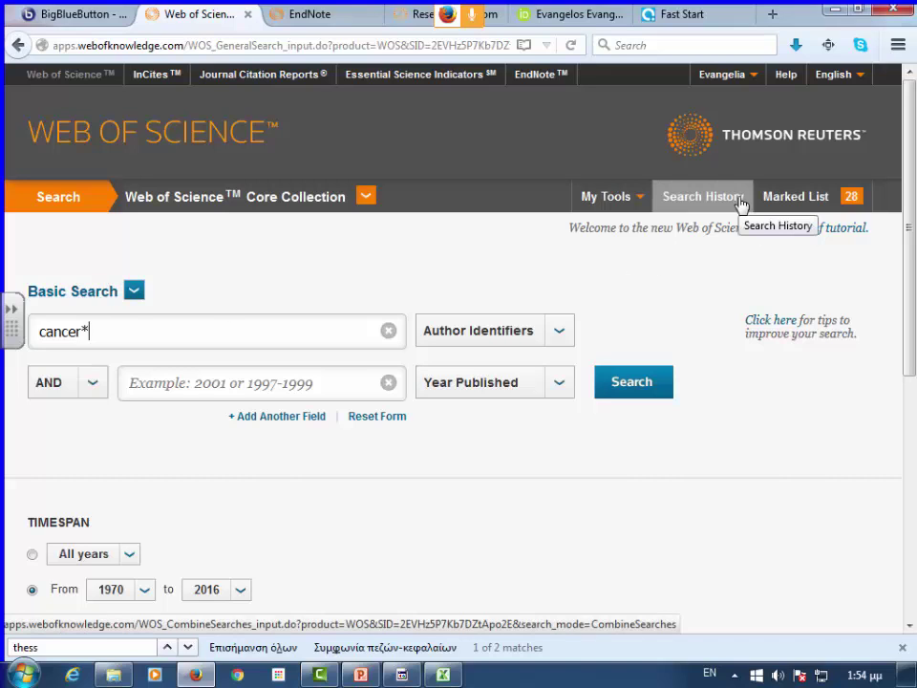
left_click(792, 205)
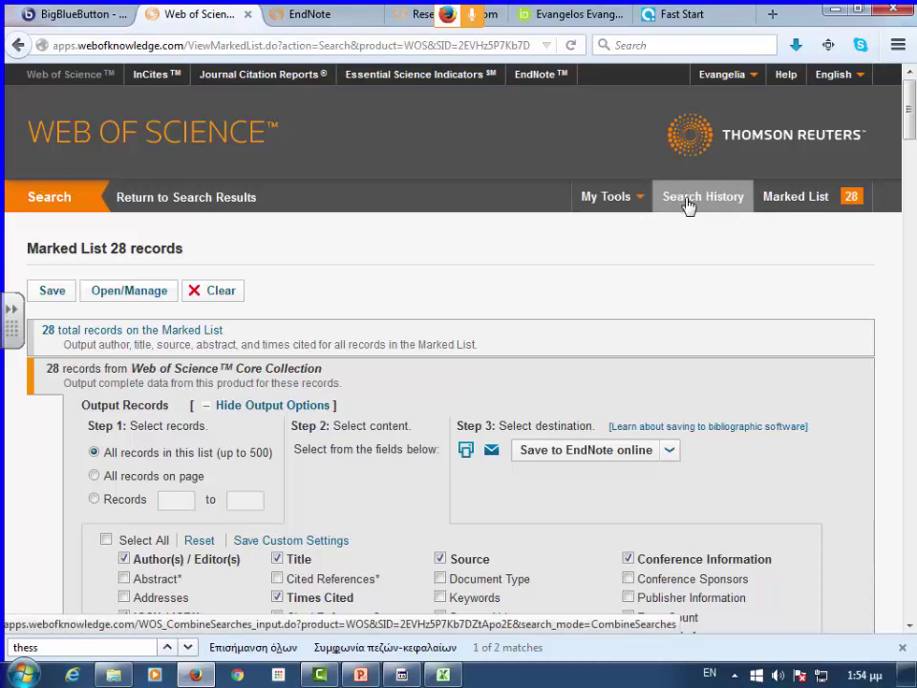
- Reopen search set #7 from Search History and open the 'Counting the citations' article's full record
left_click(711, 203)
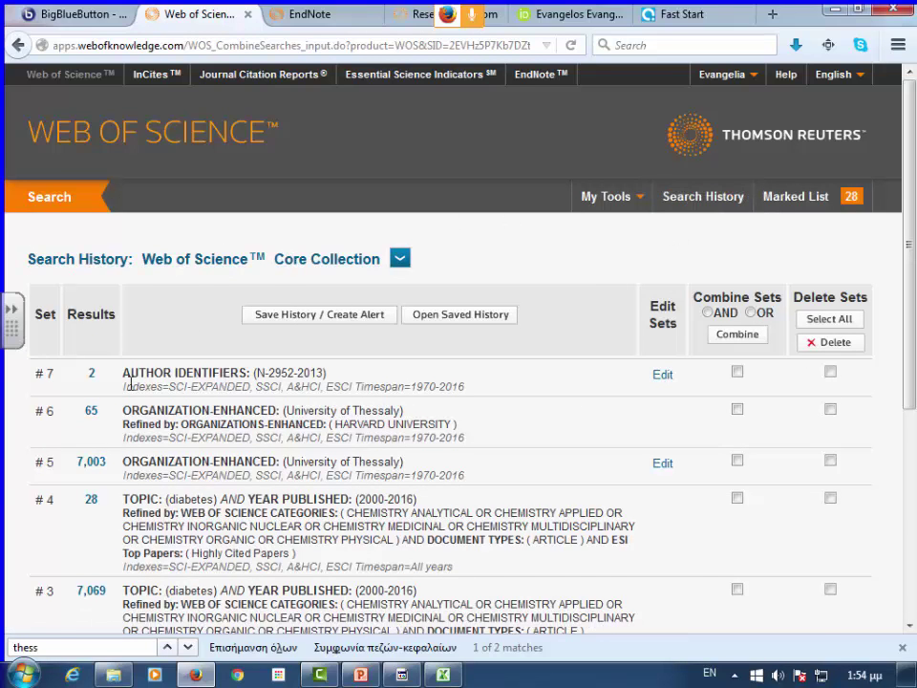
left_click(92, 377)
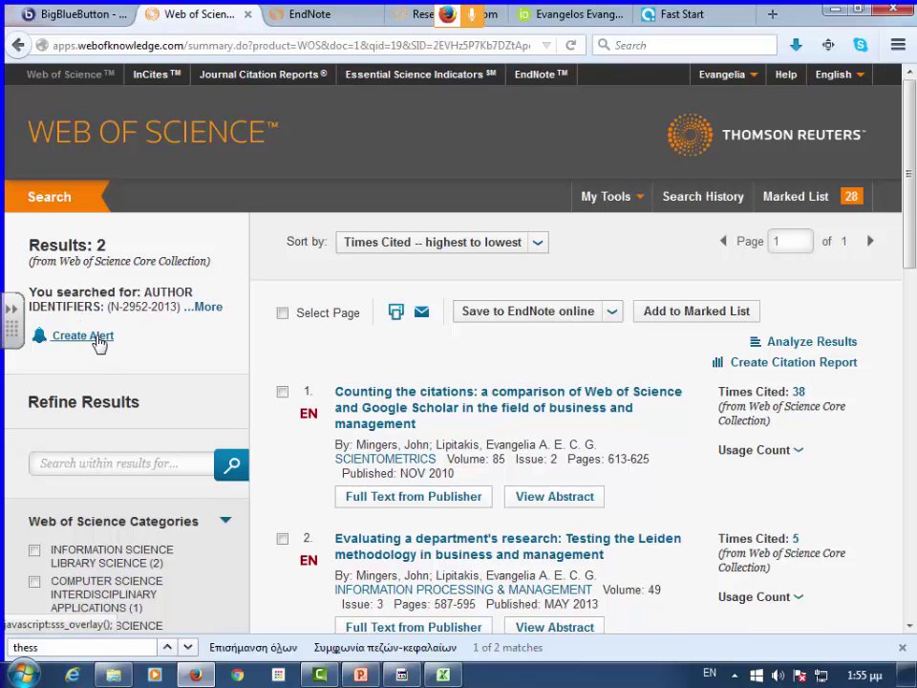
left_click(84, 342)
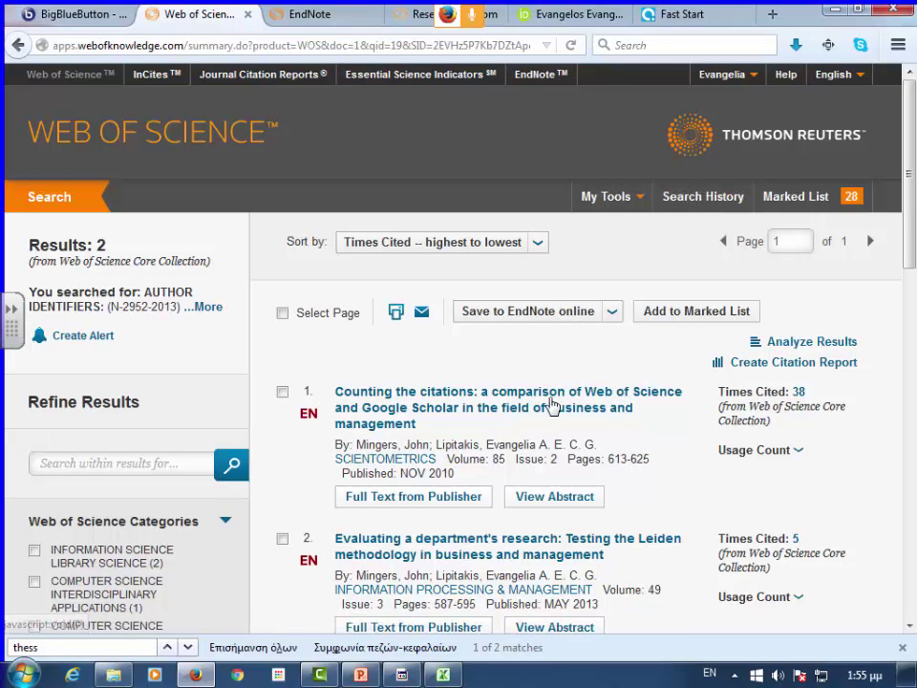
scroll(385, 411, "down", 2)
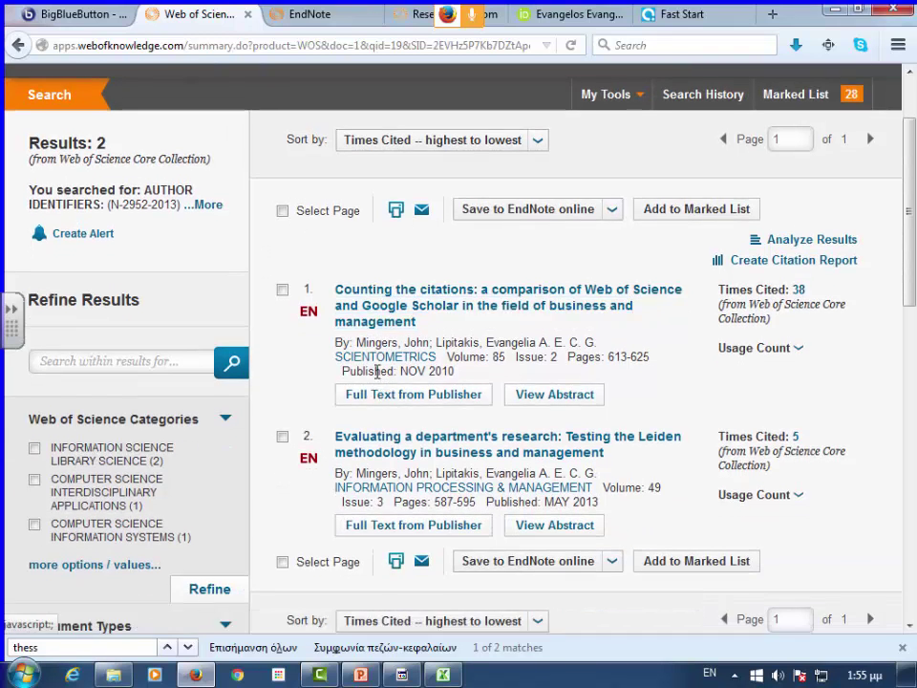
left_click(487, 302)
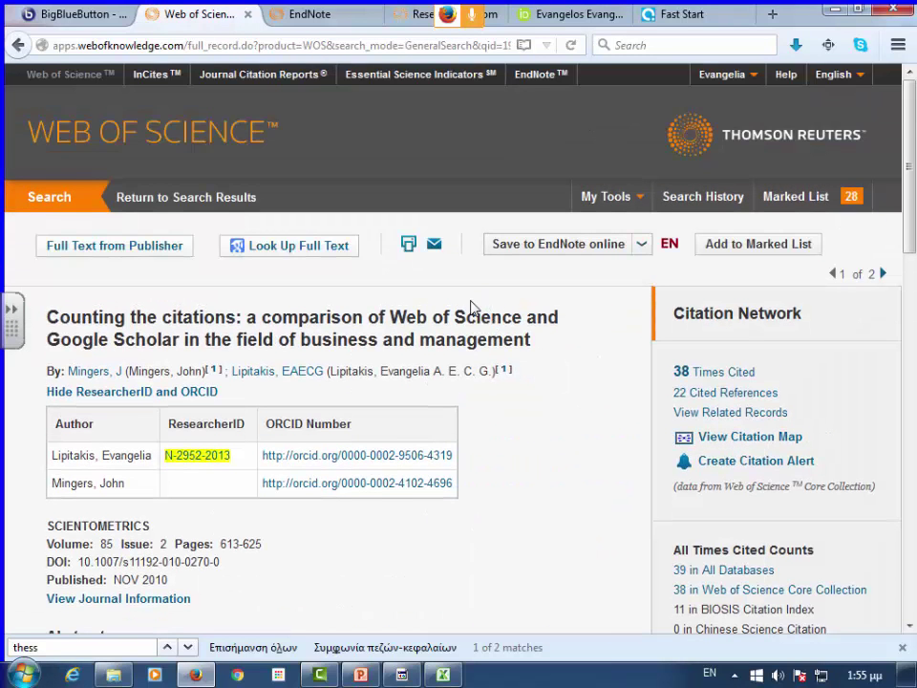
- Save the article's Full Record to ResearcherID as 'I wrote these' and certify authorship
left_click(640, 244)
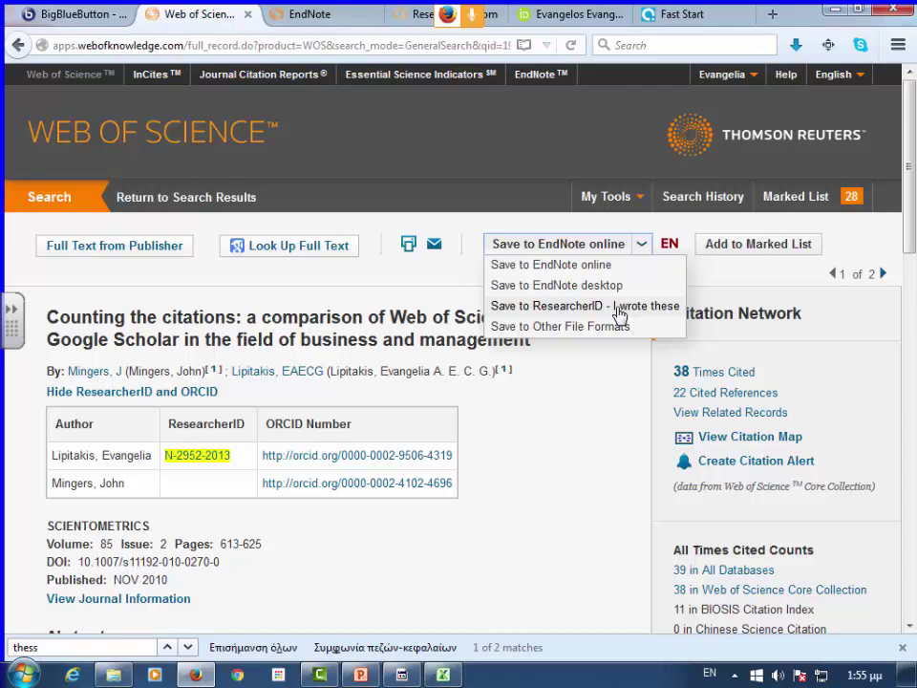
left_click(619, 315)
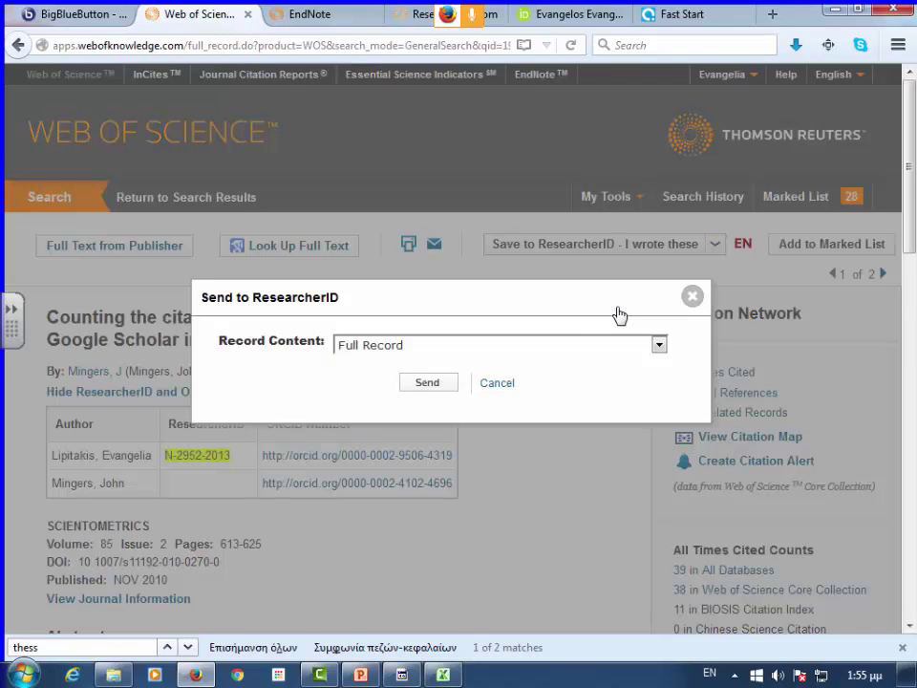
left_click(415, 348)
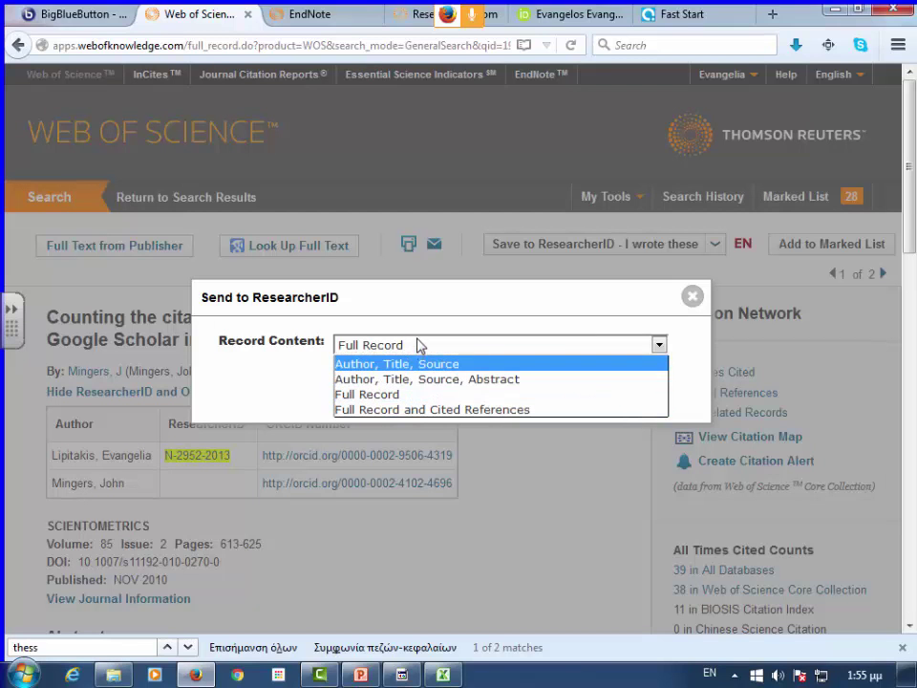
left_click(418, 403)
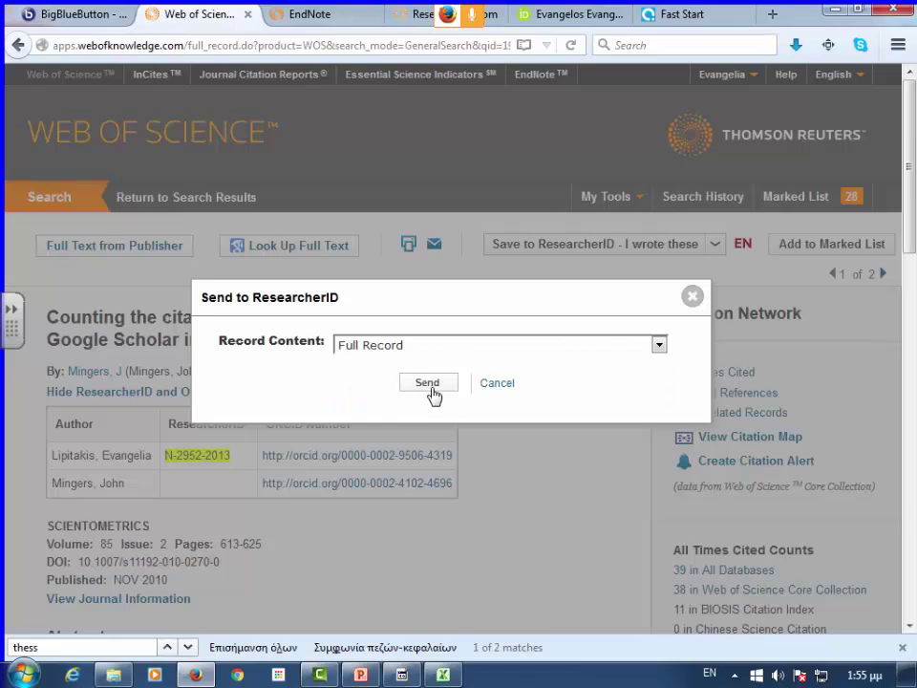
left_click(431, 392)
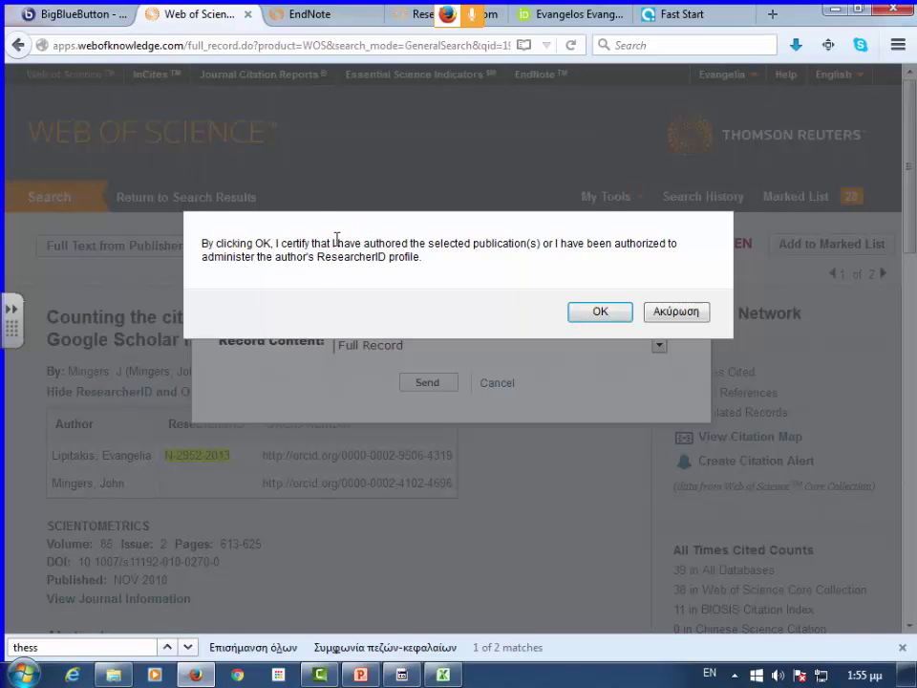
left_click(601, 315)
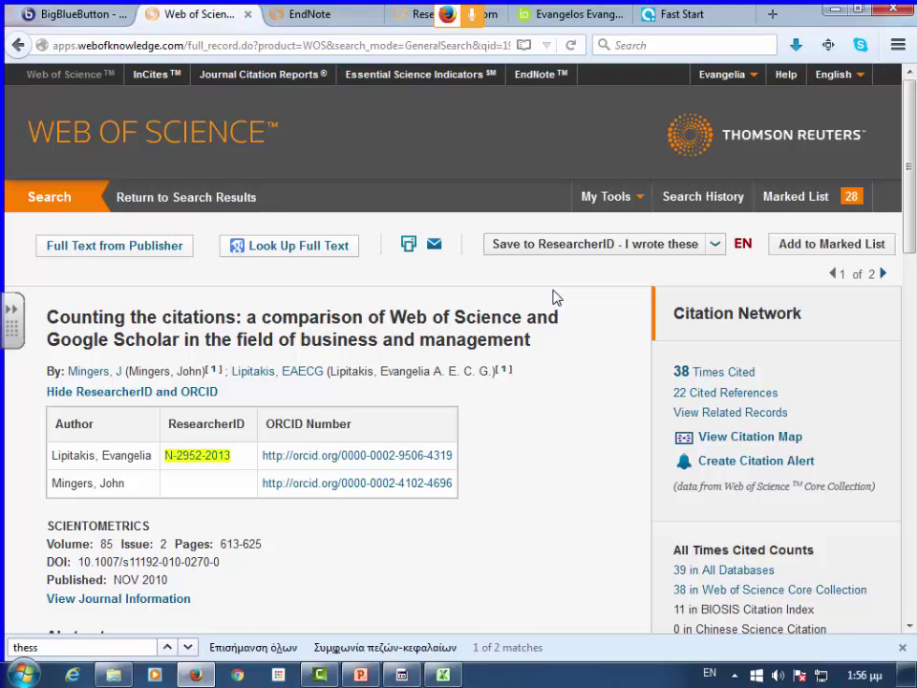
left_click(417, 14)
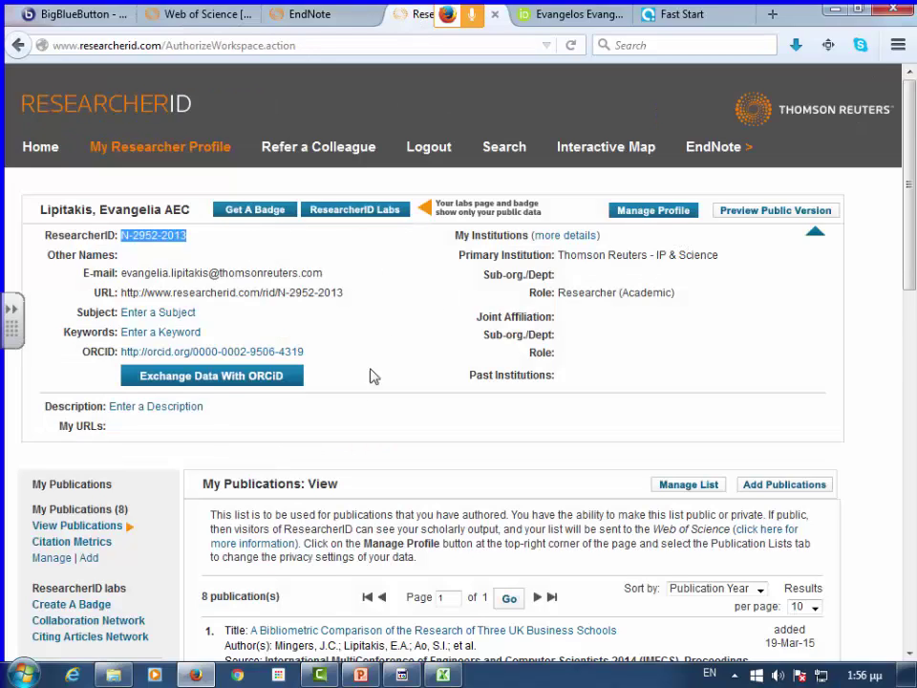
scroll(312, 400, "down", 2)
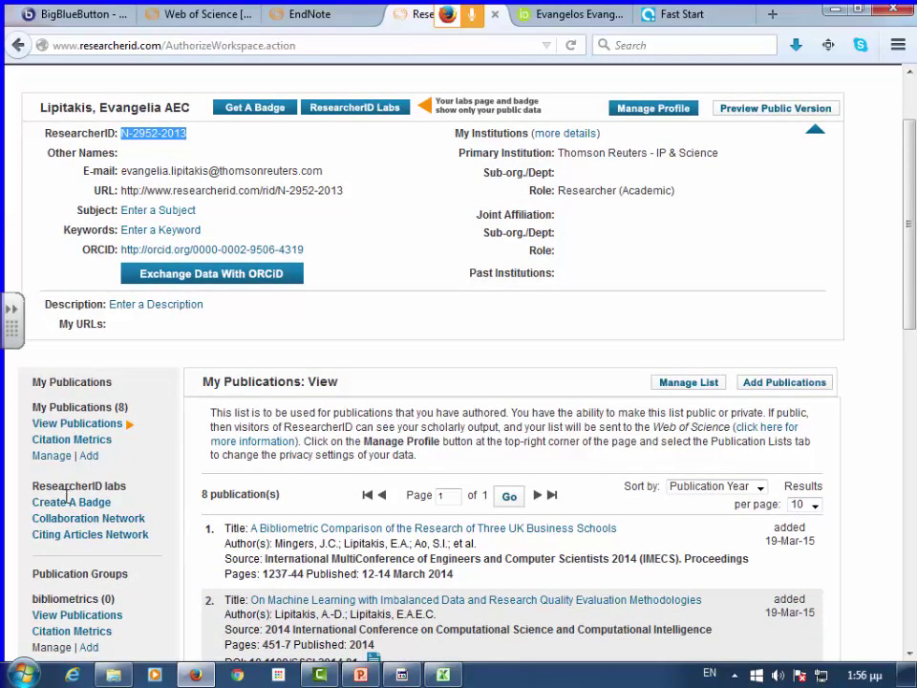
scroll(67, 497, "down", 6)
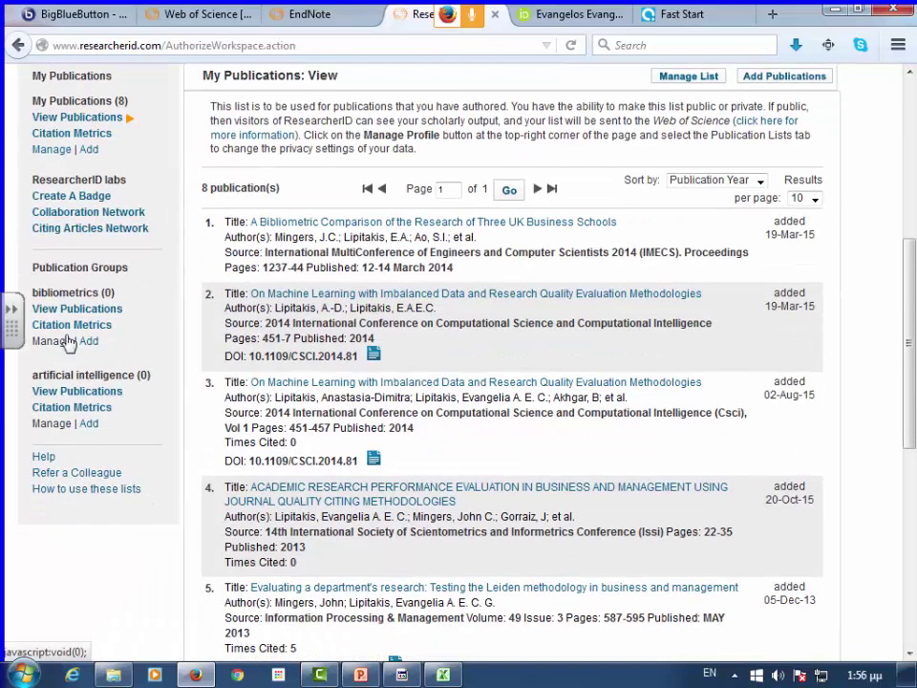
scroll(119, 421, "up", 6)
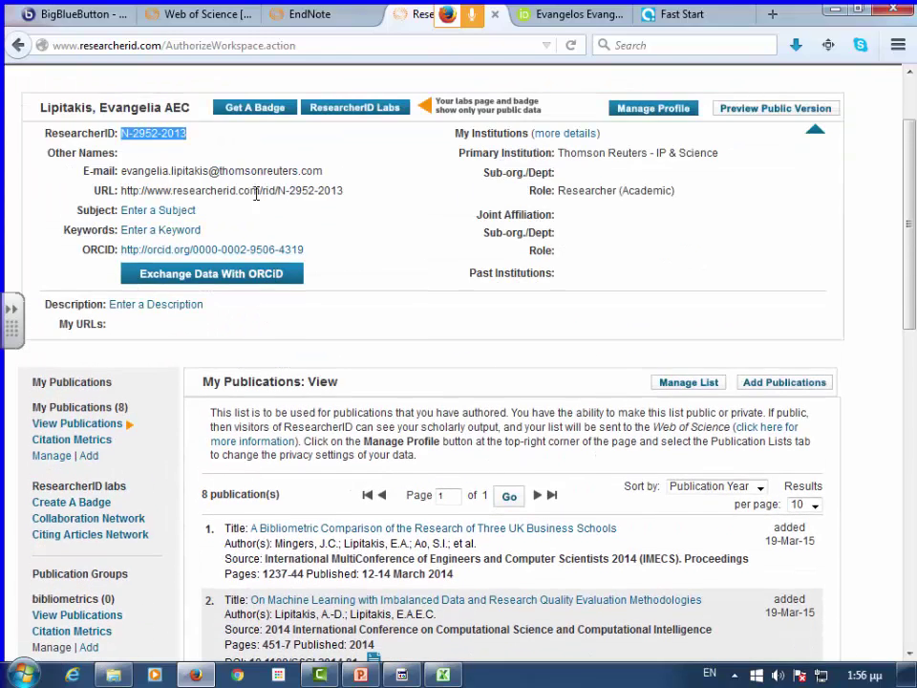
scroll(256, 194, "up", 2)
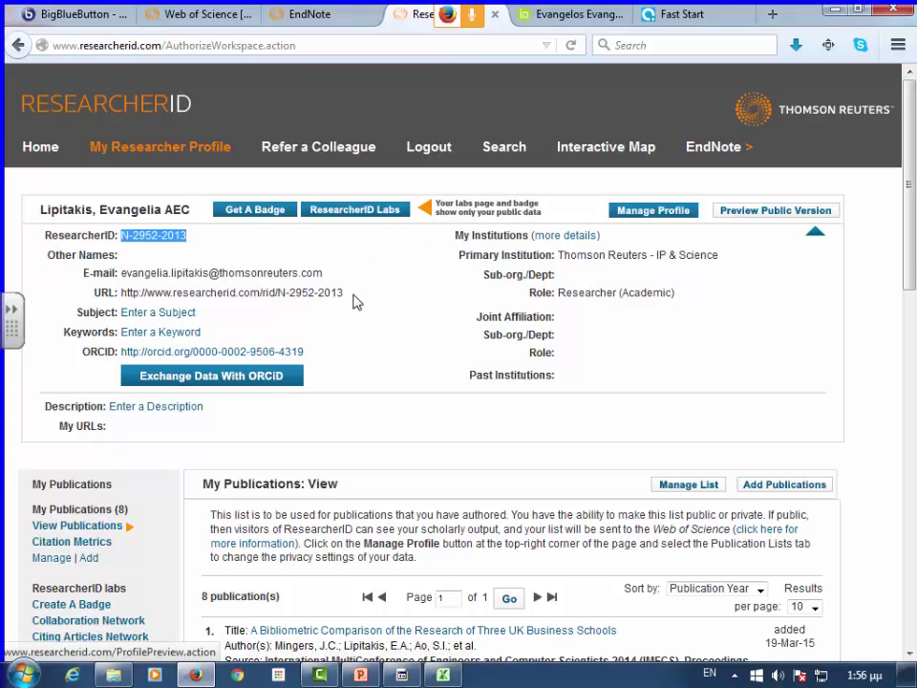
left_click(812, 487)
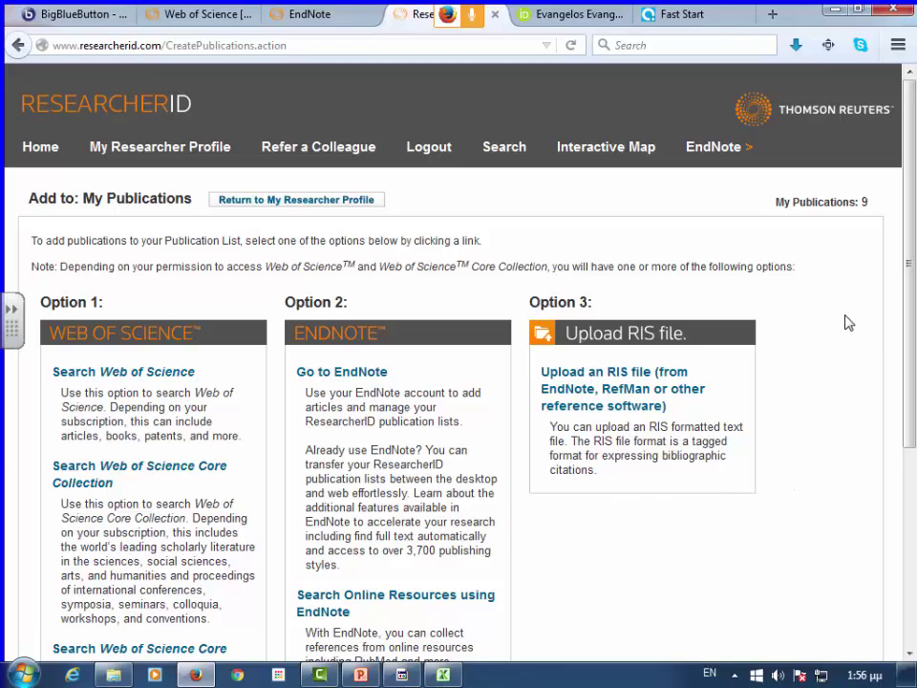
scroll(846, 318, "down", 2)
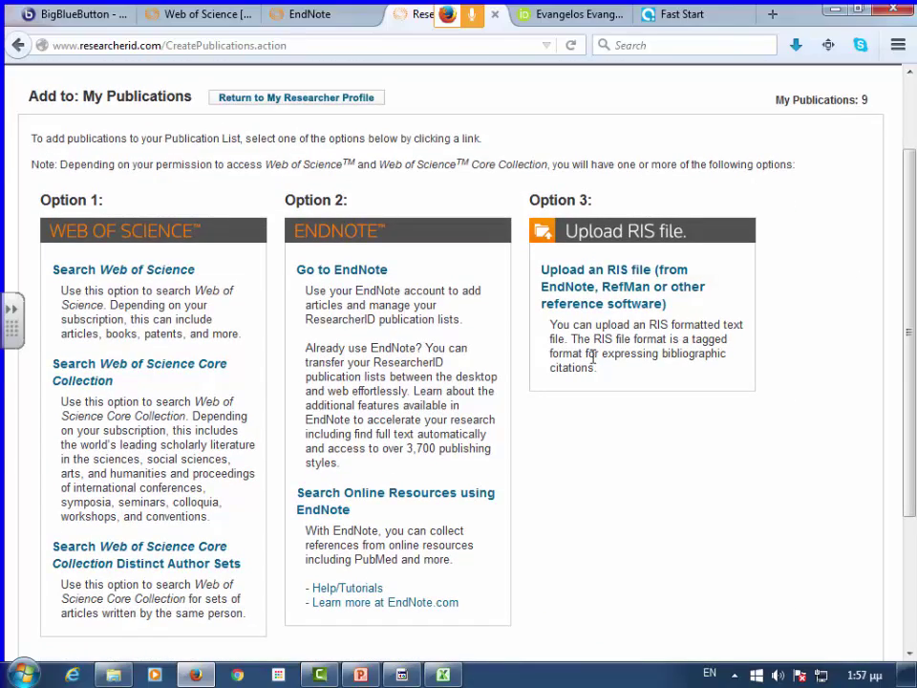
scroll(184, 436, "down", 3)
scroll(182, 441, "up", 5)
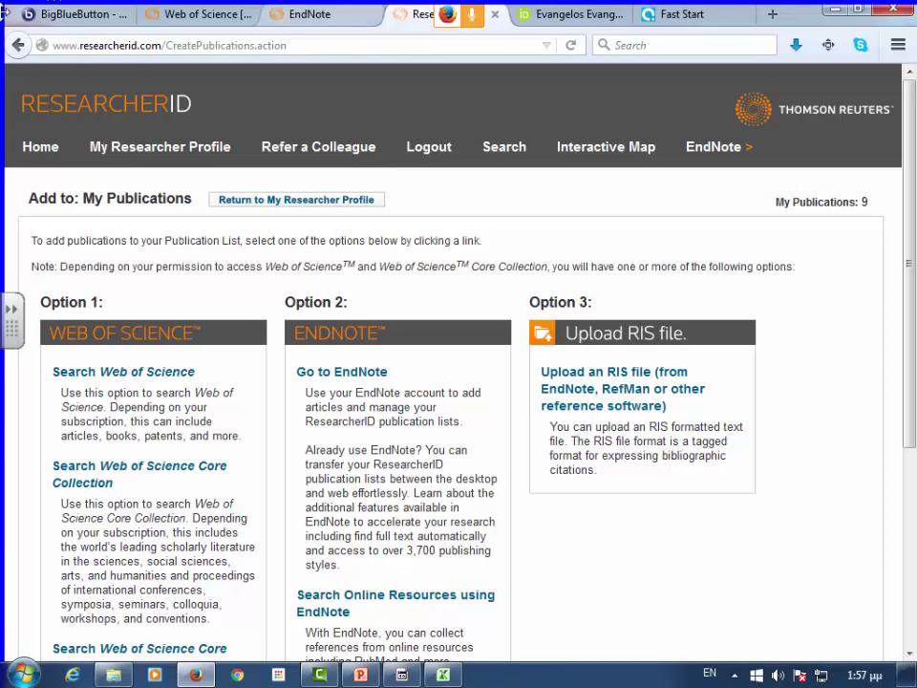
- Review the Journal Citation Reports slides in PowerPoint, then return to the Web of Science record
left_click(153, 18)
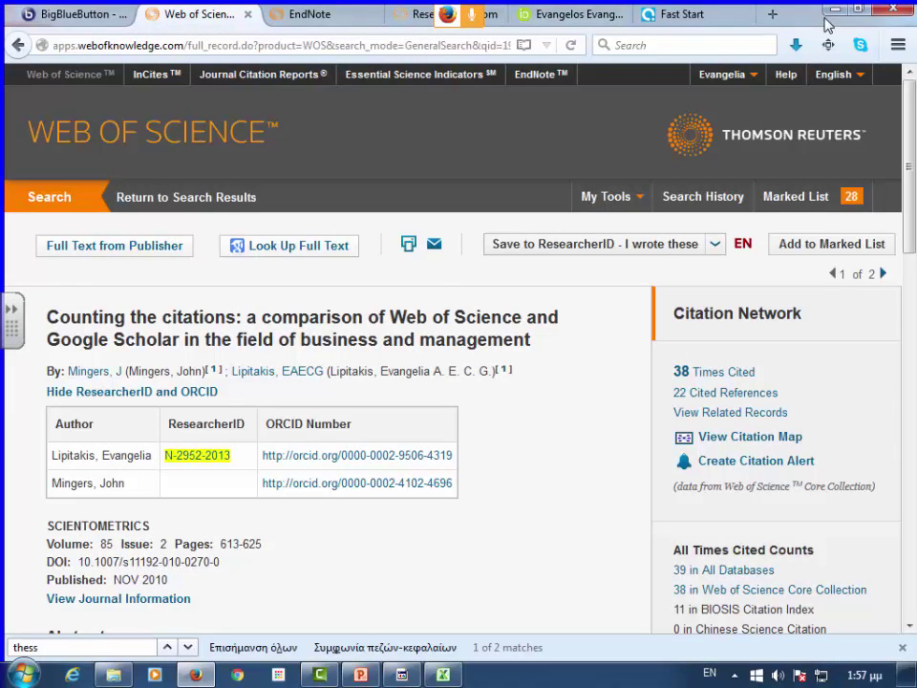
key("alt+Tab")
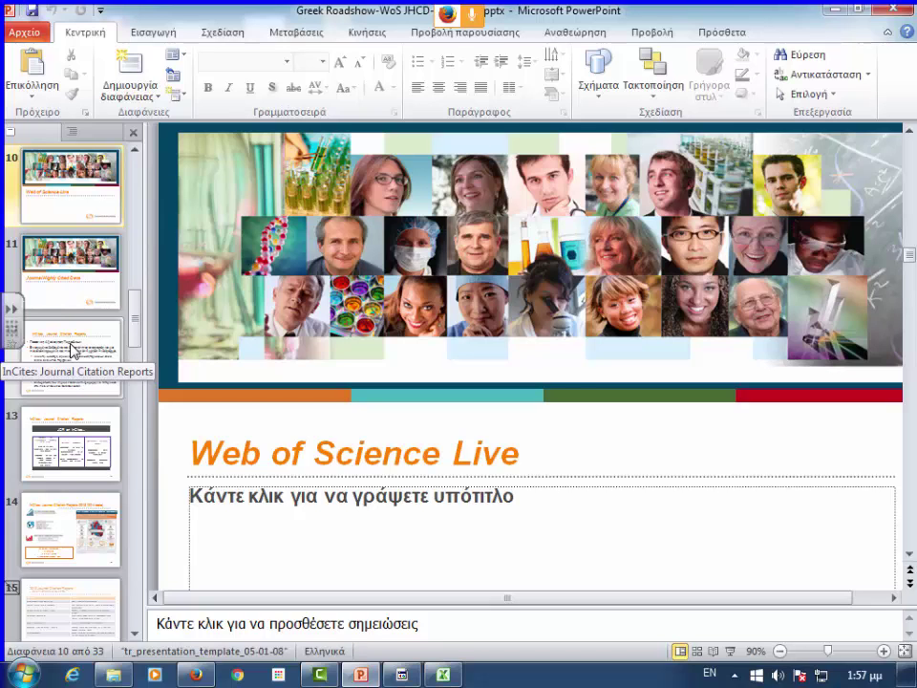
scroll(102, 537, "down", 1)
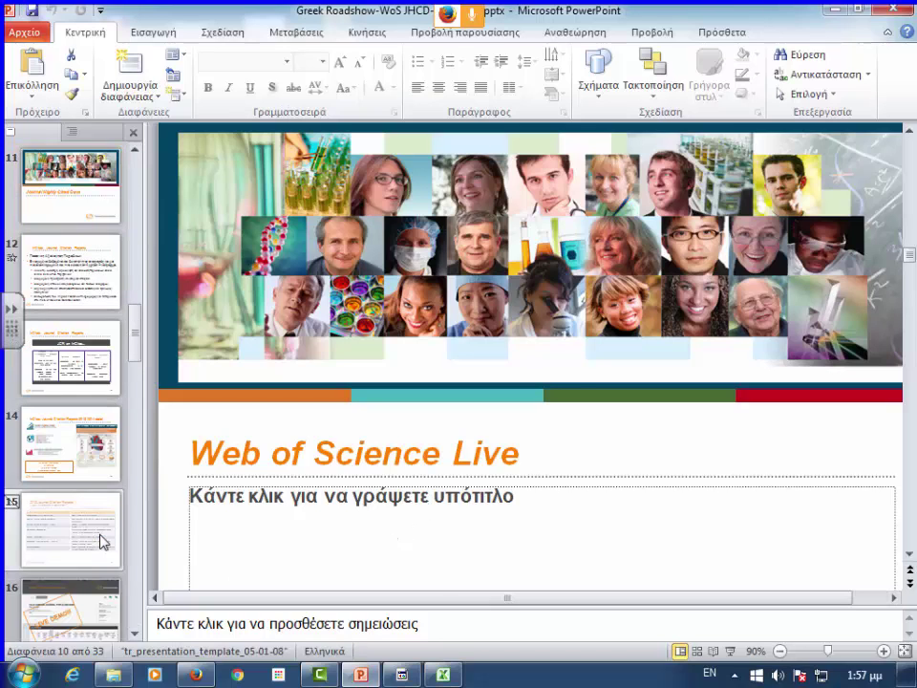
left_click(196, 675)
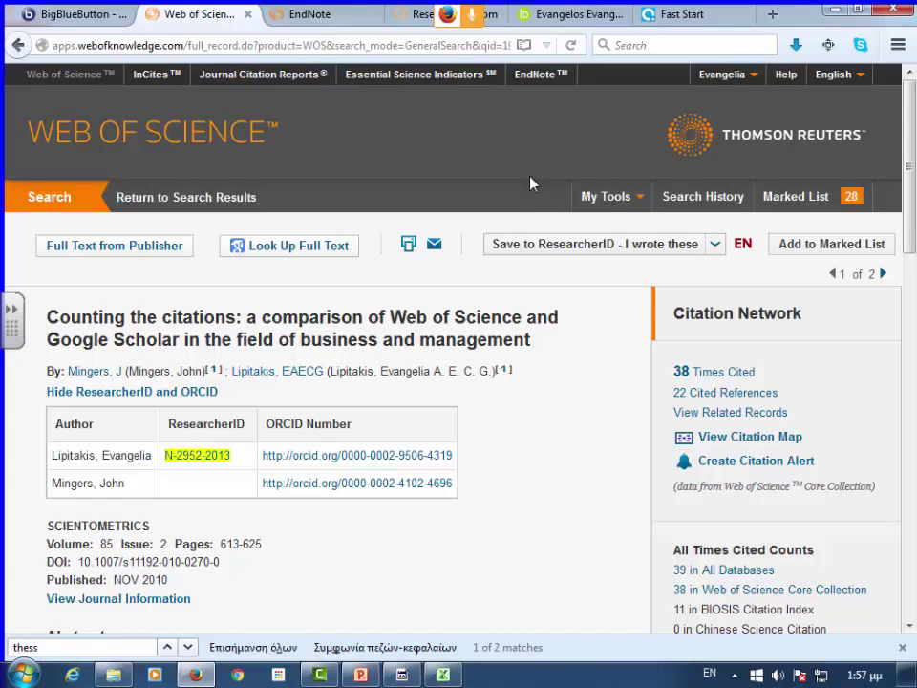
- Open Journal Citation Reports from the Web of Science header, showing journals ranked by Impact Factor
left_click(231, 76)
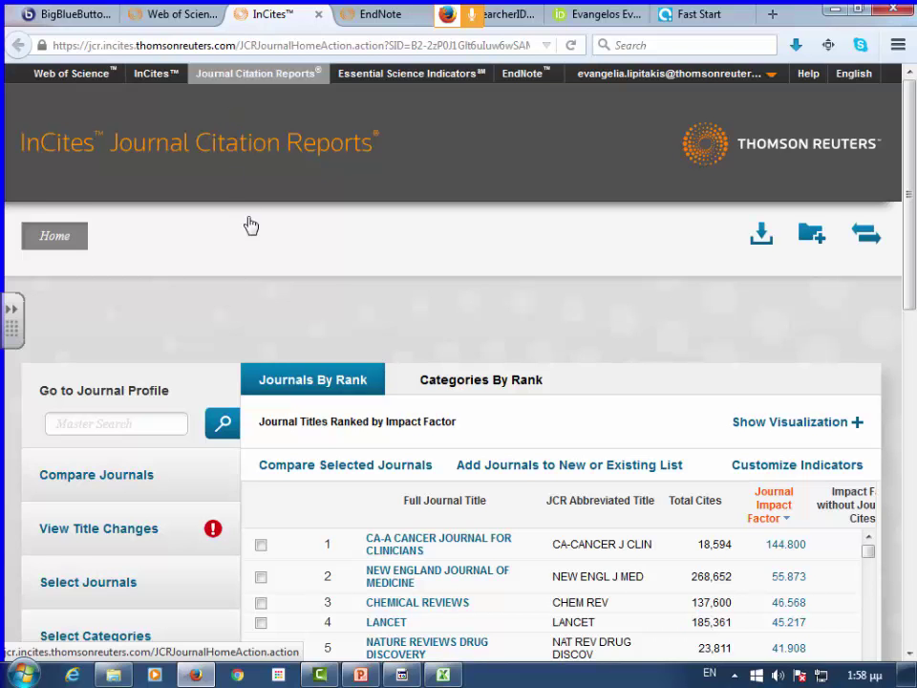
scroll(638, 234, "down", 2)
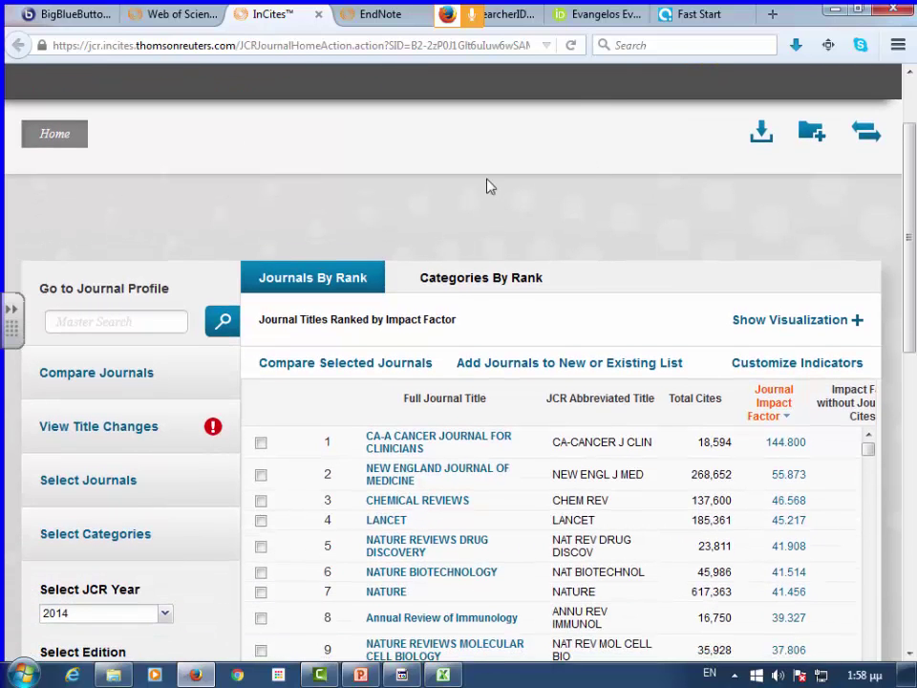
scroll(487, 185, "up", 2)
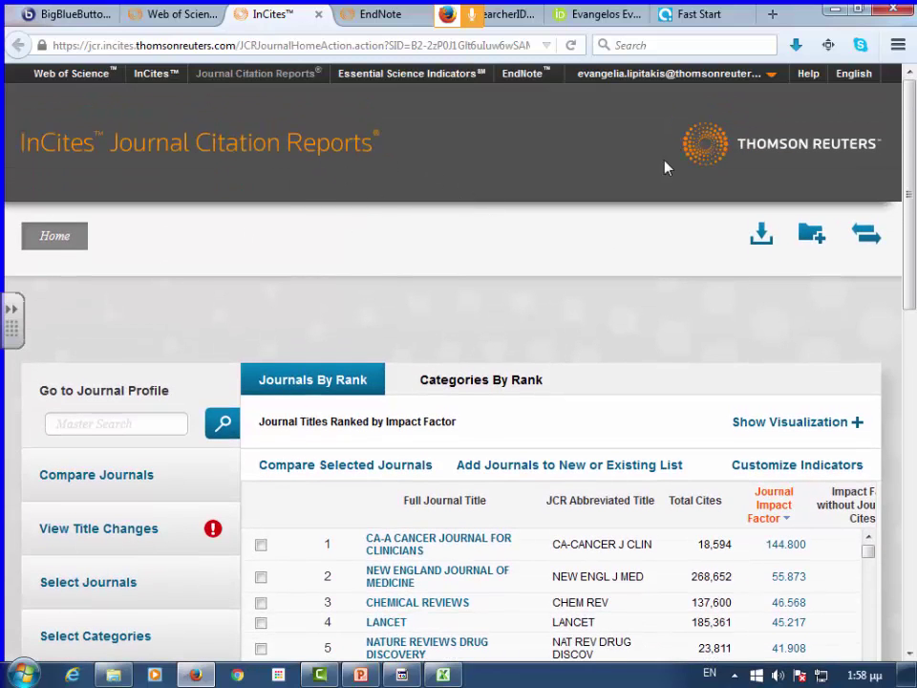
left_click(771, 85)
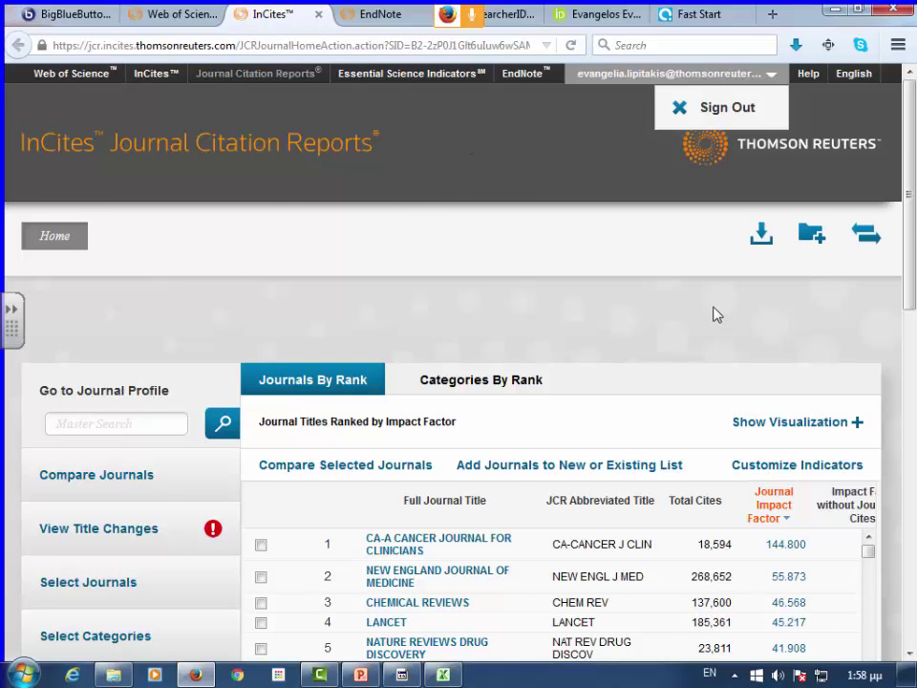
scroll(569, 311, "down", 2)
scroll(569, 311, "down", 2)
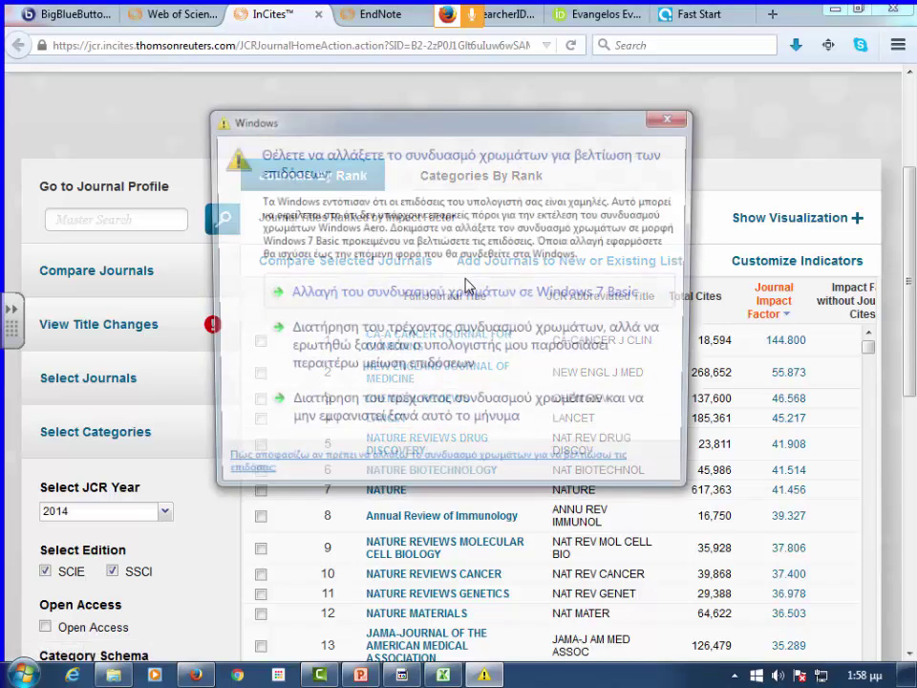
- Dismiss the colour-scheme warning and scroll the 2014 Journals By Rank table
left_click(676, 119)
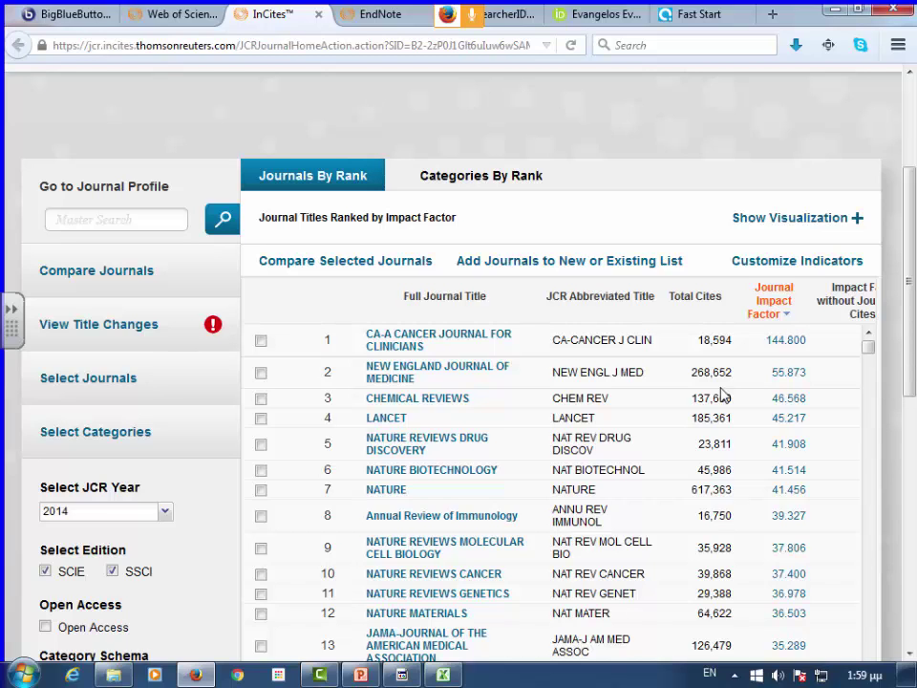
scroll(630, 331, "down", 1)
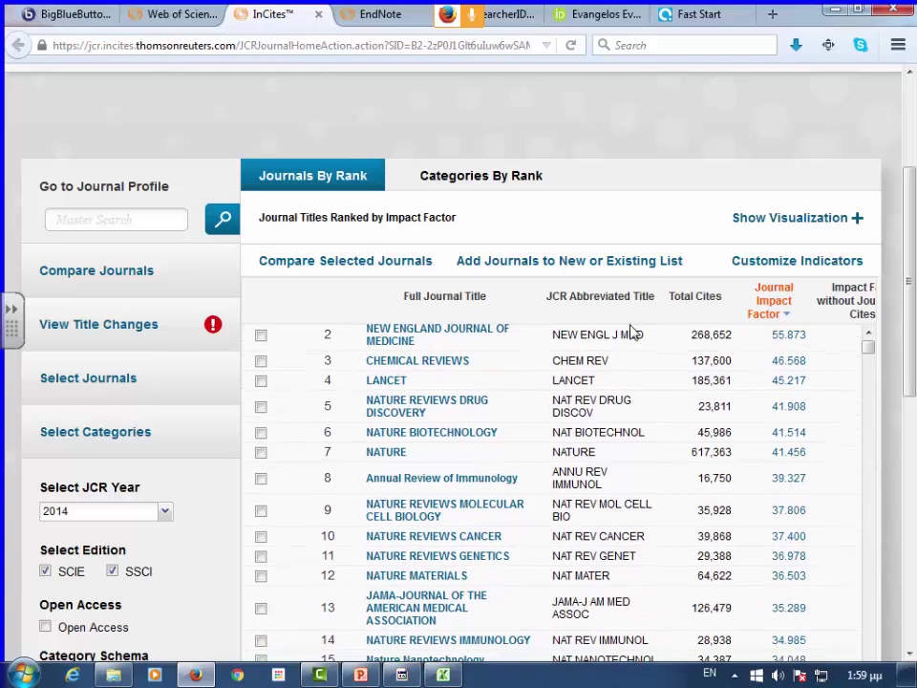
scroll(630, 332, "up", 1)
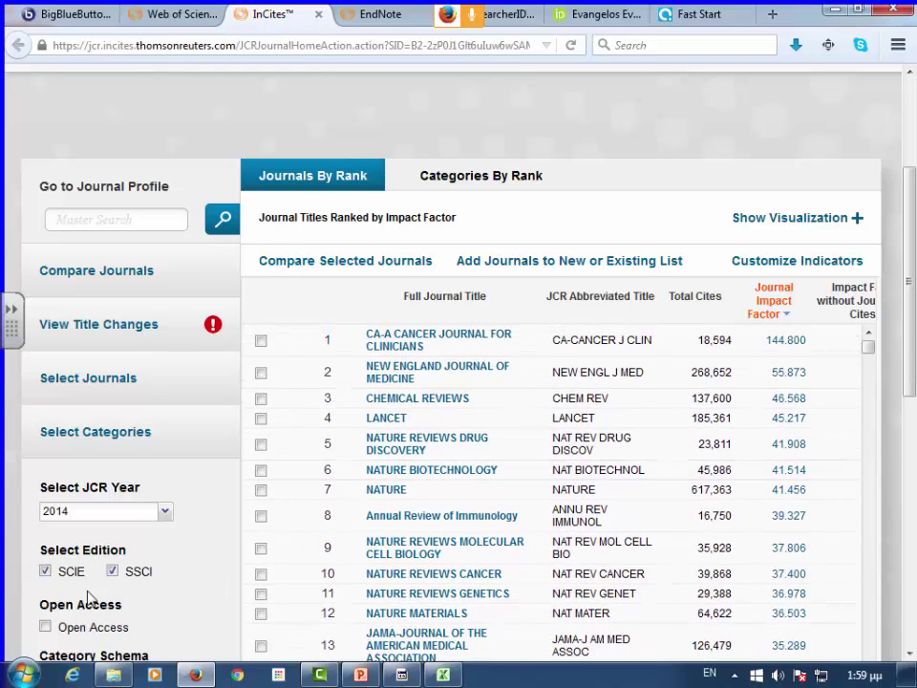
scroll(201, 449, "down", 2)
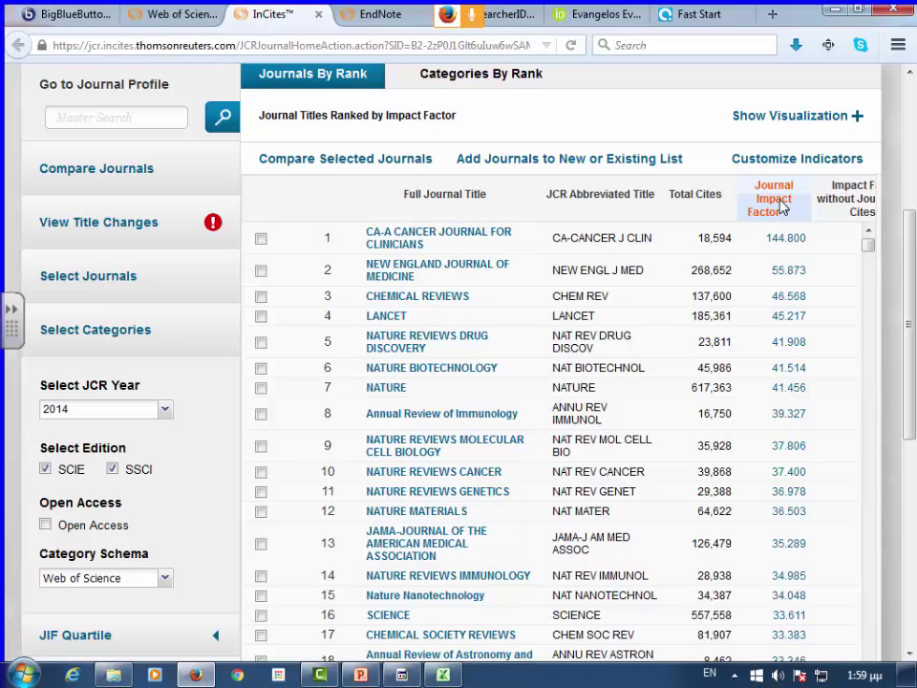
left_click(781, 206)
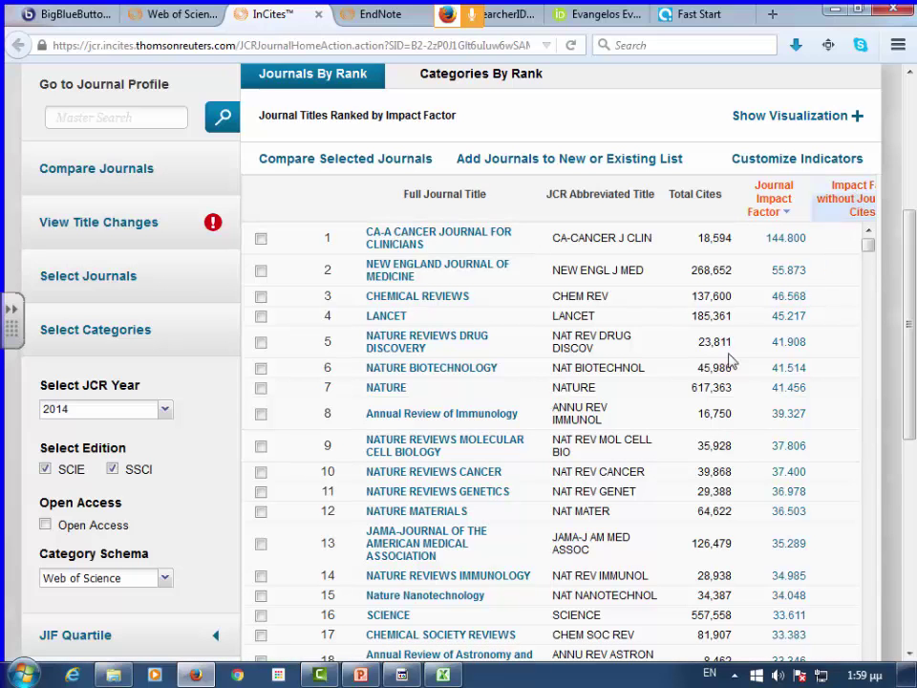
scroll(501, 535, "down", 1)
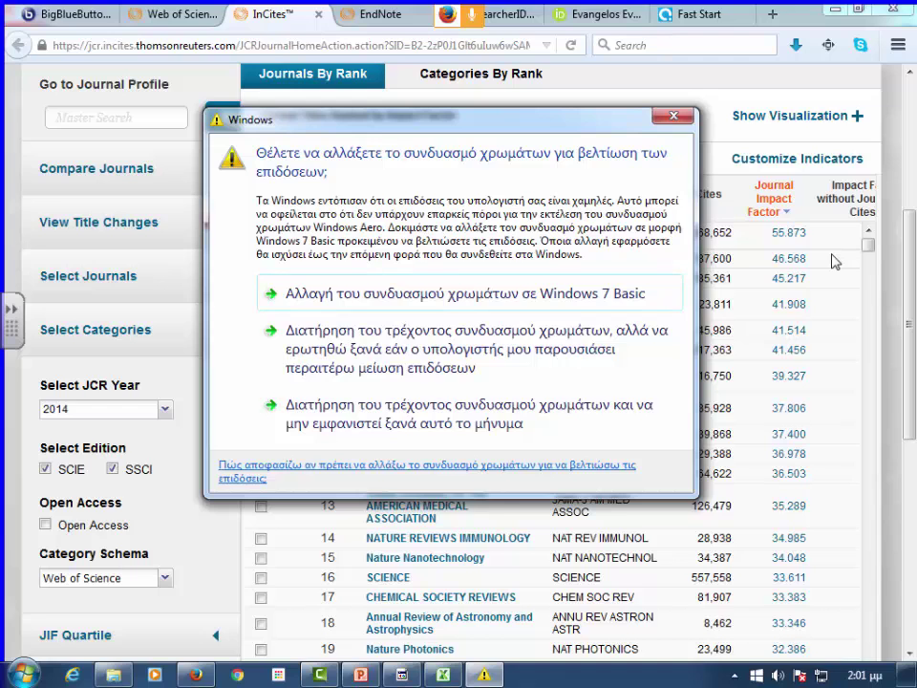
- Dismiss the warning and scroll the table right to reveal 5 Year Impact Factor and Immediacy Index
left_click(676, 117)
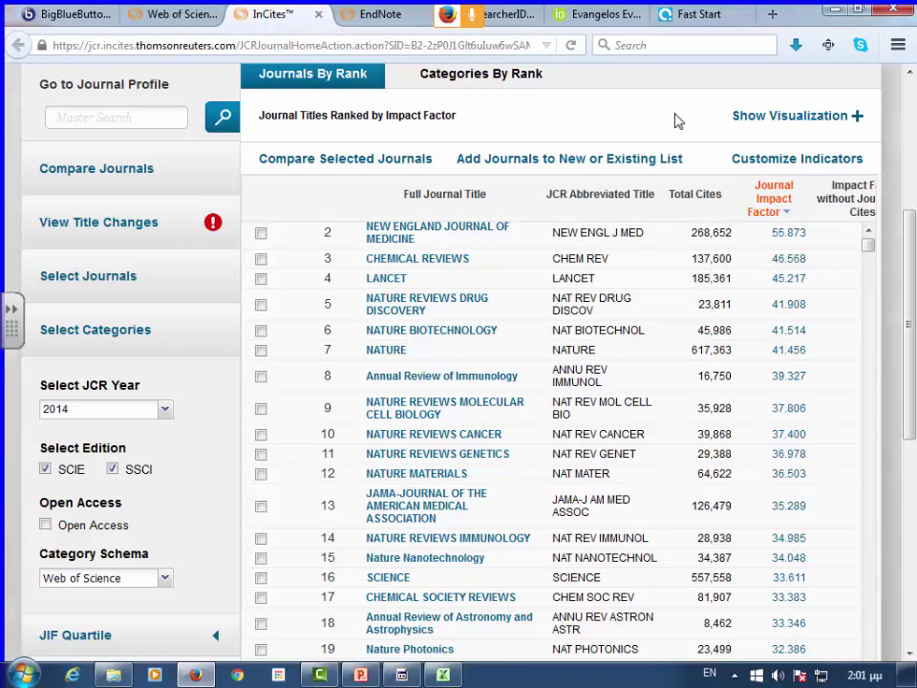
scroll(870, 168, "down", 2)
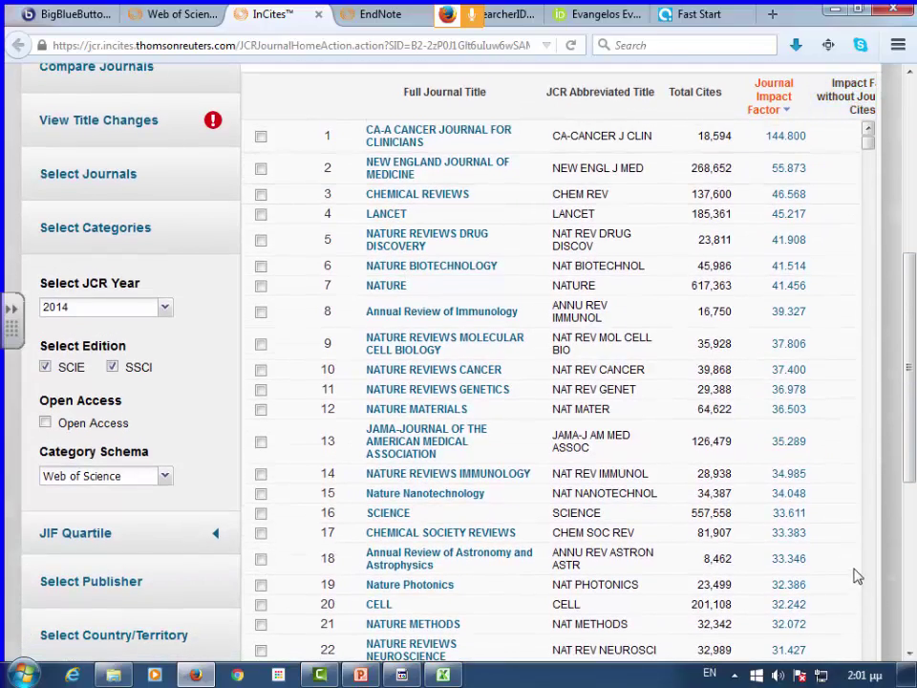
scroll(692, 475, "down", 5)
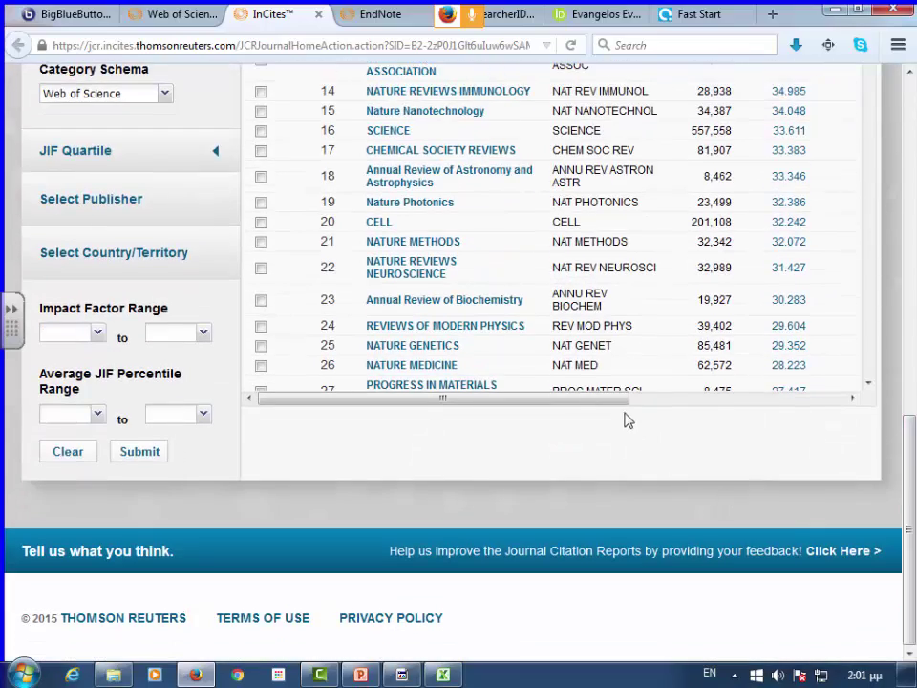
left_click_drag(627, 401, 780, 405)
scroll(573, 287, "up", 5)
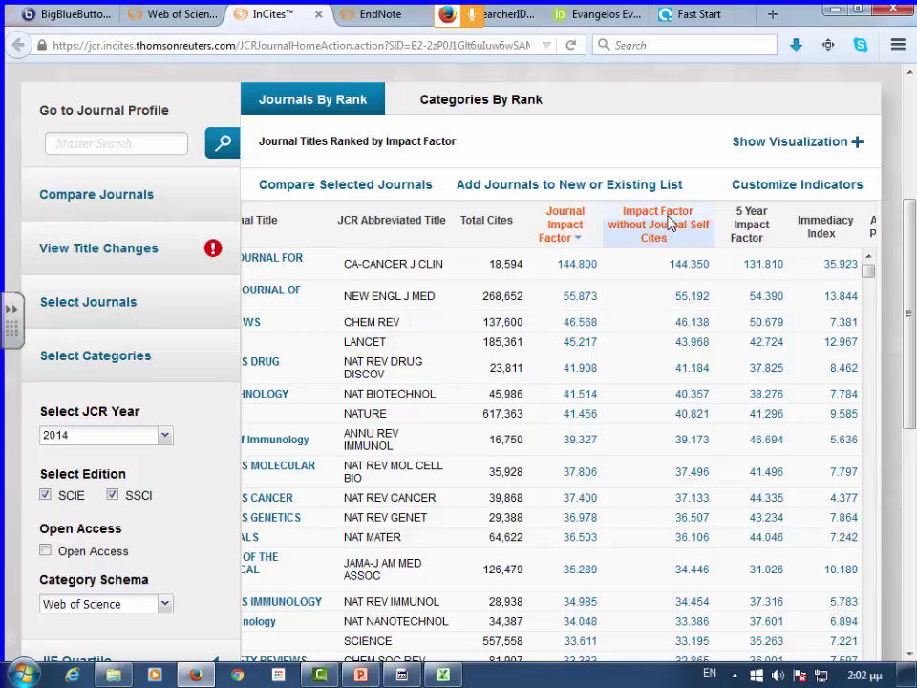
- Sort journals by Impact Factor without Journal Self Cites and scroll to Immediacy Index and JIF Percentile
left_click(668, 219)
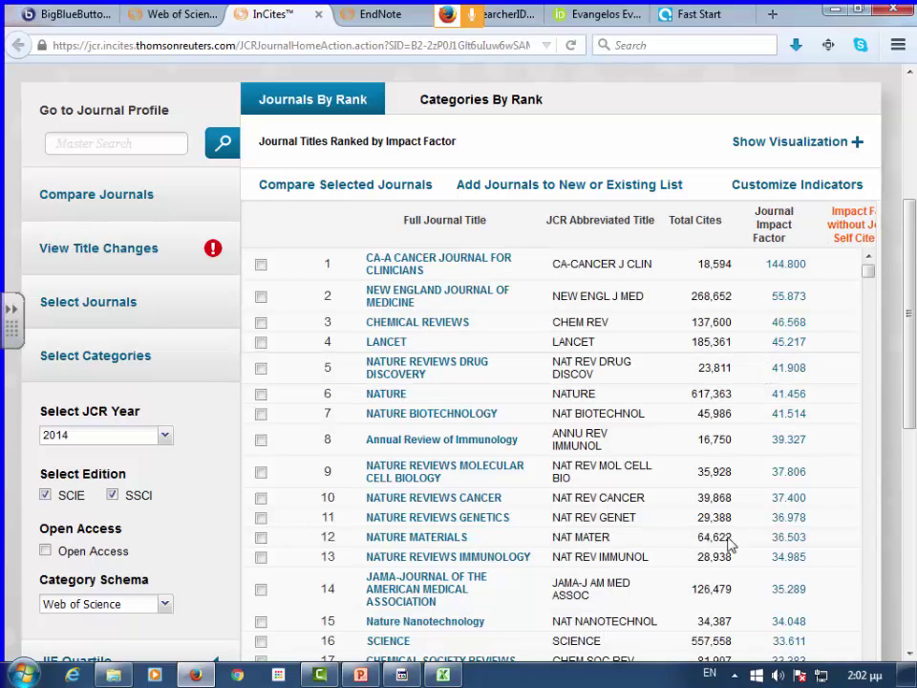
left_click_drag(910, 315, 910, 479)
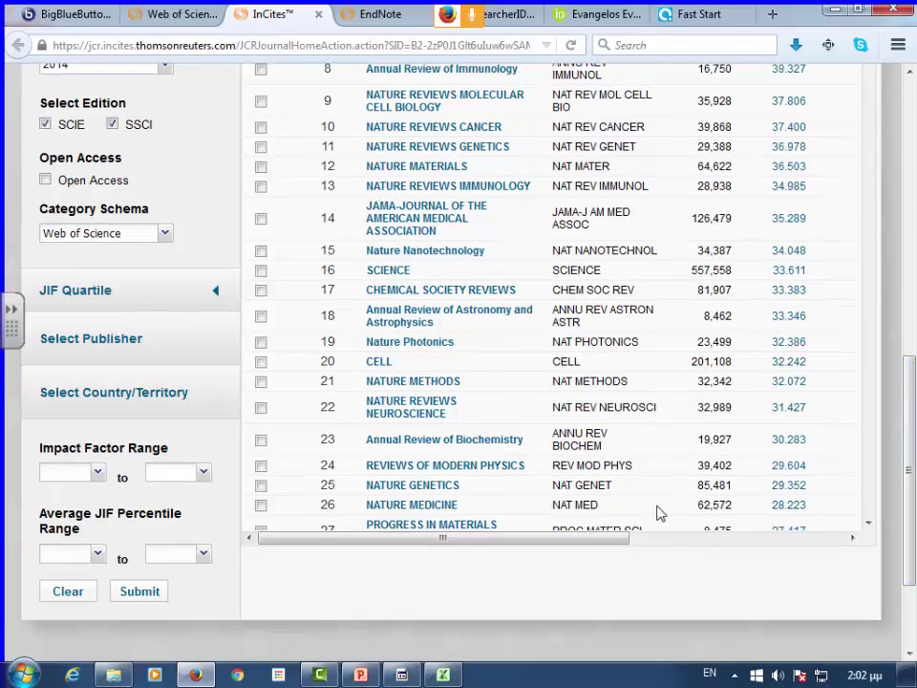
left_click_drag(626, 540, 814, 537)
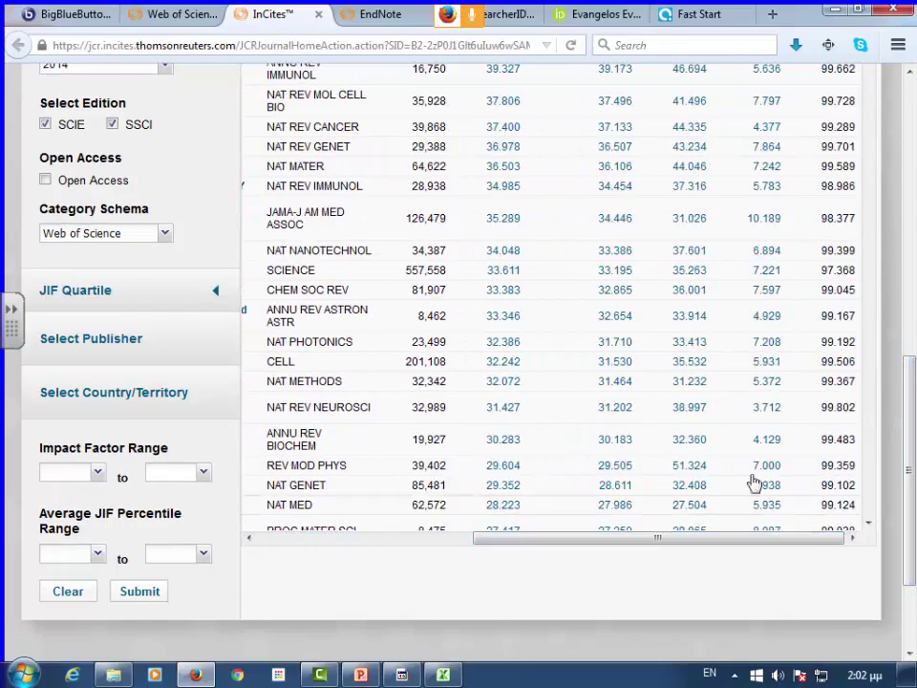
scroll(754, 528, "up", 5)
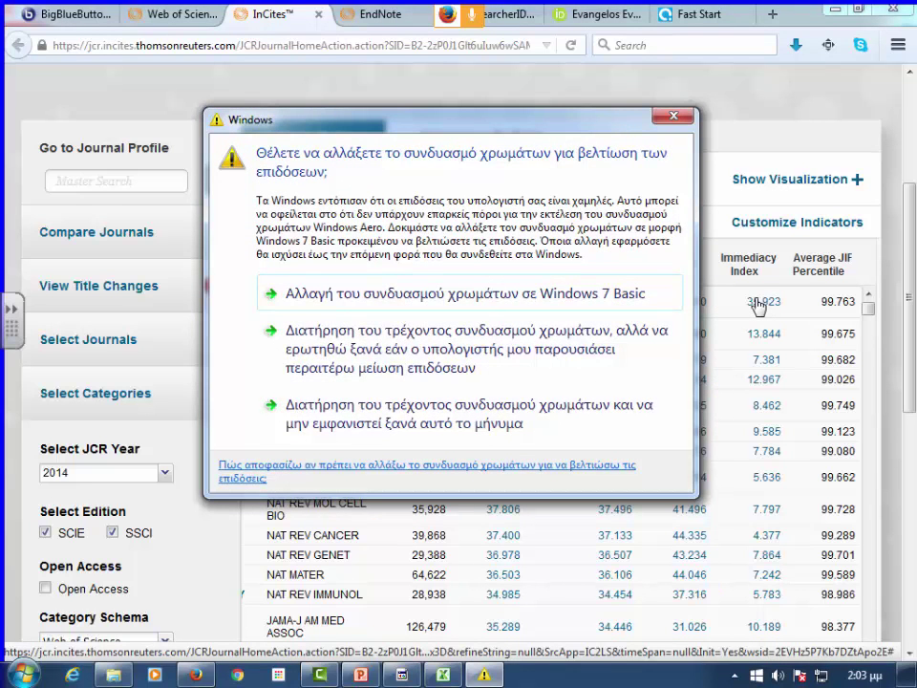
- Close the Windows colour-scheme warning to reveal the journals ranked by Impact Factor
left_click(672, 118)
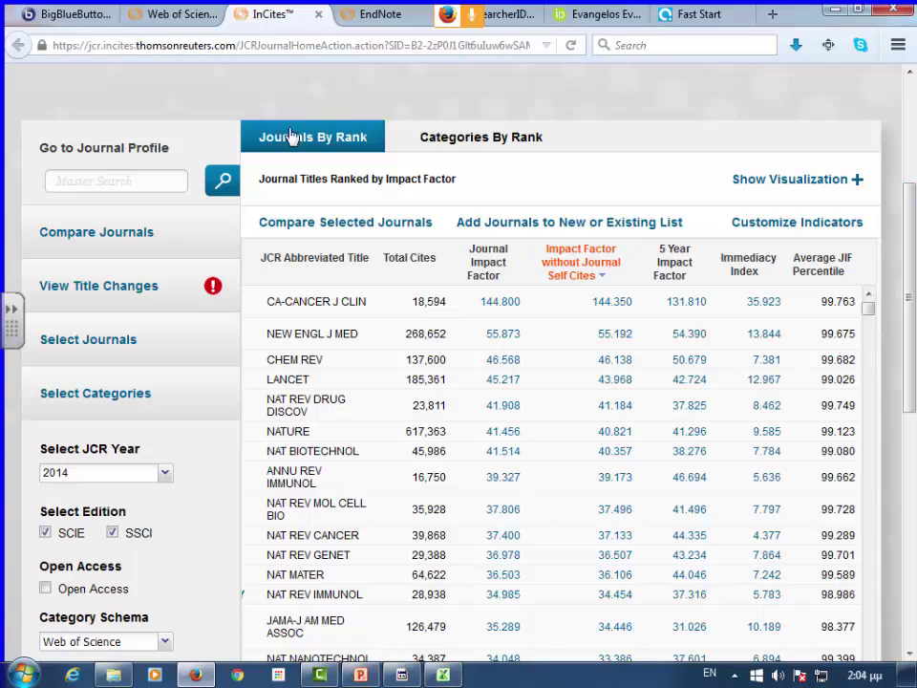
- Show the 2014 subject categories ranked by journal count, led by Economics with 333 journals
left_click(467, 142)
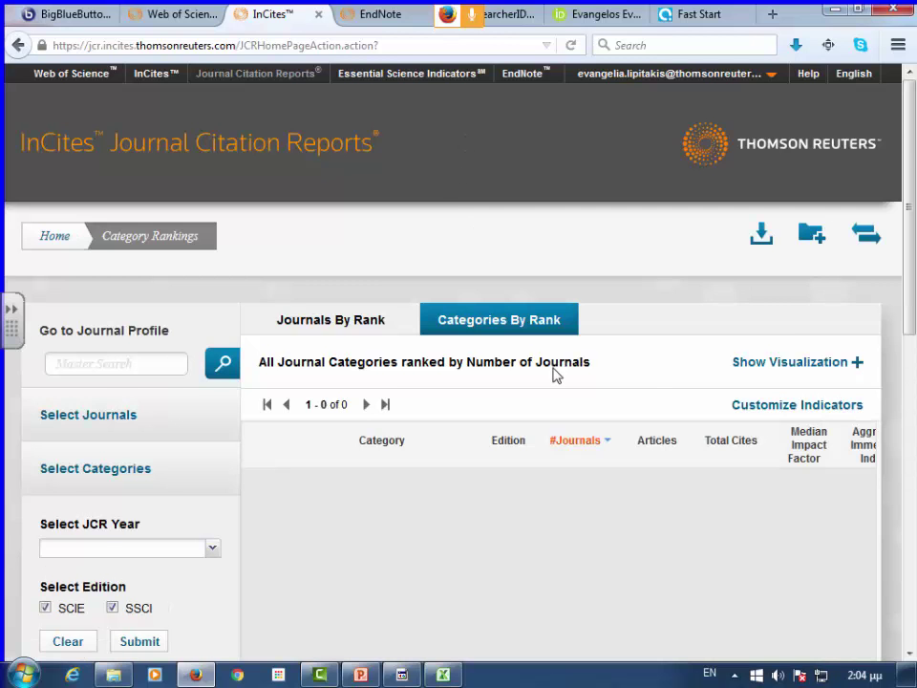
scroll(646, 322, "down", 3)
scroll(646, 322, "down", 1)
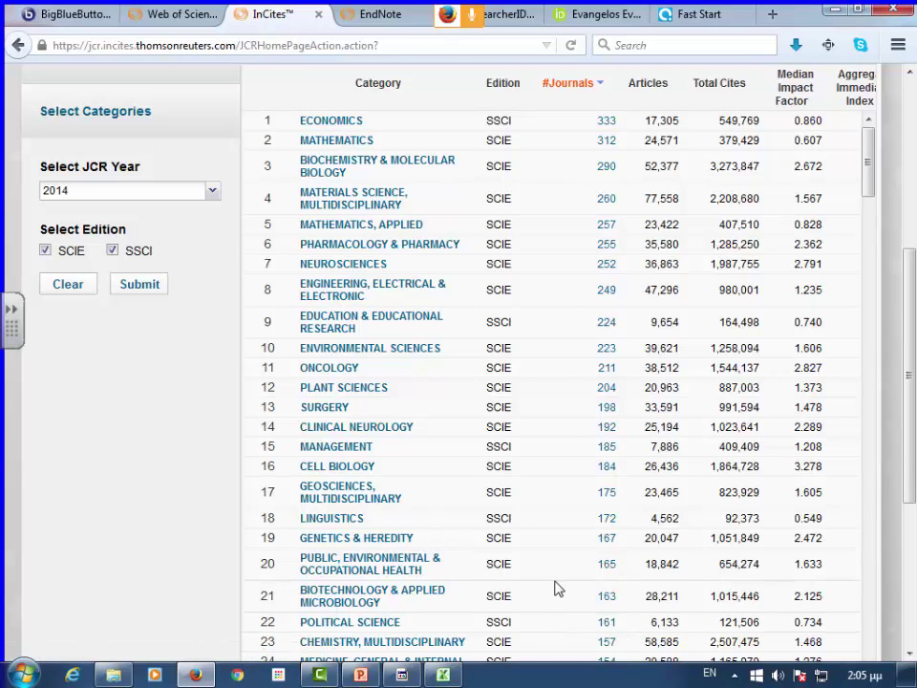
scroll(551, 578, "down", 1)
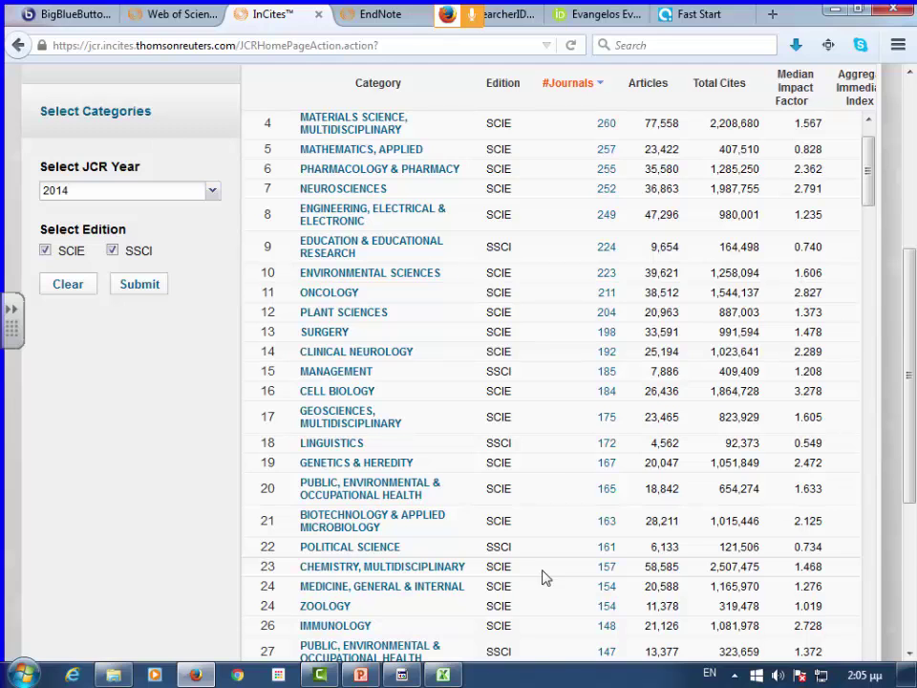
scroll(411, 409, "up", 1)
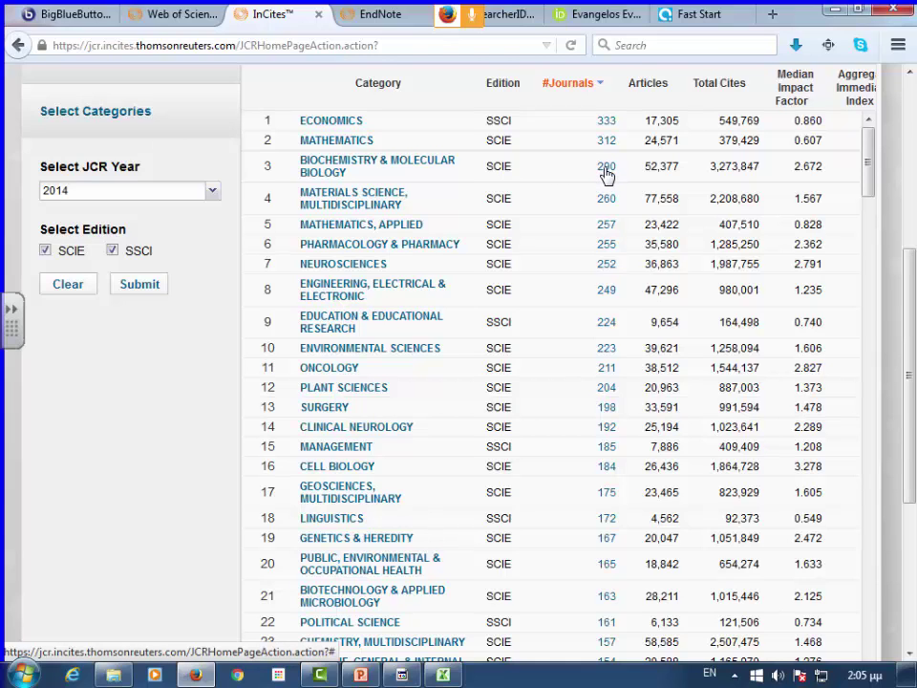
left_click(405, 167)
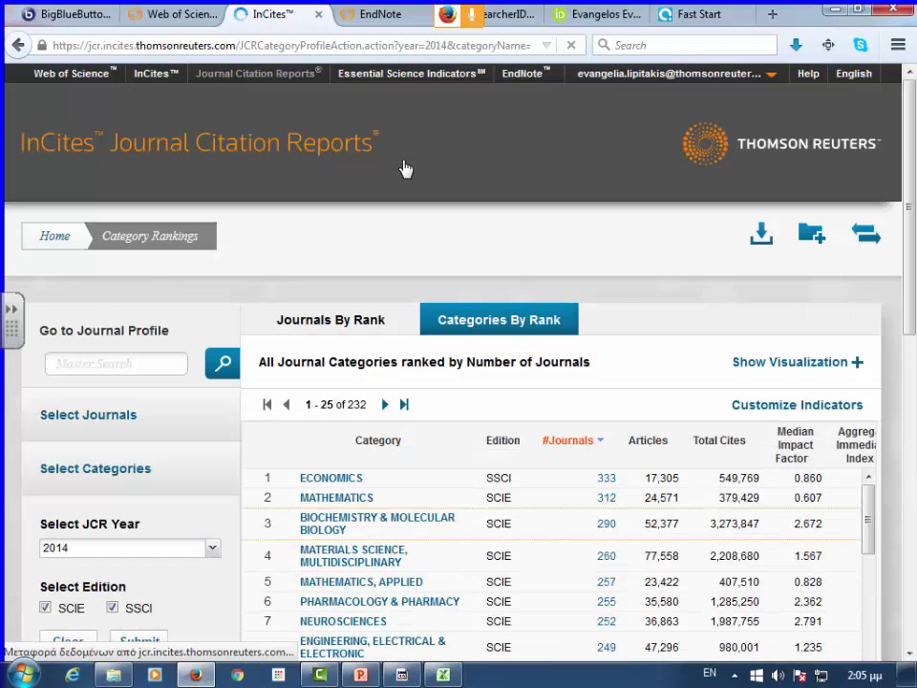
scroll(399, 196, "down", 2)
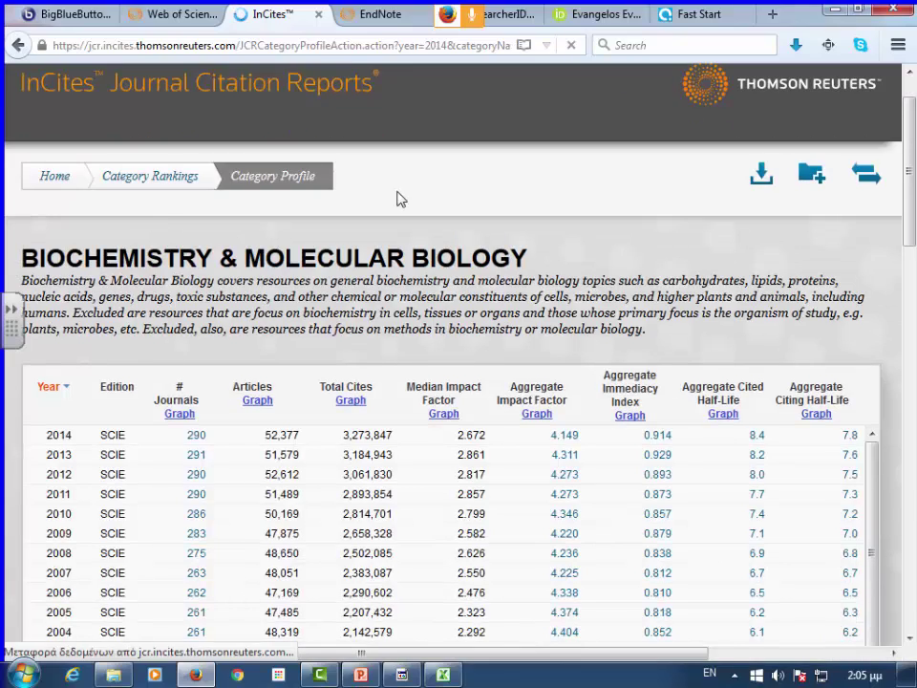
scroll(390, 328, "down", 3)
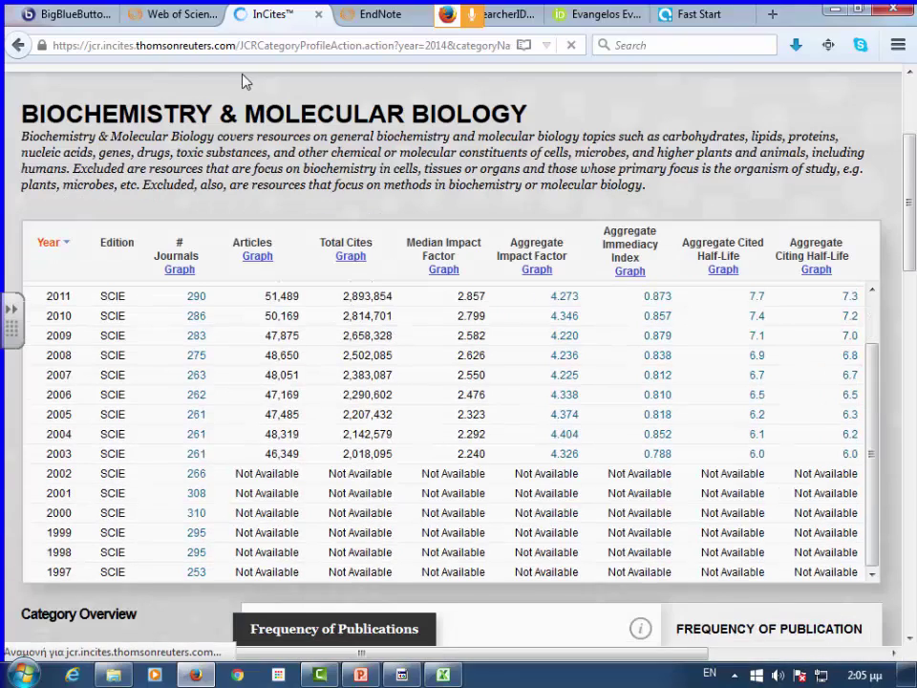
scroll(476, 242, "down", 5)
scroll(456, 342, "up", 7)
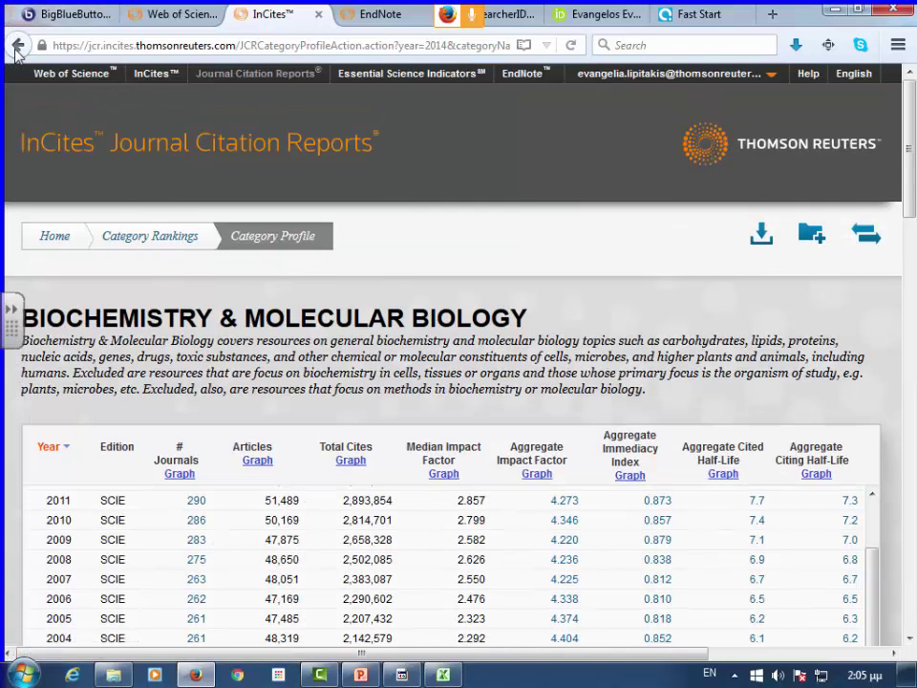
left_click(19, 45)
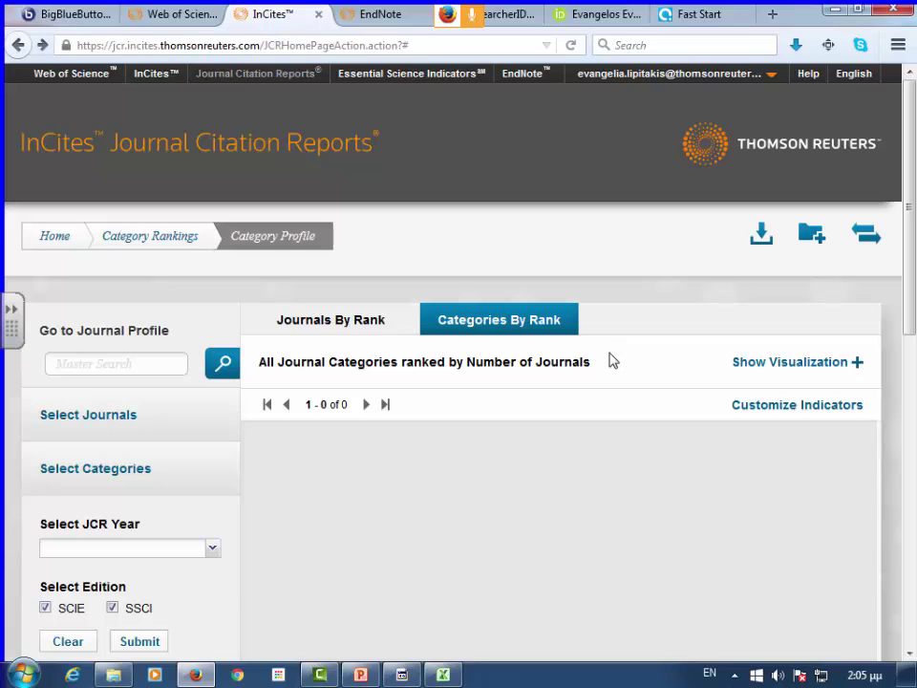
scroll(608, 358, "down", 5)
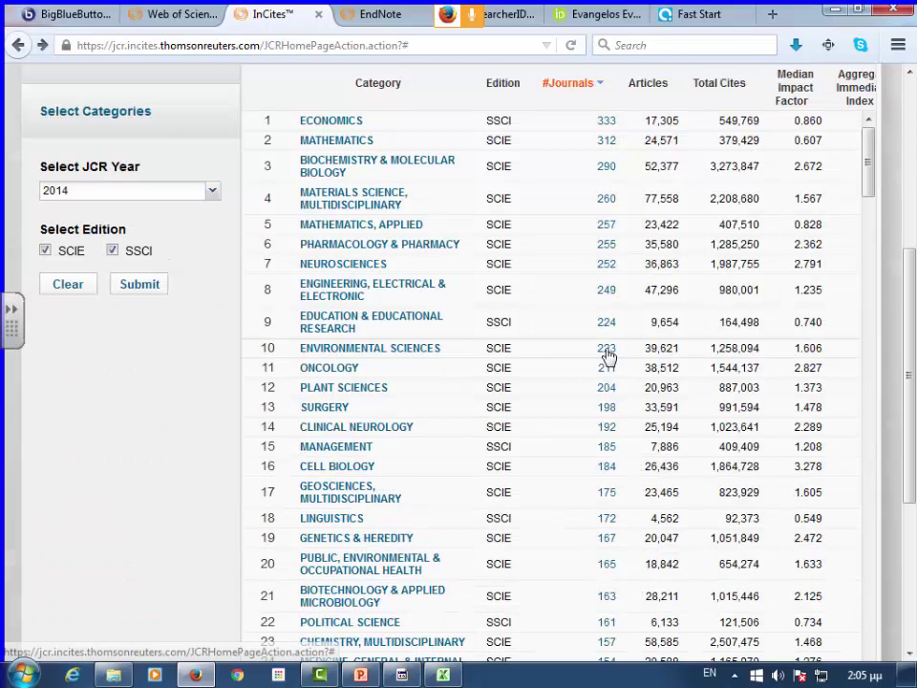
- Open the 290 Biochemistry & Molecular Biology journals ranked by Impact Factor, led by Cell at 32.242
left_click(605, 166)
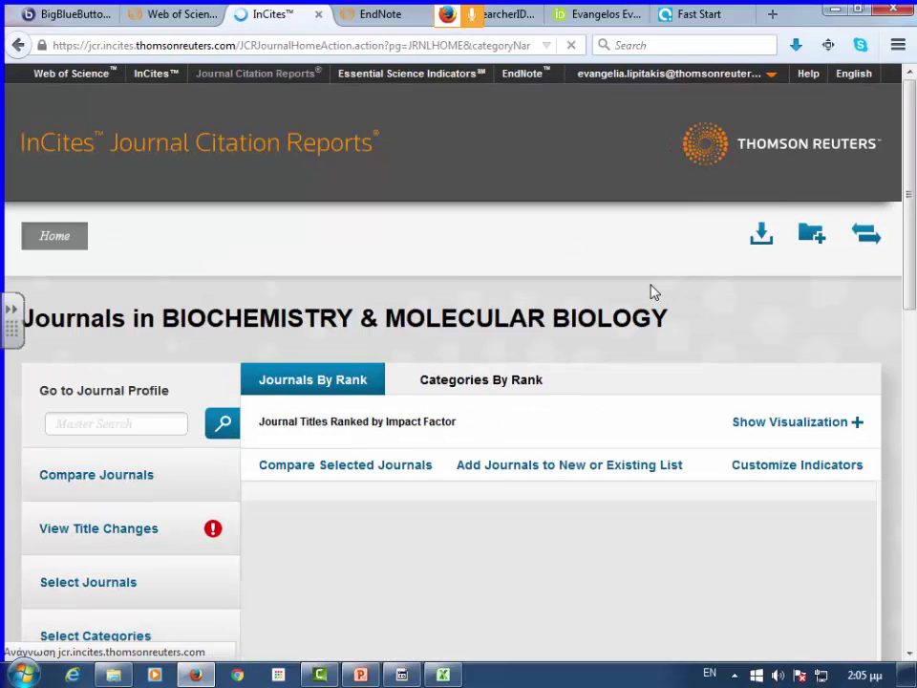
scroll(664, 292, "down", 2)
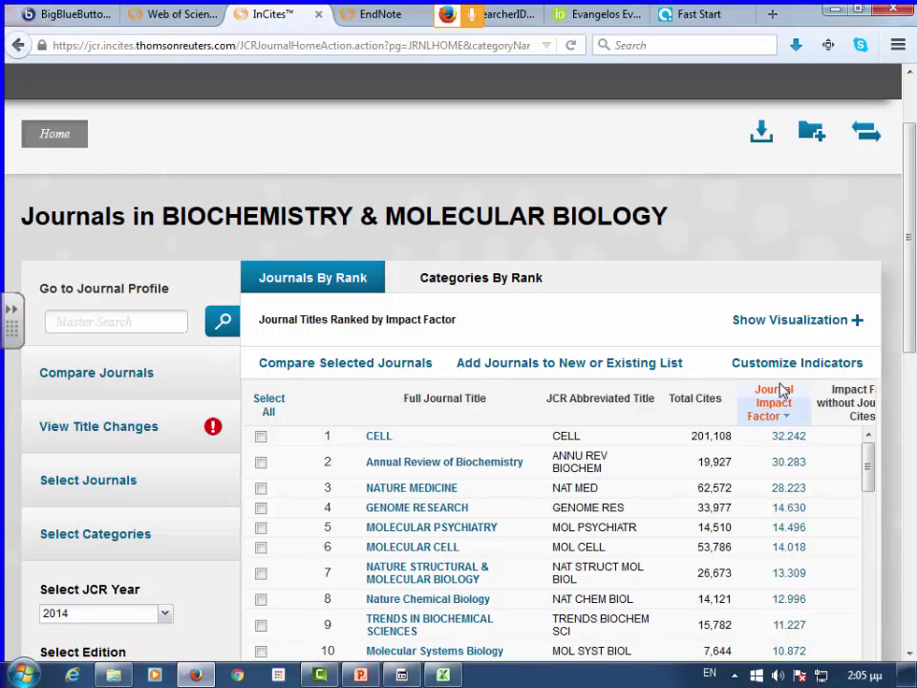
scroll(778, 391, "down", 2)
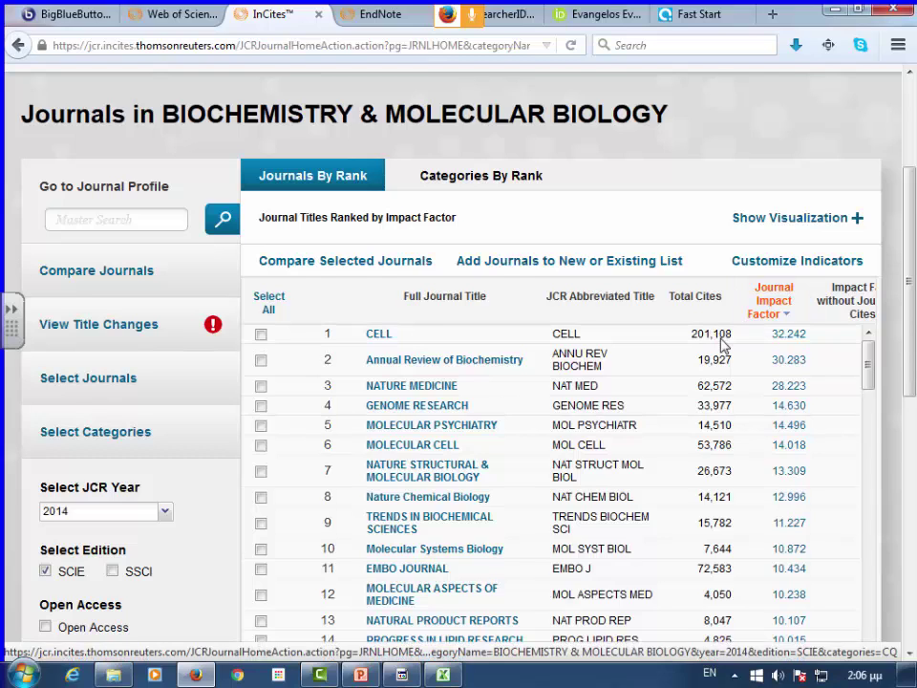
scroll(723, 344, "down", 1)
scroll(794, 361, "up", 1)
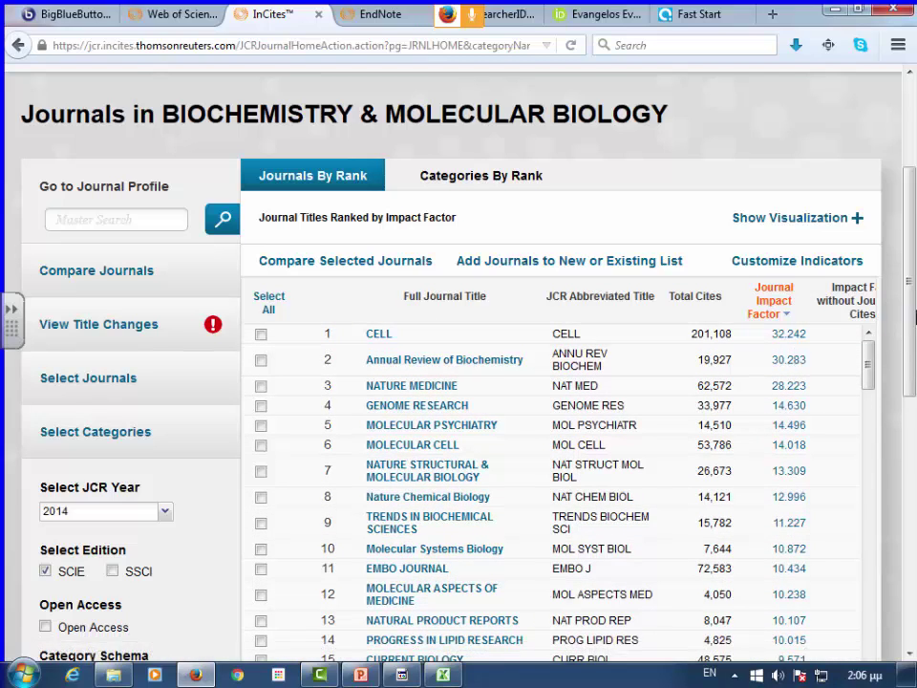
left_click_drag(914, 315, 912, 313)
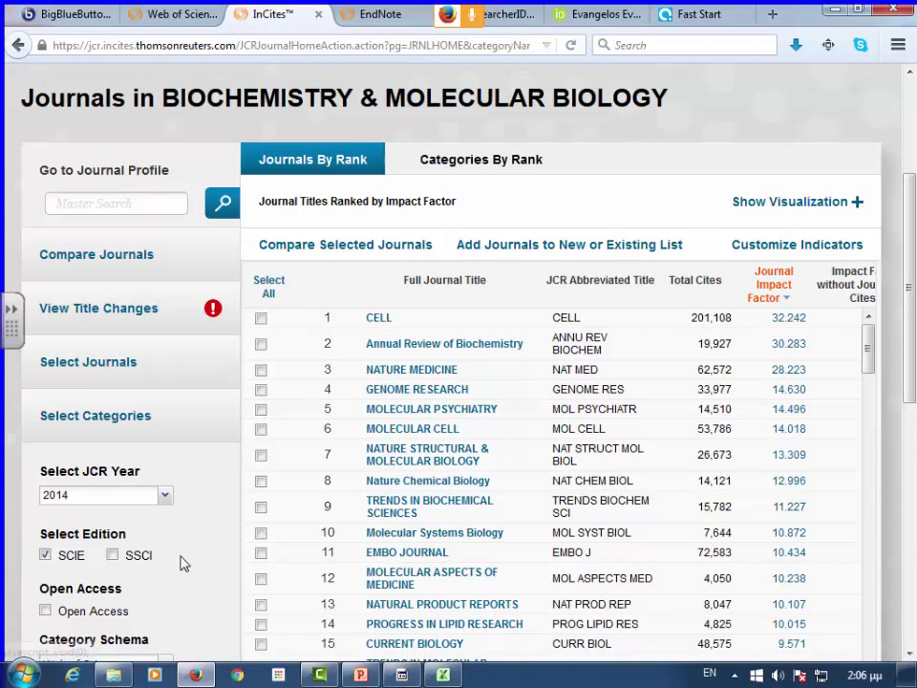
- Apply the Open Access filter so Molecular Systems Biology tops the ranking at 10.872
scroll(185, 563, "down", 2)
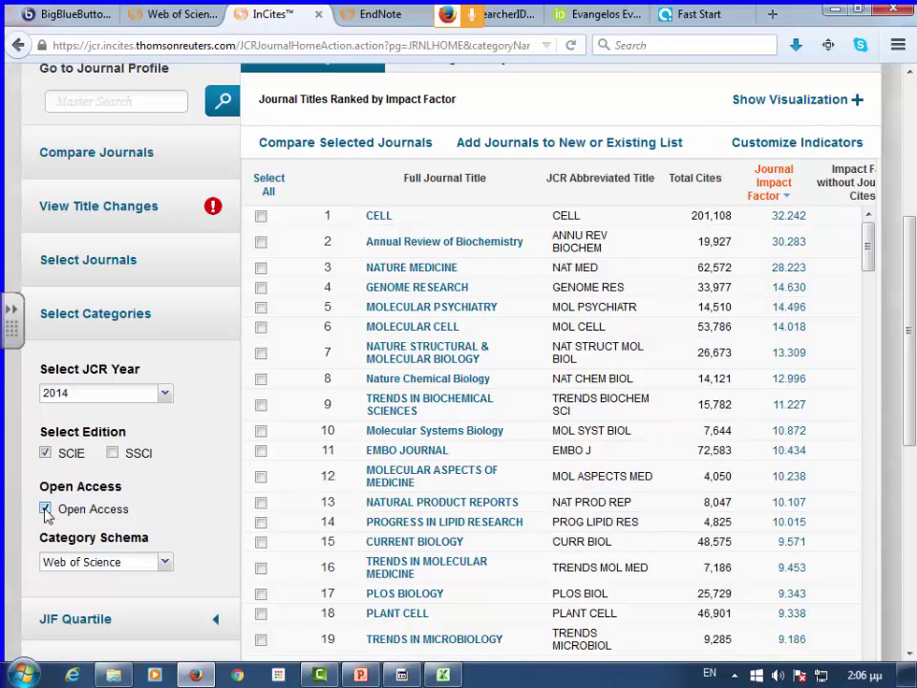
scroll(157, 518, "down", 8)
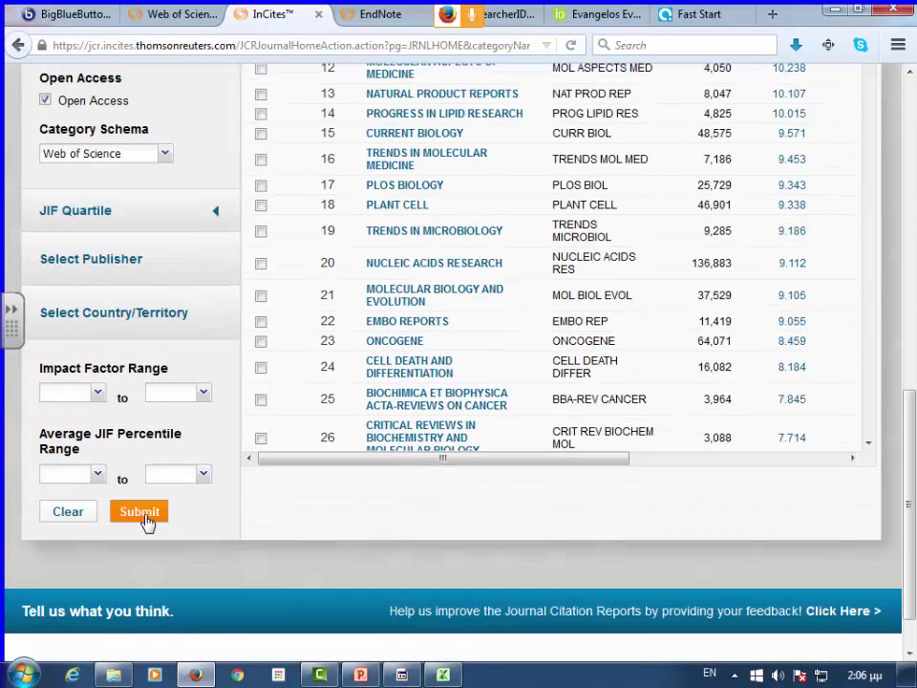
left_click(143, 512)
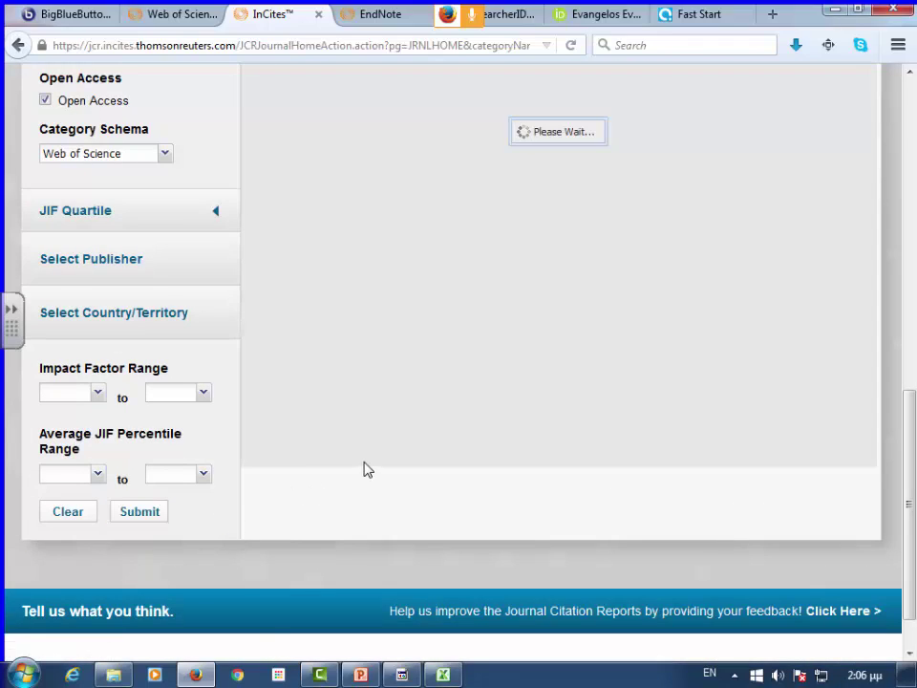
scroll(364, 469, "up", 5)
scroll(423, 437, "down", 4)
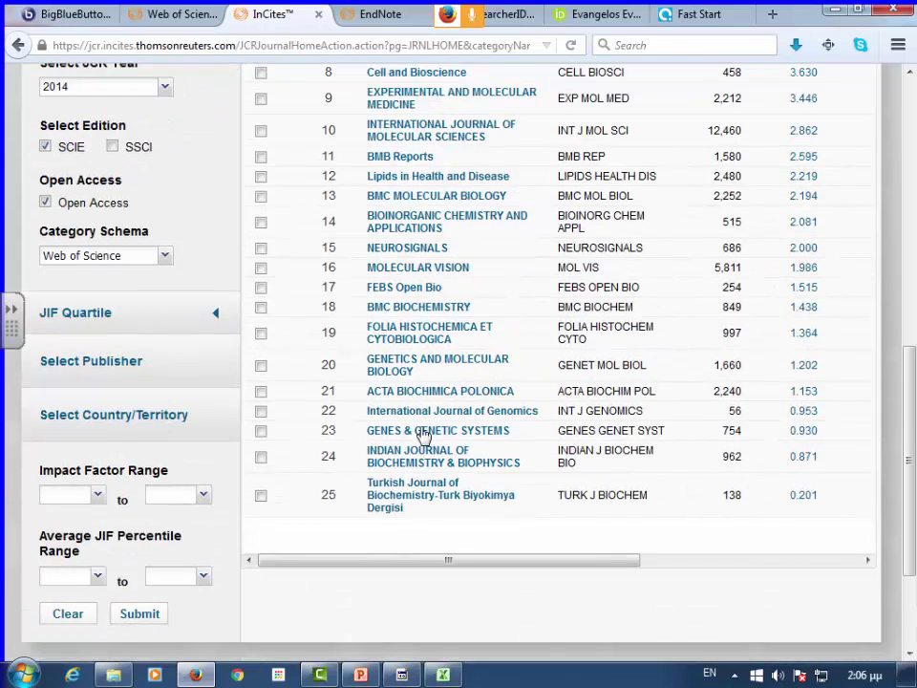
scroll(856, 339, "up", 3)
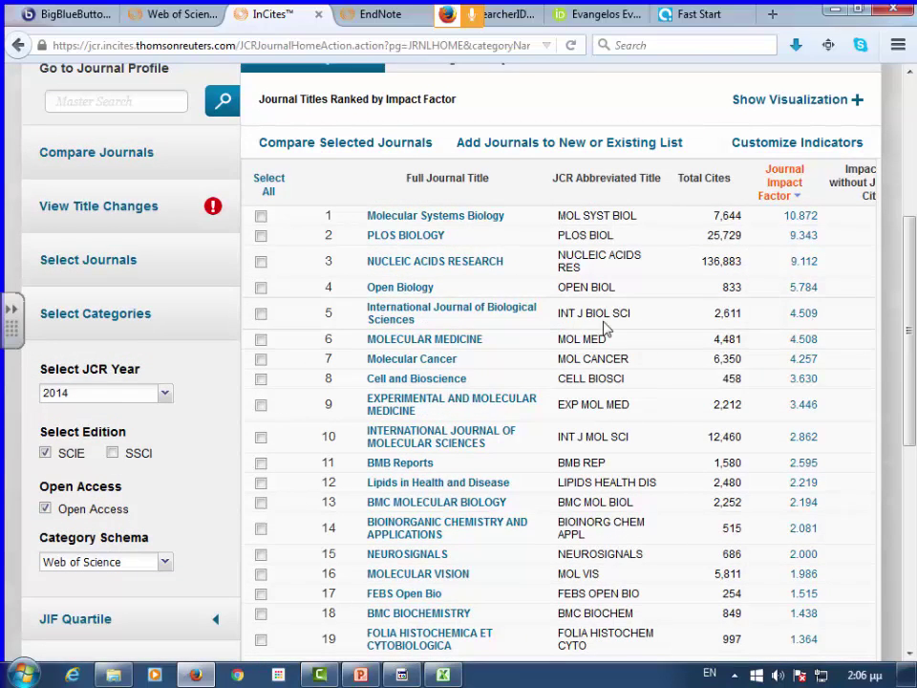
scroll(603, 328, "down", 2)
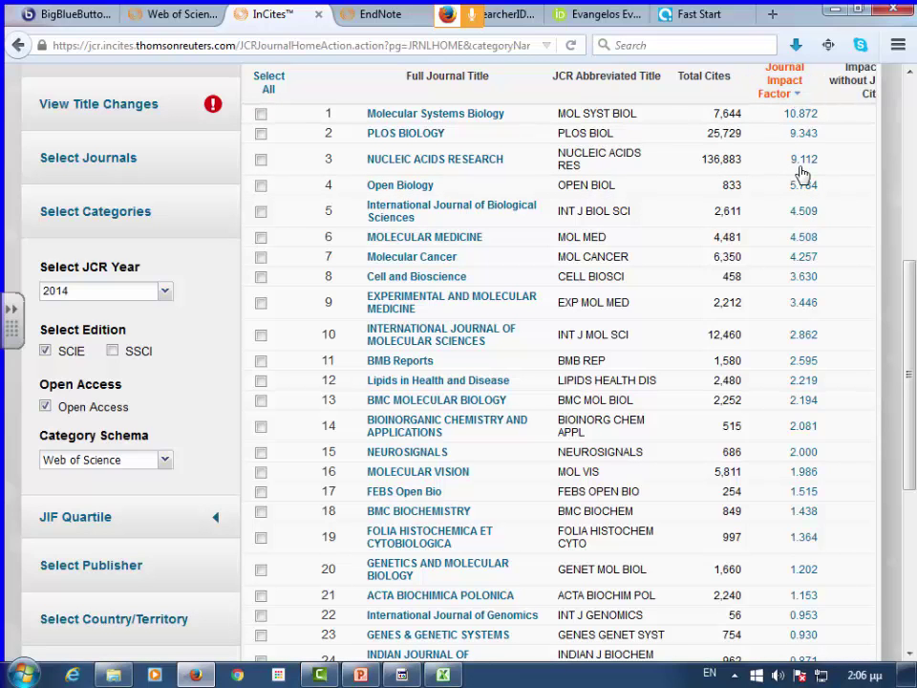
scroll(847, 200, "up", 3)
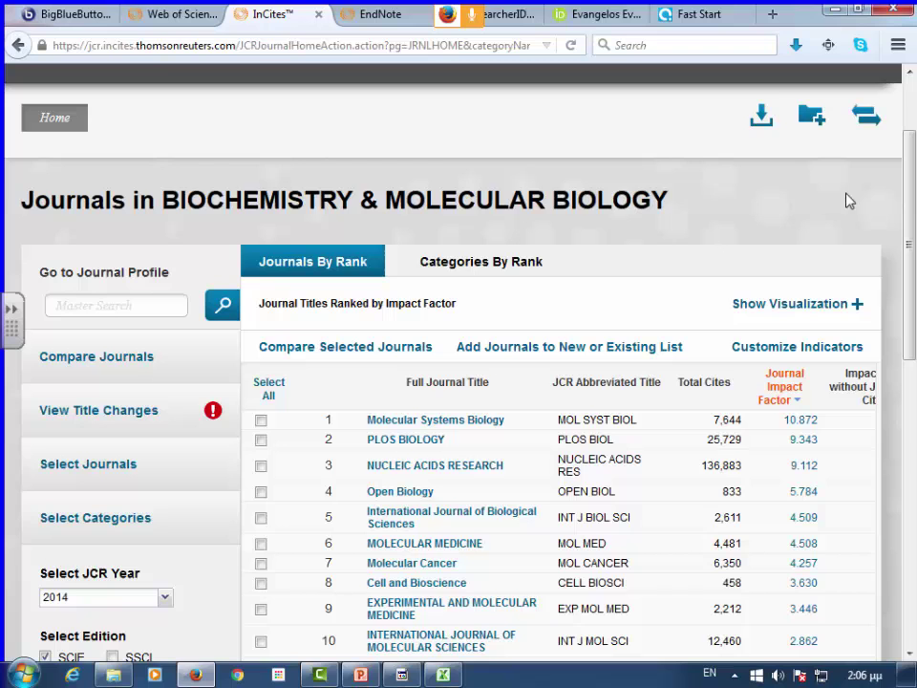
- Add % Articles in Citable Items, Normalized Eigenfactor, Cited Half-Life and Citing Half-Life columns
left_click(853, 351)
scroll(793, 397, "down", 2)
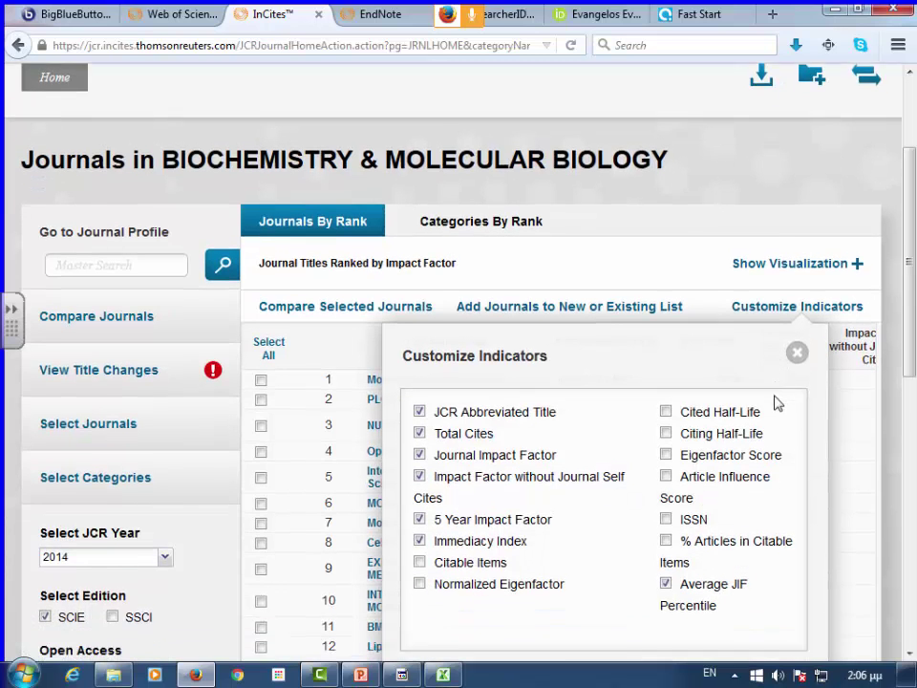
left_click(667, 479)
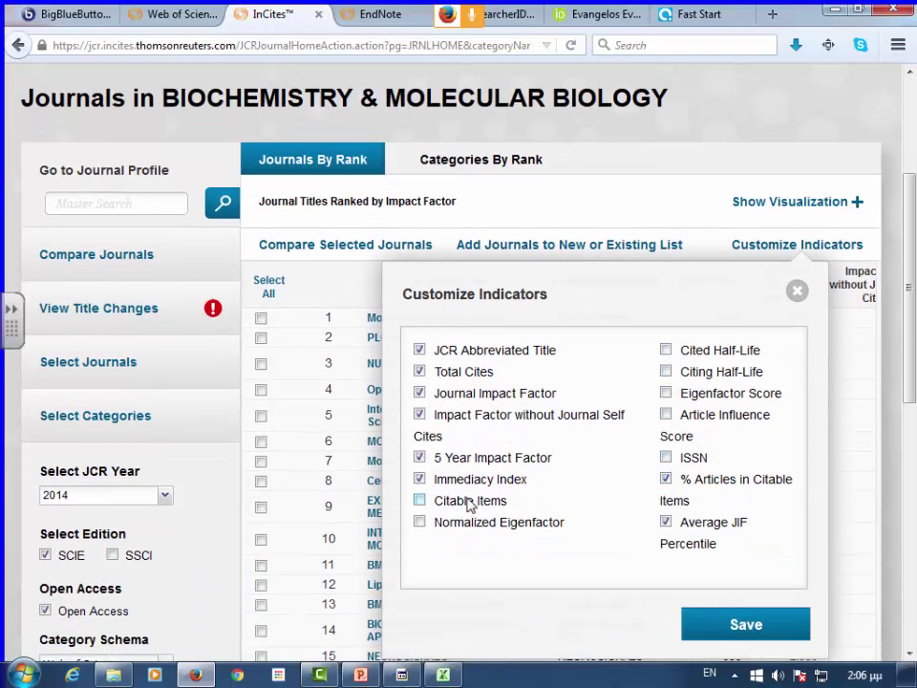
left_click(419, 522)
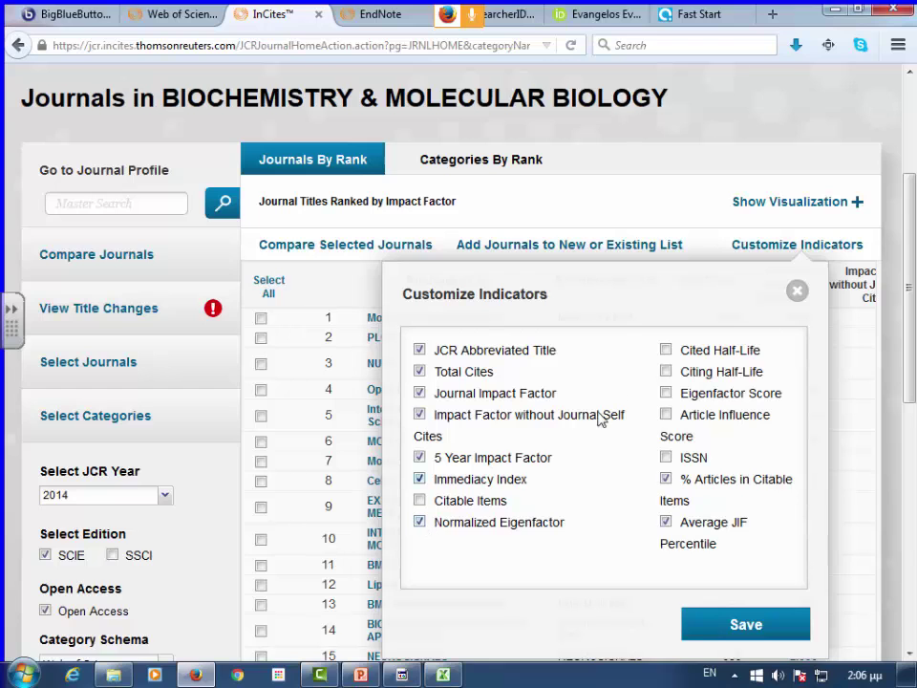
left_click(666, 350)
left_click(666, 372)
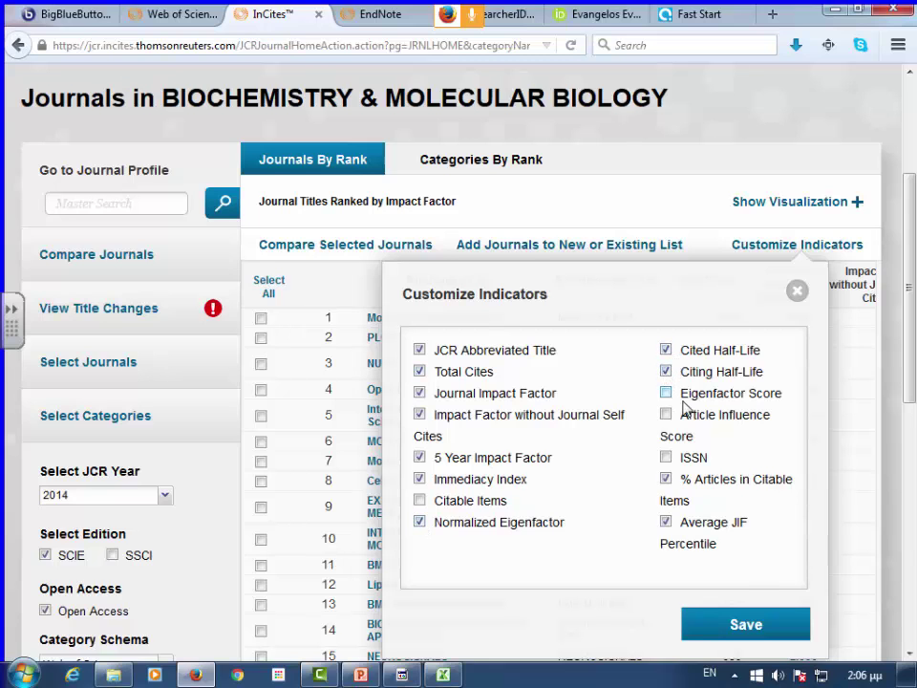
left_click(759, 631)
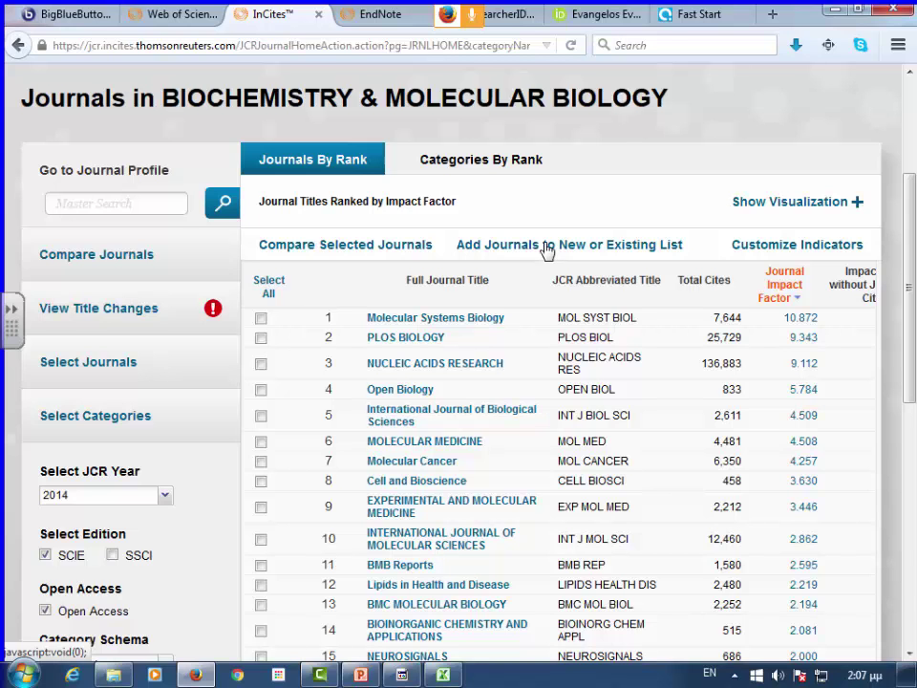
- Select all 25 open access journals and save them as a new list named 'Bioxhmeia OA'
left_click(546, 247)
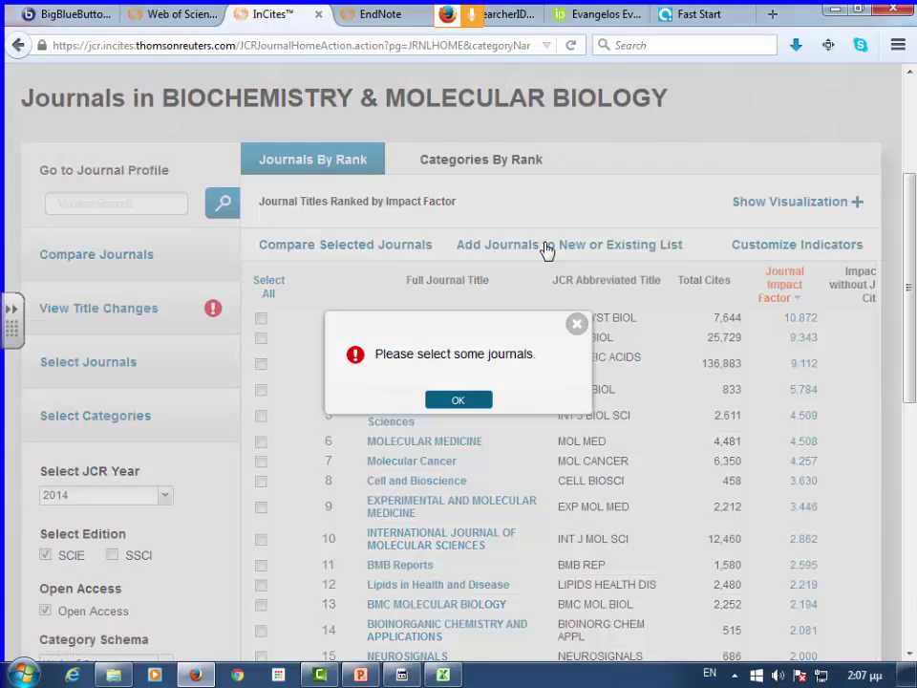
left_click(576, 324)
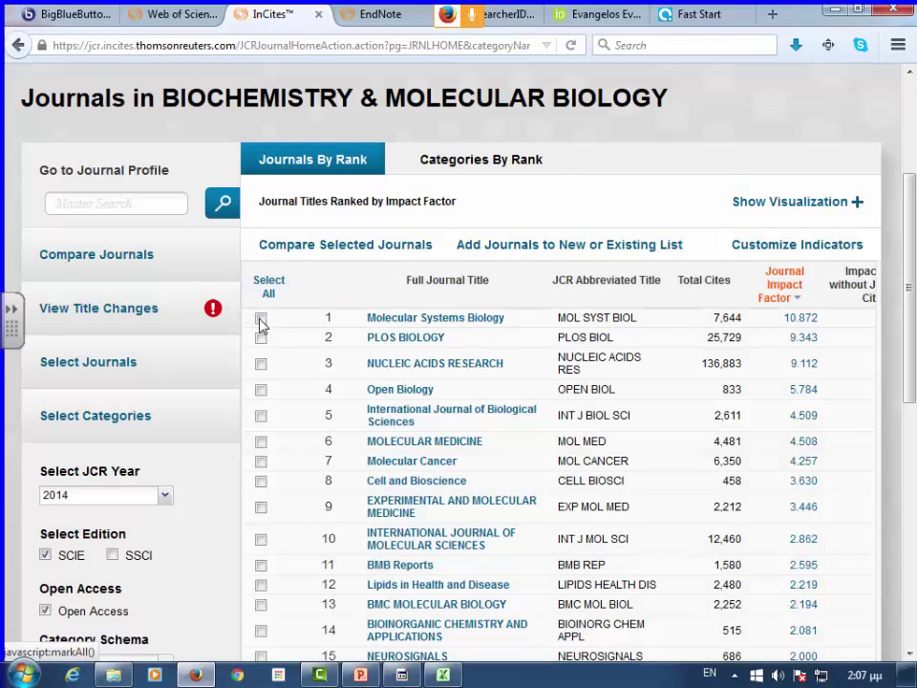
left_click(268, 292)
scroll(270, 296, "down", 5)
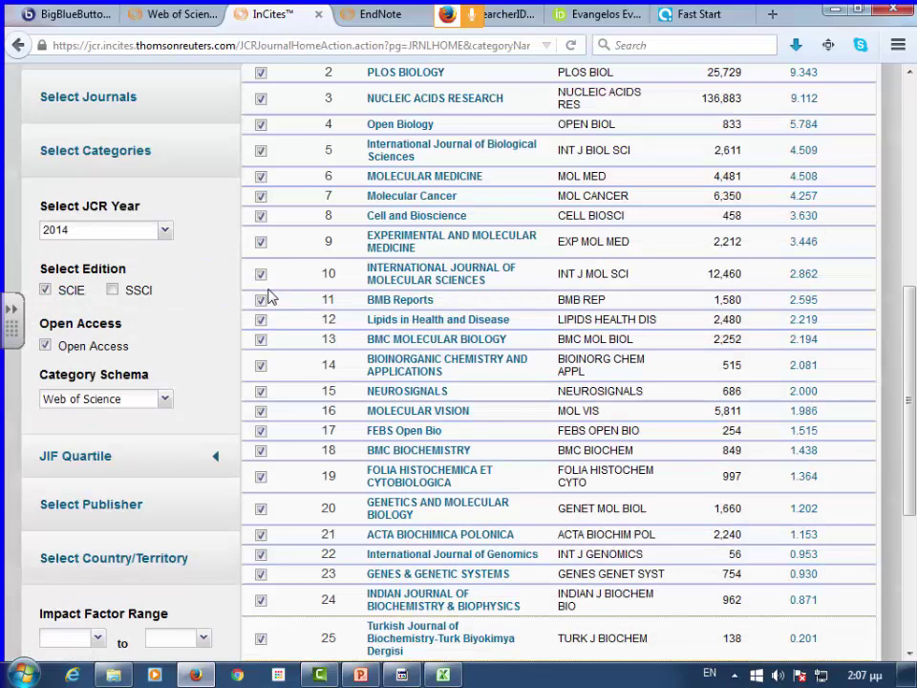
scroll(563, 287, "up", 8)
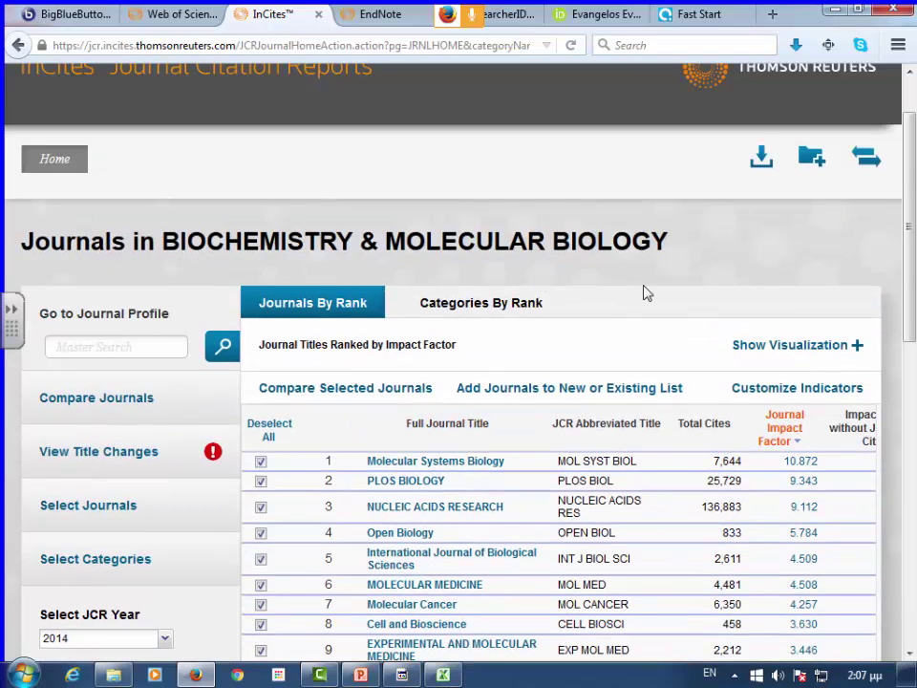
left_click(612, 397)
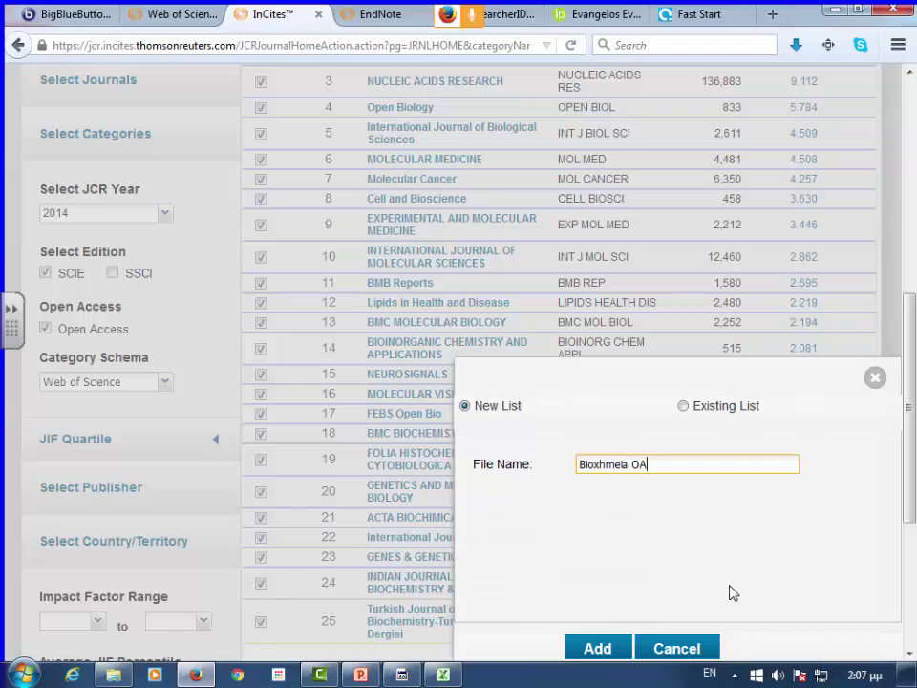
scroll(688, 582, "down", 2)
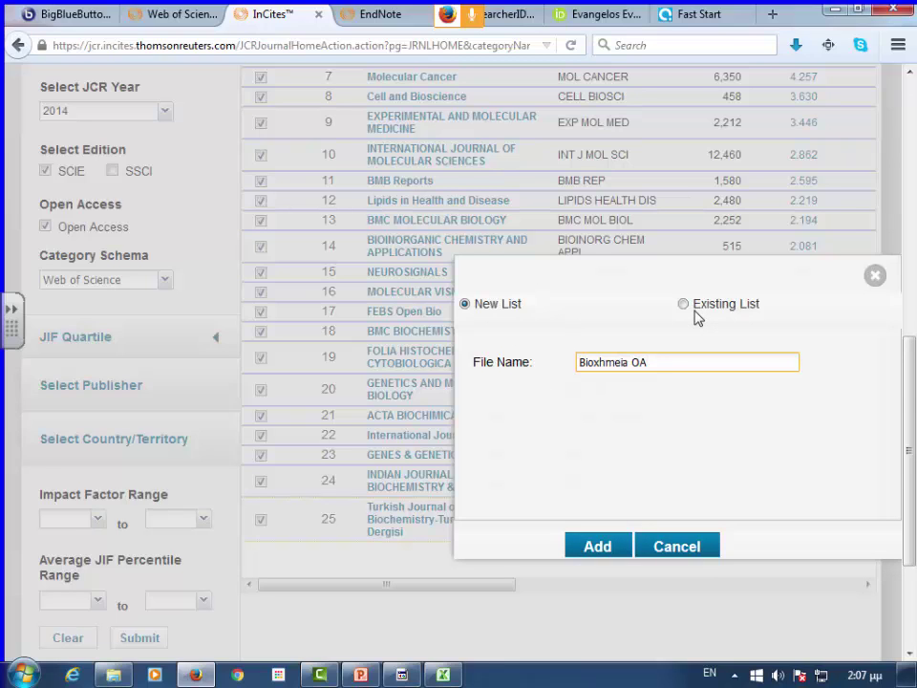
left_click(592, 548)
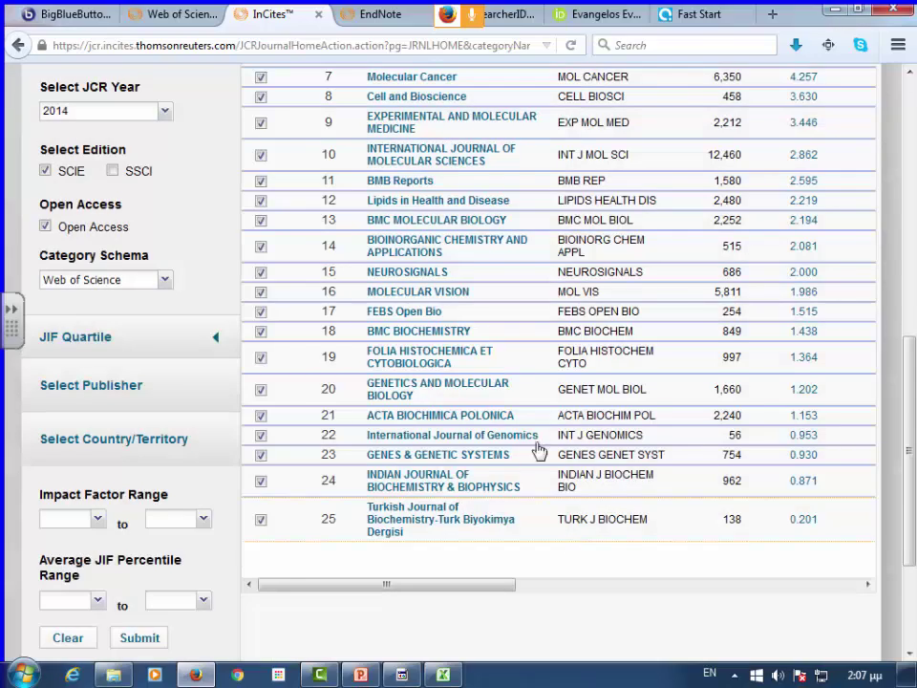
scroll(538, 452, "up", 8)
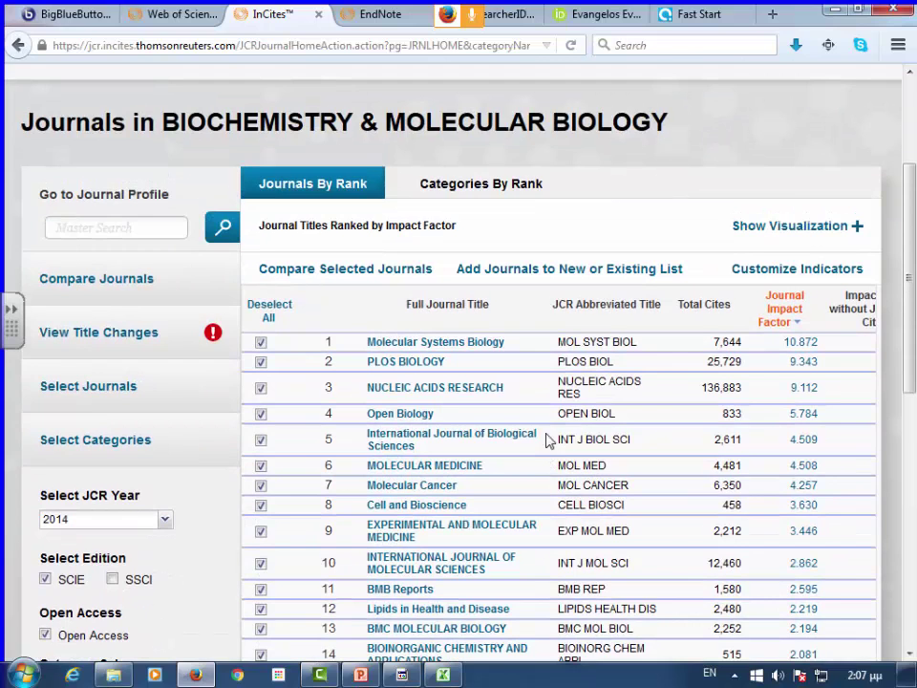
scroll(551, 411, "up", 3)
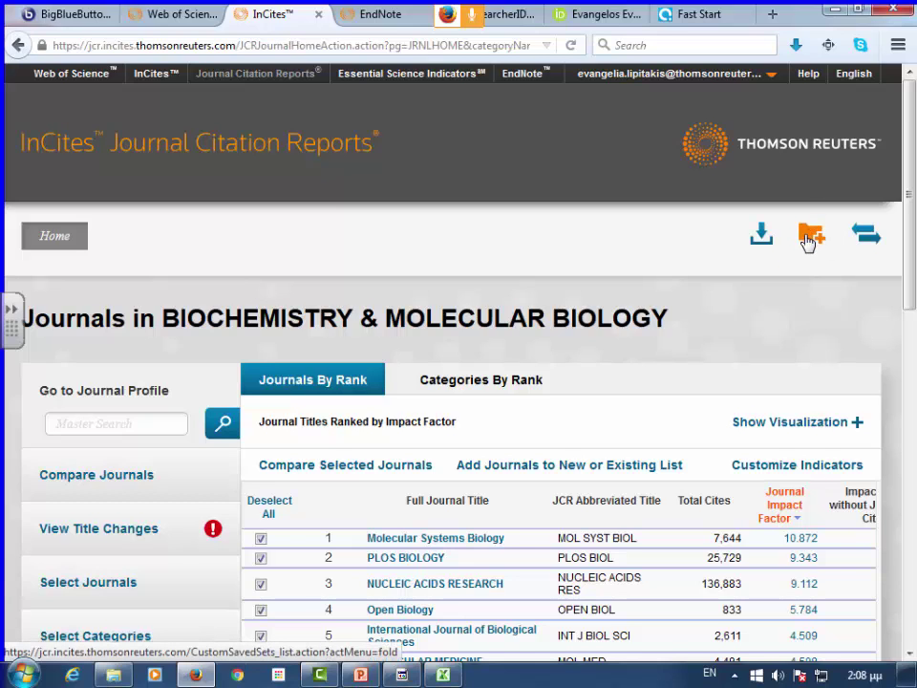
left_click(807, 241)
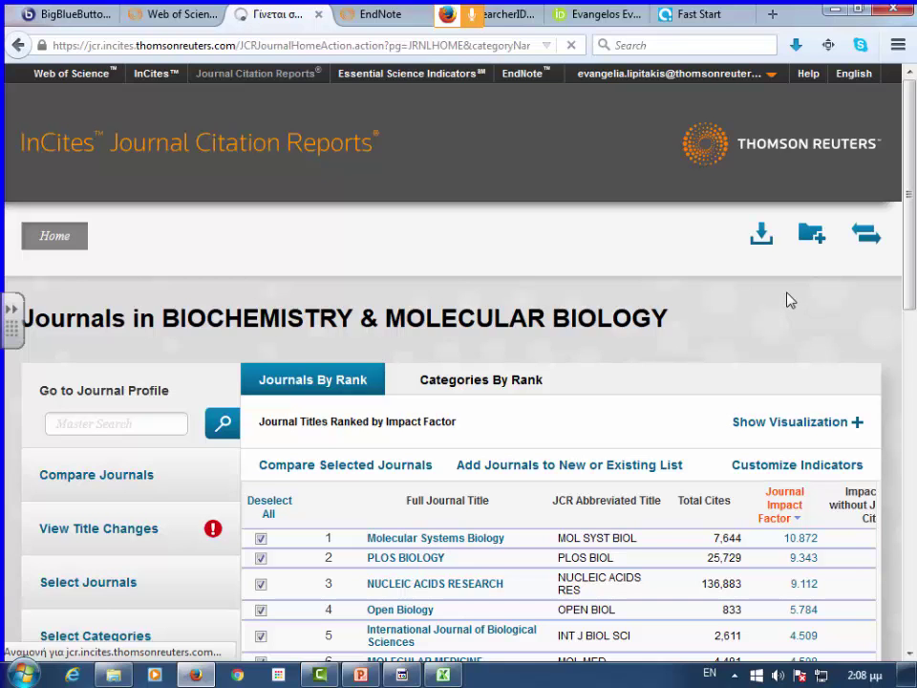
scroll(789, 300, "down", 4)
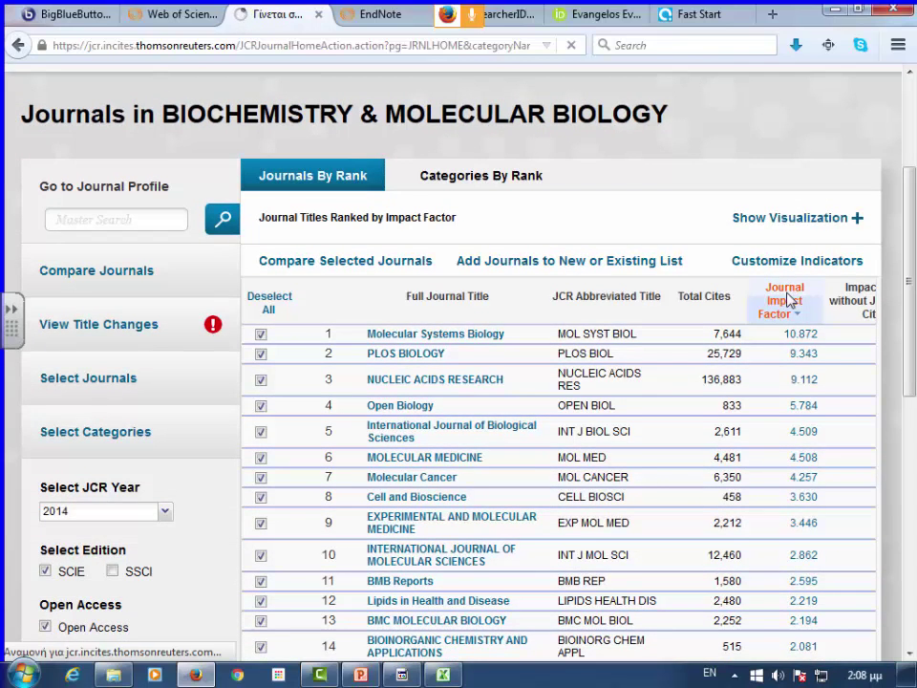
scroll(789, 300, "up", 2)
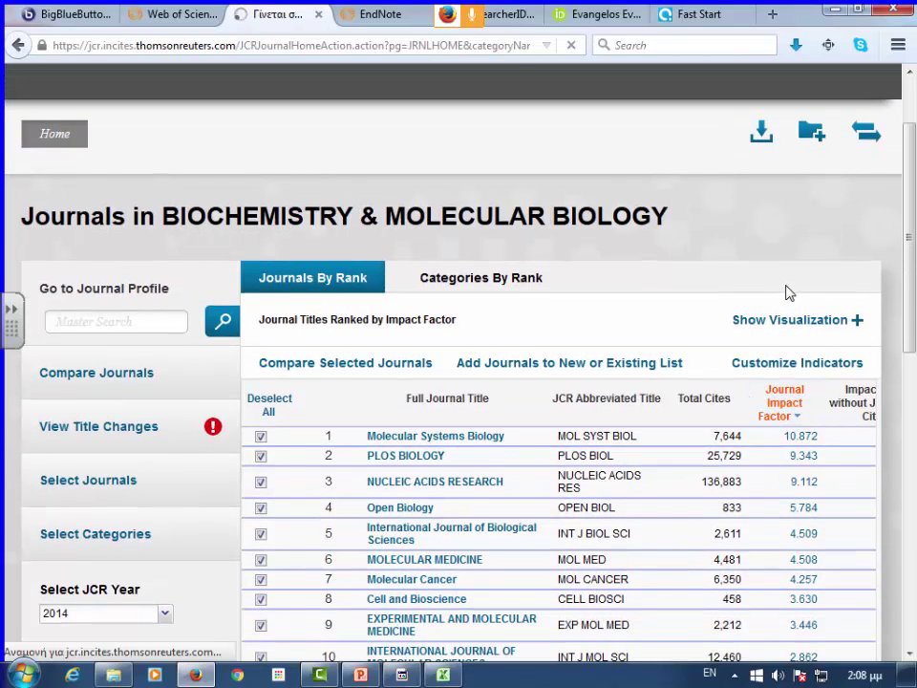
scroll(783, 296, "down", 8)
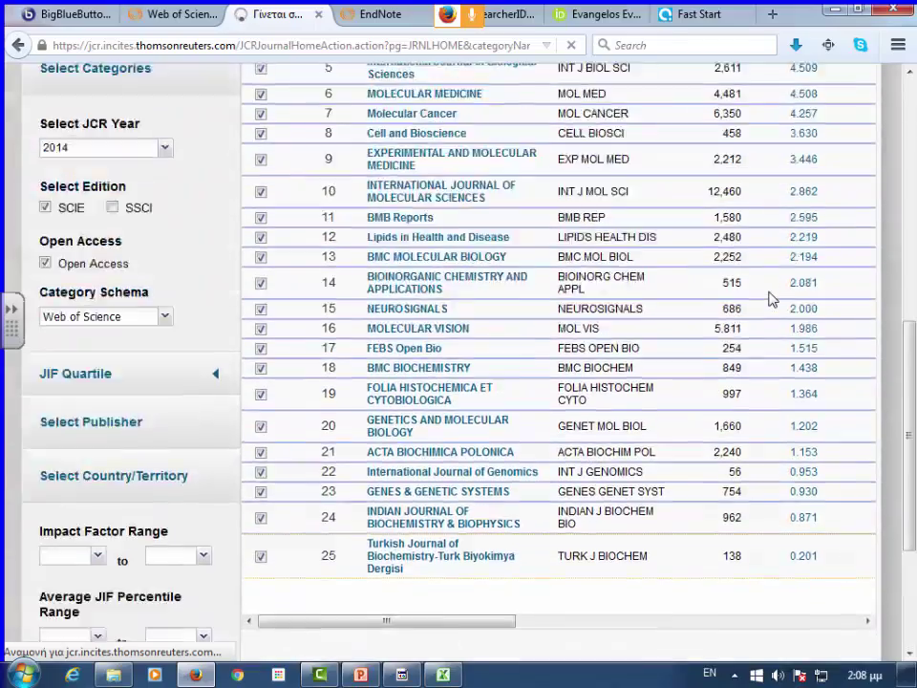
scroll(772, 298, "up", 6)
scroll(772, 298, "up", 5)
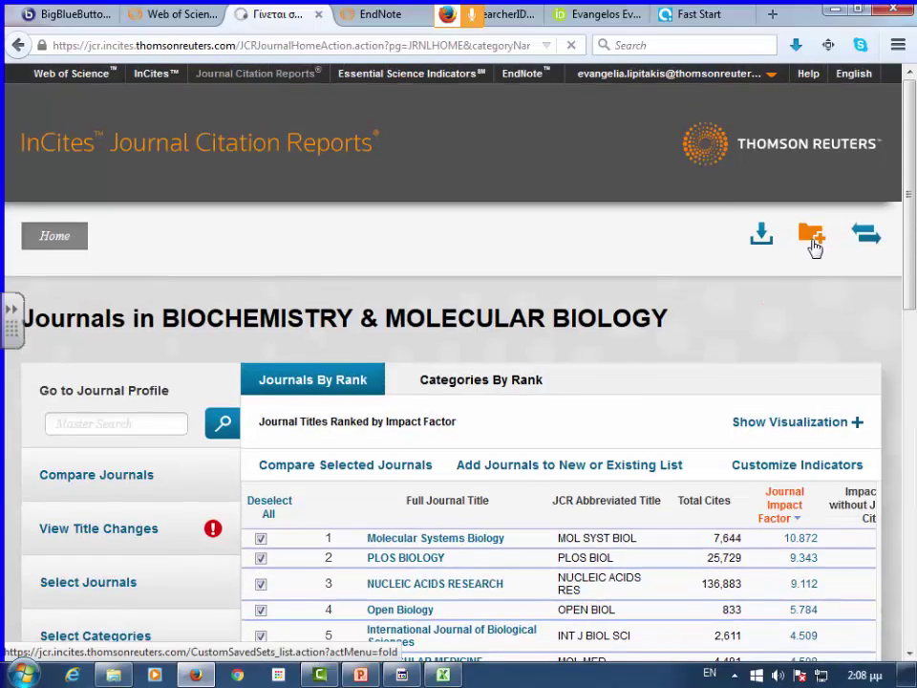
scroll(784, 297, "down", 6)
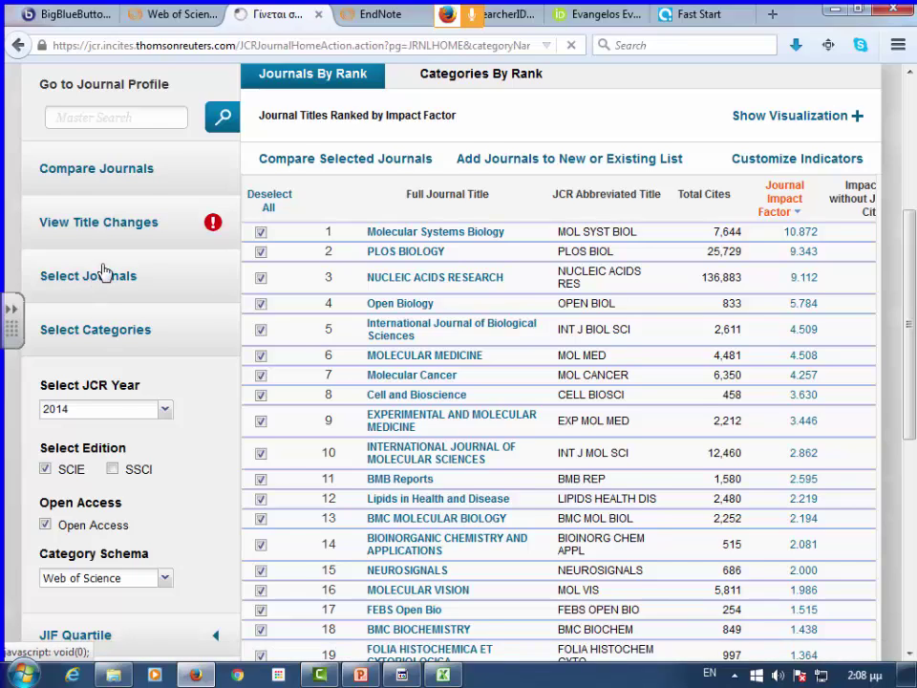
scroll(105, 272, "down", 4)
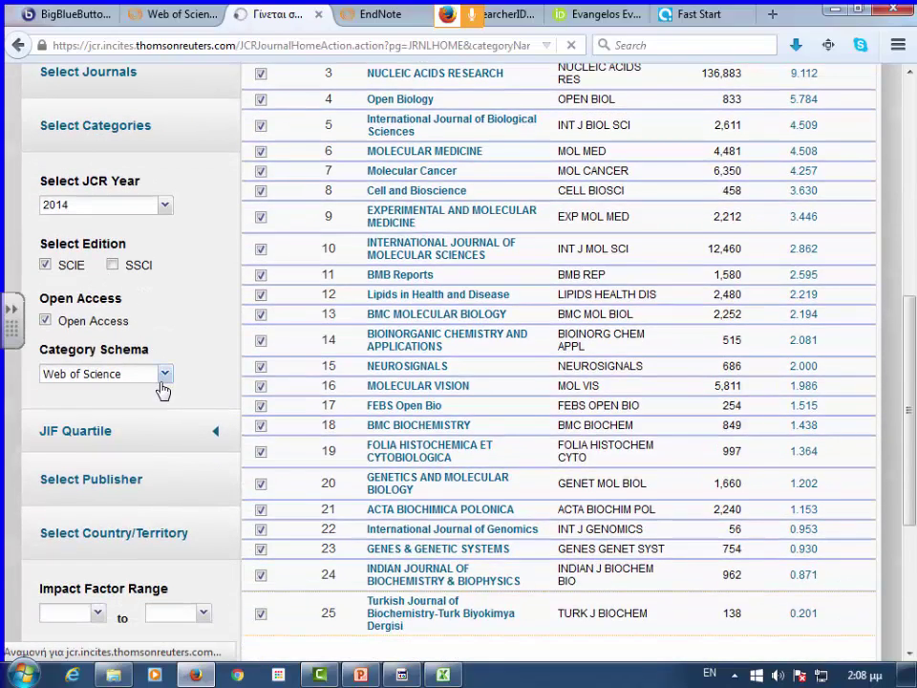
scroll(162, 390, "down", 2)
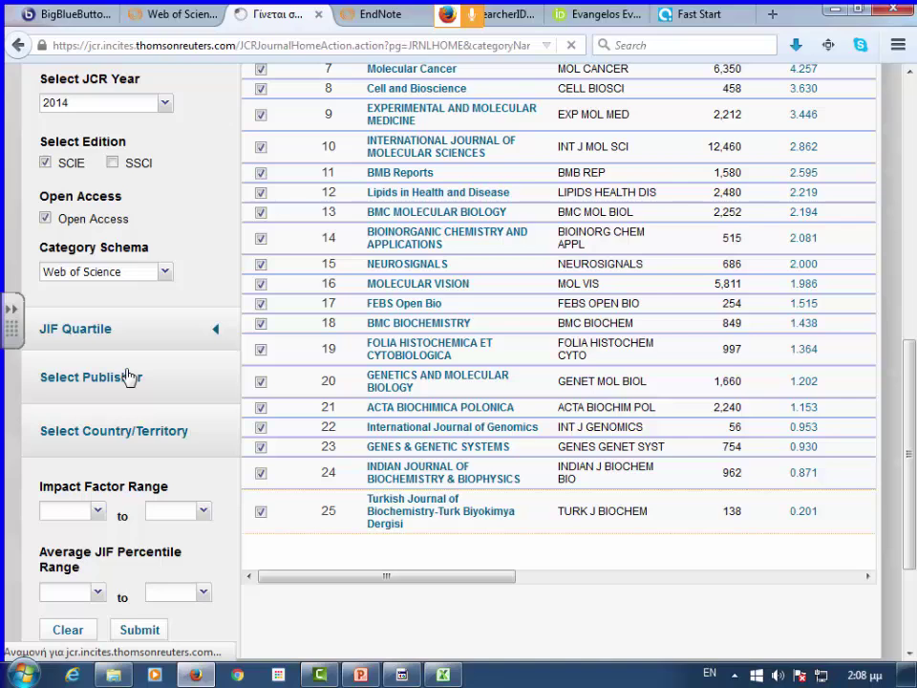
- Replace the Open Access filter with JIF Quartile Q1 and submit the filters
left_click(45, 218)
left_click(73, 328)
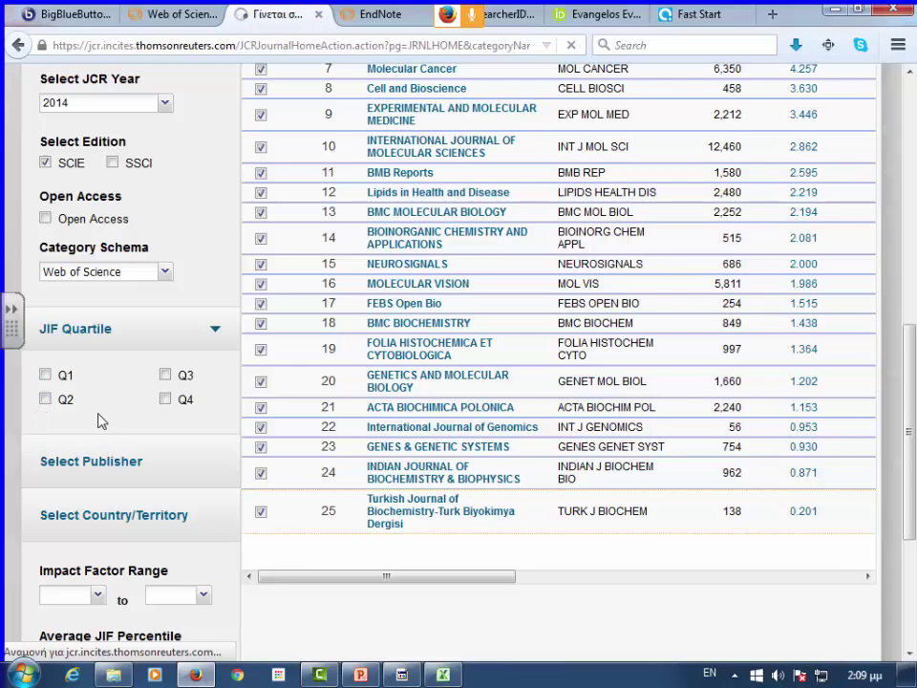
left_click(45, 375)
scroll(68, 401, "down", 5)
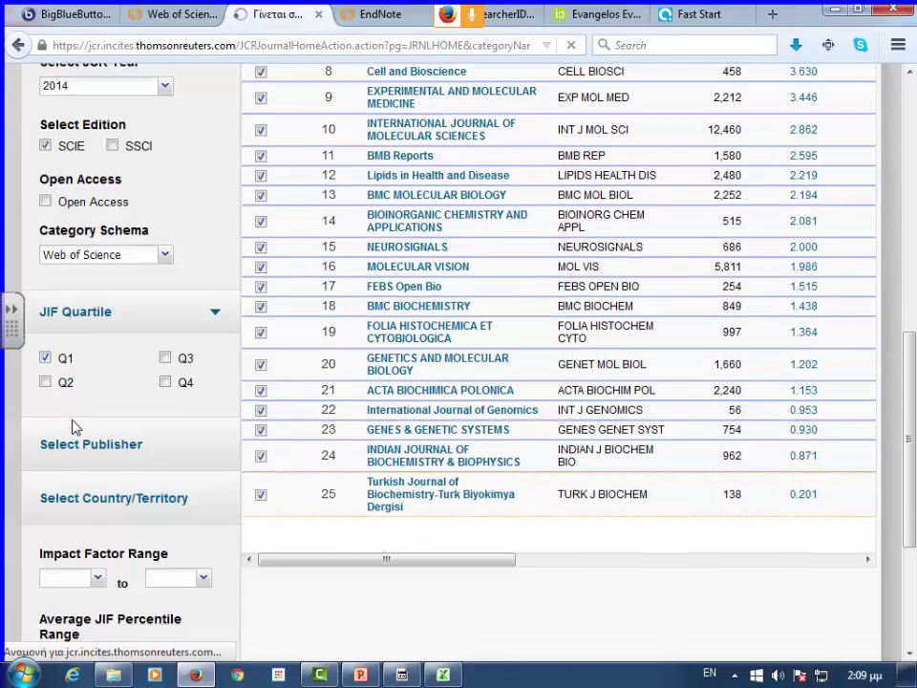
left_click(135, 511)
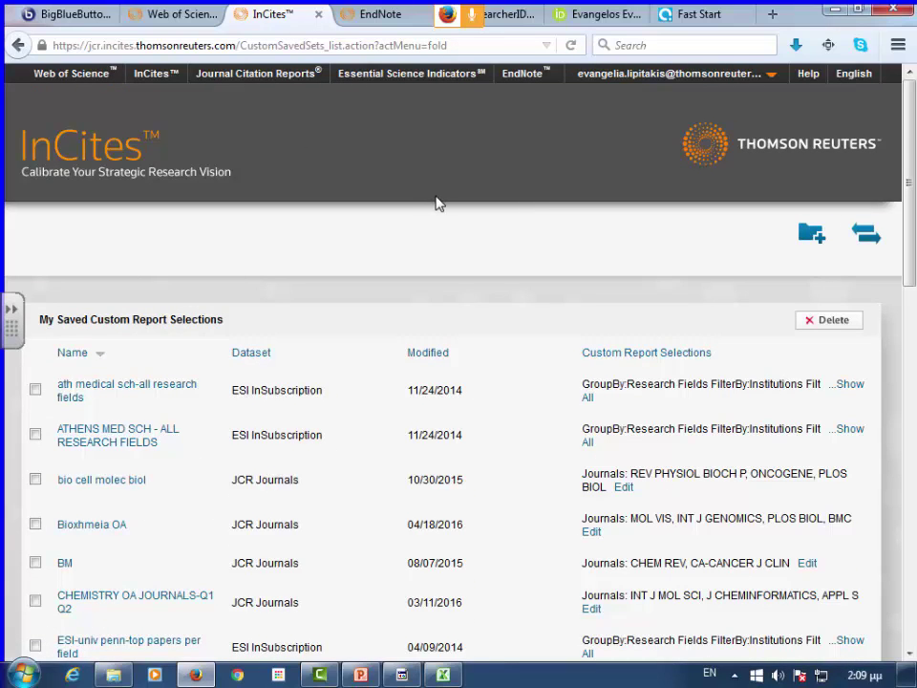
- Open the saved 'Bioxhmeia OA' list to show its 25 journals, led by Molecular Systems Biology
scroll(418, 187, "down", 1)
scroll(413, 200, "down", 3)
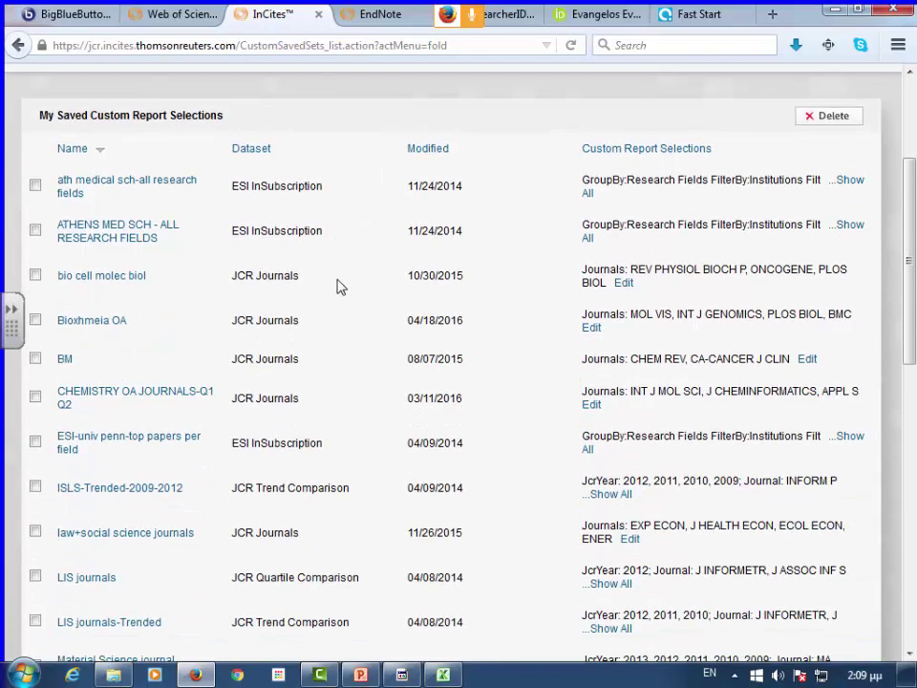
left_click(105, 332)
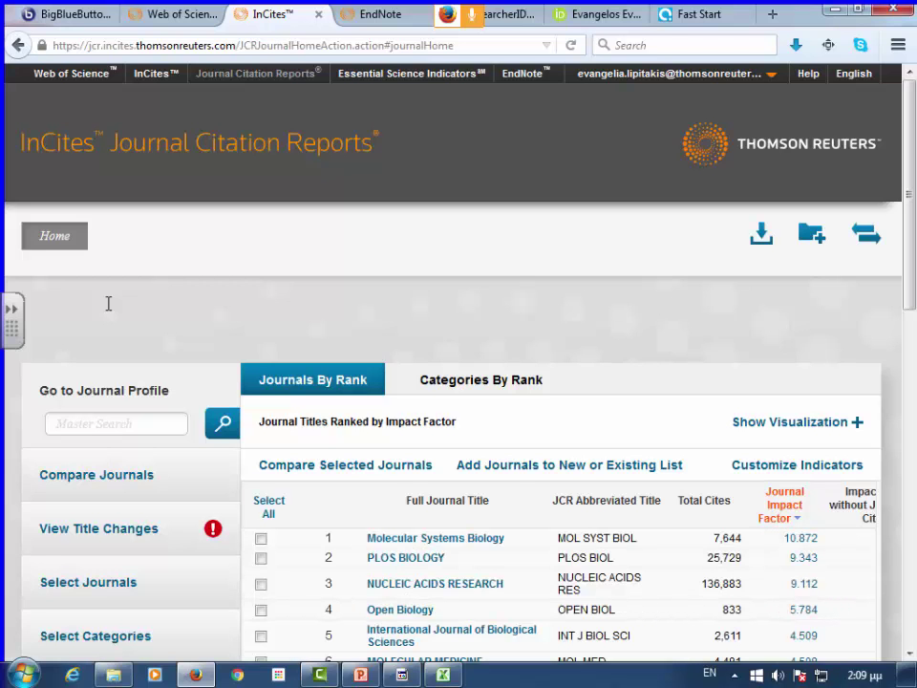
scroll(498, 455, "down", 3)
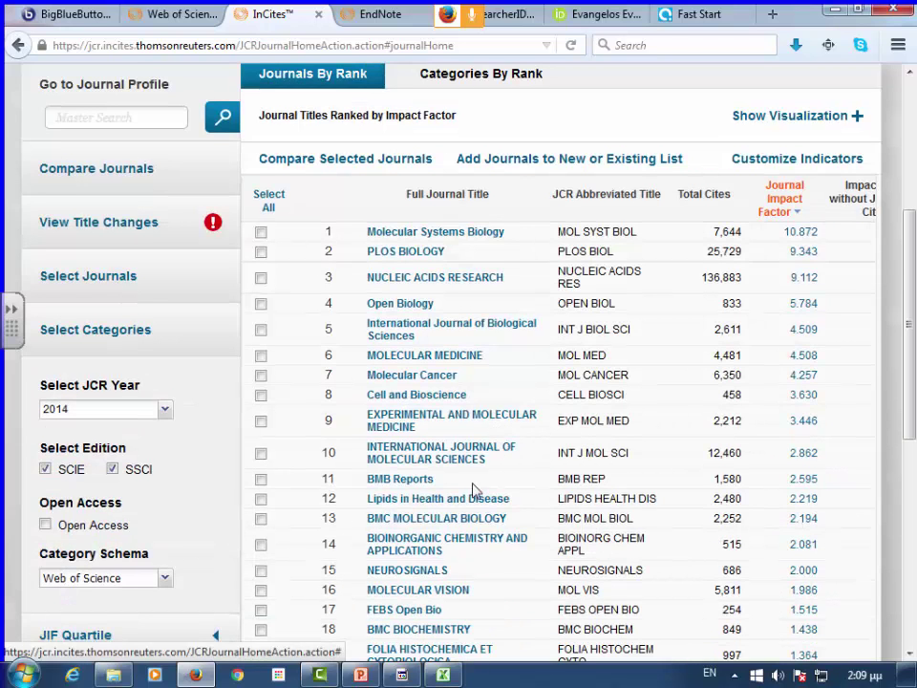
scroll(493, 444, "down", 3)
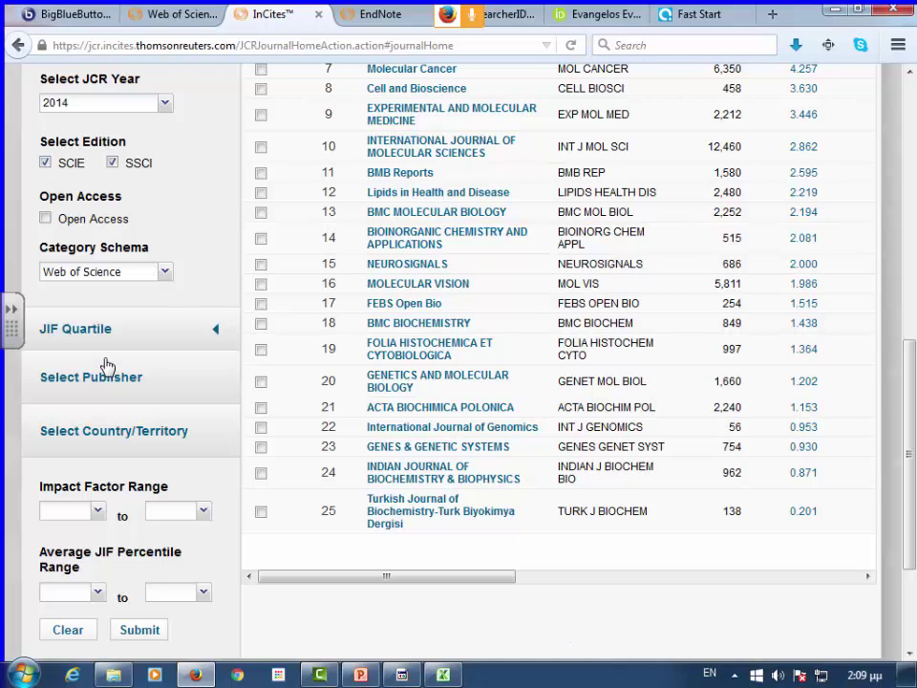
scroll(108, 366, "up", 4)
scroll(108, 366, "down", 3)
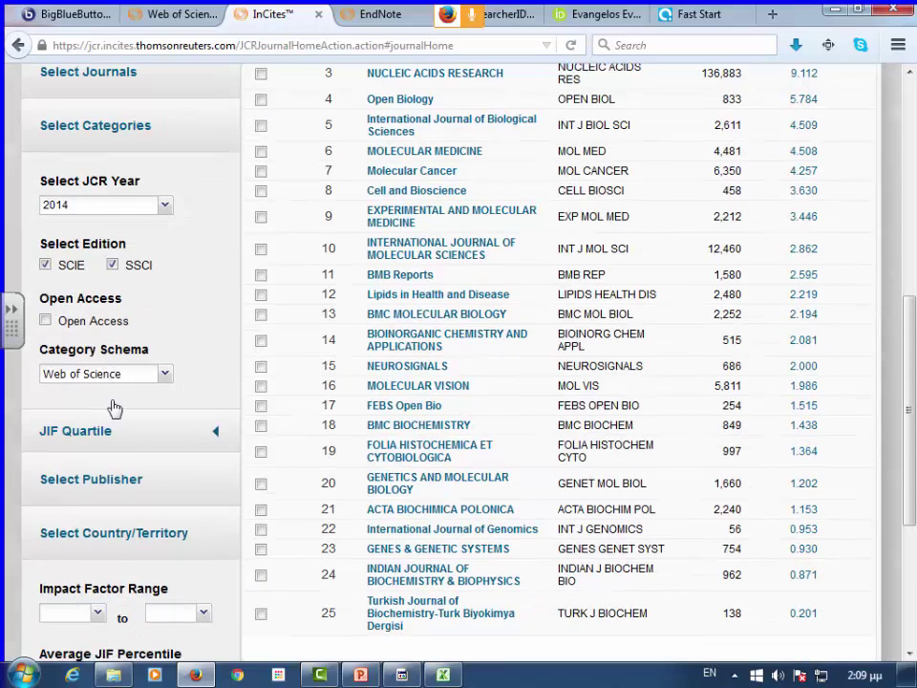
scroll(113, 409, "down", 3)
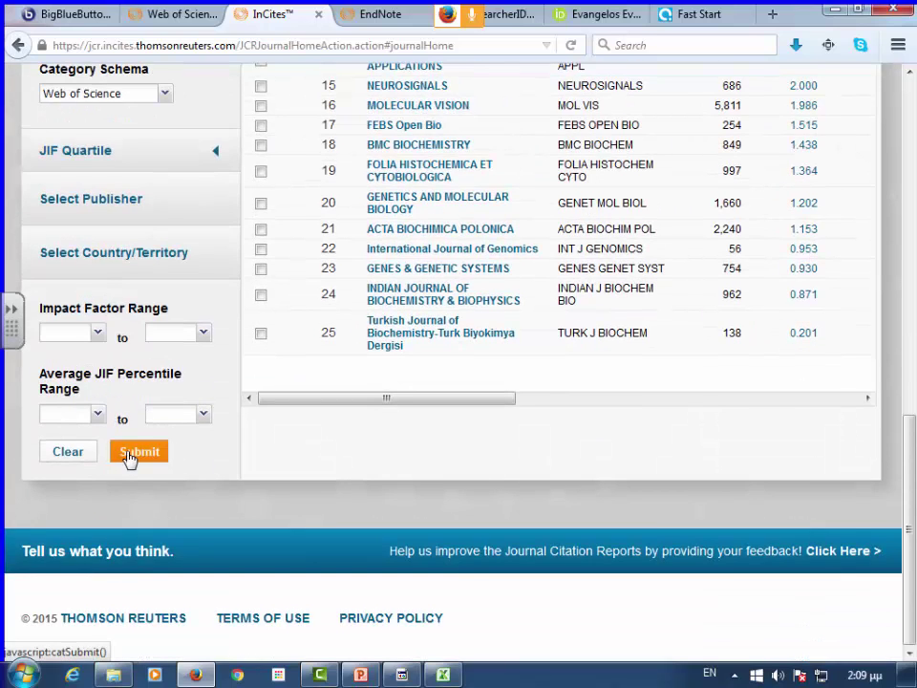
- Resubmit the filters and go back to the Biochemistry & Molecular Biology ranking, now 7 journals
left_click(131, 456)
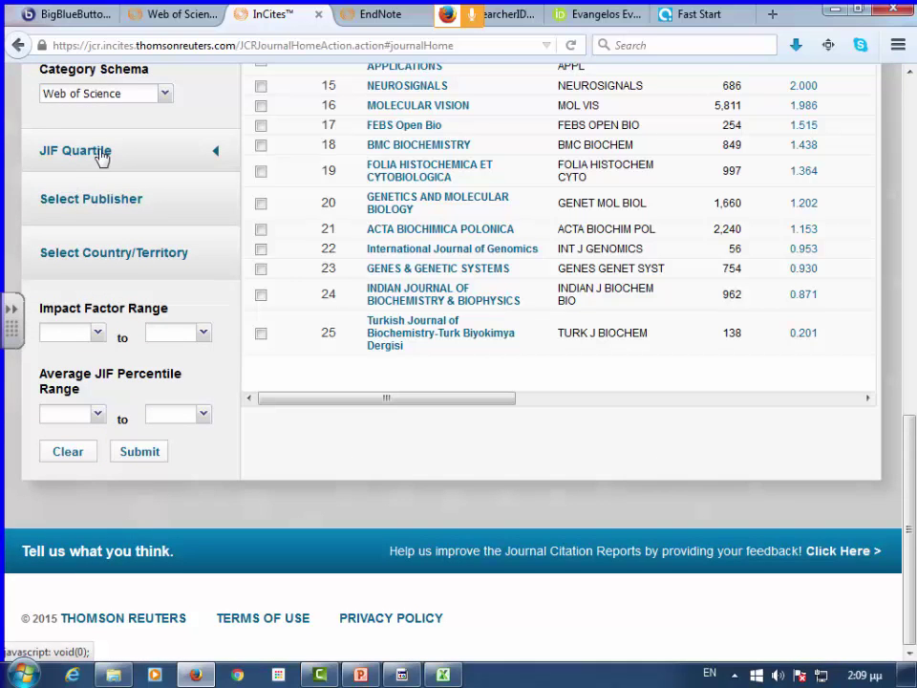
scroll(272, 311, "up", 7)
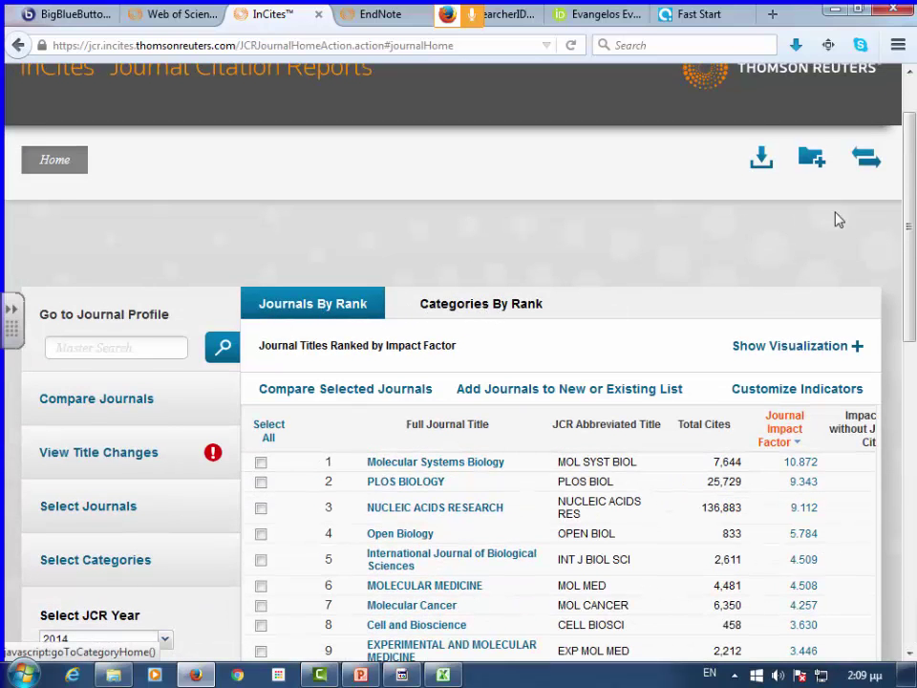
left_click(18, 45)
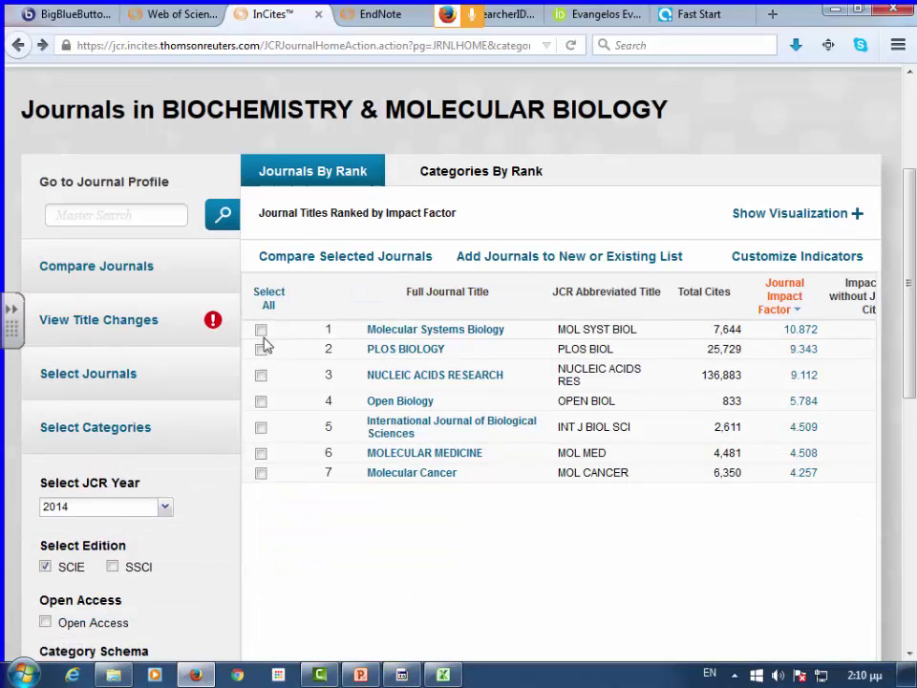
scroll(272, 348, "down", 5)
scroll(94, 347, "down", 5)
scroll(93, 346, "up", 10)
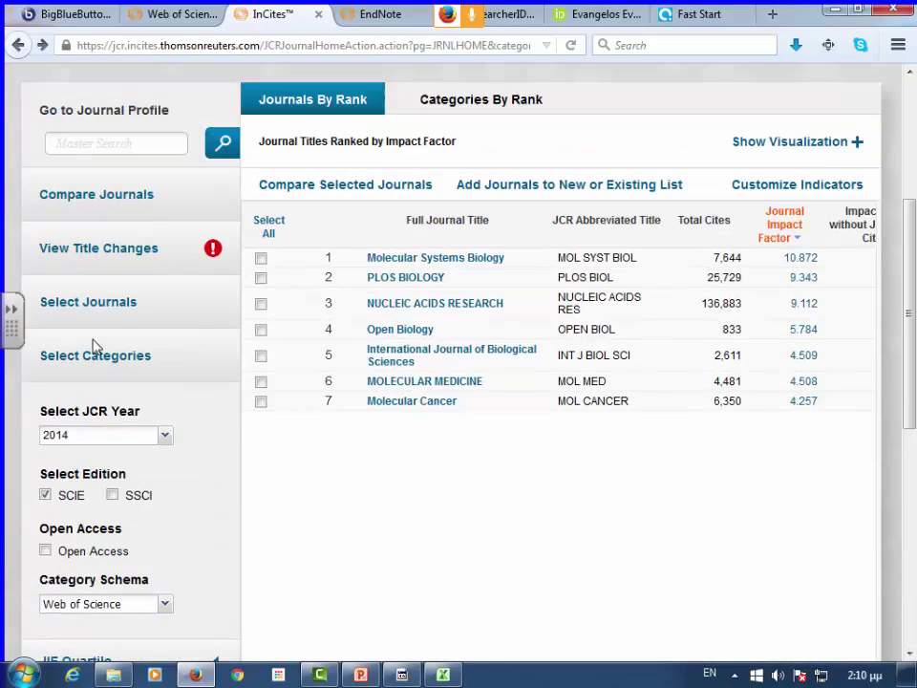
- From Categories By Rank, clear the filters and reopen the 290 Biochemistry & Molecular Biology journals
left_click(413, 312)
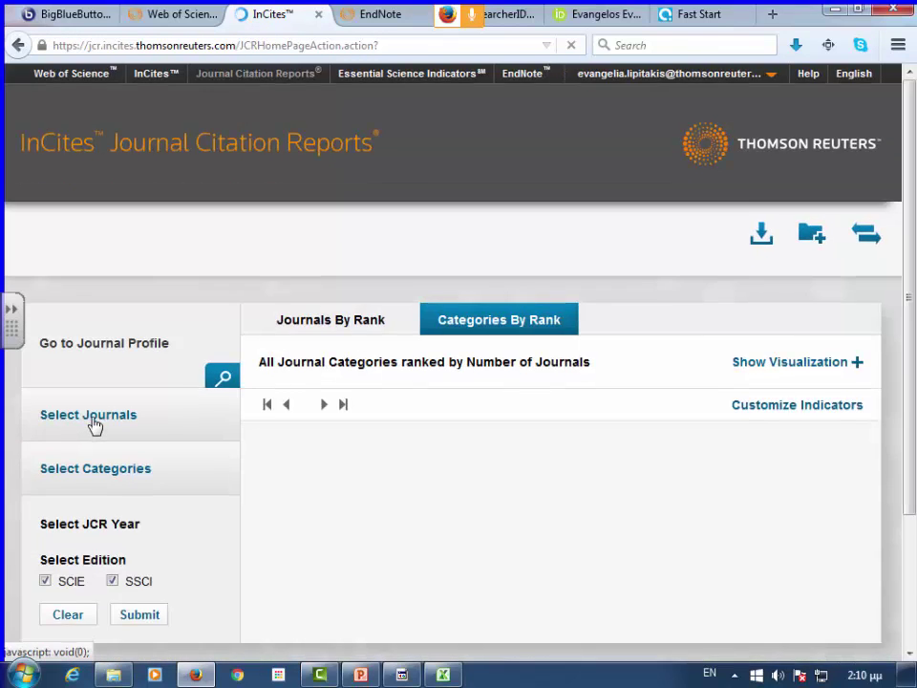
scroll(92, 420, "down", 3)
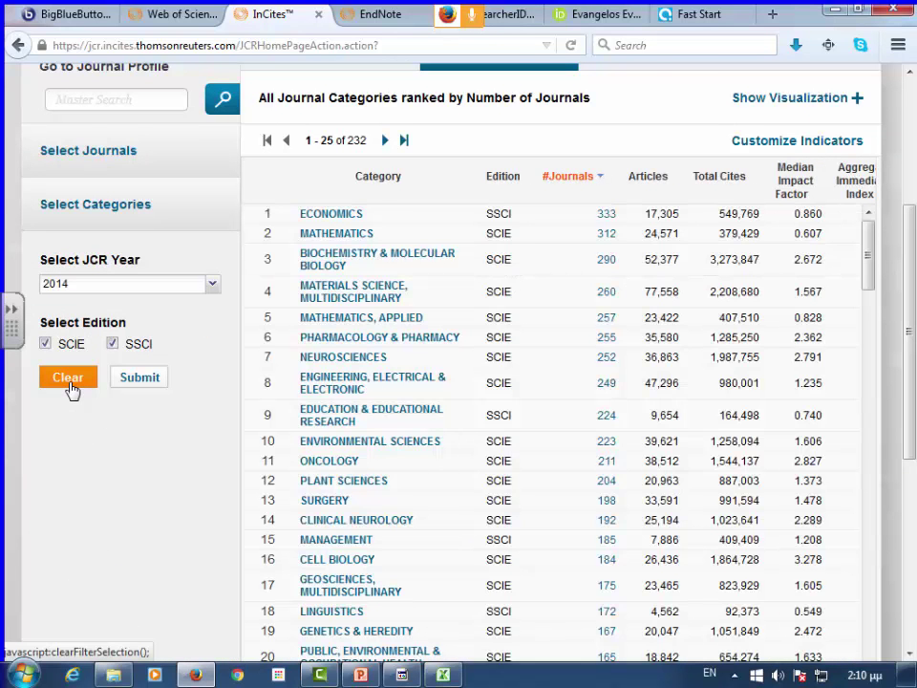
left_click(72, 387)
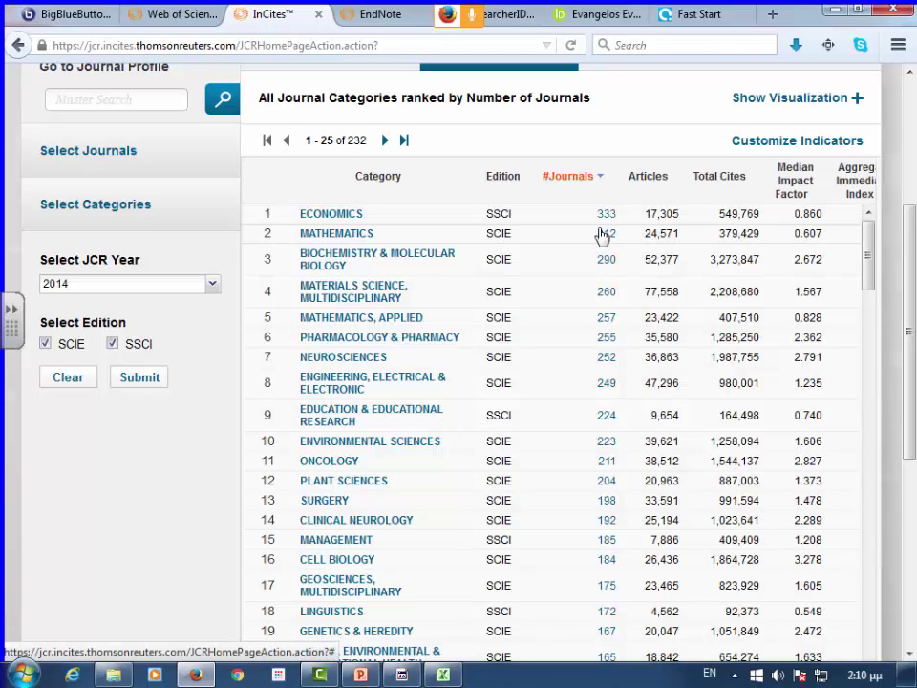
left_click(604, 268)
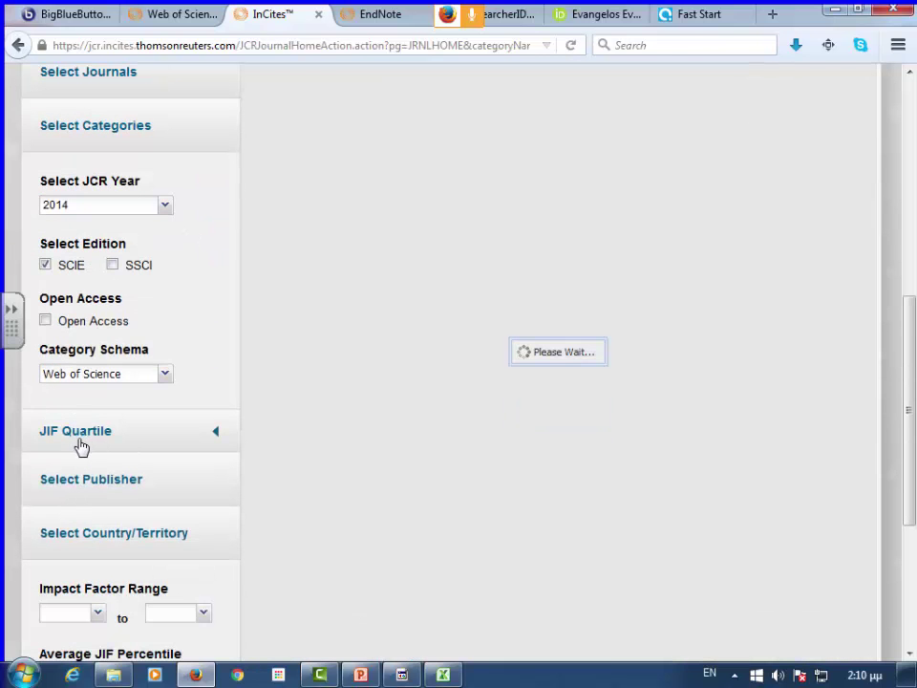
- Filter the Biochemistry & Molecular Biology ranking to JIF Quartile Q1 and scroll through all 72 journals
left_click(82, 438)
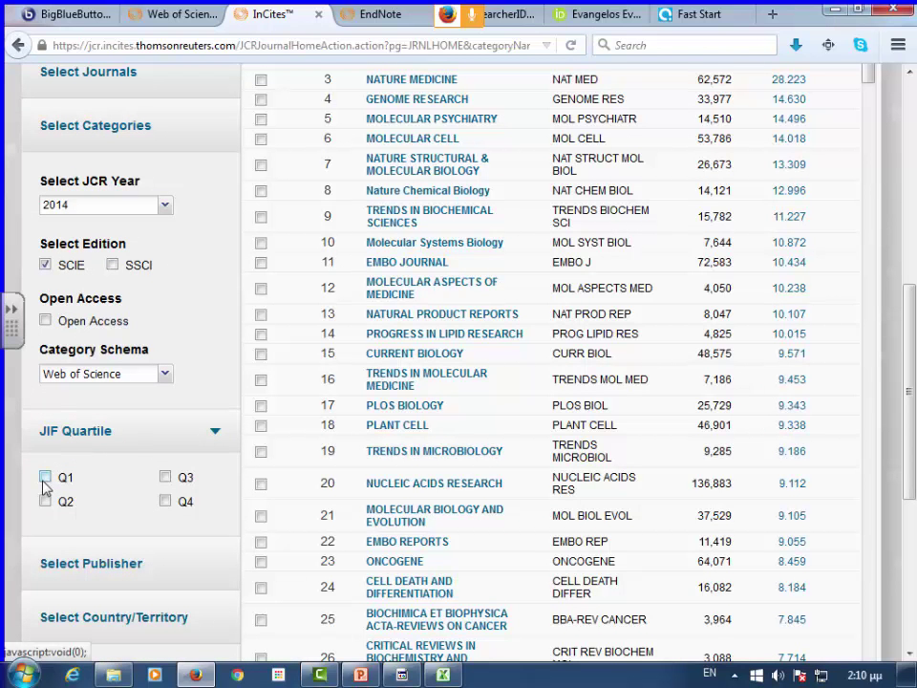
left_click(44, 476)
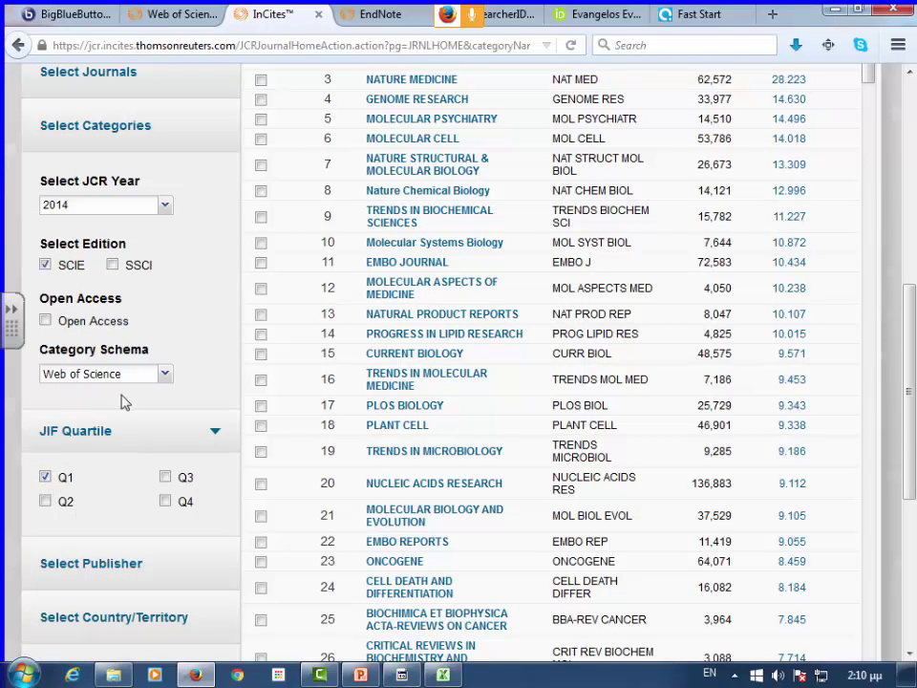
scroll(133, 490, "down", 5)
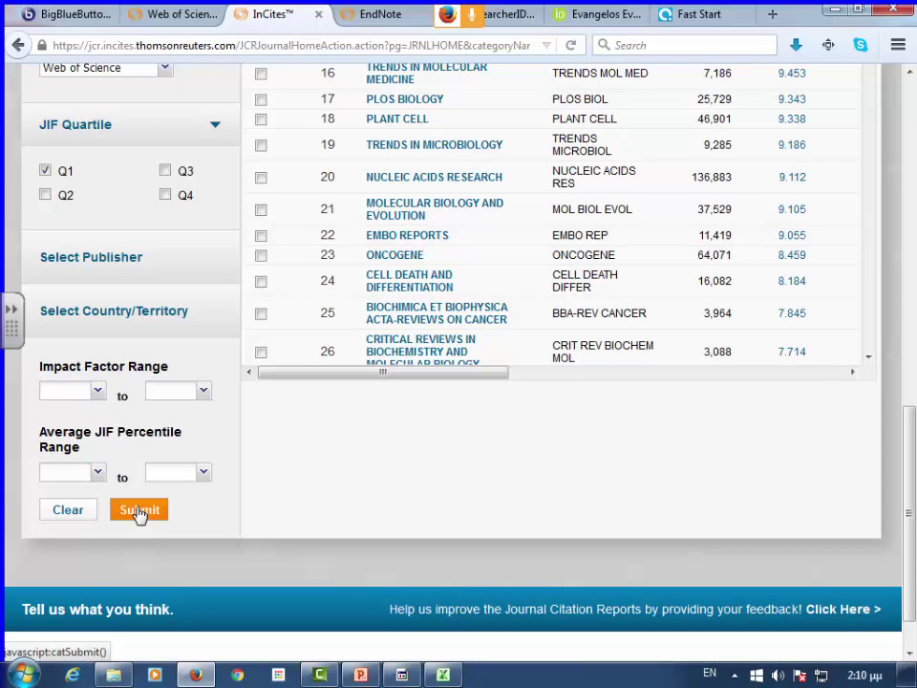
left_click(140, 513)
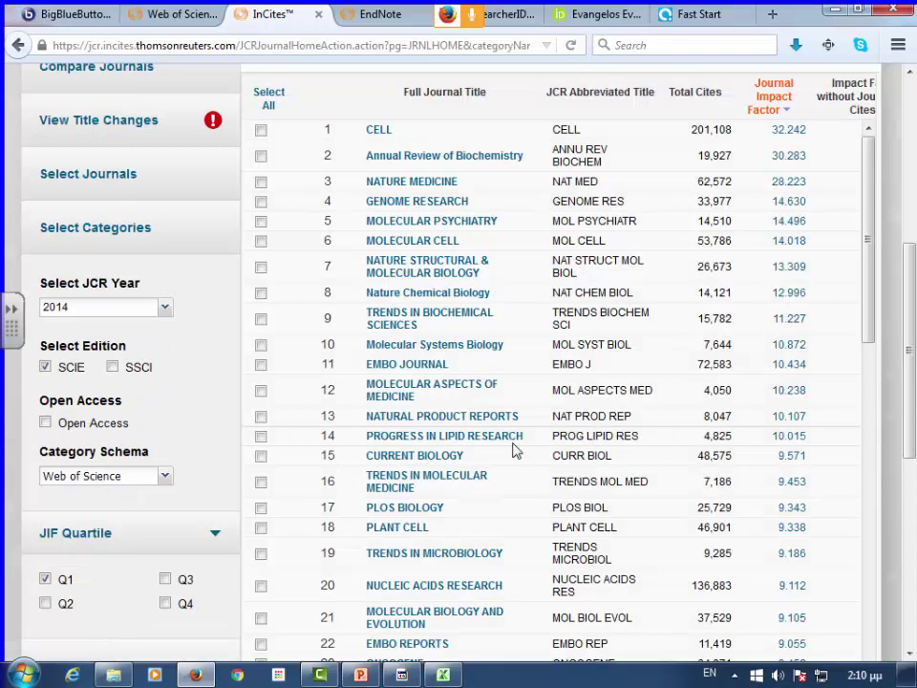
left_click(872, 409)
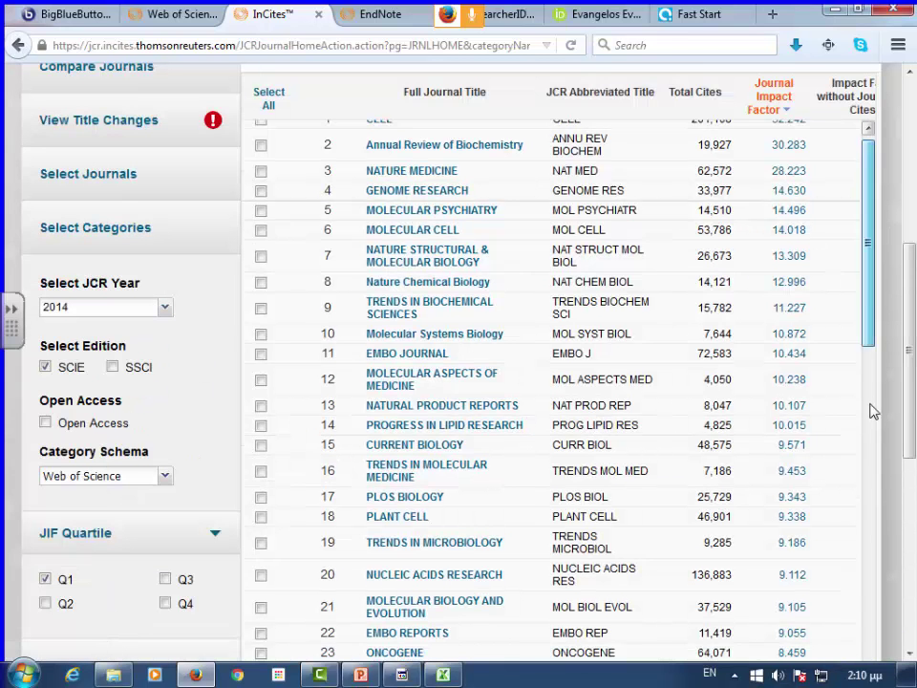
scroll(879, 657, "down", 5)
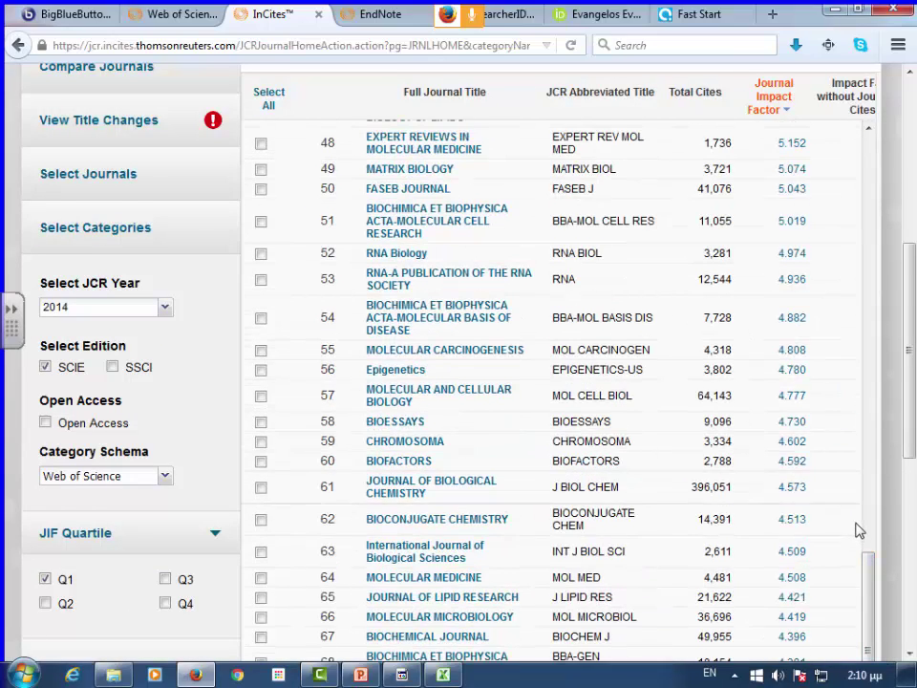
scroll(863, 539, "down", 2)
scroll(862, 539, "down", 5)
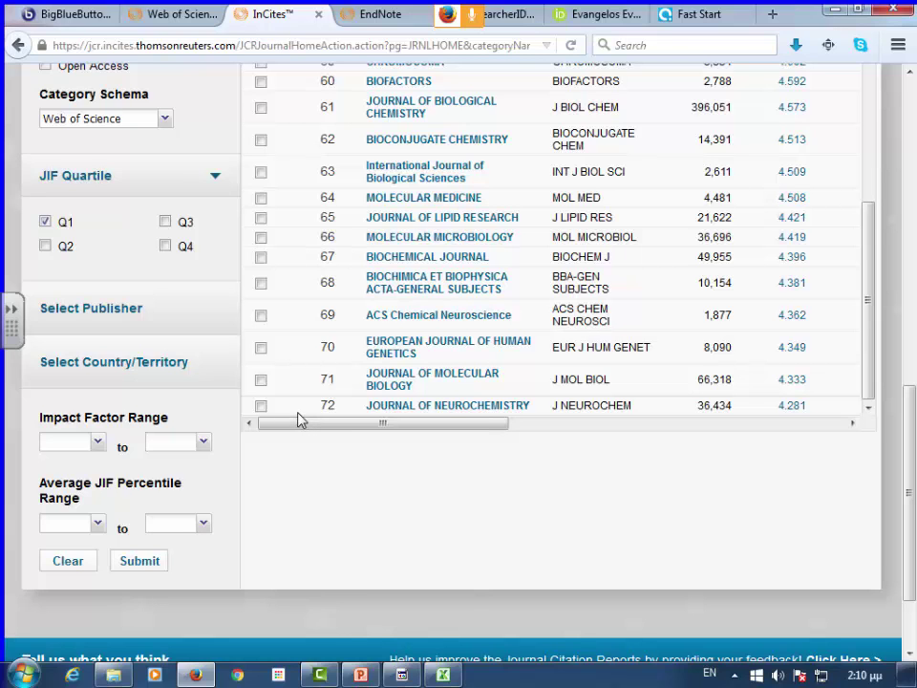
scroll(384, 383, "up", 3)
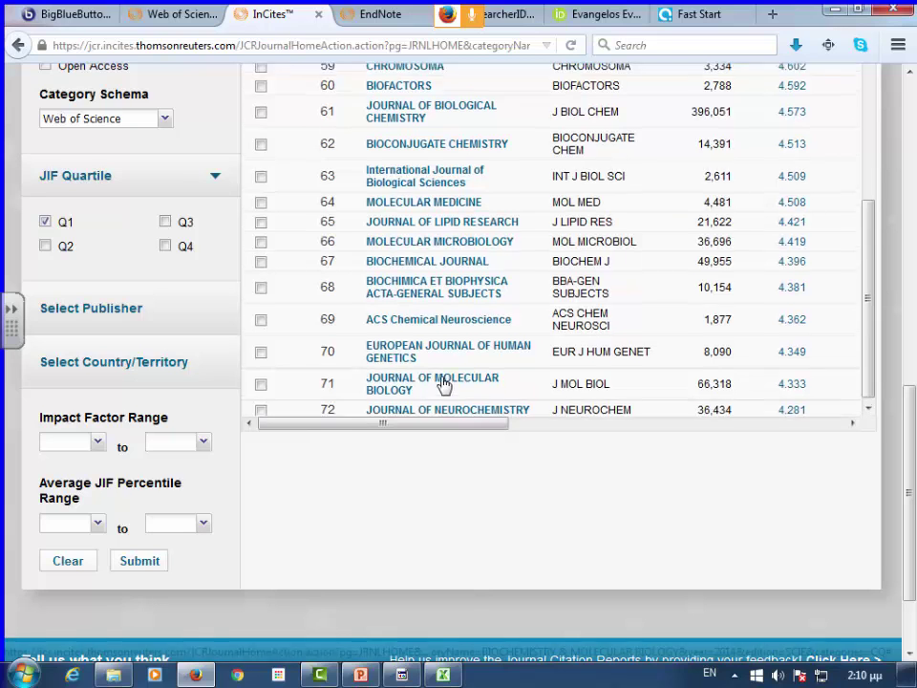
- Replace the Q1 filter with an Average JIF Percentile range of 90 to 100 and submit
left_click(45, 221)
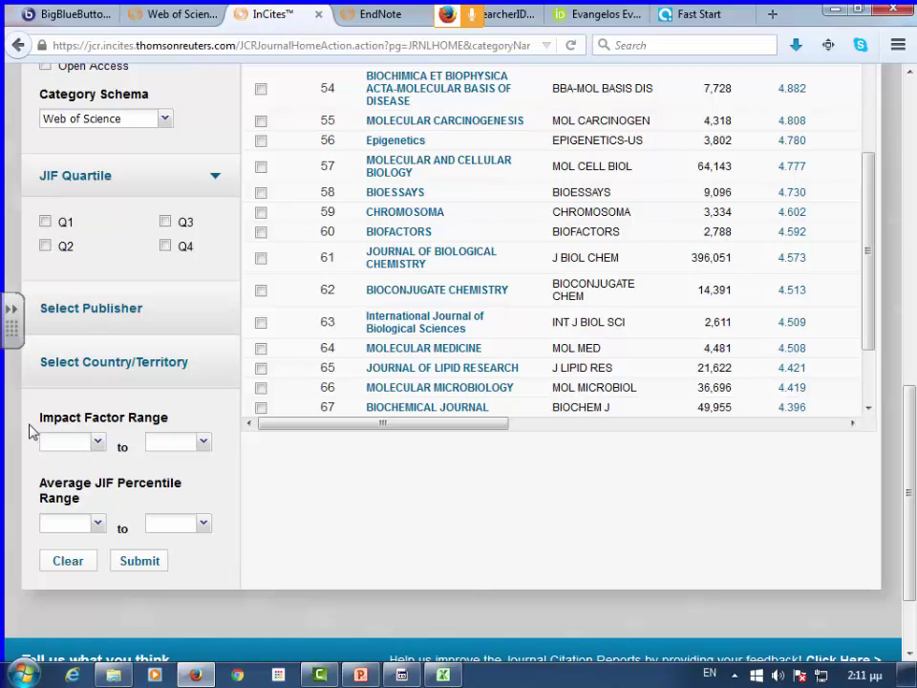
left_click(98, 525)
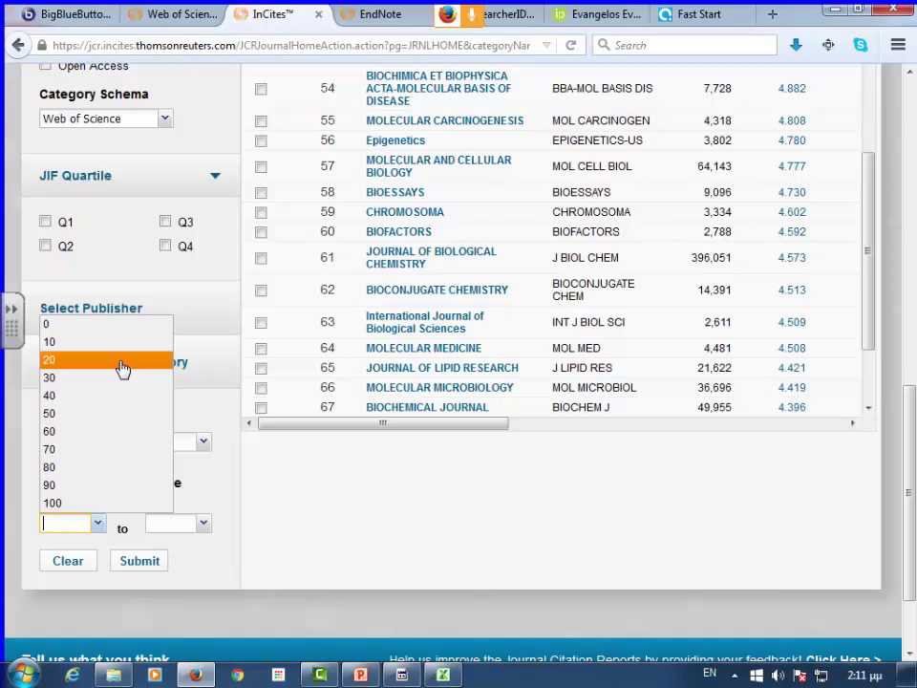
left_click(65, 485)
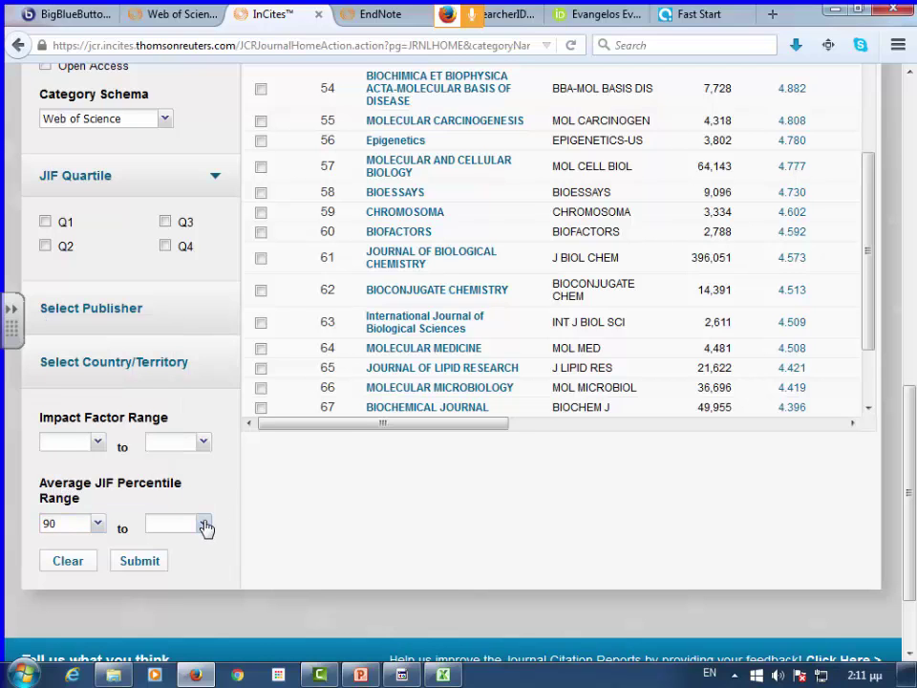
left_click(203, 521)
left_click(196, 507)
left_click(139, 564)
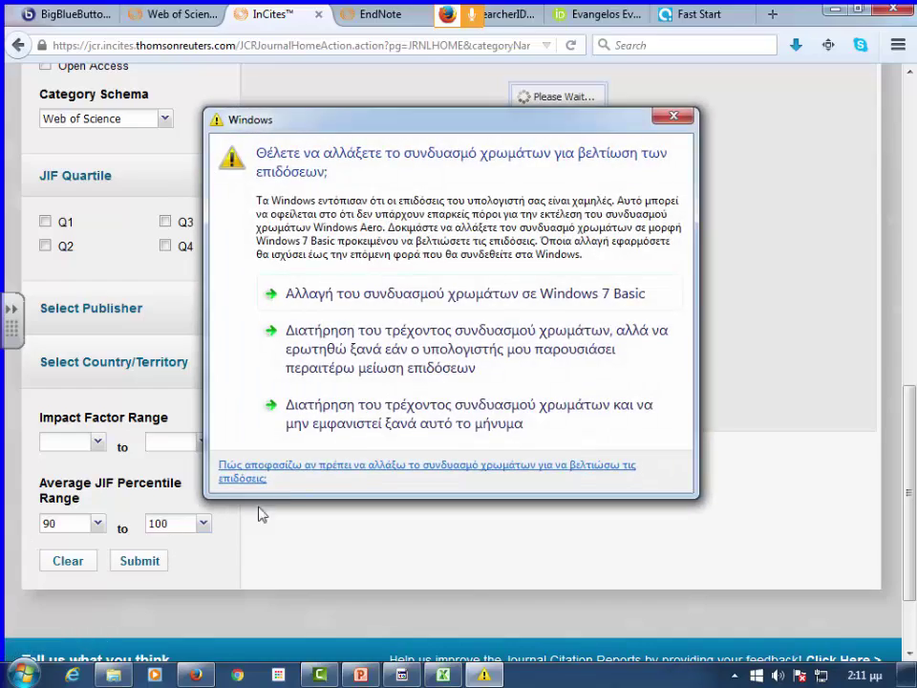
- Dismiss the Windows colour-scheme prompt and review the ranking headed by CELL at 32.242
left_click(579, 303)
scroll(566, 321, "up", 1)
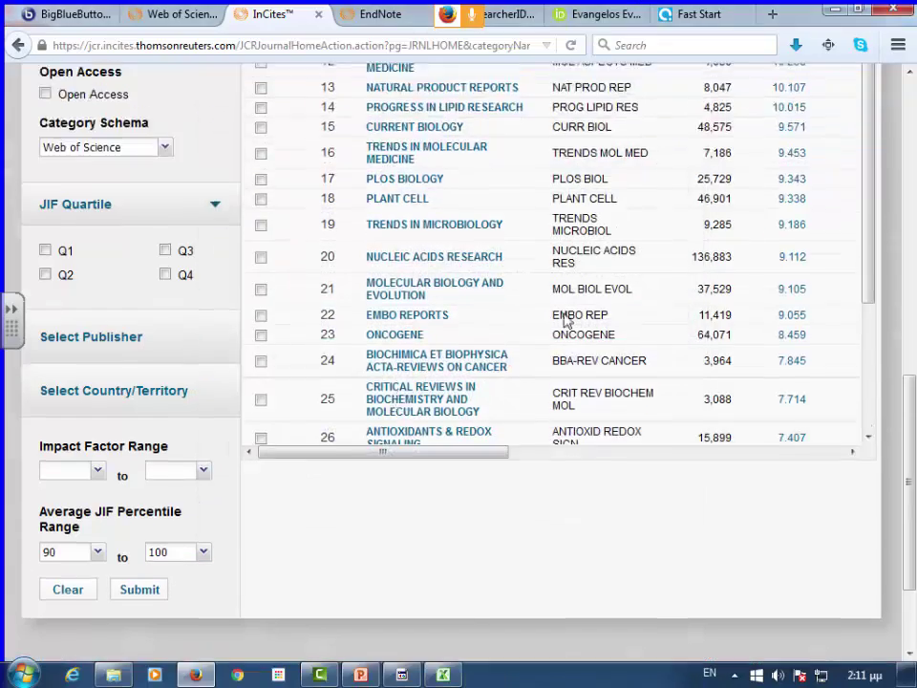
scroll(566, 321, "up", 10)
scroll(818, 272, "down", 3)
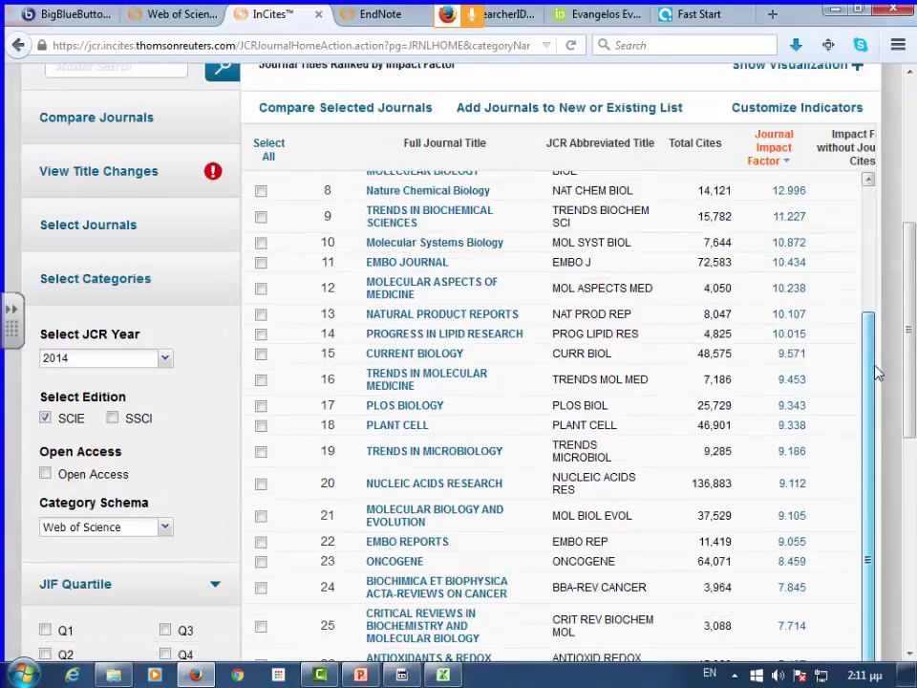
scroll(374, 352, "down", 5)
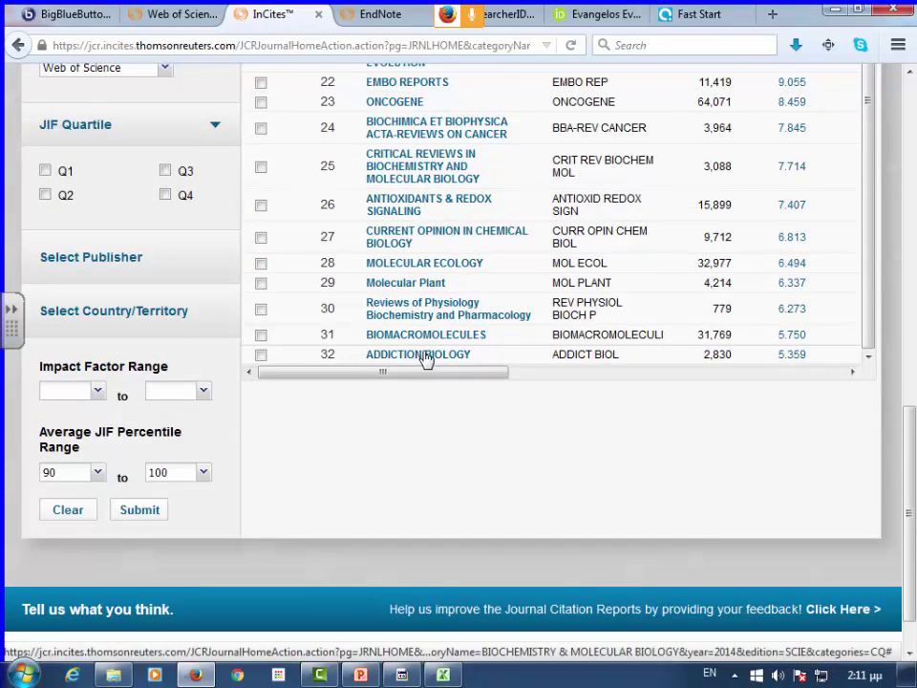
scroll(425, 358, "up", 10)
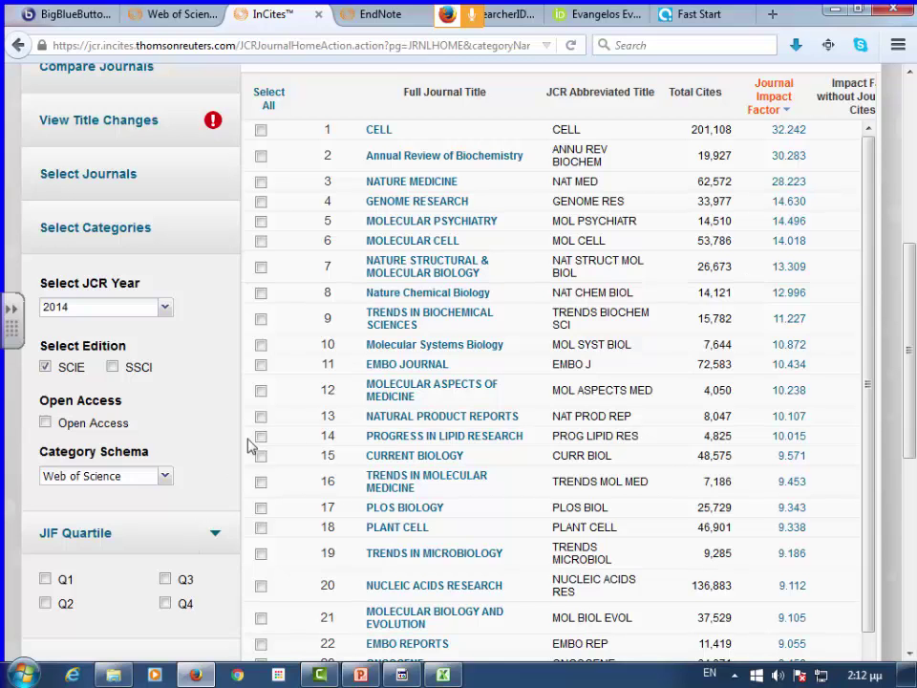
scroll(235, 396, "up", 5)
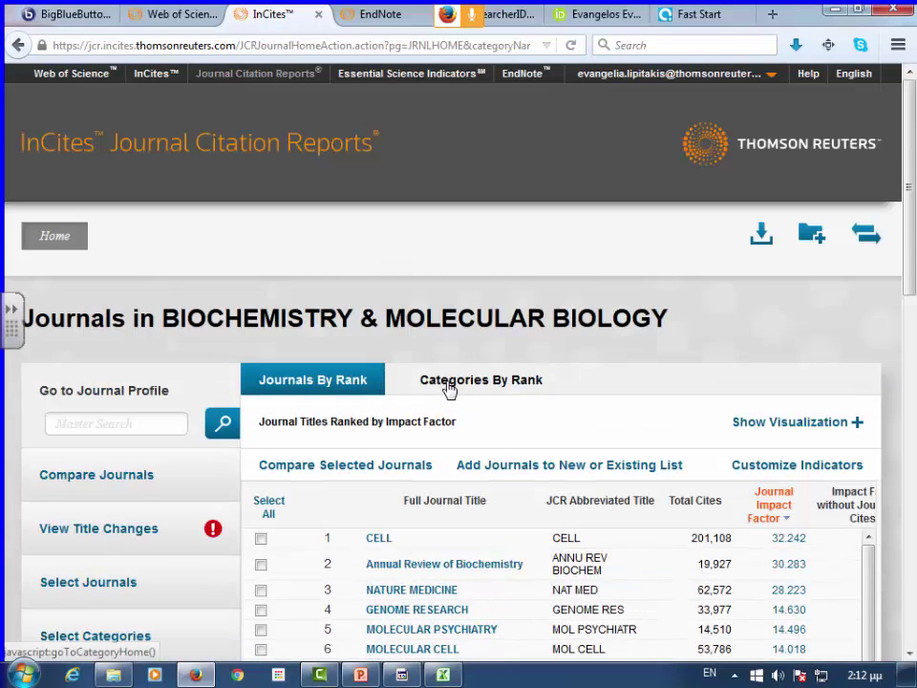
- Switch to Categories By Rank and open the 223-journal Environmental Sciences list
left_click(449, 384)
scroll(449, 387, "down", 6)
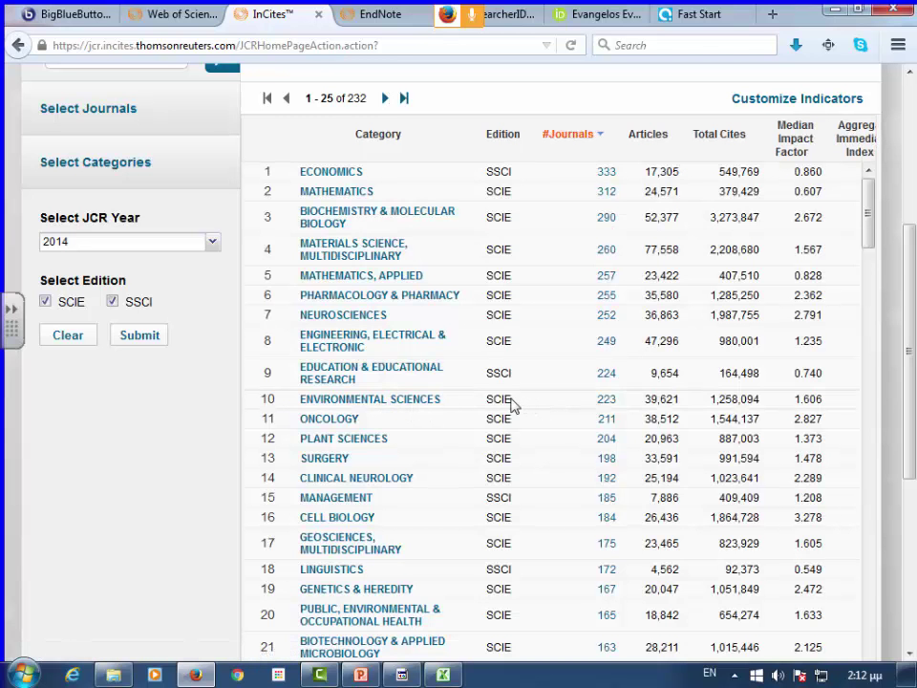
left_click(605, 403)
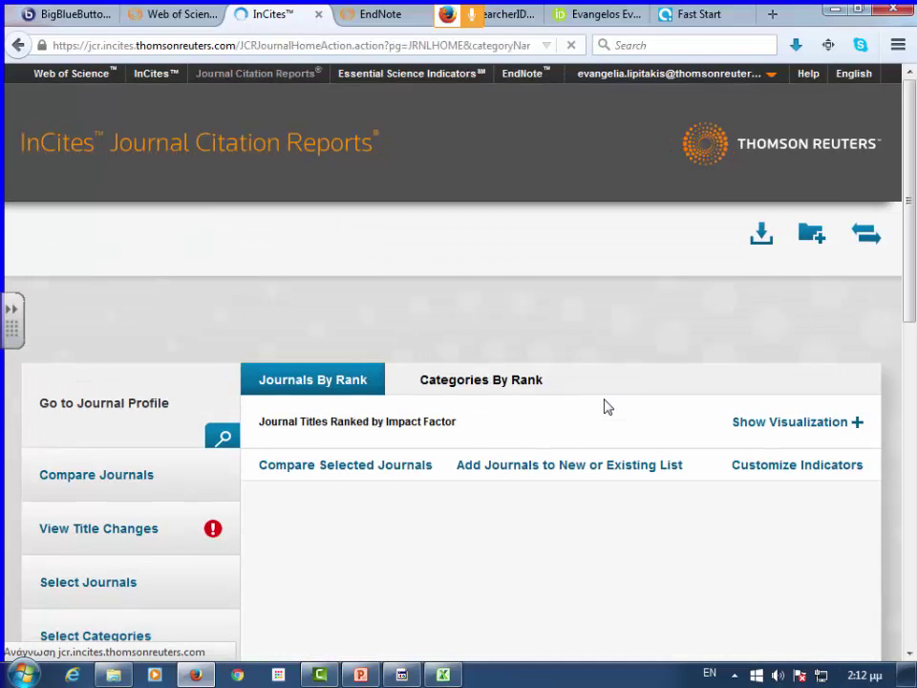
scroll(603, 405, "down", 1)
scroll(600, 406, "down", 2)
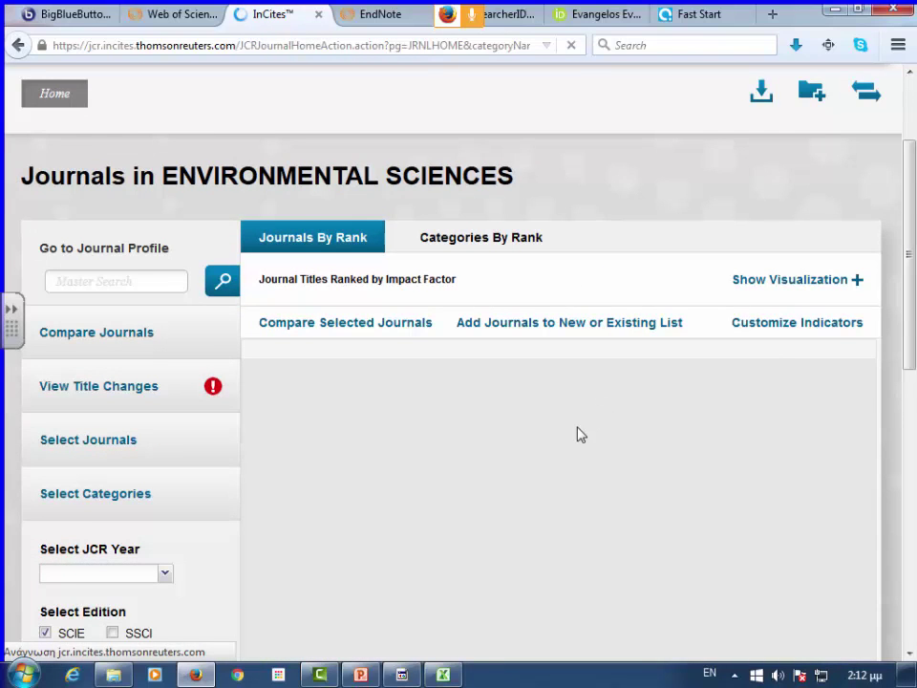
scroll(325, 348, "down", 3)
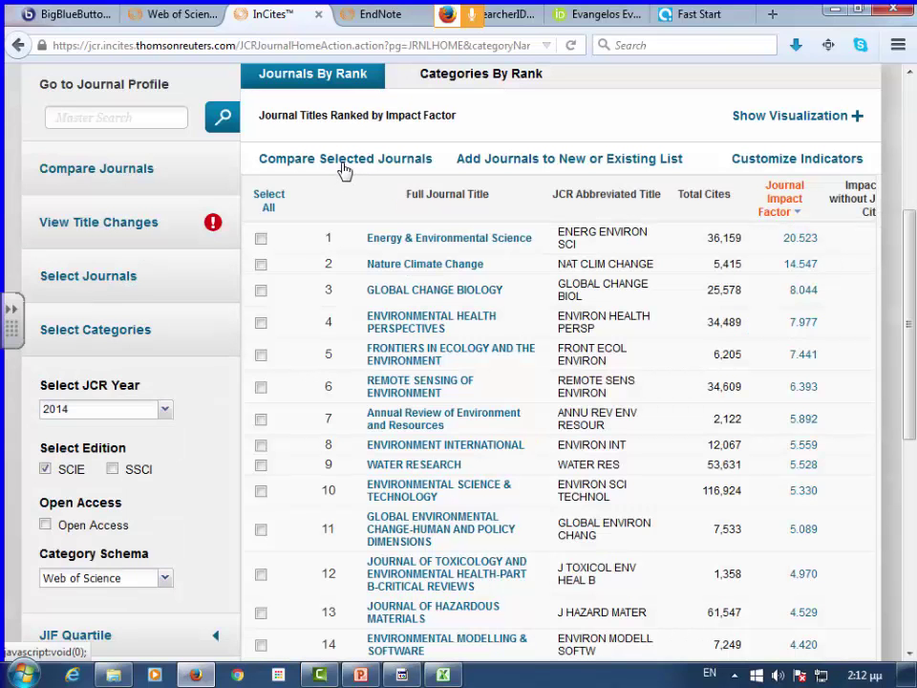
- Tick Environmental Health Perspectives, Environmental Science & Technology, Environmental Pollution and Water Resources Research for comparison
left_click(344, 169)
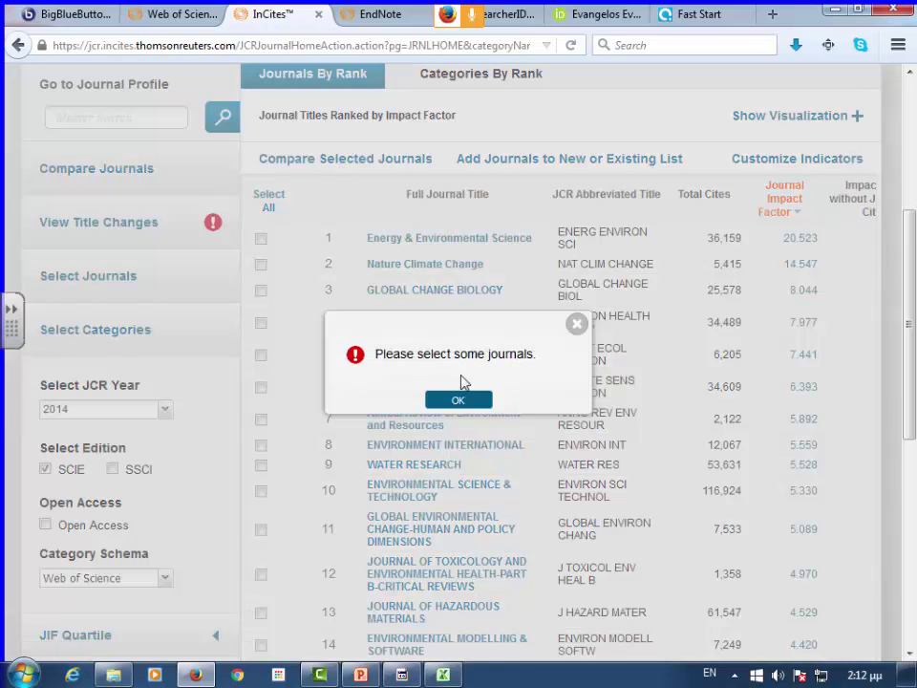
left_click(459, 396)
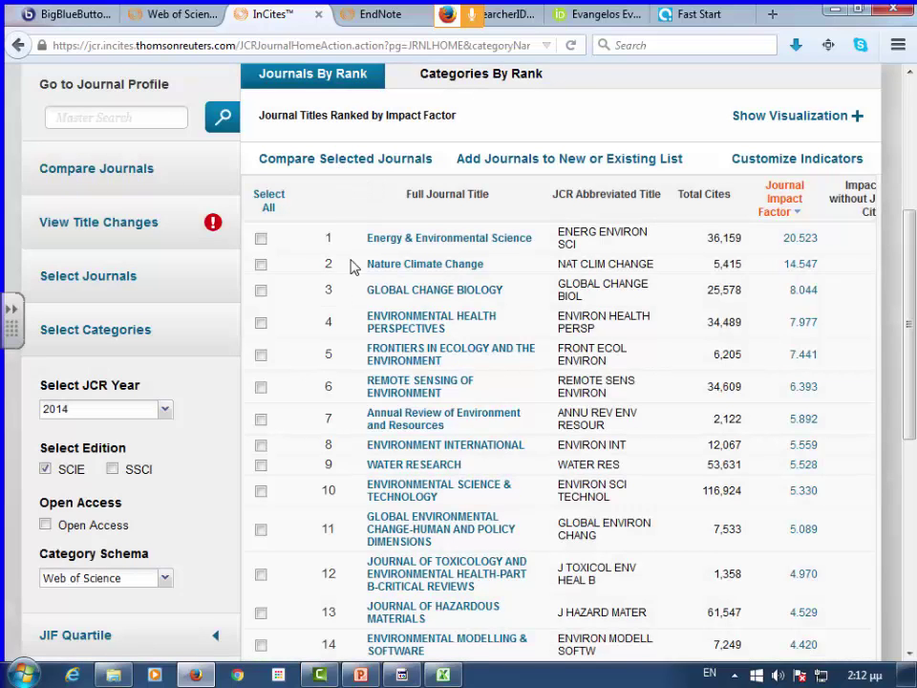
left_click(261, 323)
scroll(315, 372, "down", 5)
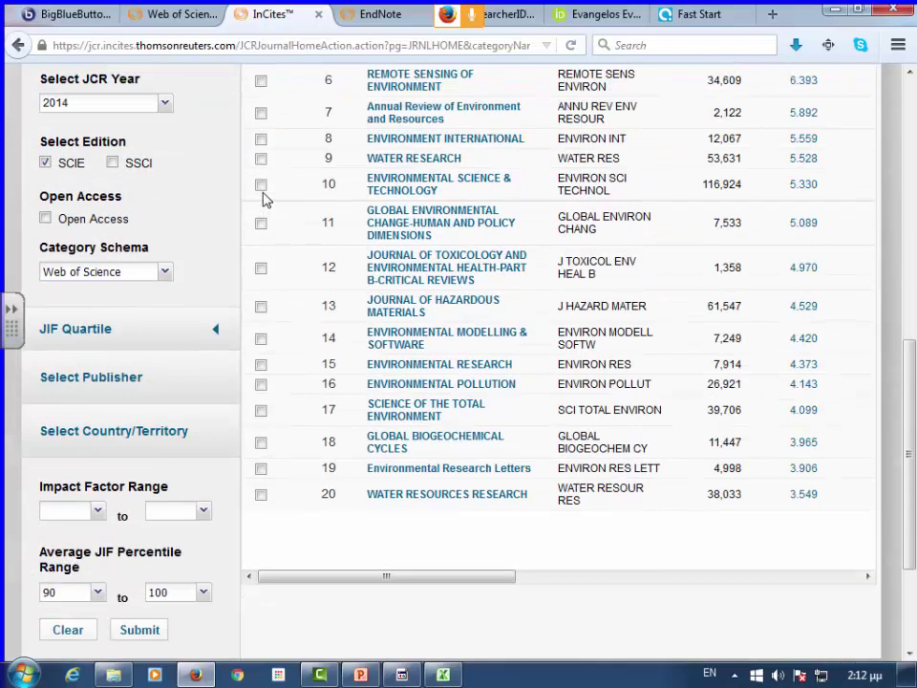
left_click(262, 184)
scroll(283, 313, "down", 3)
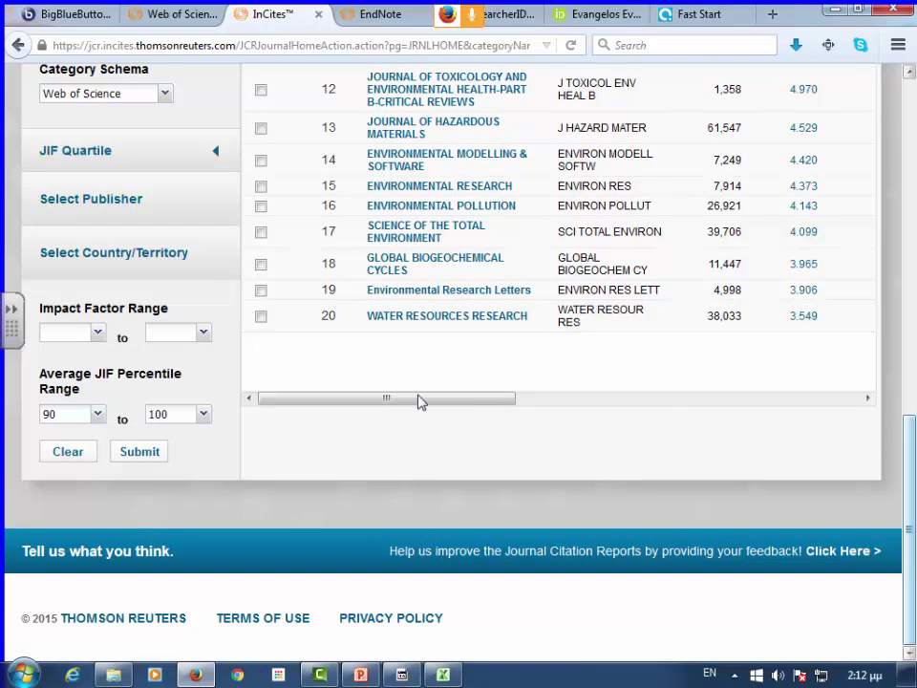
scroll(328, 333, "up", 3)
left_click(261, 410)
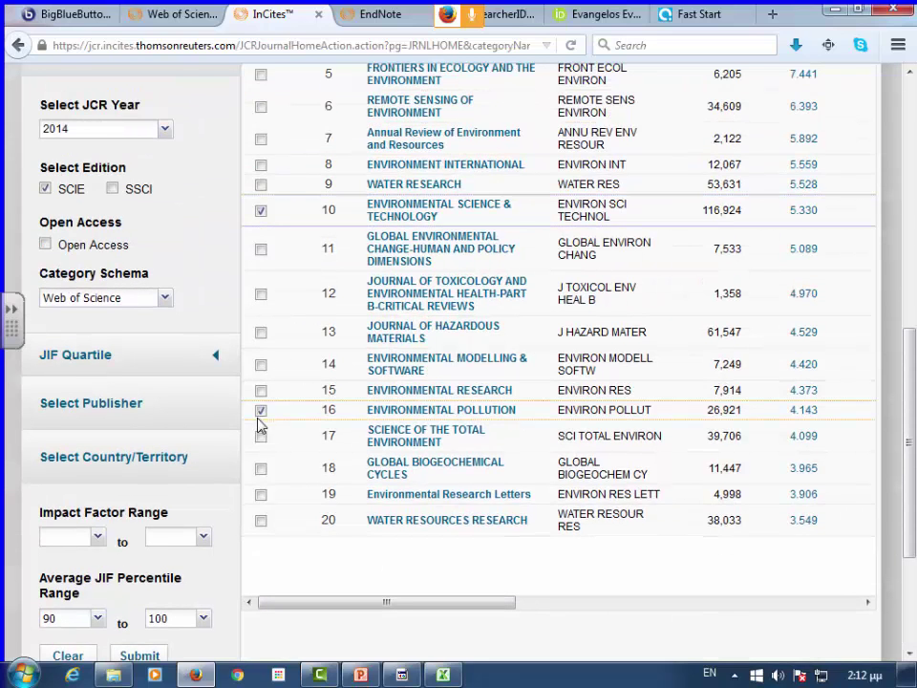
left_click(260, 519)
scroll(517, 371, "up", 5)
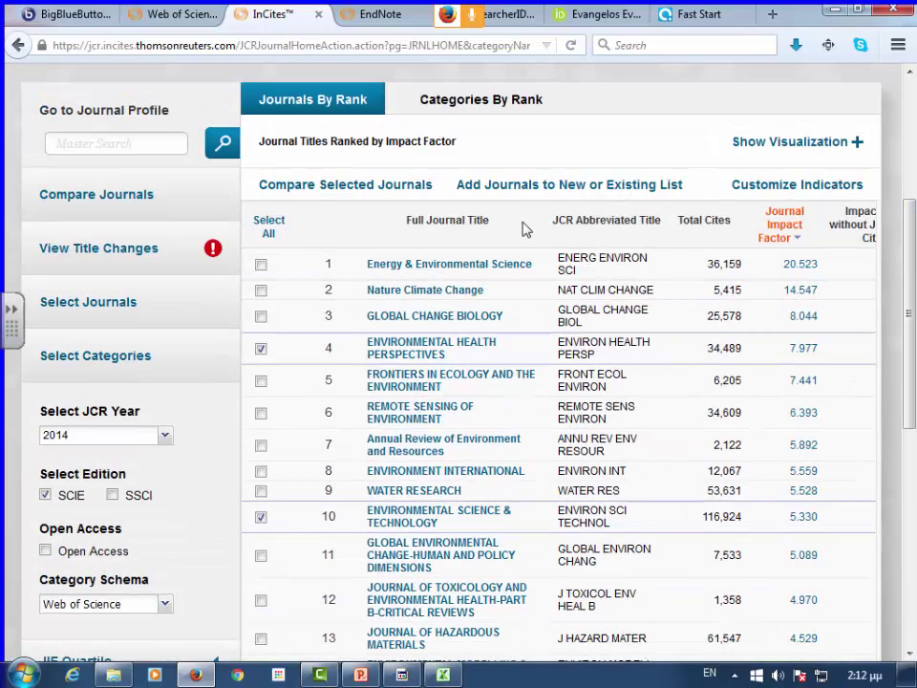
- Compare the four ticked journals, showing the 2014 quartile comparison
left_click(372, 190)
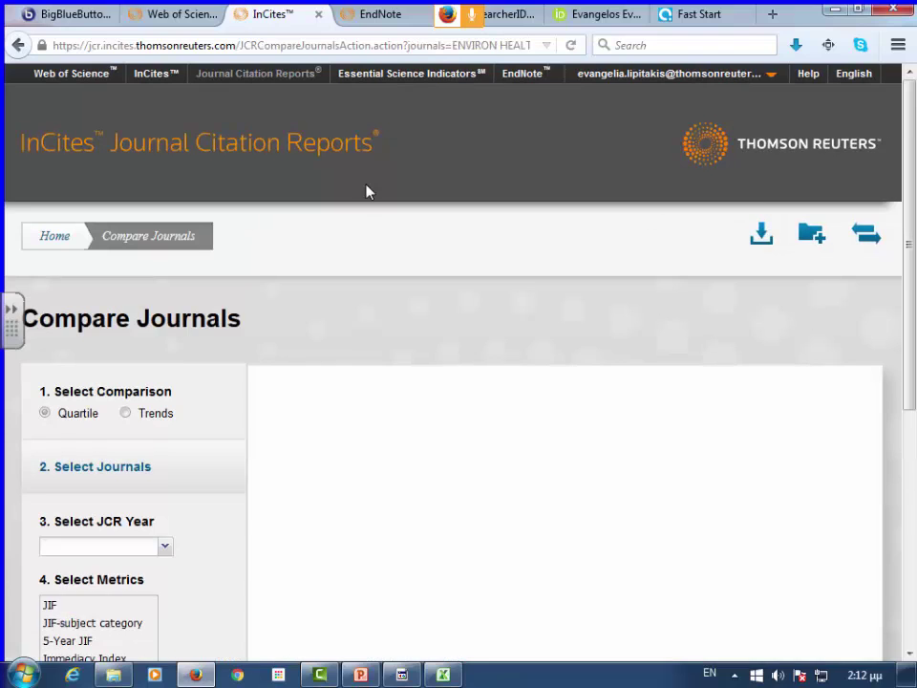
scroll(366, 191, "down", 4)
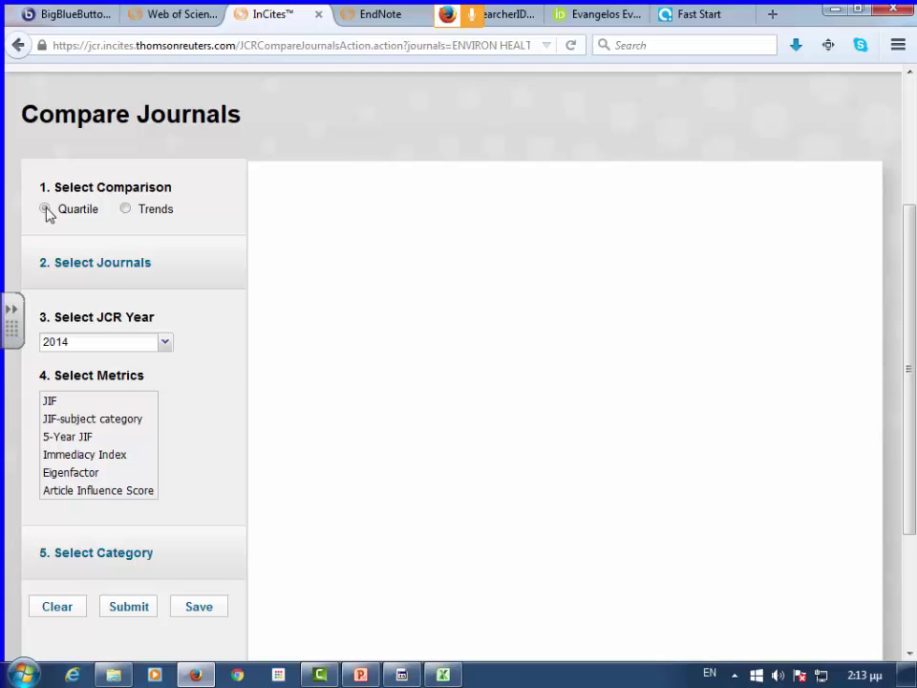
- Switch the comparison to Trends, accept the reset notice, and review the chosen journals
left_click(126, 209)
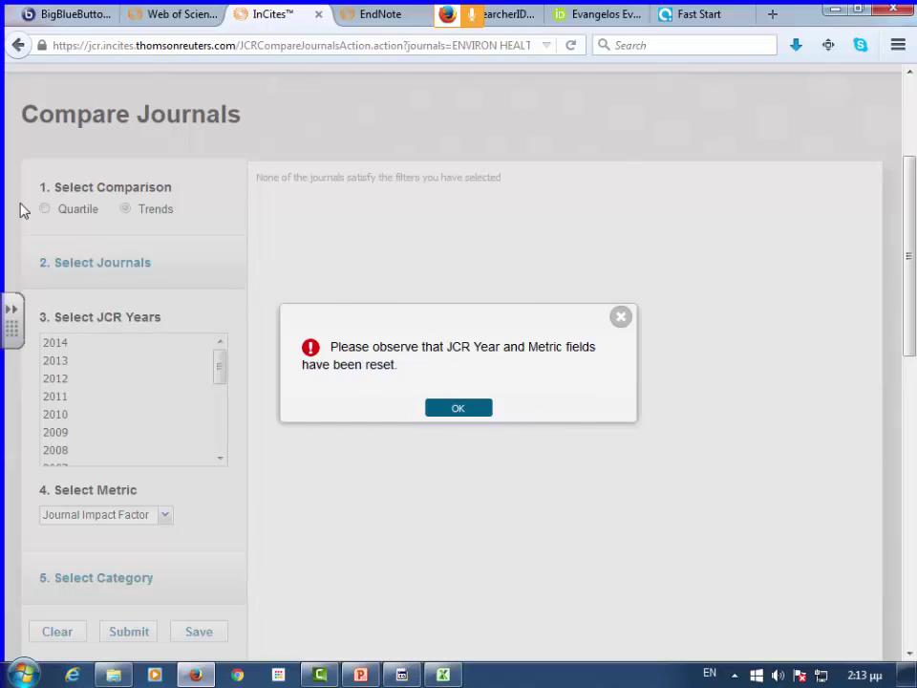
left_click(487, 410)
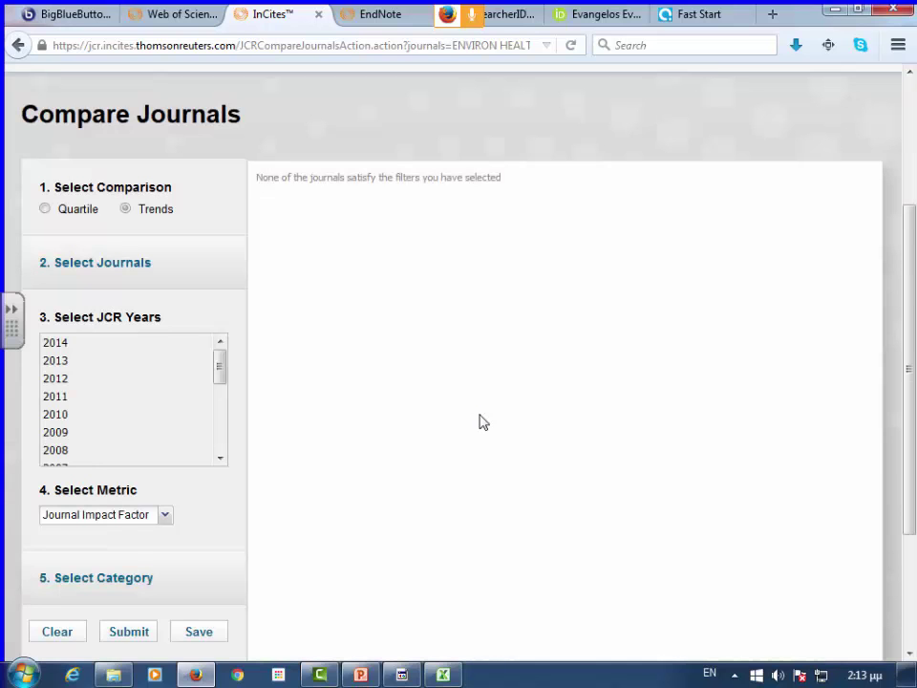
left_click(76, 265)
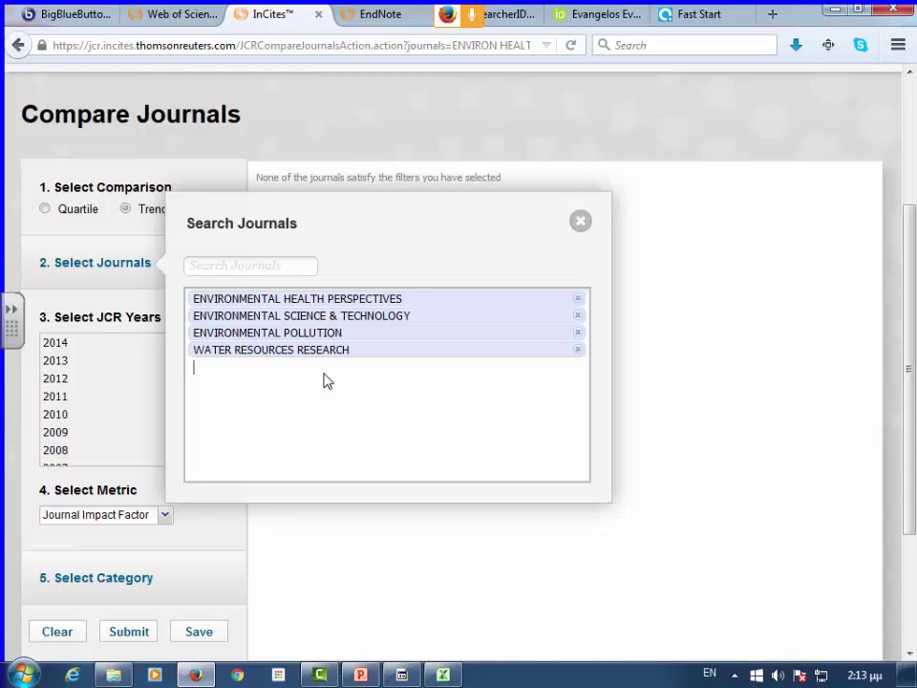
- Select JCR years 2009 through 2014 for the trends comparison
left_click(126, 297)
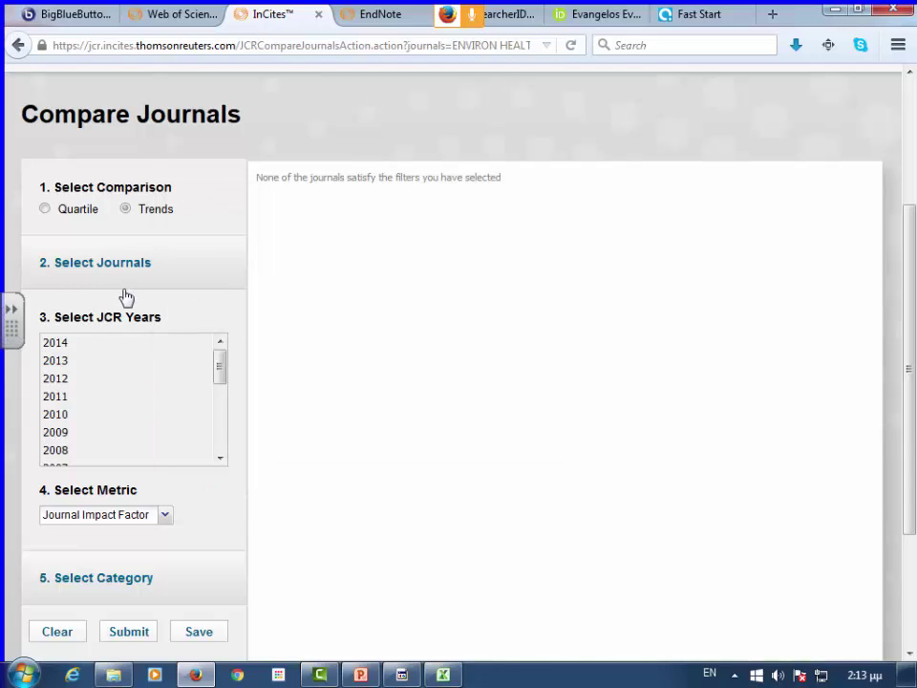
left_click(108, 345)
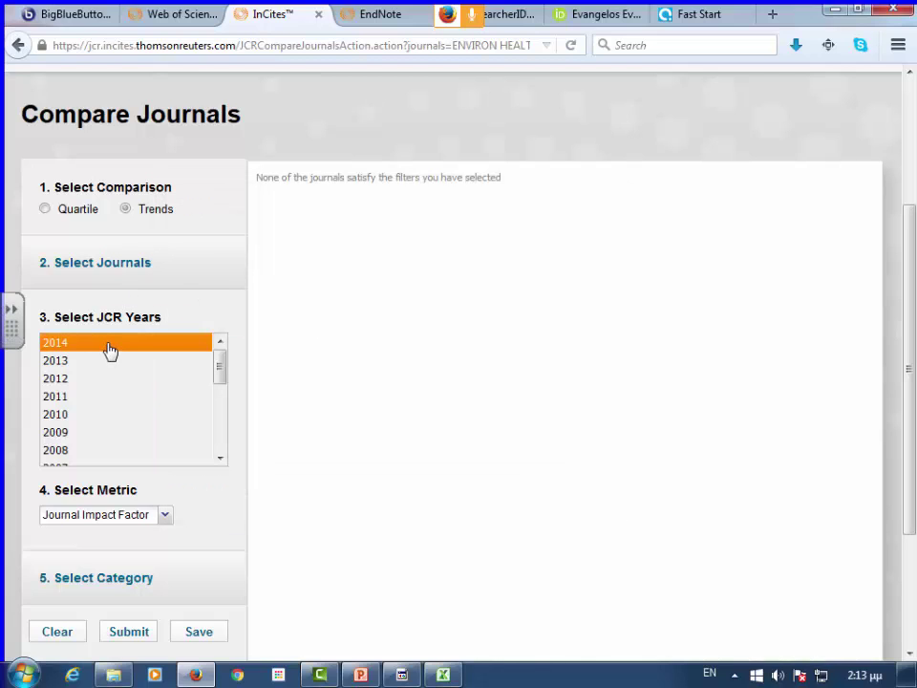
left_click(98, 397)
left_click(98, 408)
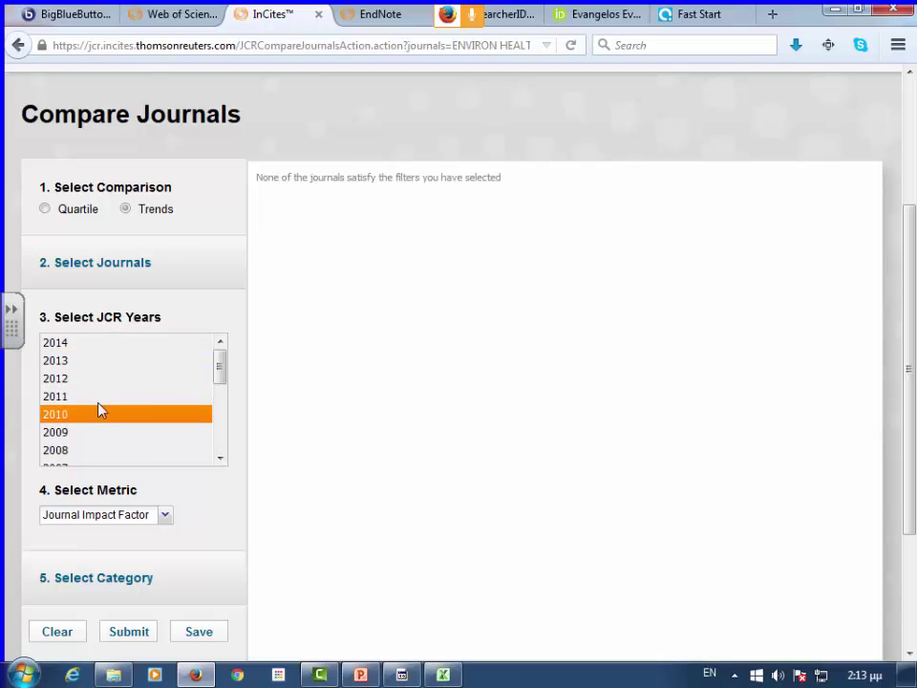
left_click(102, 348, "ctrl")
left_click(105, 349)
left_click(100, 351, "ctrl")
left_click(100, 352, "ctrl")
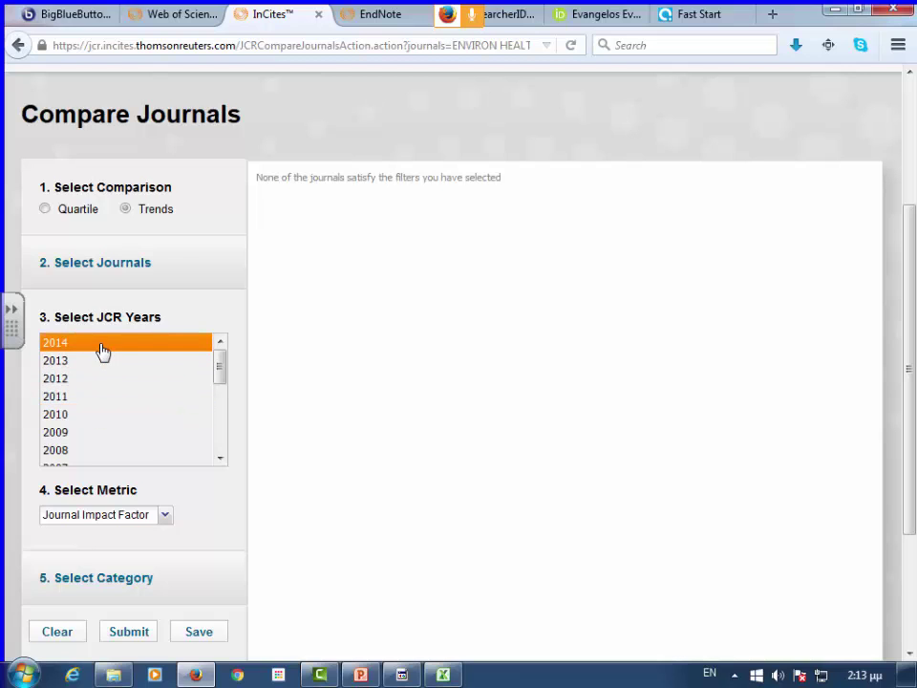
left_click(104, 379, "ctrl")
left_click(104, 379, "ctrl")
left_click(105, 397, "ctrl")
left_click(105, 401)
left_click(108, 343, "ctrl")
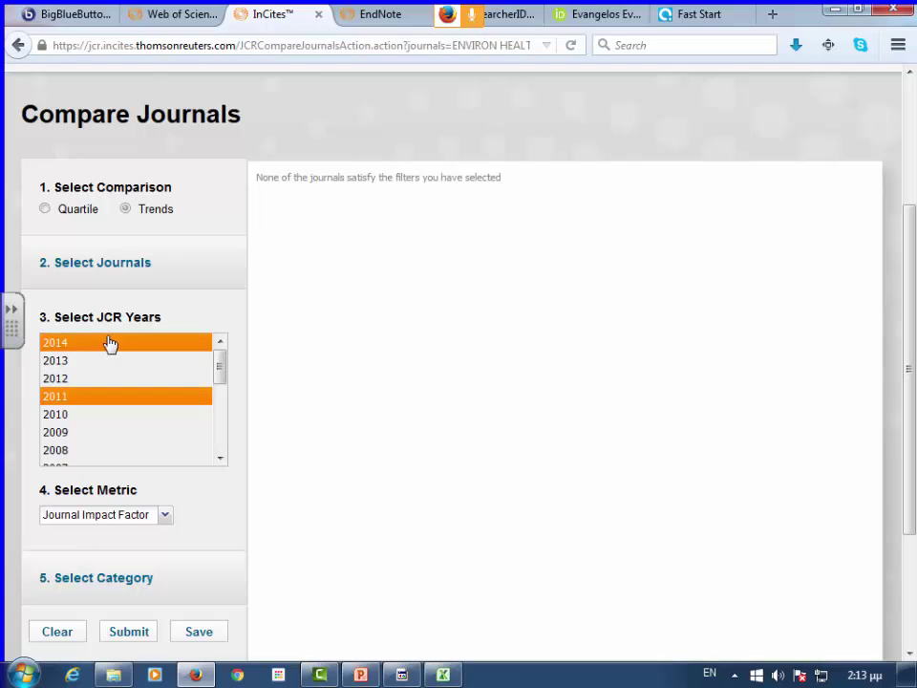
left_click(108, 342, "ctrl")
left_click(100, 343, "ctrl")
left_click(100, 344, "ctrl")
left_click(100, 344, "ctrl")
left_click(101, 396, "ctrl")
left_click(101, 379, "ctrl")
left_click(99, 379, "ctrl")
left_click(96, 415, "ctrl")
left_click(96, 360, "ctrl")
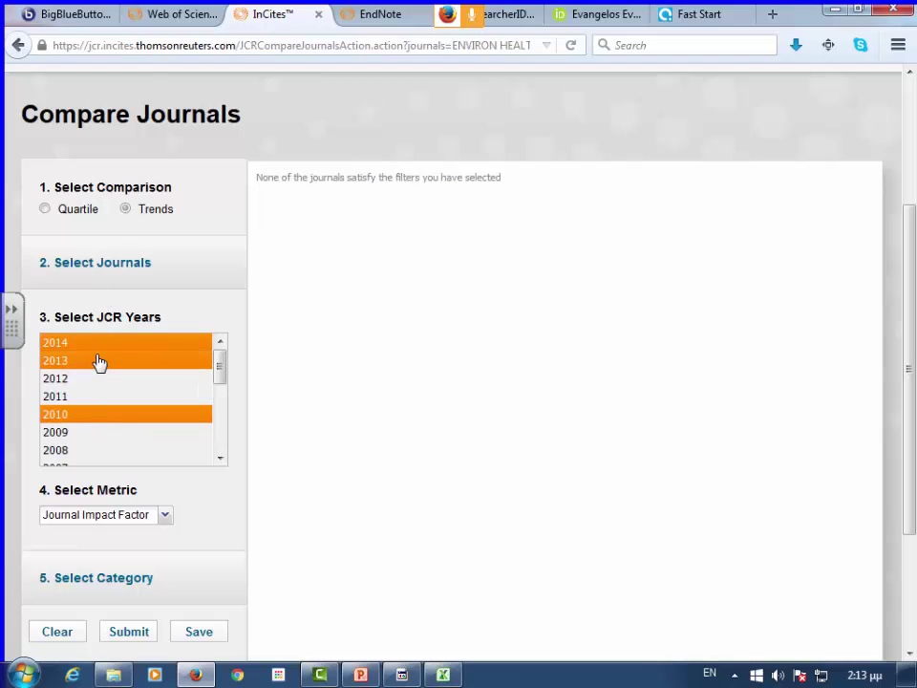
left_click(96, 379, "ctrl")
left_click(98, 397, "ctrl")
left_click(94, 434, "ctrl")
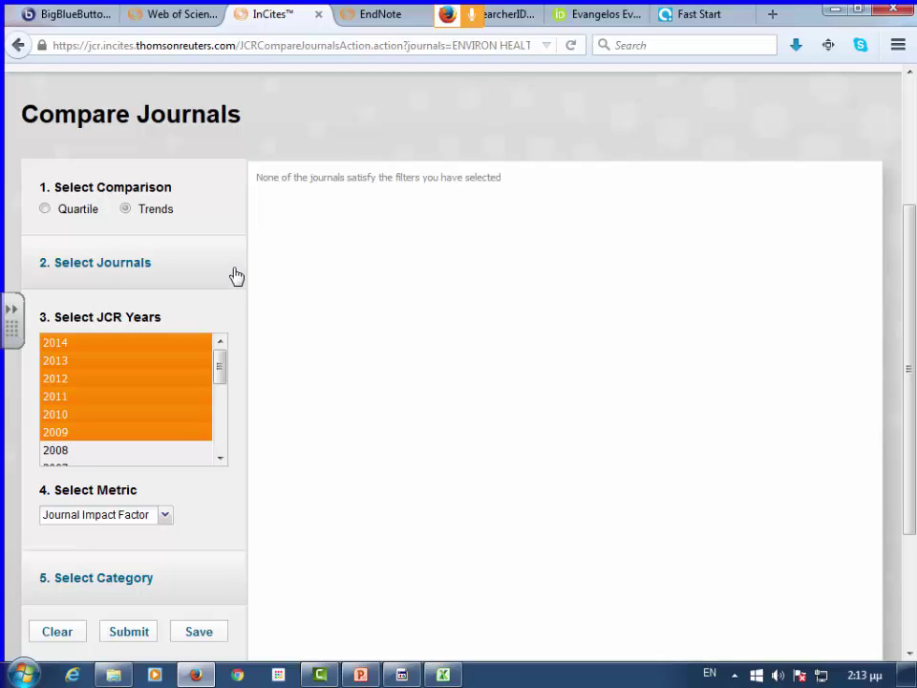
- Set the comparison metric to Impact Factor Without Journal Self cites
scroll(261, 310, "down", 2)
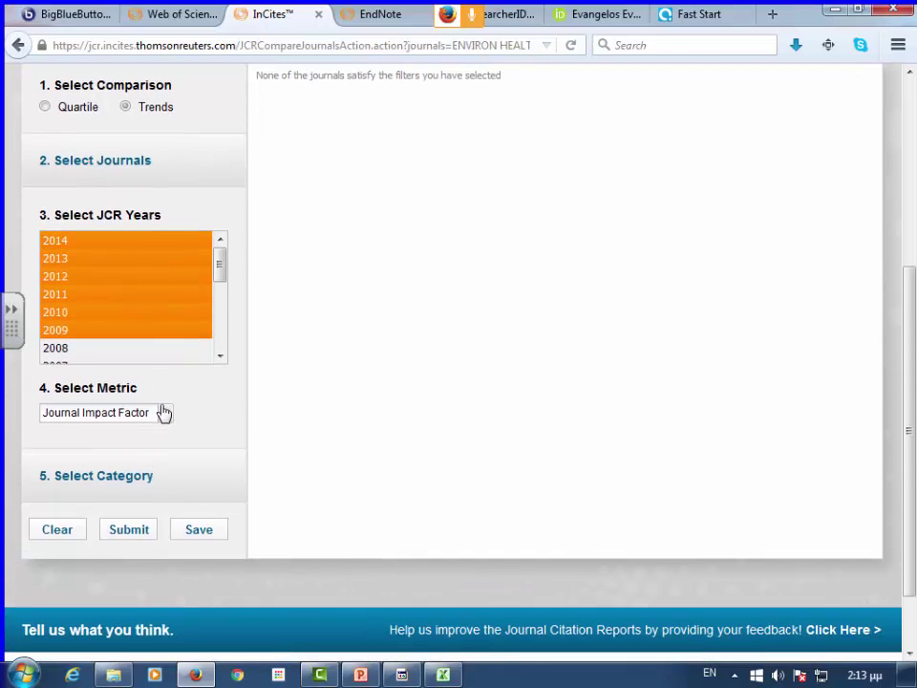
left_click(165, 413)
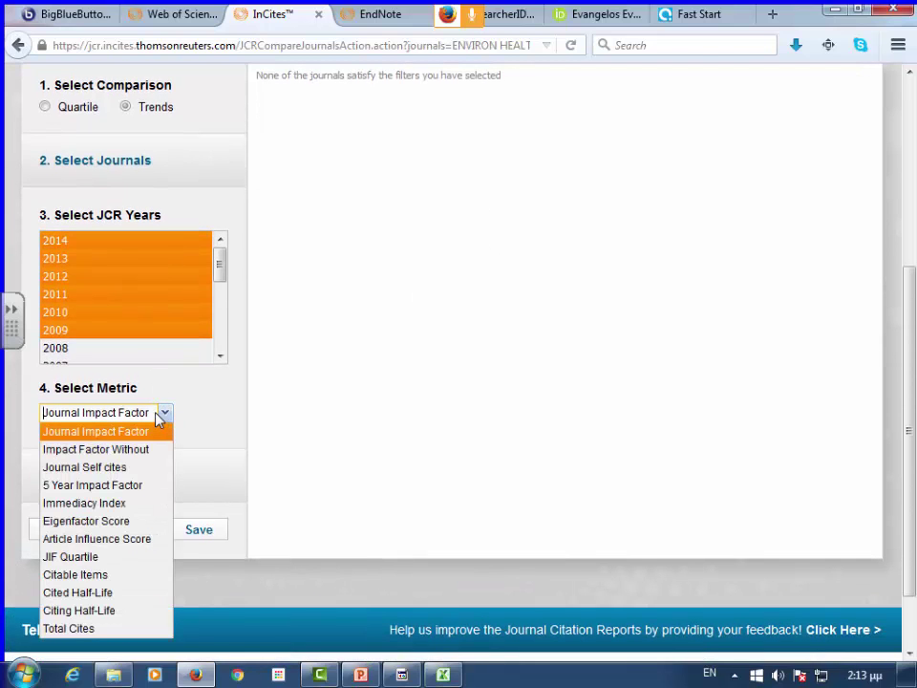
left_click_drag(132, 414, 124, 467)
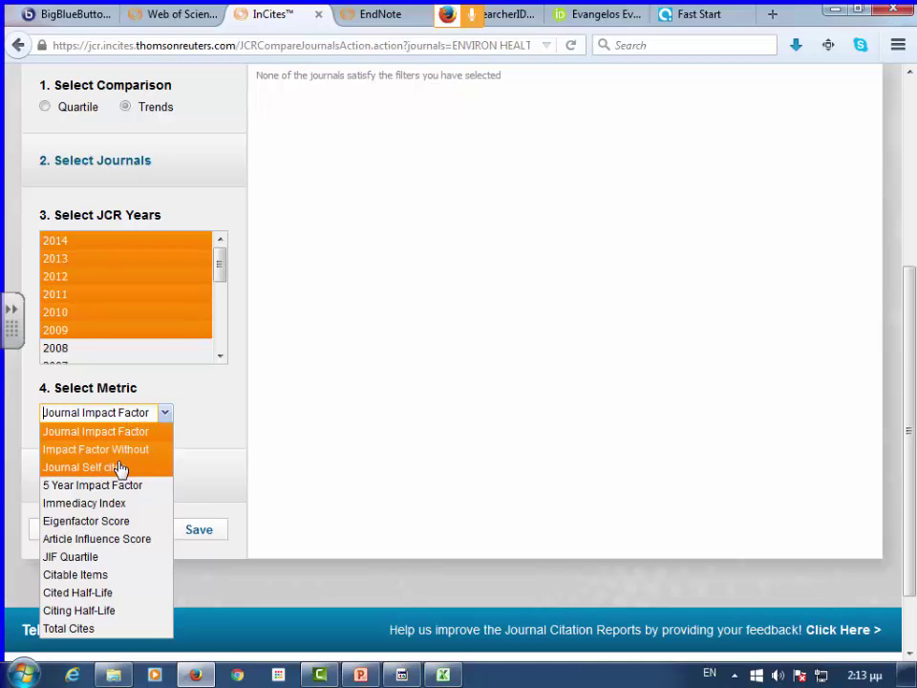
left_click(119, 467)
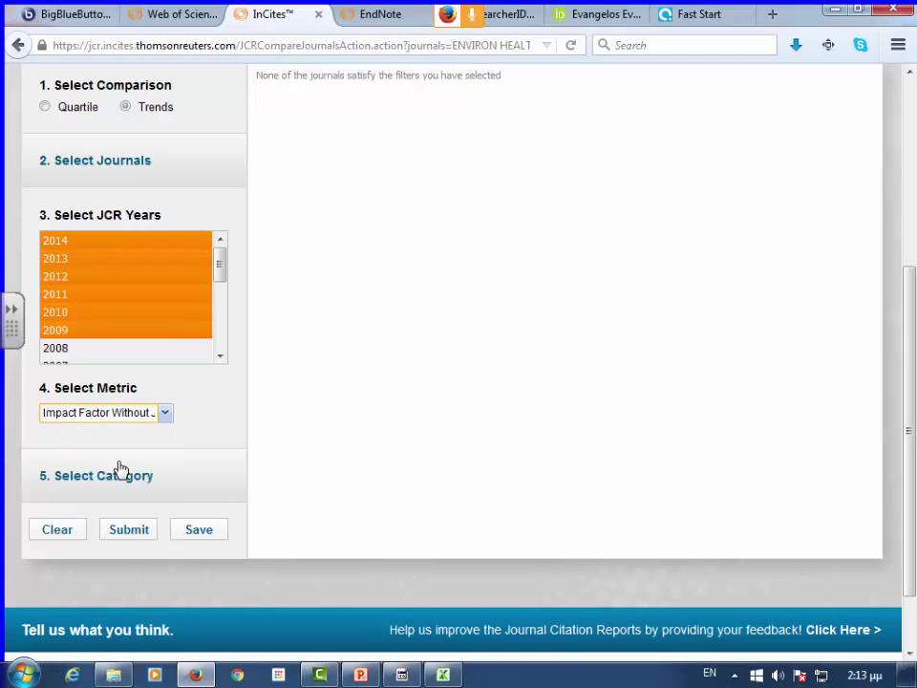
- Confirm ENVIRONMENTAL SCIENCES is the selected category and submit the 2009–2014 trends comparison
left_click(126, 482)
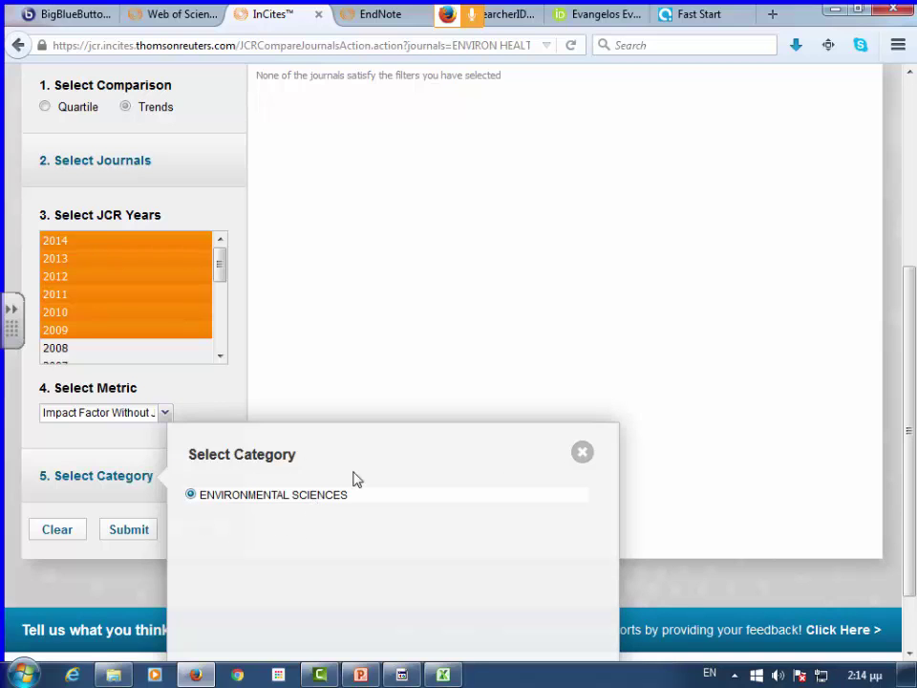
left_click(582, 453)
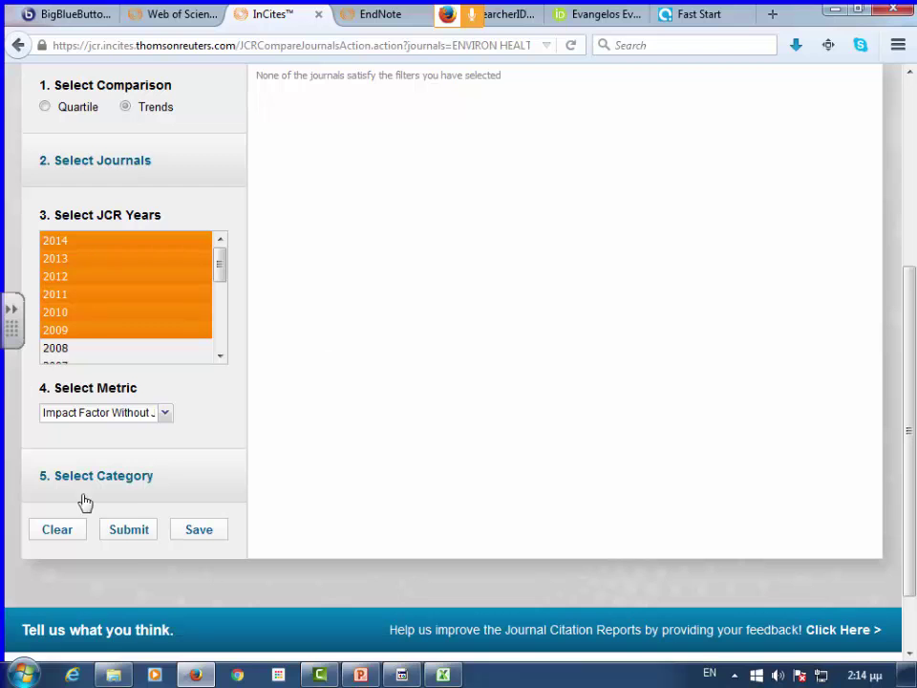
left_click(137, 535)
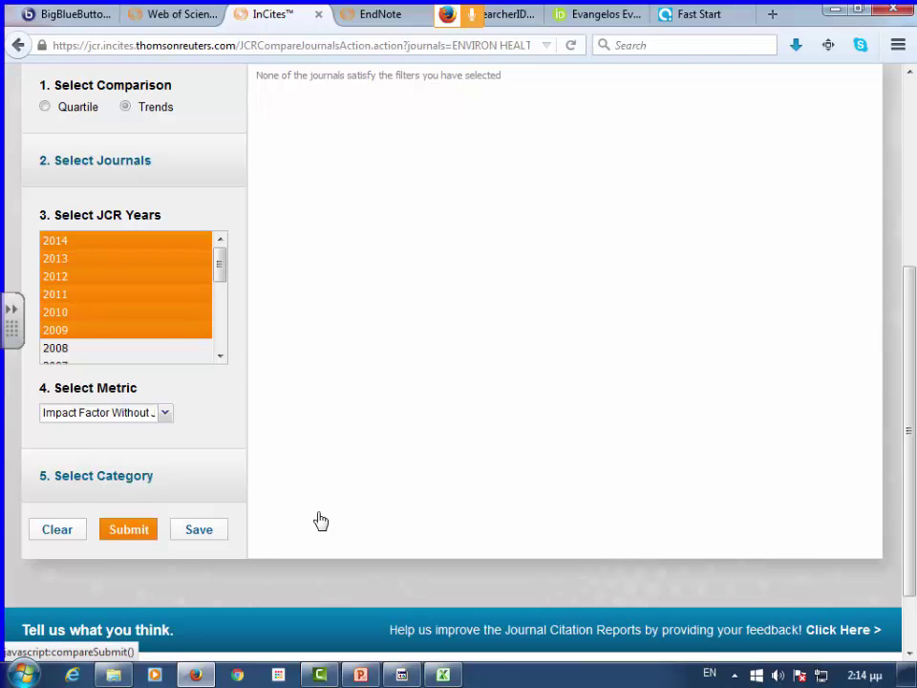
- Scroll the trends chart and table across 2009–2014, Environmental Health Perspectives reaching 7.395
scroll(416, 482, "up", 2)
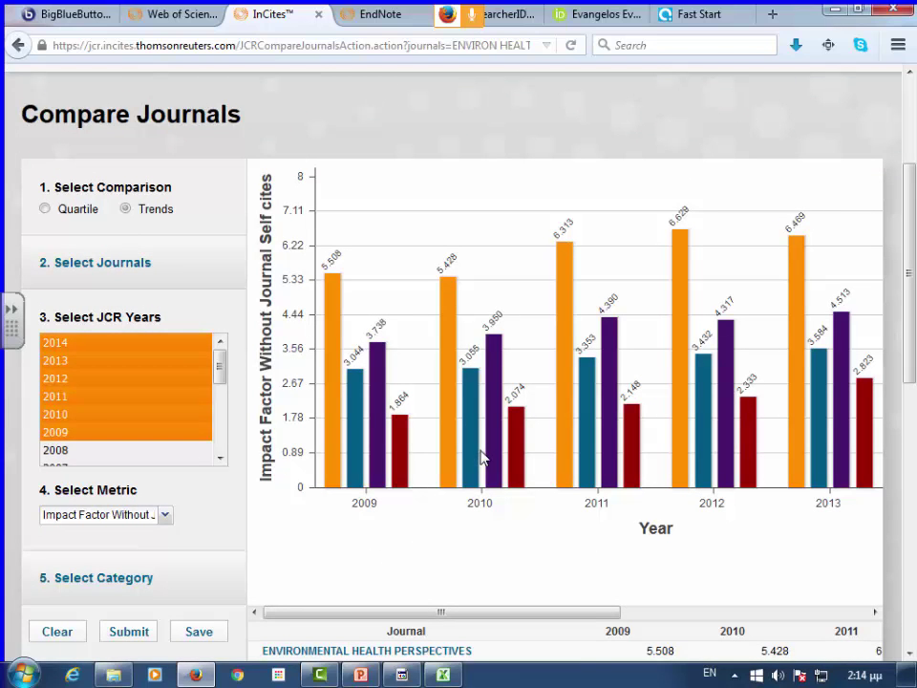
scroll(440, 496, "down", 2)
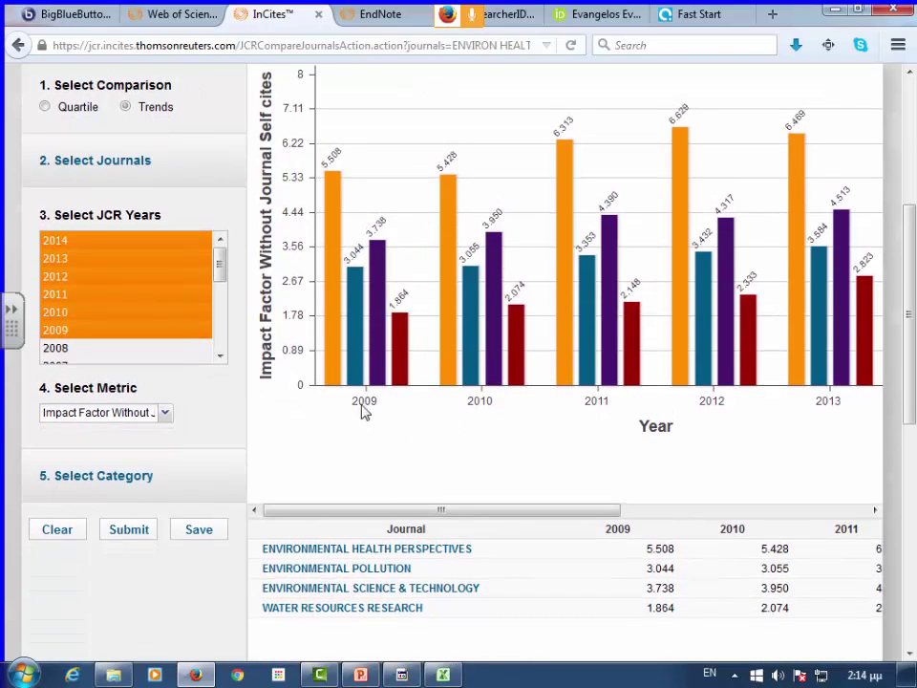
left_click_drag(464, 512, 695, 521)
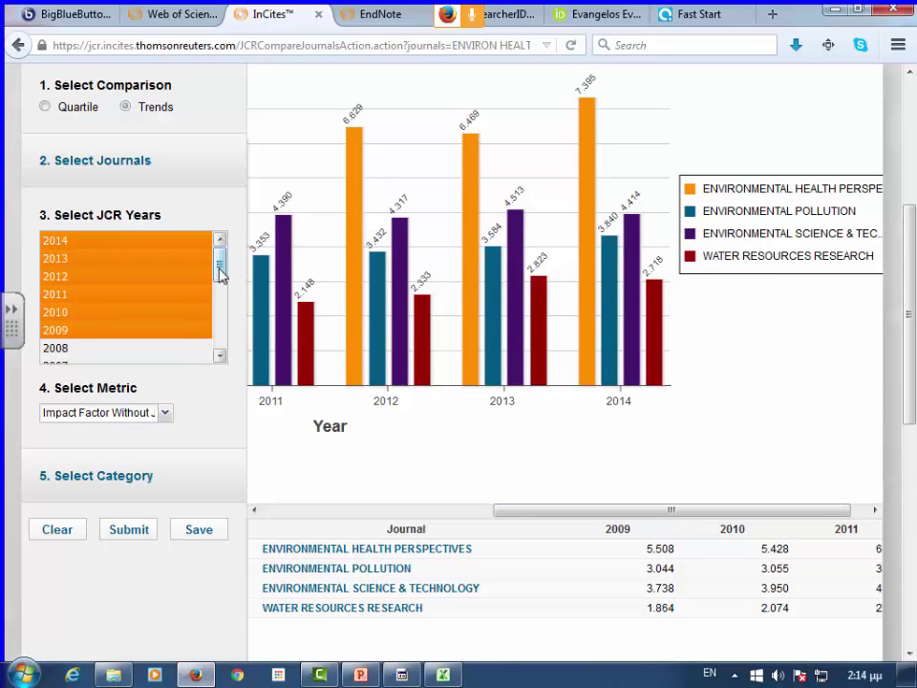
left_click_drag(220, 266, 223, 369)
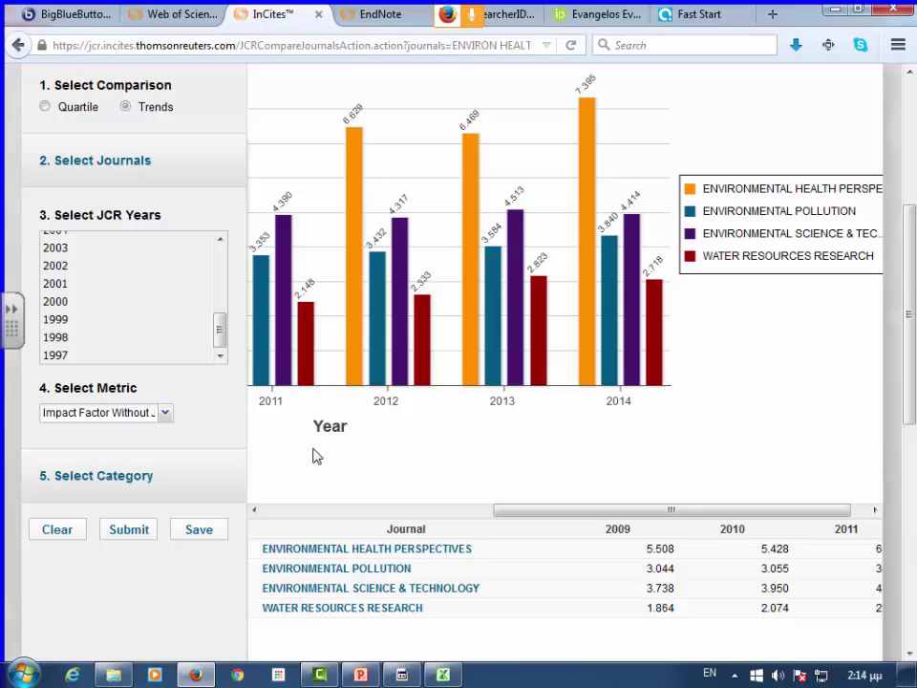
left_click_drag(539, 512, 552, 516)
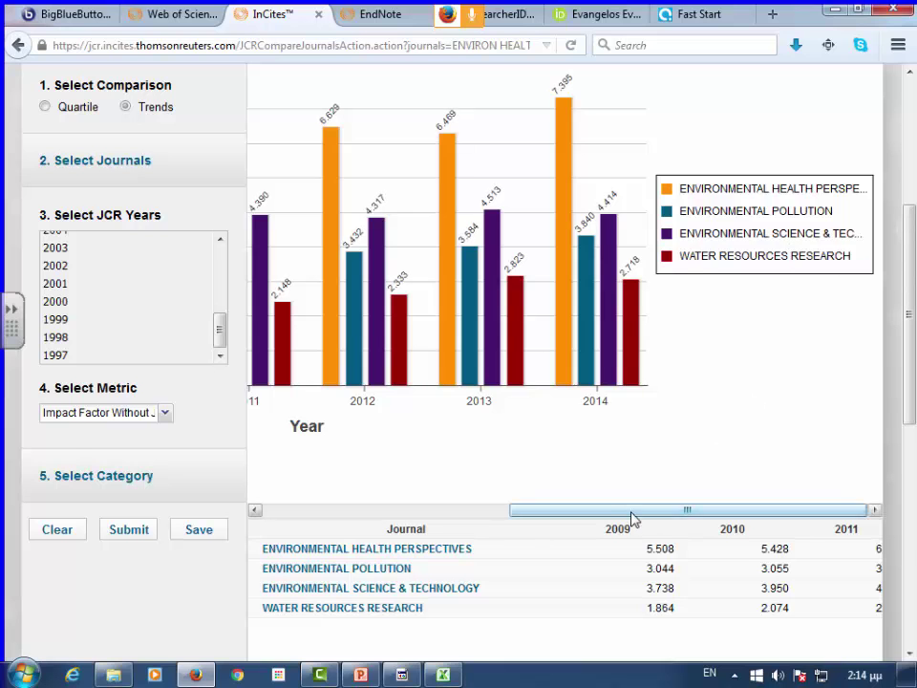
left_click_drag(632, 519, 374, 507)
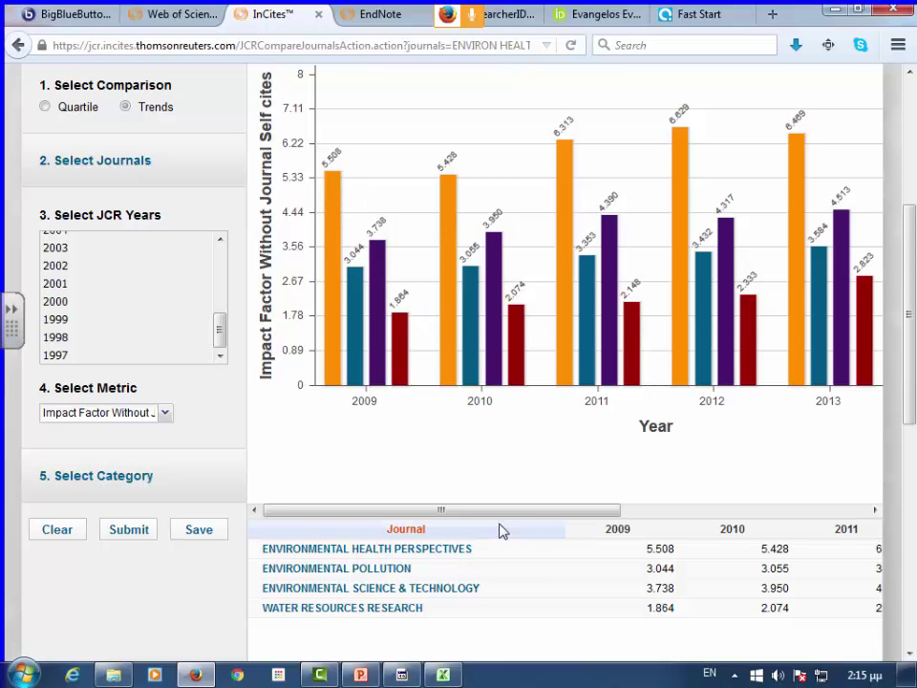
left_click_drag(504, 514, 763, 518)
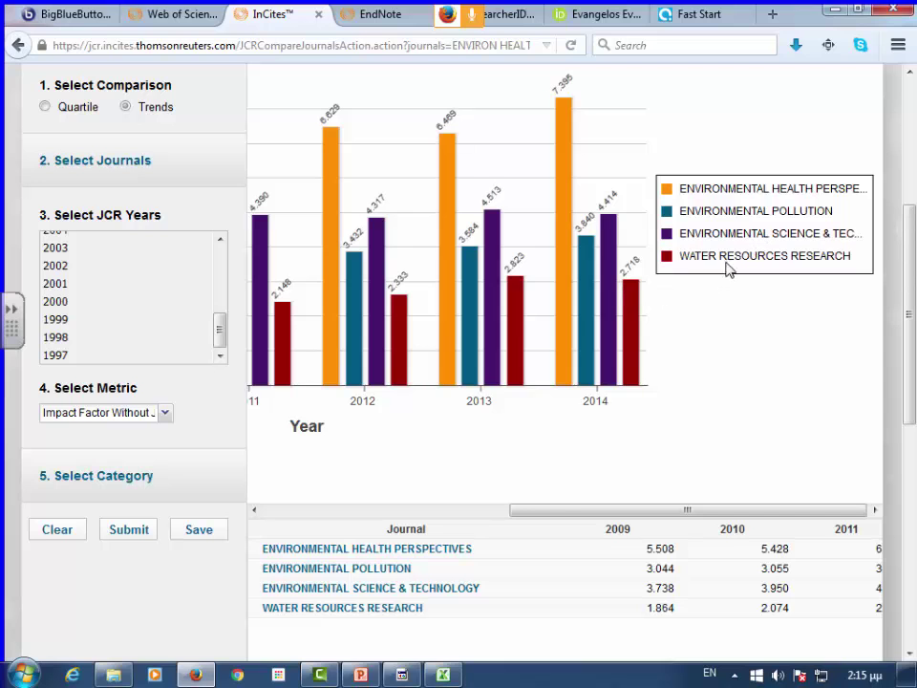
scroll(761, 331, "up", 5)
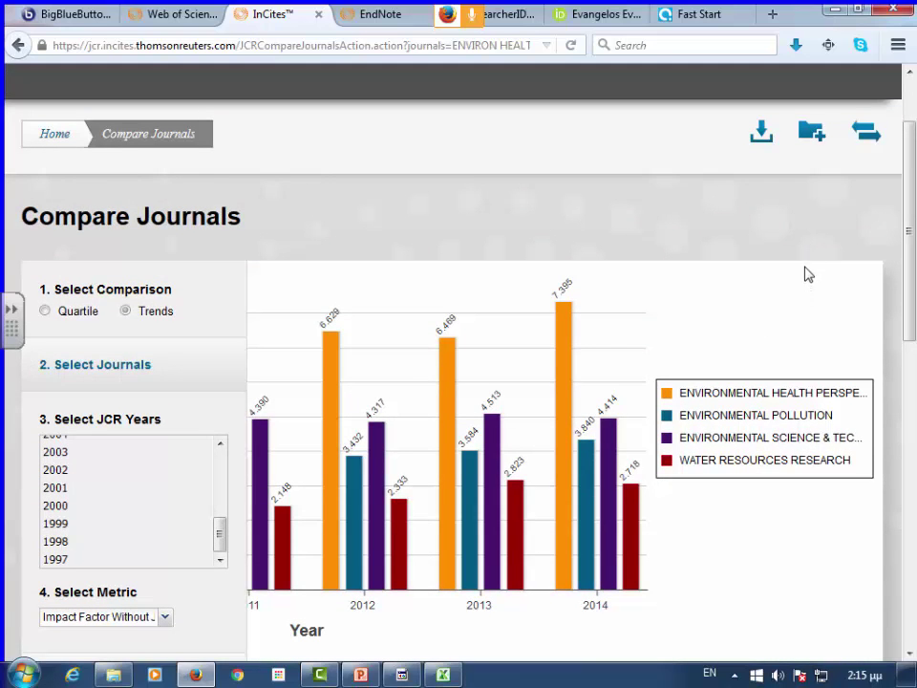
- Download the trends comparison as a PDF, review its metrics table, and return to Compare Journals
left_click(765, 144)
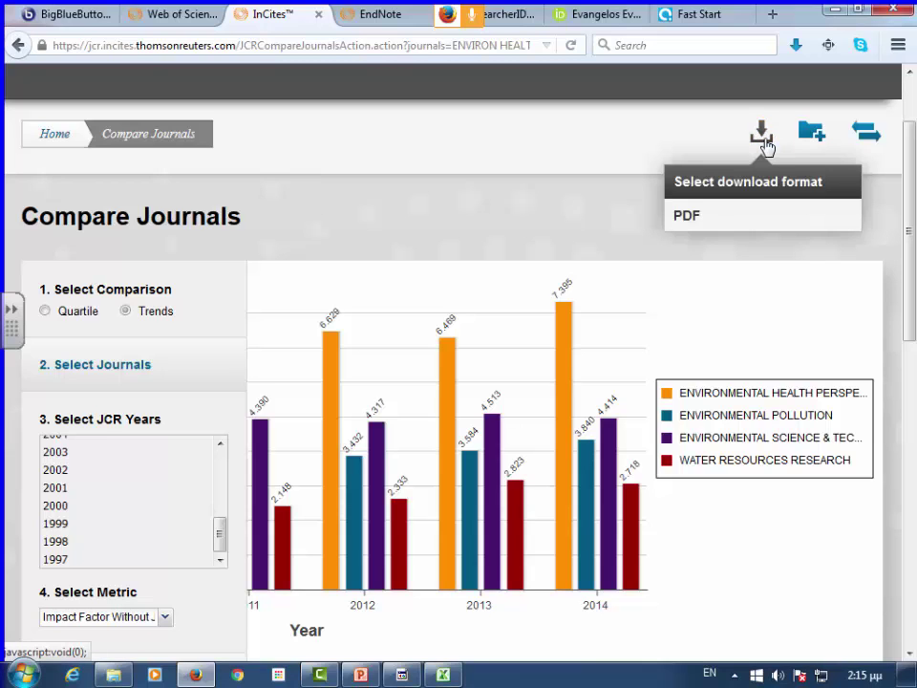
left_click(736, 227)
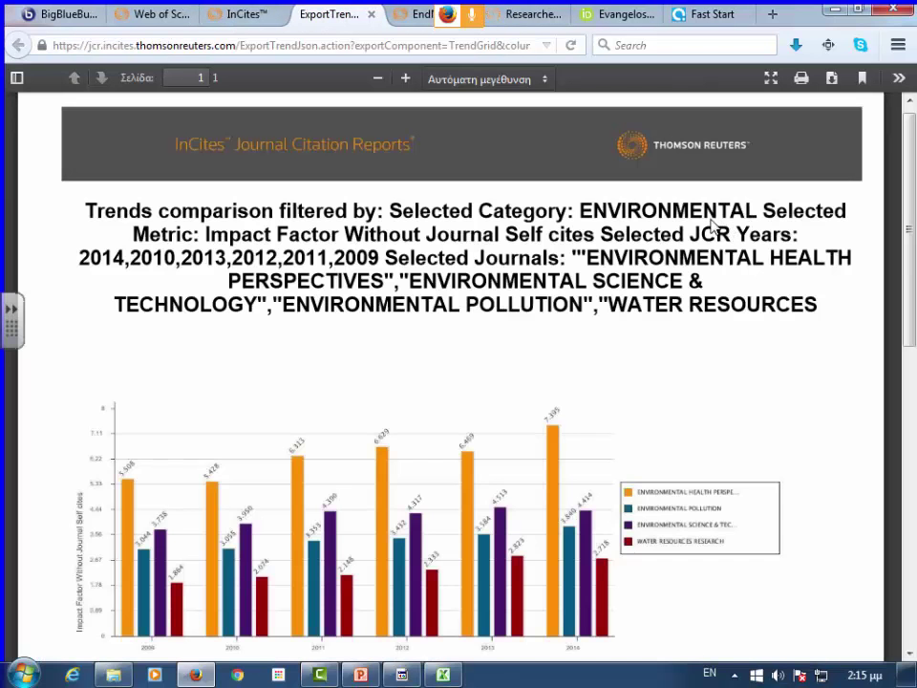
scroll(632, 245, "down", 2)
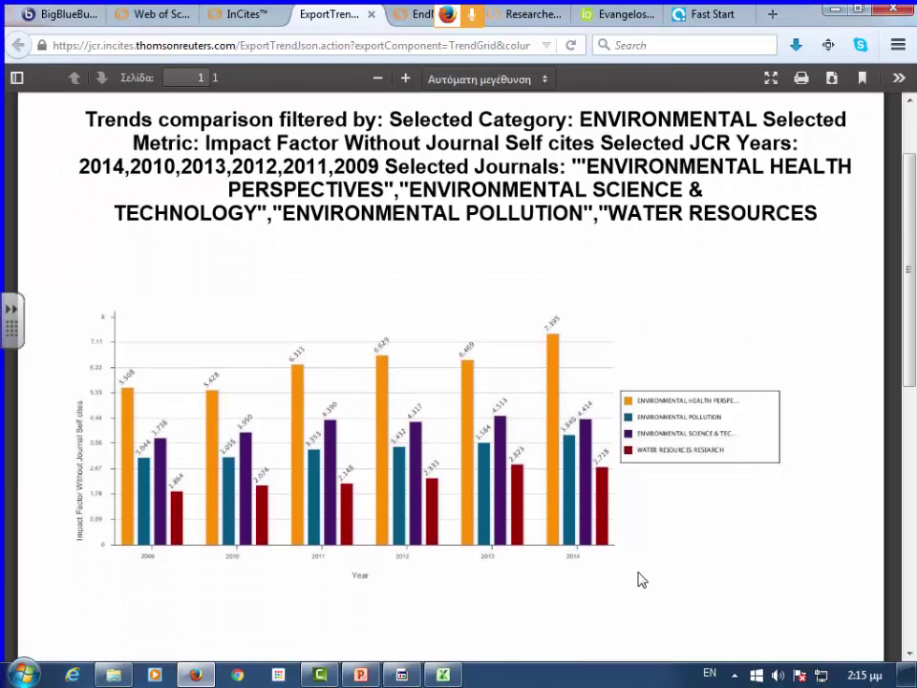
scroll(640, 567, "down", 5)
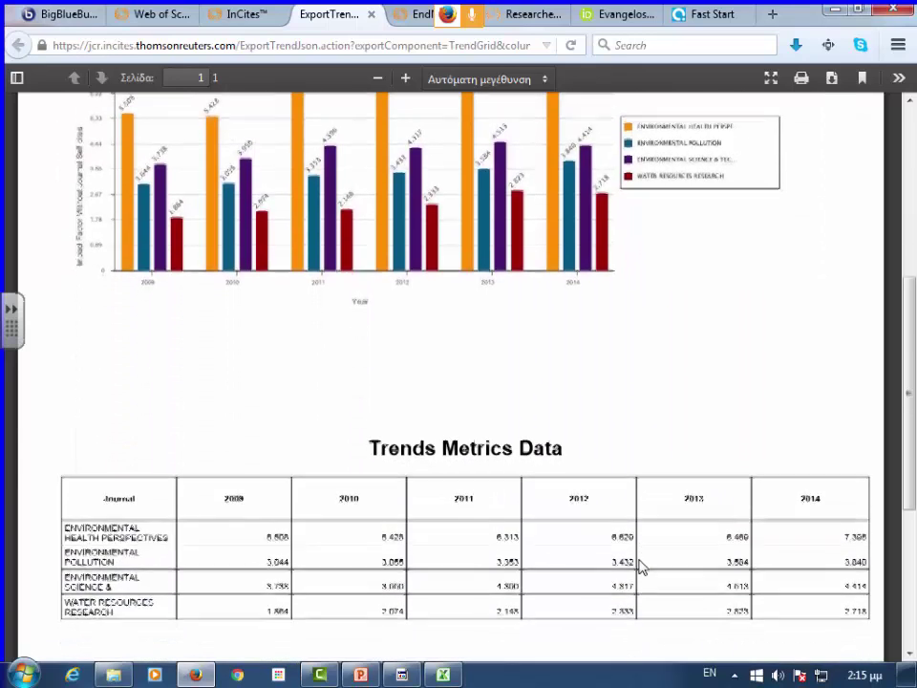
scroll(640, 568, "down", 2)
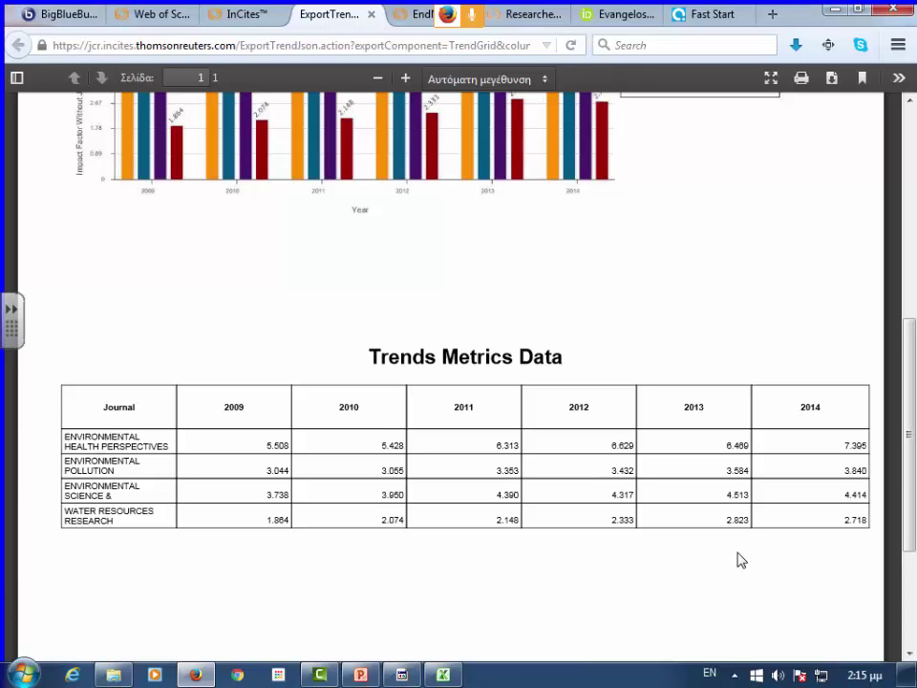
scroll(745, 552, "up", 5)
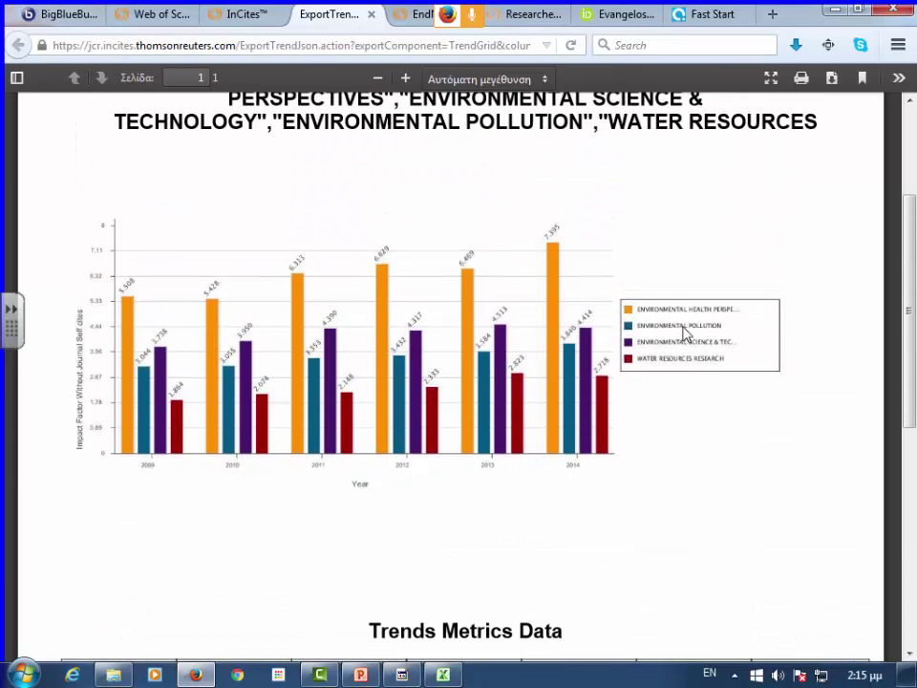
left_click(251, 14)
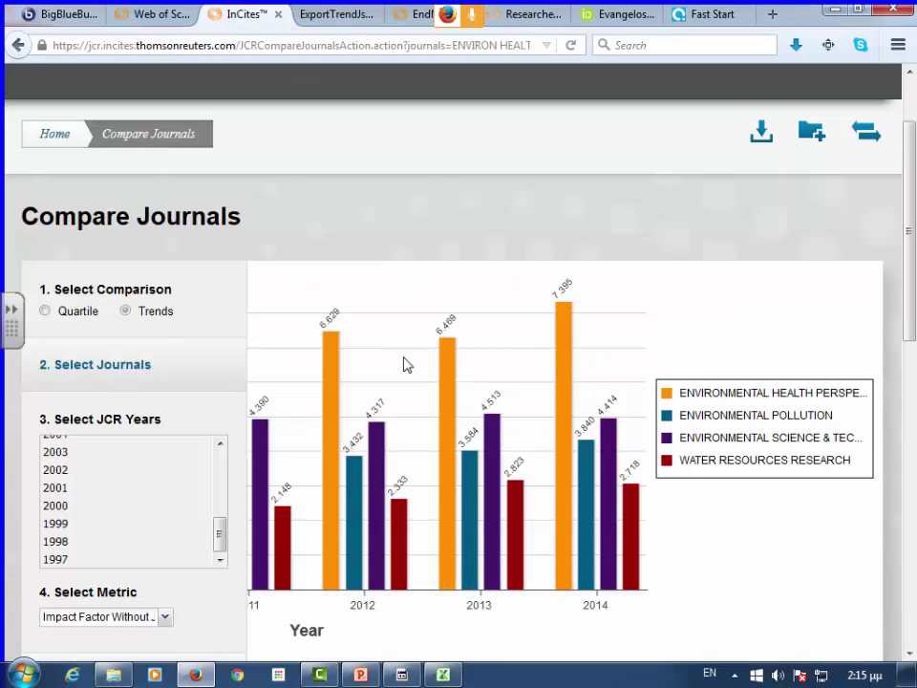
- Return to the JCR home page's 2014 Journals By Rank table, led by Energy & Environmental Science (20.523)
scroll(405, 364, "down", 3)
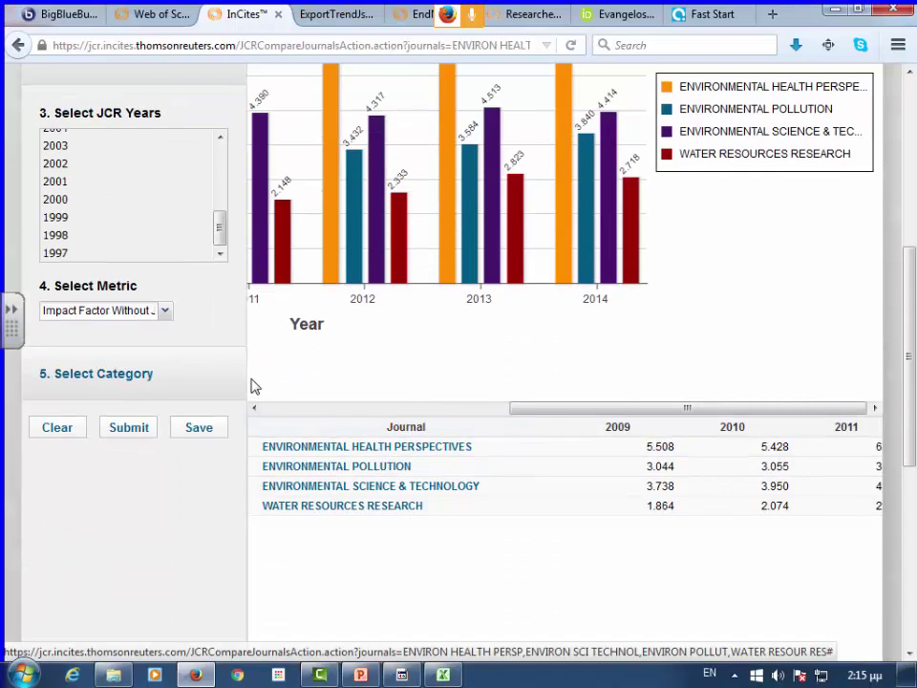
scroll(252, 384, "up", 4)
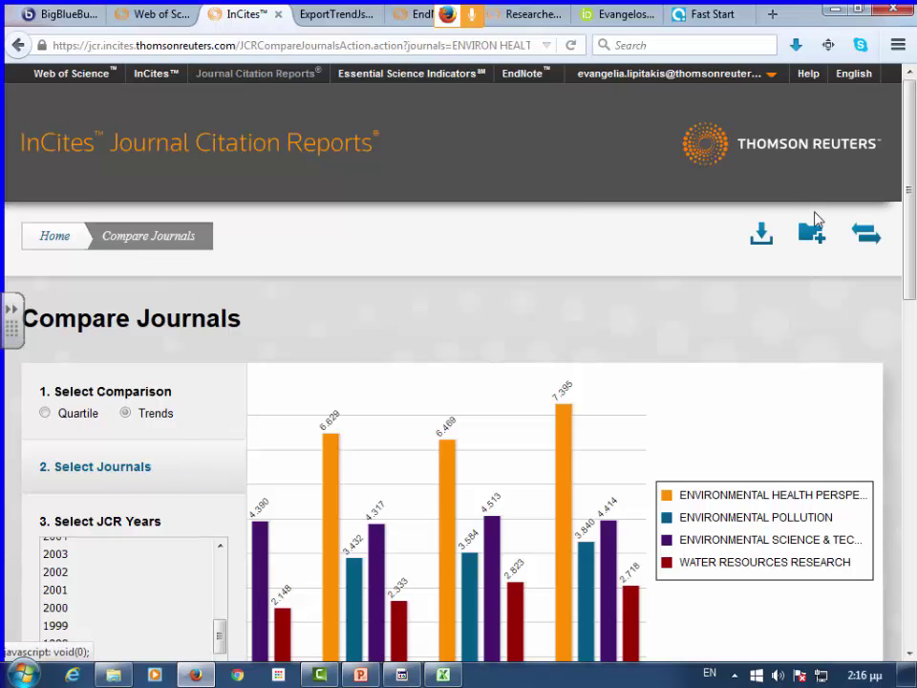
left_click(55, 237)
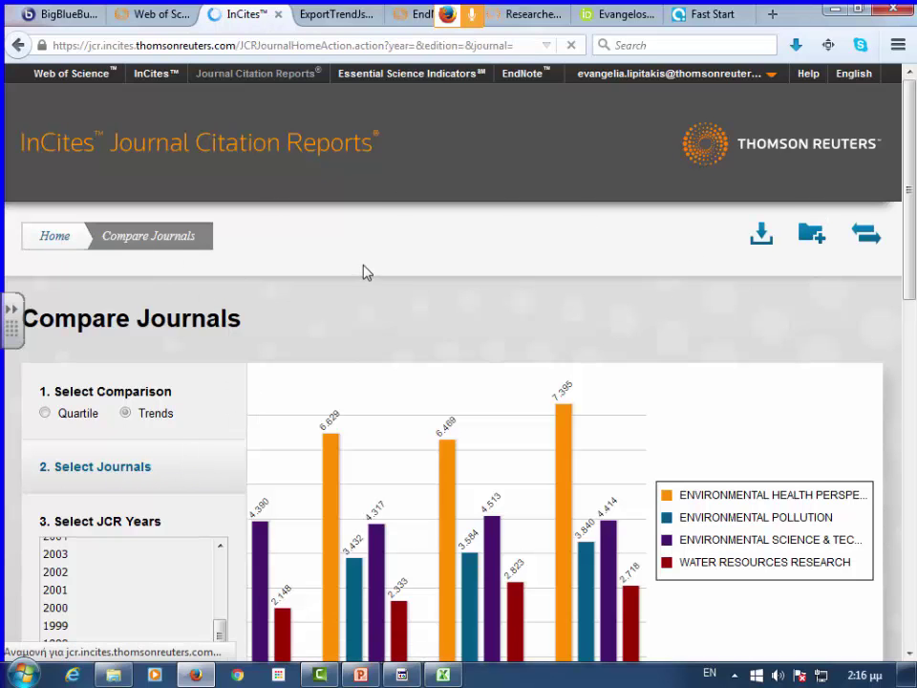
scroll(514, 300, "down", 2)
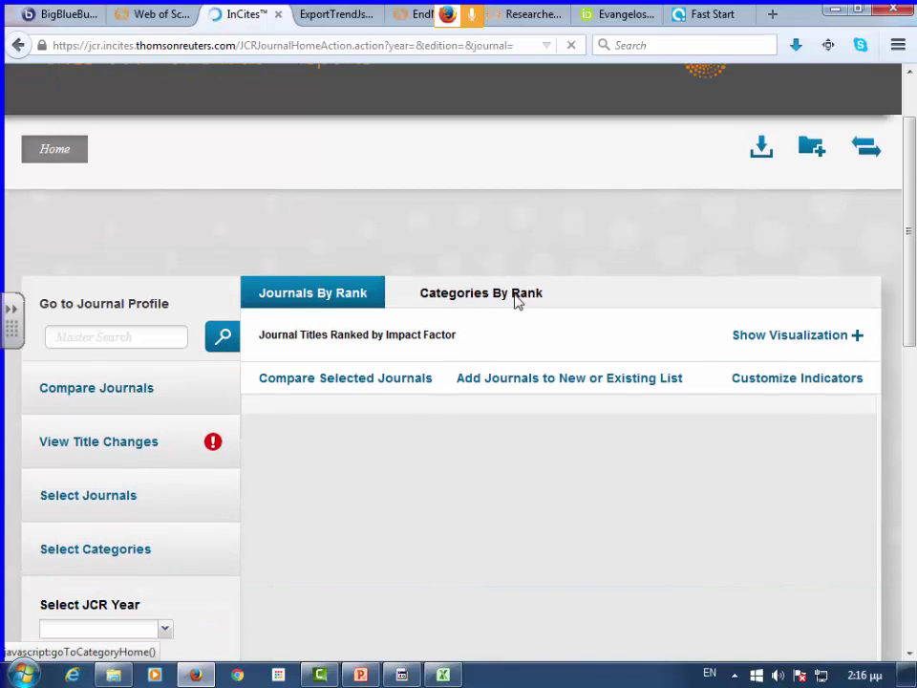
scroll(514, 297, "down", 2)
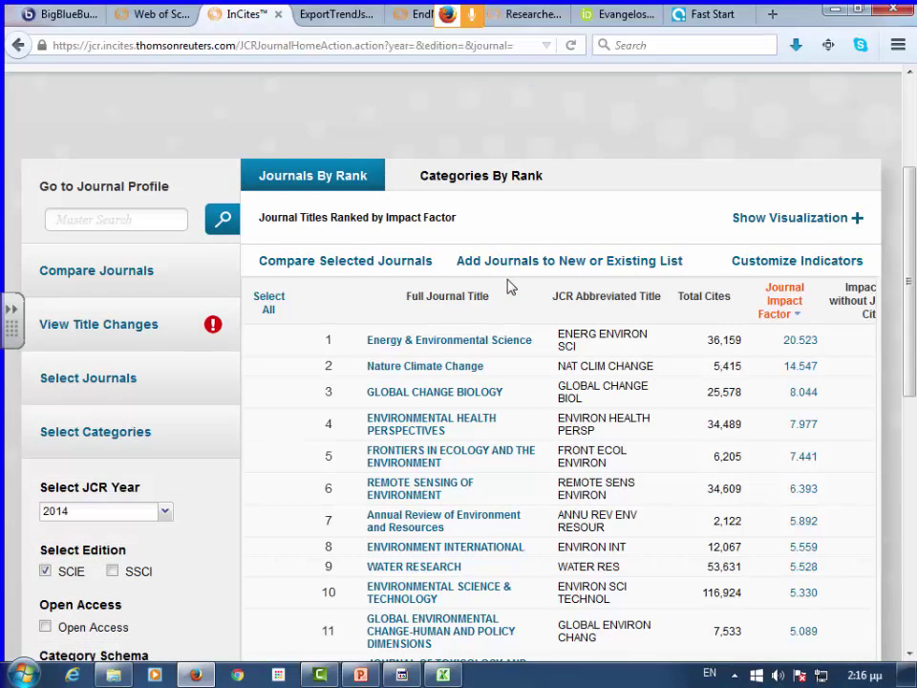
scroll(509, 287, "down", 1)
scroll(509, 286, "down", 2)
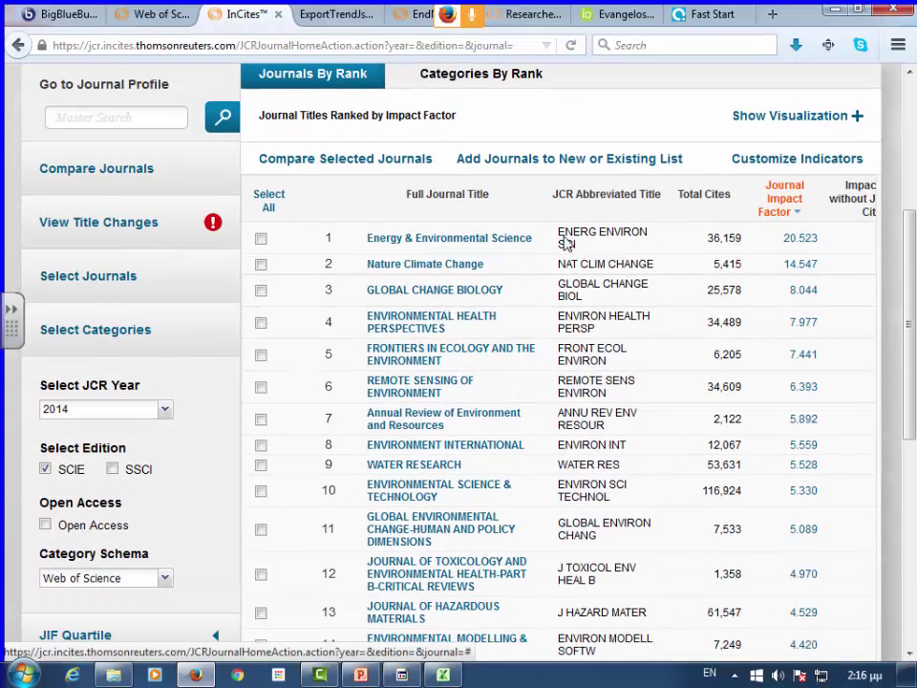
left_click(459, 266)
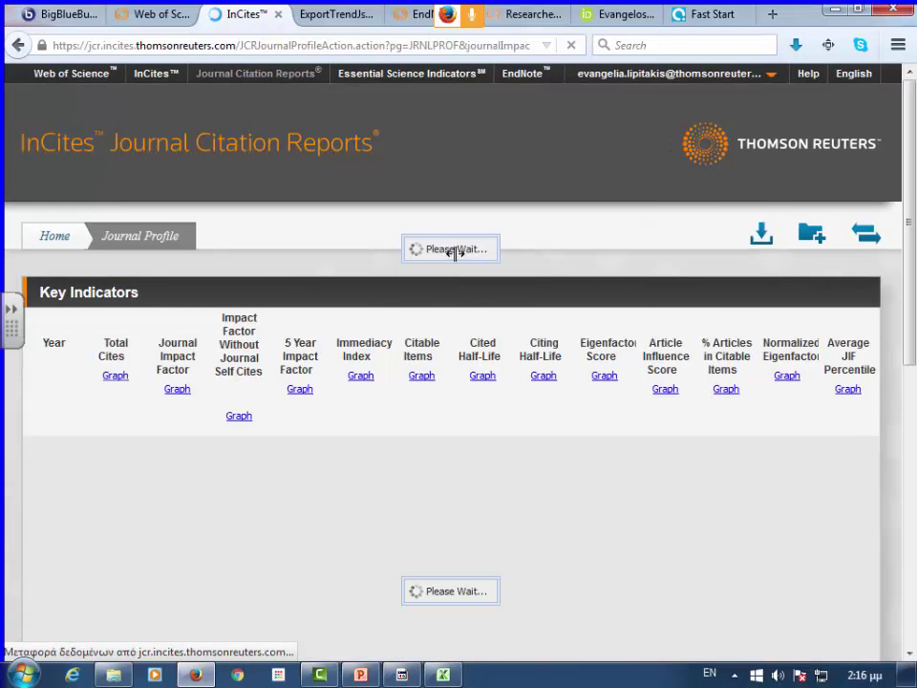
scroll(464, 260, "down", 2)
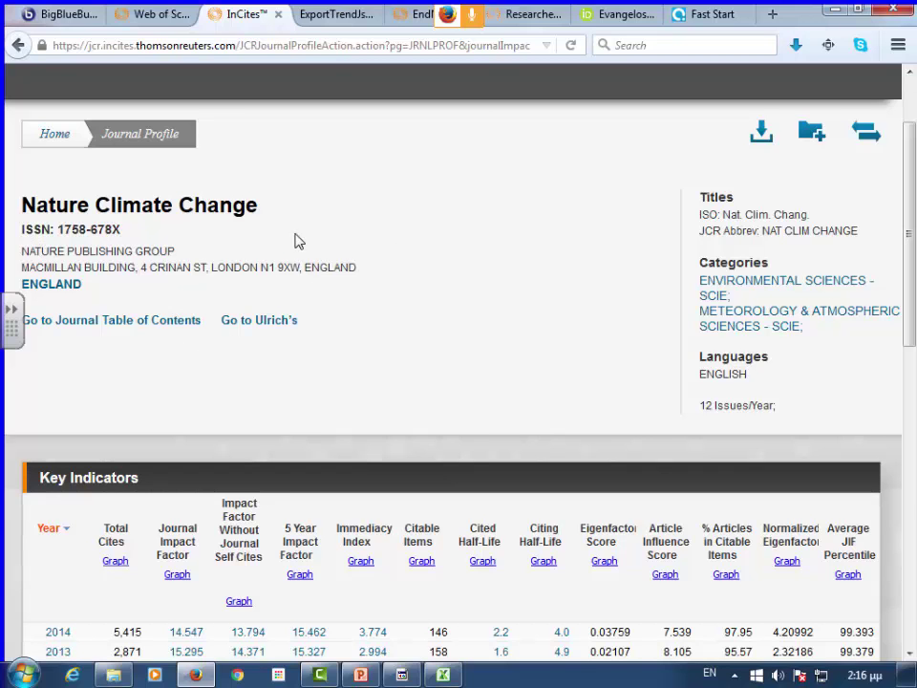
scroll(258, 234, "down", 2)
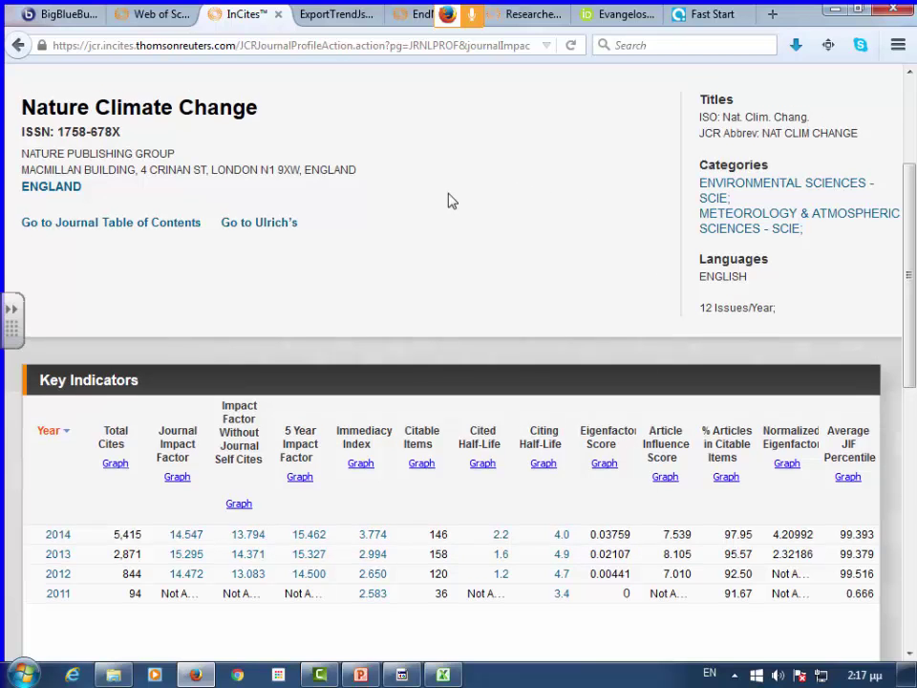
scroll(452, 201, "up", 2)
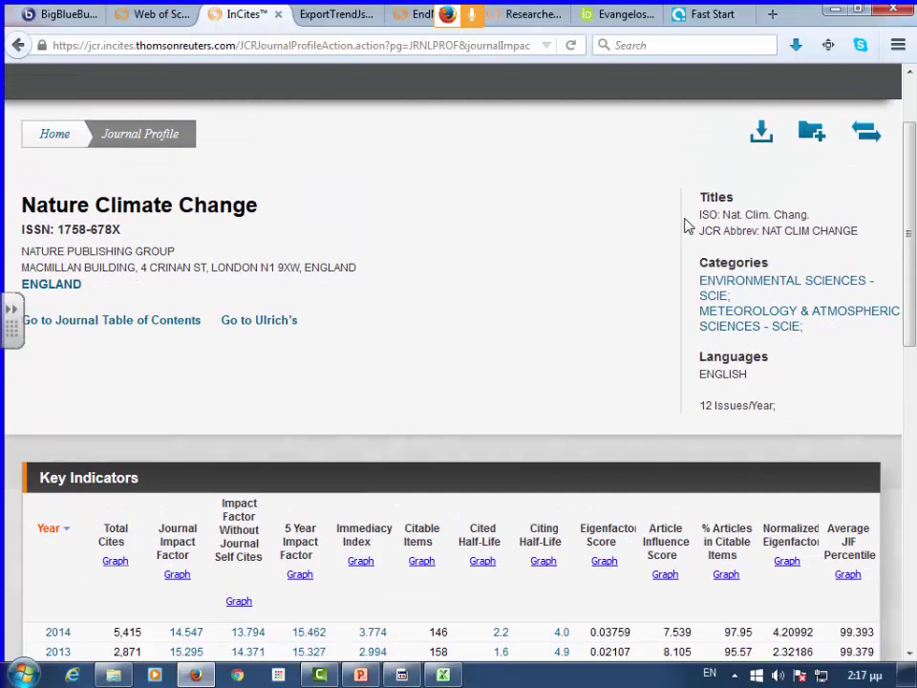
mouse_move(743, 285)
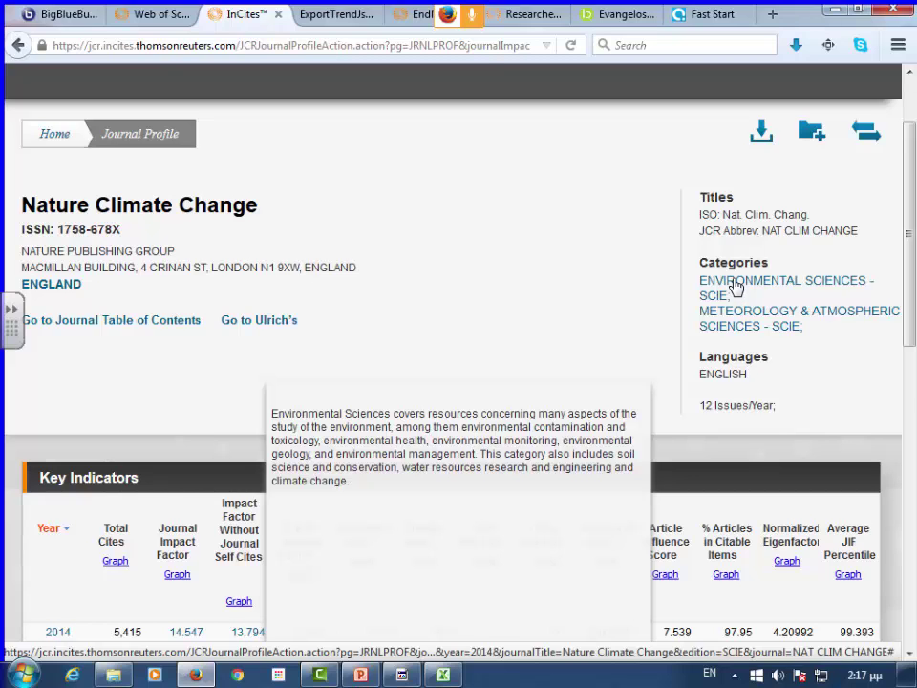
mouse_move(753, 323)
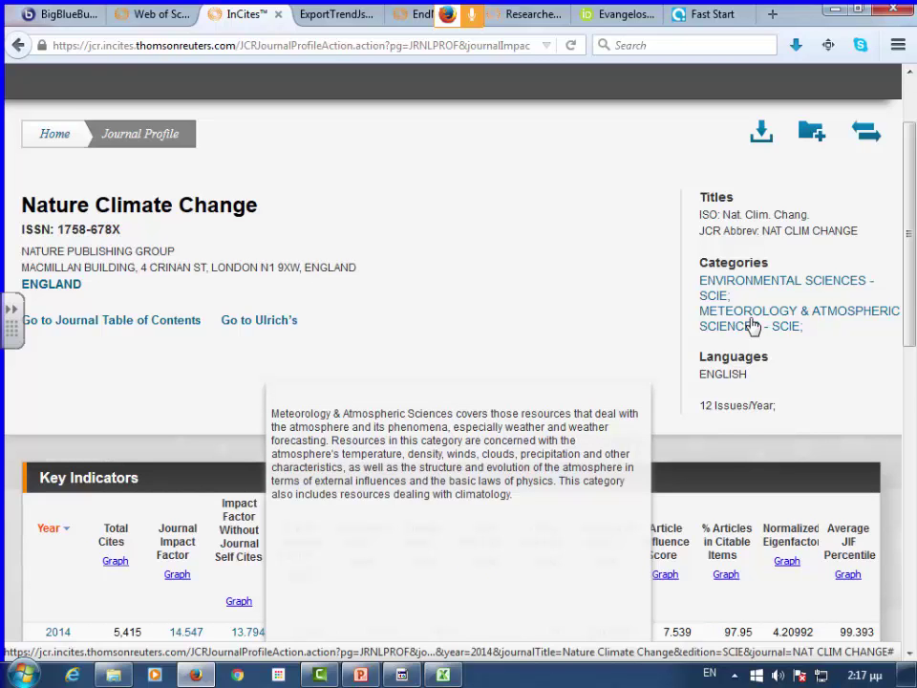
scroll(532, 286, "down", 3)
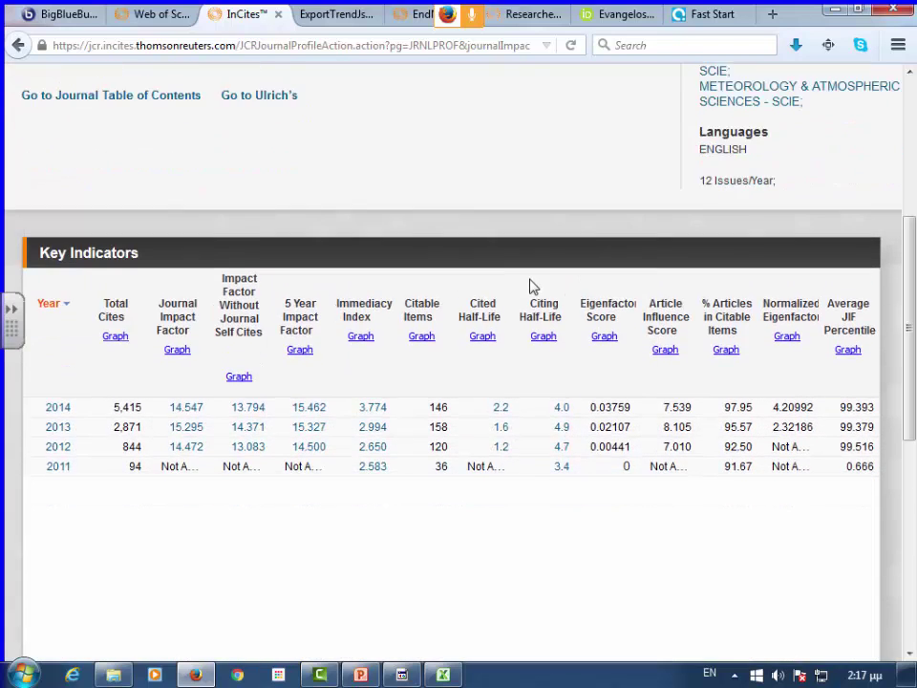
scroll(516, 296, "down", 1)
scroll(376, 262, "up", 4)
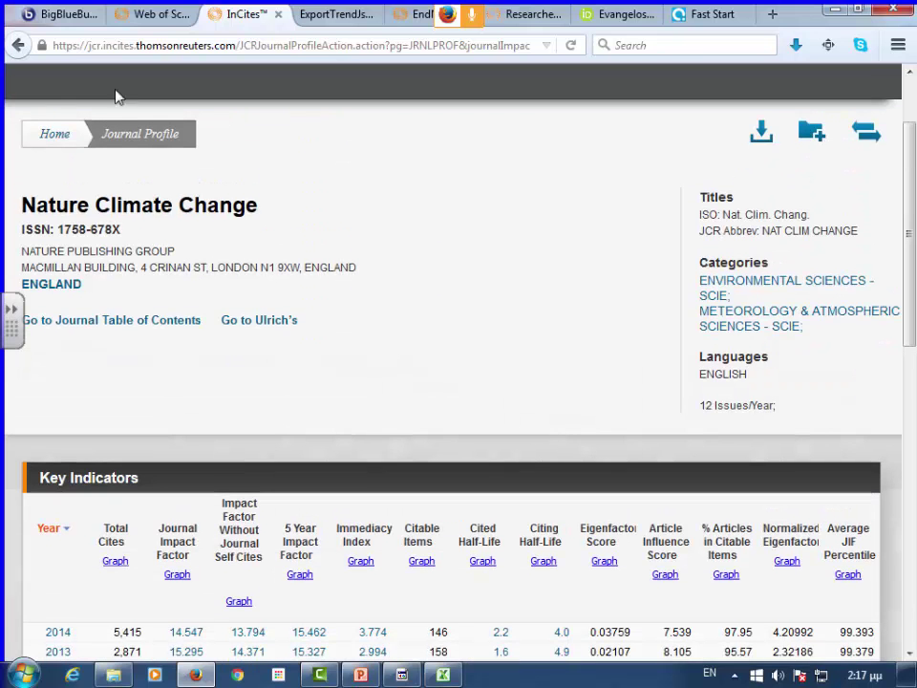
- Go back to the 2014 SCIE journal ranking, showing Nature Climate Change second at 14.547
left_click(17, 45)
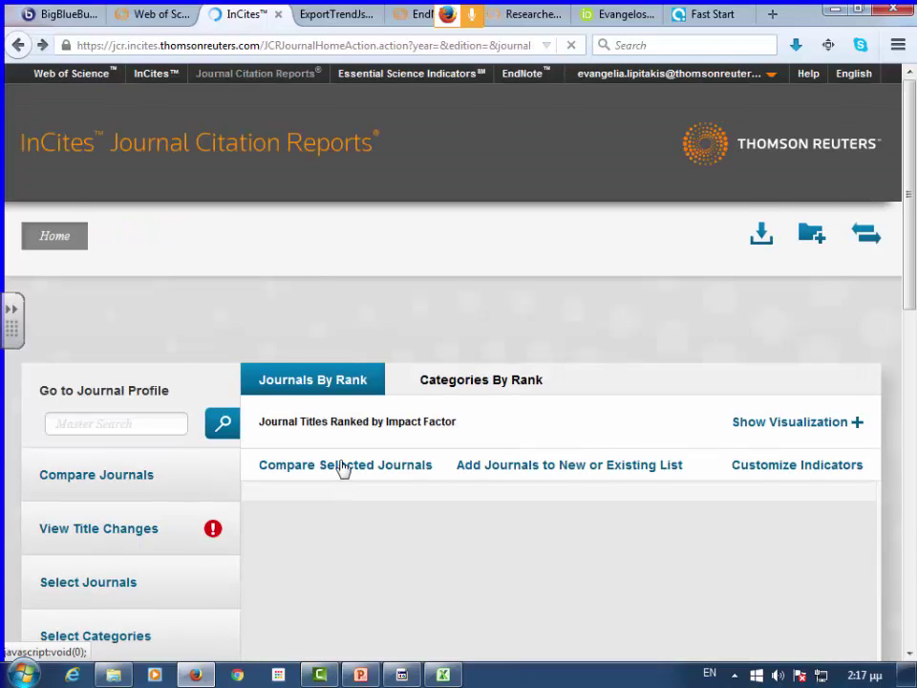
scroll(346, 465, "down", 2)
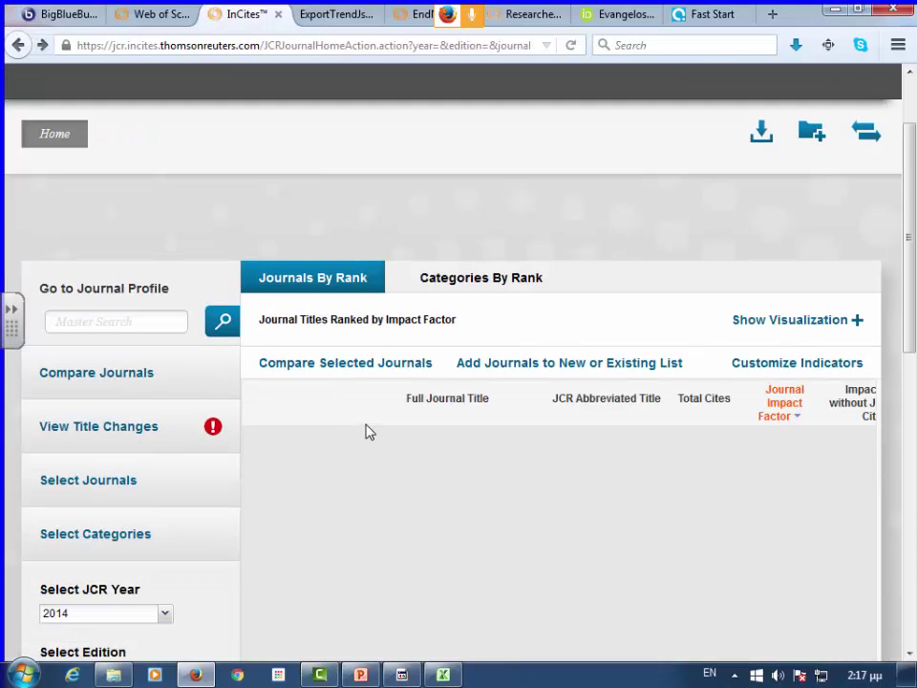
scroll(373, 431, "down", 3)
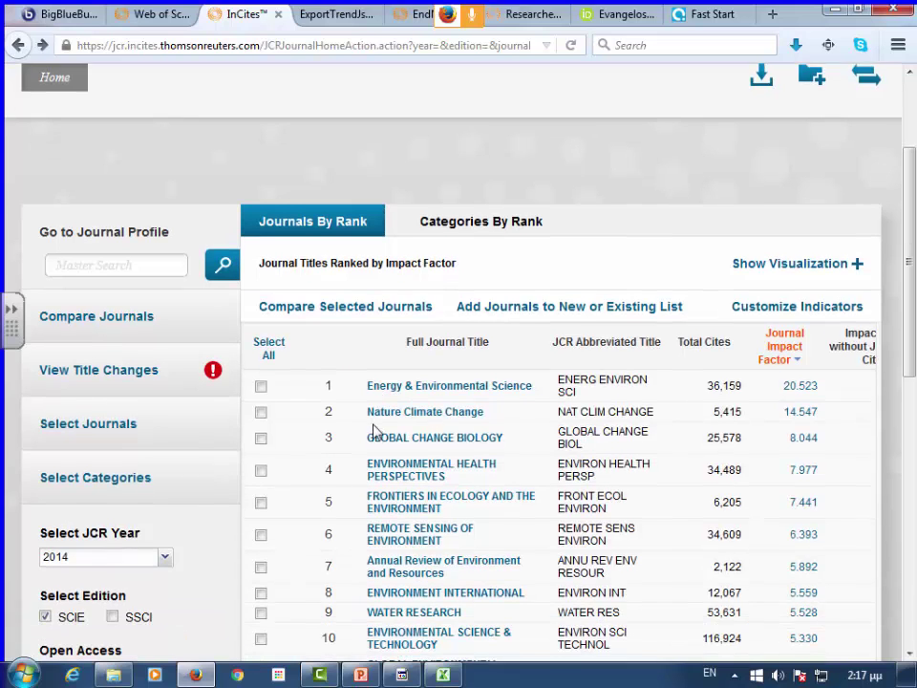
scroll(399, 405, "down", 4)
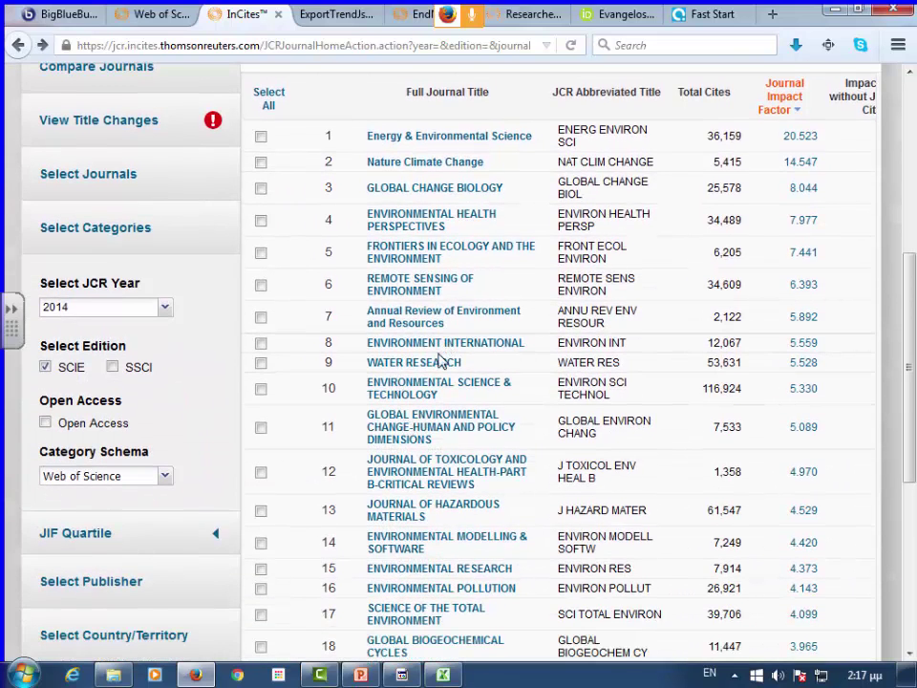
- Open the WATER RESEARCH profile and review its 1997–2014 key indicators, including the 2014 Impact Factor 5.528
left_click(441, 360)
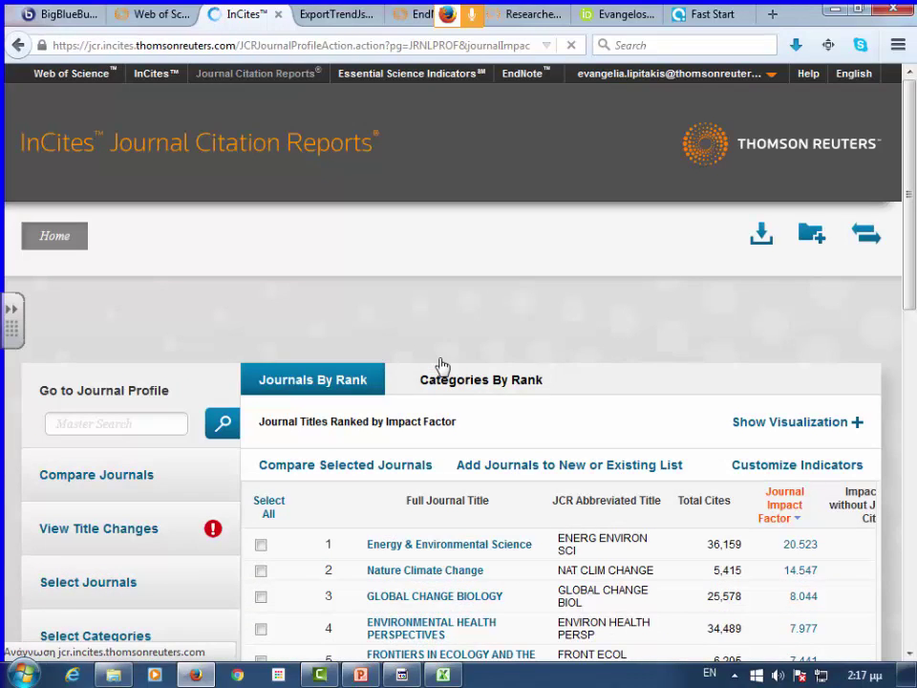
scroll(440, 366, "down", 2)
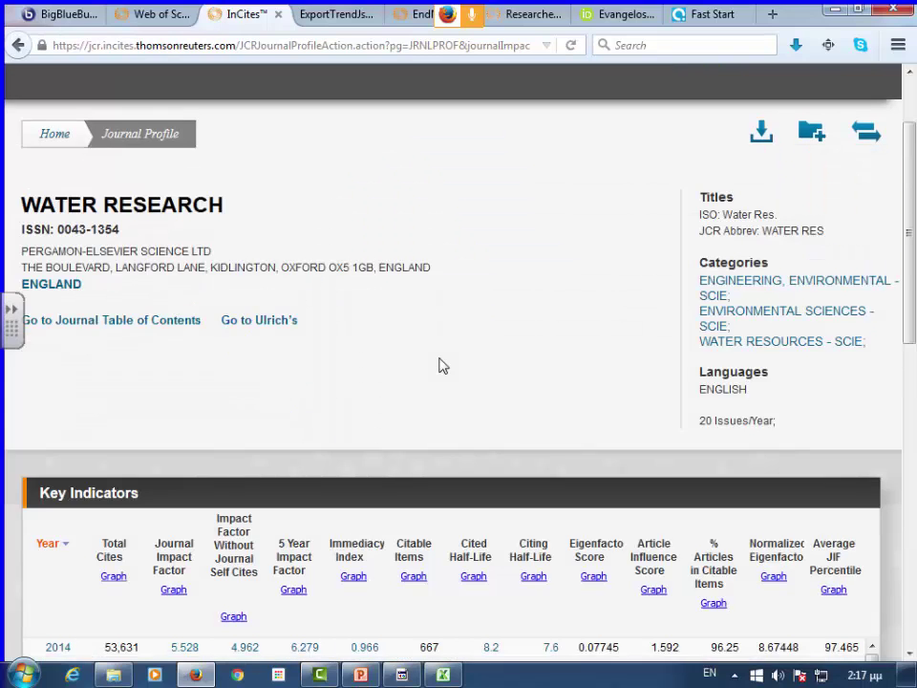
scroll(440, 365, "down", 5)
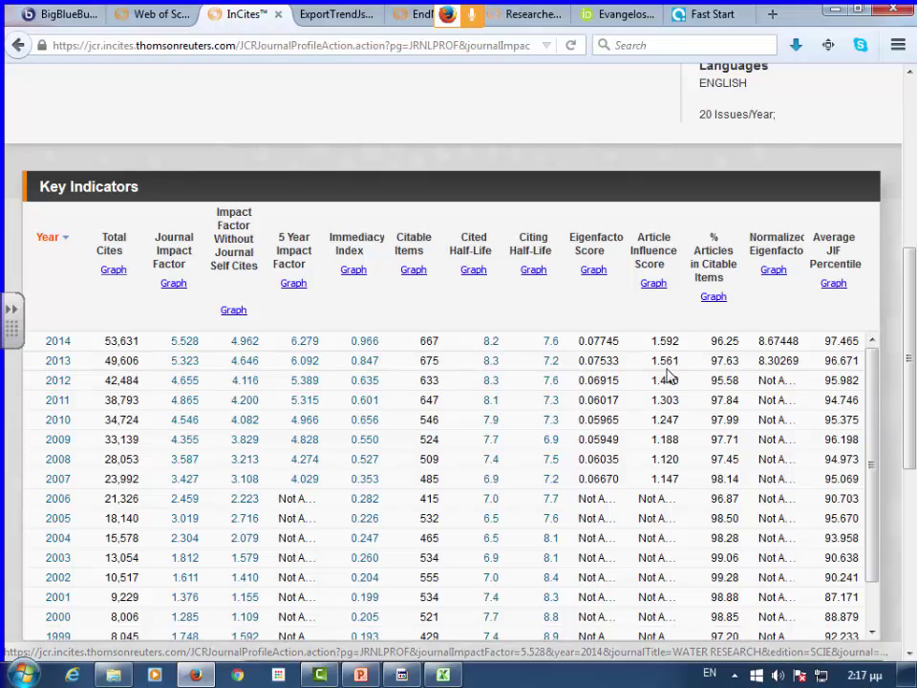
left_click_drag(872, 381, 858, 376)
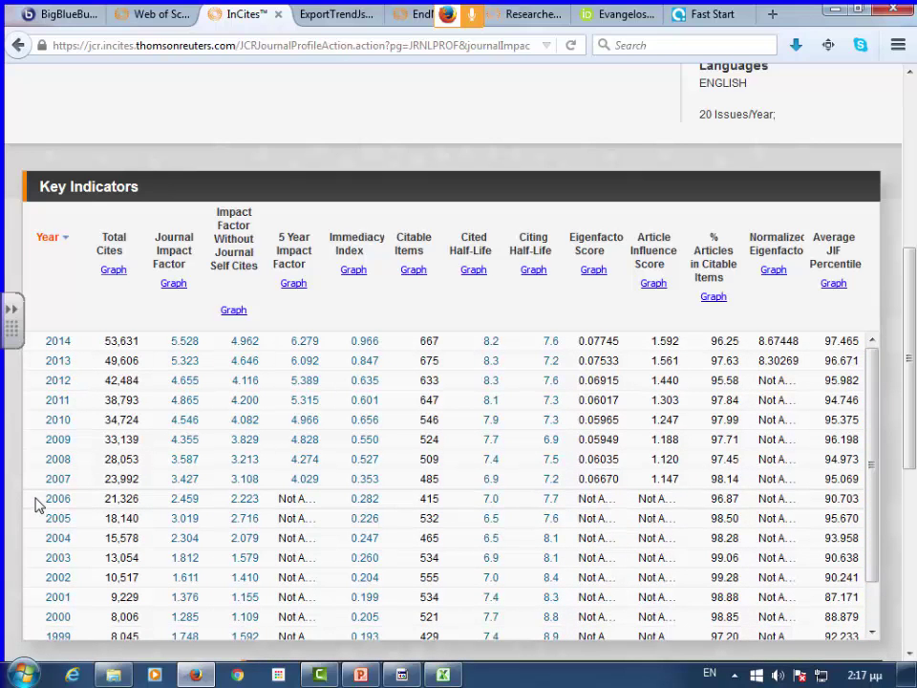
scroll(38, 503, "down", 1)
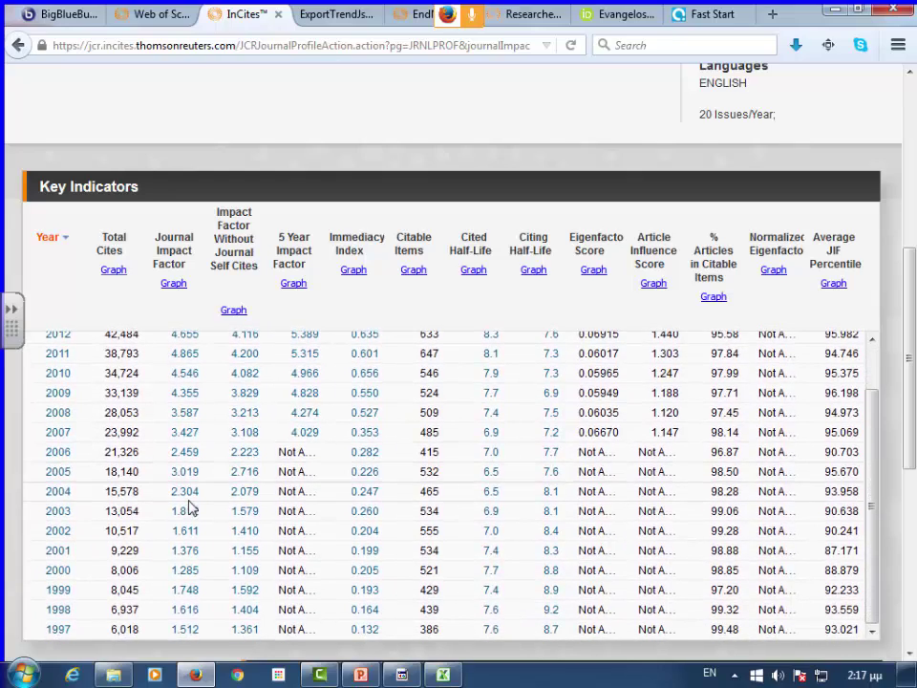
scroll(303, 501, "down", 2)
scroll(303, 501, "down", 2)
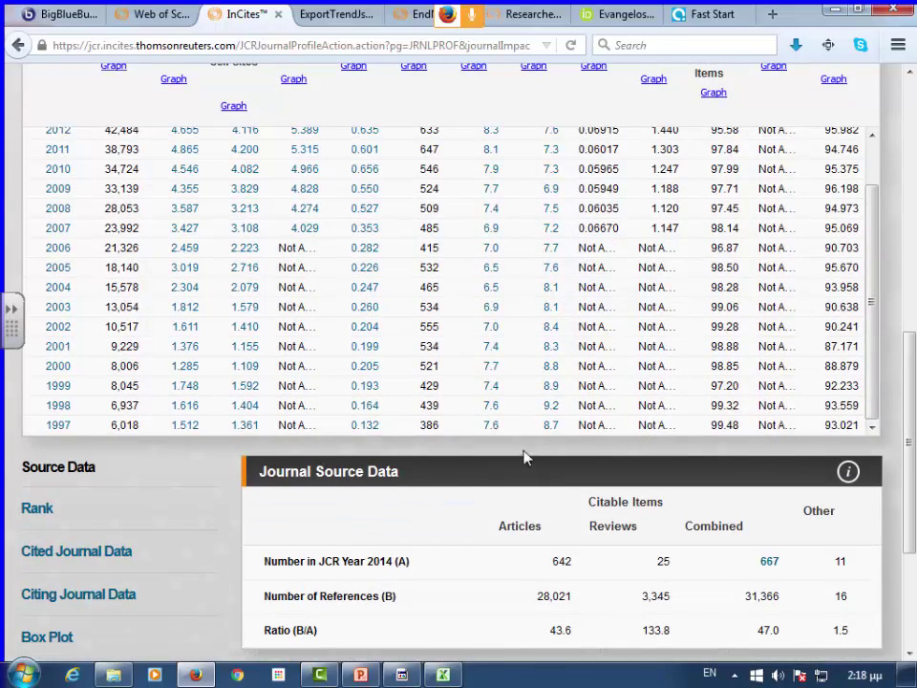
scroll(419, 429, "up", 1)
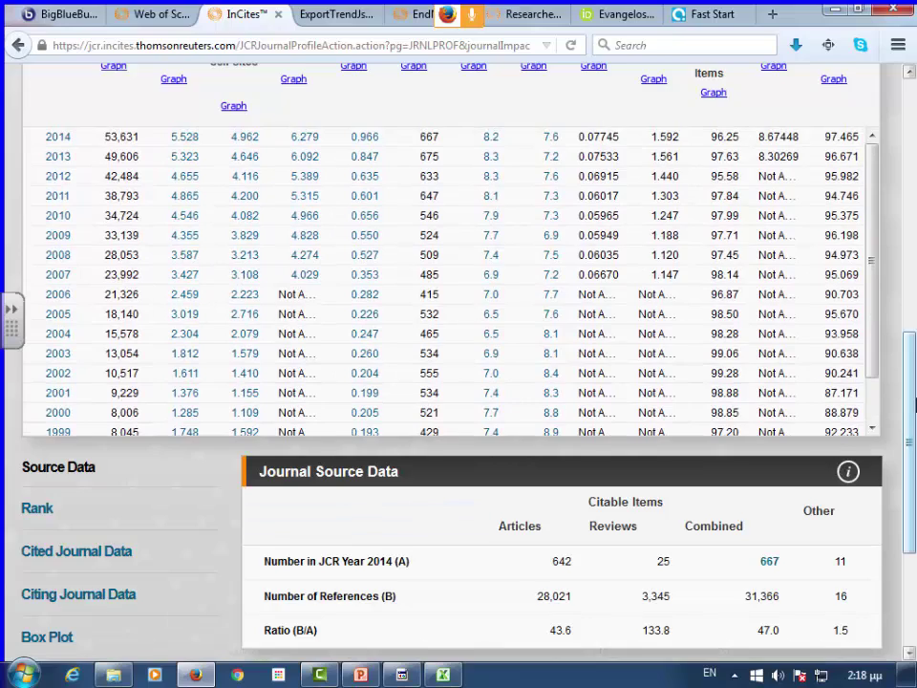
scroll(912, 404, "up", 2)
scroll(912, 404, "up", 2)
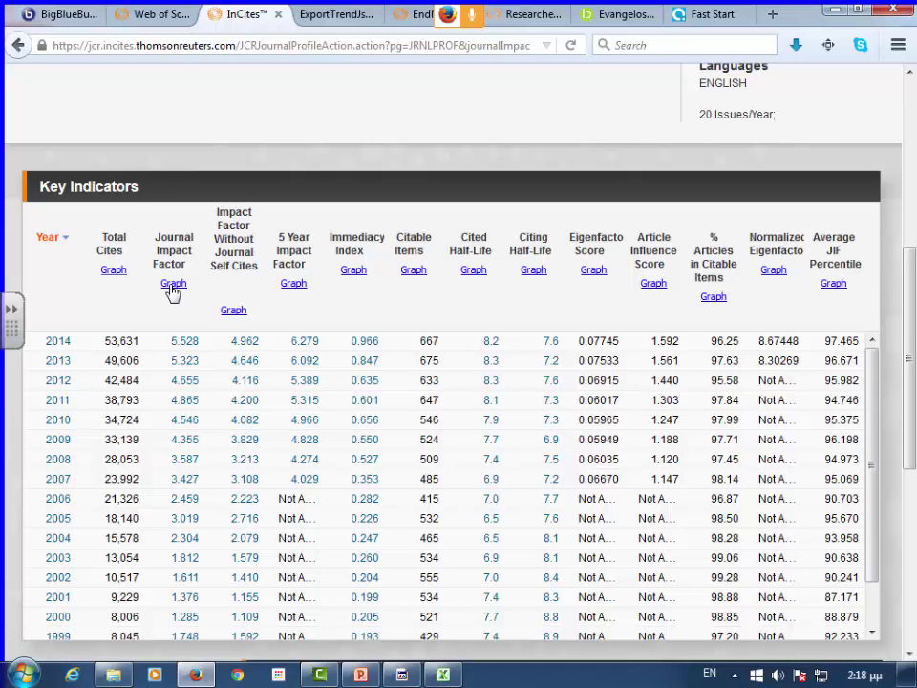
- Graph Water Research's Journal Impact Factor and extend the Metric Trend chart to all years
left_click(173, 284)
scroll(555, 333, "down", 3)
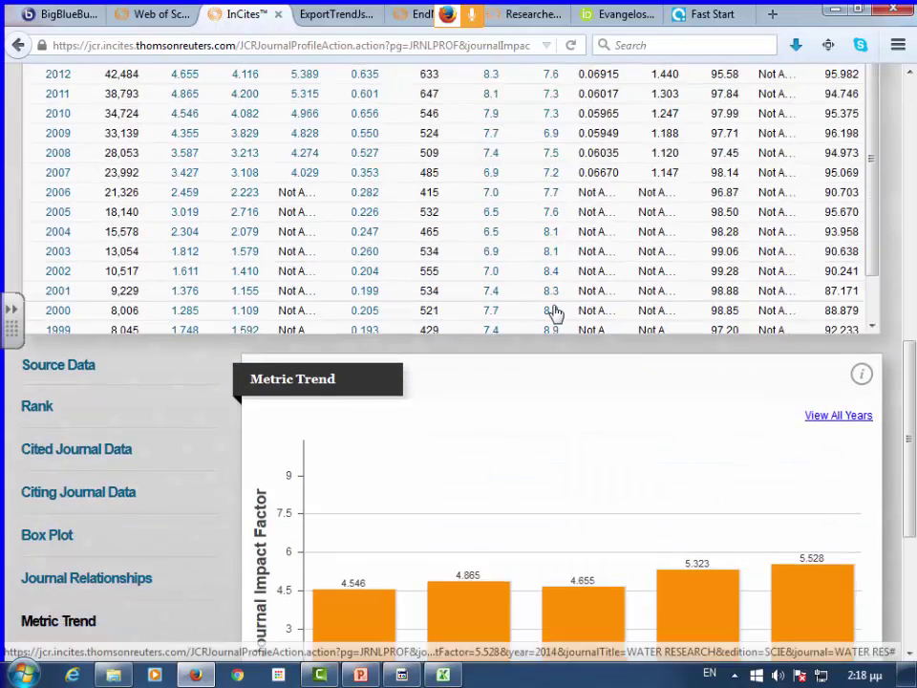
scroll(555, 314, "down", 2)
scroll(605, 374, "down", 2)
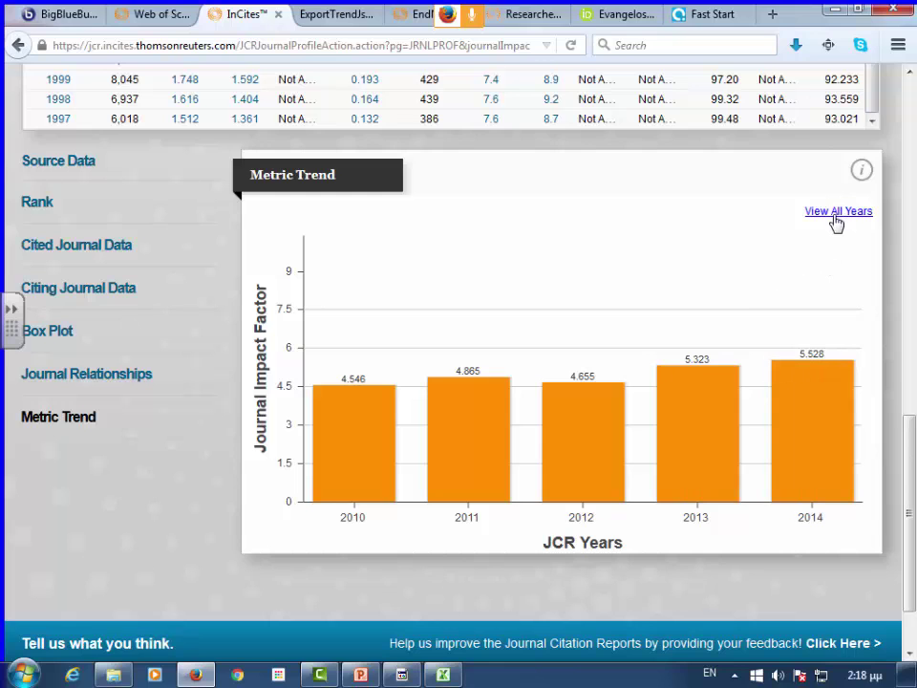
left_click(835, 214)
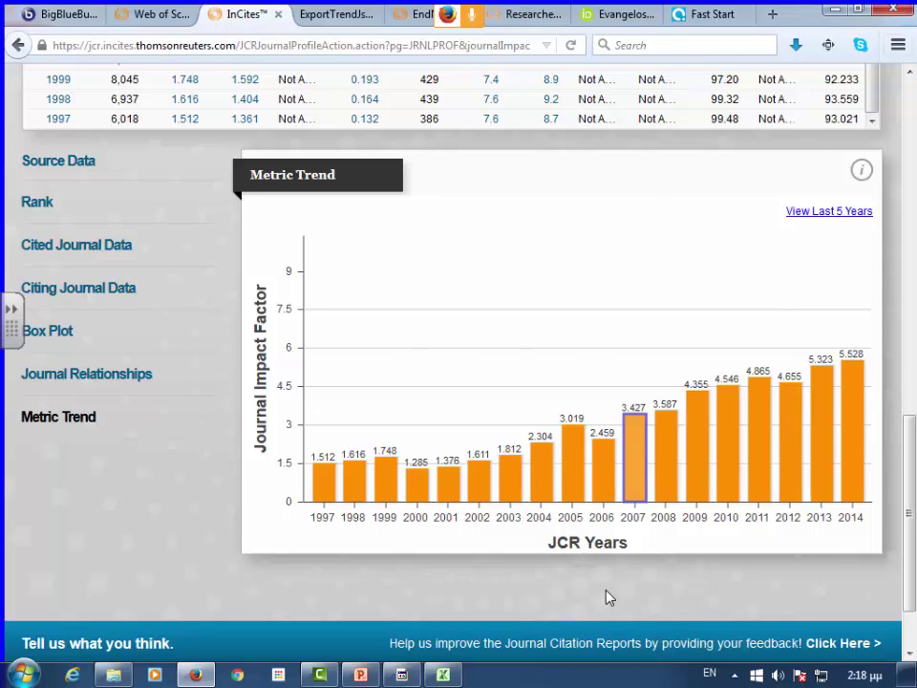
scroll(380, 585, "up", 1)
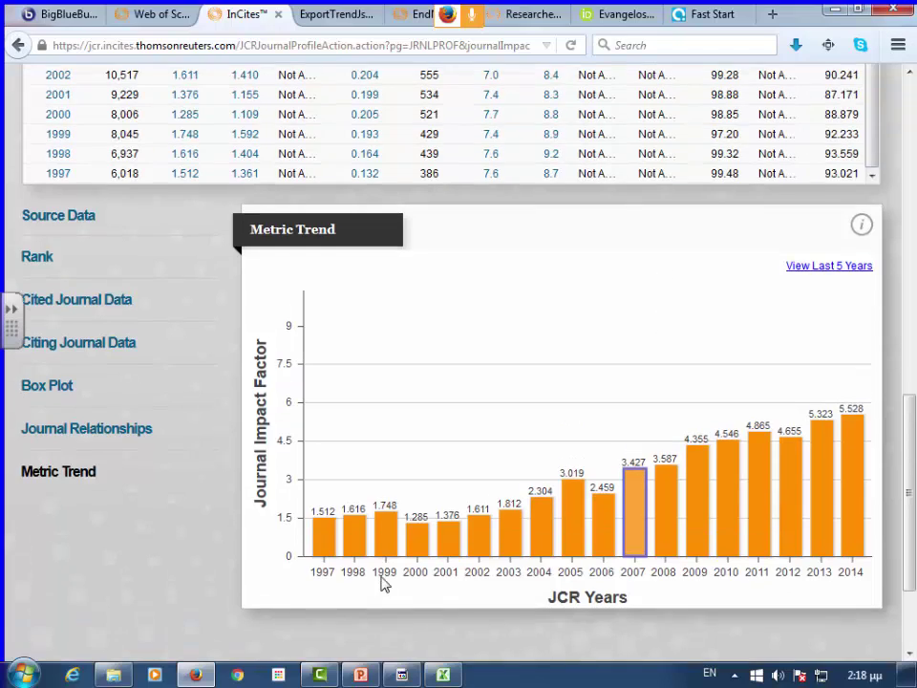
scroll(382, 584, "up", 6)
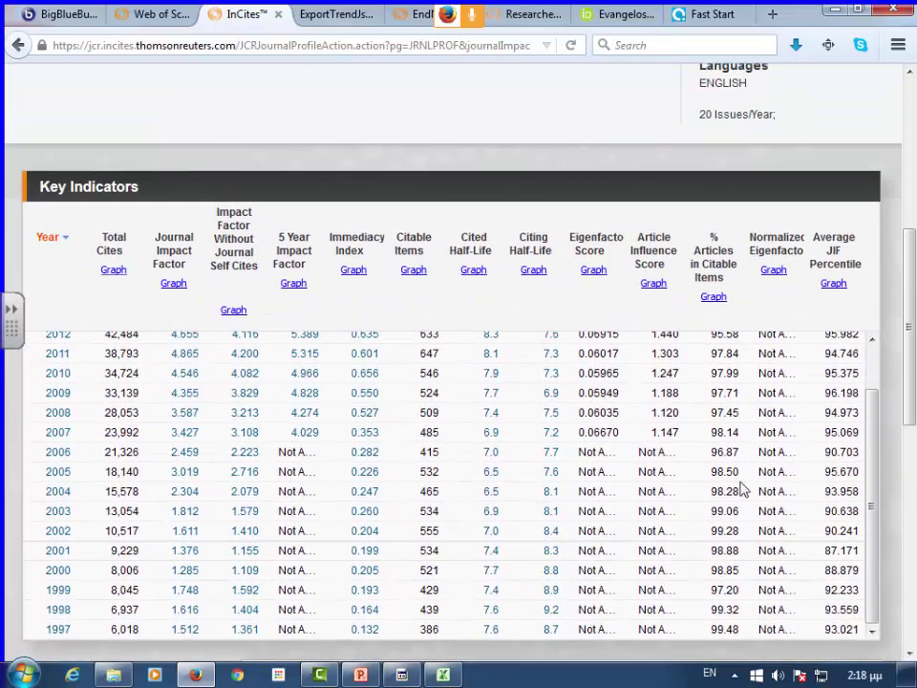
- Show the 2014 Impact Factor calculation for Water Research: 7231 cites ÷ 1308 items = 5.528
left_click_drag(867, 446, 876, 385)
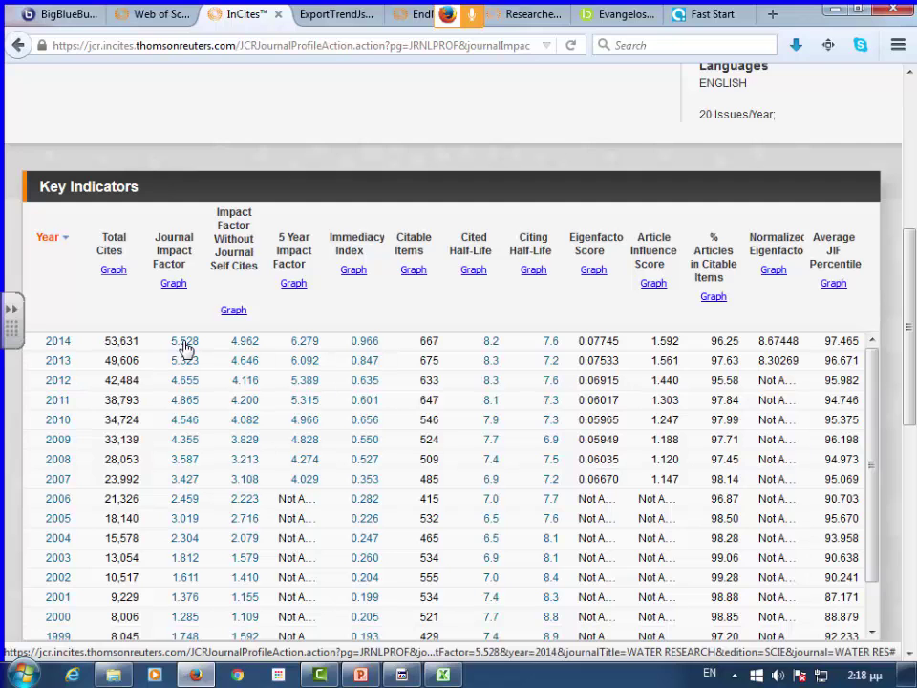
left_click(186, 347)
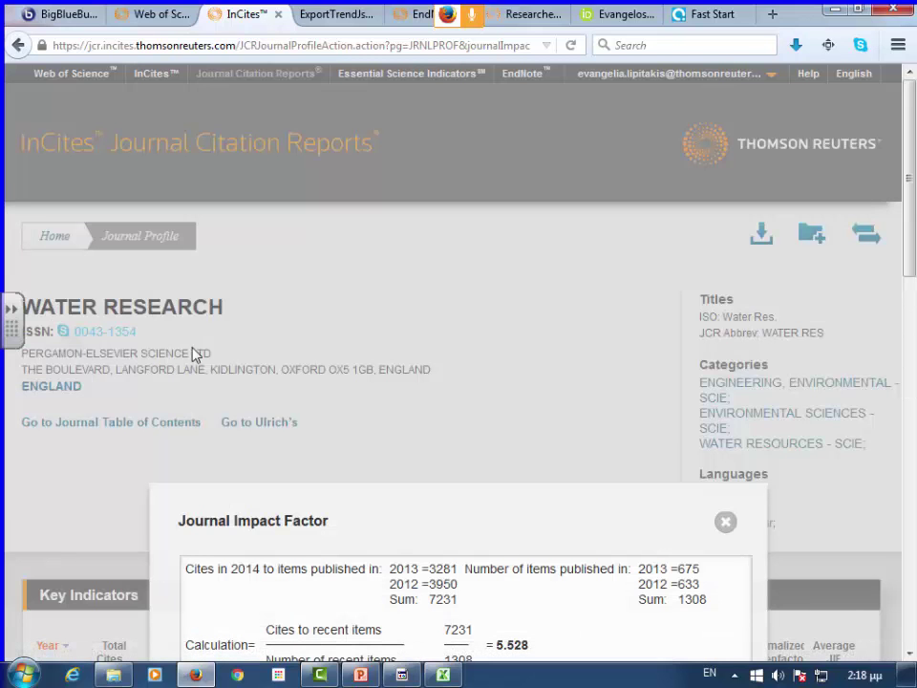
scroll(358, 338, "down", 2)
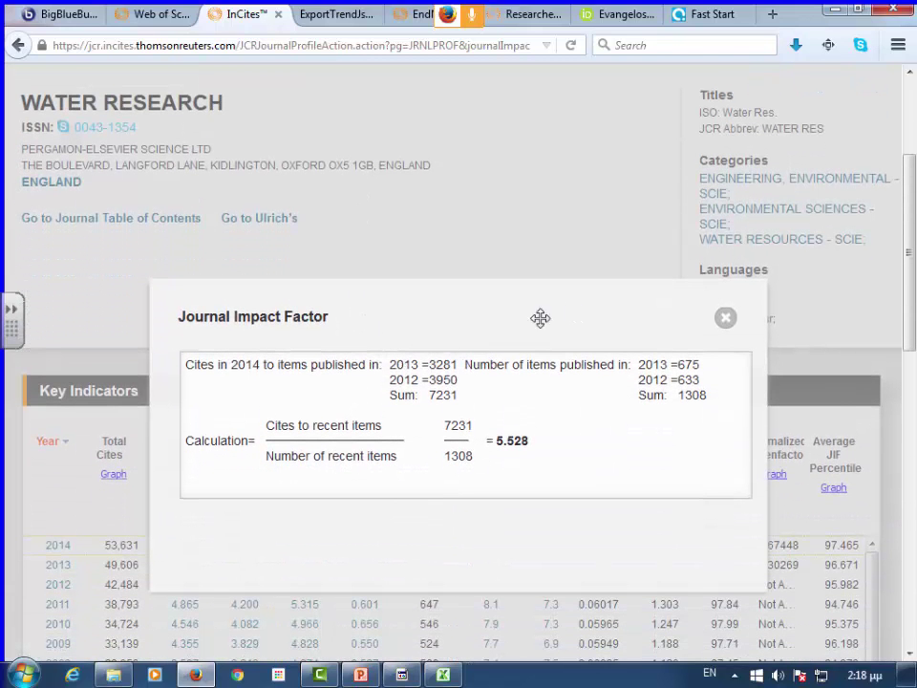
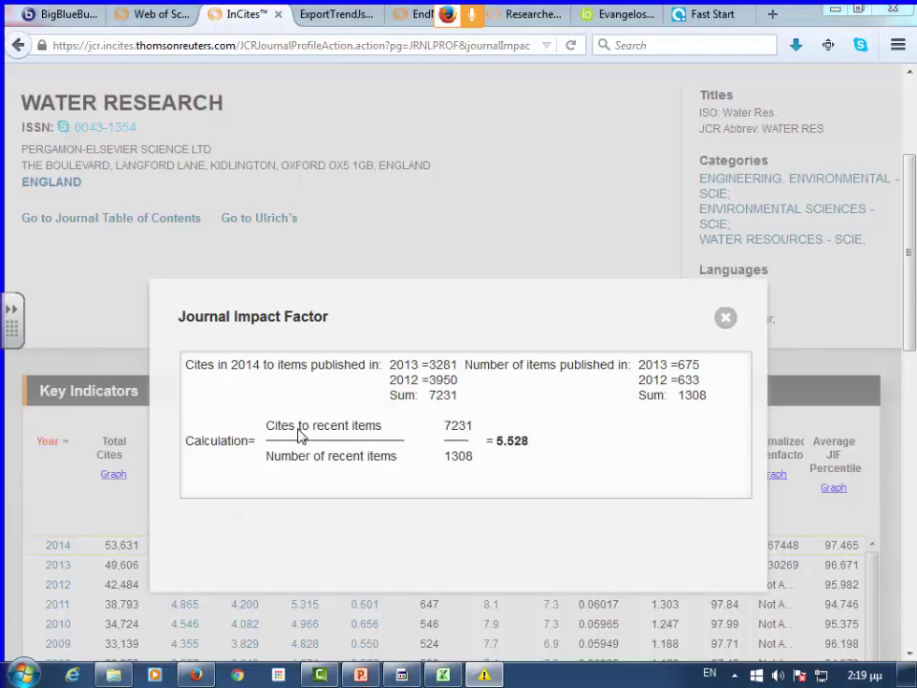
- Go over the 5.528 impact factor calculation (7231 cites / 1308 items), then close it
left_click(681, 120)
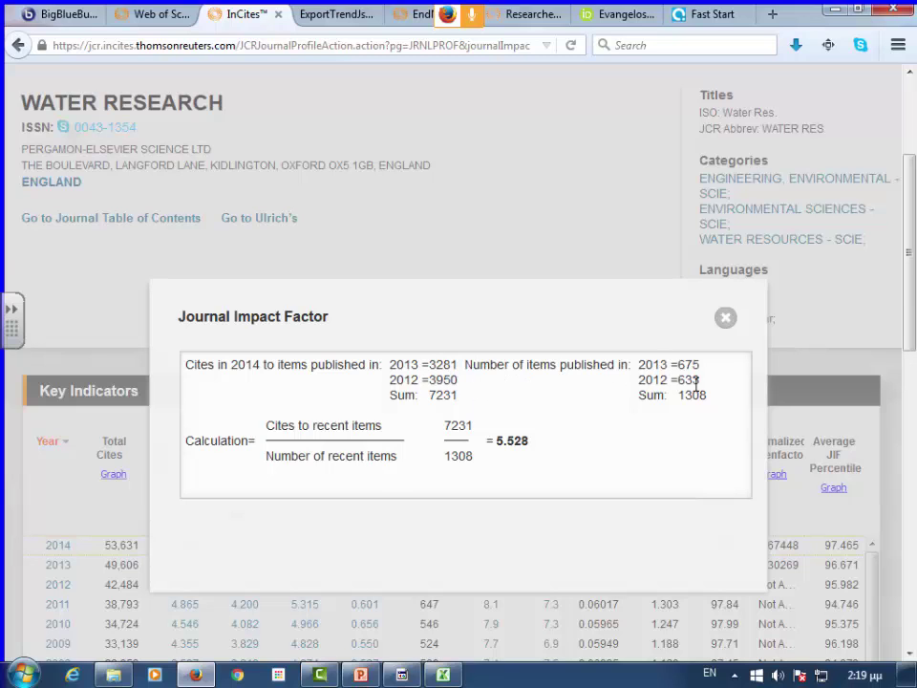
left_click_drag(700, 368, 709, 385)
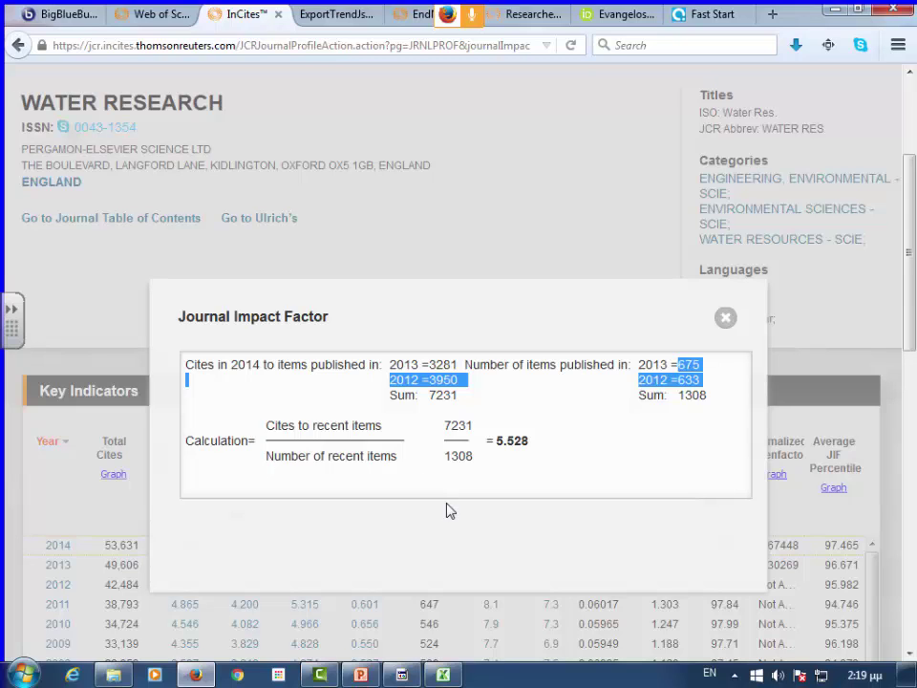
left_click(724, 317)
- Show Water Research's Source Data and list its 667 citable 2014 items (642 articles, 25 reviews)
scroll(665, 329, "down", 2)
scroll(666, 330, "down", 10)
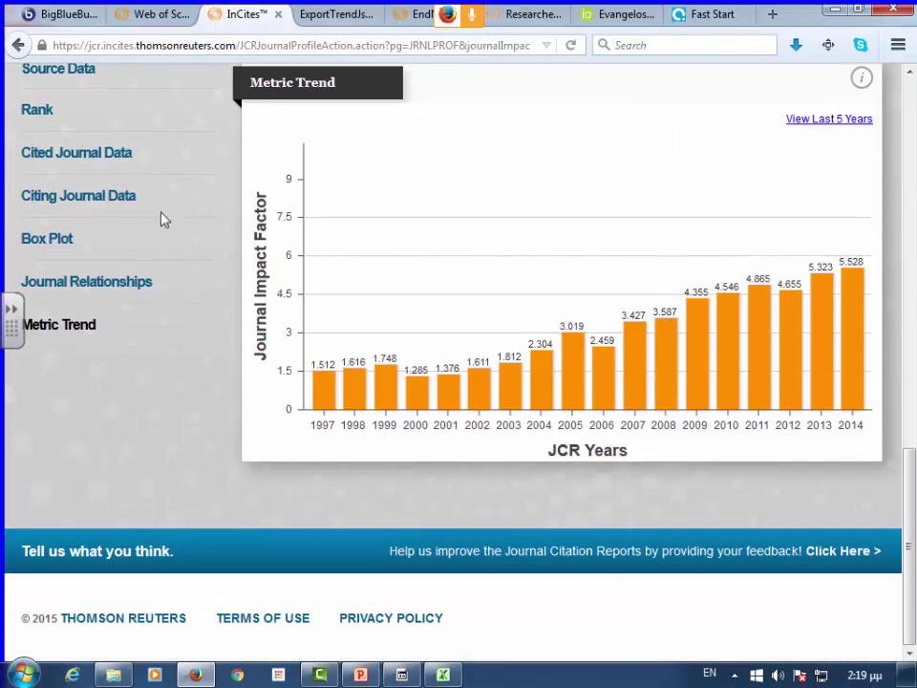
left_click(38, 112)
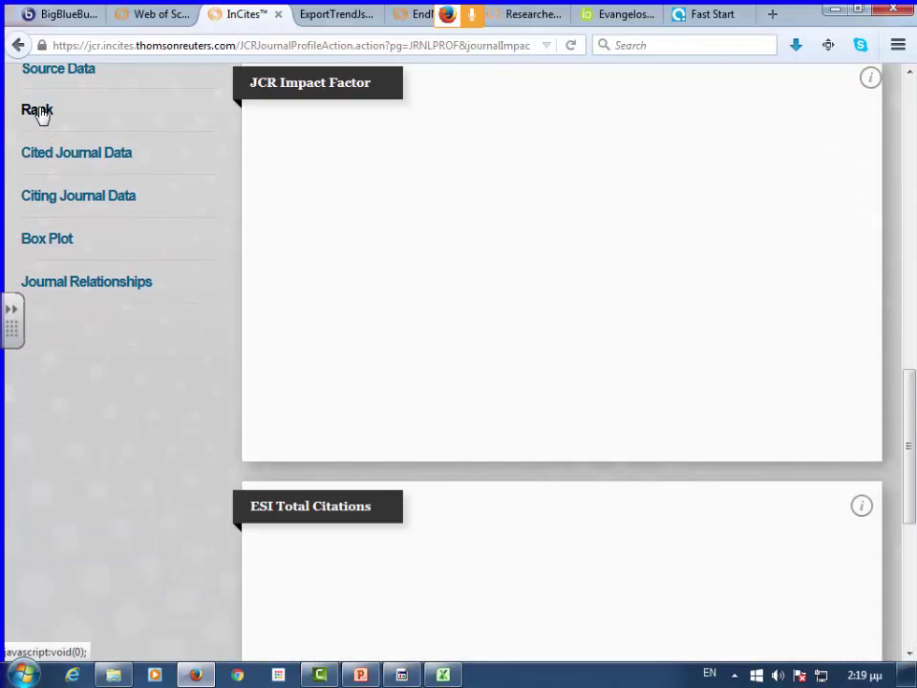
left_click(84, 80)
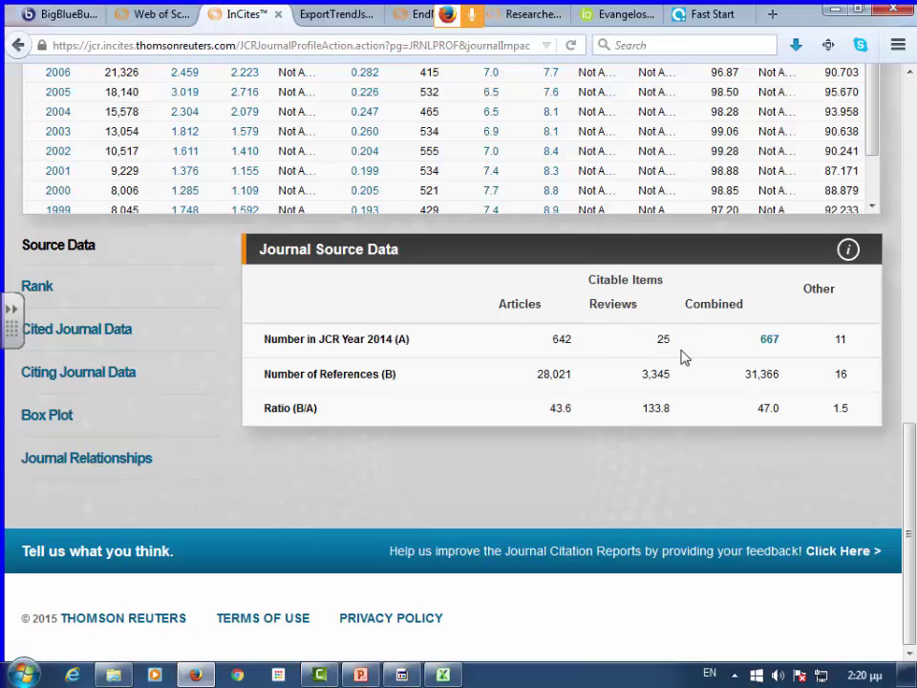
left_click(770, 340)
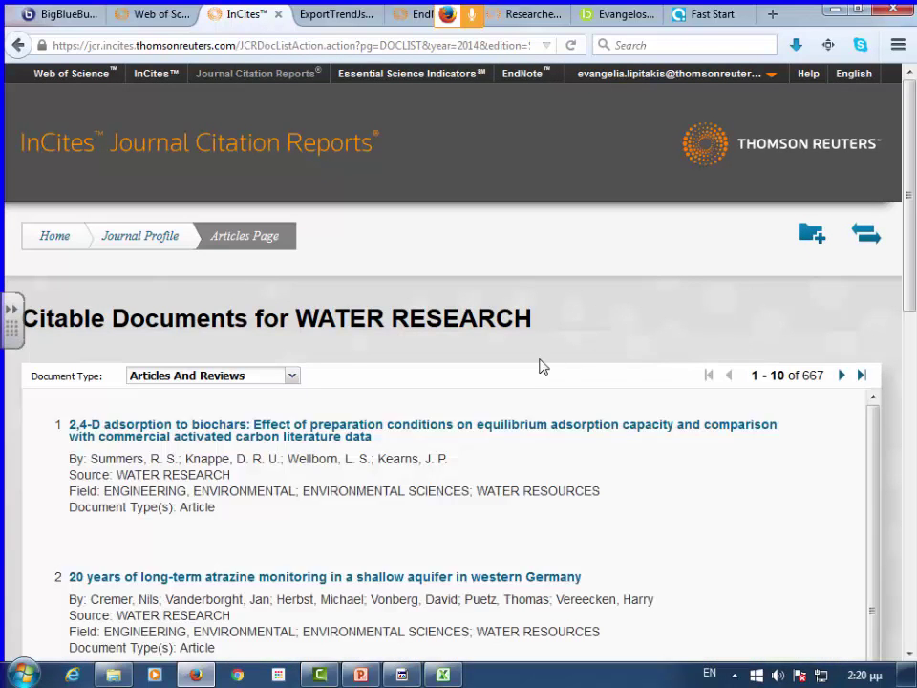
- Open the first citable article, the biochar paper, in Web of Science, then return to the Journal Profile
scroll(536, 353, "down", 2)
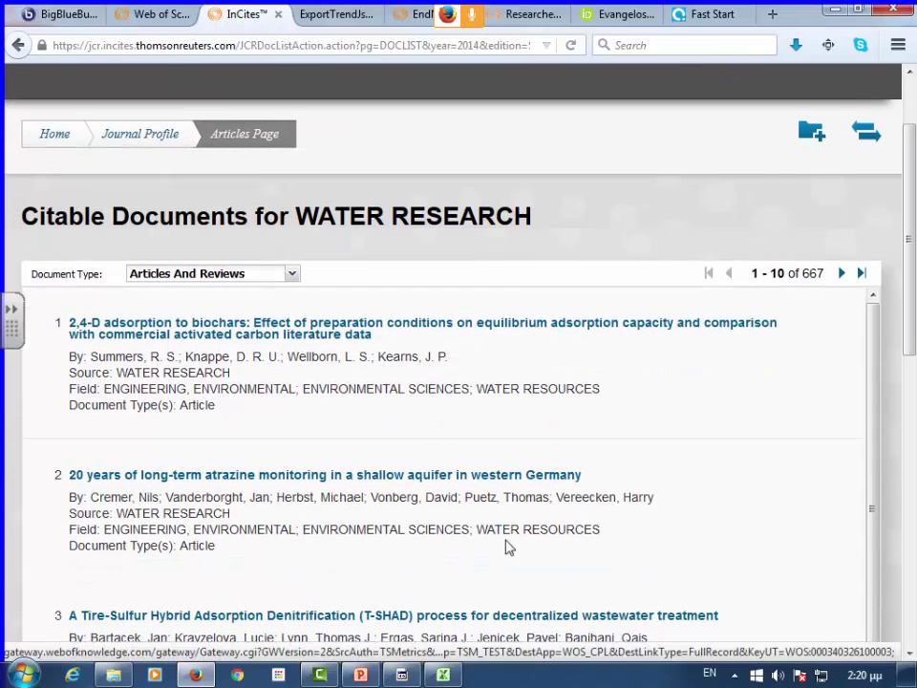
left_click(530, 324)
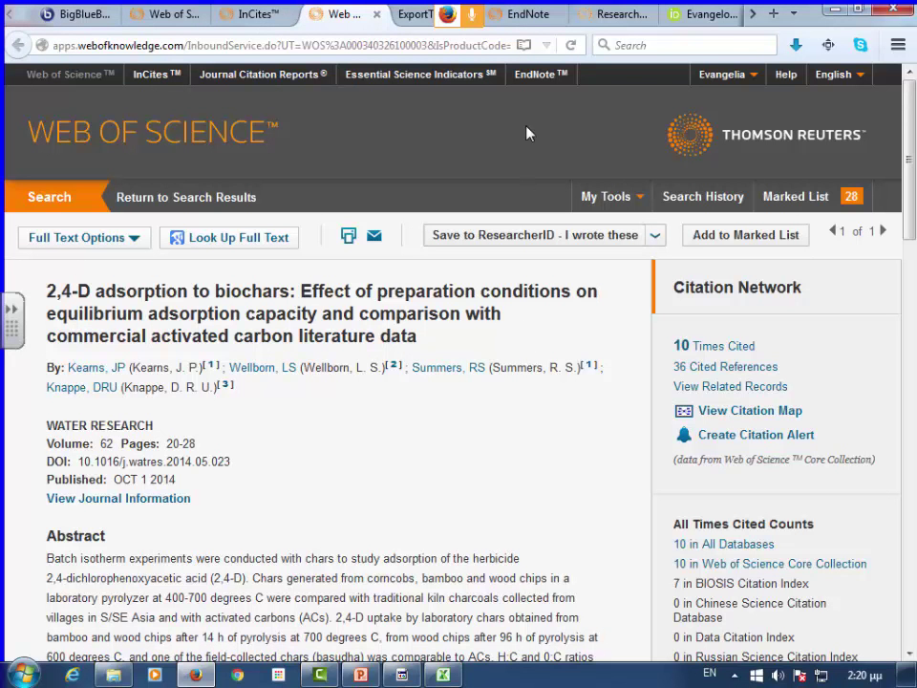
left_click(258, 14)
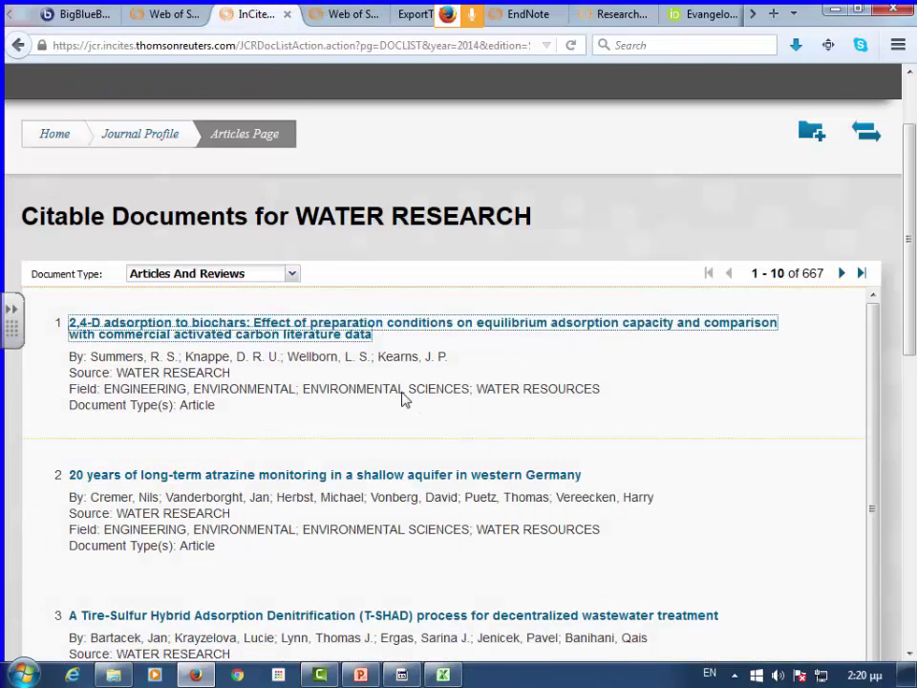
left_click(167, 138)
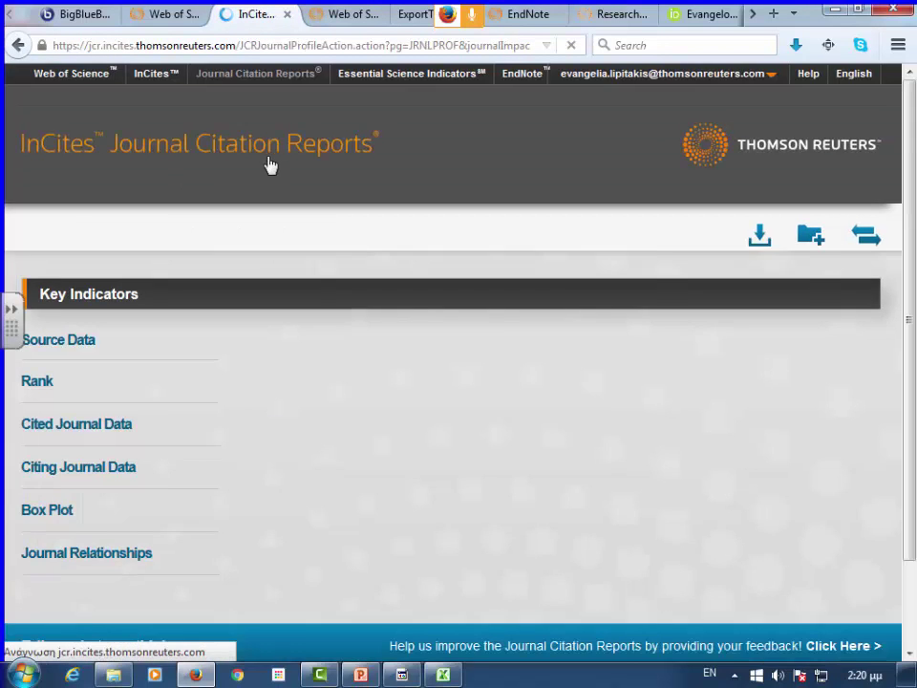
- Scroll across the yearly category rank table, starting with Water Resources, then show the cited half-life data and graph
scroll(344, 387, "down", 3)
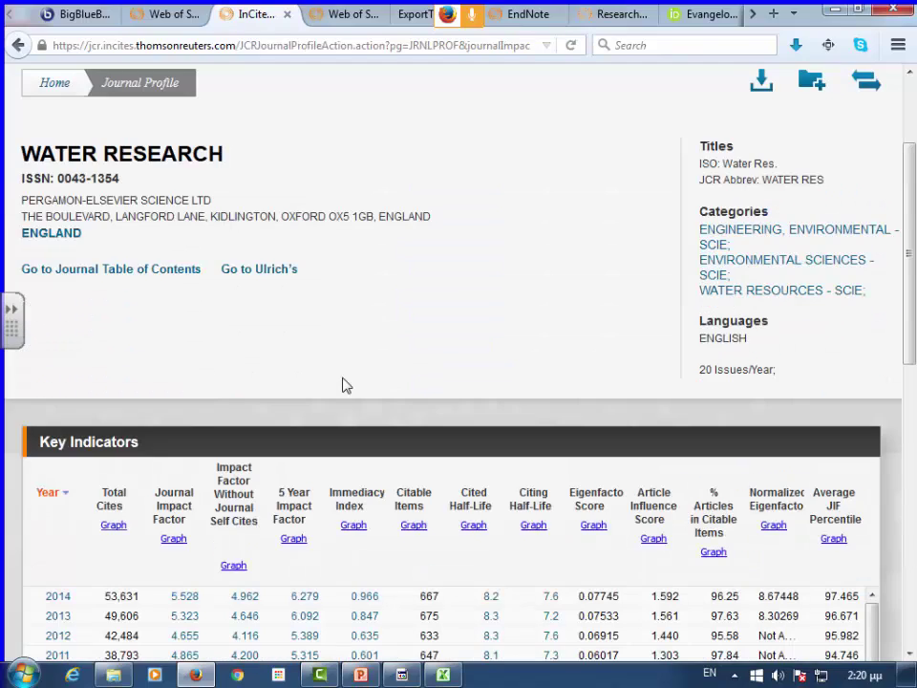
scroll(472, 387, "down", 9)
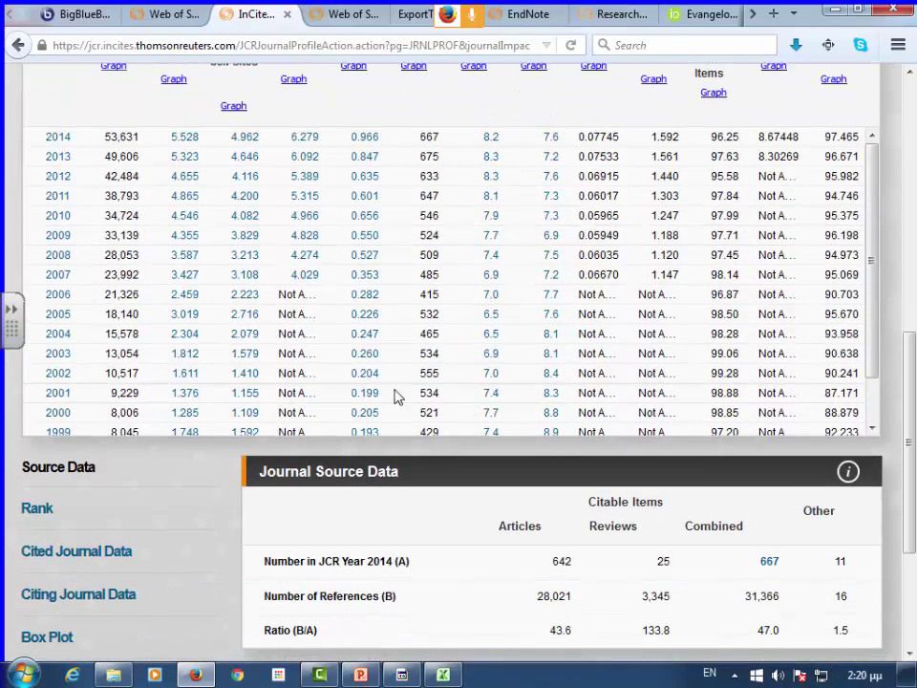
scroll(382, 386, "down", 2)
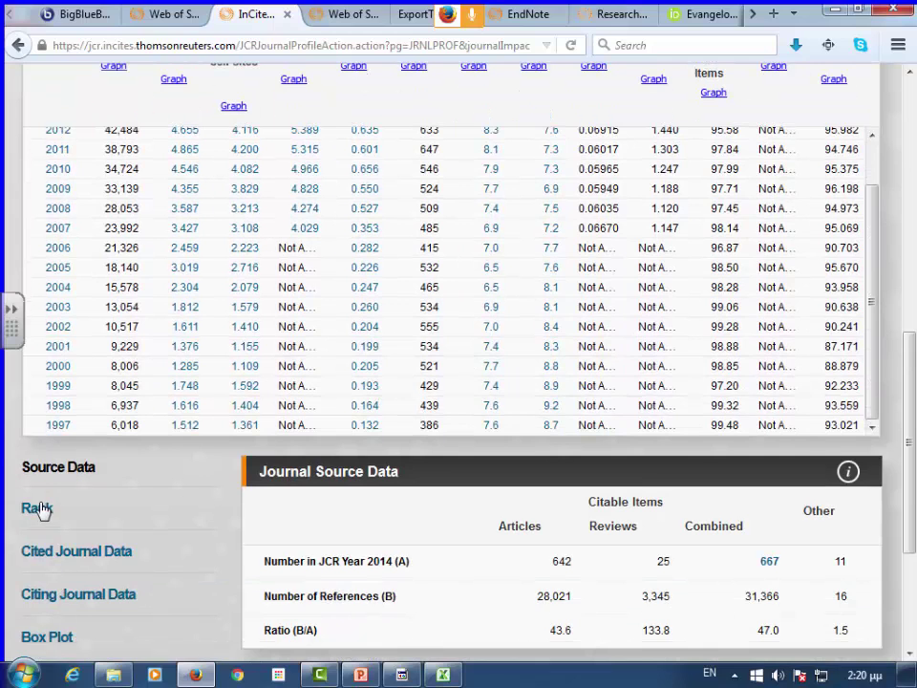
left_click(38, 508)
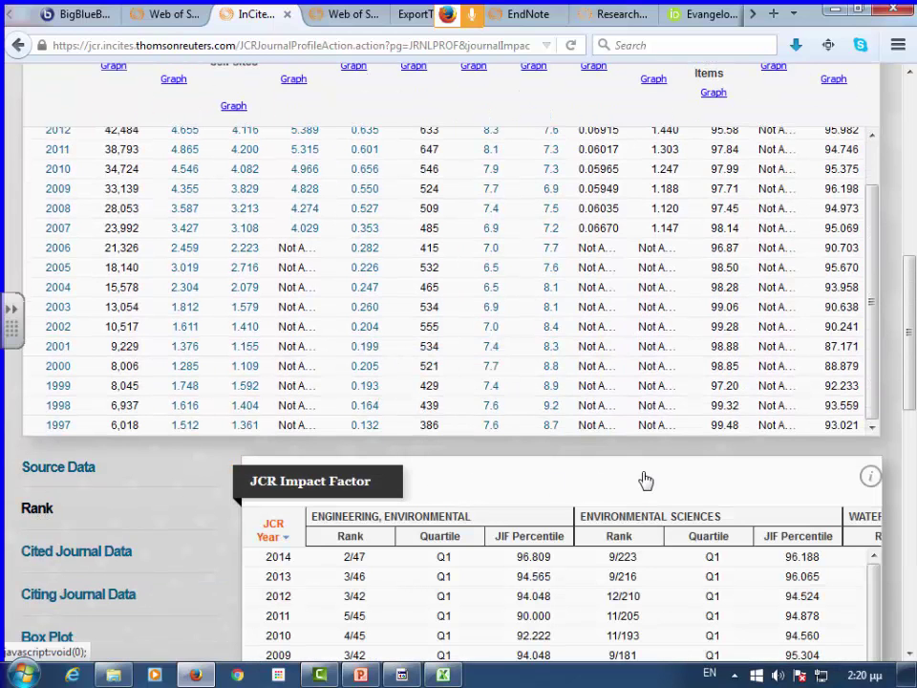
scroll(645, 479, "down", 3)
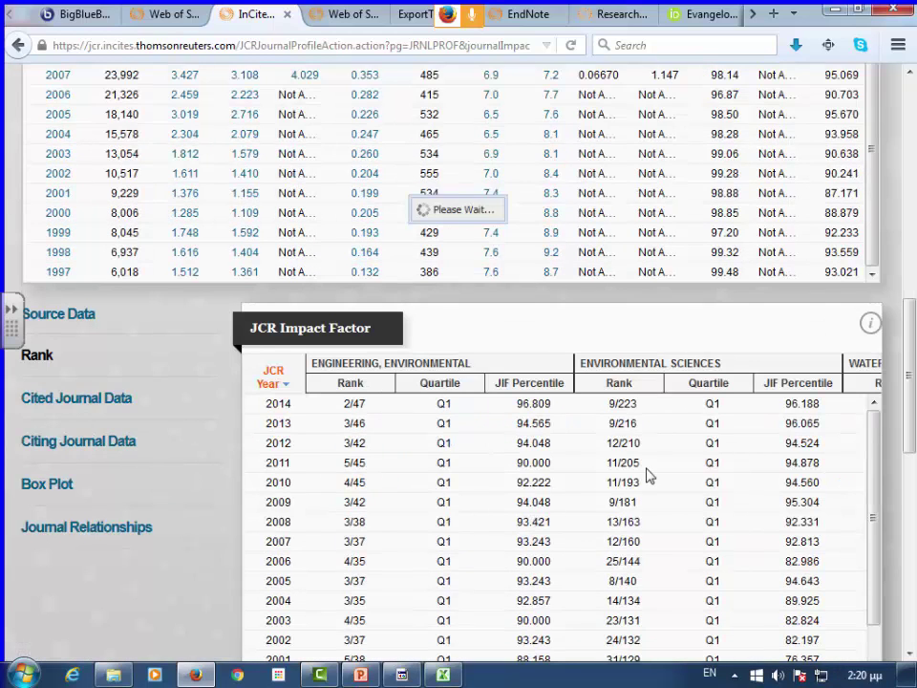
scroll(645, 475, "down", 2)
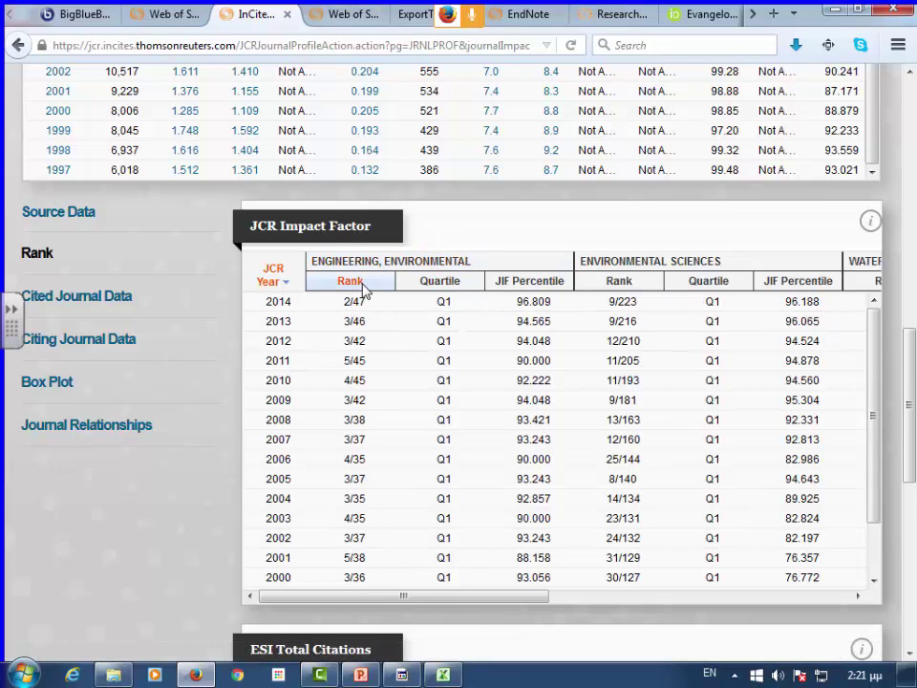
left_click_drag(528, 597, 687, 604)
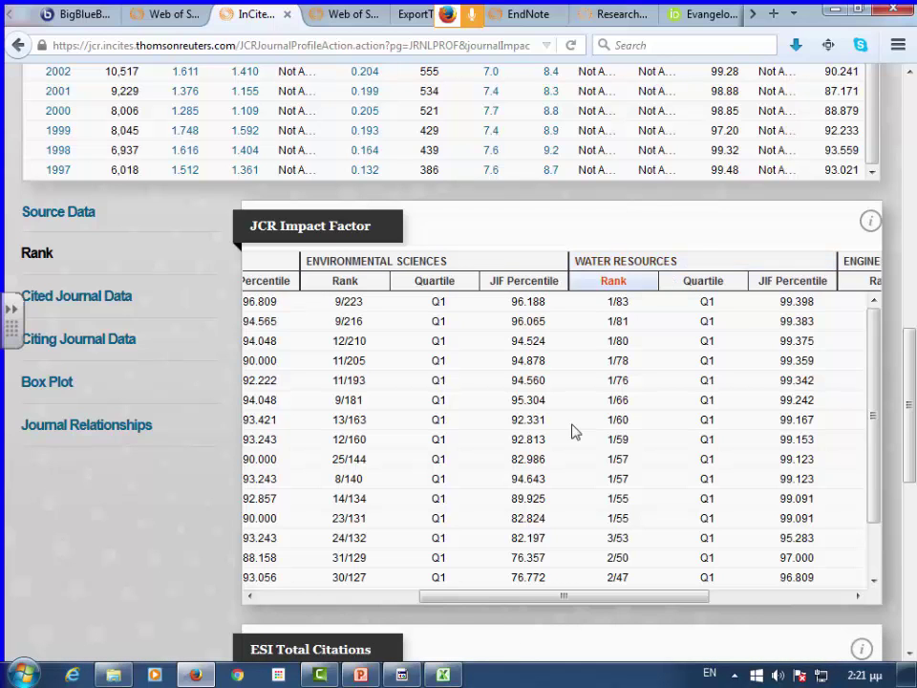
left_click_drag(534, 596, 769, 605)
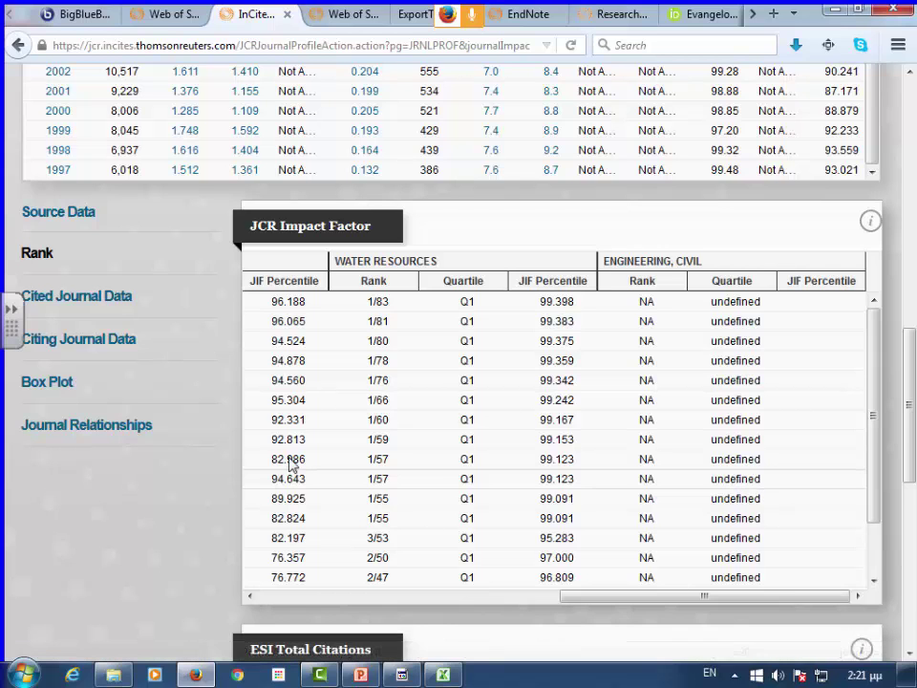
left_click(95, 308)
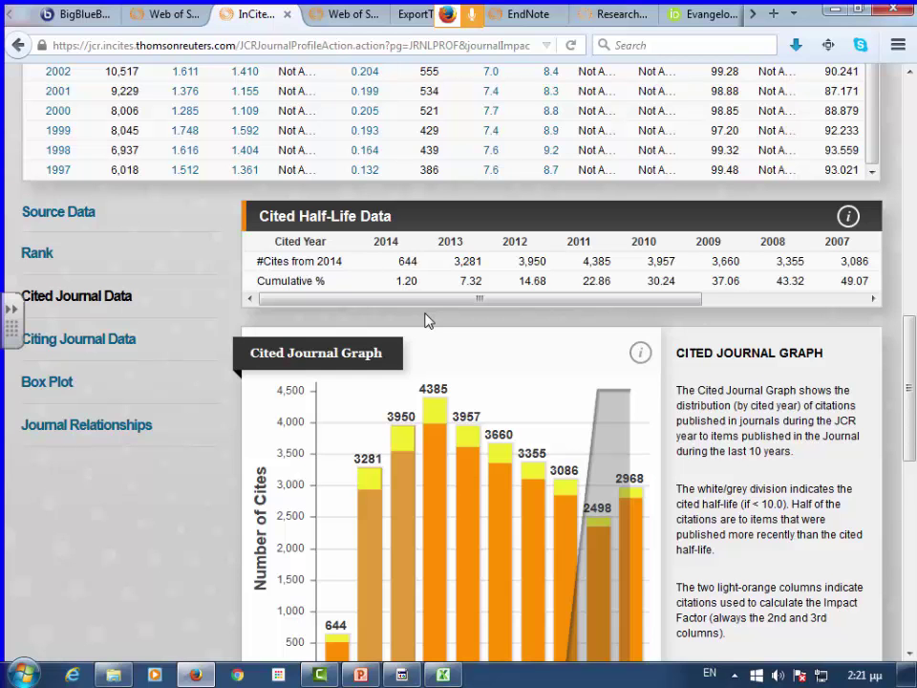
scroll(503, 343, "down", 2)
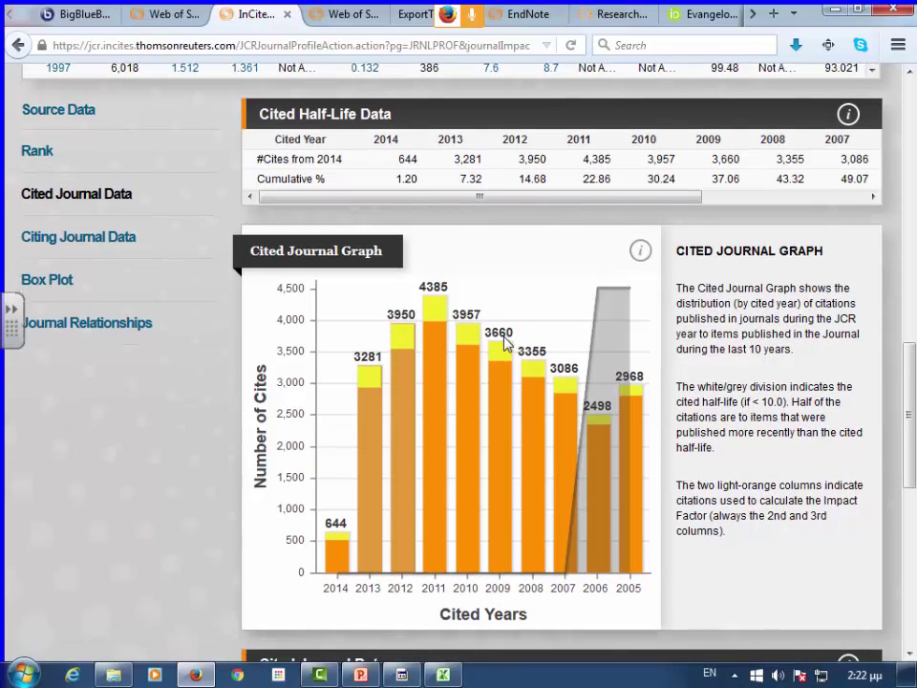
scroll(534, 345, "down", 2)
scroll(579, 364, "down", 4)
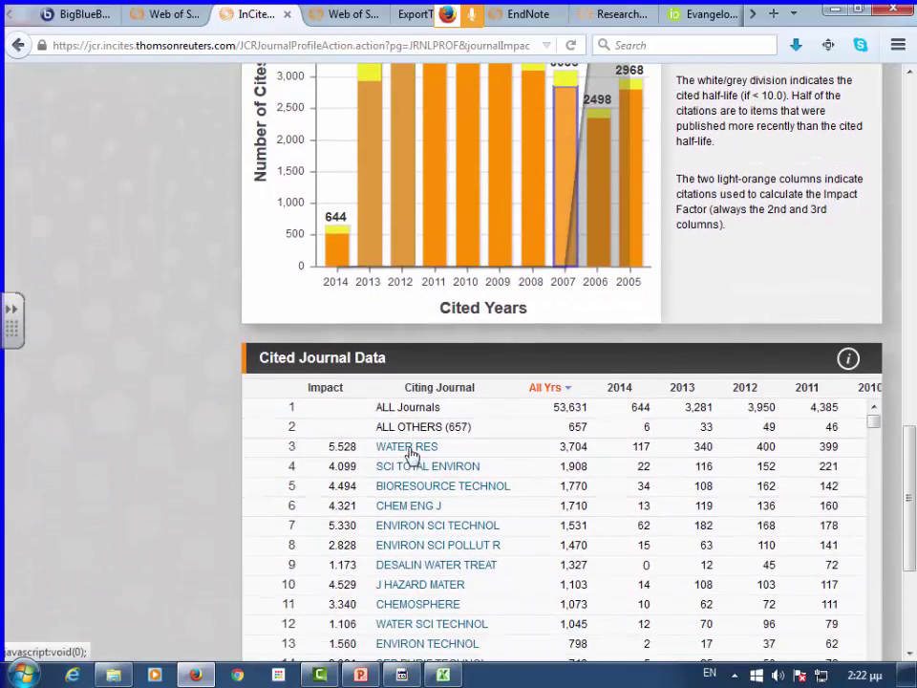
scroll(382, 432, "up", 10)
scroll(382, 432, "up", 10)
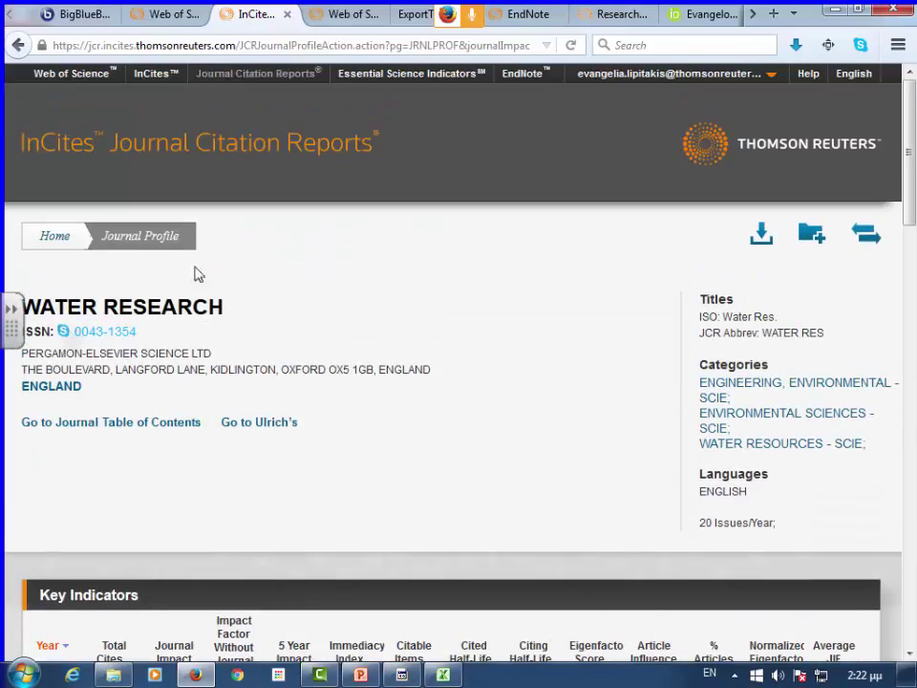
scroll(388, 357, "down", 6)
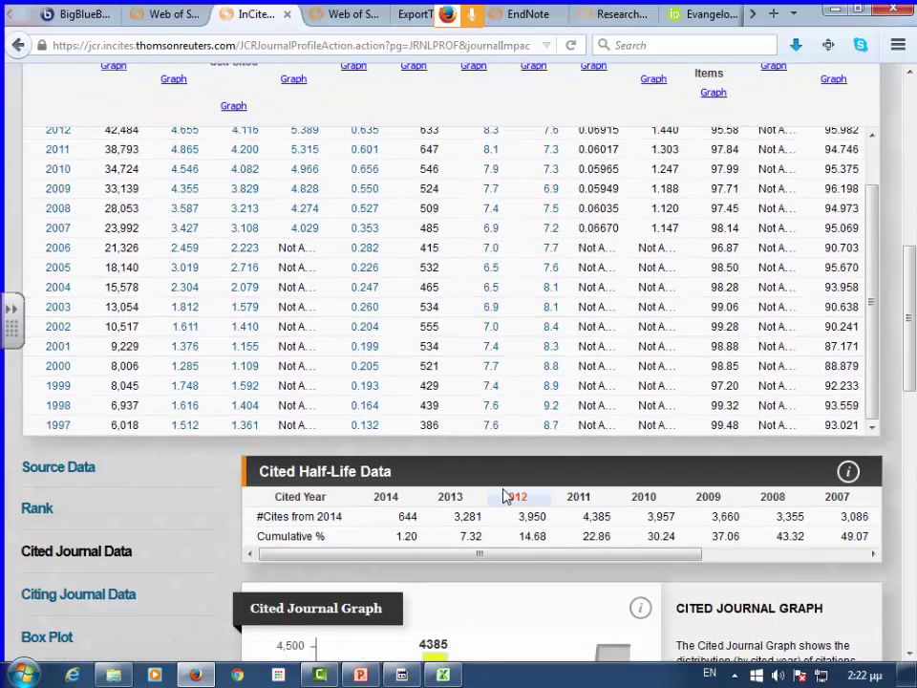
scroll(505, 496, "down", 4)
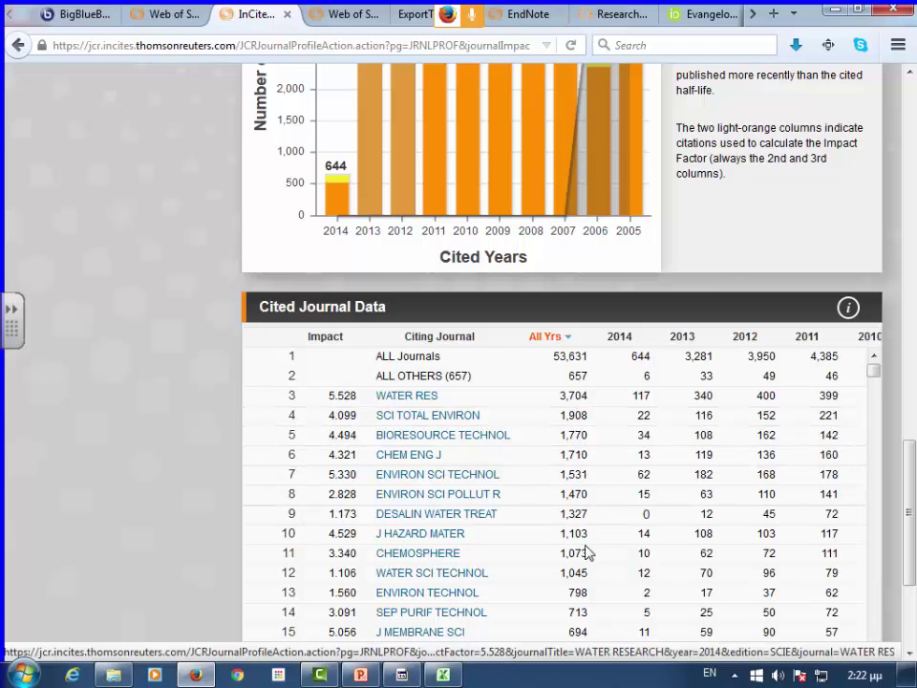
scroll(579, 616, "down", 5)
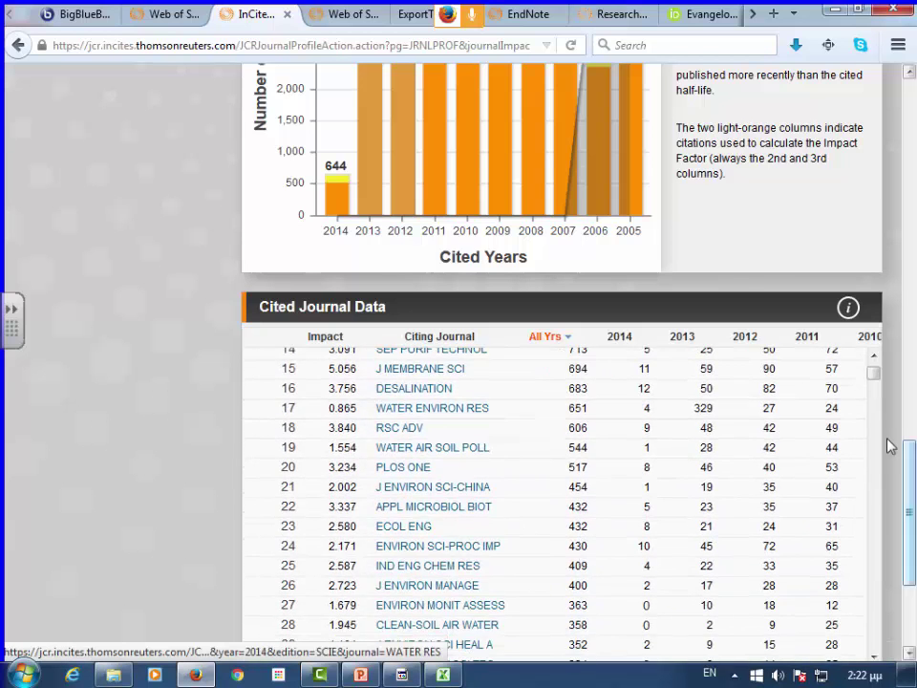
left_click_drag(872, 373, 881, 334)
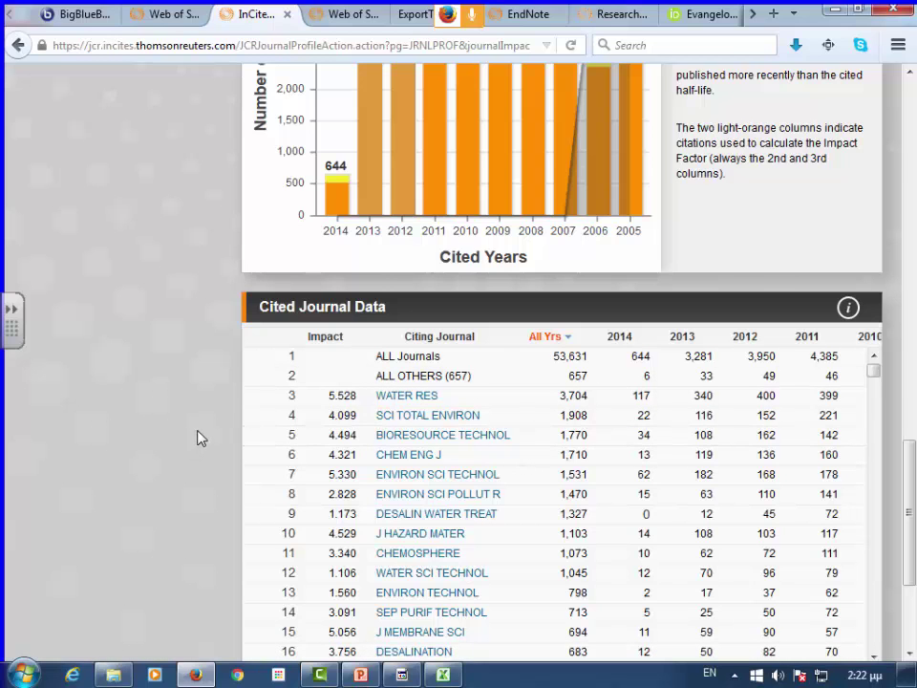
scroll(103, 286, "up", 3)
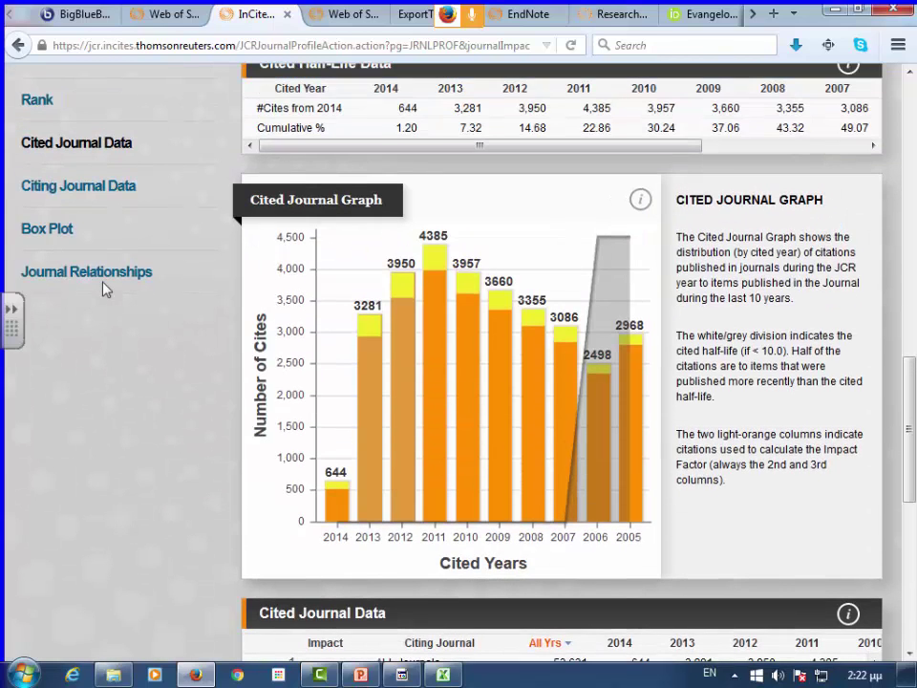
- Look through the Citing Journal Data table, then display the Journal Relationships chord diagram
left_click(73, 188)
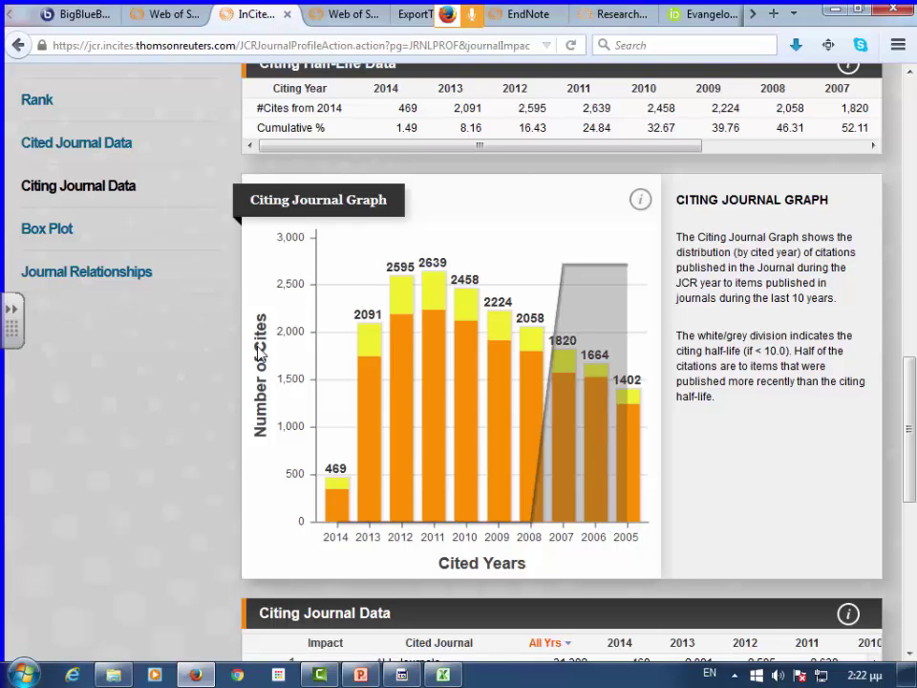
scroll(576, 426, "down", 6)
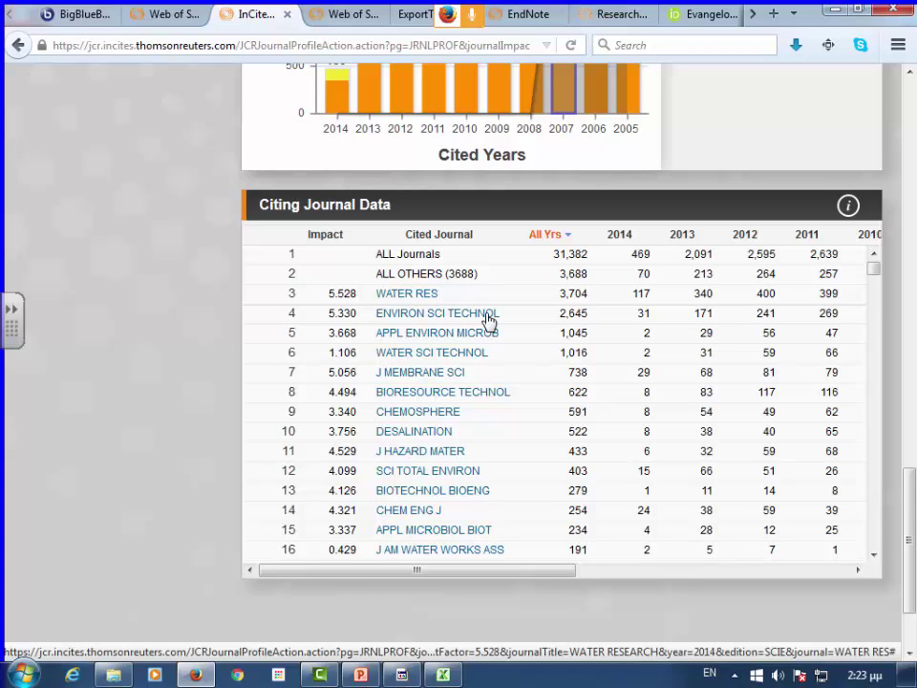
scroll(157, 234, "up", 3)
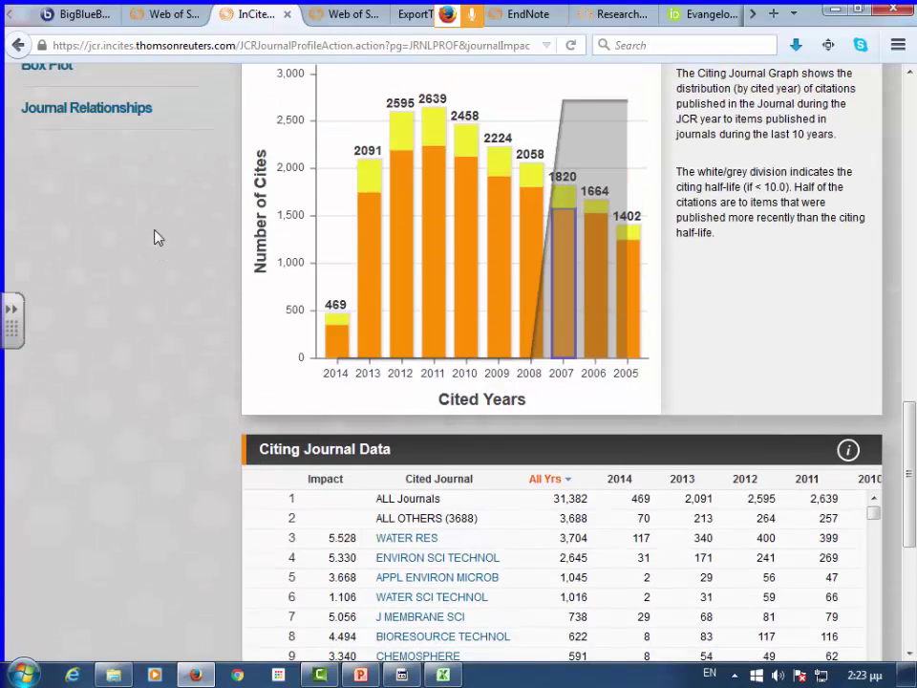
left_click(84, 169)
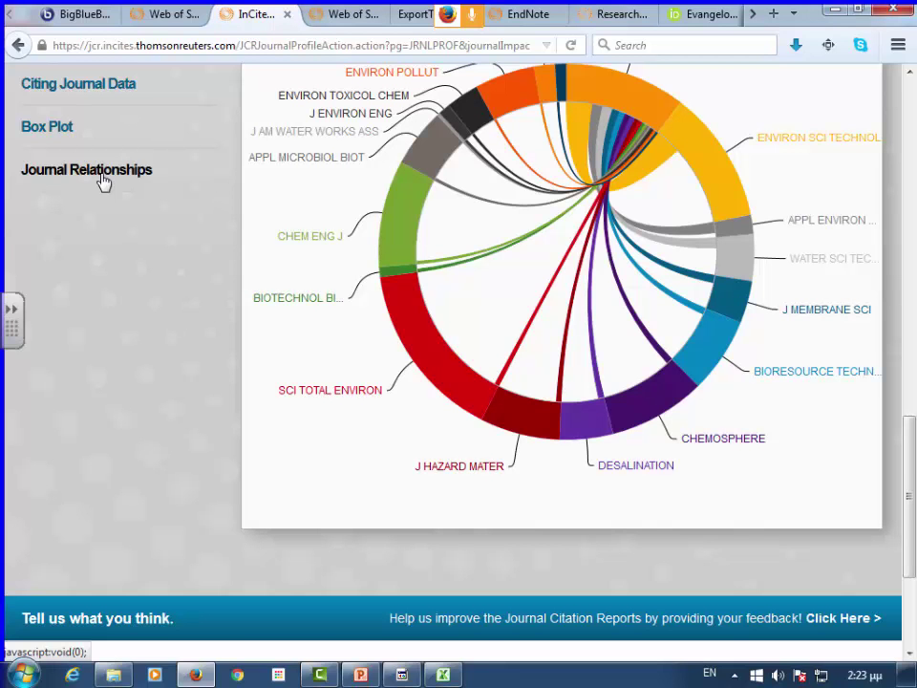
- Inspect the Journal Relationships diagram's links between Water Research and other journals
scroll(401, 277, "up", 2)
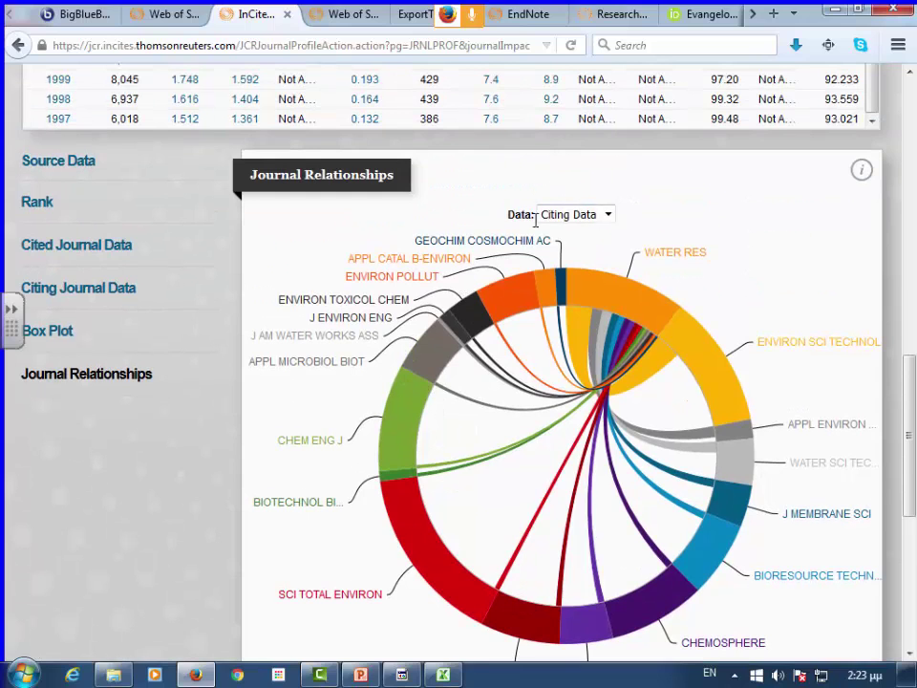
mouse_move(597, 296)
mouse_move(698, 362)
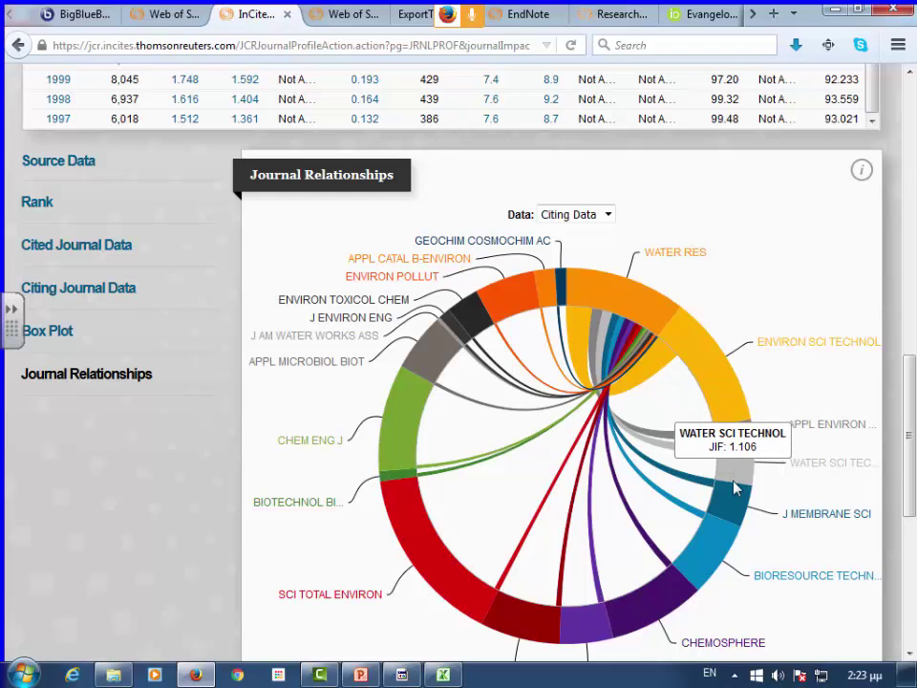
mouse_move(708, 546)
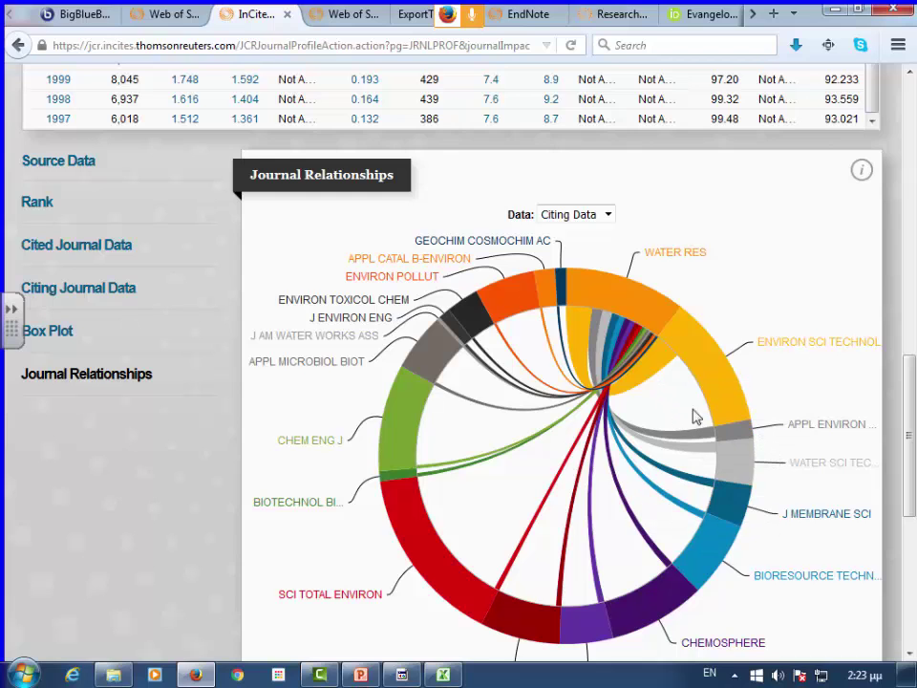
mouse_move(657, 363)
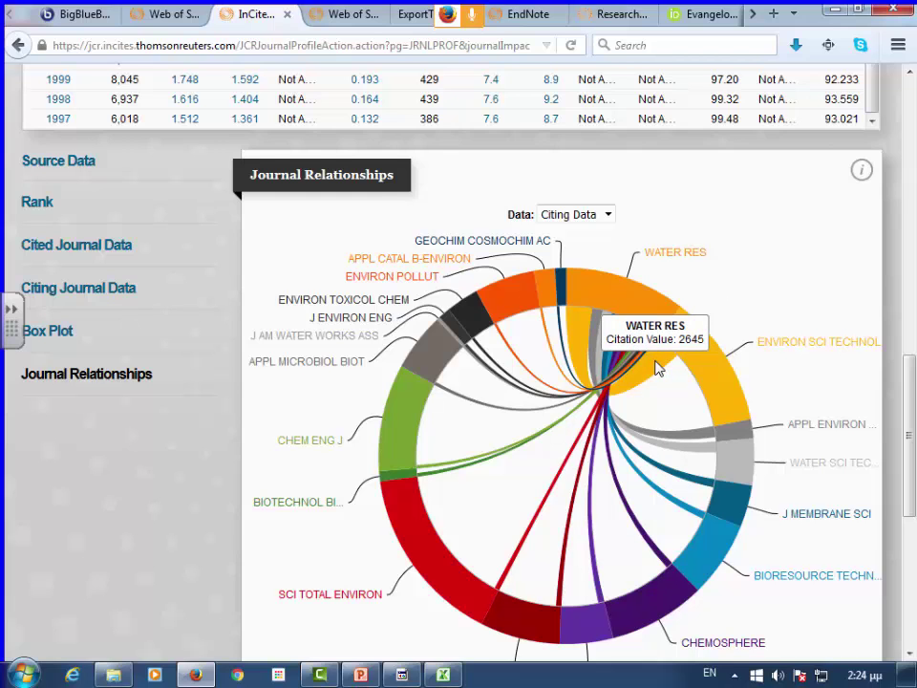
- Go to Essential Science Indicators from the header bar
scroll(245, 348, "up", 8)
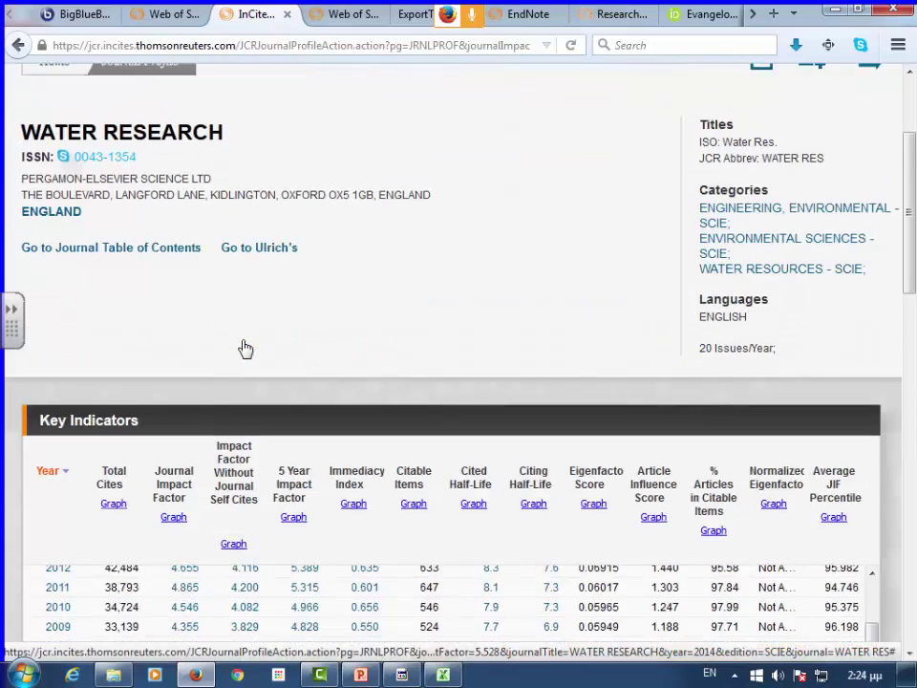
scroll(246, 349, "up", 3)
left_click(409, 86)
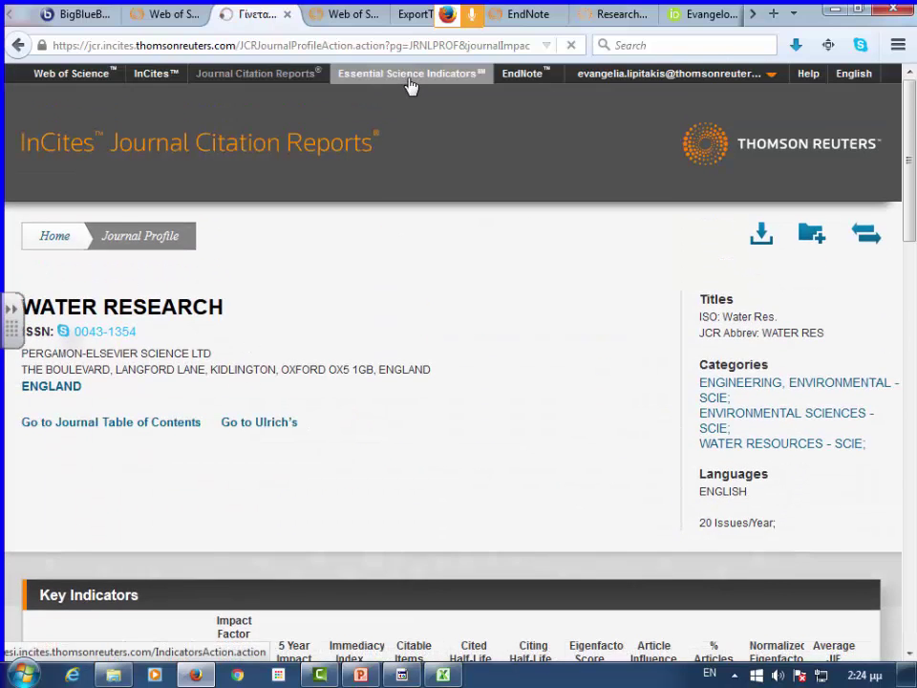